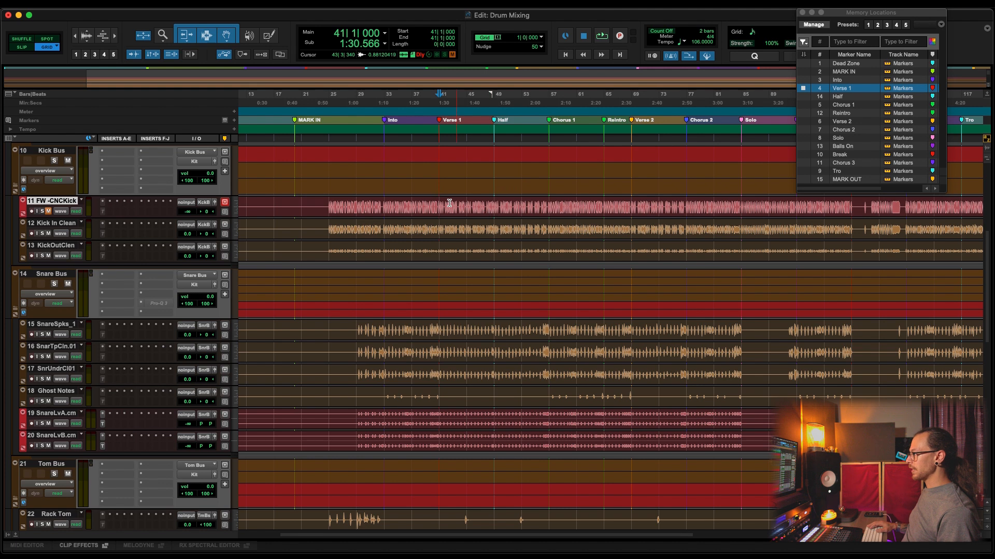
Select bars 41 to 57 on the three kick tracks and look over the session's other tracks and mixer channels
drag(439, 204, 550, 243)
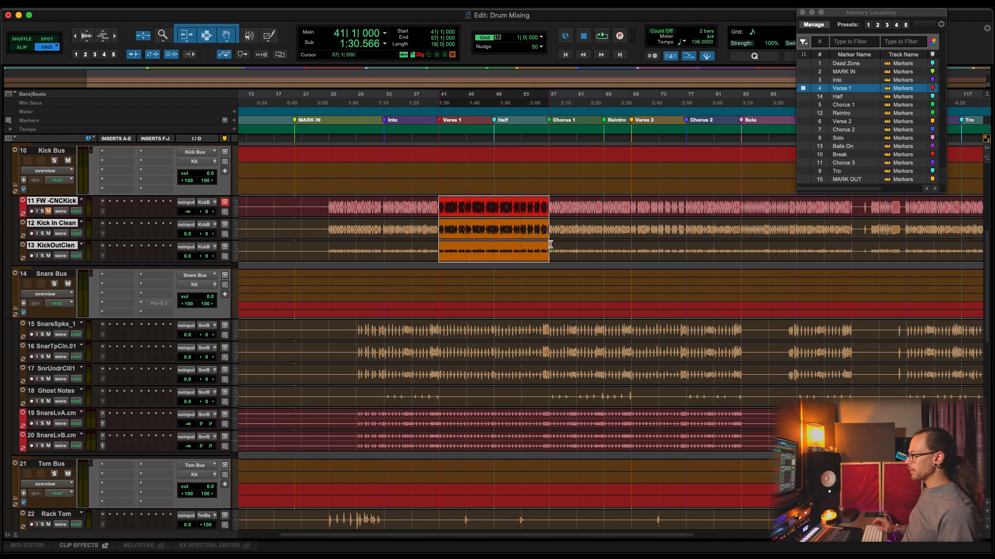
scroll(550, 243, right, 6)
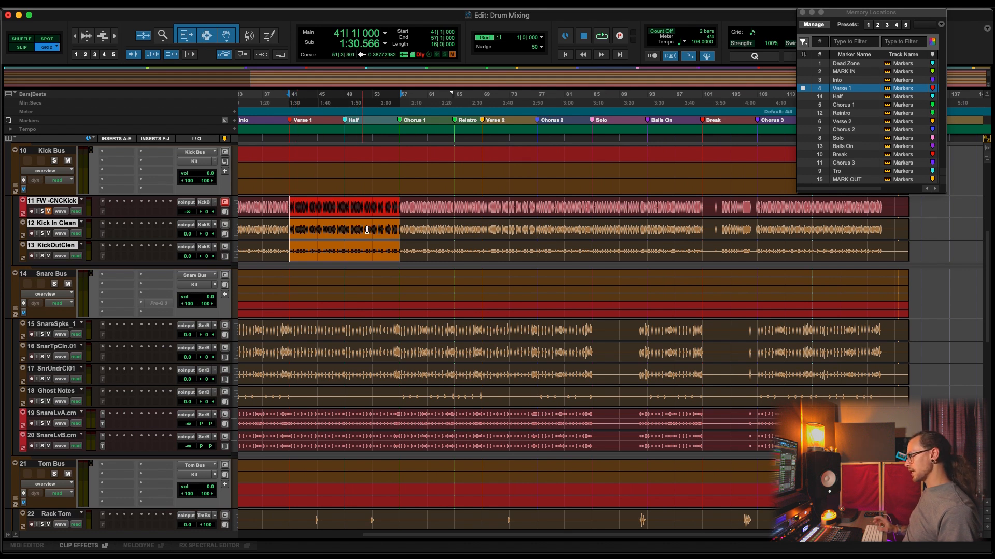
scroll(474, 249, left, 3)
key(super+equal)
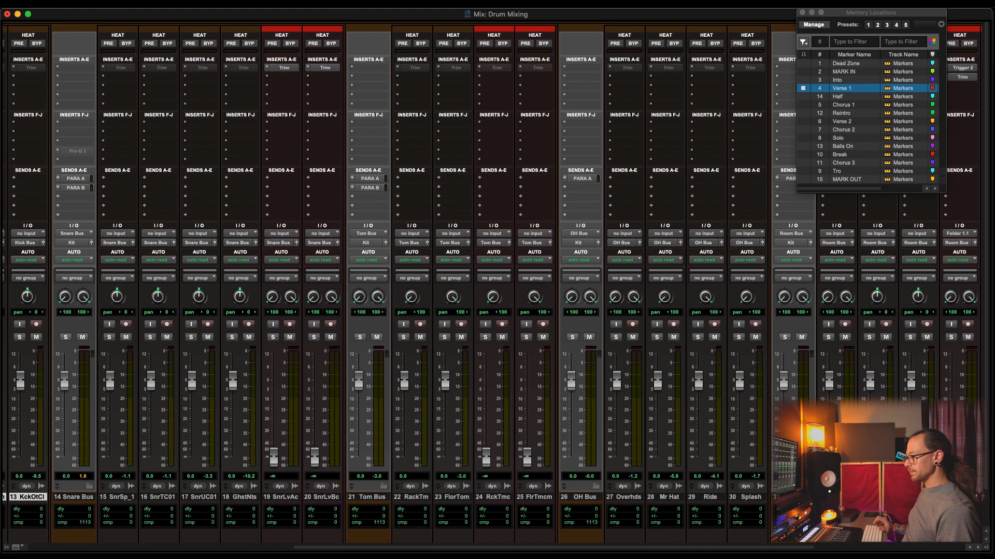
scroll(963, 30, right, 2)
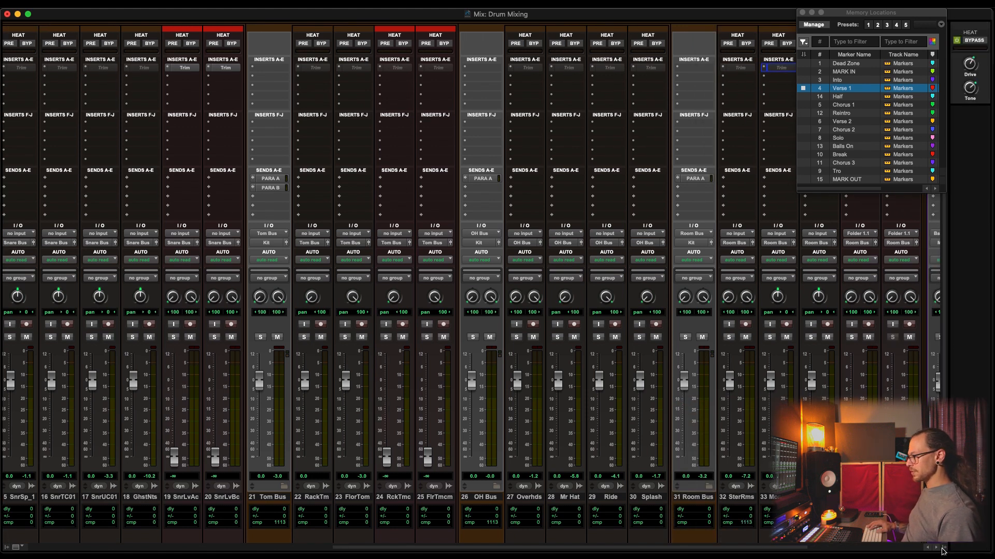
key(super+equal)
scroll(395, 400, down, 10)
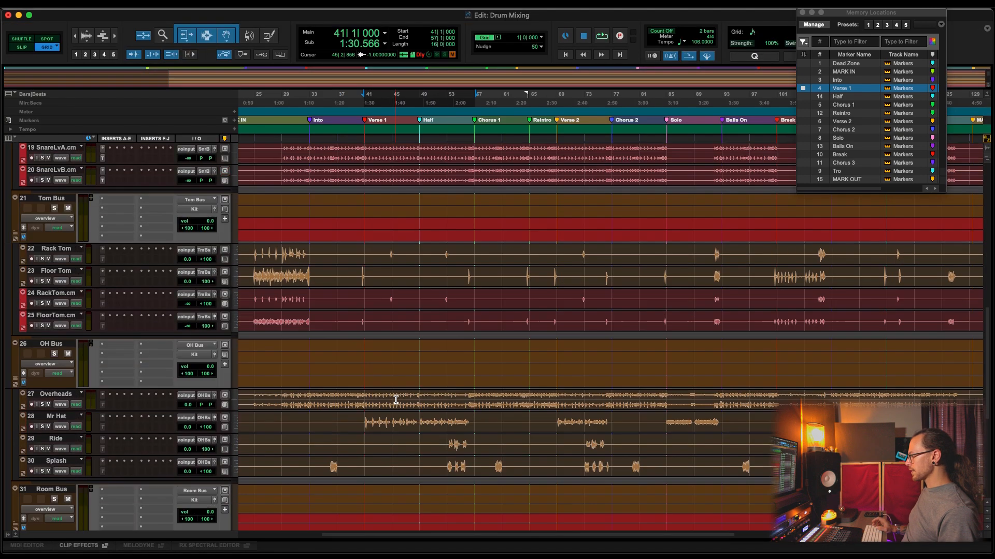
scroll(396, 400, down, 1)
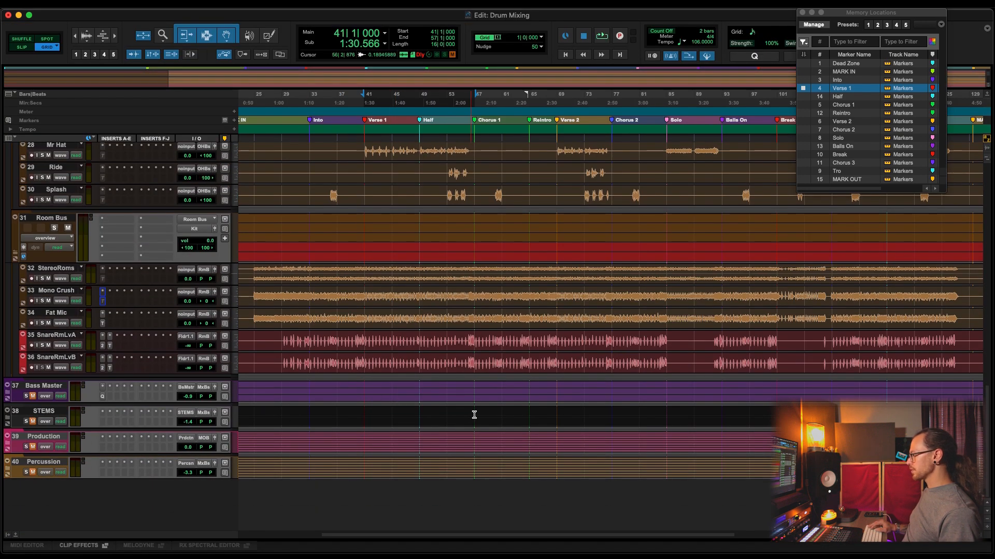
scroll(353, 326, up, 20)
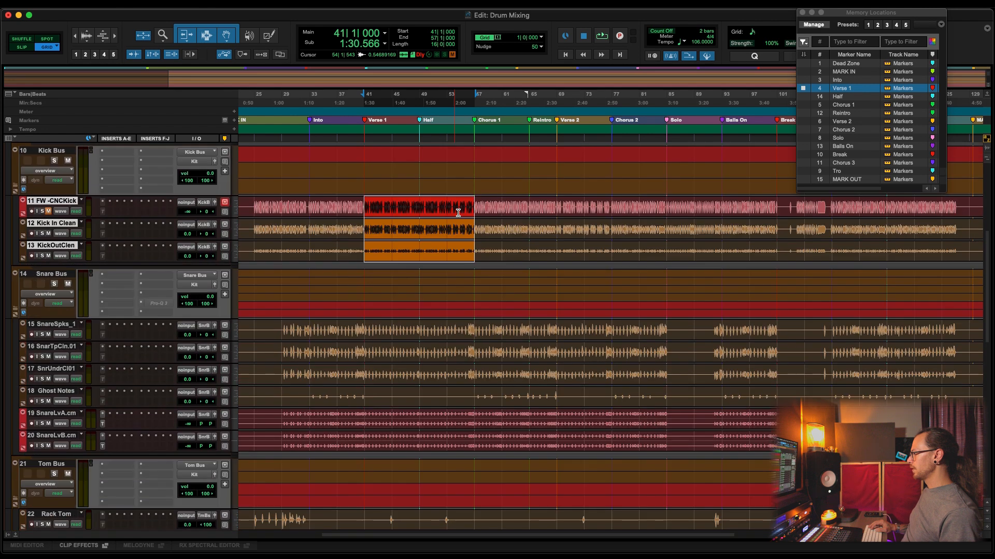
Select from the Half marker to Solo on the kick tracks, then from Half to bar 89 on snare tracks SnareSpks_1 through Ghost Notes
drag(421, 223, 670, 251)
scroll(583, 327, down, 5)
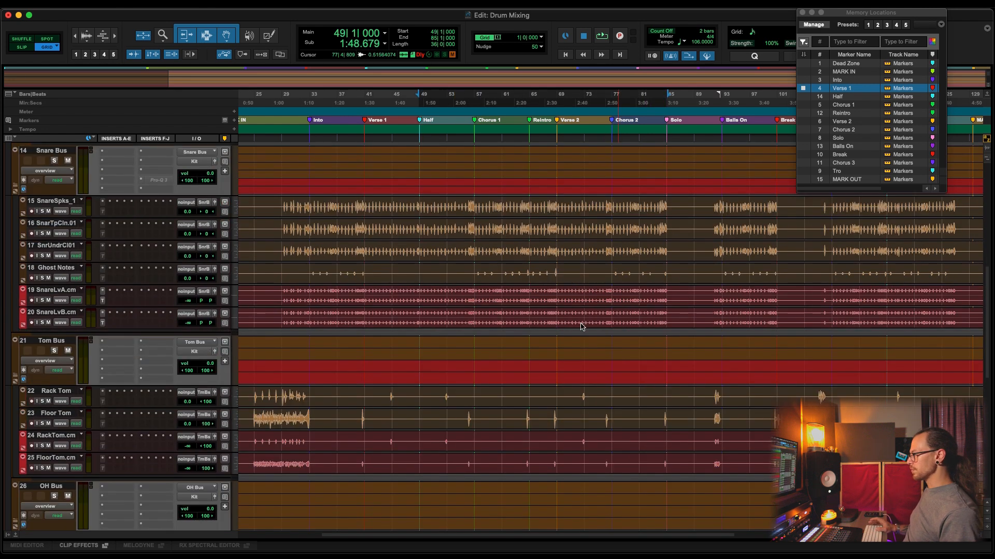
scroll(471, 265, up, 3)
drag(419, 274, 666, 343)
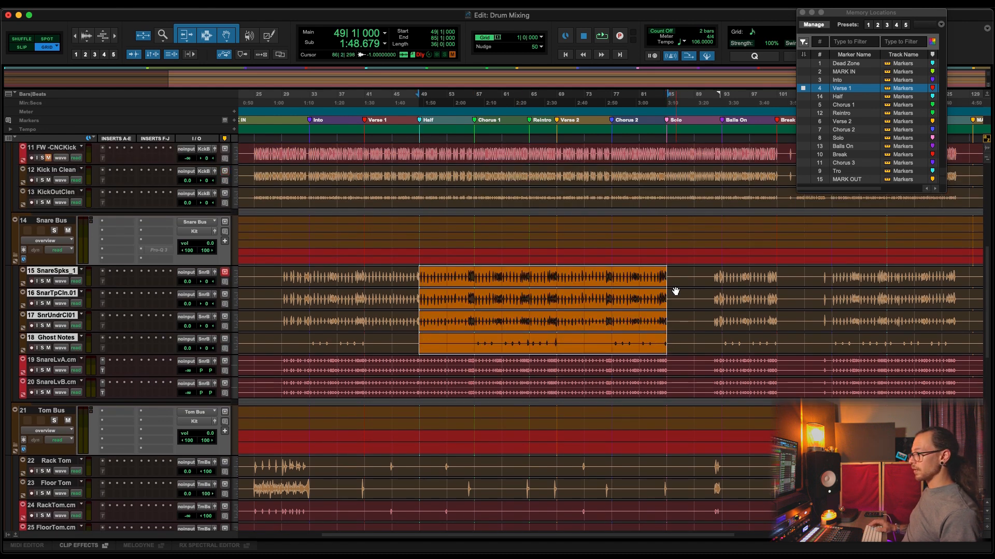
shift+click(693, 273)
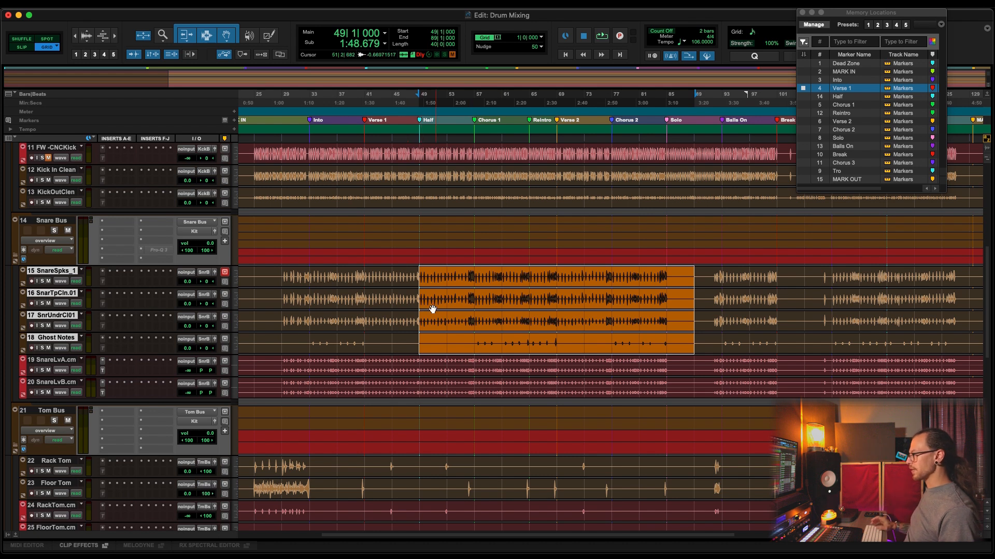
scroll(433, 309, down, 5)
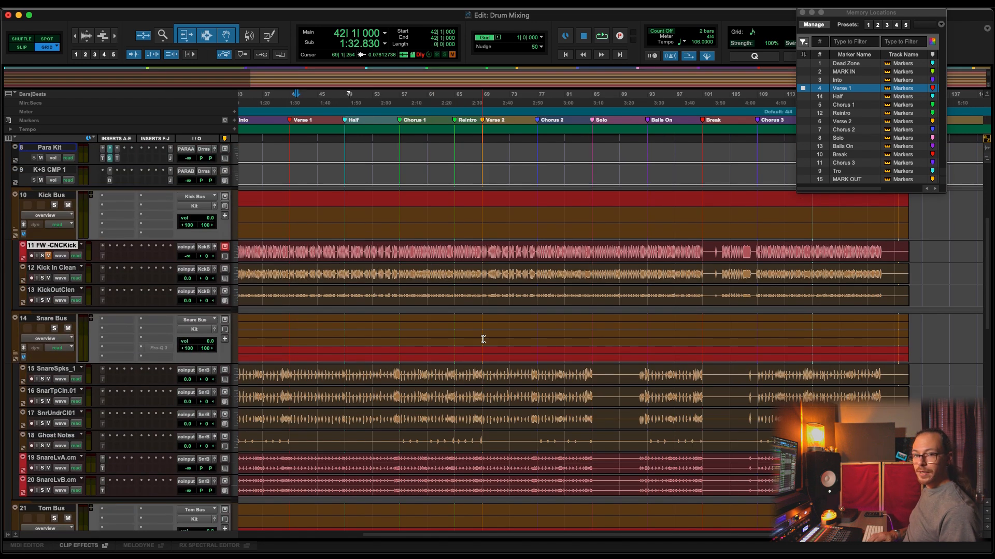
Show the mixer and highlight the room channels from SterRms through the second snare room track
key(super+equal)
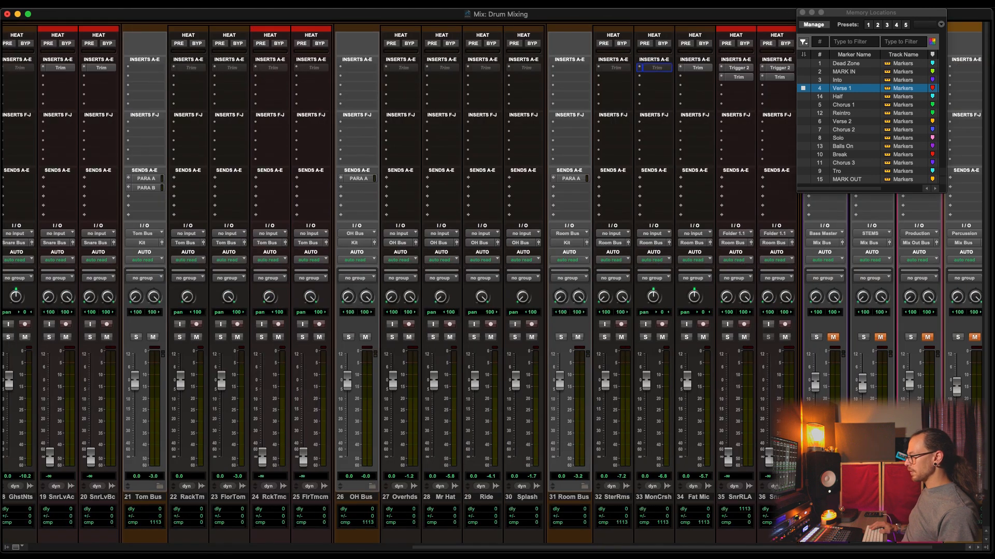
shift+click(608, 498)
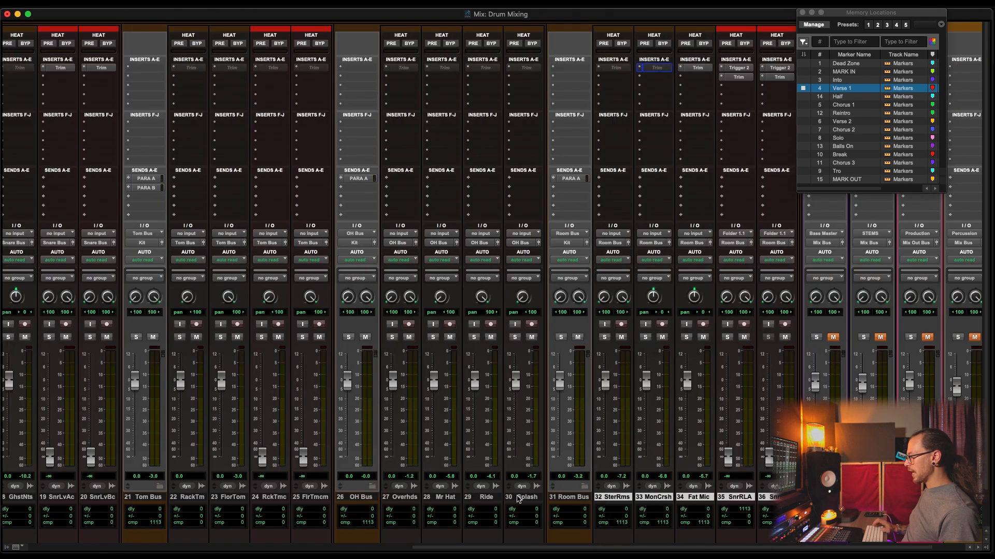
super+click(518, 498)
super+click(398, 498)
super+click(438, 498)
super+click(471, 498)
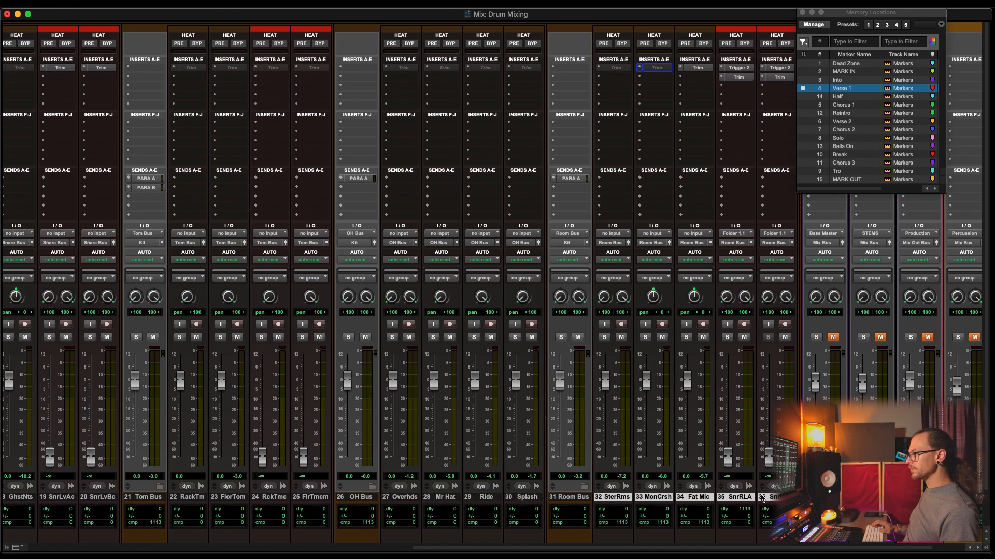
Highlight the overhead channels Overhds through Splash, followed by the FlrTmcm and Tom Bus channels
click(575, 498)
click(522, 498)
shift+click(414, 499)
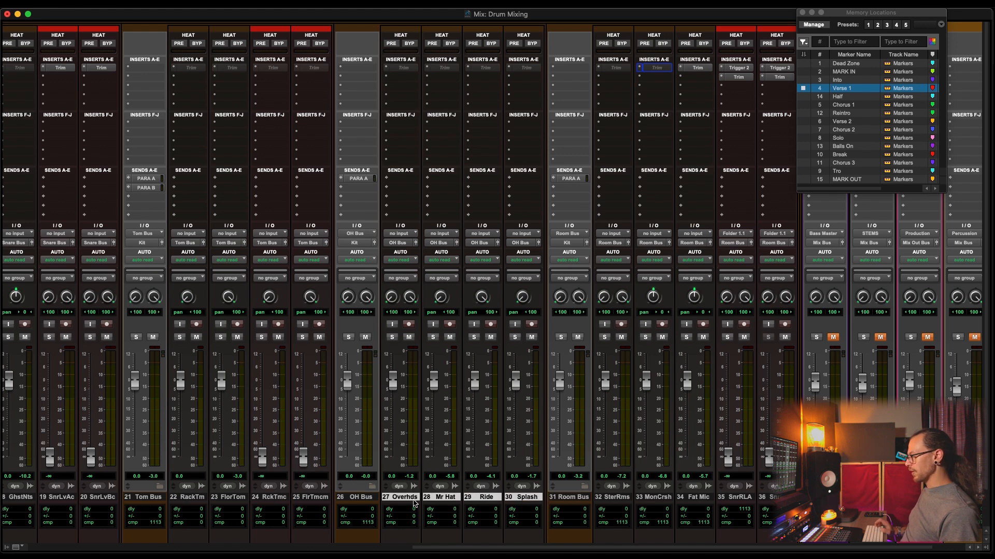
click(355, 499)
scroll(357, 500, left, 2)
click(417, 500)
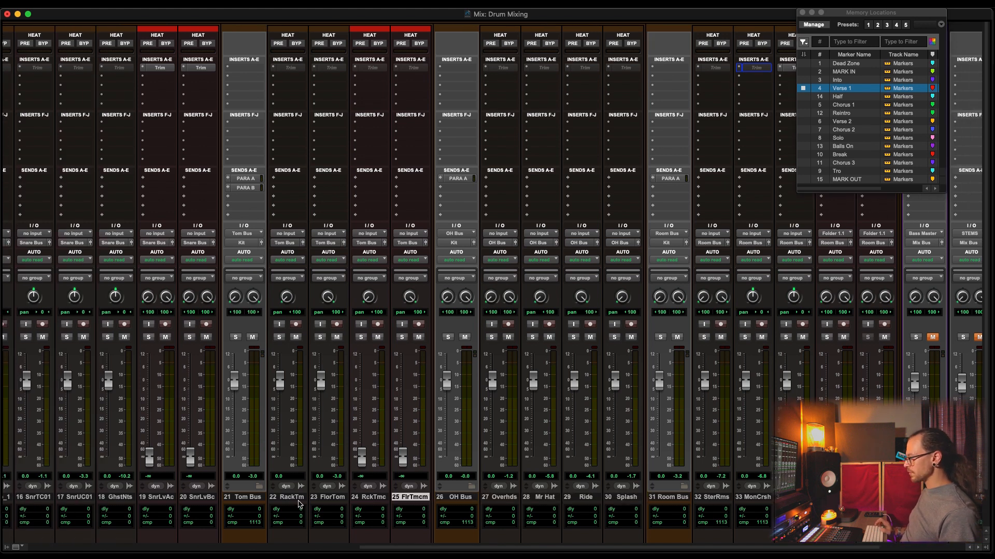
click(253, 499)
scroll(254, 494, left, 8)
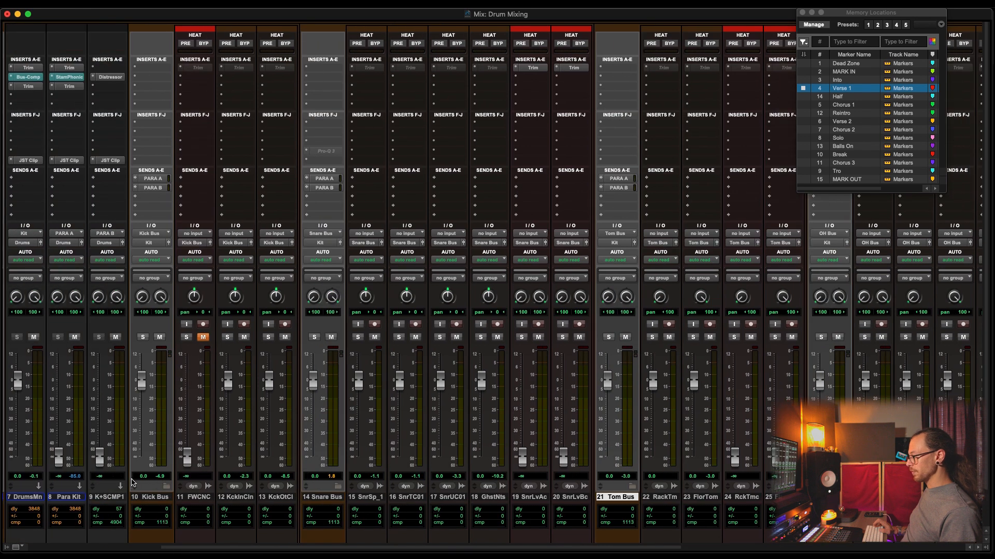
Collapse all the folder tracks in the mixer and select the Kick Bus through Room Bus channels
scroll(280, 447, left, 2)
alt+click(266, 487)
click(588, 497)
shift+click(409, 499)
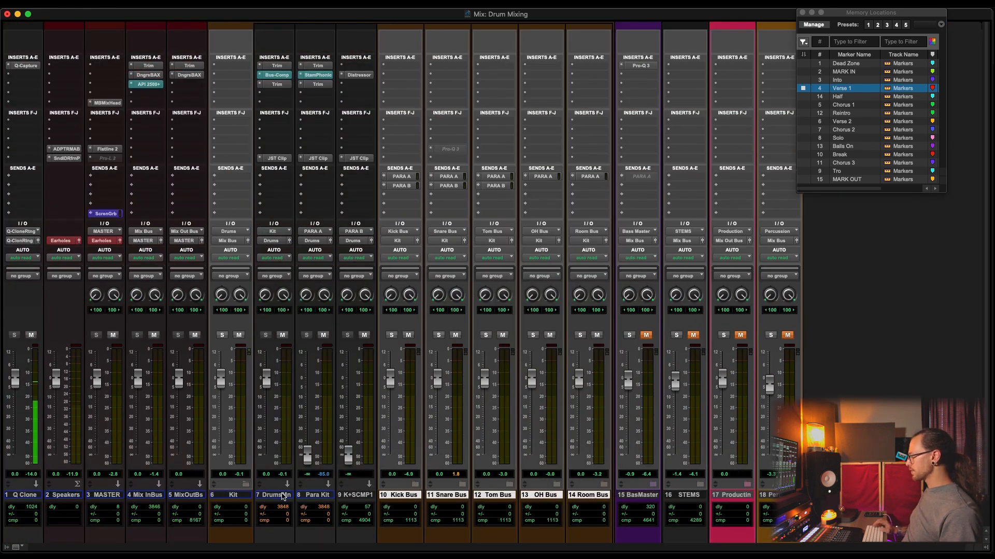
Review the DrumsMn, Para Kit and K+SCMP1 channels and inspect the Kick Bus's PARA B send
click(274, 498)
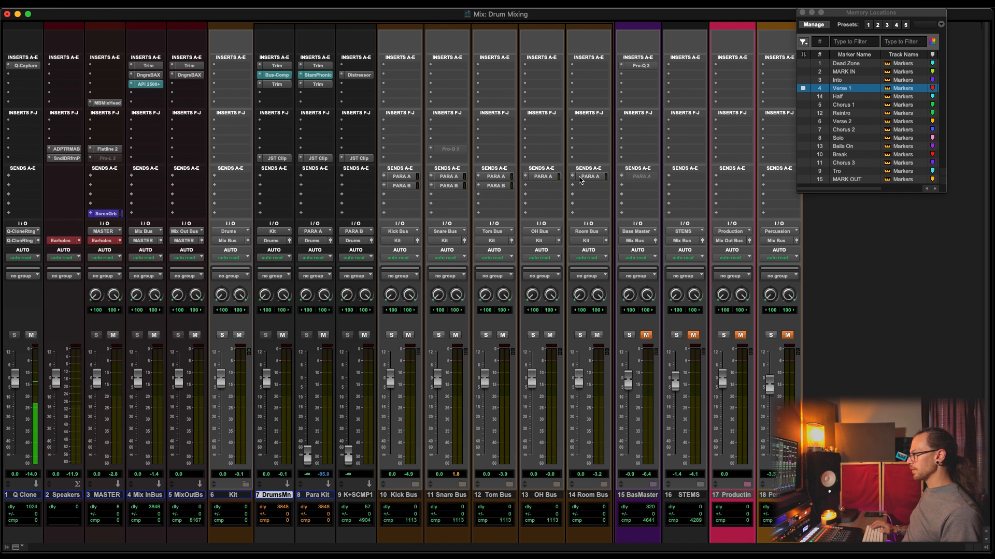
click(318, 496)
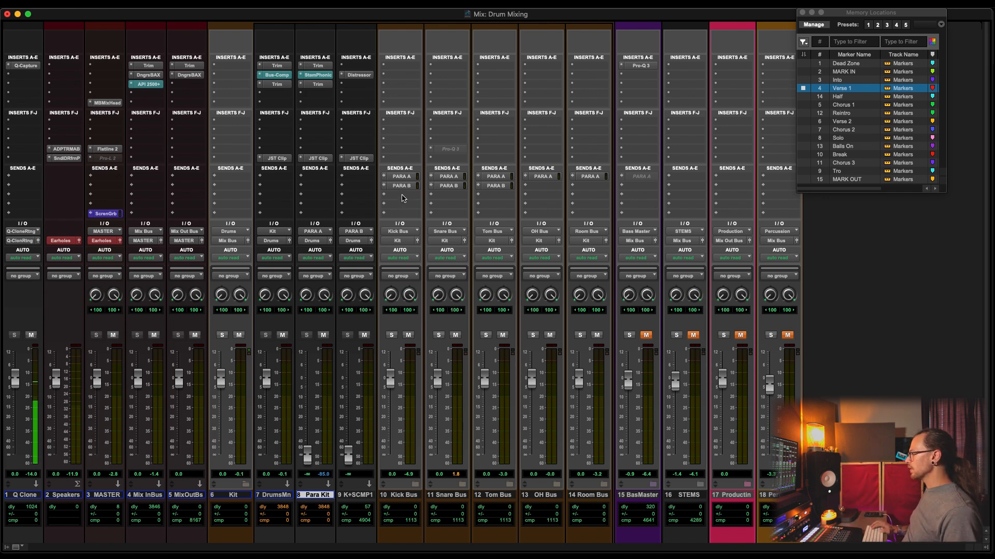
click(482, 187)
click(449, 186)
click(403, 187)
click(360, 496)
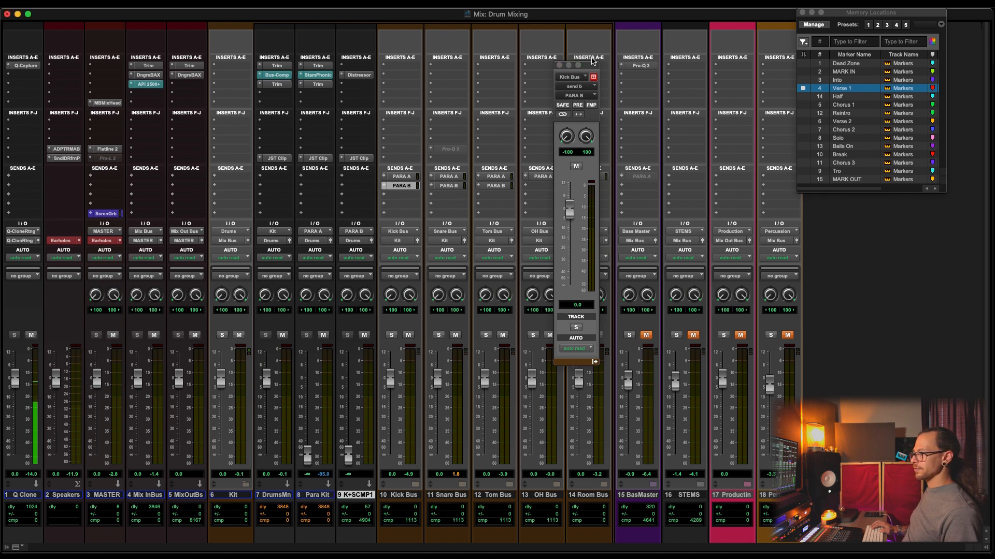
click(560, 66)
Highlight the three parallel drum channels DrumsMn through K+SCMP1, followed by all channels from Kit through Percussion
click(277, 498)
shift+click(346, 497)
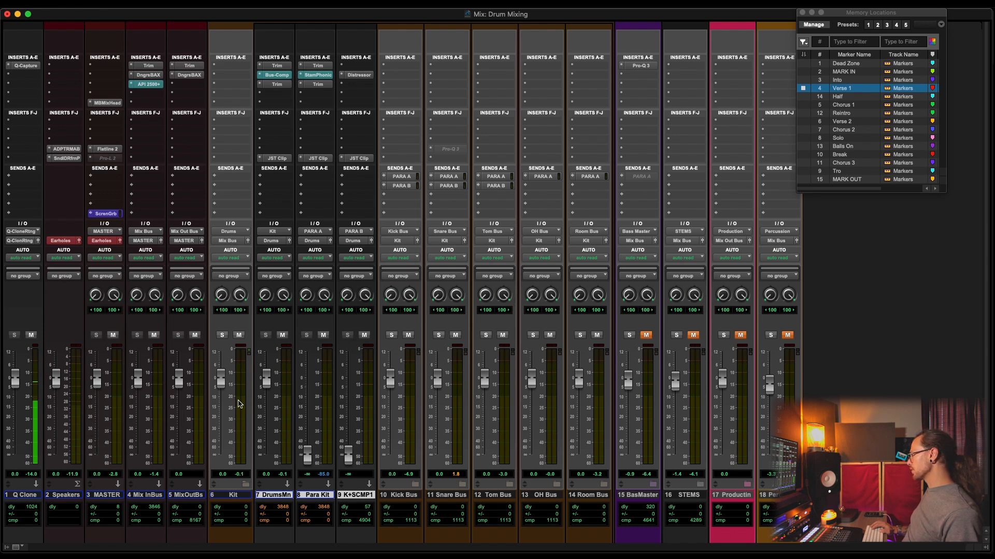
click(228, 498)
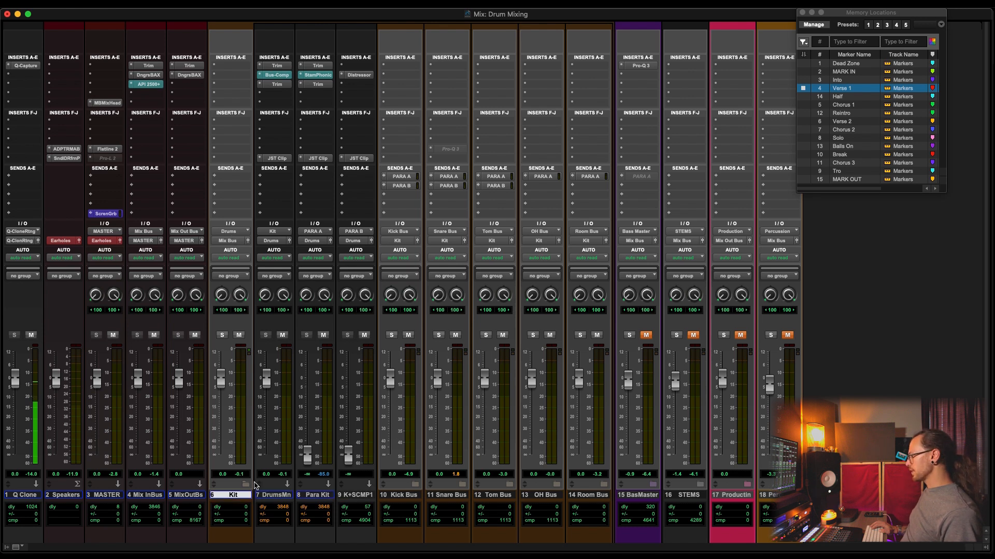
shift+click(697, 495)
shift+click(783, 496)
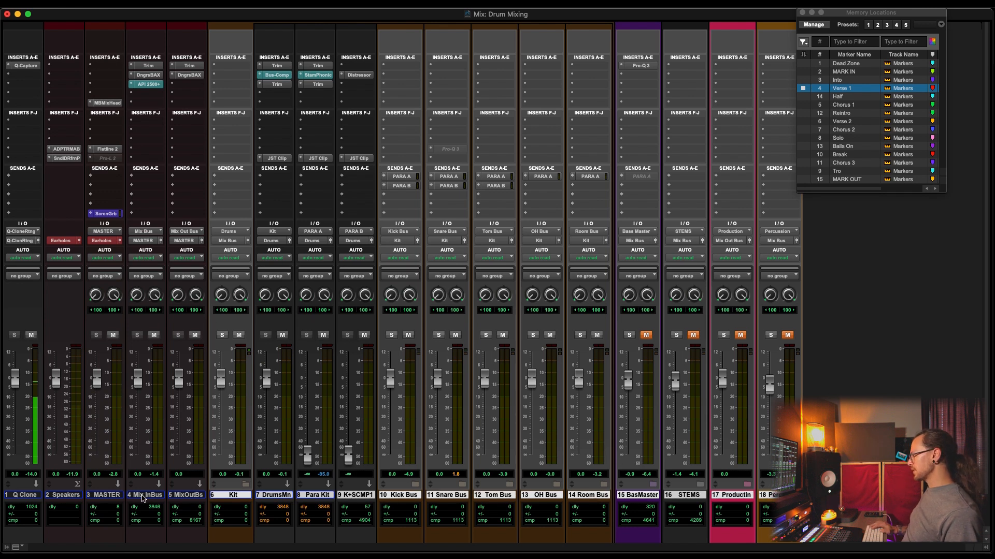
Select the Mix InBus channel and inspect its Dangerous BAX EQ plug-in
click(143, 496)
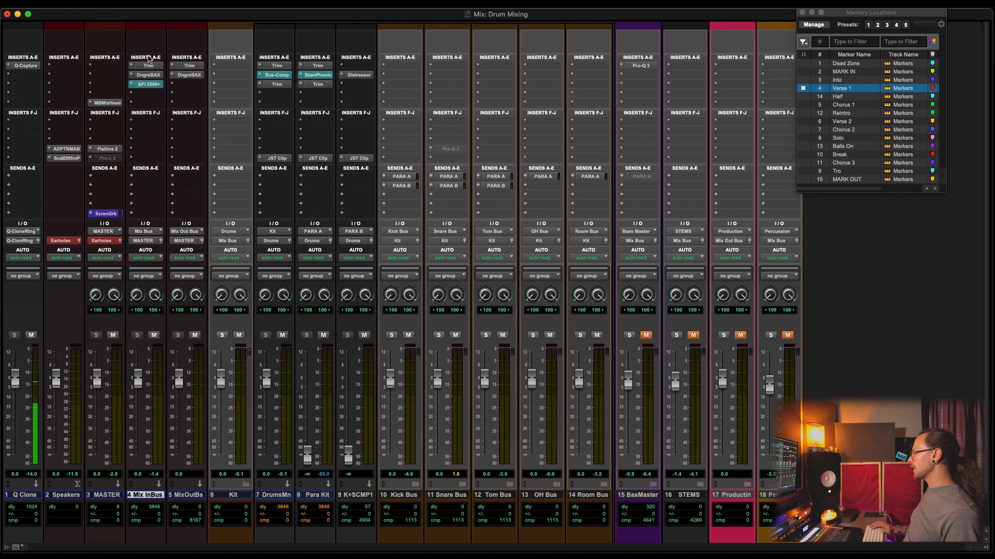
click(149, 75)
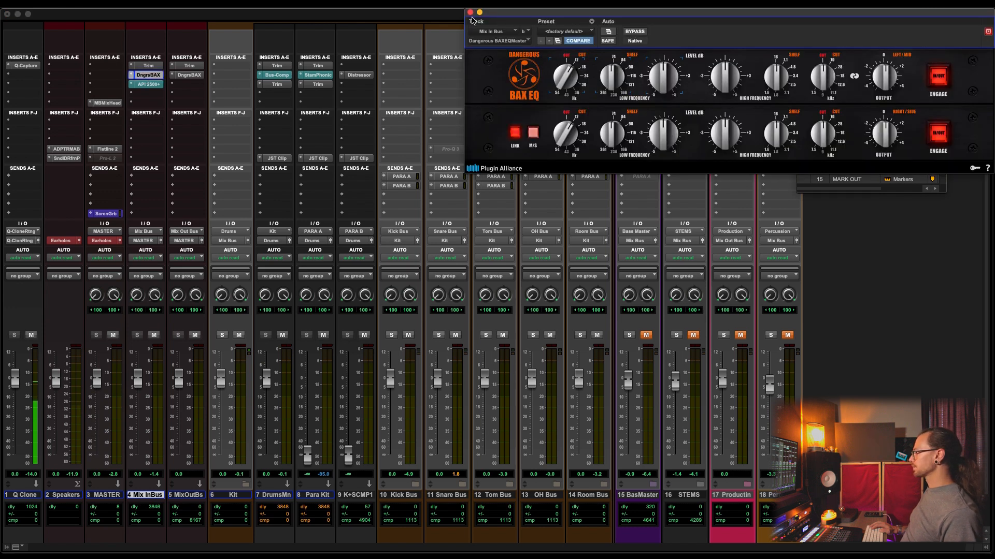
click(470, 12)
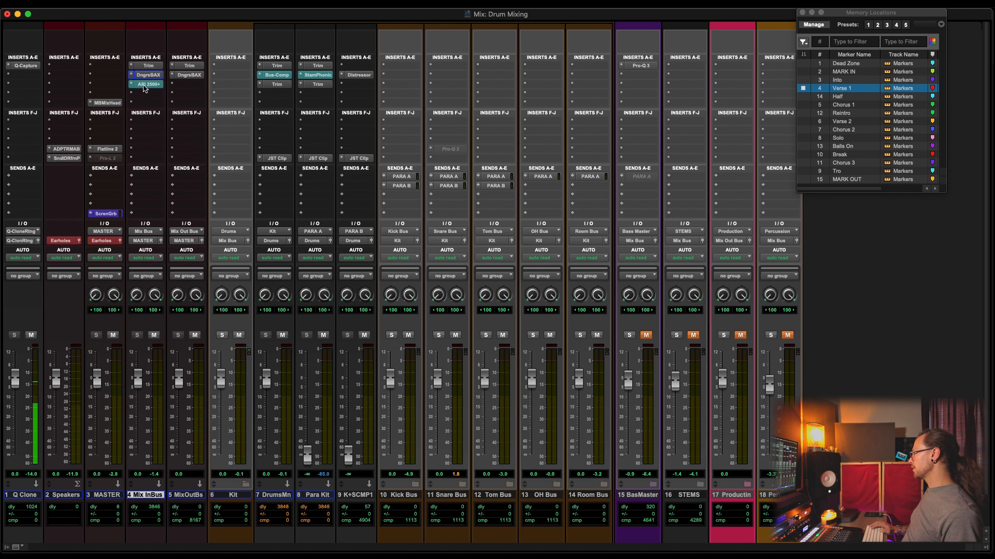
Highlight the Production channel and MixOutBs, and select Mix InBus and MixOutBs together
click(739, 496)
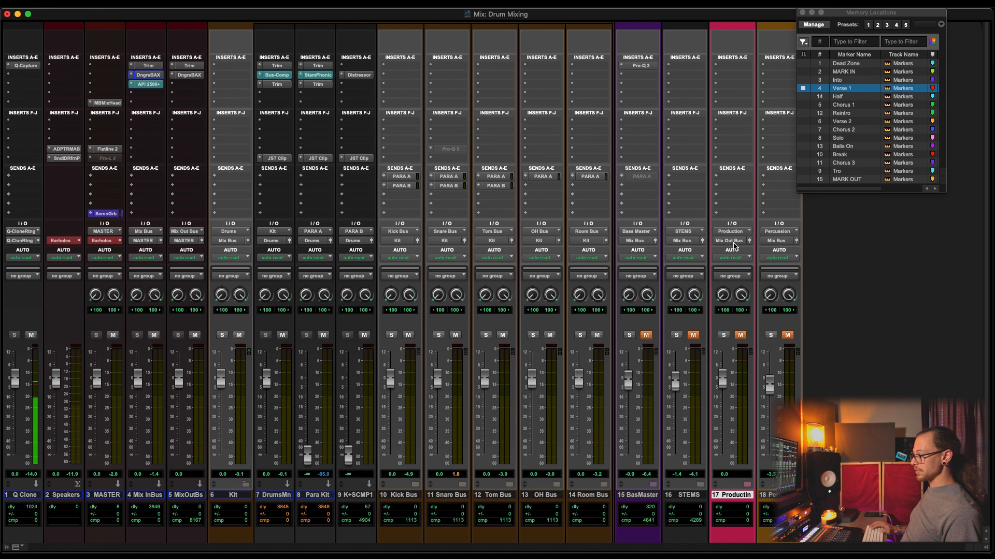
click(182, 496)
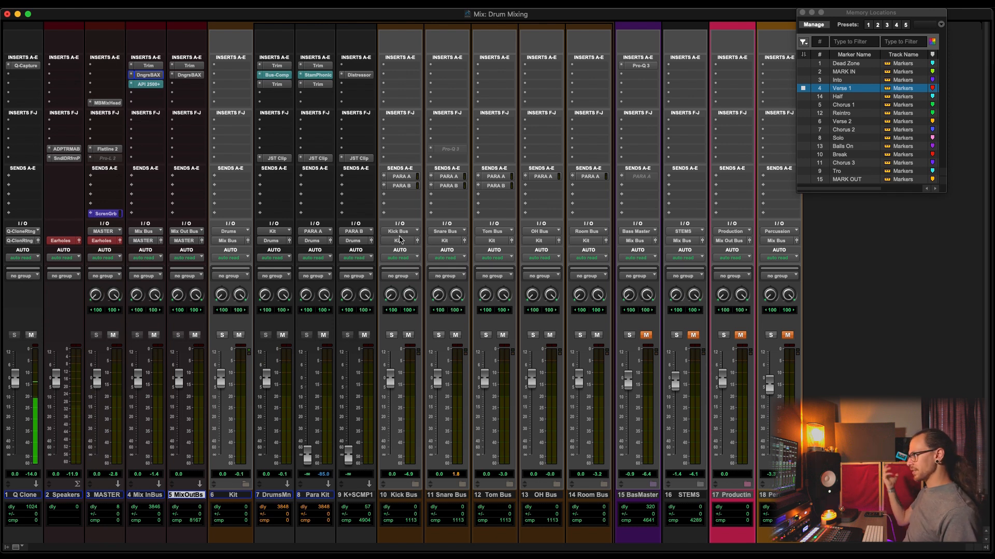
click(148, 496)
shift+click(180, 499)
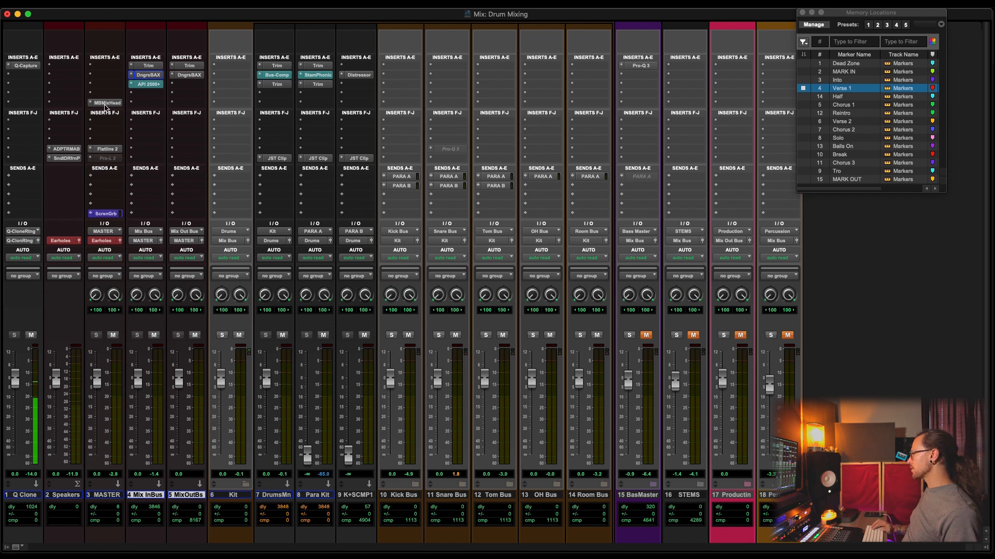
Inspect the MixHead and Flatline 2 plug-ins on the MASTER channel
click(105, 103)
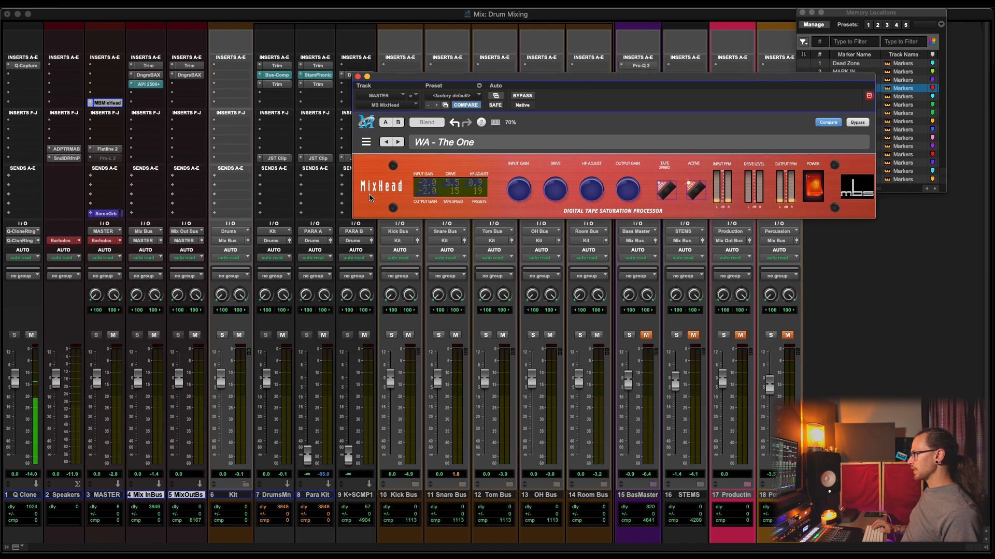
click(105, 103)
click(109, 149)
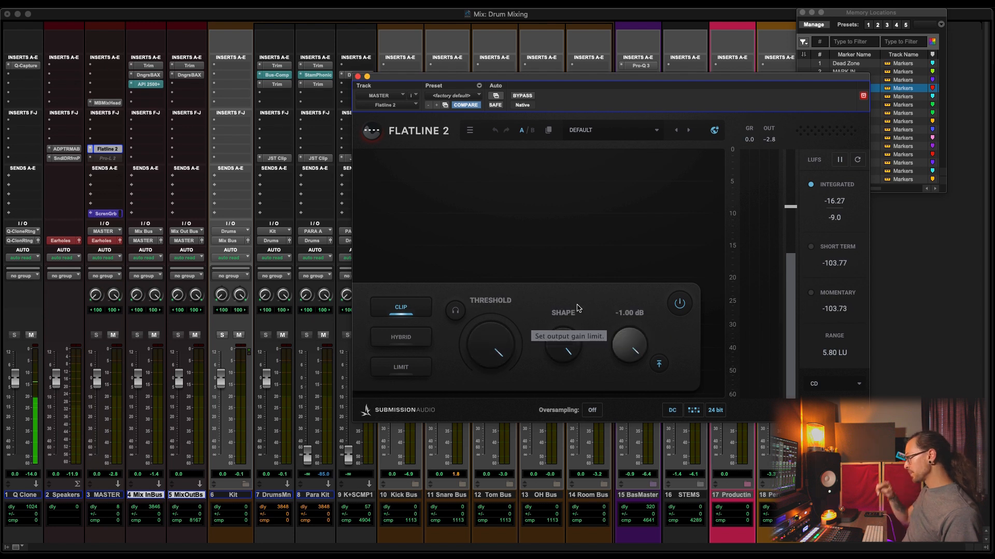
click(358, 77)
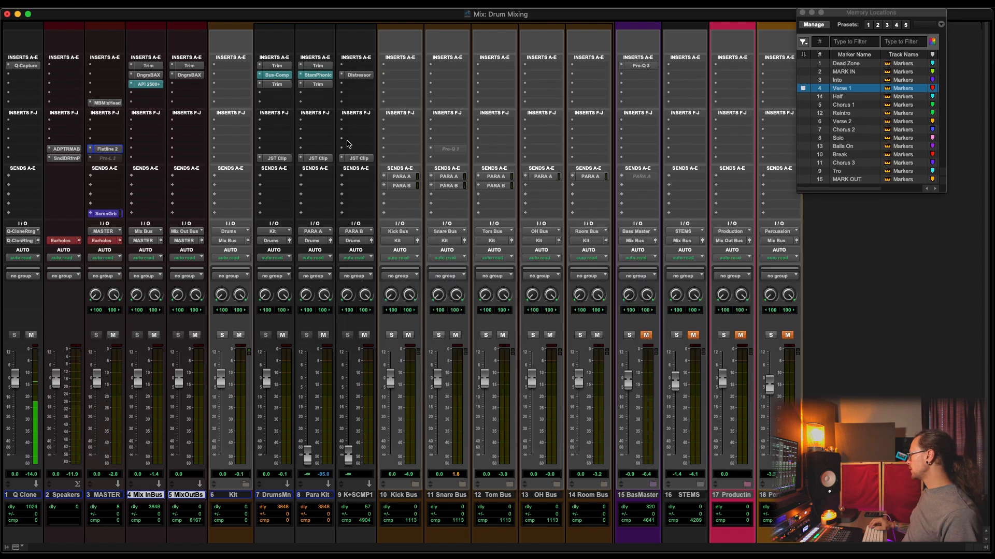
Select the MASTER channel and open the ADPTR MetricAB plug-in on the Speakers channel
click(106, 495)
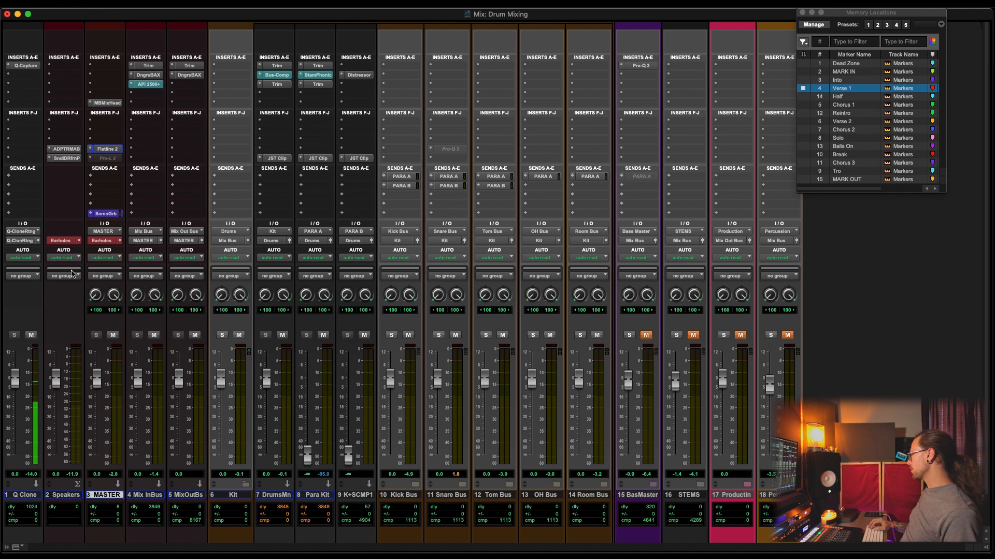
click(57, 149)
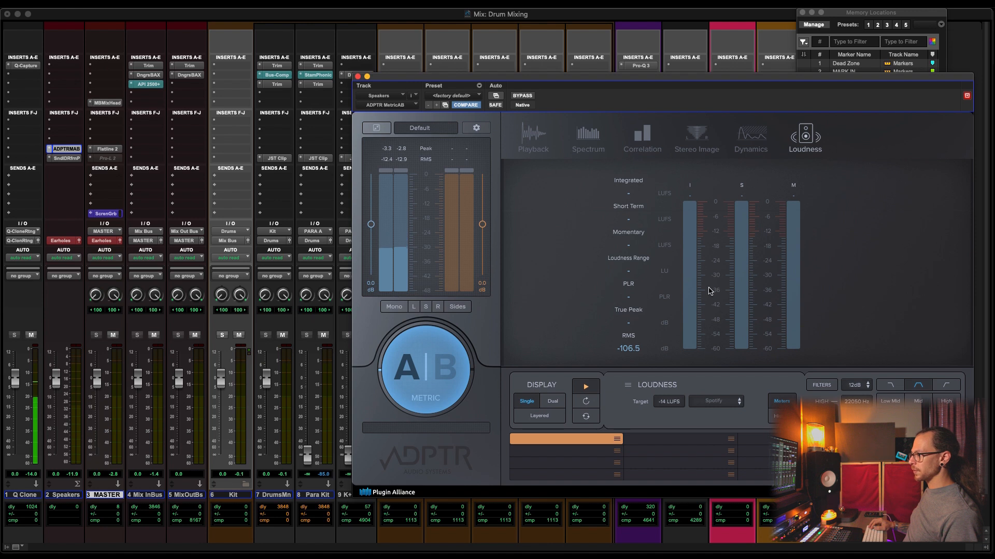
Inspect the reference plug-in inserted below ADPTR MetricAB on the Speakers channel
click(61, 158)
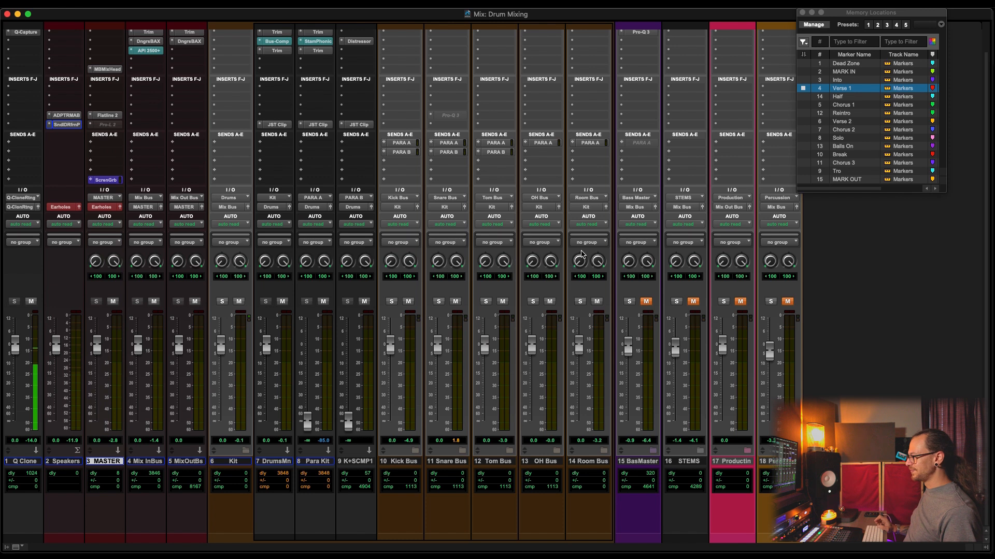
Expand the drum bus folders in the Edit window and place the cursor at Verse 1 on the FW -CNCKick track
key(super+equal)
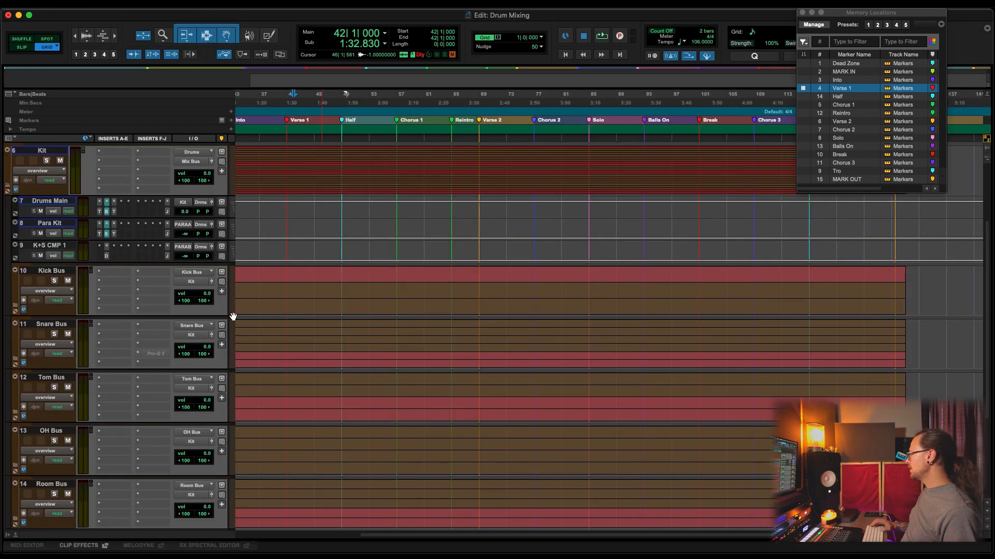
alt+click(15, 307)
scroll(386, 299, down, 4)
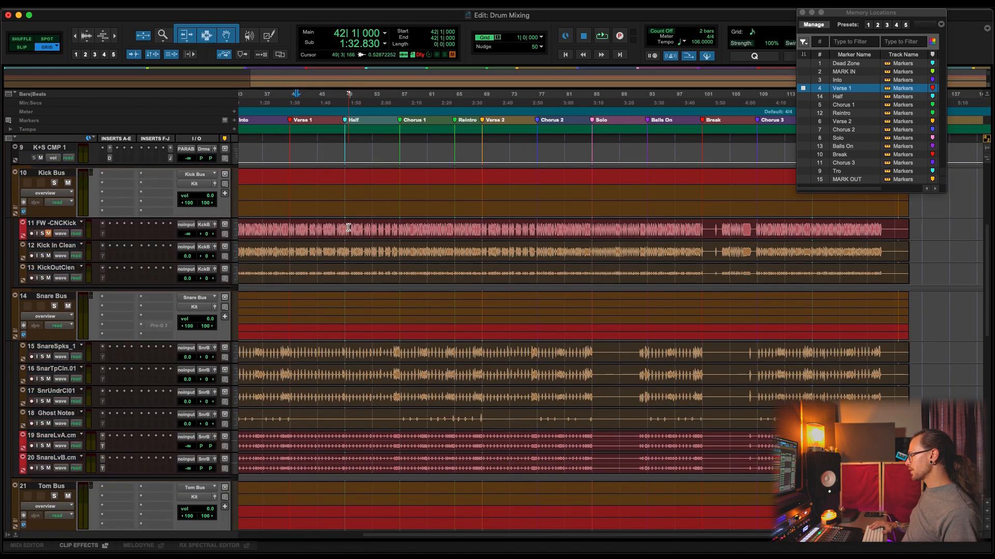
click(291, 228)
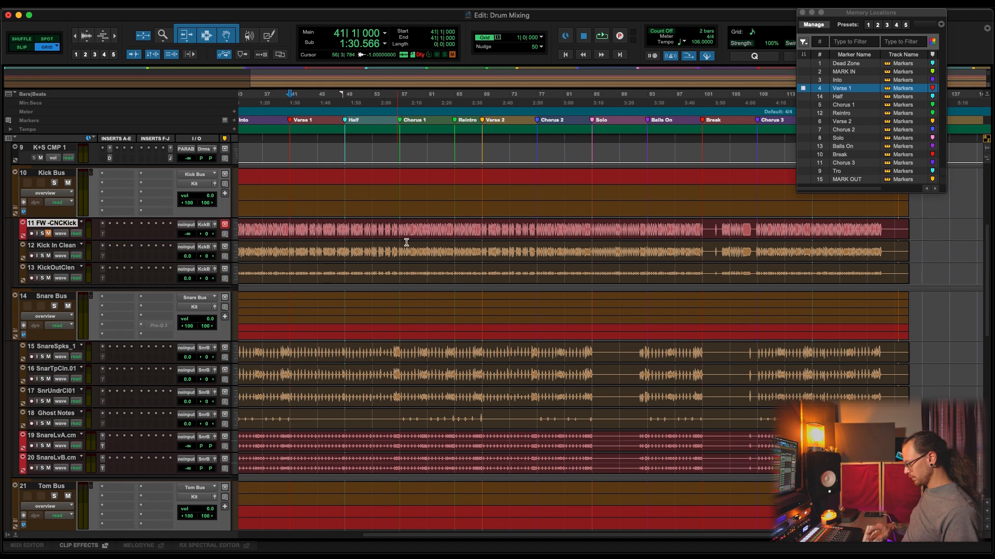
Examine the kick, snare, tom, overhead and room channels inside their bus folders in the Mix window
key(super+equal)
scroll(379, 434, right, 3)
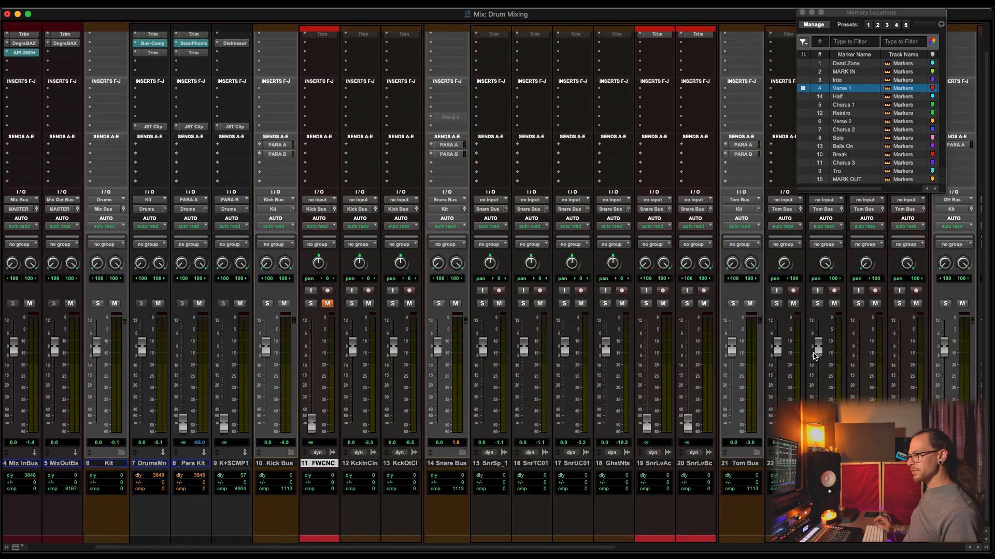
scroll(815, 355, right, 5)
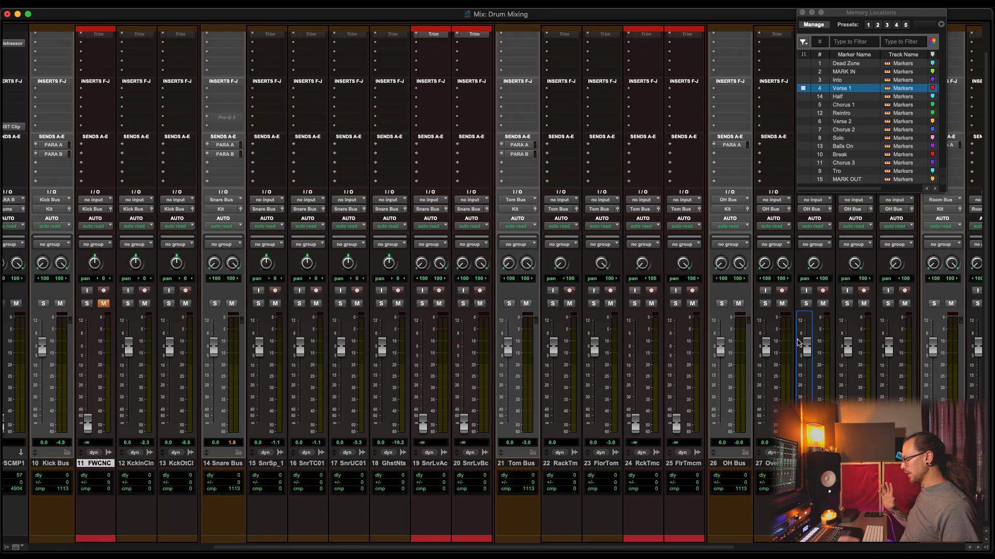
scroll(800, 343, right, 7)
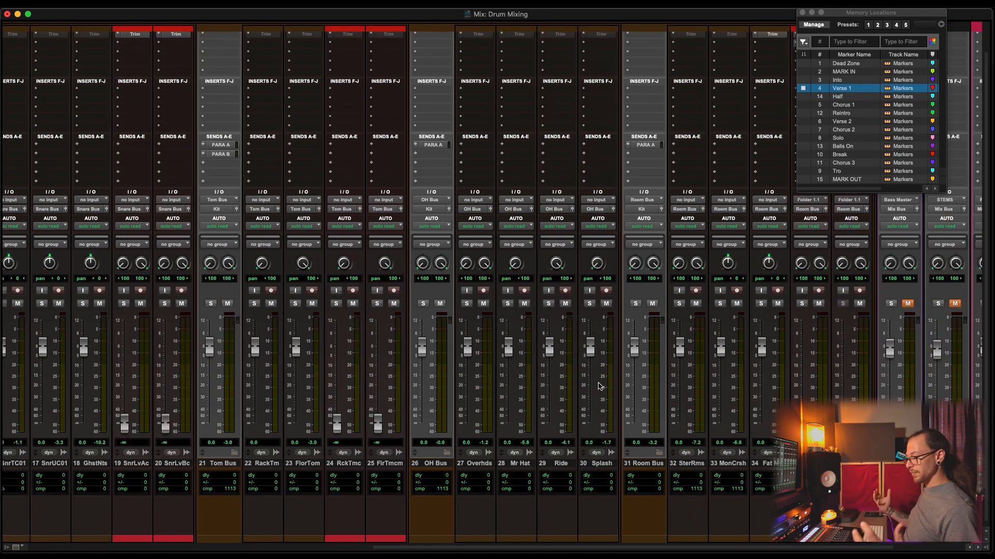
scroll(559, 435, right, 3)
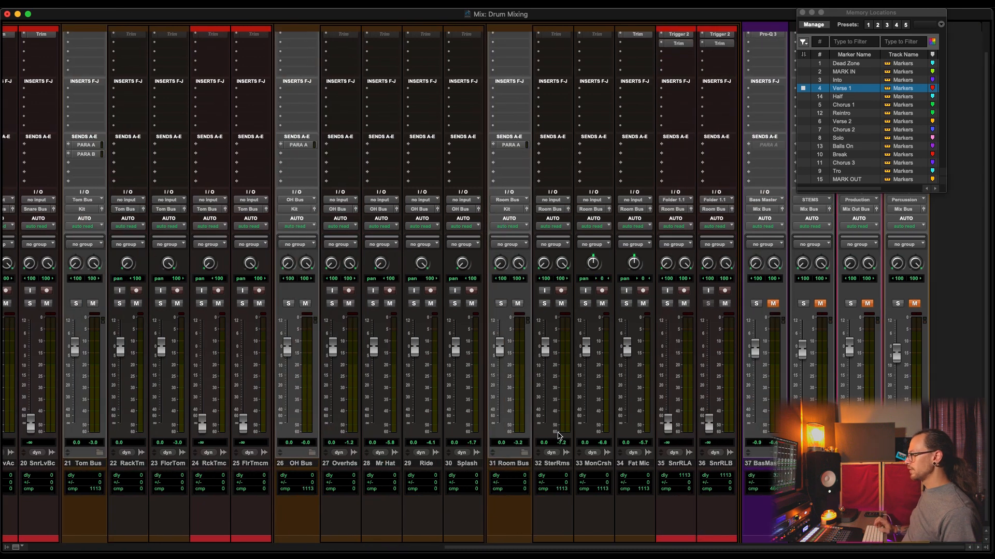
Recall the Verse 1 marker, play the drums and check the levels across the drum channels and buses
click(847, 88)
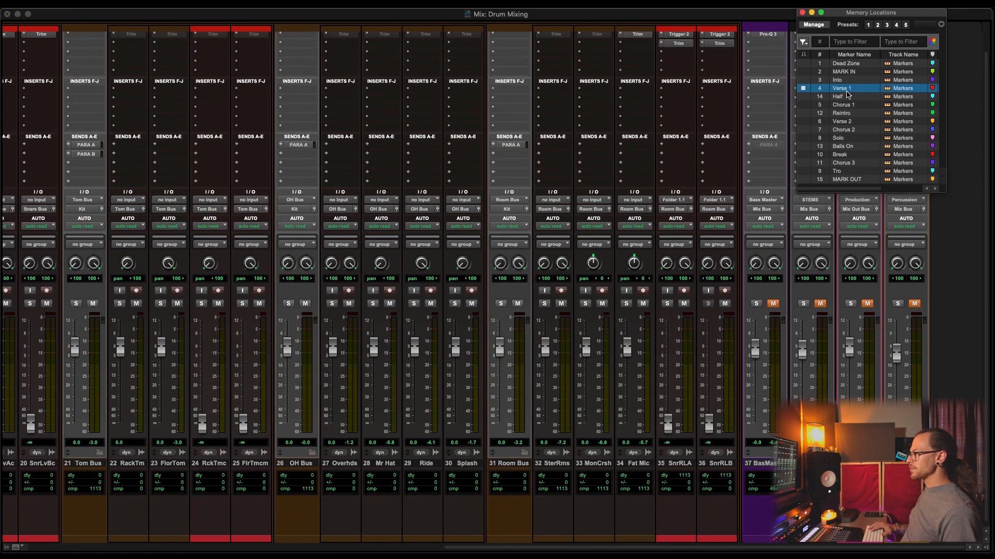
scroll(548, 218, left, 15)
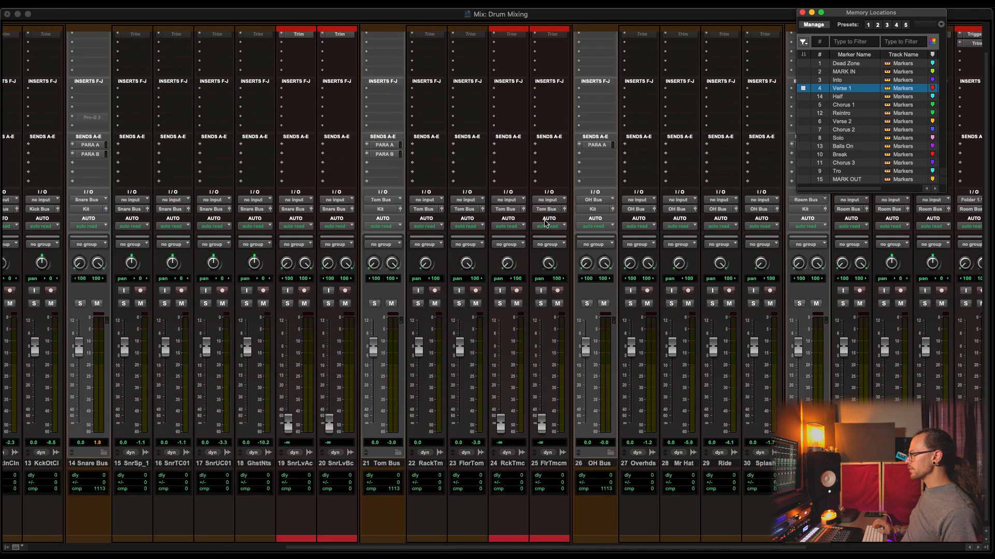
scroll(544, 224, left, 1)
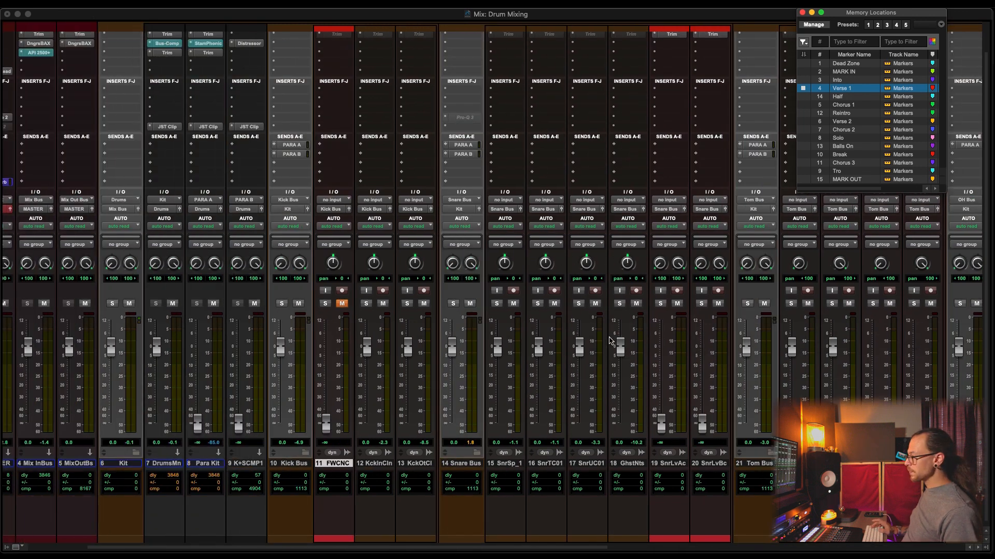
scroll(610, 340, right, 5)
scroll(610, 340, right, 4)
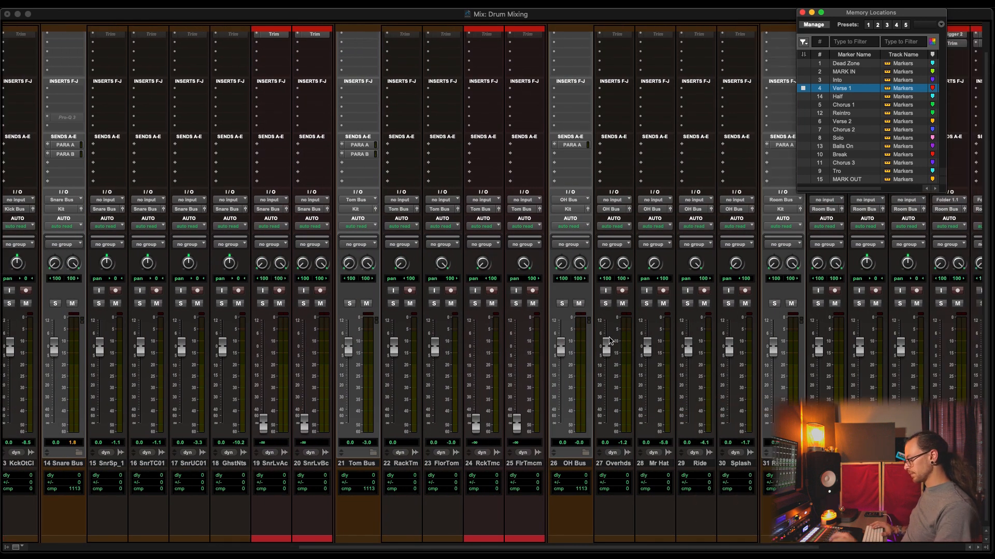
scroll(520, 347, left, 5)
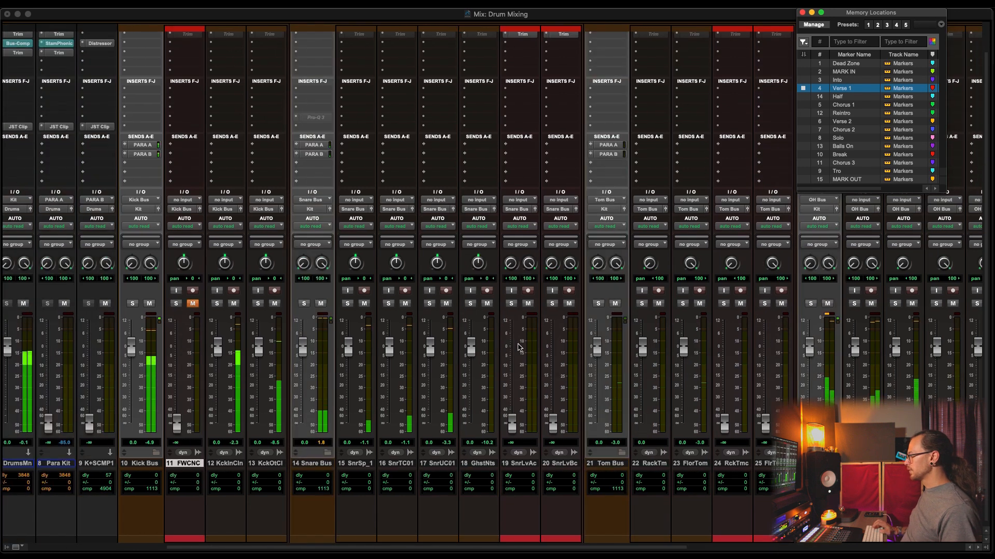
scroll(520, 347, left, 4)
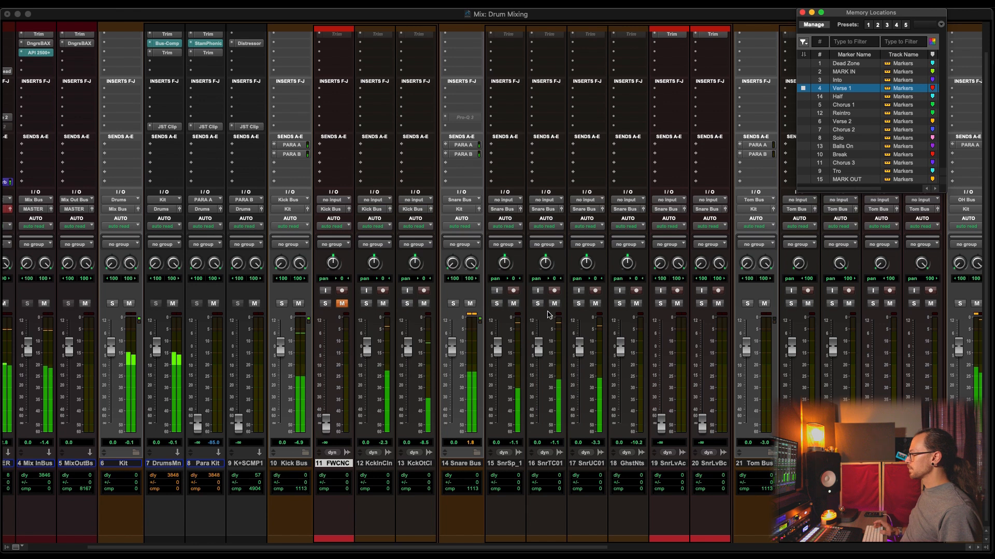
scroll(548, 315, left, 1)
Show the Edit window, magnify the timeline around Verse 1 and examine the snare, tom and overhead tracks during playback
key(super+equal)
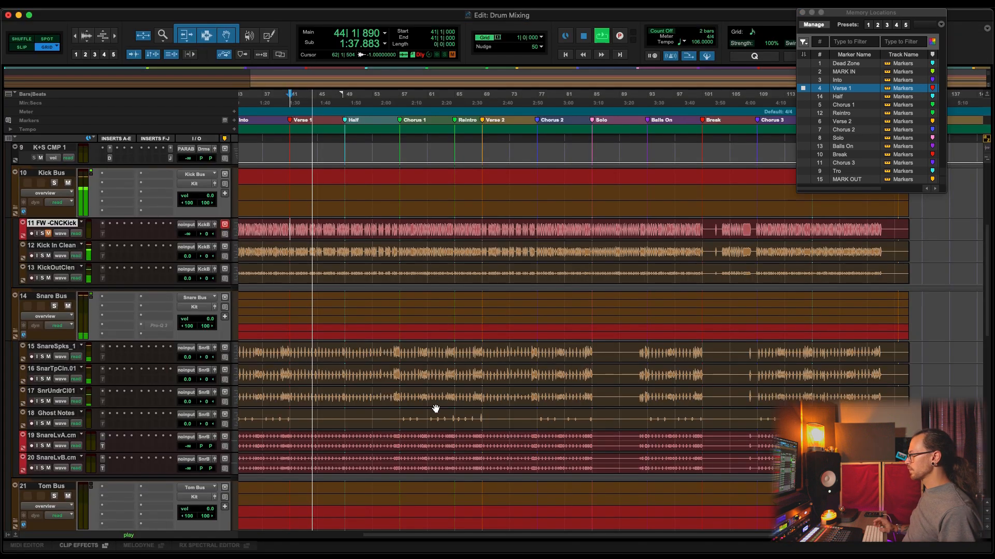
scroll(443, 389, left, 3)
scroll(455, 373, down, 3)
key(t)
key(t)
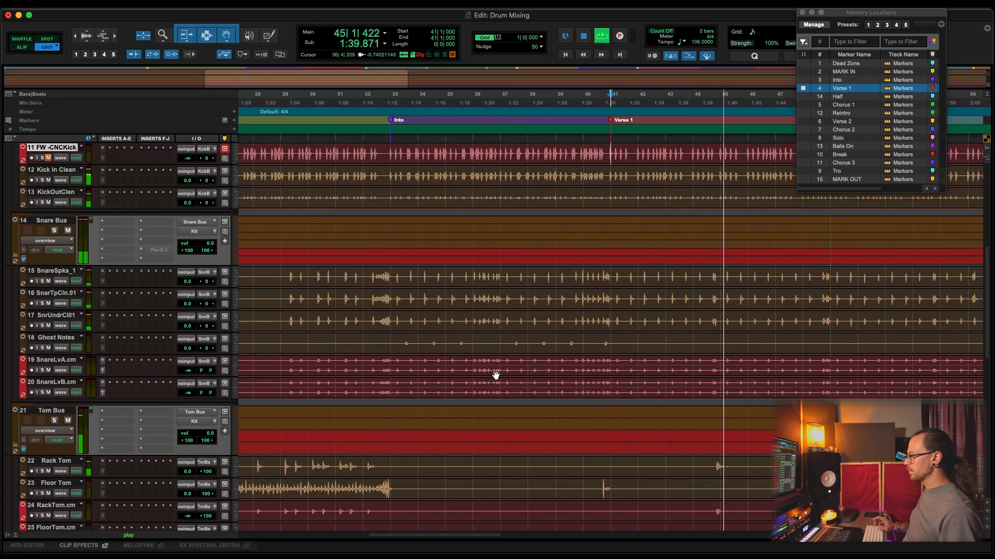
scroll(496, 375, right, 3)
scroll(529, 352, down, 5)
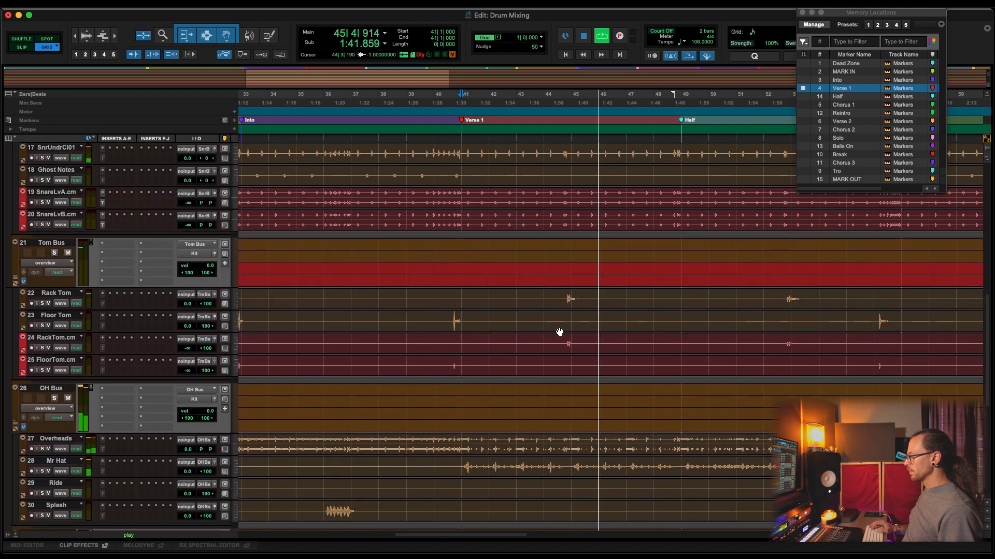
scroll(610, 356, down, 2)
Check the meters from the room and overhead channels back to the MASTER in the Mix window during playback
key(super+equal)
scroll(575, 364, right, 10)
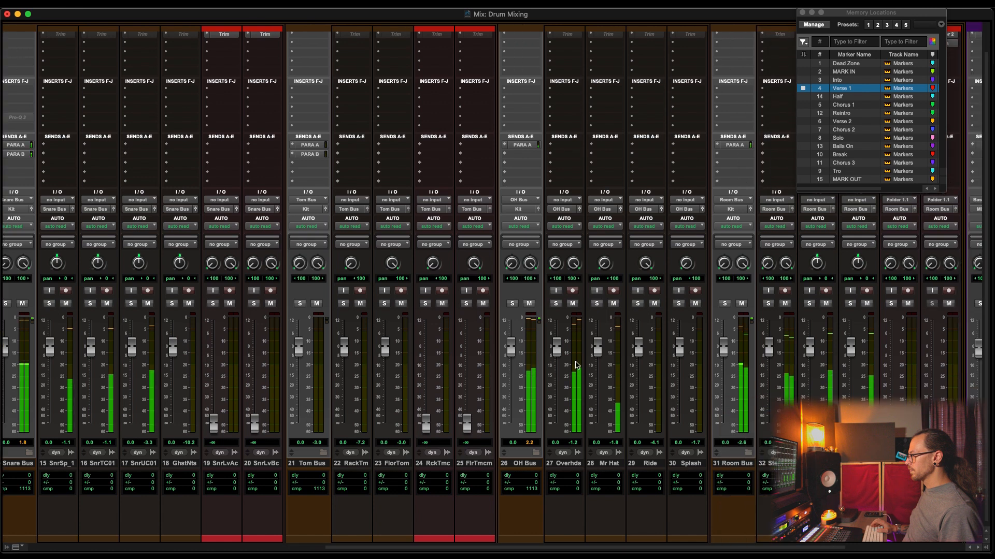
scroll(575, 364, right, 1)
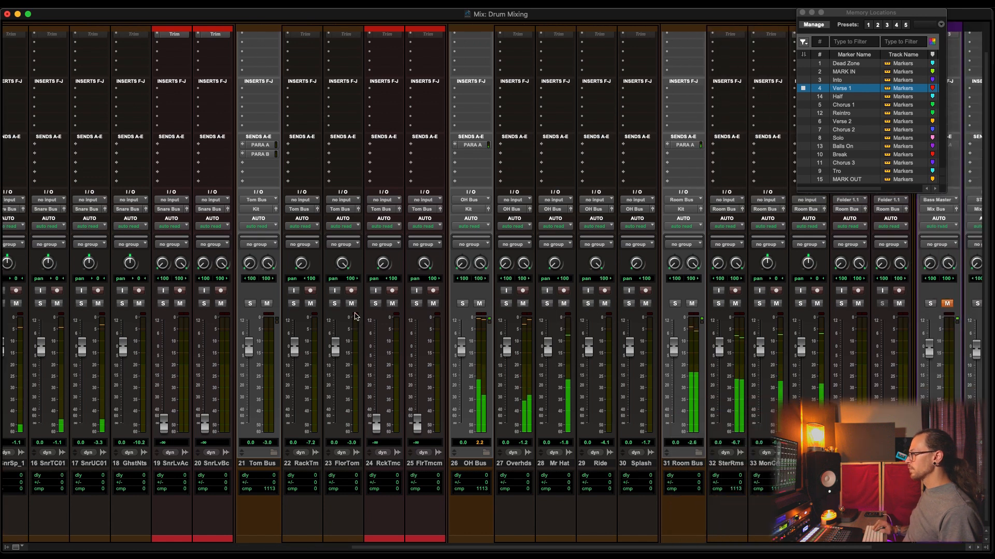
scroll(348, 352, left, 4)
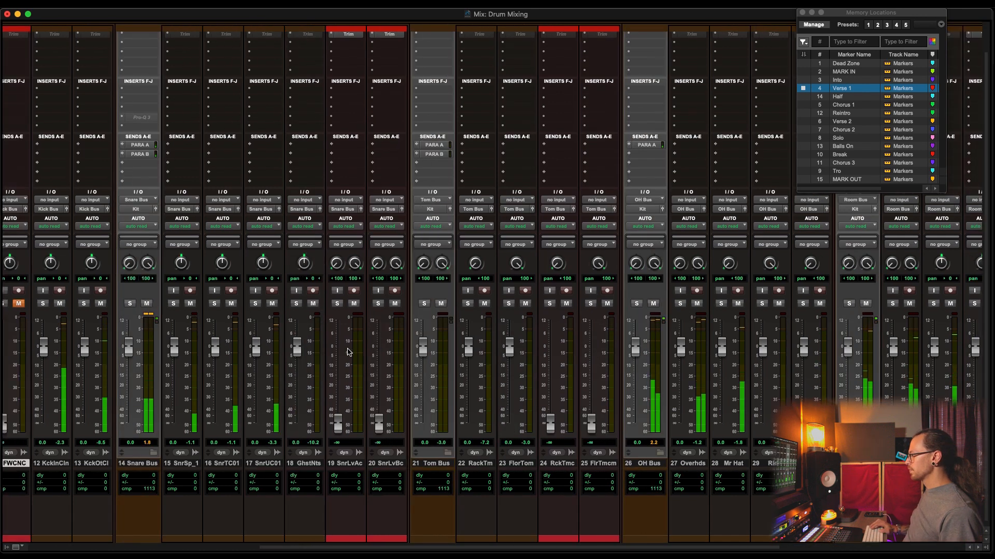
scroll(347, 353, left, 9)
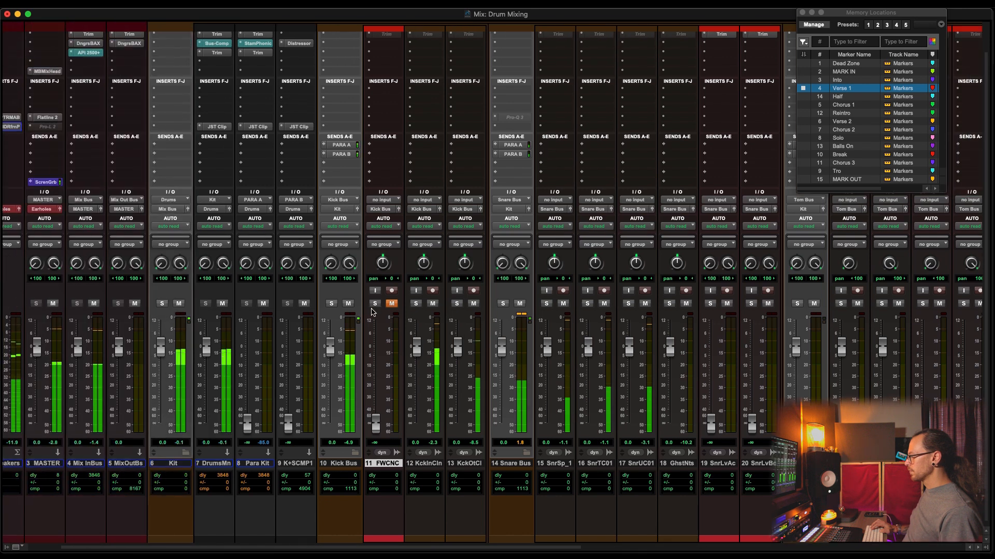
scroll(371, 312, left, 1)
Examine the tom, Mr Hat, Ride and Splash clips in the Edit window from Verse 1 through Verse 2 during playback
key(super+equal)
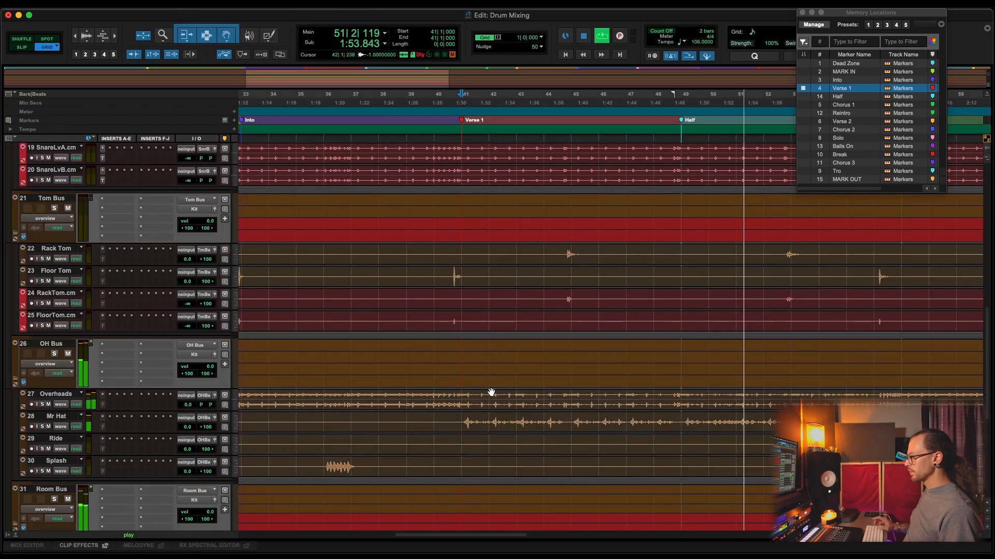
scroll(491, 393, right, 5)
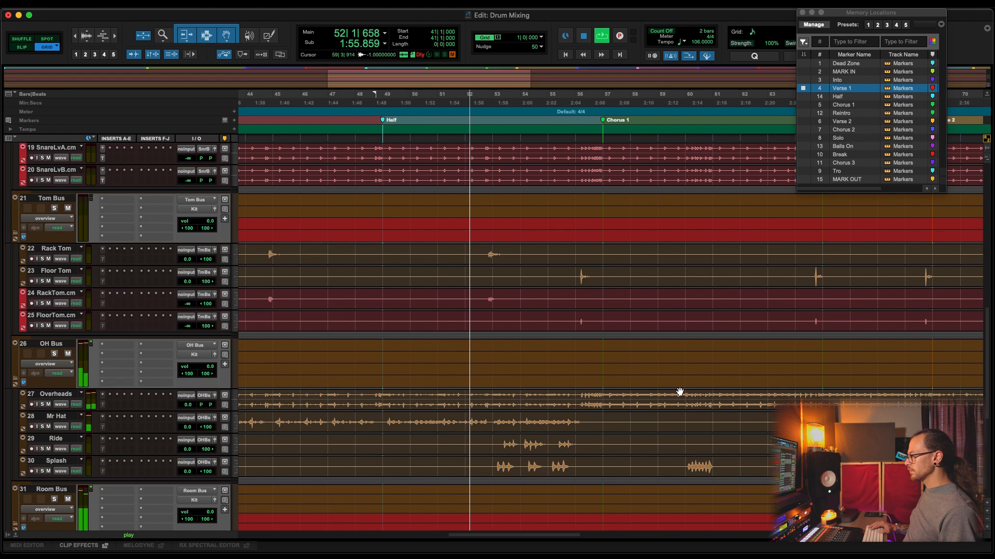
scroll(654, 435, right, 4)
scroll(519, 403, left, 4)
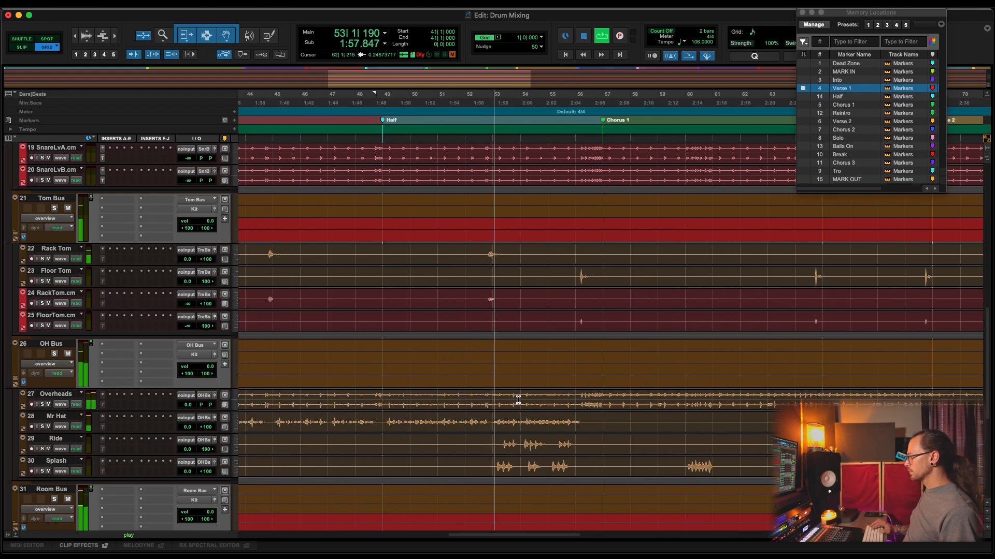
scroll(674, 408, right, 1)
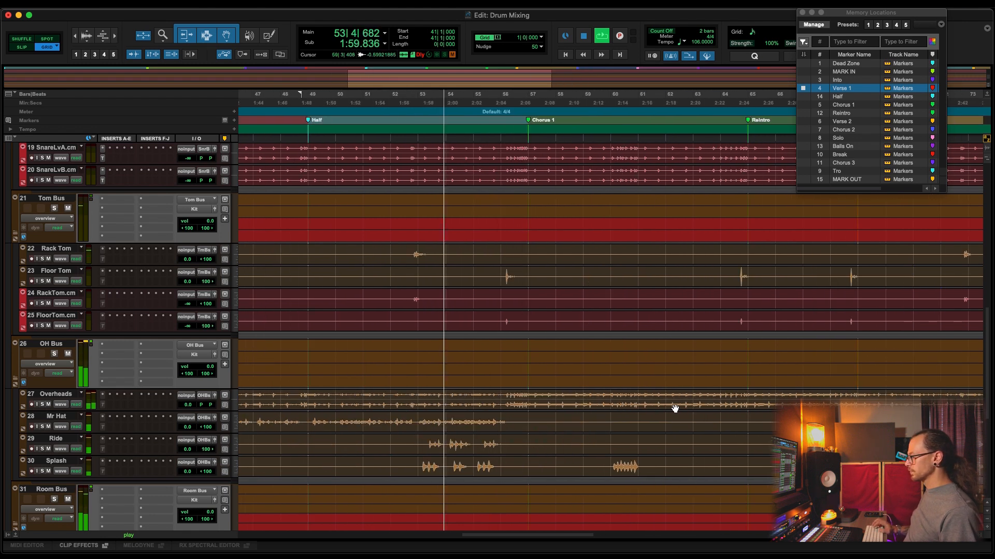
scroll(628, 409, right, 3)
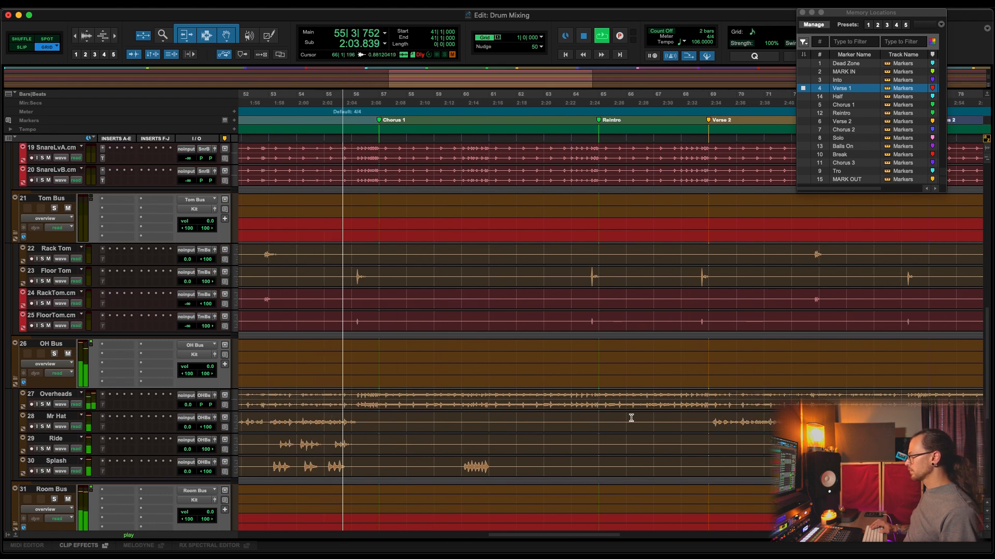
scroll(638, 432, right, 1)
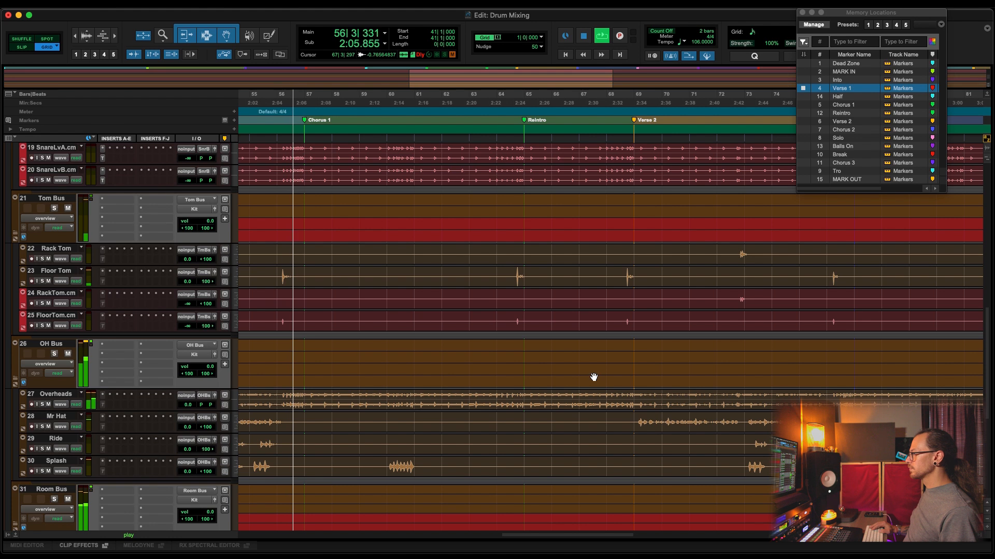
scroll(591, 375, left, 5)
scroll(645, 345, right, 5)
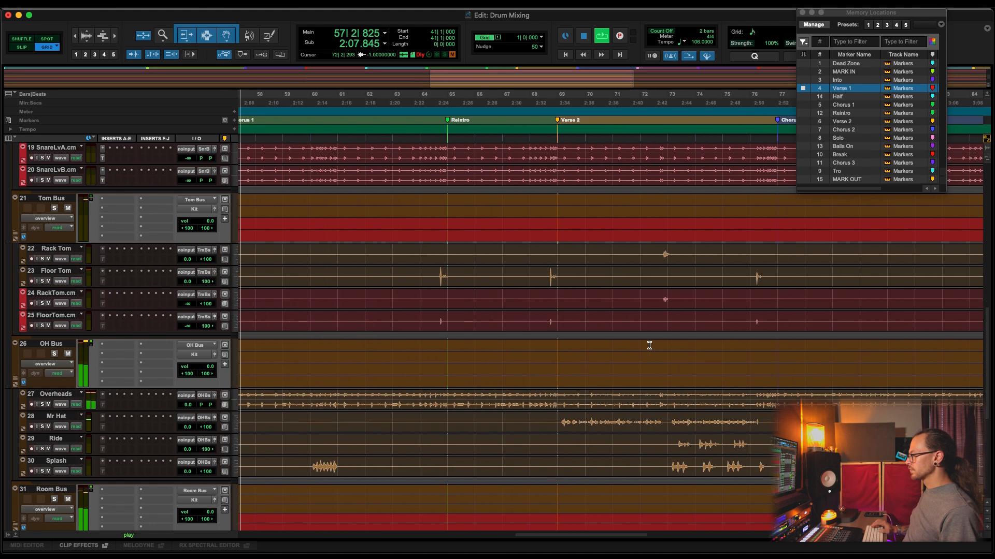
Widen the timeline view to review the tom and cymbal clips across the song sections, and stop playback
key(r)
scroll(584, 398, right, 3)
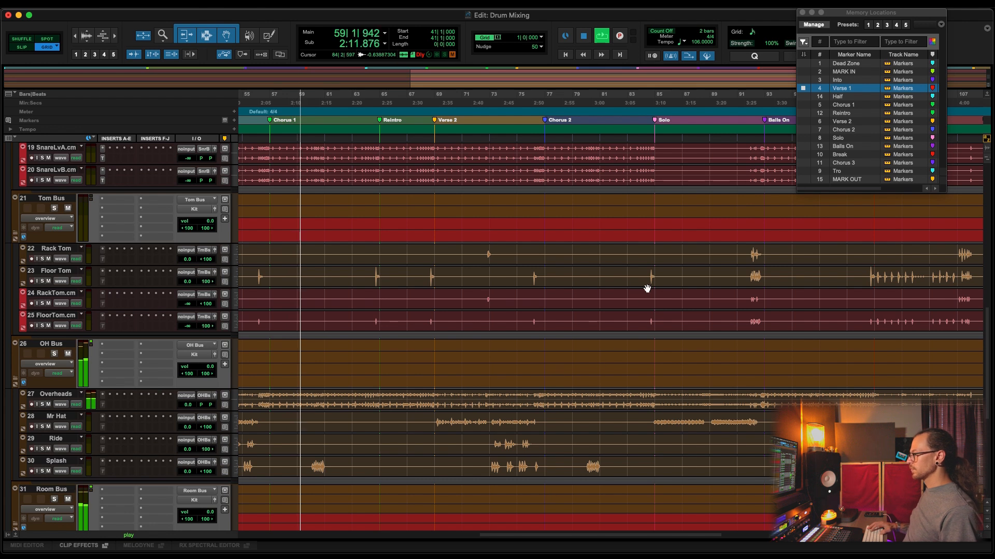
scroll(519, 266, left, 8)
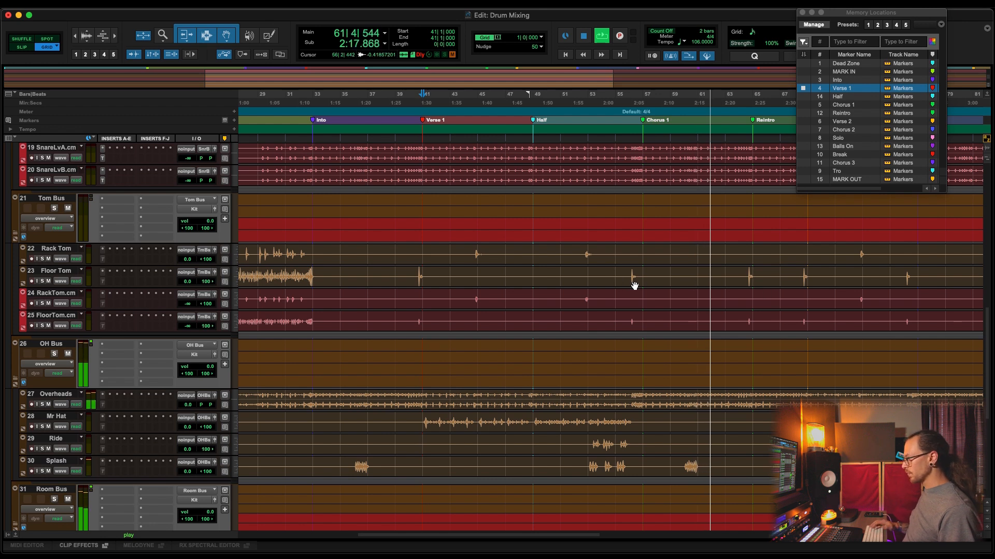
key(space)
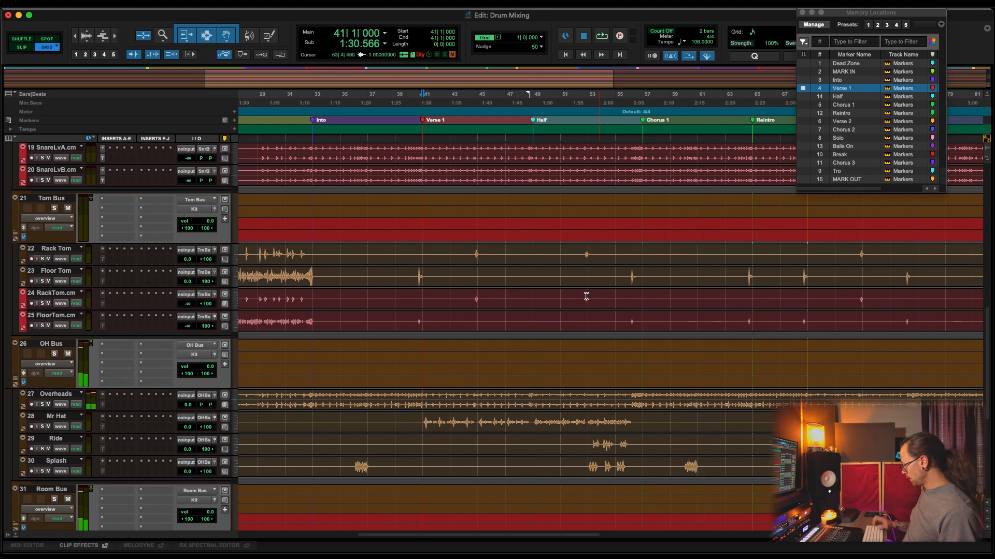
Play the tom section from bar 31 on the Rack Tom track, stop playback and return to the Mix window
scroll(522, 301, up, 3)
scroll(555, 317, left, 4)
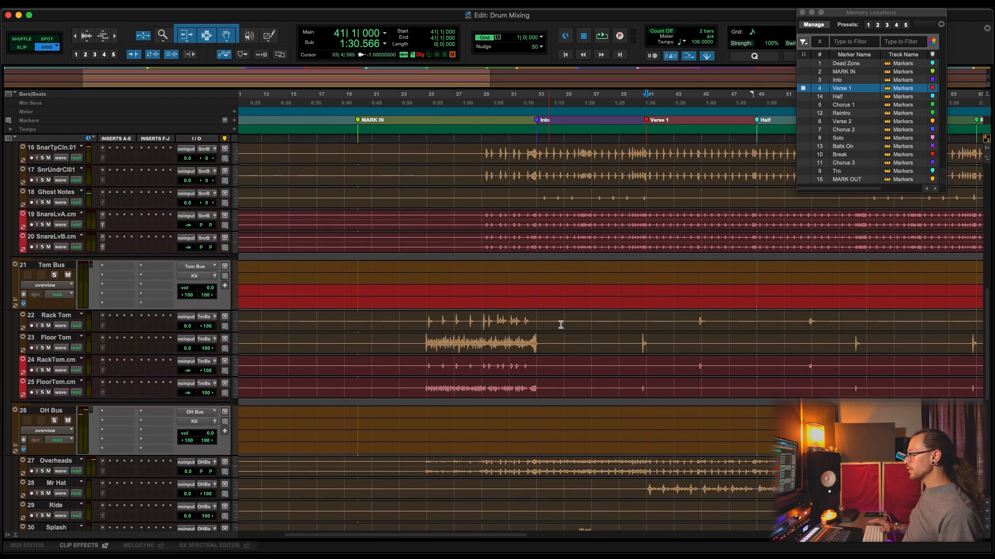
click(510, 318)
key(space)
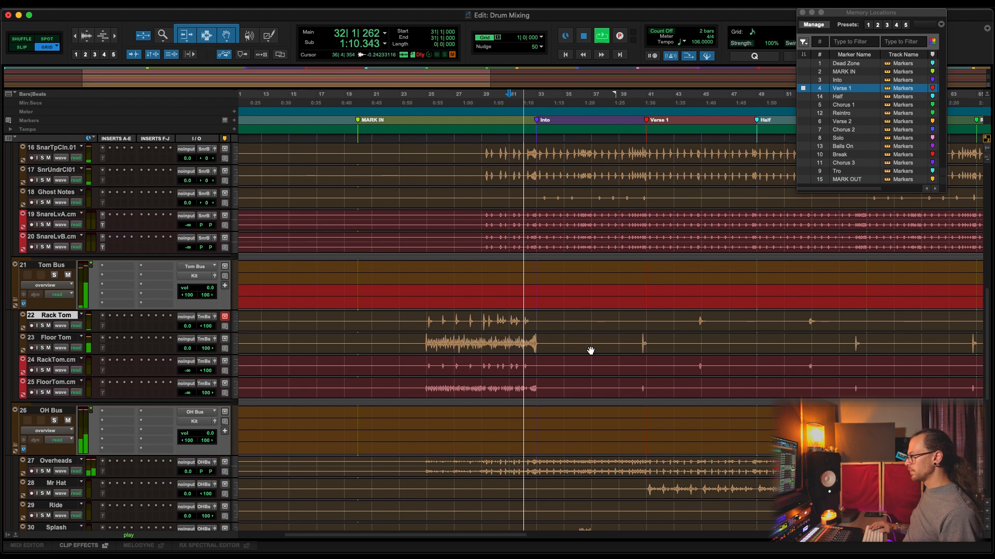
scroll(591, 351, right, 3)
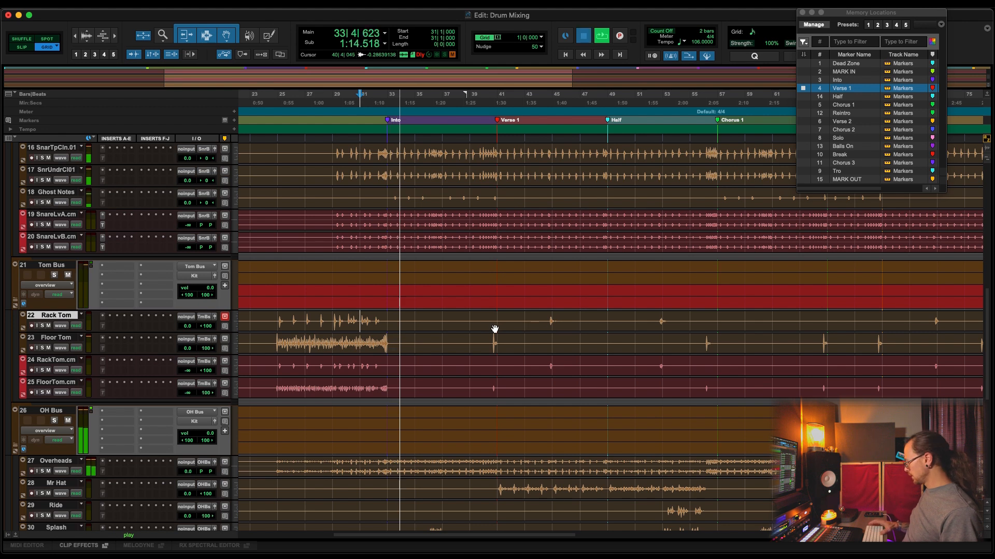
key(space)
key(super+equal)
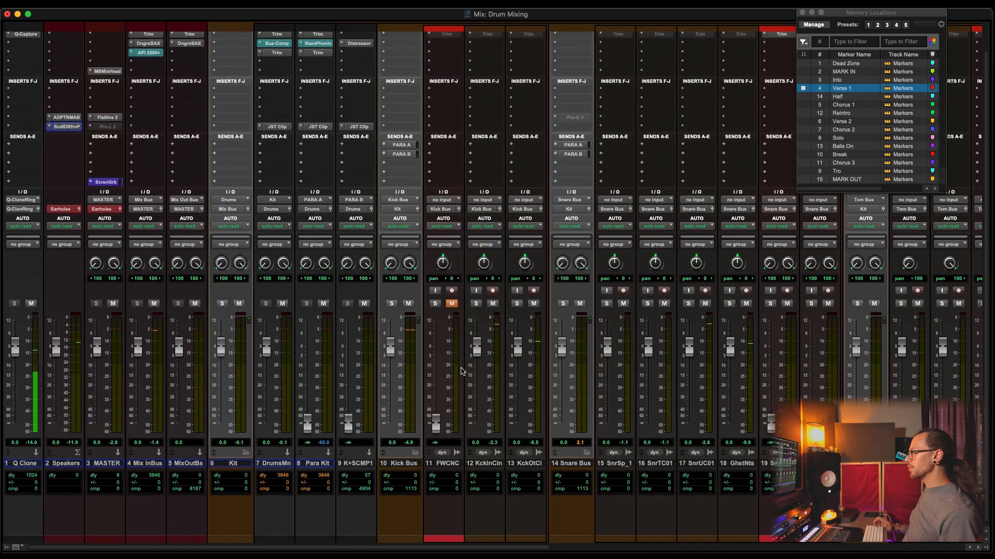
Review the channel strips from the mix buses and kick tracks through to the room tracks in the Mix window, moving Memory Locations clear
scroll(463, 371, right, 5)
drag(840, 15, 883, 14)
scroll(589, 173, left, 2)
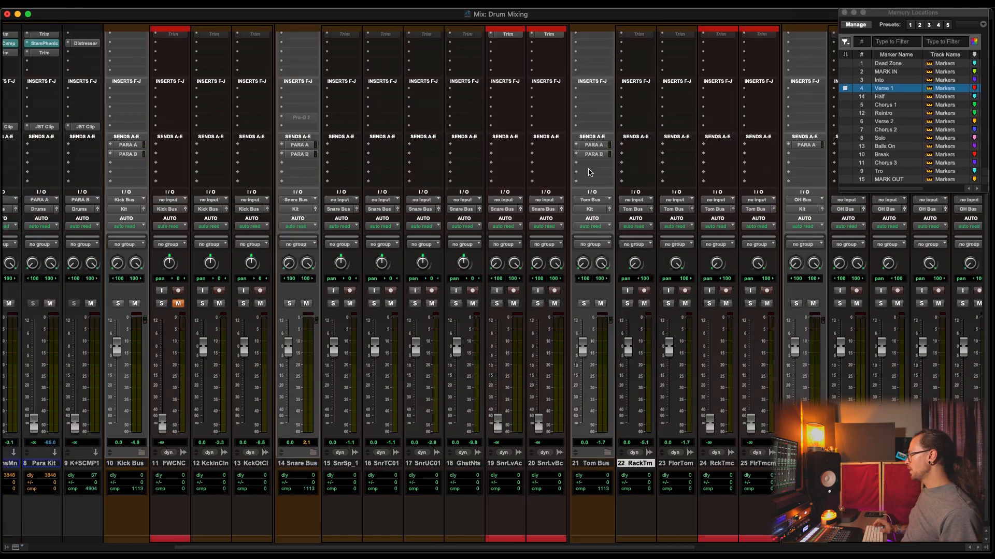
scroll(564, 213, right, 4)
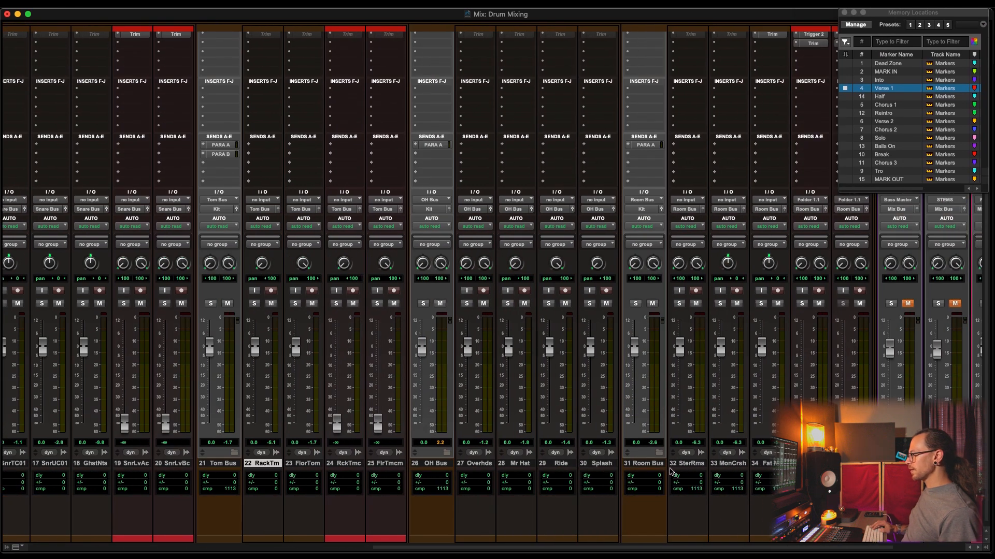
scroll(438, 413, left, 2)
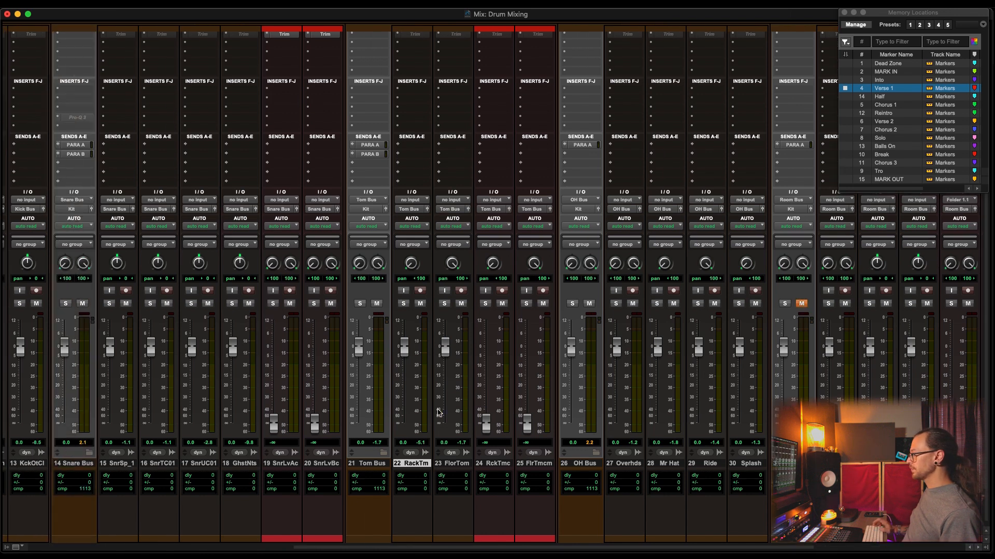
scroll(675, 417, right, 3)
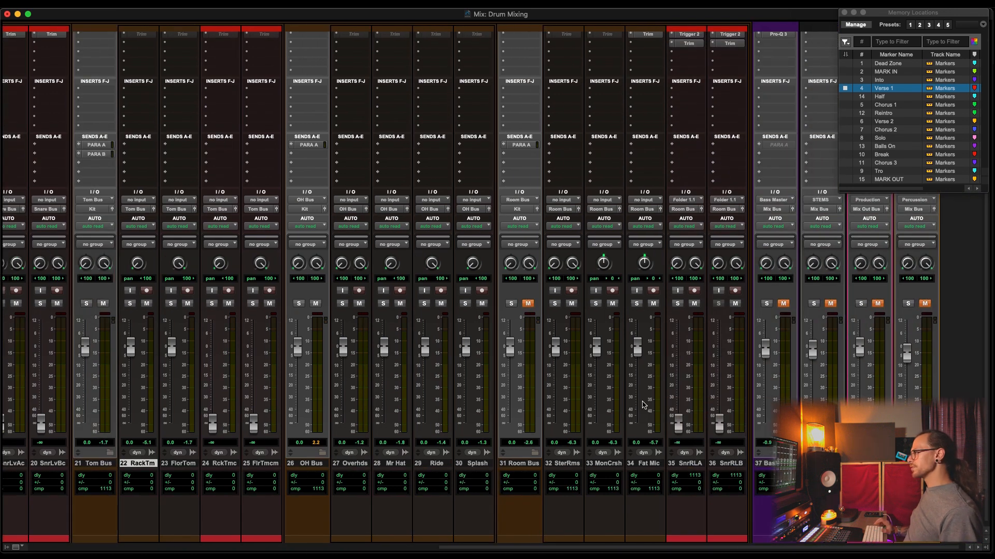
scroll(475, 387, left, 7)
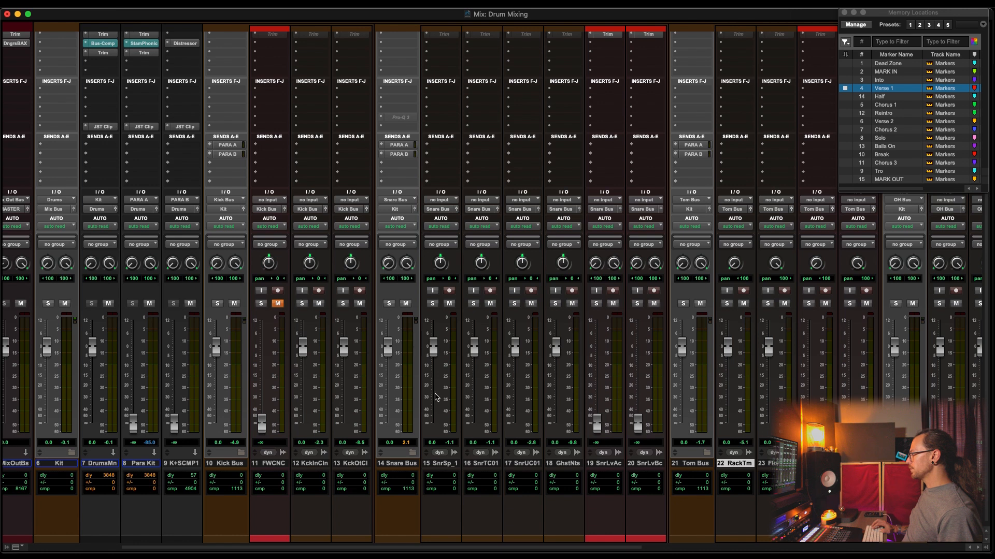
scroll(541, 388, left, 2)
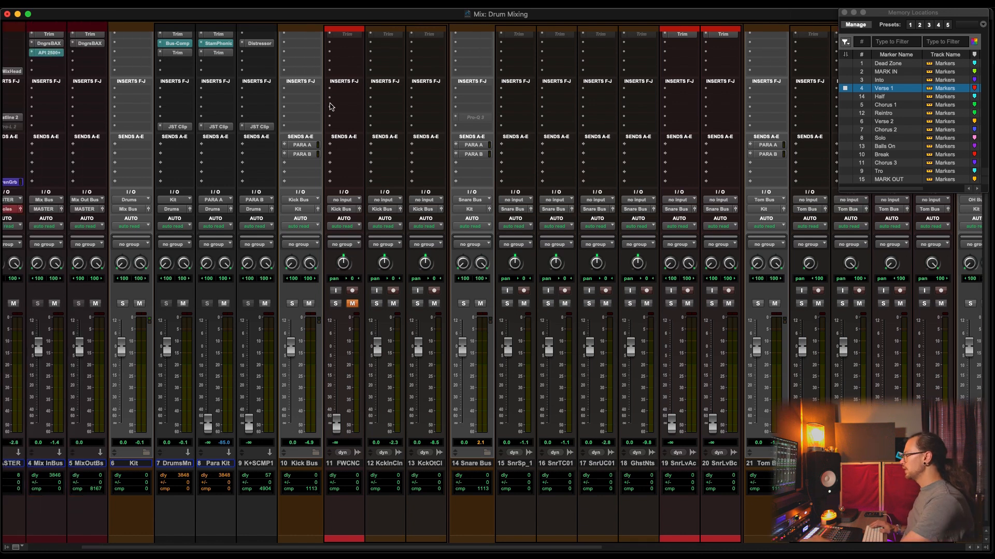
scroll(330, 107, right, 3)
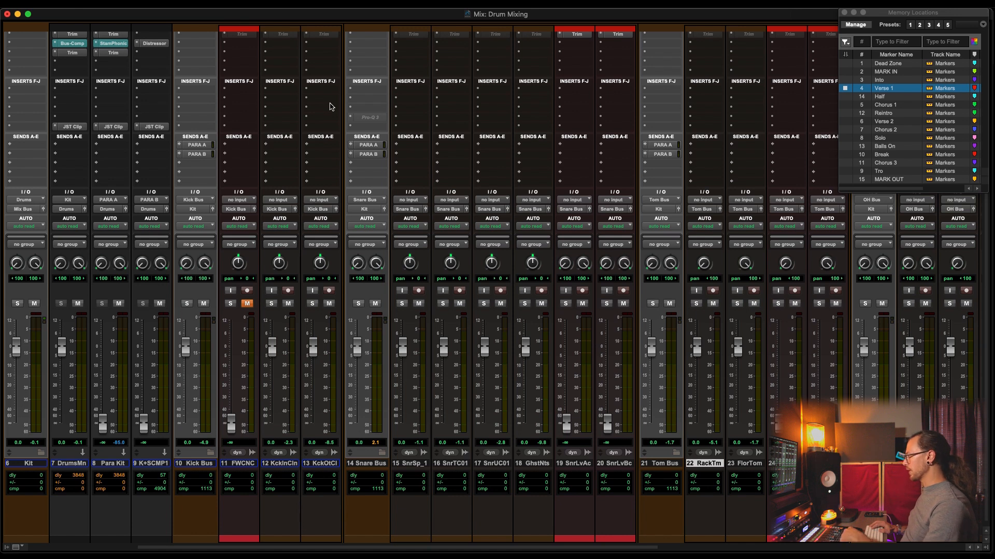
scroll(330, 107, right, 1)
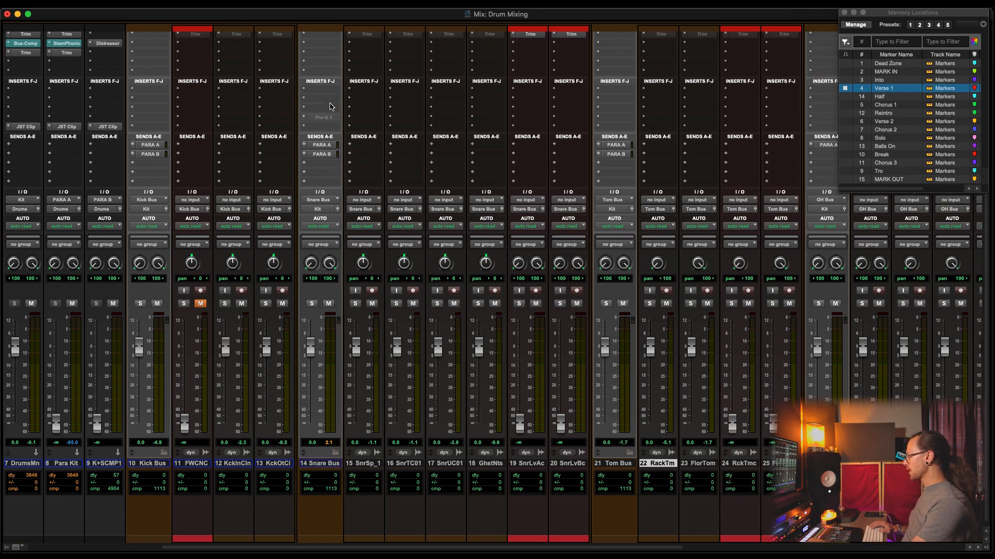
scroll(330, 107, right, 1)
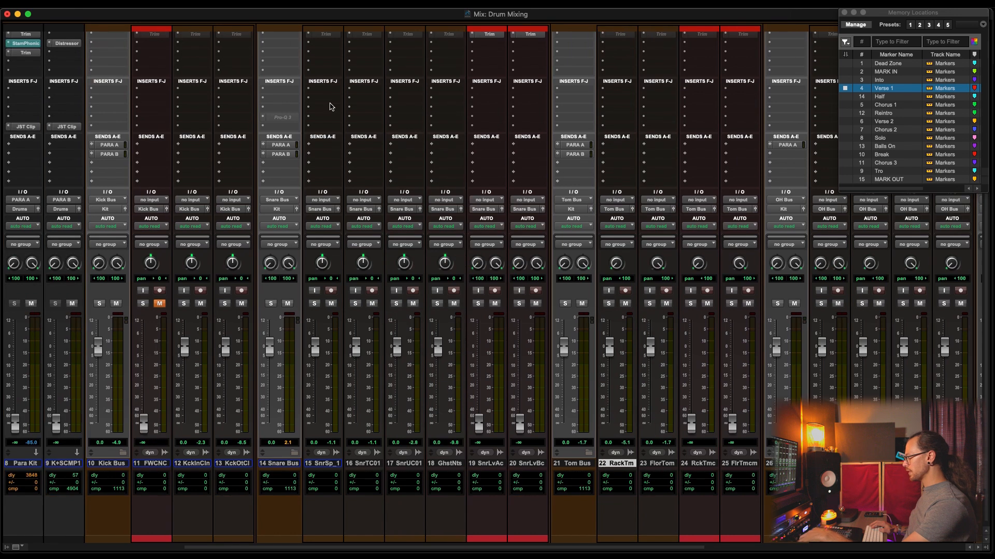
scroll(330, 106, right, 2)
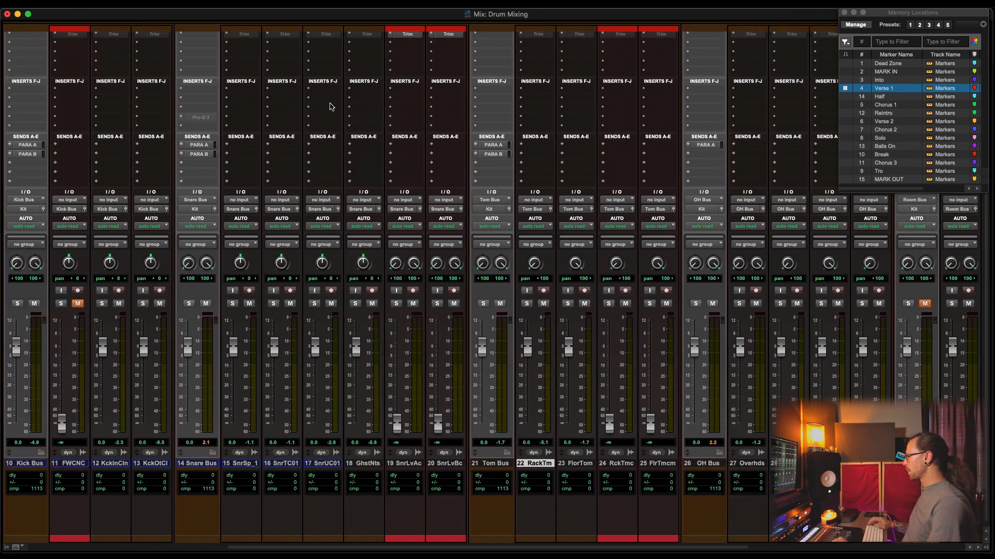
scroll(330, 107, right, 1)
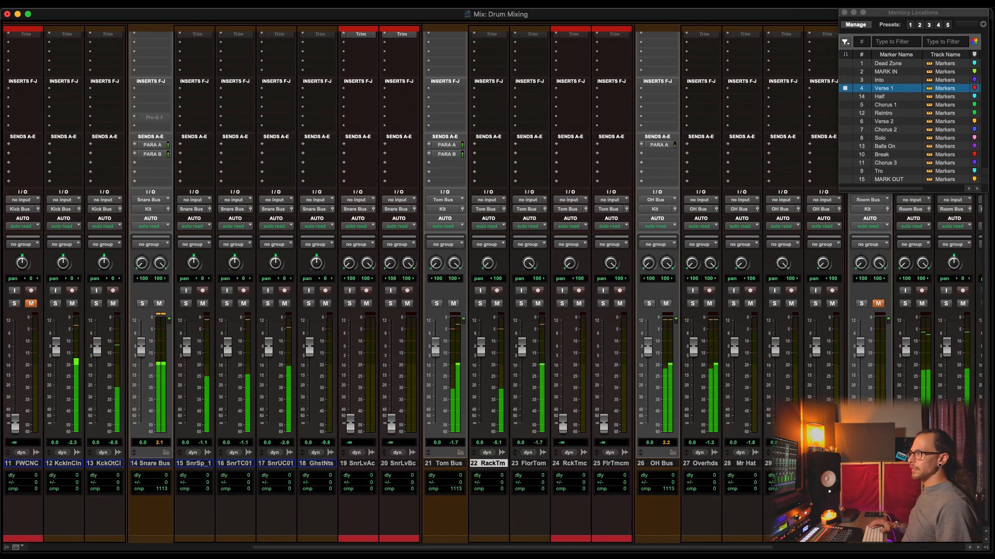
Play from Chorus 1 and set SnrSp_1 to +3.0, SnrTC01 to +2.4, SnrUC01 to -7.6 and GhstNts to -56.2 dB
click(883, 105)
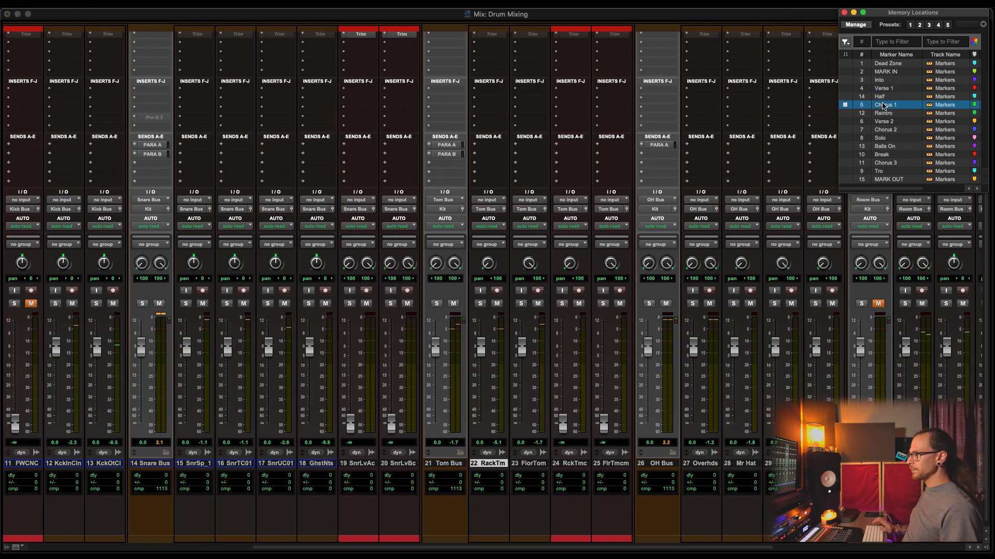
scroll(883, 105, right, 7)
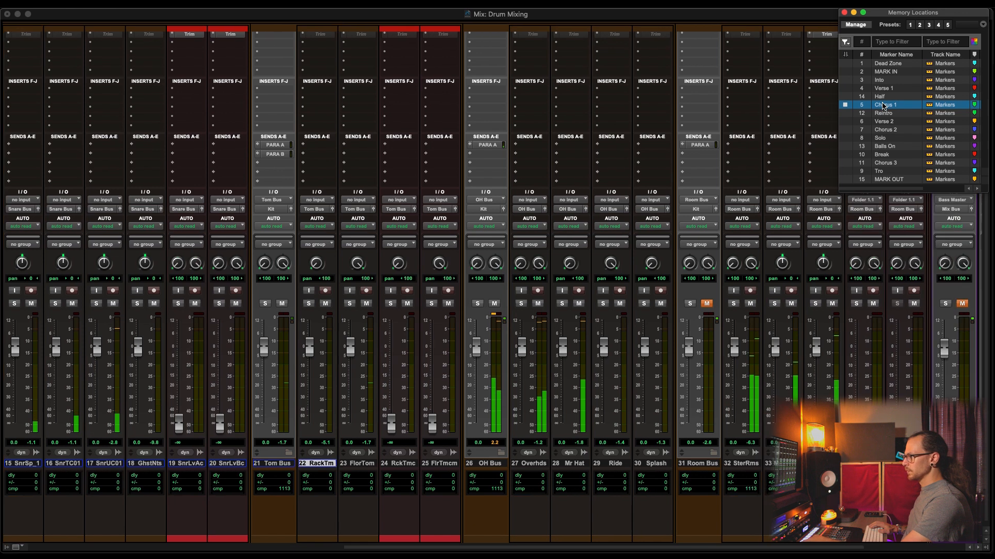
scroll(883, 106, right, 2)
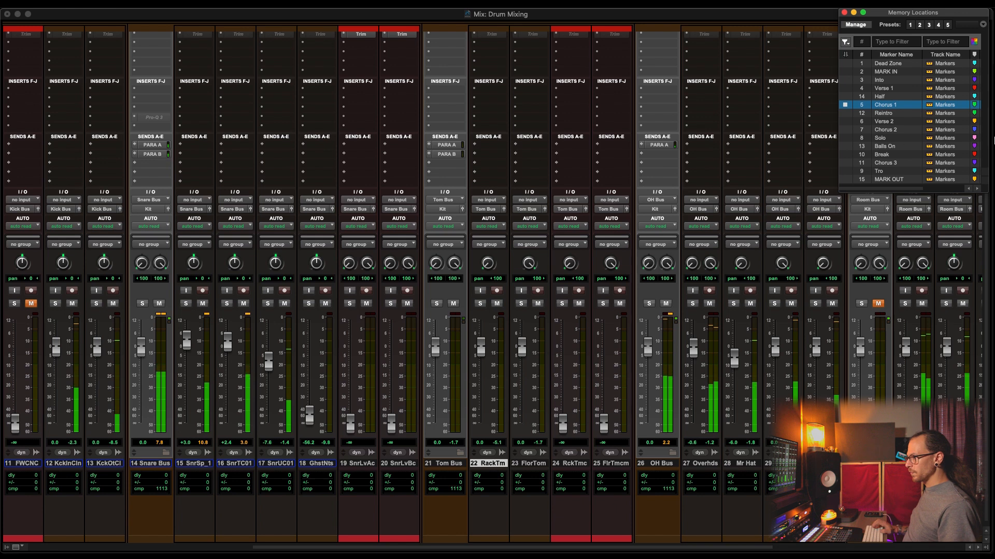
Play the Mr Hat, Ride and Splash passage from bar 73 and set Overheads to -0.2, Mr Hat to -2.1, Ride to -5.2, Splash to -7.1 dB
key(super+equal)
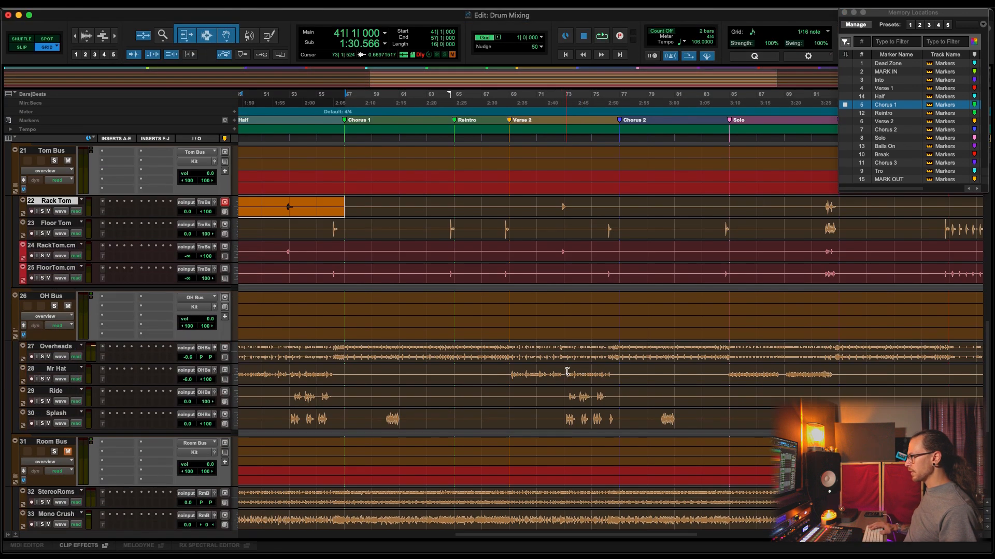
drag(567, 372, 619, 423)
key(super+equal)
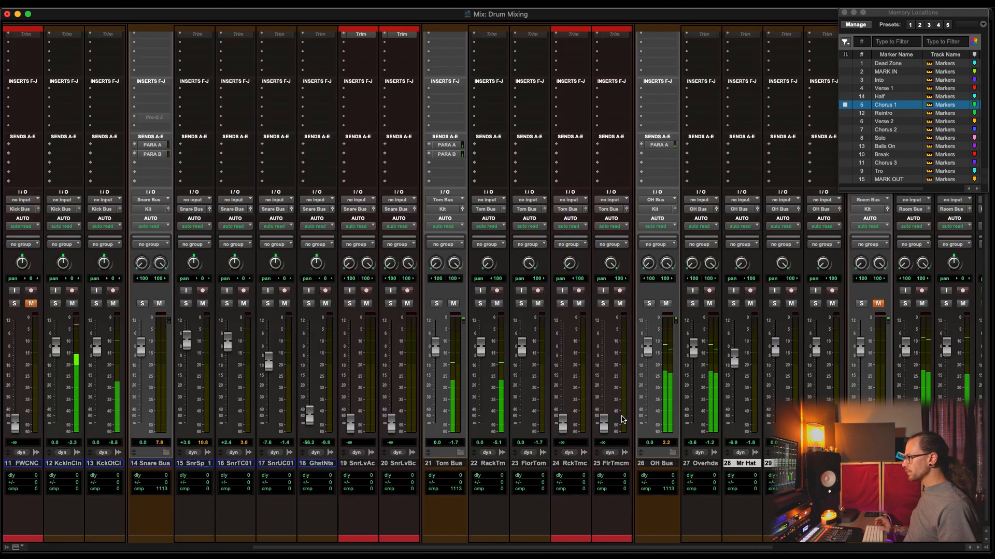
scroll(628, 437, right, 5)
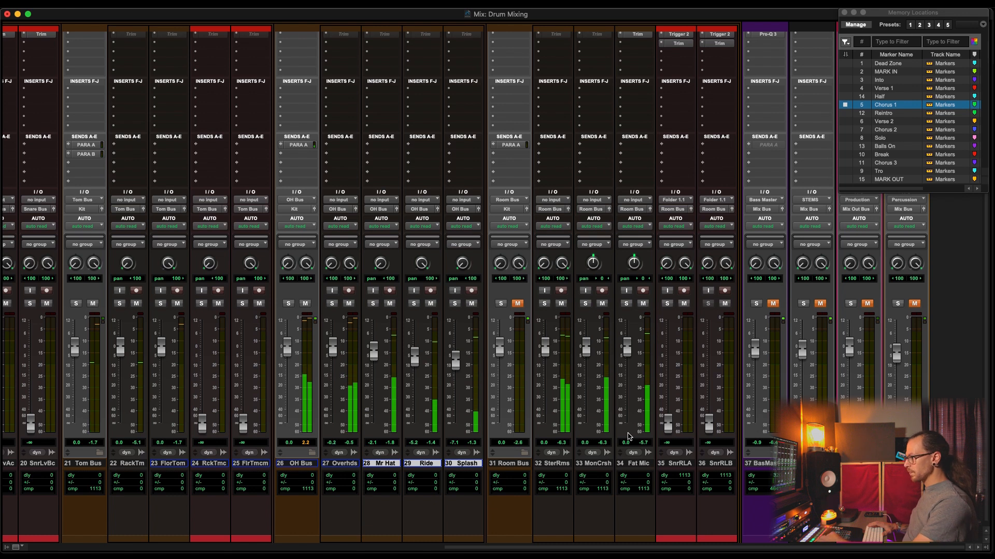
scroll(284, 463, left, 5)
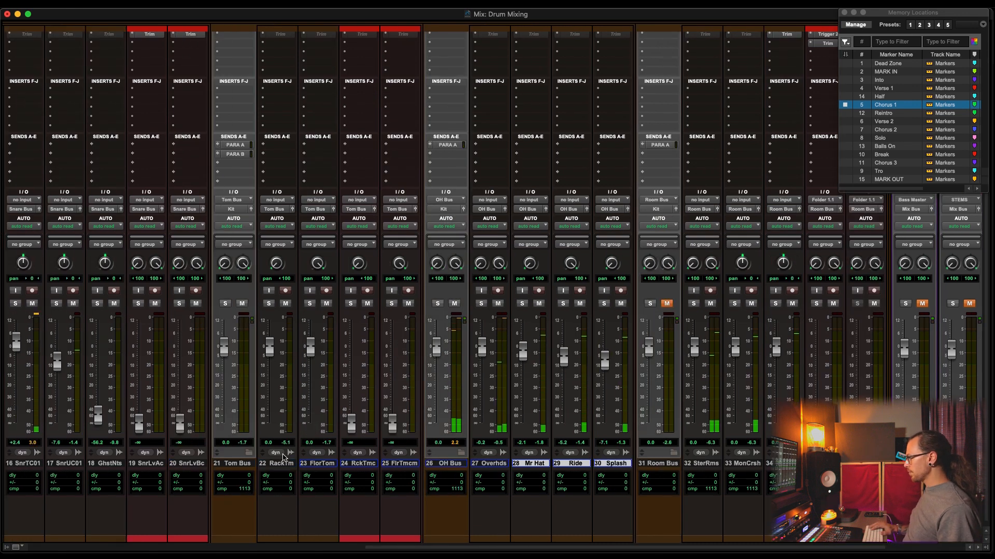
Select the tom fill at bar 92 across the Rack Tom, Floor Tom, RackTom.cm and FloorTom.cm tracks and zoom in on it
click(284, 462)
key(super+equal)
scroll(411, 417, right, 5)
scroll(535, 422, down, 3)
scroll(578, 384, right, 4)
scroll(508, 334, left, 4)
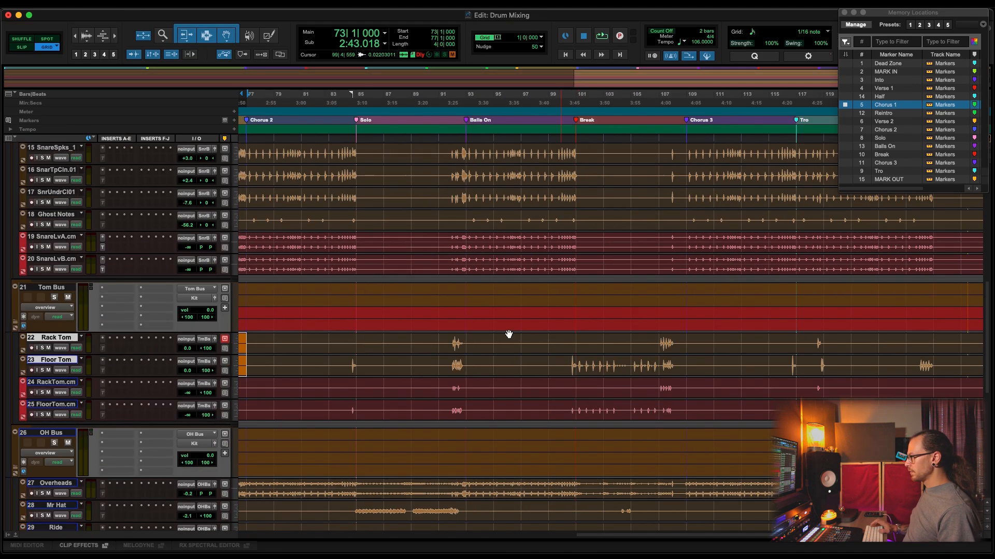
drag(452, 342, 464, 414)
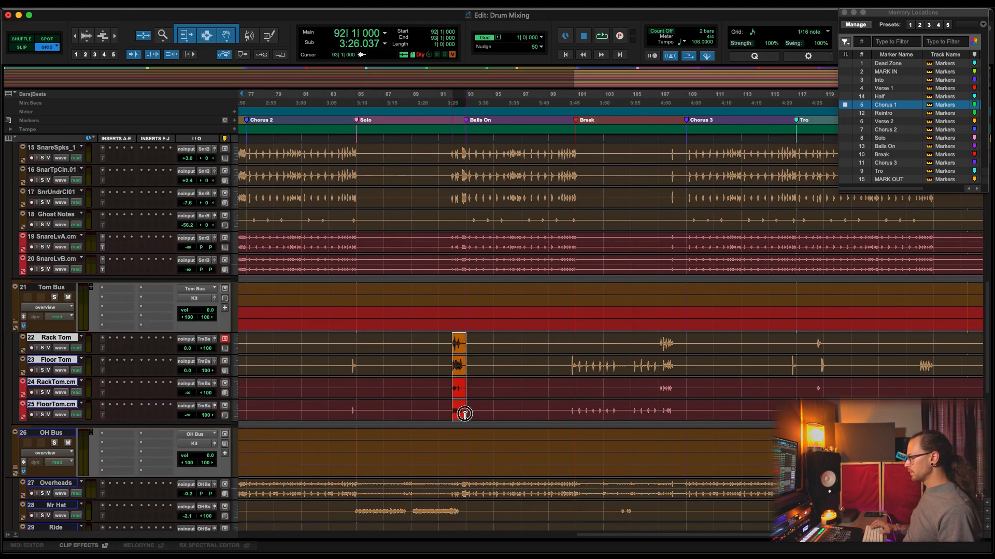
key(t)
key(t)
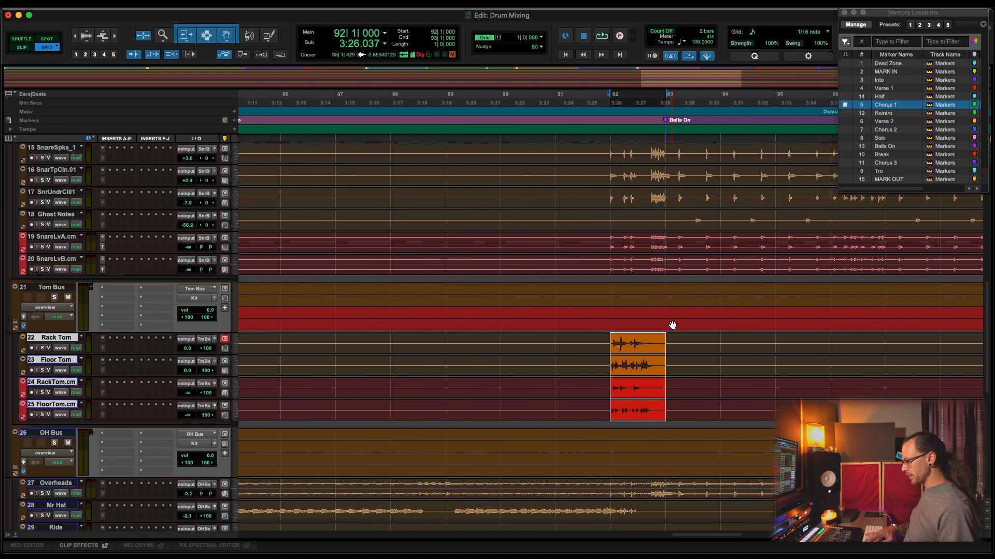
Balance the toms in the Mix window during playback, setting Rack Tom to +0.7 dB and Floor Tom to +1.0 dB
key(super+equal)
scroll(527, 355, left, 3)
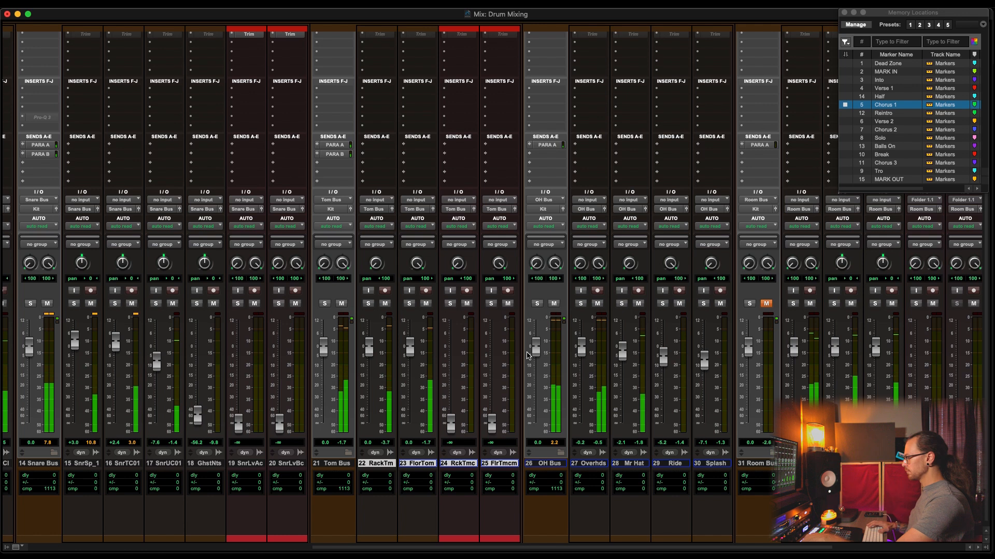
scroll(527, 355, right, 3)
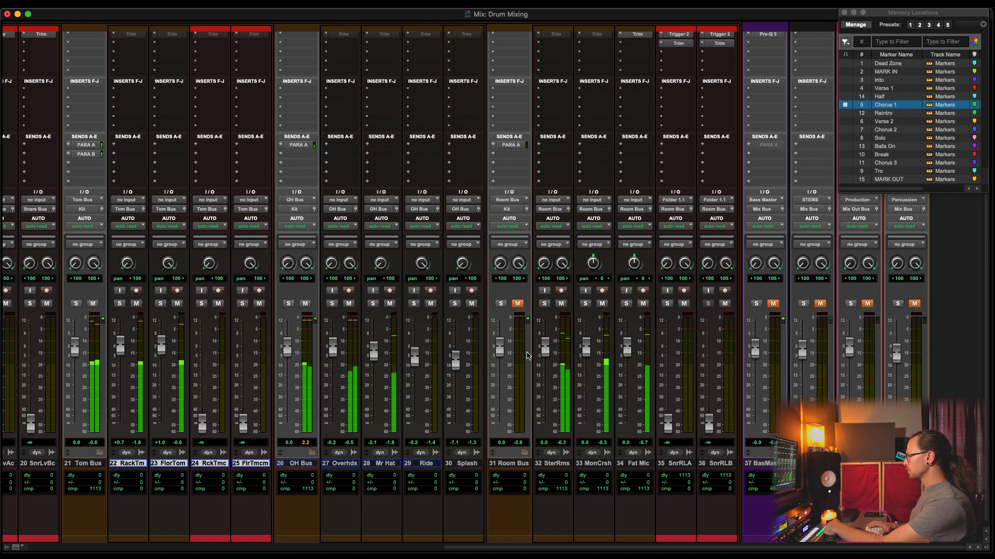
Cue the Overheads track at bar 73 in Verse 2, mute Ride and Splash, and play the passage in the Mix window
key(super+equal)
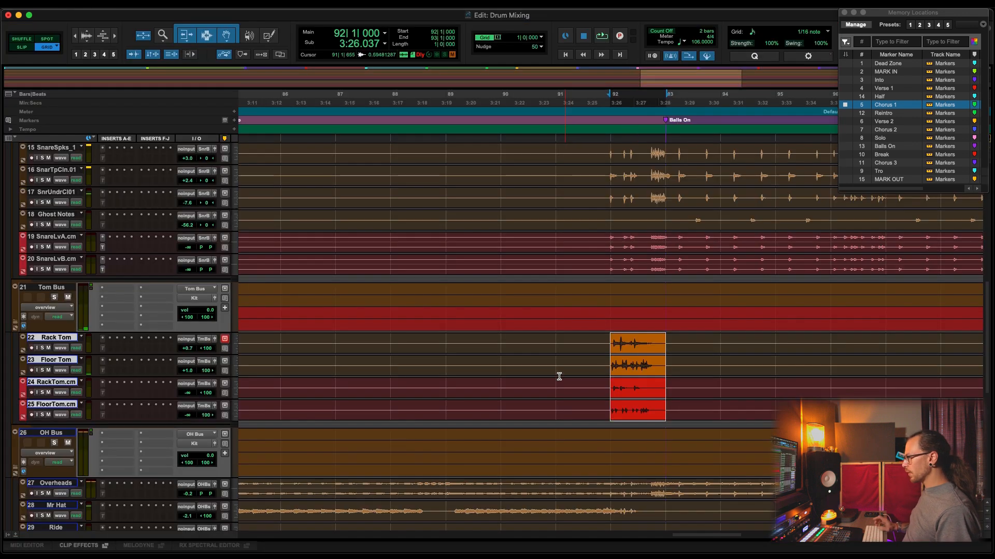
key(super+bracketleft)
key(super+bracketleft)
scroll(550, 396, down, 3)
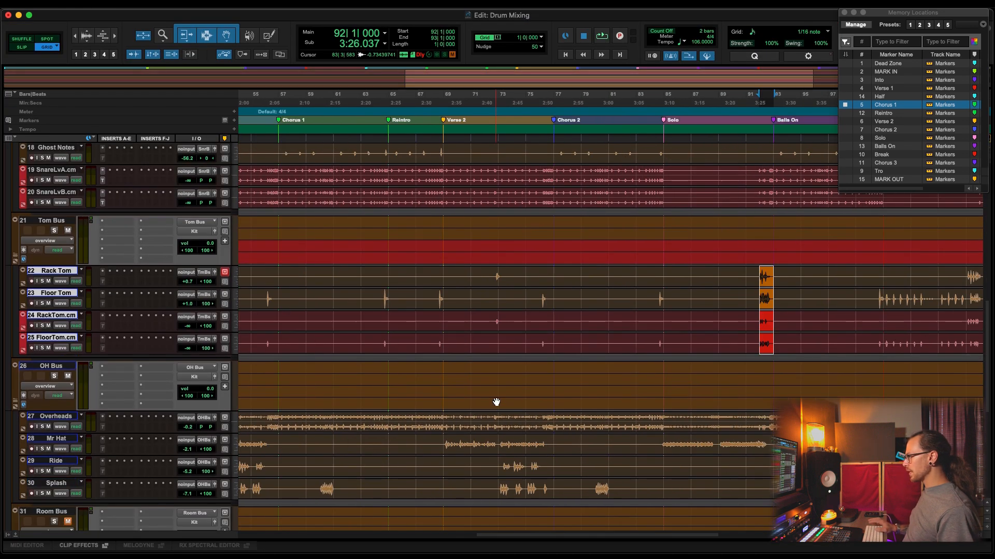
click(501, 420)
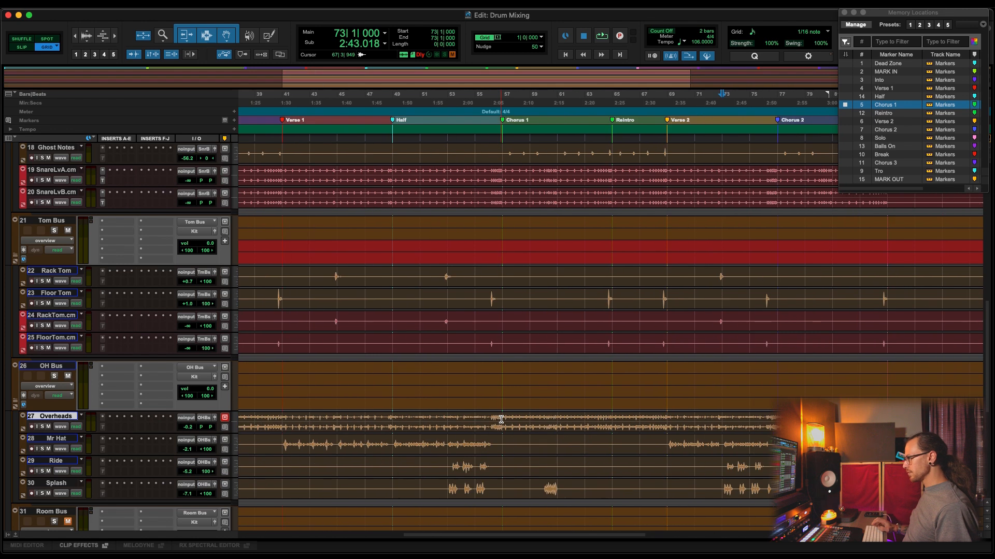
key(super+equal)
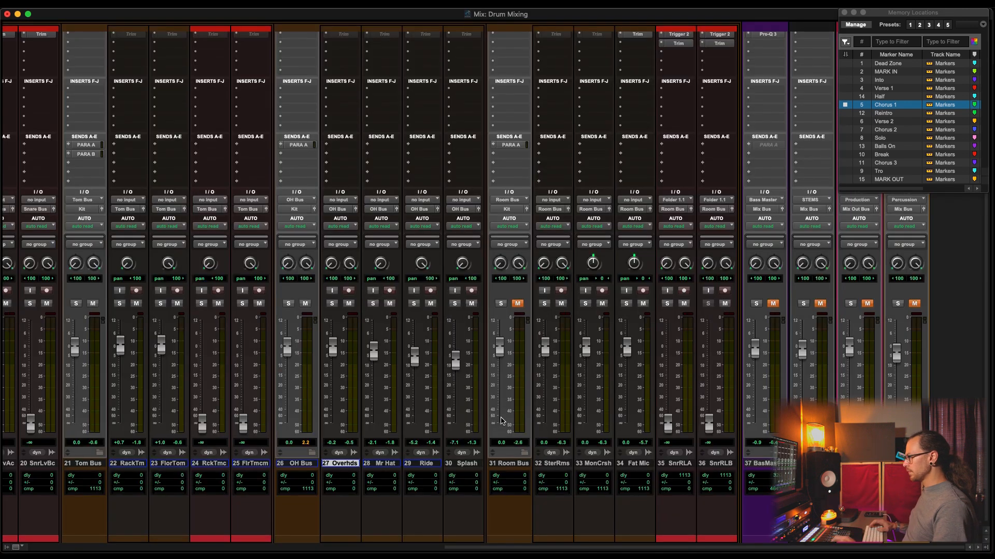
key(space)
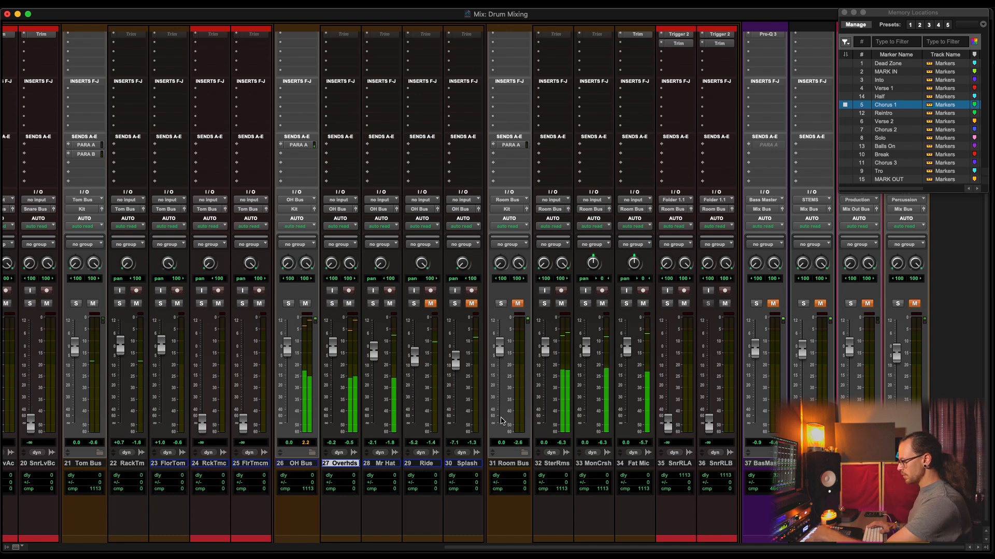
Set Mr Hat to -1.4 dB and pan it 71 left, stopping and restarting playback to compare it with the overheads
key(space)
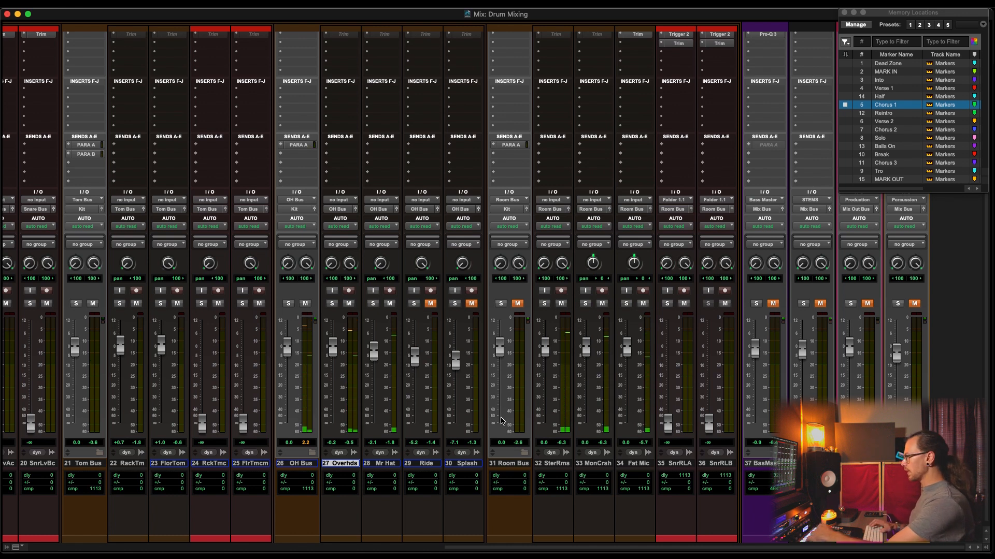
key(space)
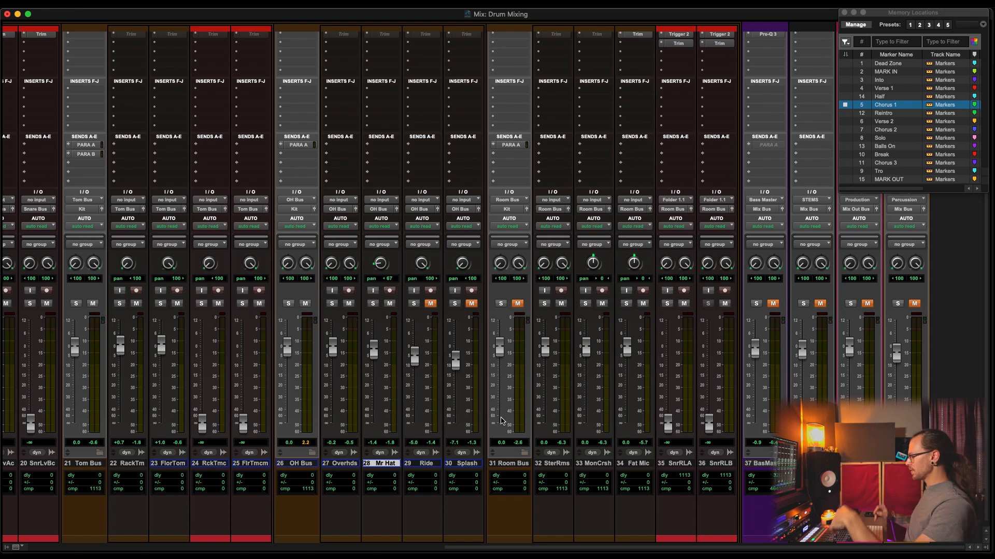
key(space)
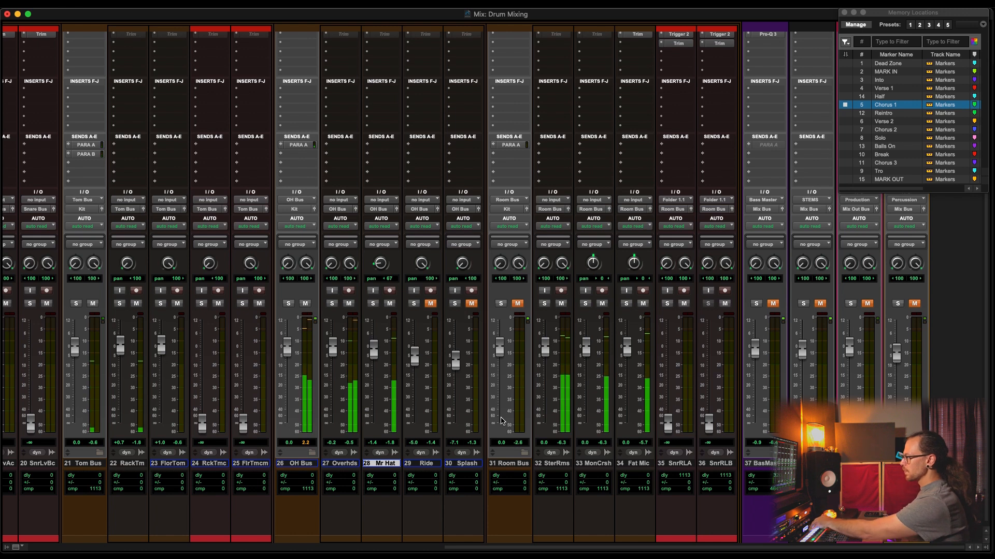
key(space)
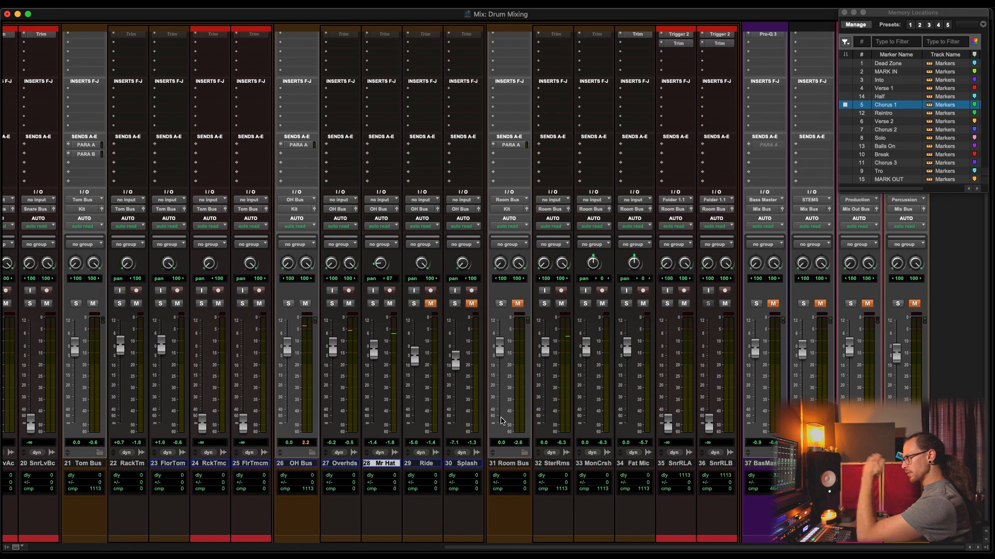
key(space)
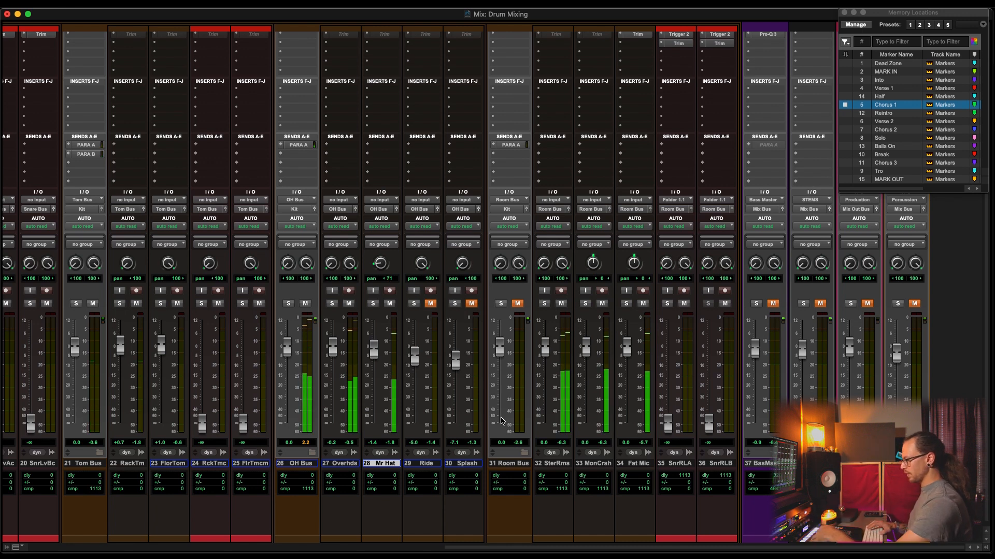
Unmute the Ride, select its track, and set it to -5.8 dB and pan 53 right while playing the passage
key(space)
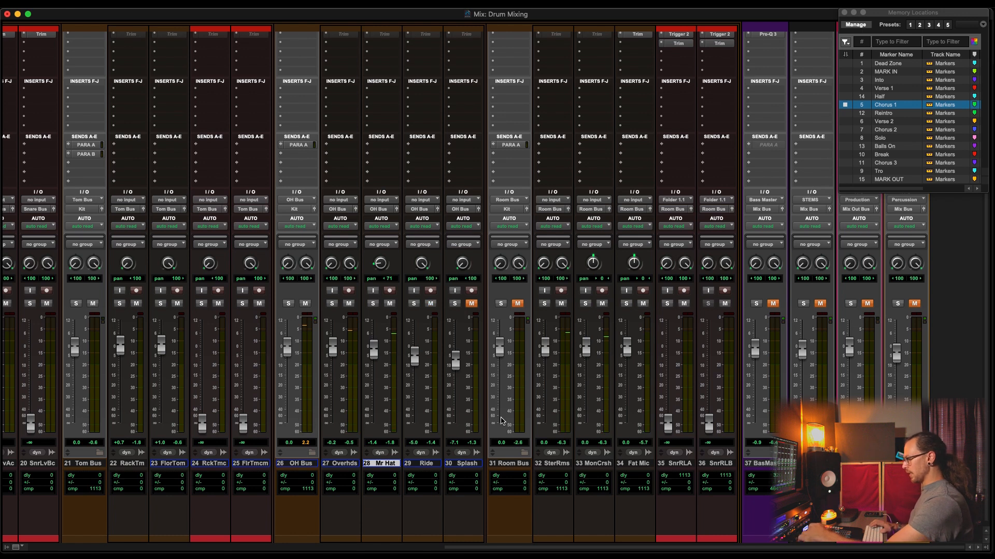
key(ctrl+semicolon)
key(space)
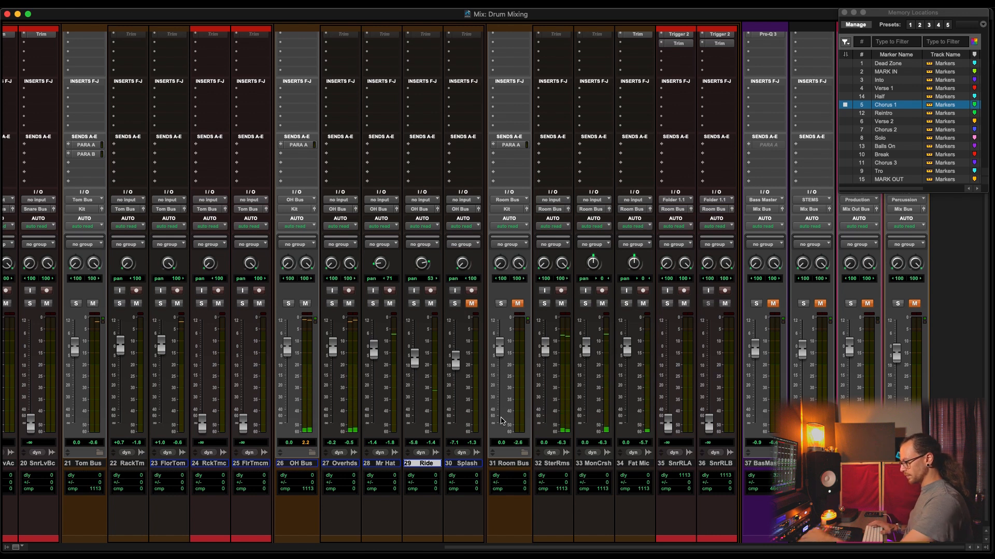
Select the Splash track and set it to -8.7 dB and the Ride to -6.0 dB during playback
key(ctrl+semicolon)
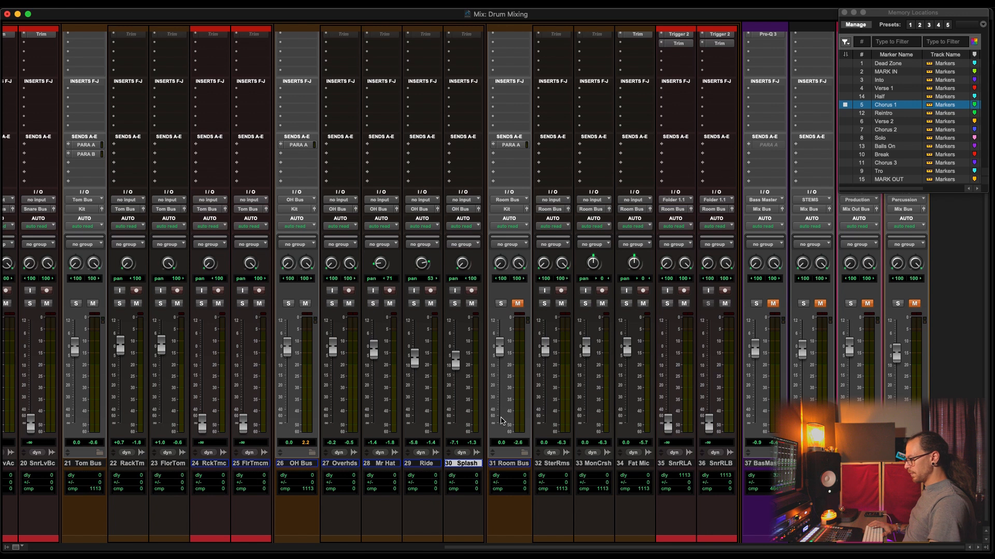
key(space)
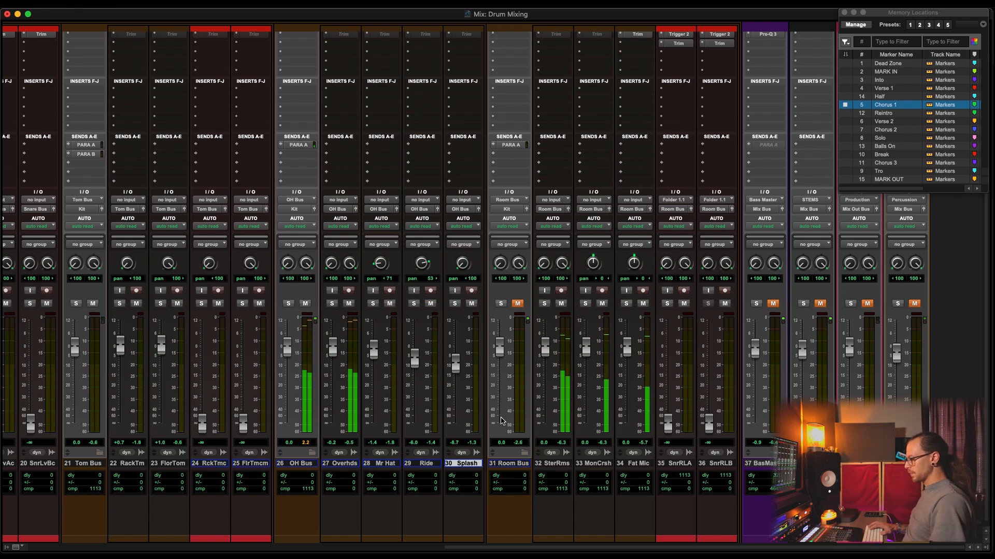
scroll(501, 420, left, 5)
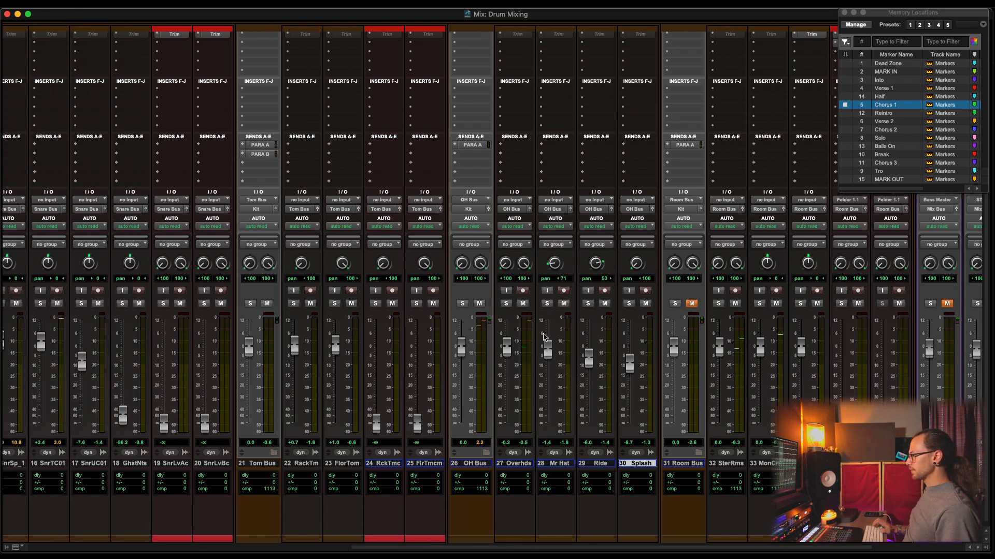
scroll(771, 350, right, 1)
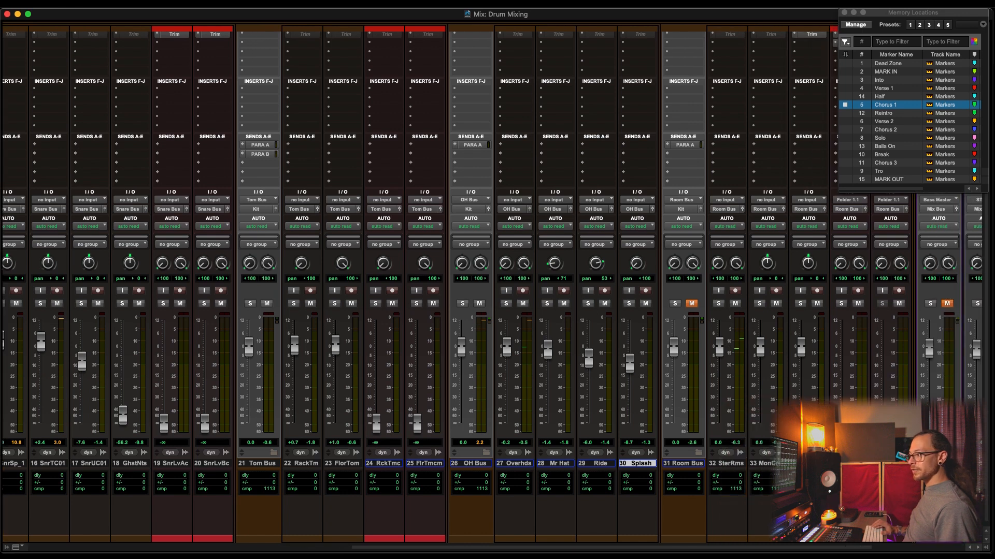
scroll(497, 280, right, 4)
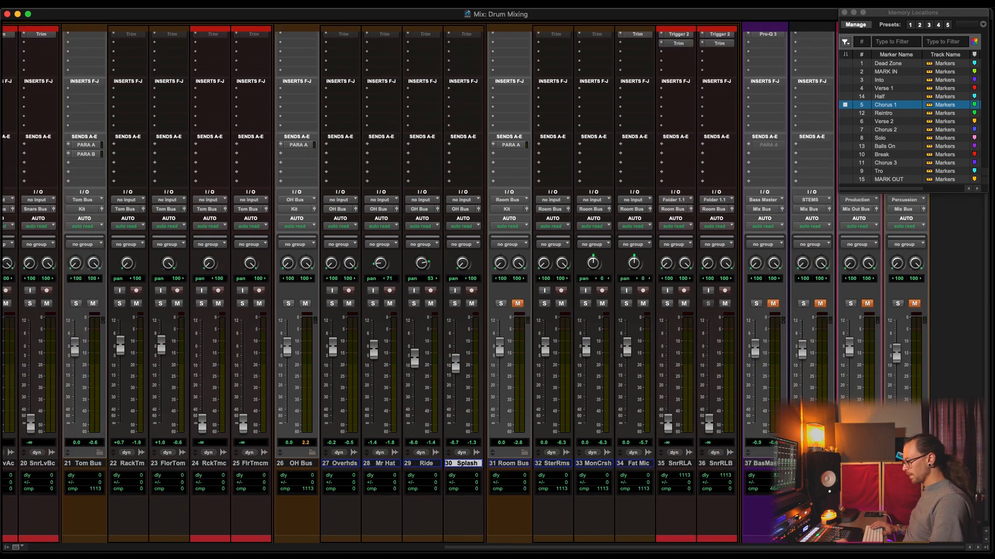
Unmute the Room Bus and, playing Verse 1 and Chorus 1, set SterRms to -5.1 dB, MonCrsh to -14.3 dB and Fat Mic to -20.1 dB
key(space)
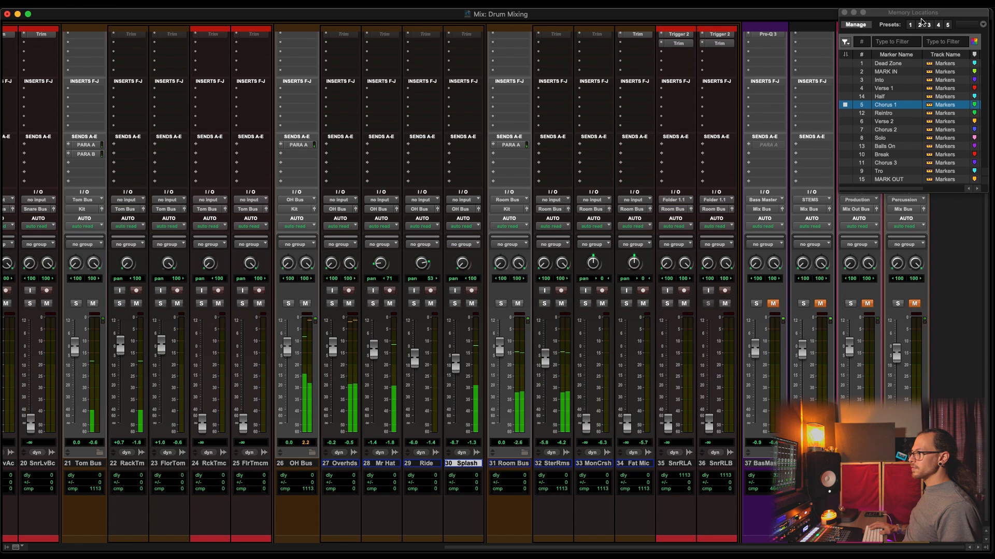
click(885, 88)
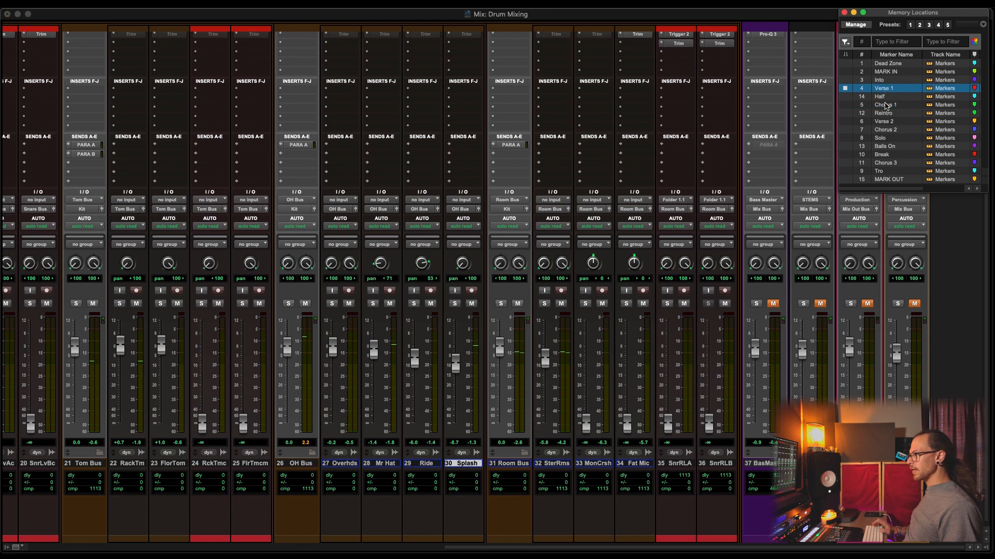
click(886, 104)
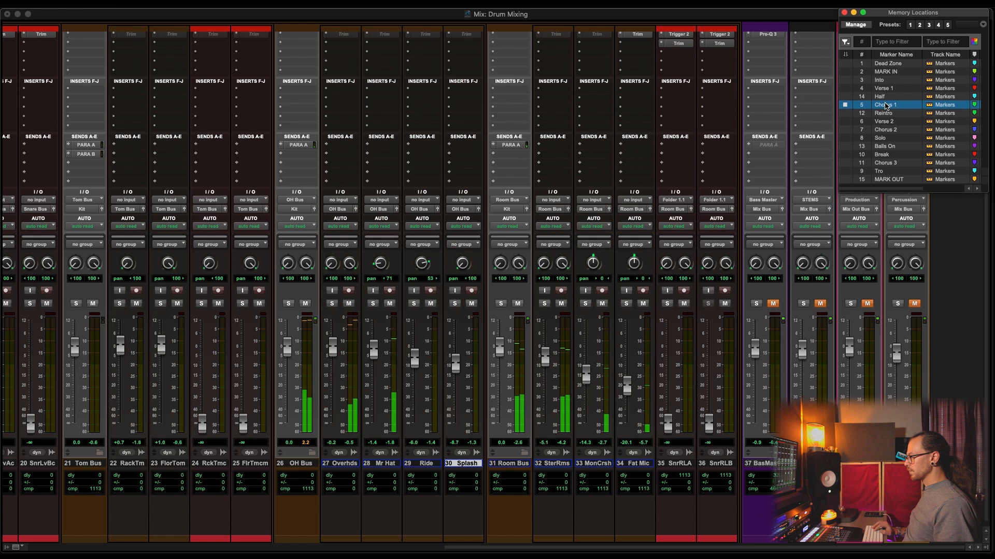
Lower Mr Hat to -3.7 dB against the full kit and move playback to the Half marker
scroll(533, 413, left, 10)
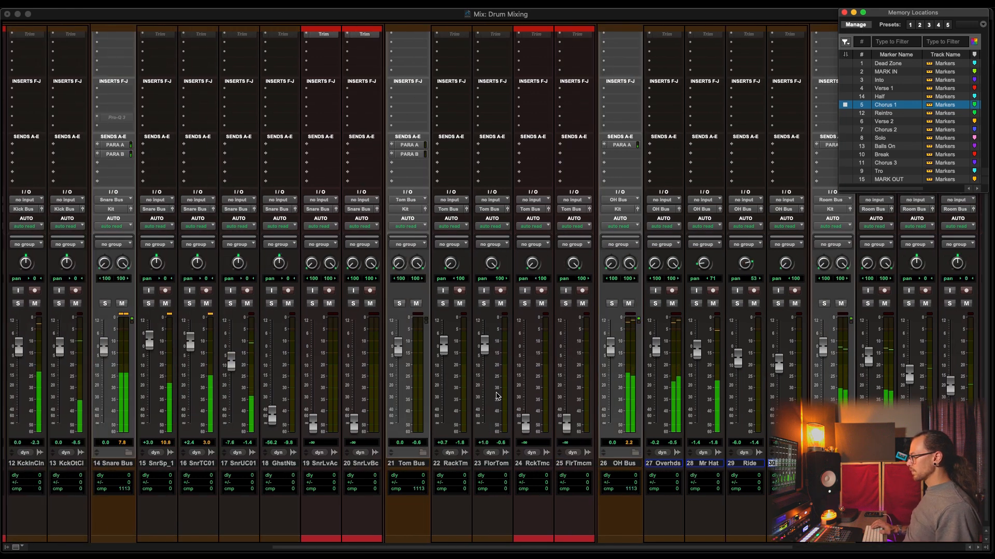
scroll(534, 413, left, 3)
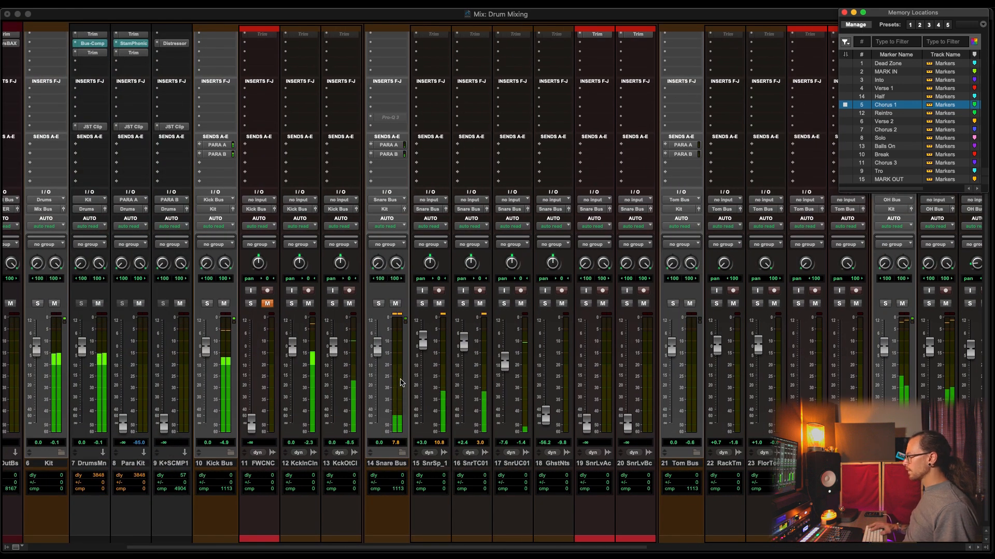
scroll(377, 393, right, 6)
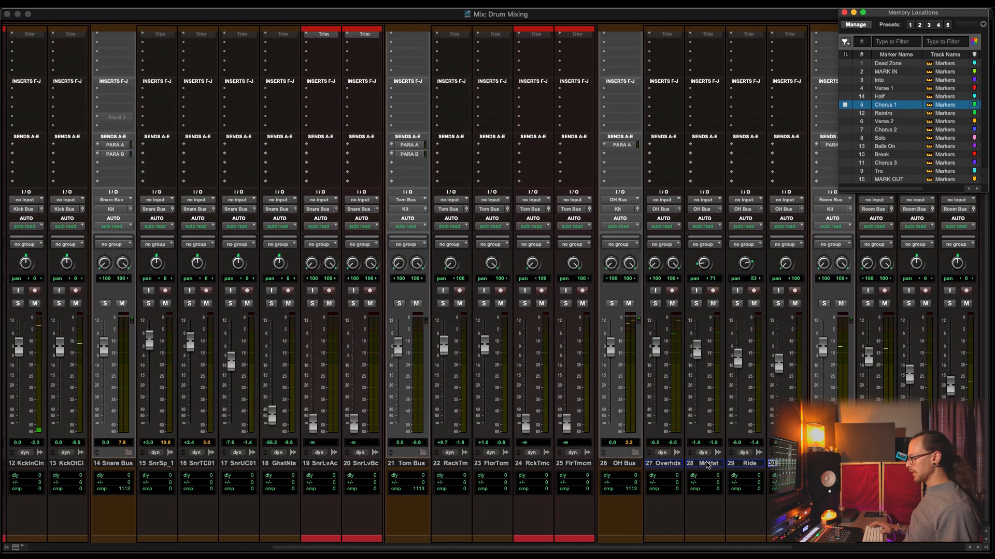
click(708, 463)
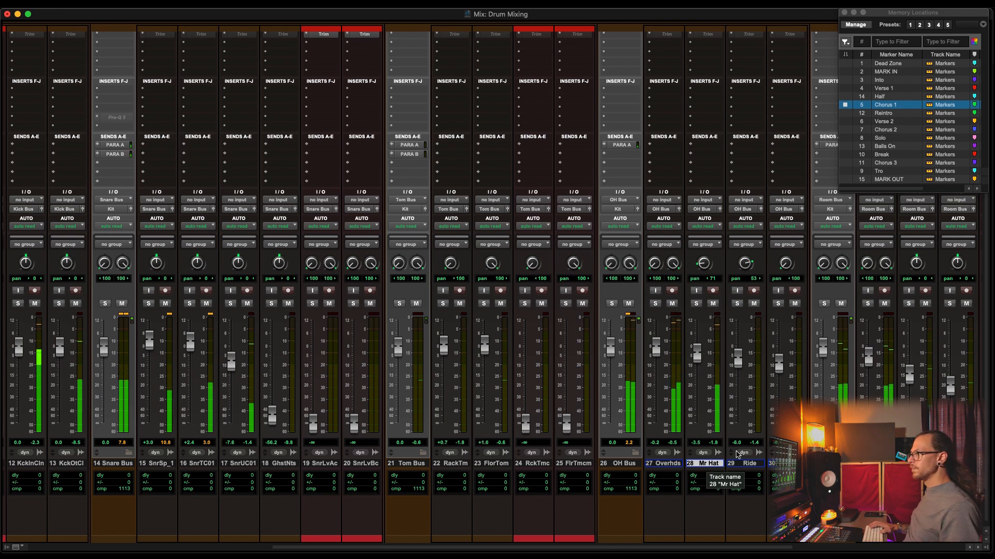
click(885, 97)
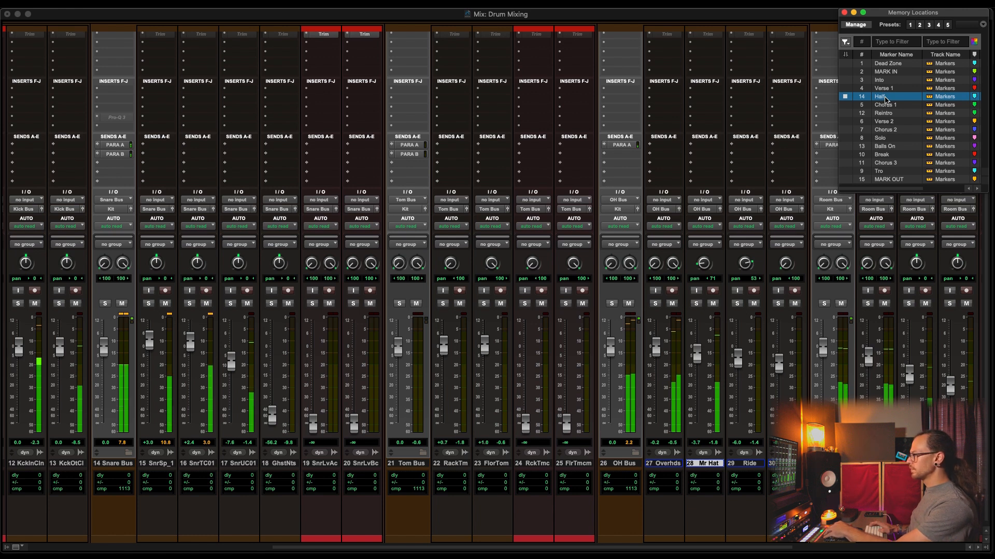
Stop playback, collapse all the drum bus folders in the Mix window, and expand them again
scroll(725, 455, left, 5)
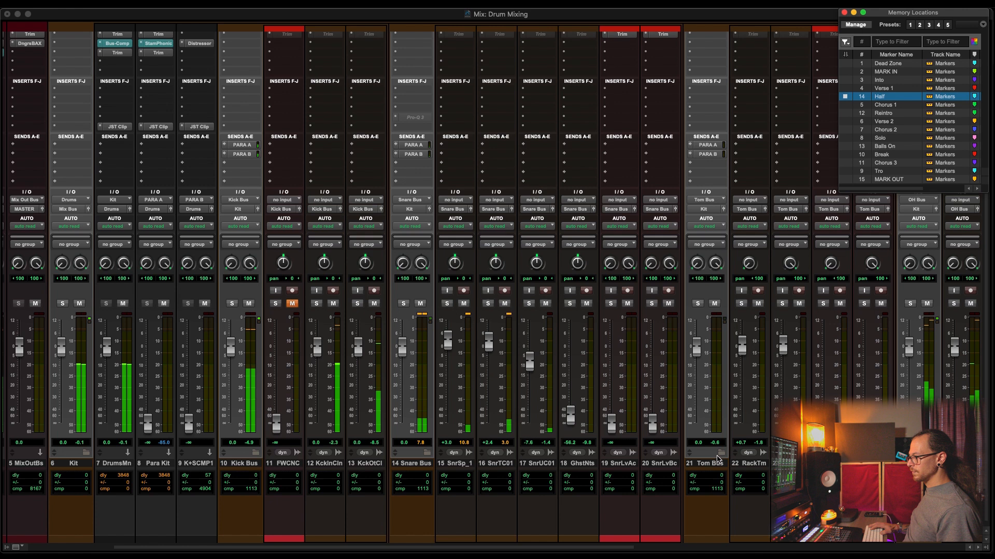
scroll(724, 454, left, 2)
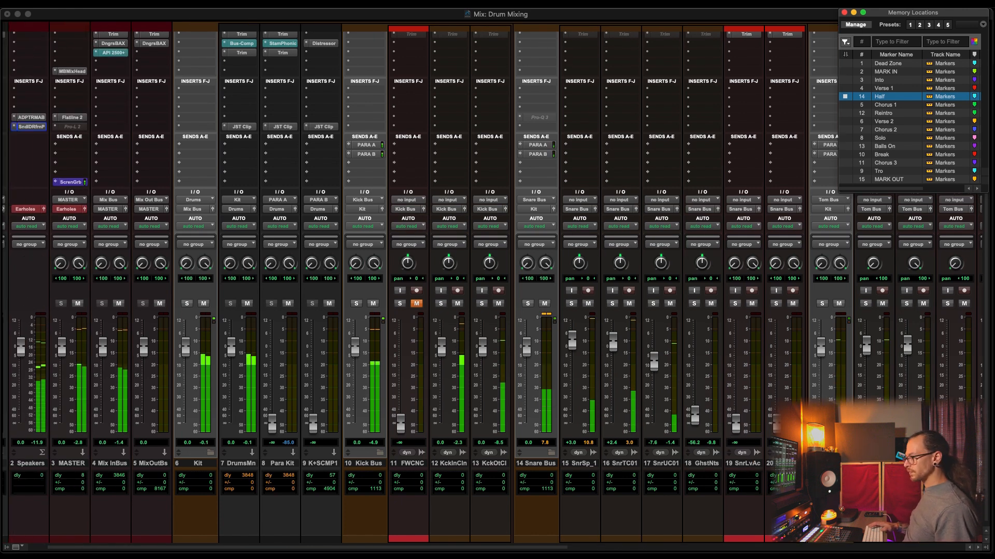
key(space)
super+click(847, 452)
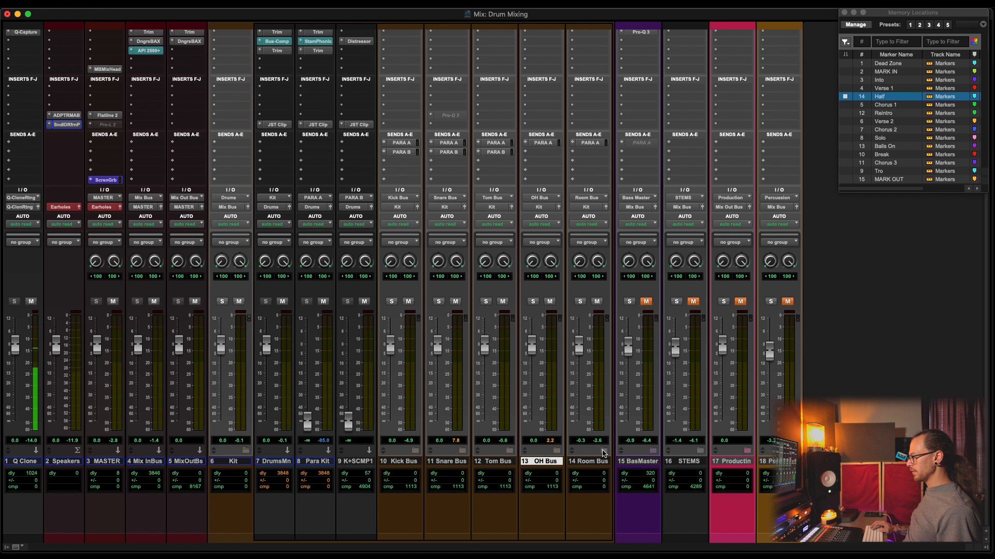
click(604, 451)
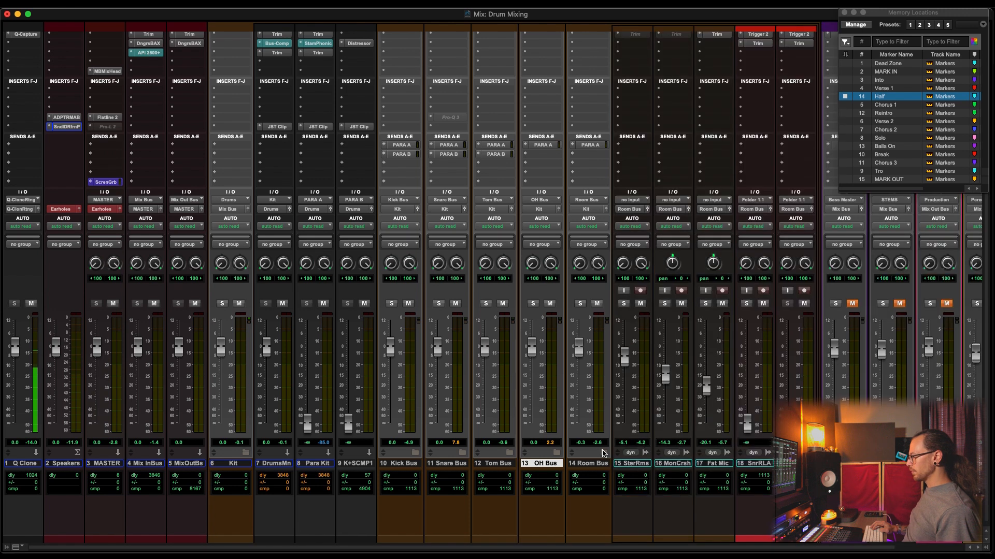
click(415, 453)
Bring in the FWCNC kick sample at -0.6 dB during playback, muting KckInCln and KckOtCl and pulling their faders fully down
scroll(438, 476, right, 5)
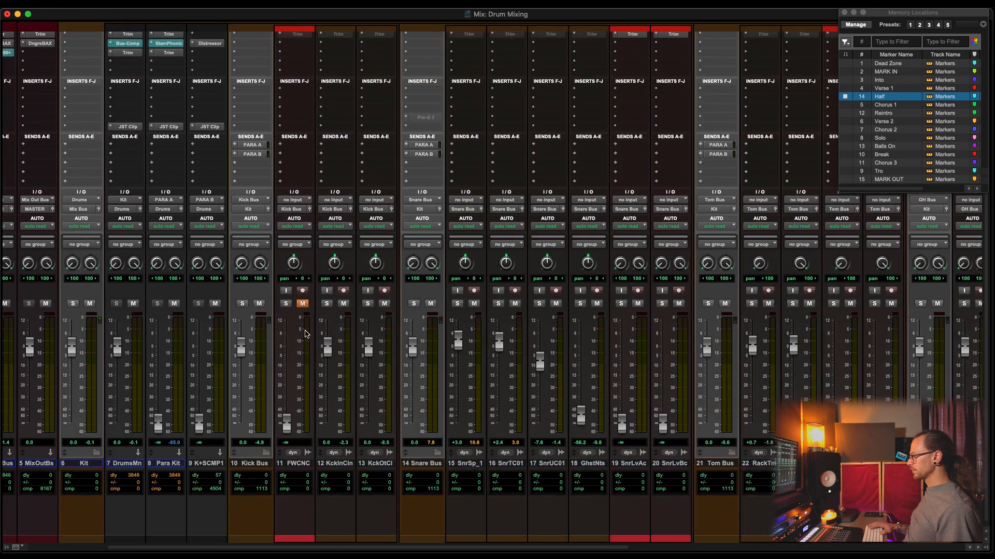
click(302, 464)
scroll(302, 467, left, 3)
scroll(302, 468, right, 10)
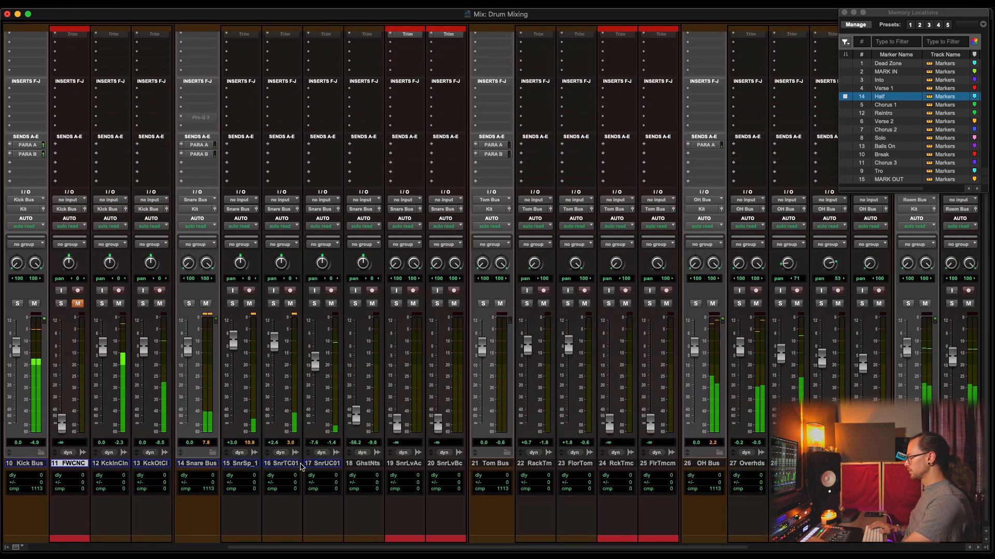
scroll(302, 467, right, 2)
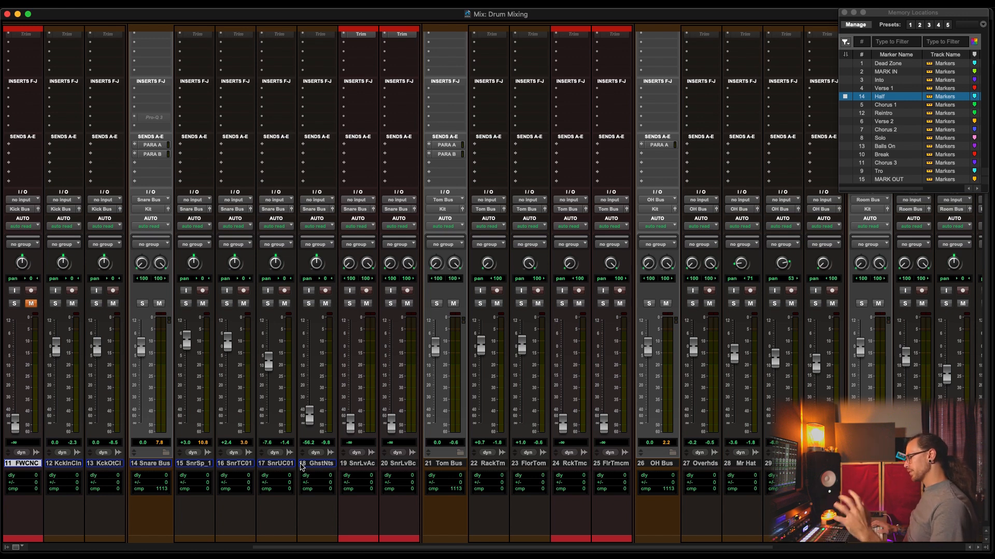
key(space)
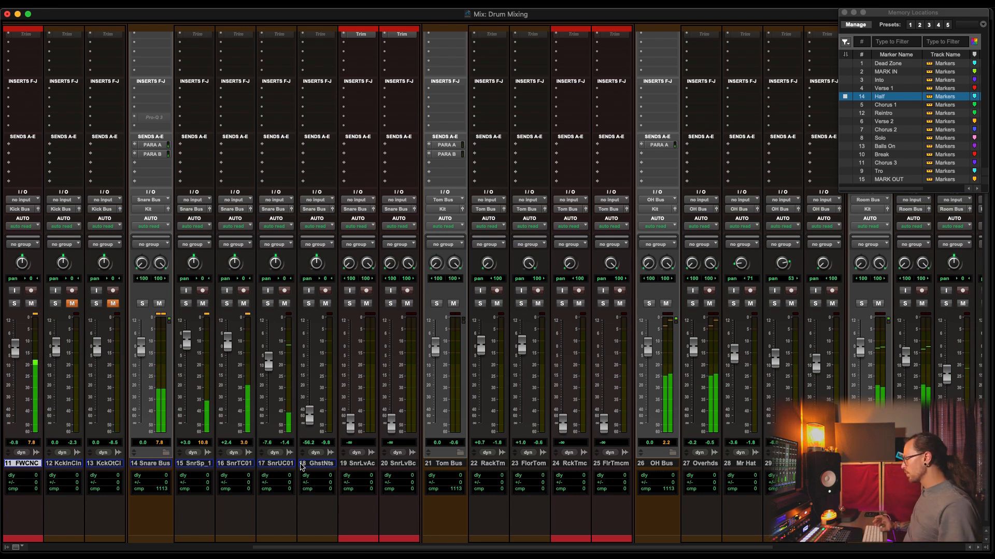
scroll(302, 466, left, 3)
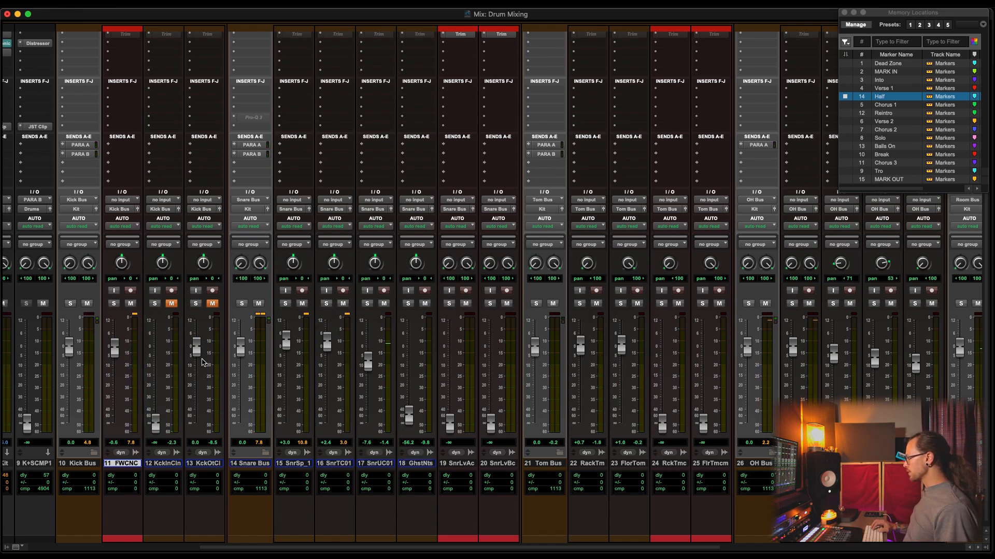
drag(194, 361, 231, 469)
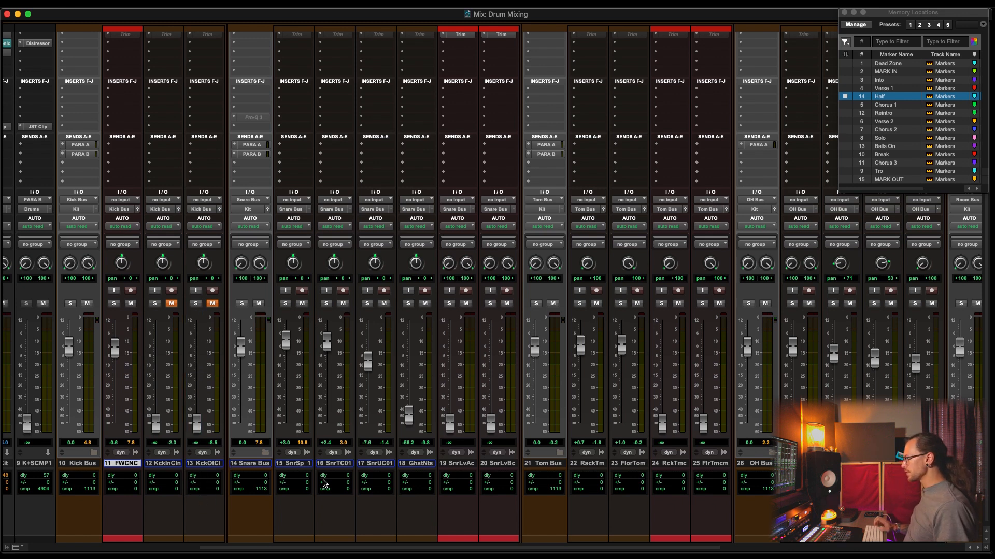
Blend the two snare sample tracks under the live snare, setting SnrLvAc to -6.0 dB and SnrLvBc to -5.3 dB
scroll(323, 484, right, 4)
scroll(323, 484, right, 2)
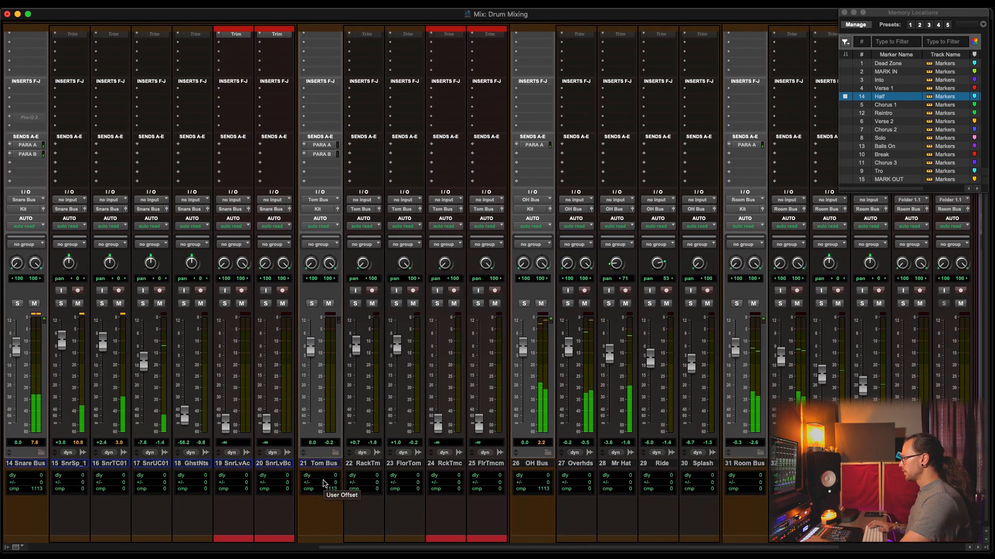
scroll(323, 484, left, 1)
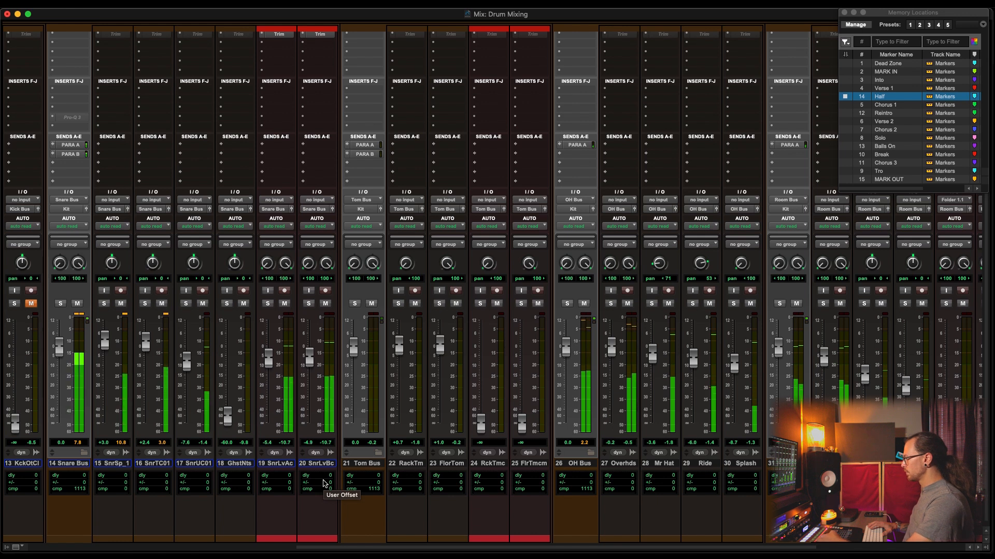
key(space)
Cue the Ghost Notes track at Chorus 1 in the Edit window with its height enlarged, and set it to -2.0 dB in the Mix window
click(864, 105)
key(super+equal)
scroll(444, 322, down, 10)
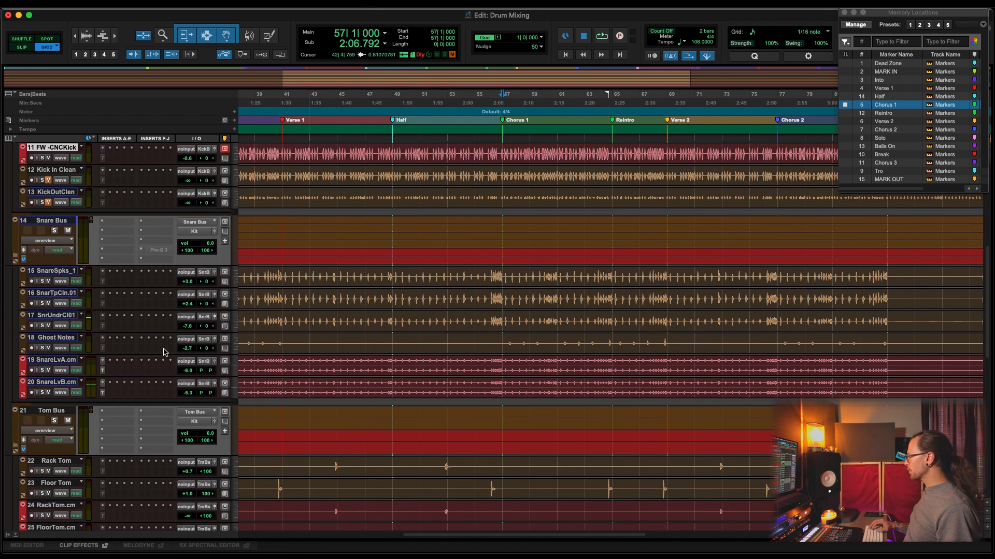
drag(73, 354, 73, 377)
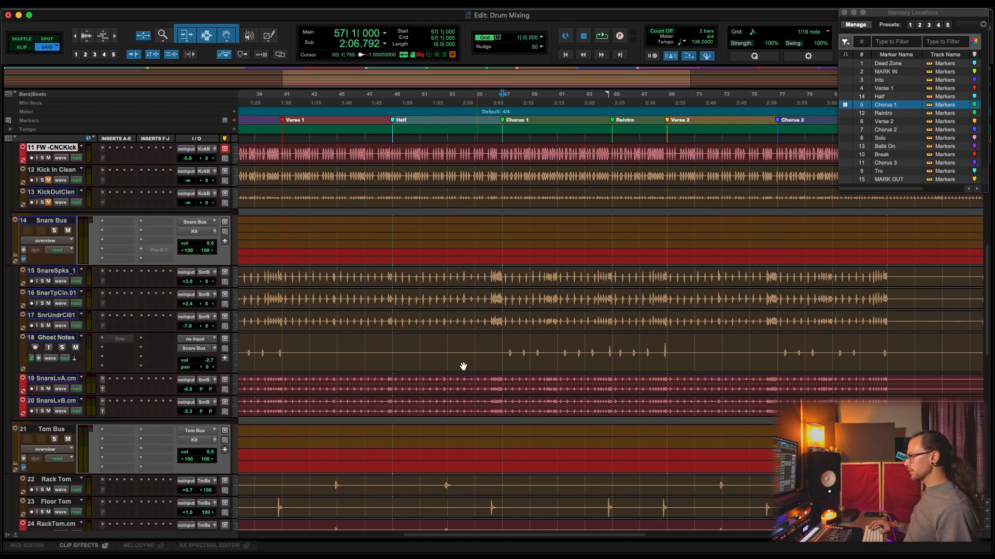
click(499, 346)
key(super+equal)
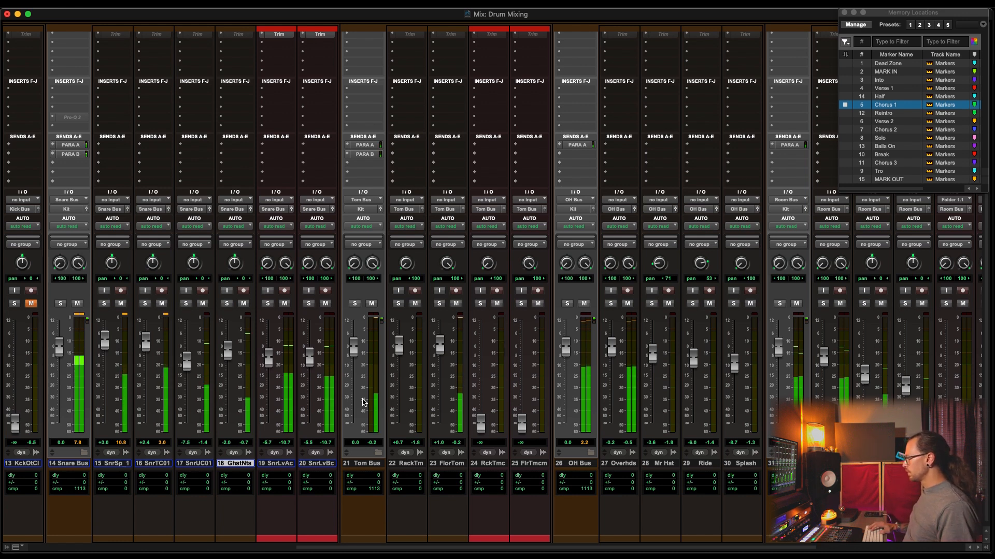
Collapse the Snare Bus folder, select the rack and floor tom sample tracks, and cue a tom passage in the Edit window
click(85, 454)
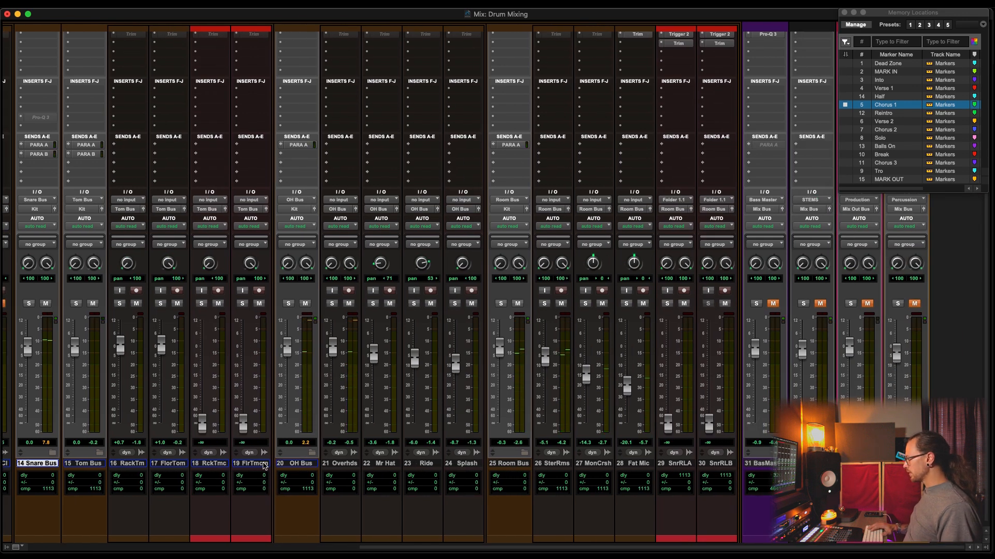
click(263, 464)
key(super+equal)
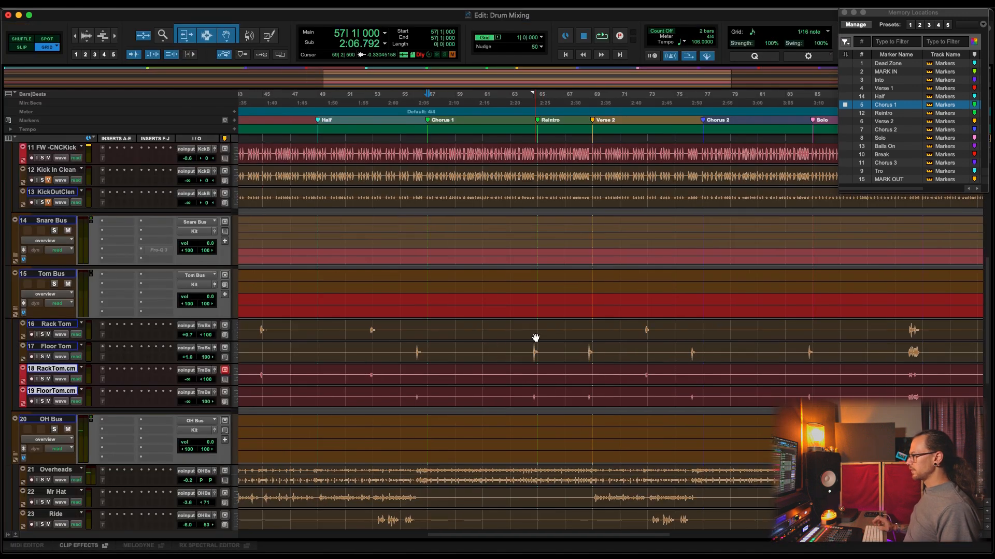
scroll(536, 338, down, 3)
drag(388, 300, 396, 322)
In the Mix window, set RckTmc to +5.3 dB, FlrTmcm to +6.0 dB, RackTm to -0.7 dB, FlorTom to -0.9 dB and Tom Bus to +0.3 dB
key(super+equal)
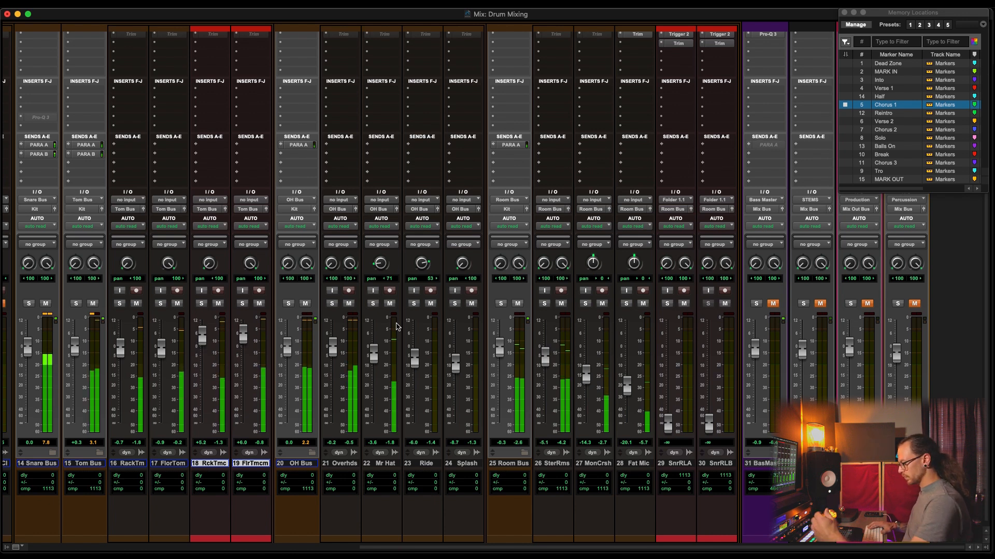
scroll(239, 394, left, 3)
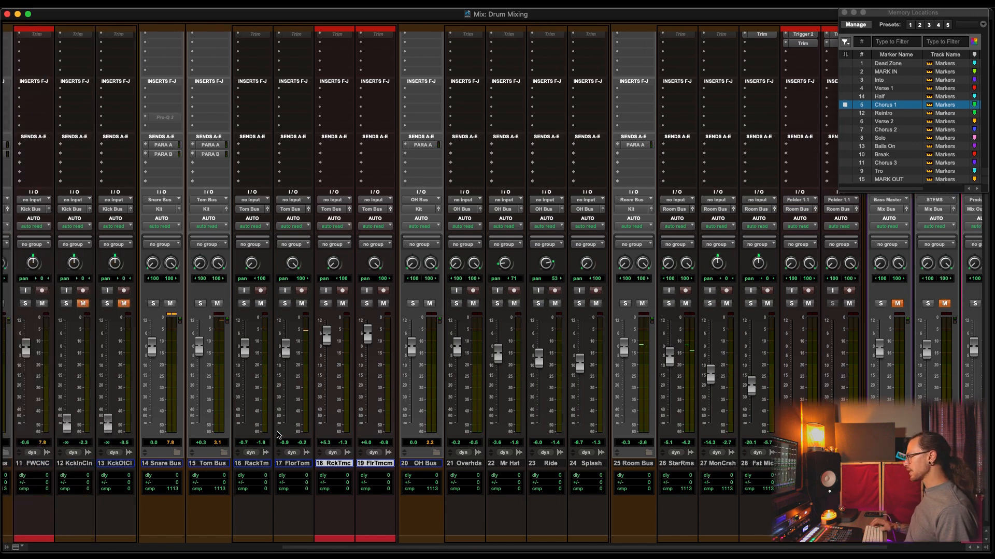
scroll(330, 66, up, 3)
scroll(238, 283, down, 3)
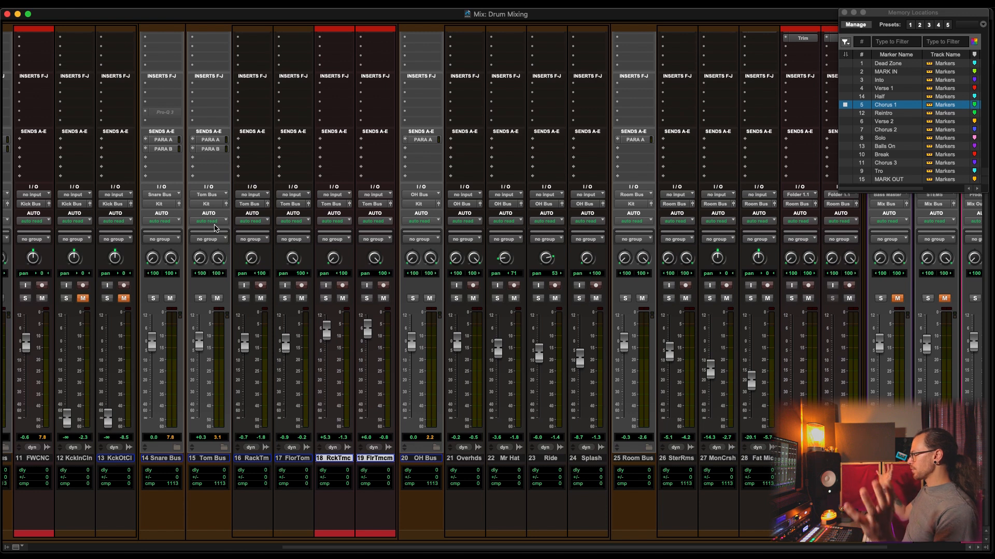
scroll(233, 265, left, 3)
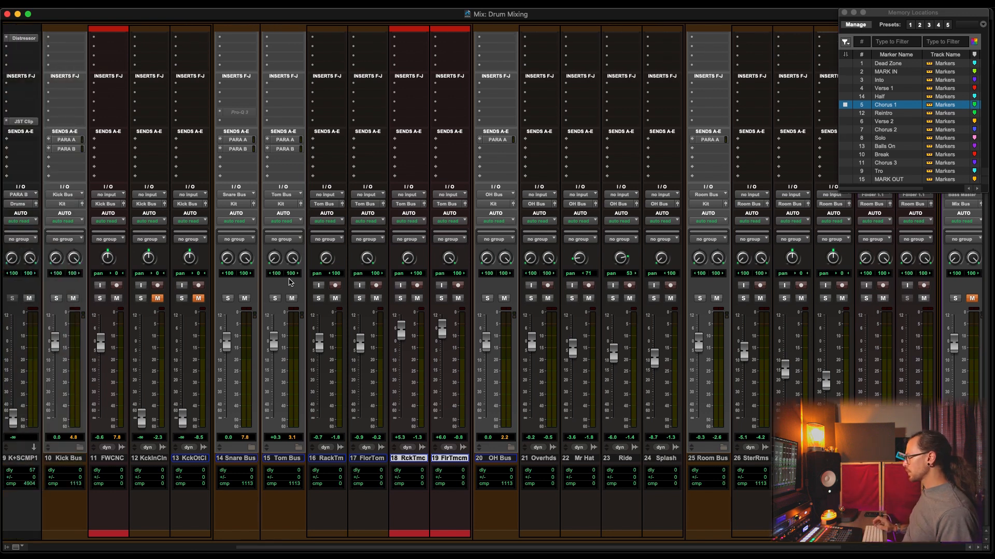
scroll(301, 285, left, 2)
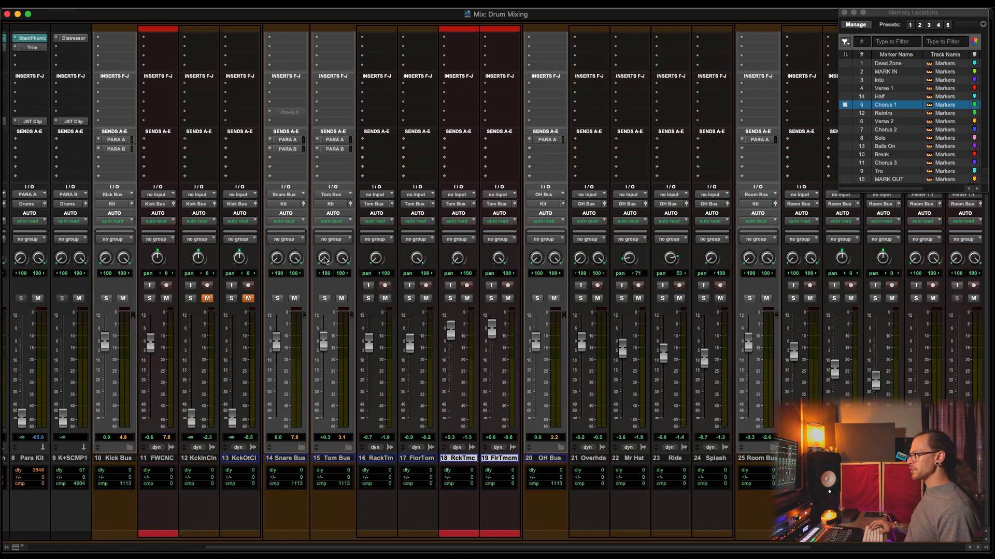
While the tom passage plays, narrow the Tom Bus panning to 56 on the left and 69 on the right
drag(346, 282, 343, 248)
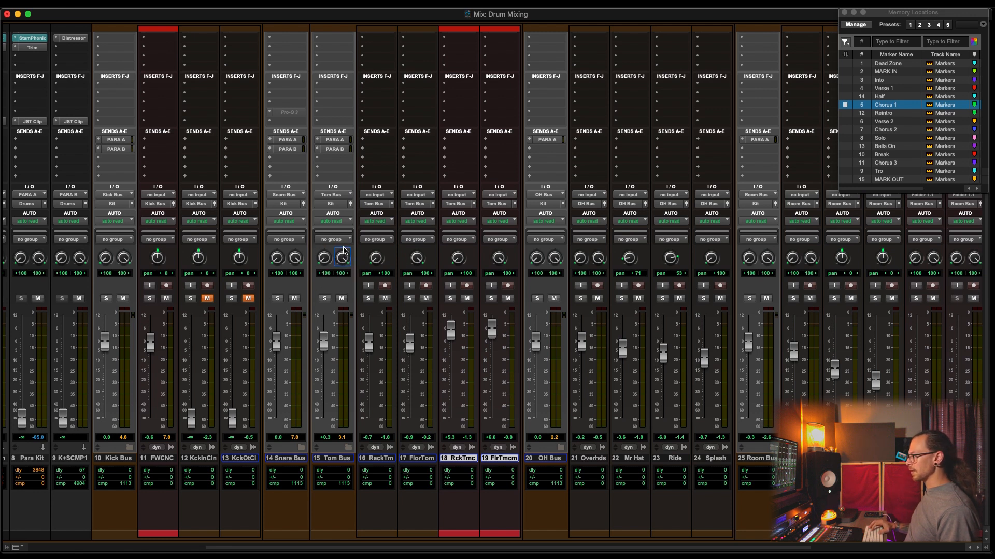
key(space)
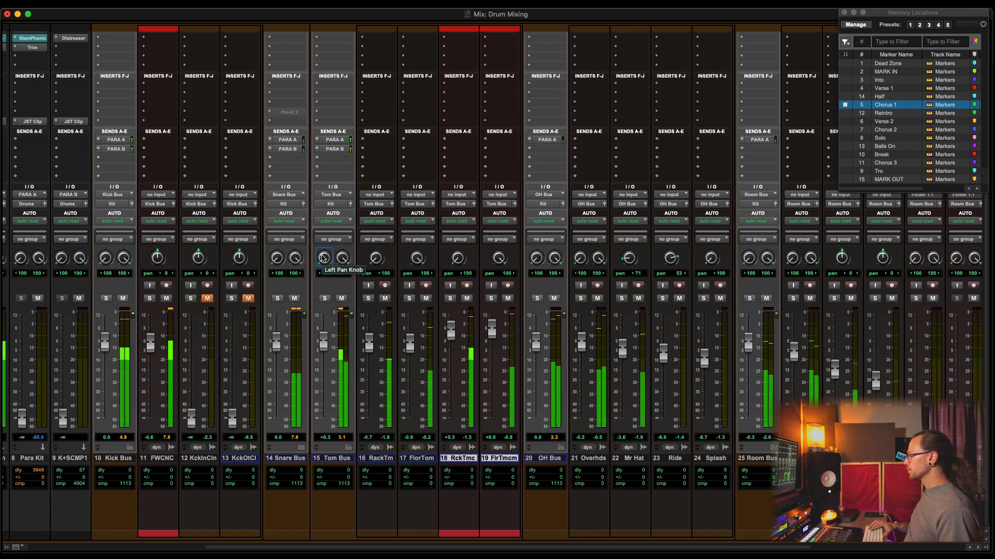
click(323, 258)
drag(322, 259, 319, 226)
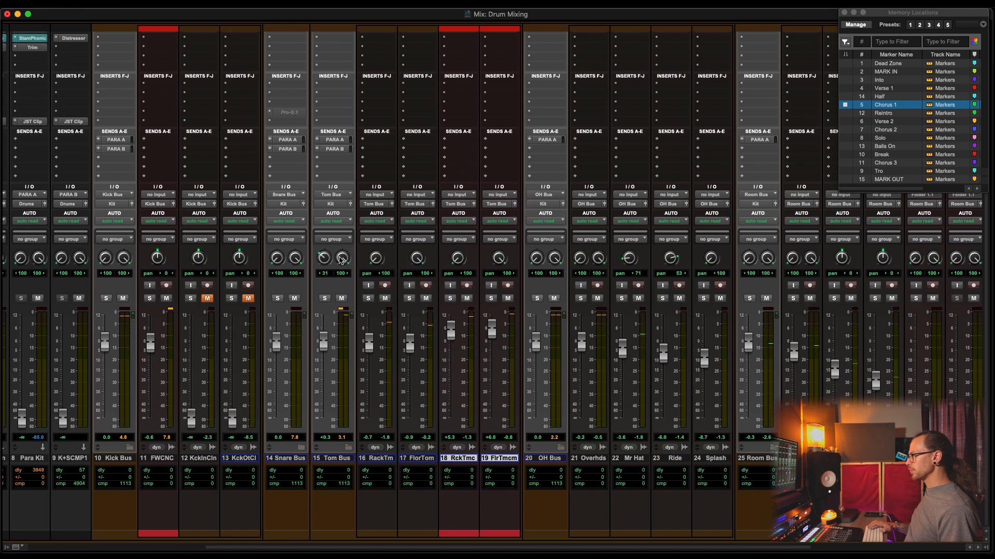
drag(342, 257, 335, 268)
key(space)
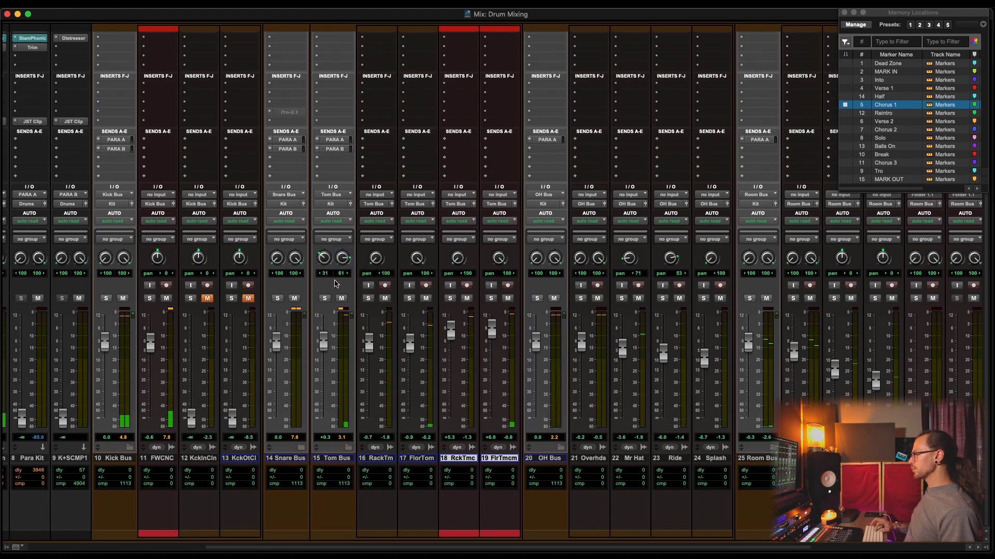
click(322, 259)
key(space)
drag(322, 259, 321, 262)
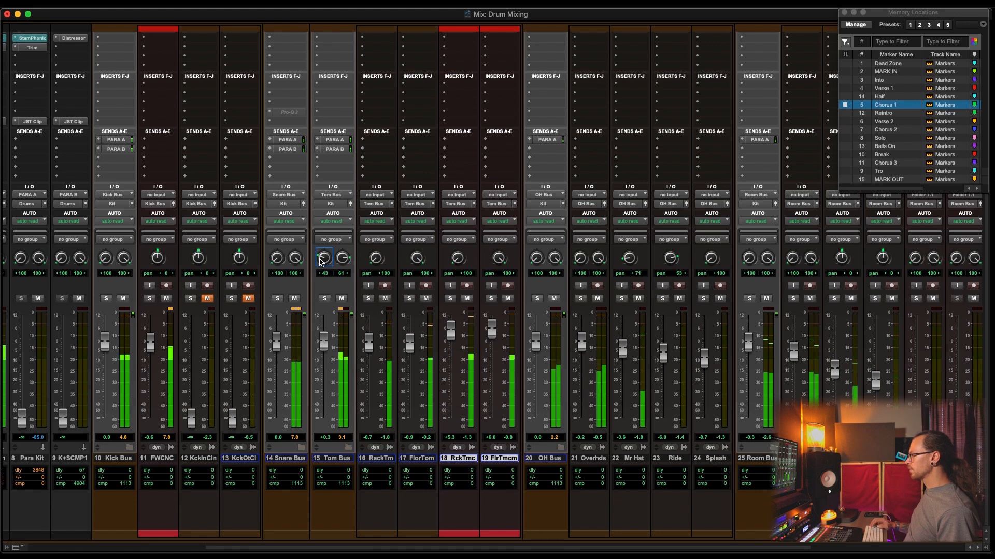
click(345, 259)
drag(344, 259, 344, 257)
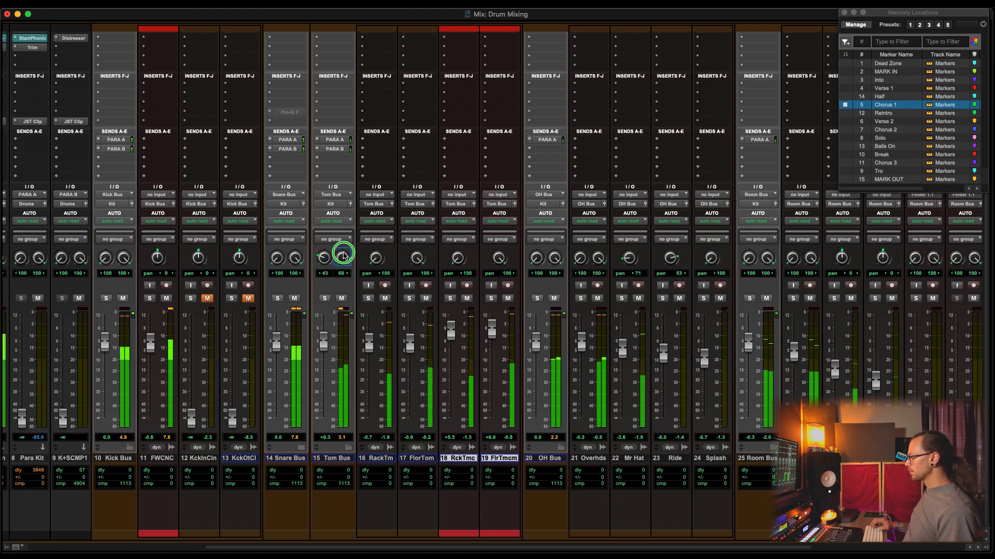
click(323, 259)
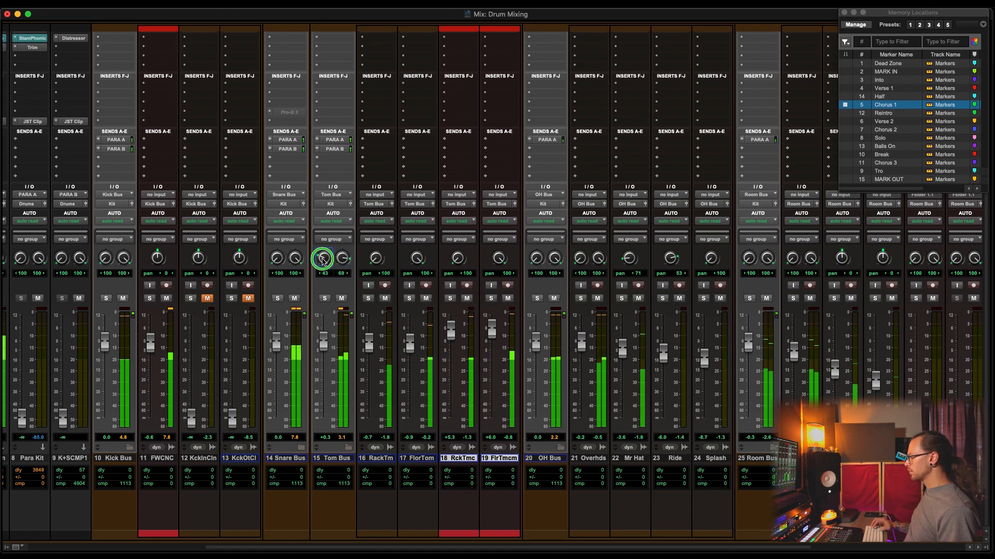
drag(322, 262, 322, 262)
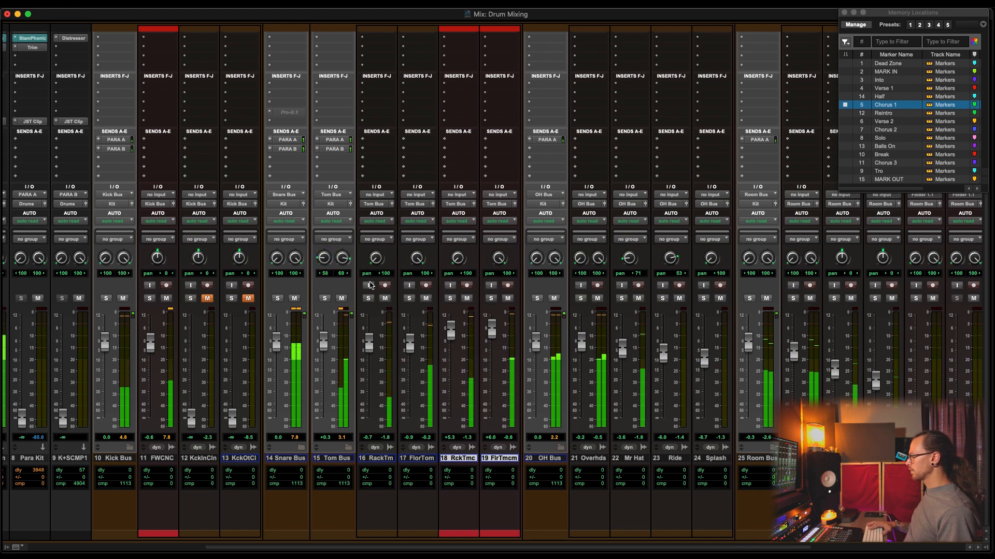
click(342, 258)
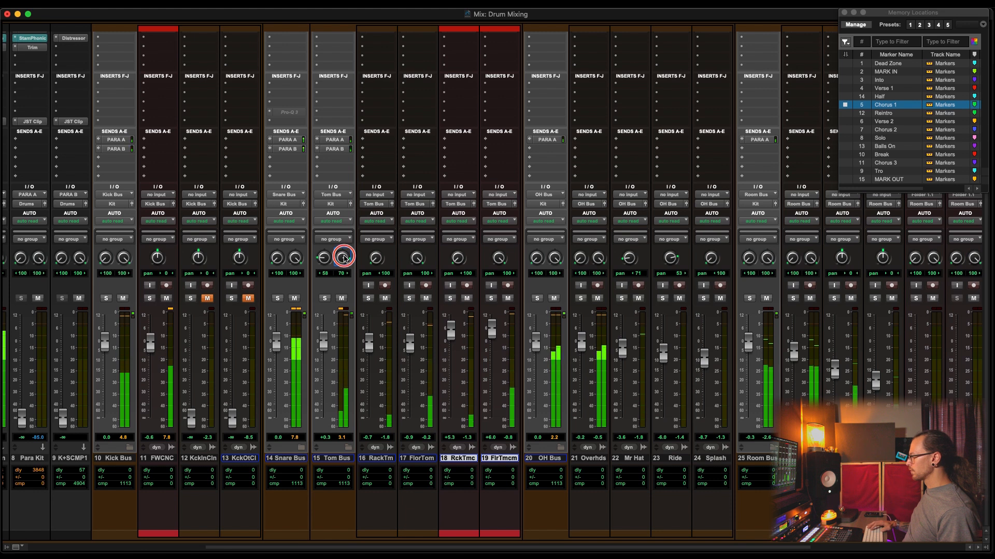
drag(325, 263, 325, 264)
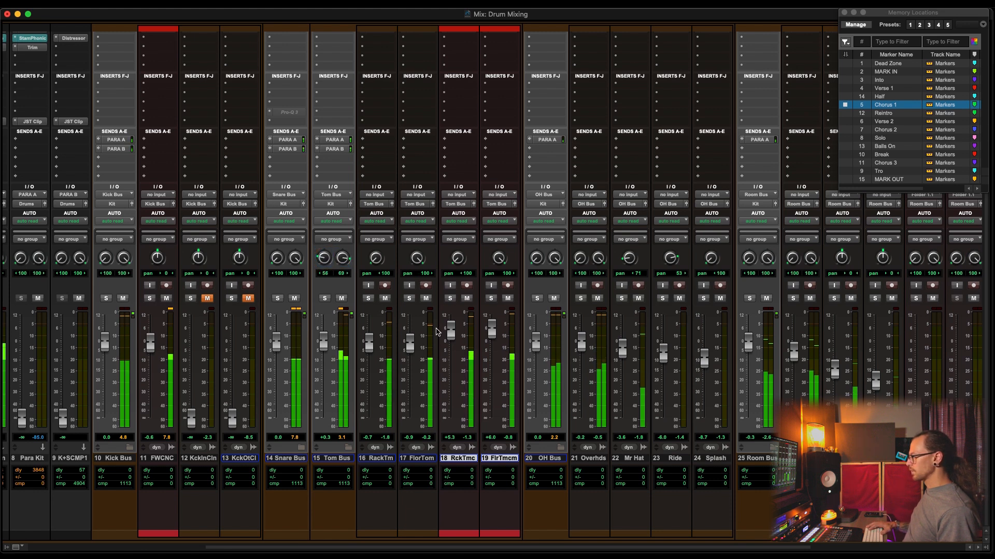
click(370, 341)
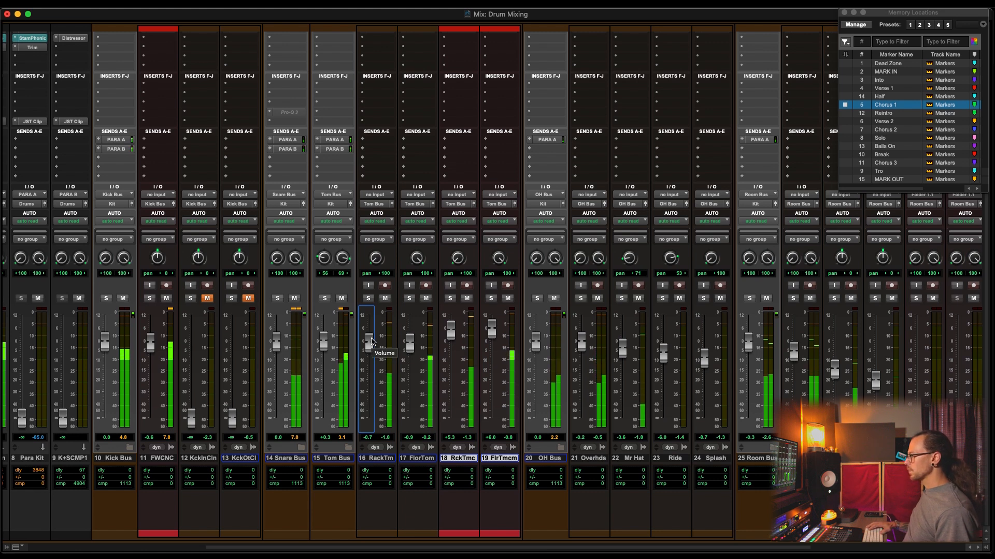
Collapse the Tom Bus, OH Bus and Kick Bus folders in the Mix window
scroll(399, 335, right, 5)
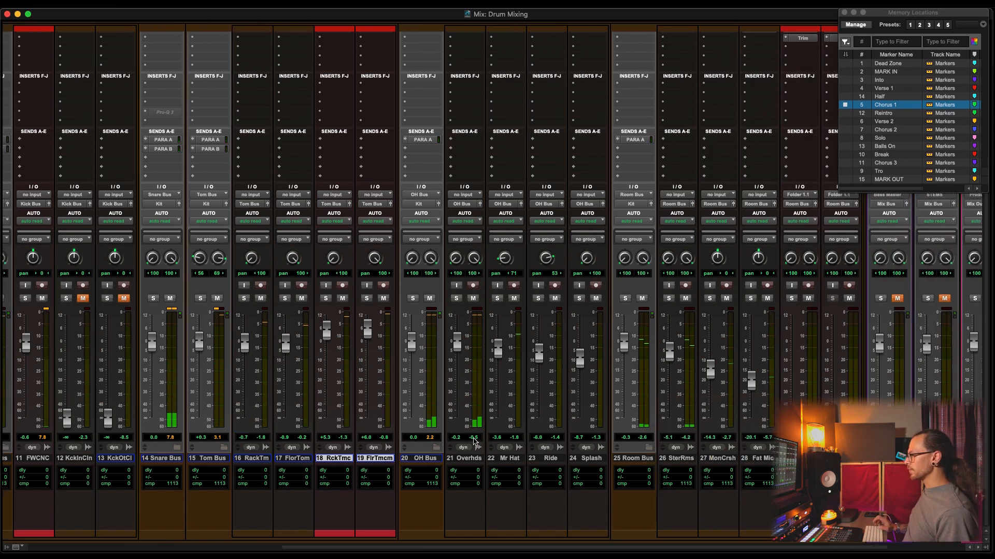
scroll(560, 438, left, 5)
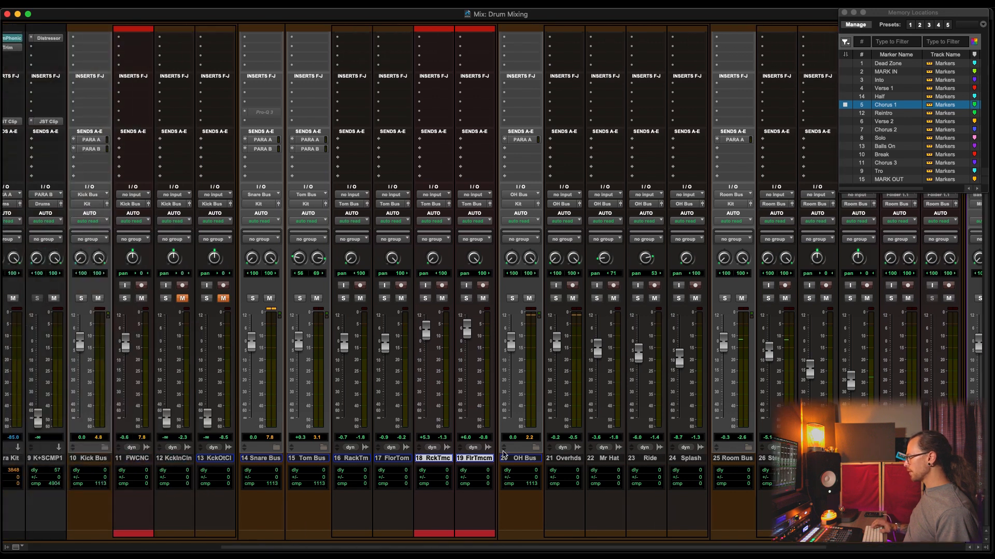
click(324, 448)
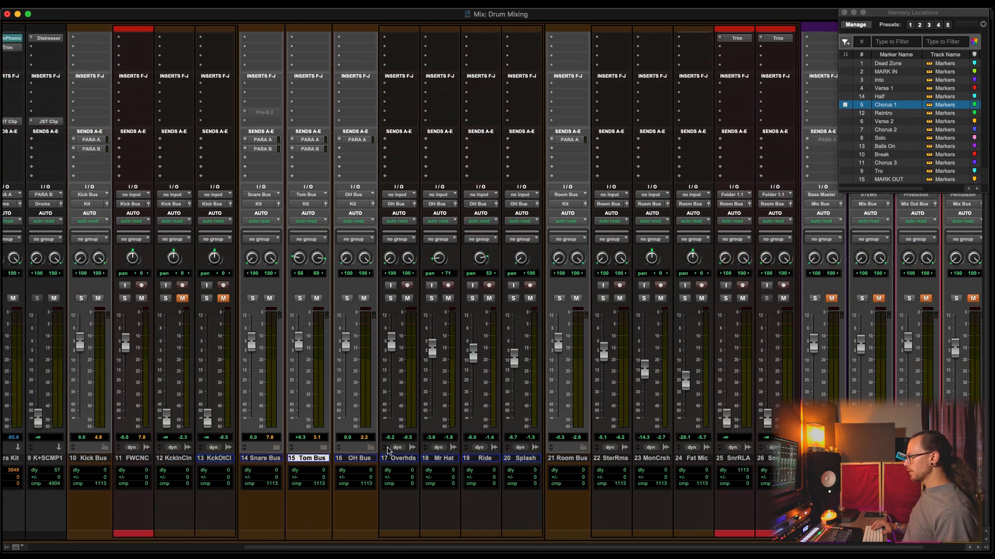
click(370, 448)
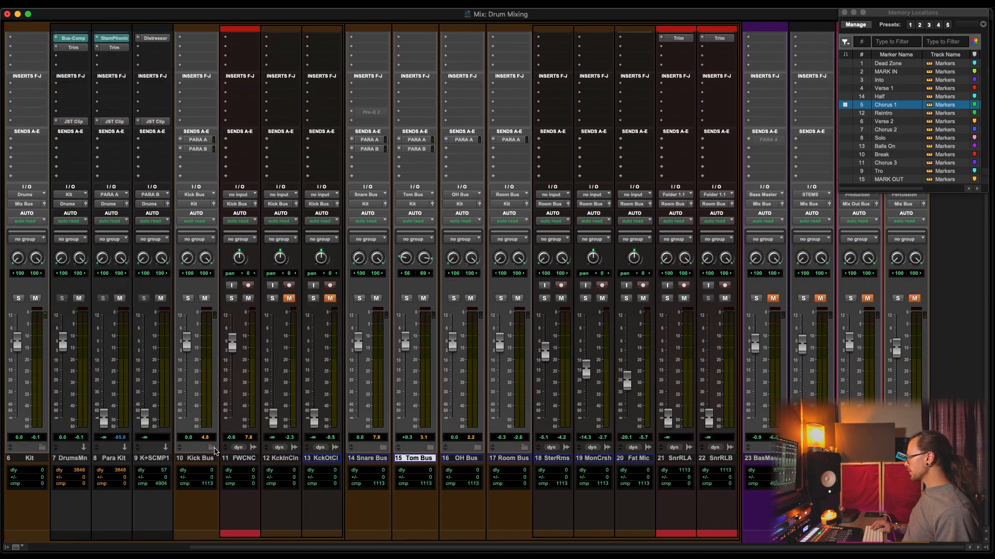
click(213, 448)
Check the Trigger 2 insert on SnrRLA and, with the Room Bus muted, set SnrRLA to -2.6 dB and SnrRLB to -10.3 dB
click(665, 456)
key(space)
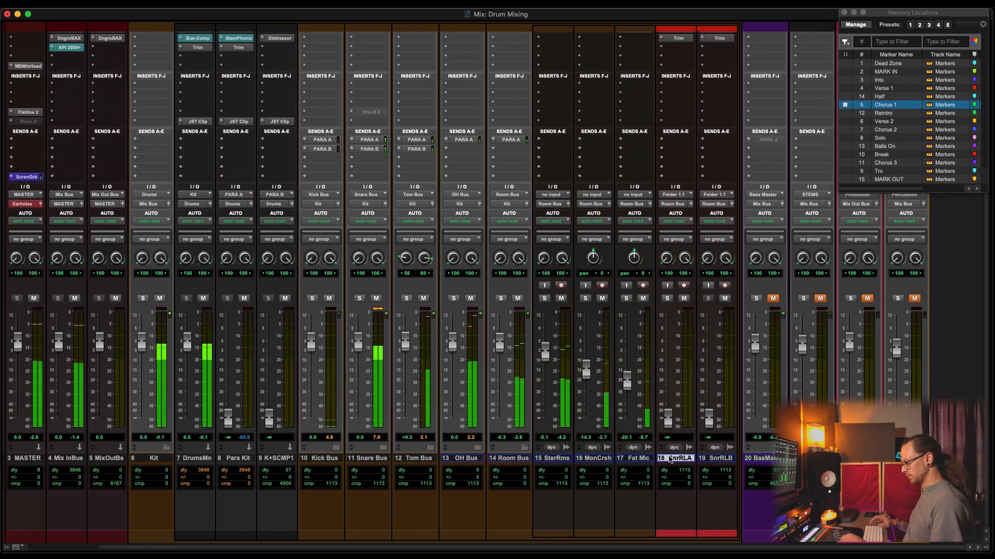
click(625, 438)
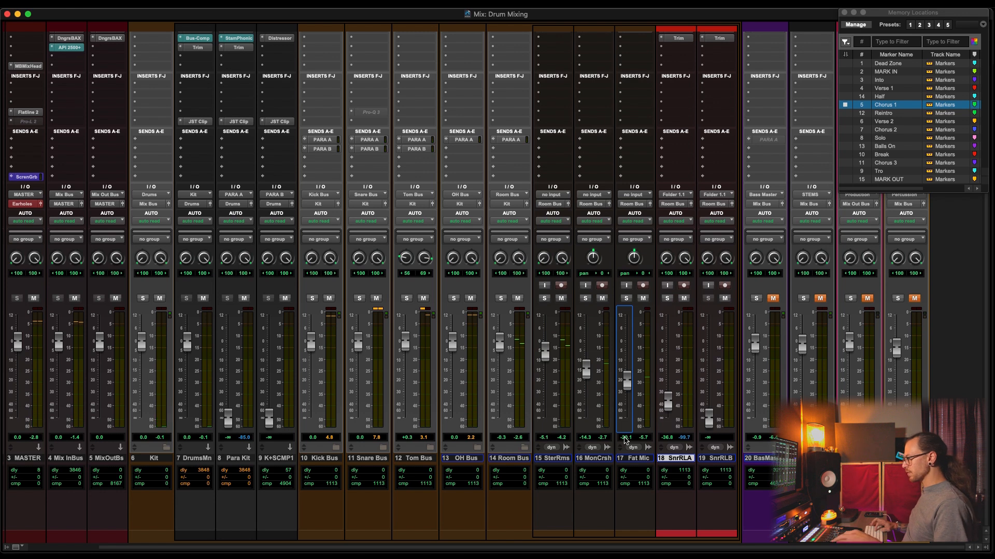
scroll(767, 85, up, 2)
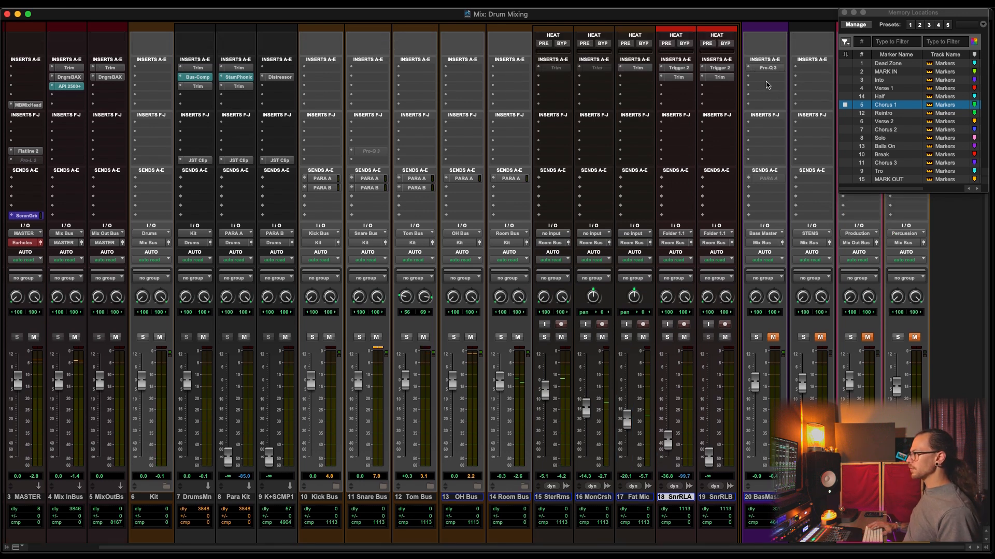
click(683, 67)
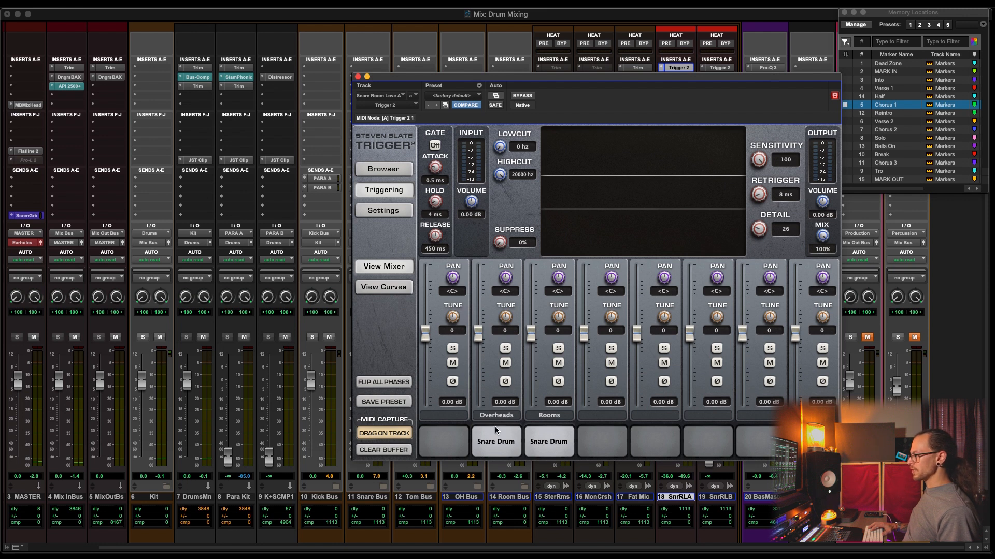
click(358, 76)
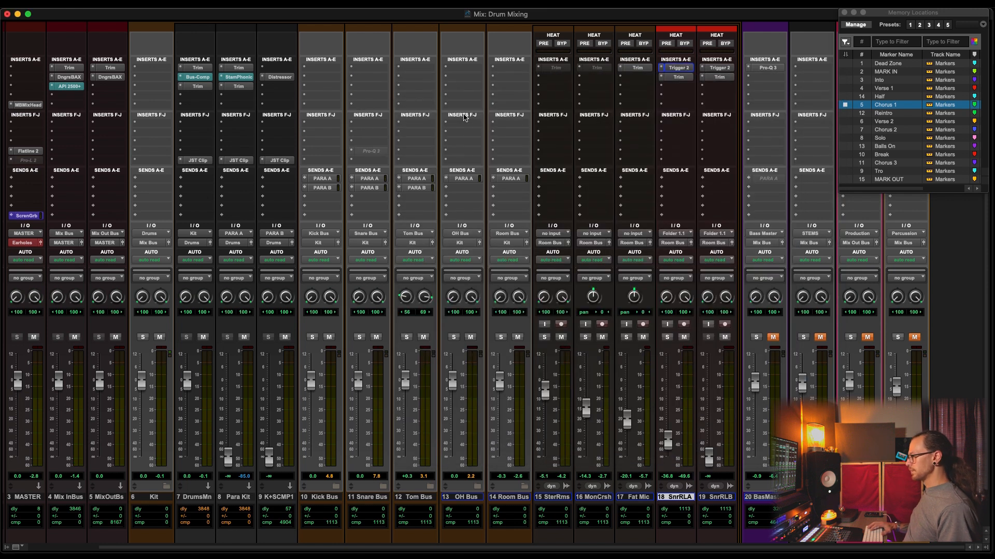
key(space)
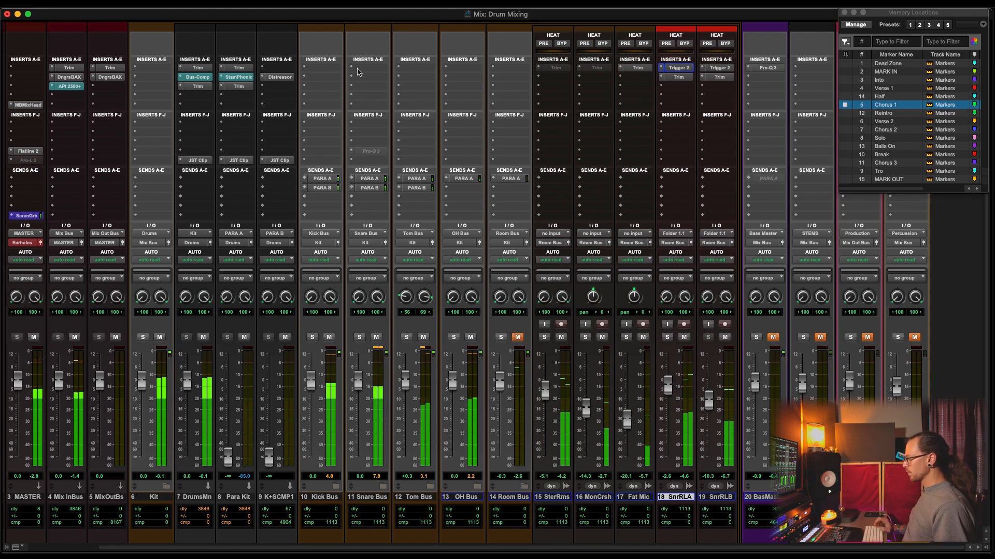
scroll(518, 226, left, 3)
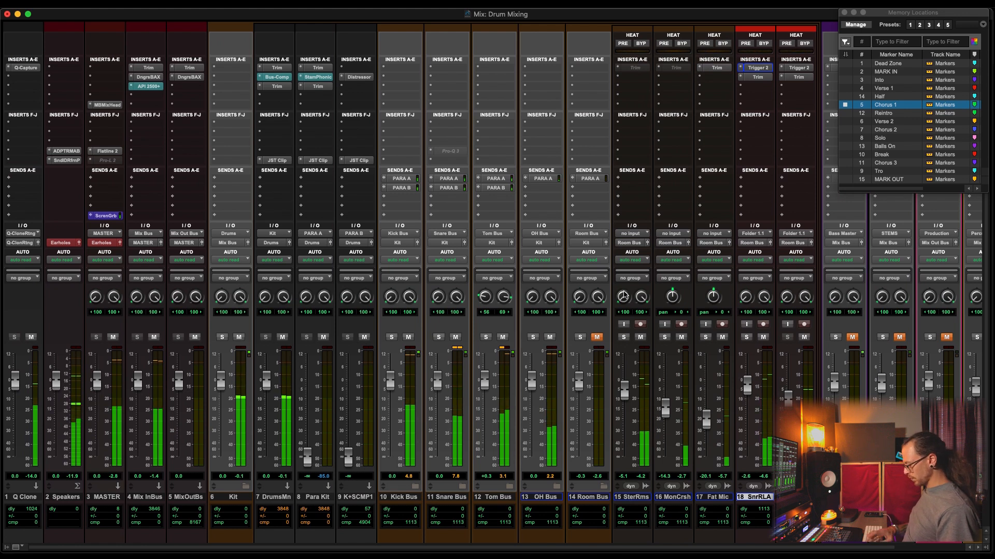
Select the range from Verse 1 to Chorus 1 in the Edit window and return to the Mix window
key(super+equal)
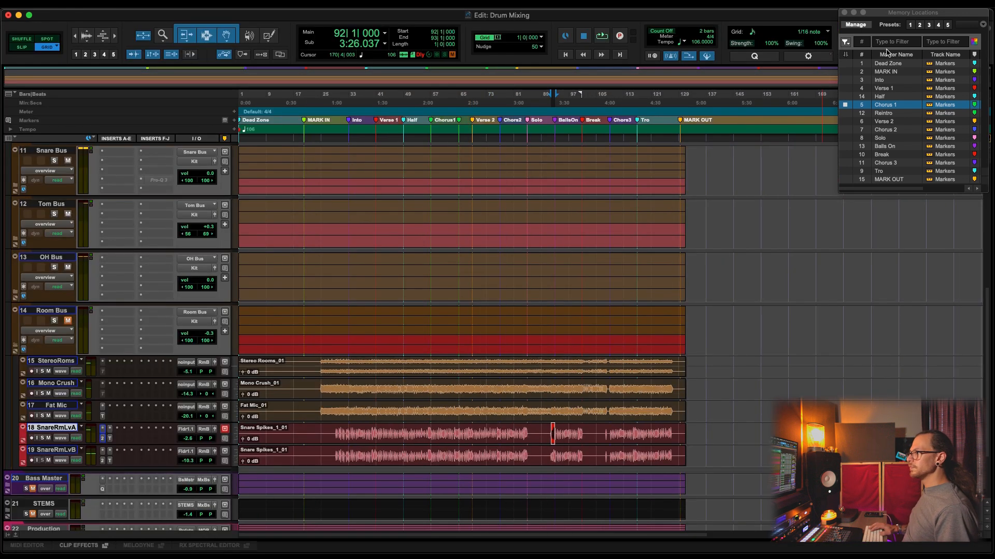
click(888, 88)
click(888, 105)
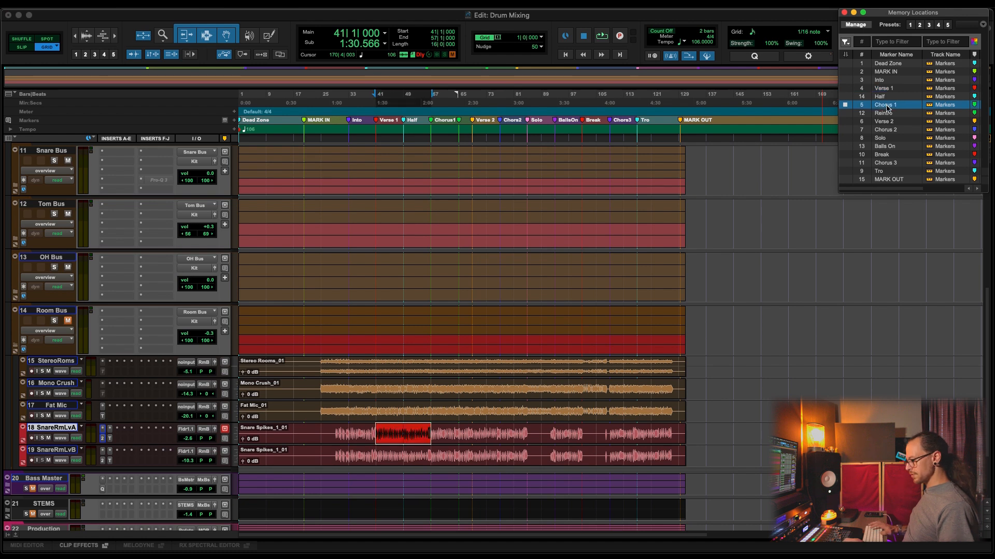
key(super+equal)
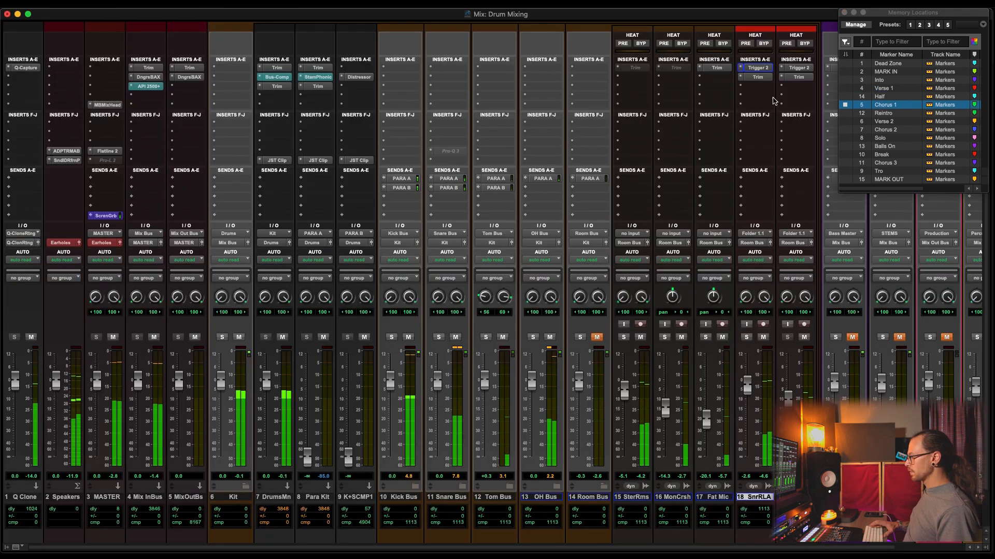
Compare playback with the Room Bus unmuted and muted, set SnrRLA to -3.6 dB and SterRms to about -5.4 dB, and collapse the Room Bus folder
click(596, 337)
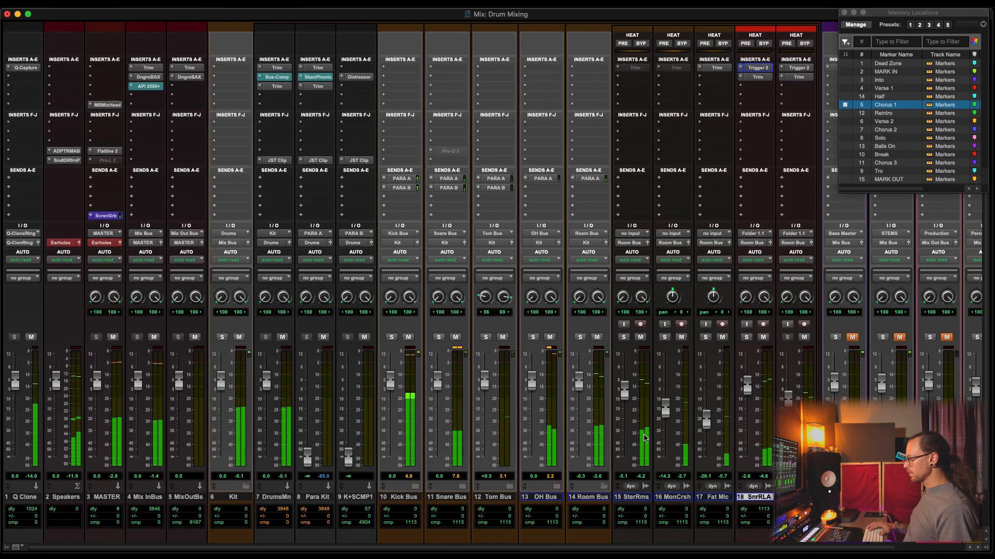
drag(744, 387, 745, 390)
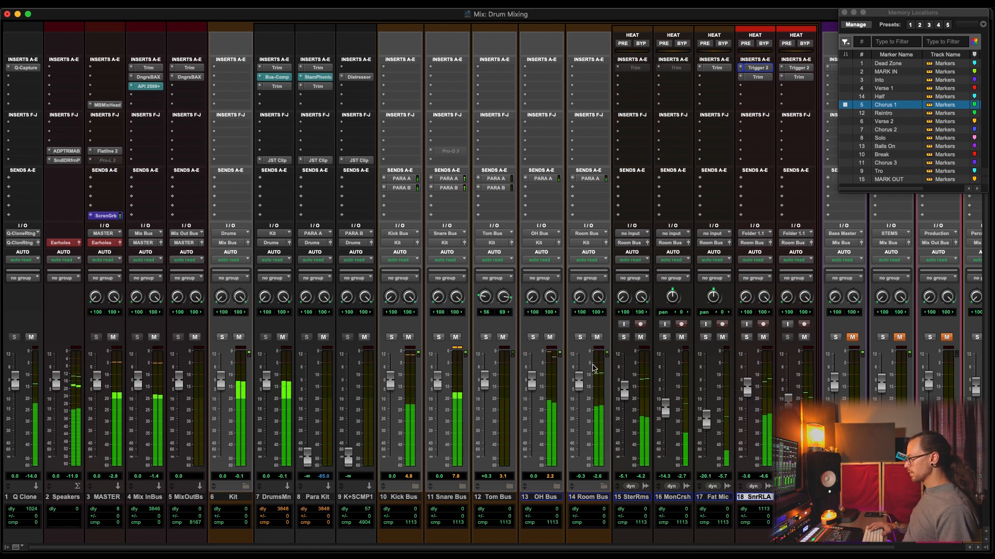
click(597, 338)
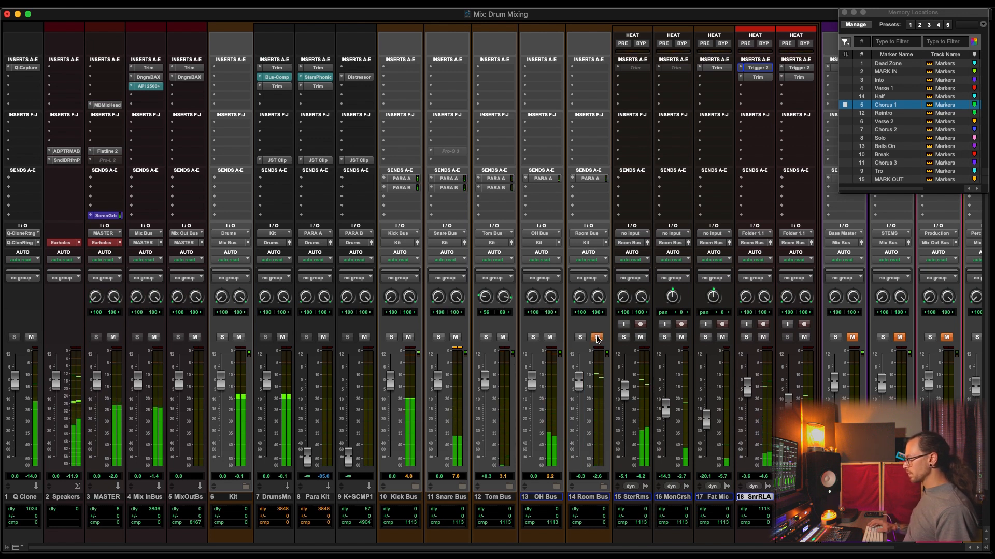
click(597, 337)
drag(624, 392, 624, 399)
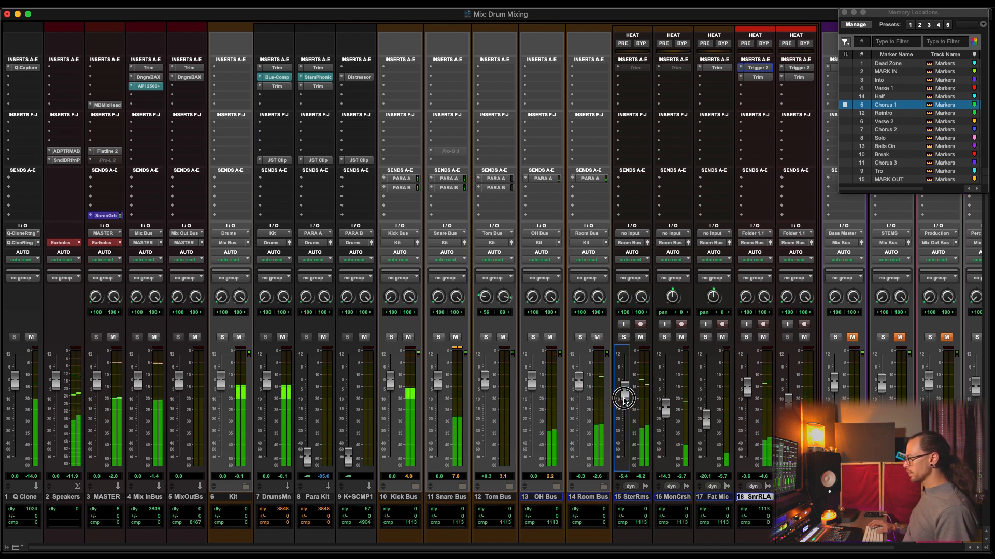
click(604, 486)
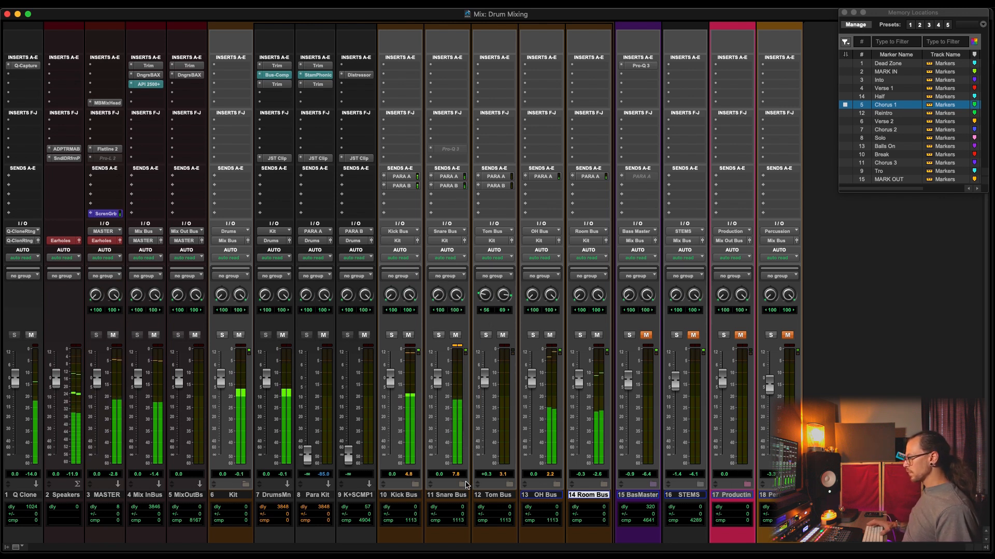
Unmute BasMaster, play it with the drums, expand its folder, and show the selected bass tracks in the Edit window
key(space)
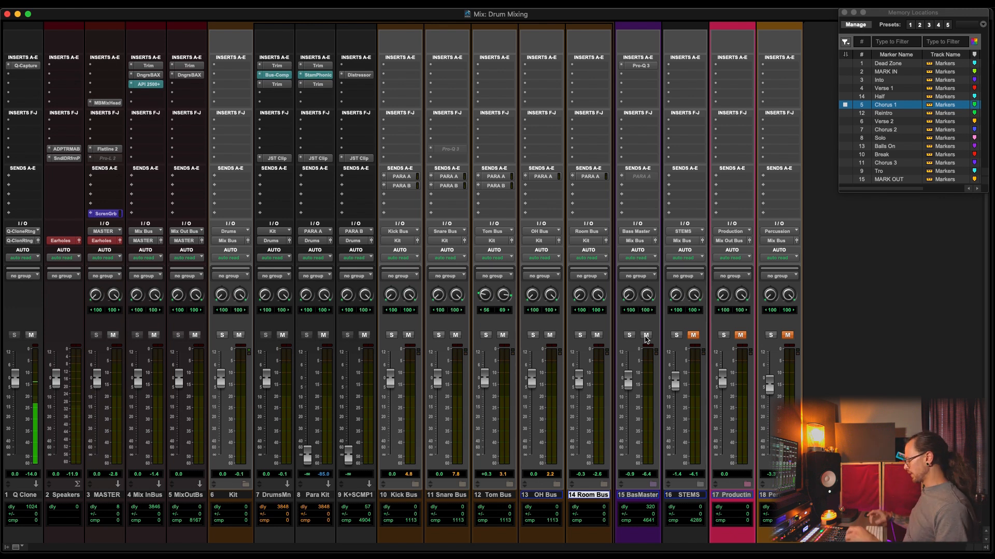
key(space)
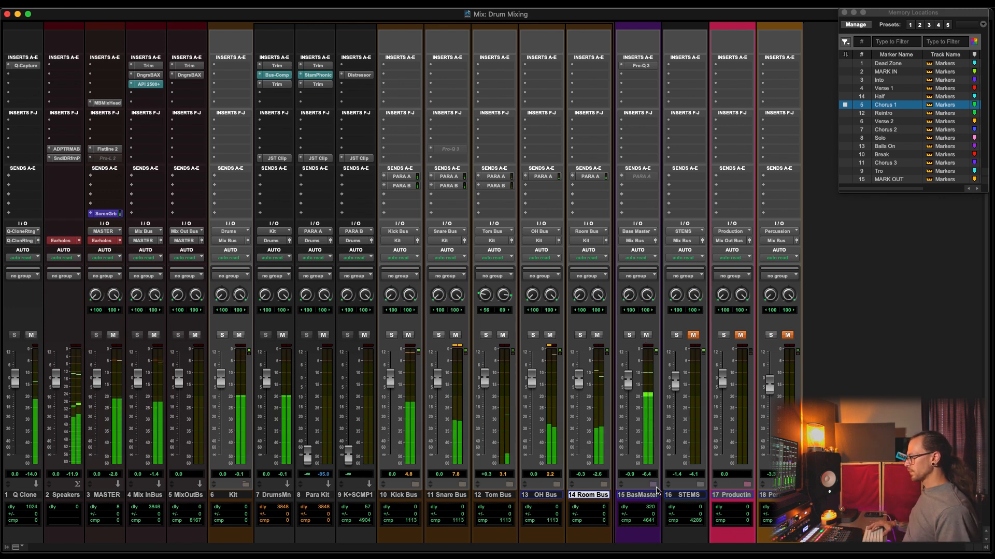
click(654, 485)
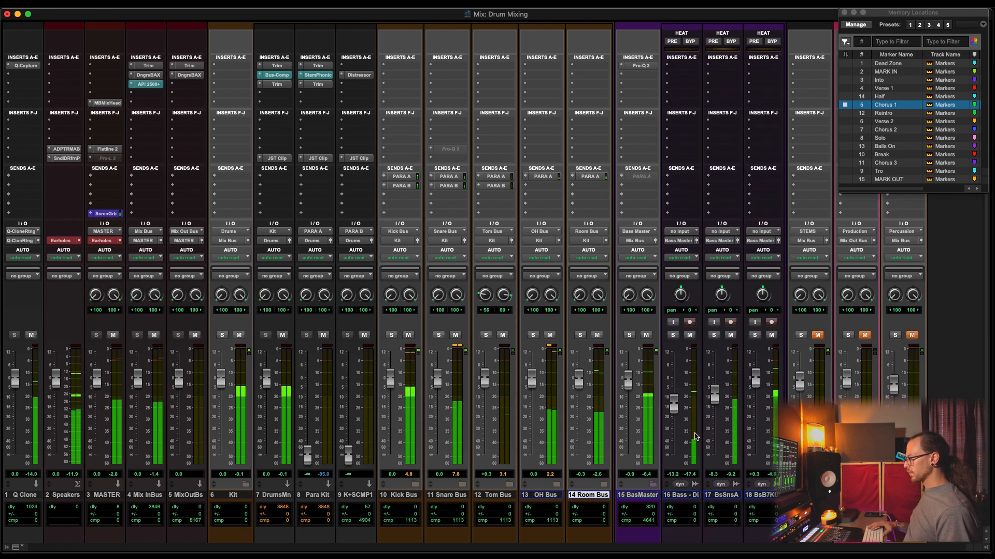
click(655, 497)
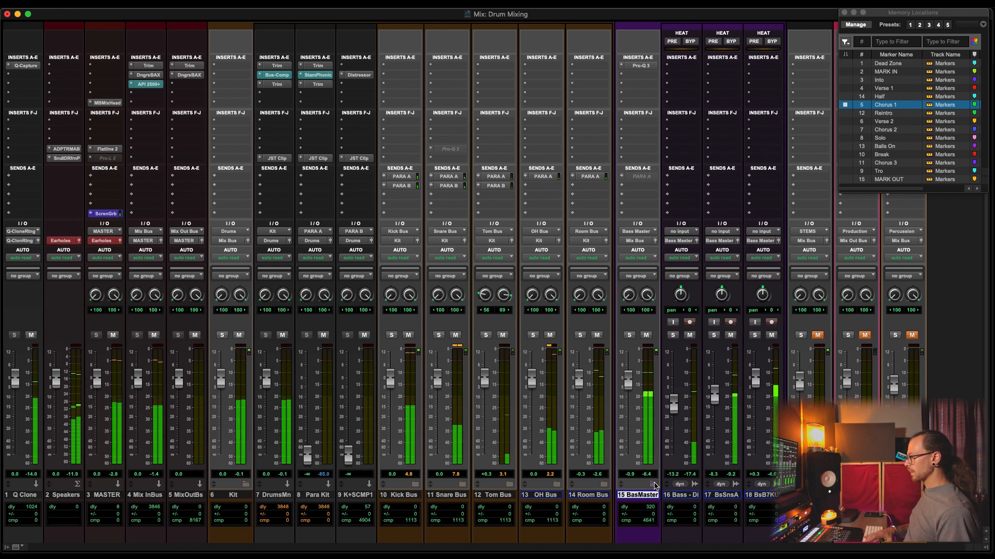
key(super+equal)
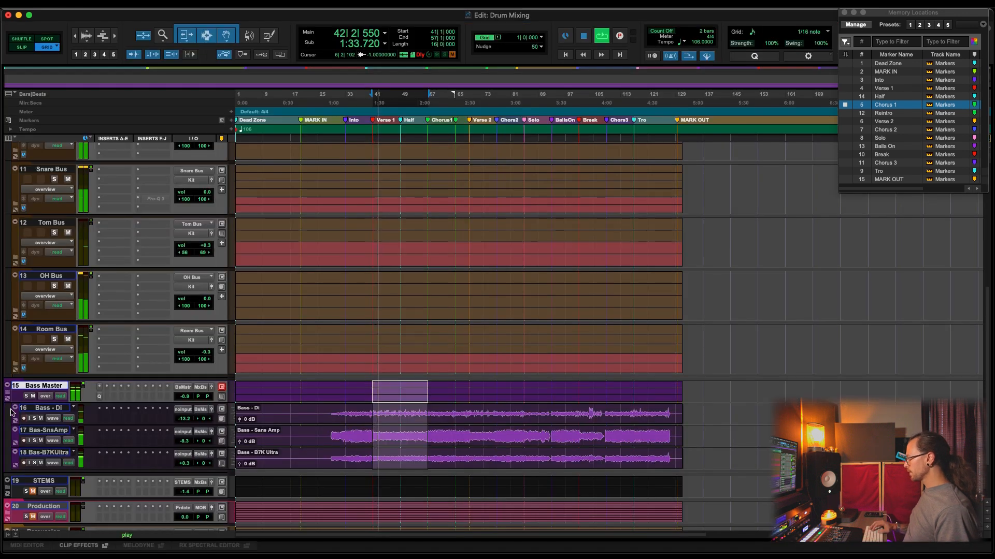
Collapse the Bass Master folder in the Edit window, increase its track height, and return to the Mix window
key(space)
click(6, 394)
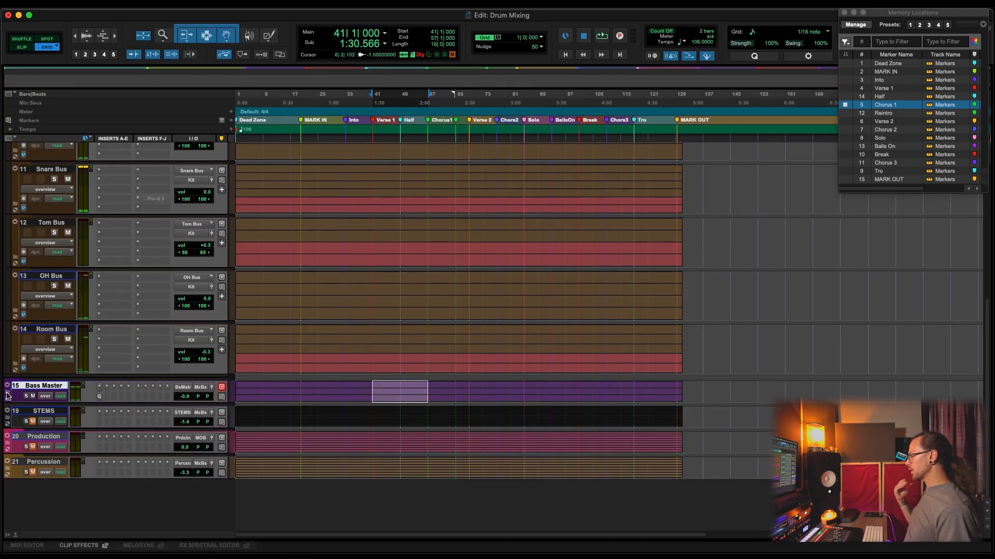
drag(44, 402, 93, 430)
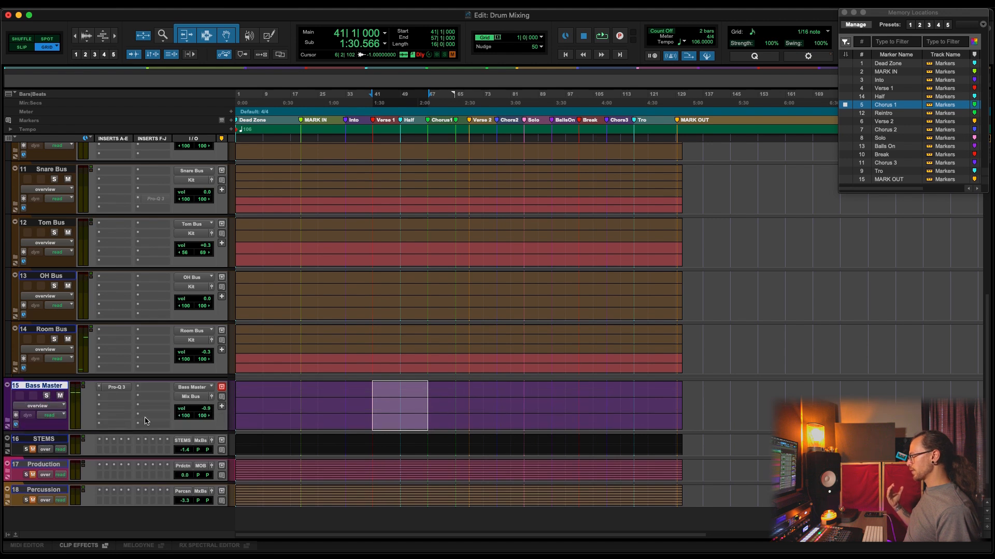
key(super+equal)
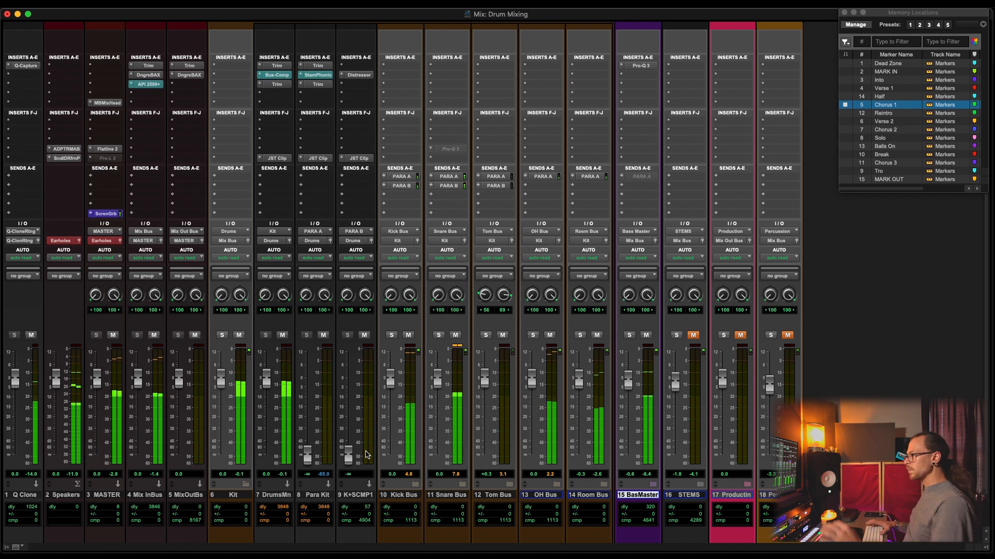
Play the mix from Chorus 2 and mute BasMaster
key(space)
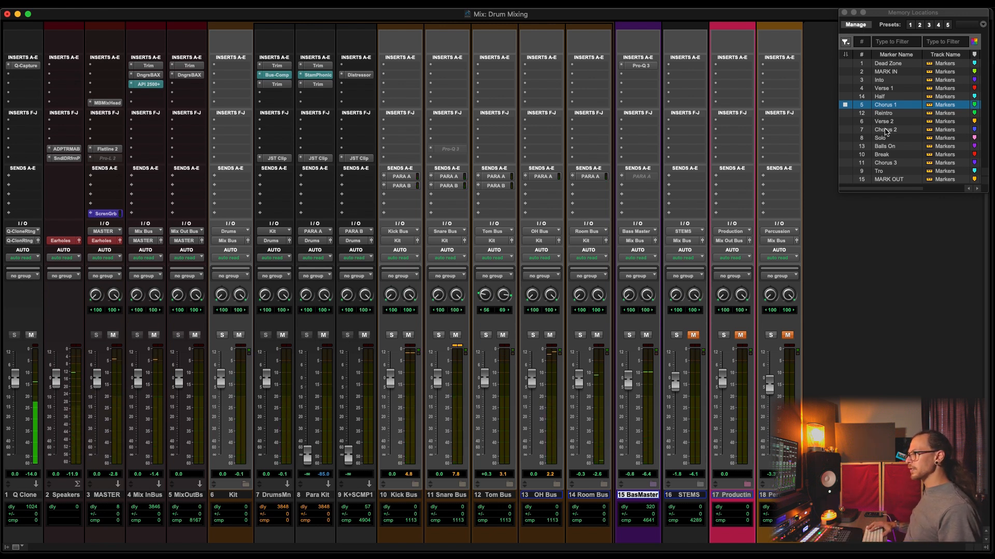
click(884, 130)
key(space)
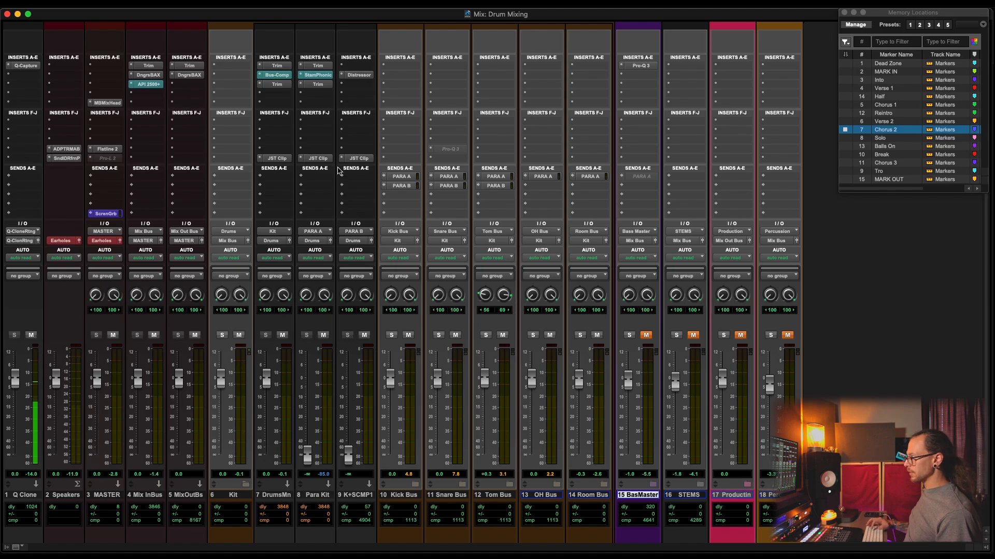
Cue Verse 1 and Chorus 1, and play Chorus 1 to dial in the hardware drum bus compressor
click(886, 106)
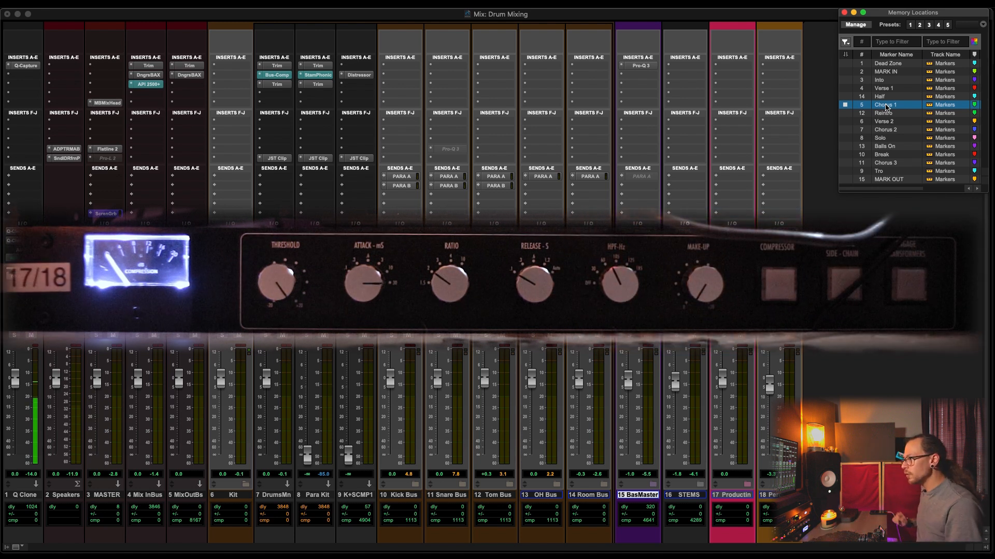
click(891, 88)
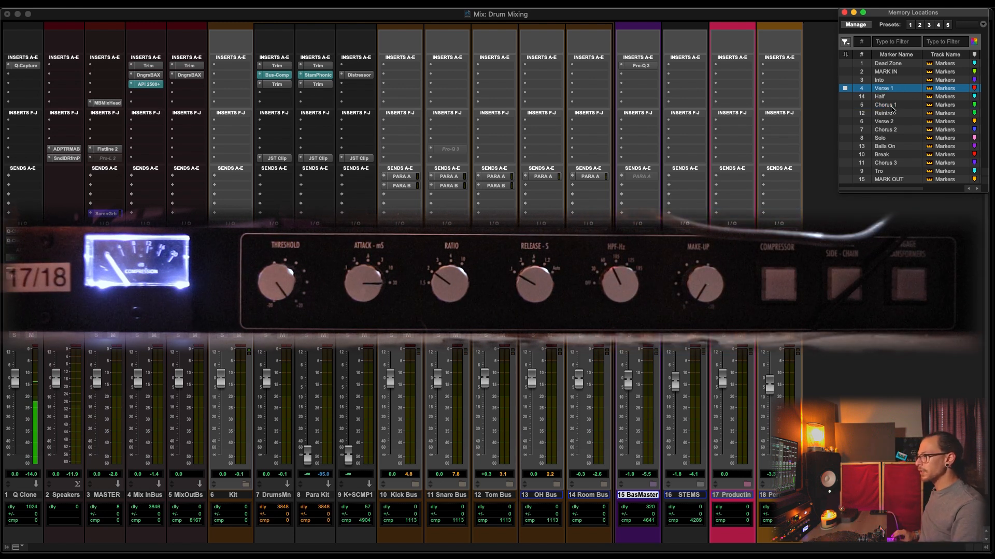
click(892, 105)
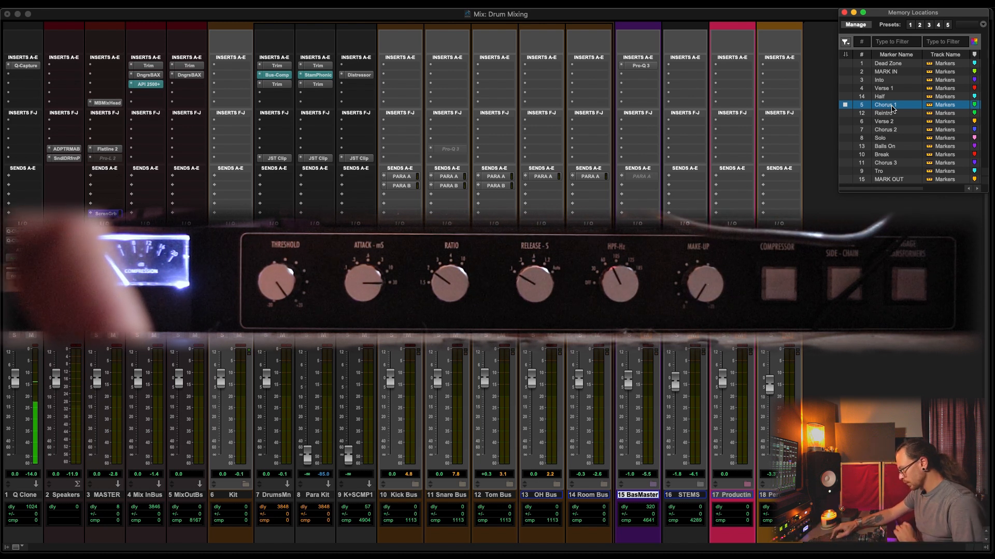
key(space)
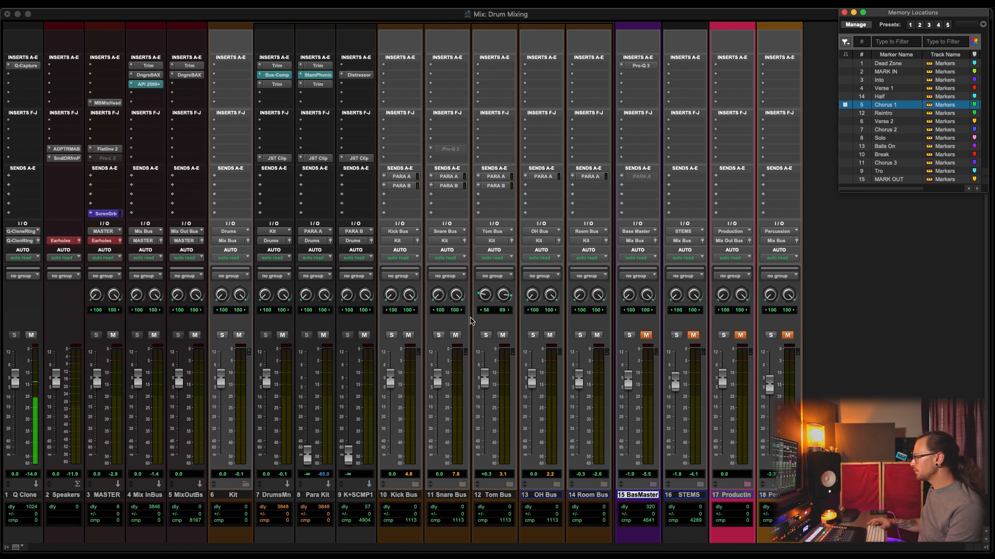
Pull the DrumsMn fader down to -∞ and reset the Para Kit fader to 0.0 dB
click(267, 381)
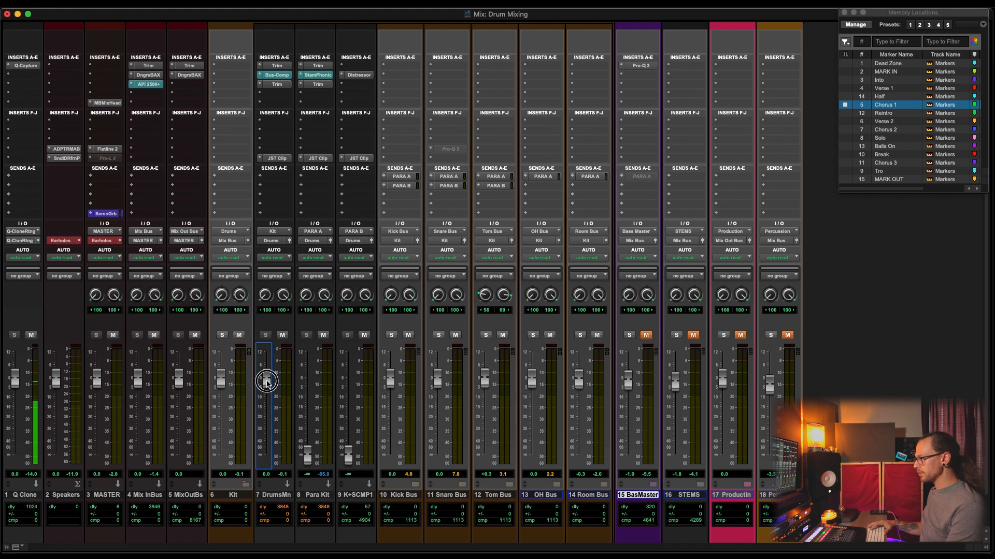
drag(267, 384, 306, 457)
alt+click(307, 455)
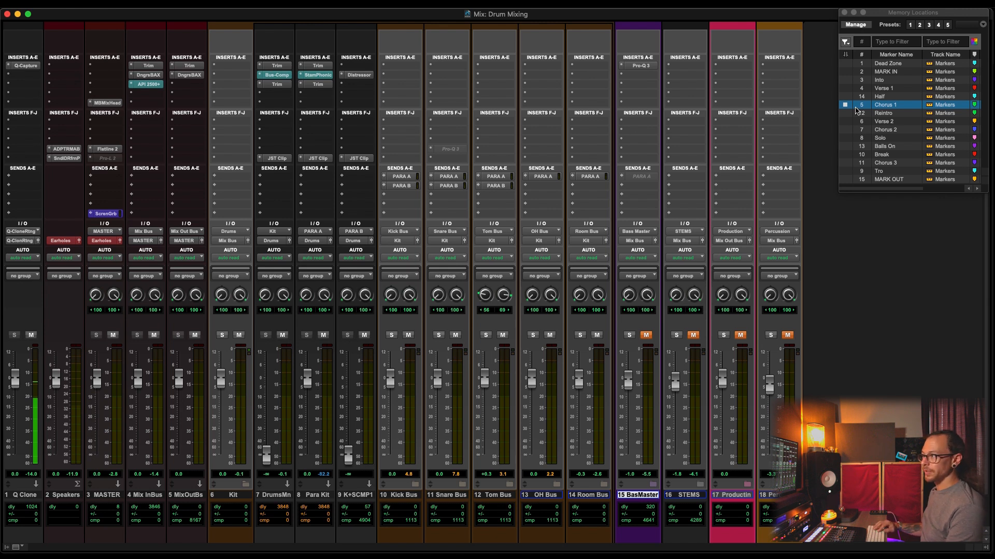
Play from Chorus 1 and compare Para Kit with its StamPhonic insert inactive and active
click(882, 89)
click(887, 107)
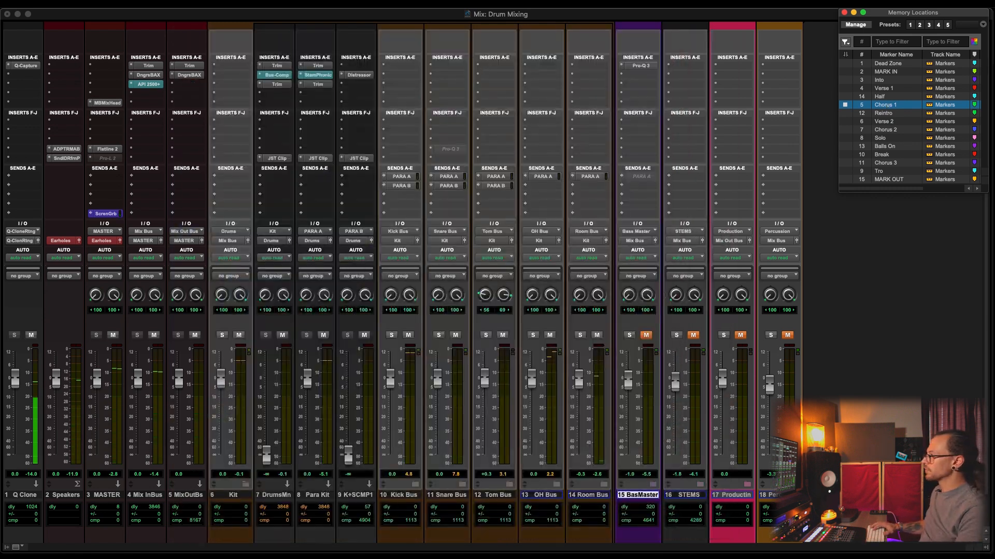
key(space)
ctrl+super+click(318, 75)
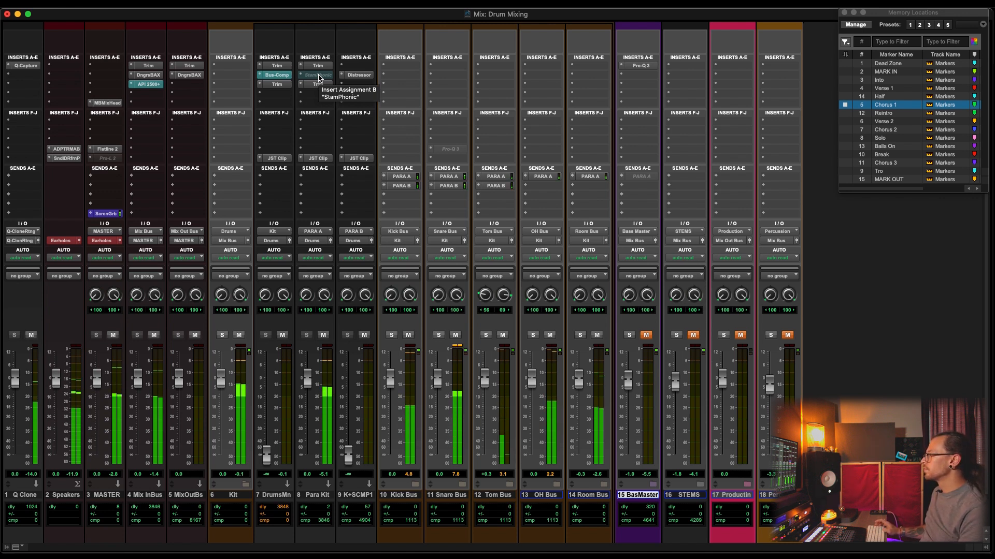
ctrl+super+click(318, 75)
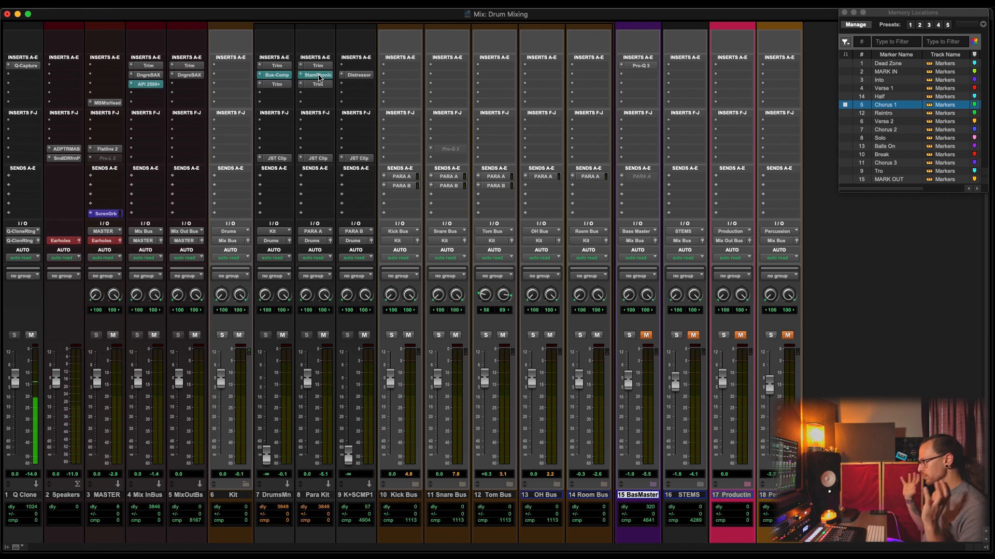
Blend the compressed drum buses from a lowered Para Kit to DrumsMn at -2.4 dB and Para Kit at -3.4 dB, with BasMaster unmuted
drag(307, 378, 319, 480)
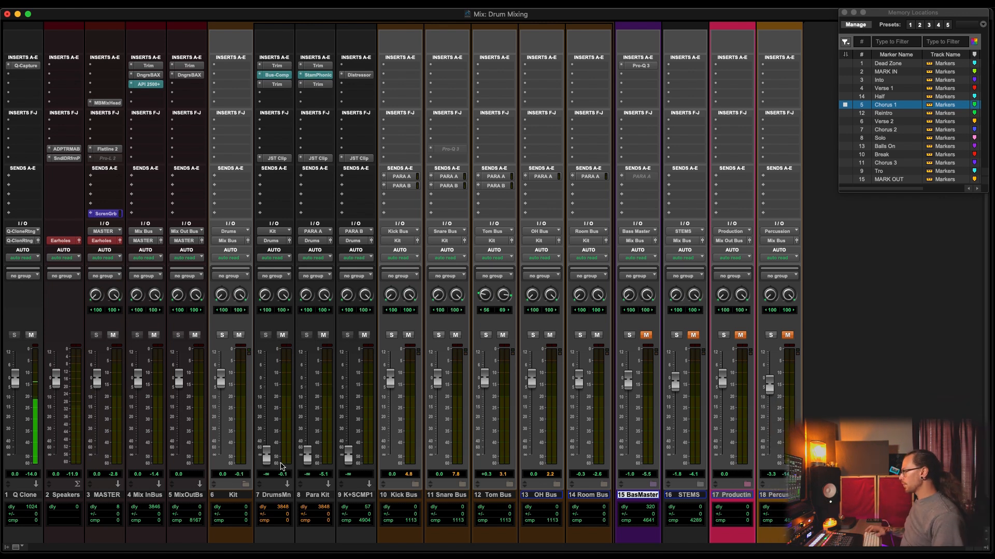
alt+click(266, 458)
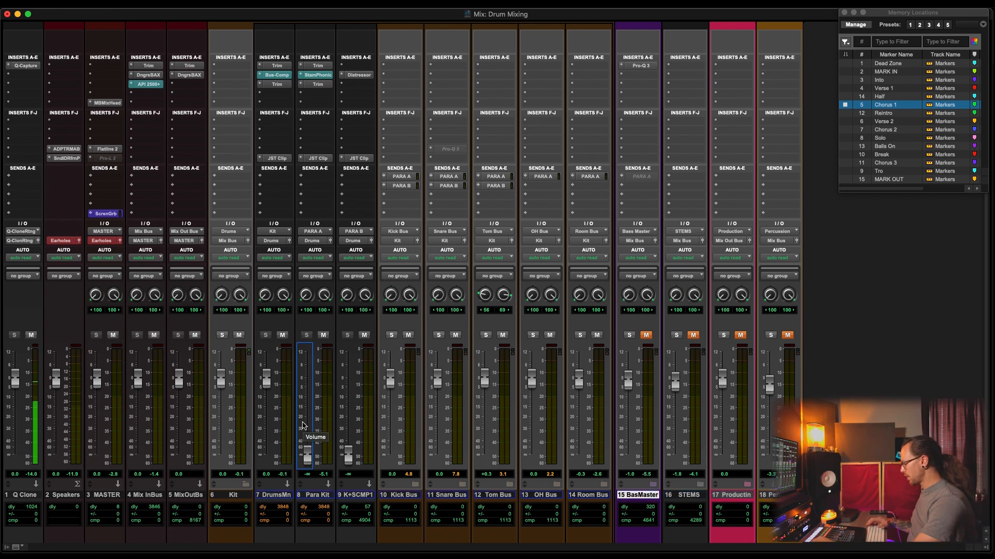
key(space)
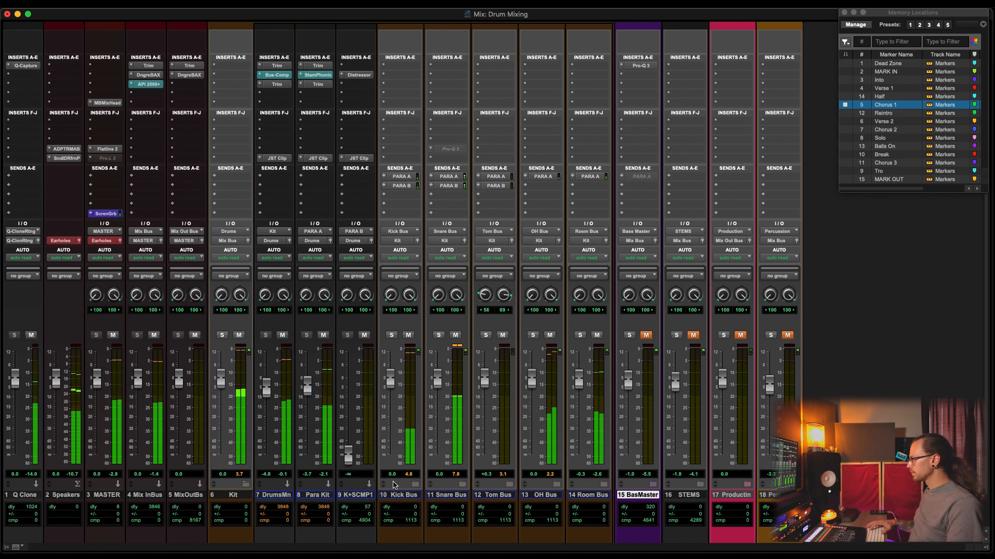
click(646, 336)
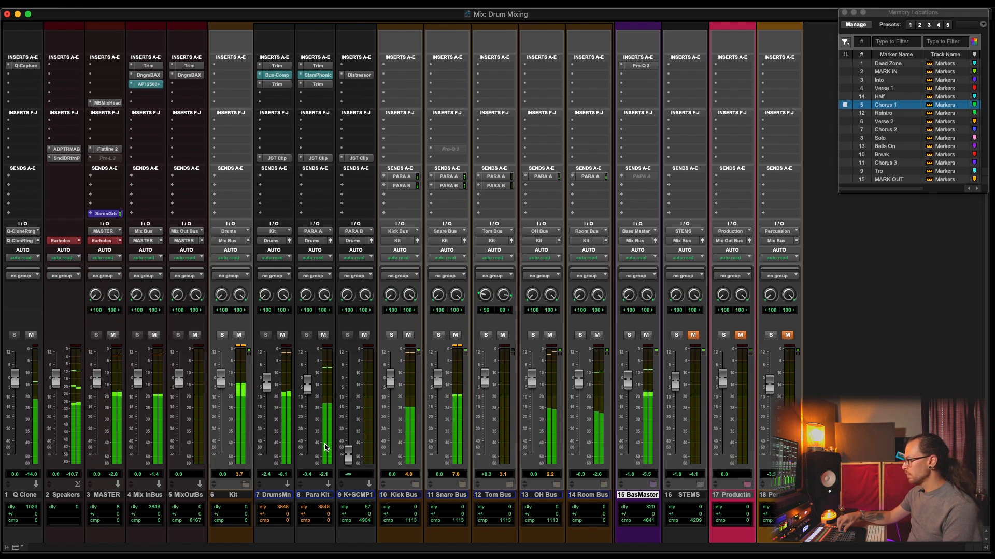
Select DrumsMn and Para Kit and compare playback with their Bus-Comp and StamPhonic inserts inactive and active
click(317, 499)
shift+click(275, 496)
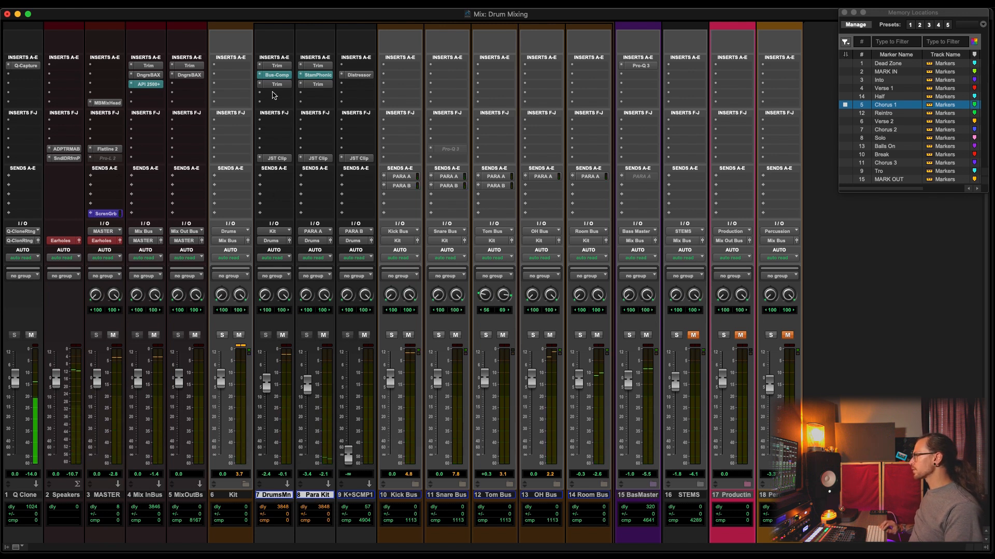
ctrl+super+click(276, 75)
ctrl+super+click(314, 77)
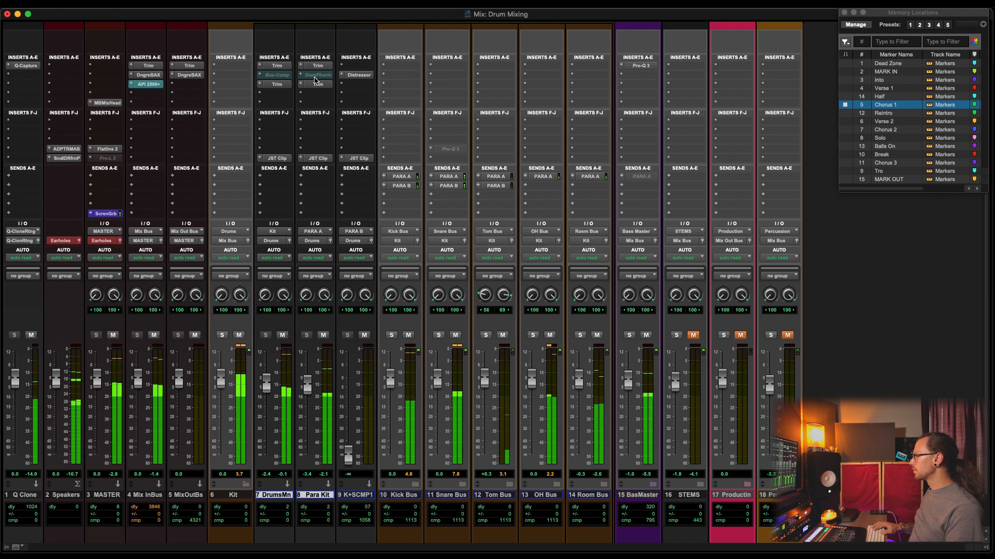
ctrl+super+click(314, 76)
ctrl+super+click(285, 75)
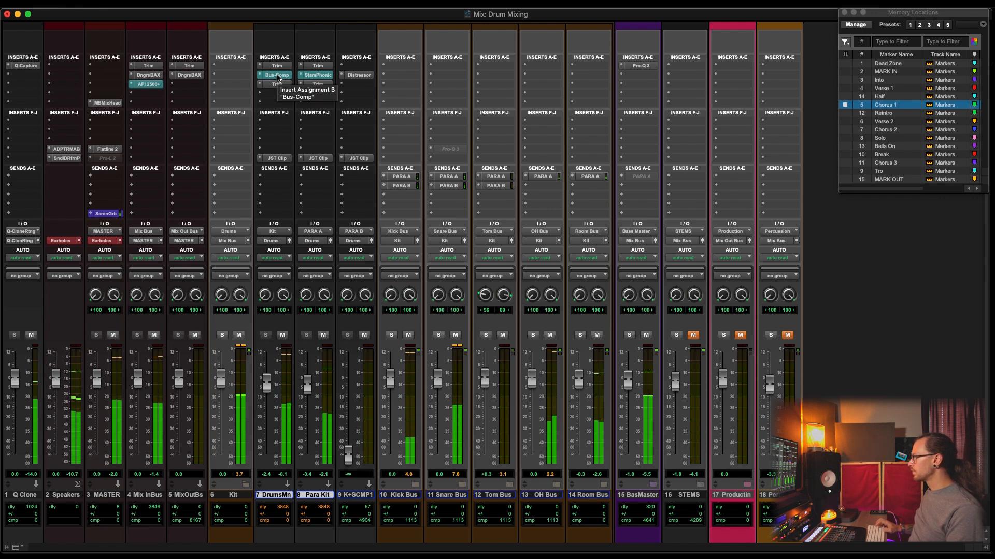
ctrl+super+click(278, 76)
ctrl+super+click(313, 75)
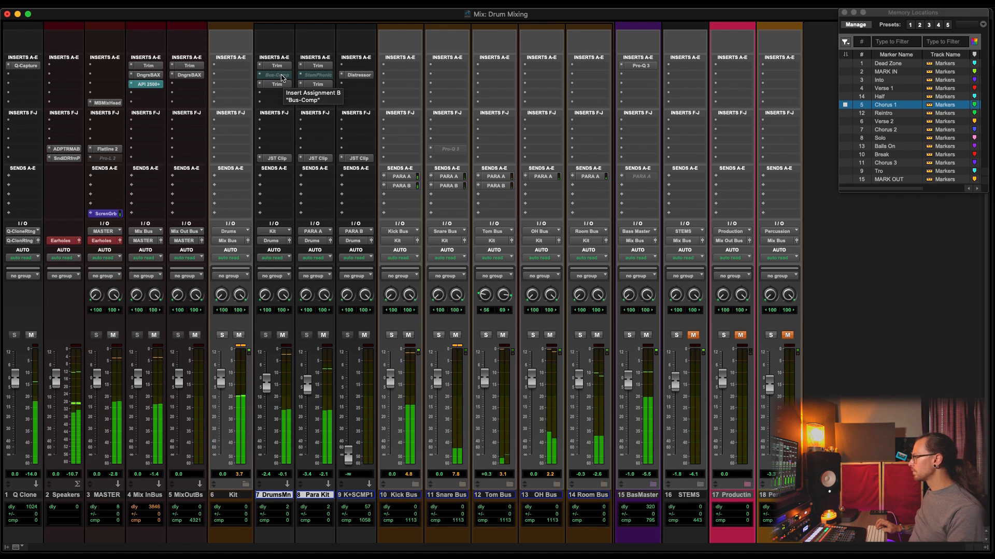
ctrl+super+click(282, 77)
ctrl+super+click(311, 77)
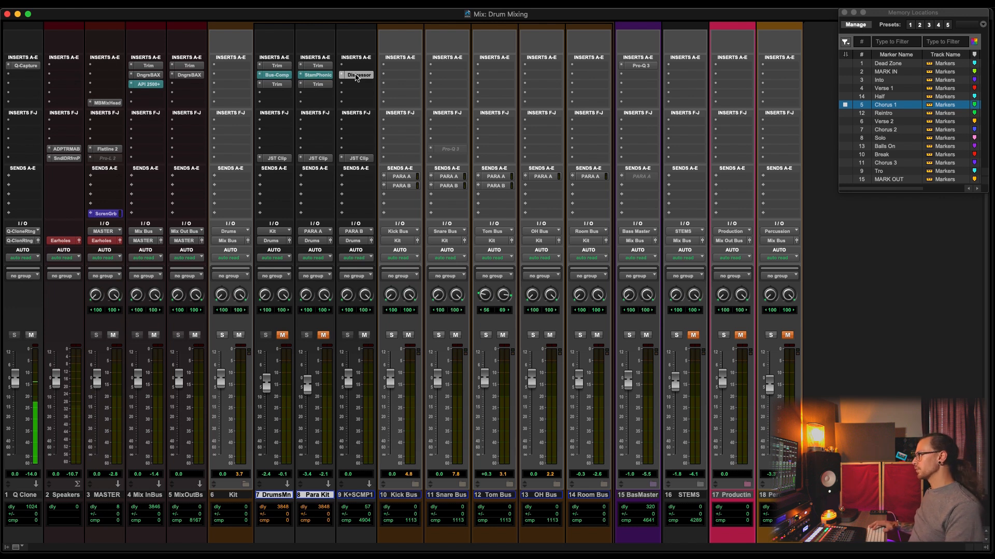
Open the Distressor on K+SCMP1 and, with DrumsMn and Para Kit muted, dial in its input, attack and release during playback
click(357, 76)
drag(527, 279, 534, 137)
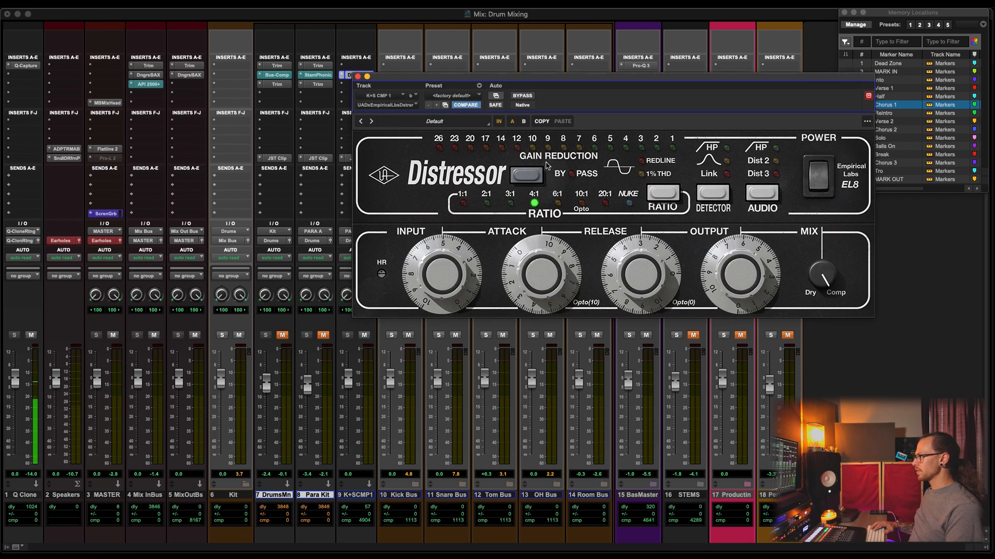
drag(623, 266, 633, 325)
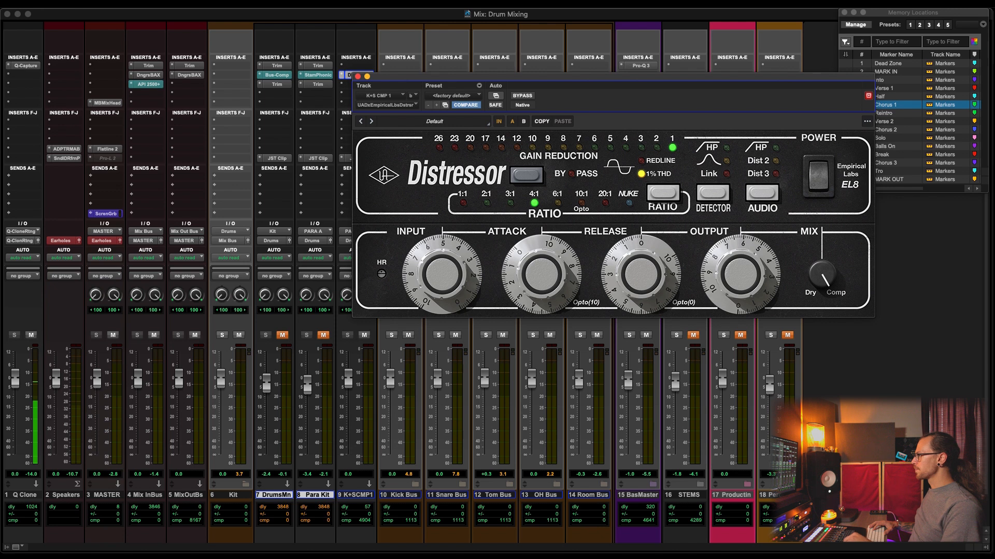
key(space)
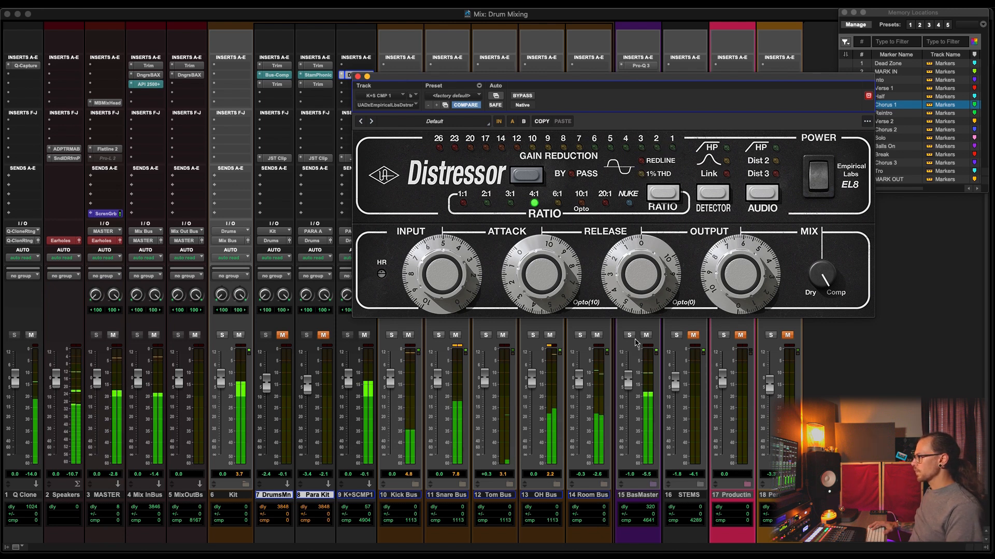
drag(442, 274, 441, 255)
drag(542, 257, 530, 309)
mouse_move(632, 284)
mouse_down()
mouse_move(632, 258)
mouse_move(632, 268)
mouse_up()
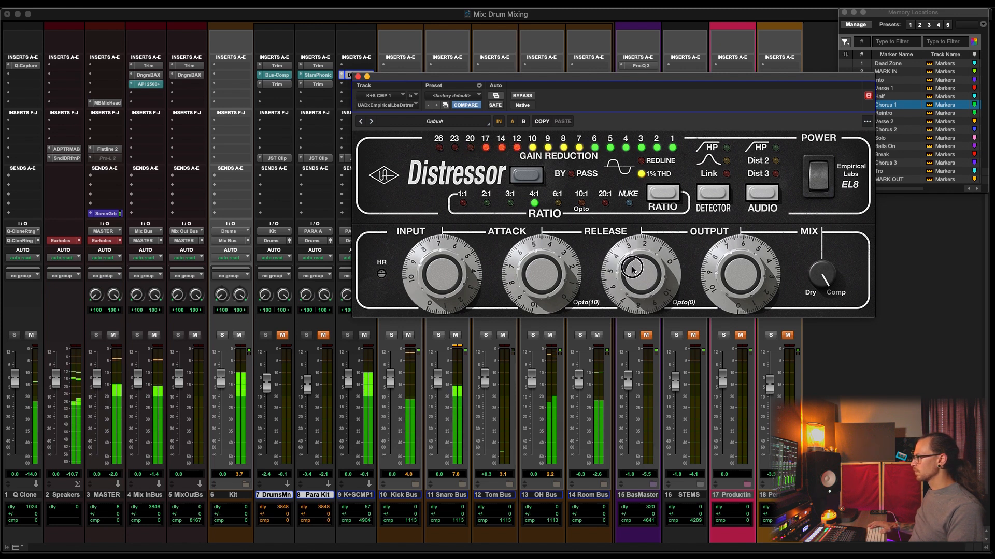
mouse_move(632, 268)
mouse_down()
mouse_move(633, 249)
mouse_move(635, 262)
mouse_up()
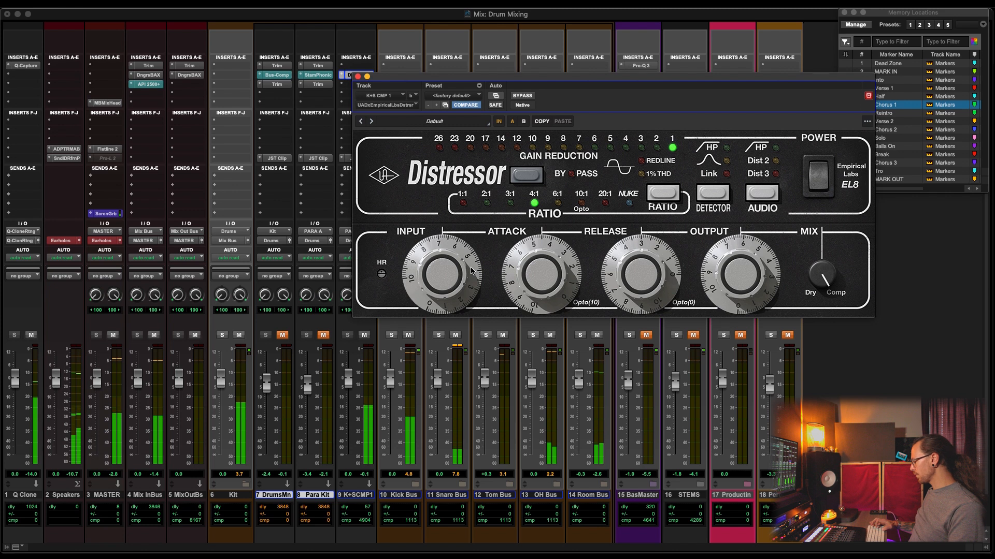
drag(443, 275, 441, 291)
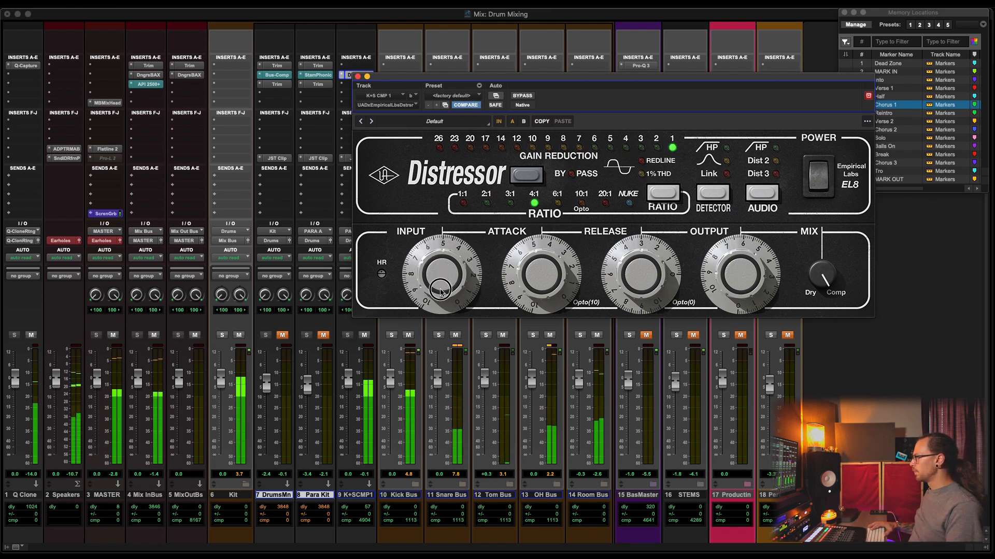
Adjust the Distressor's output while comparing it powered off and on, leave it on, and close the plug-in window
click(818, 187)
mouse_move(744, 264)
mouse_down()
mouse_move(746, 247)
mouse_move(735, 279)
mouse_up()
click(818, 176)
click(818, 181)
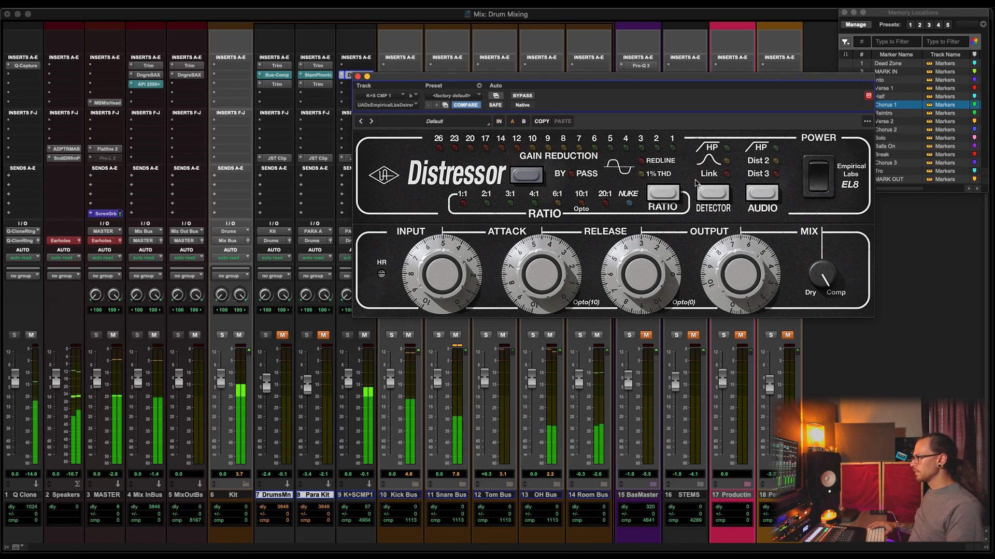
click(818, 176)
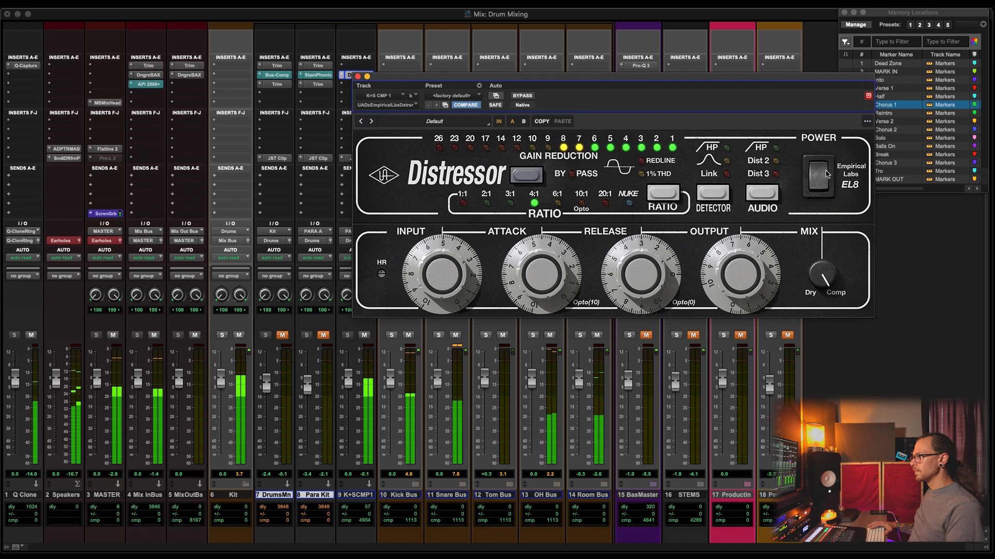
click(358, 77)
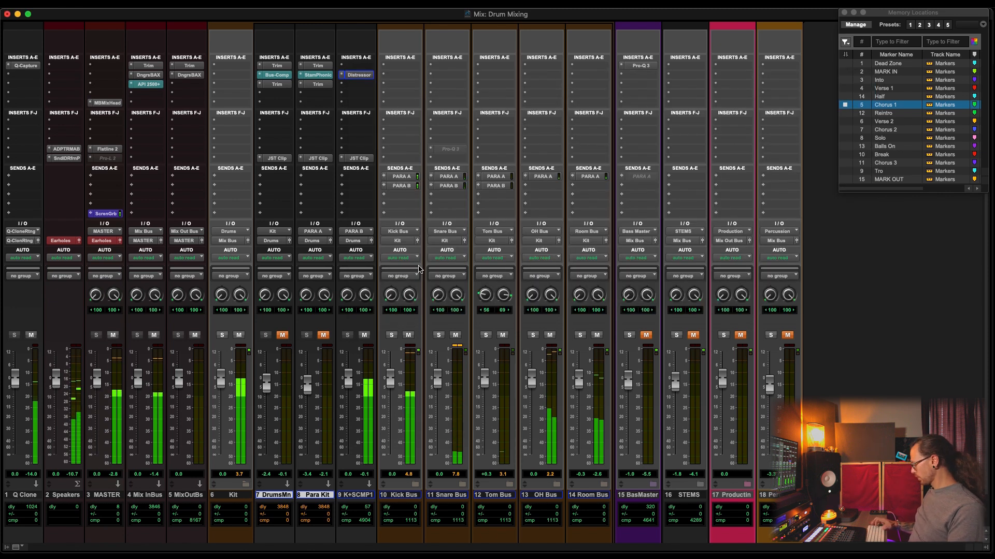
Lower K+SCMP1 to -∞, unmute DrumsMn, Para Kit and BasMaster, and raise K+SCMP1 to about -18.6 dB during playback
key(space)
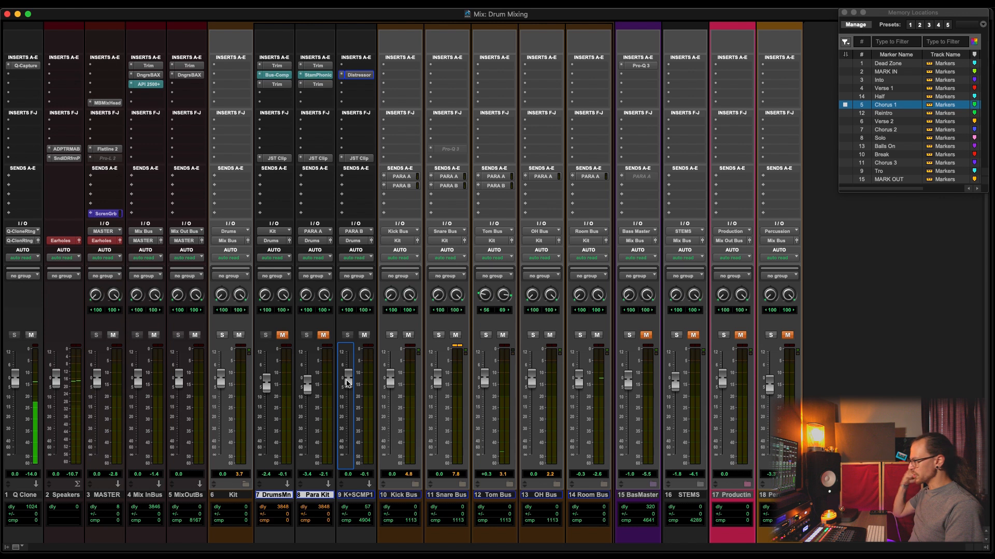
drag(346, 381, 362, 510)
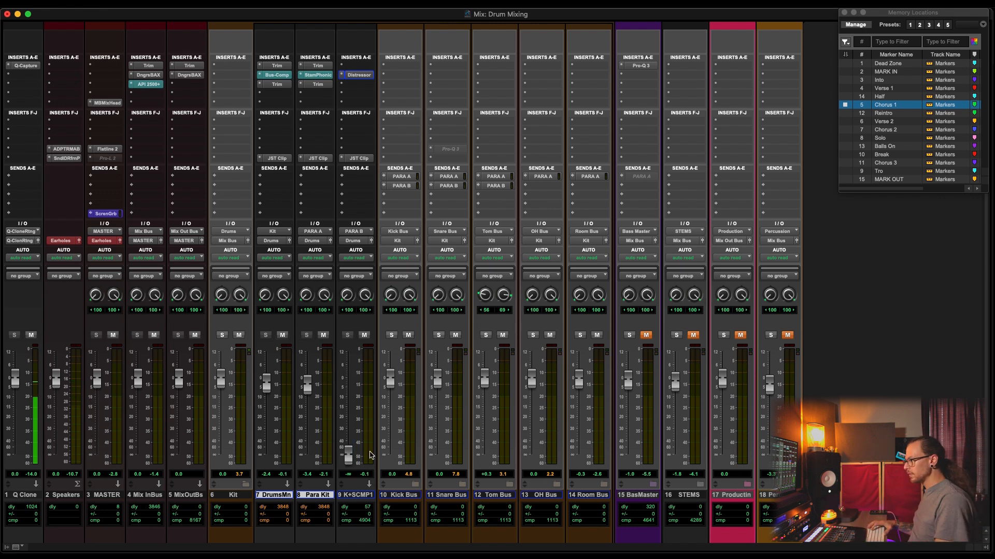
key(space)
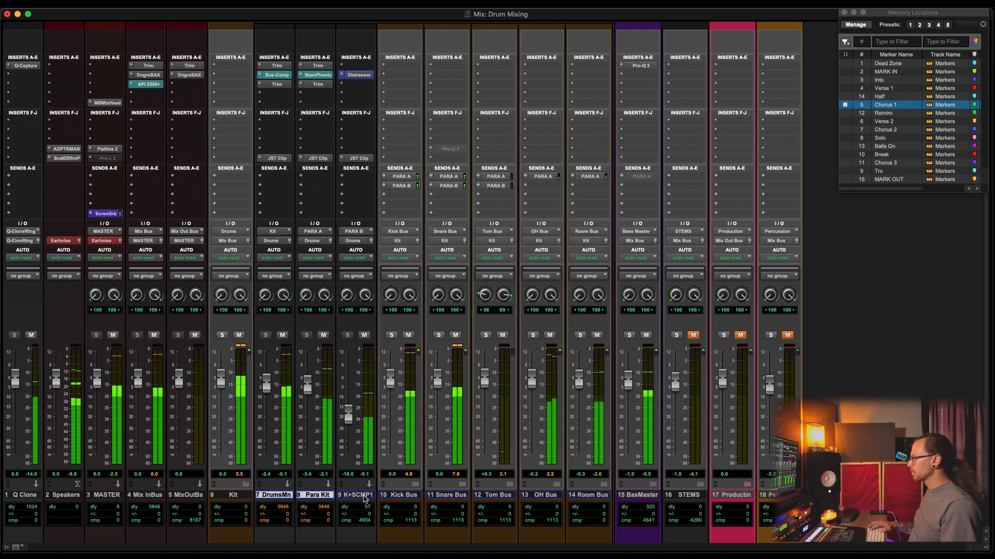
Select DrumsMn, Para Kit and K+SCMP1, compare playback with their compressor inserts bypassed and active, and stop playback
click(364, 497)
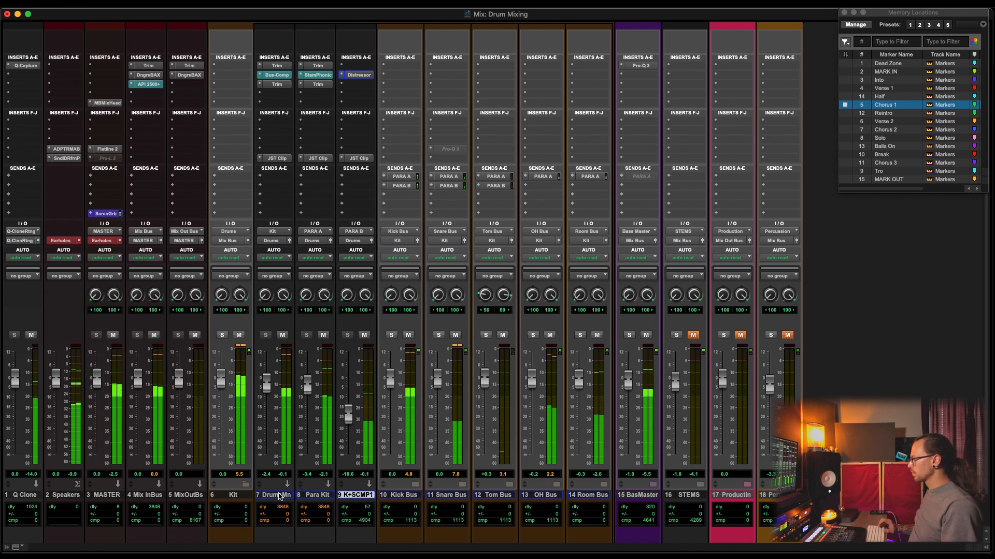
ctrl+super+click(315, 75)
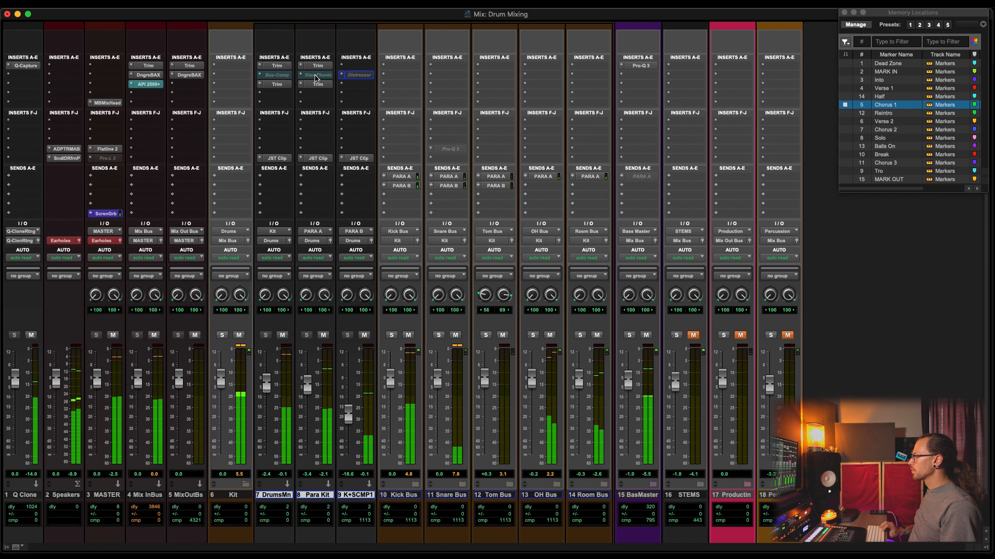
ctrl+super+click(315, 77)
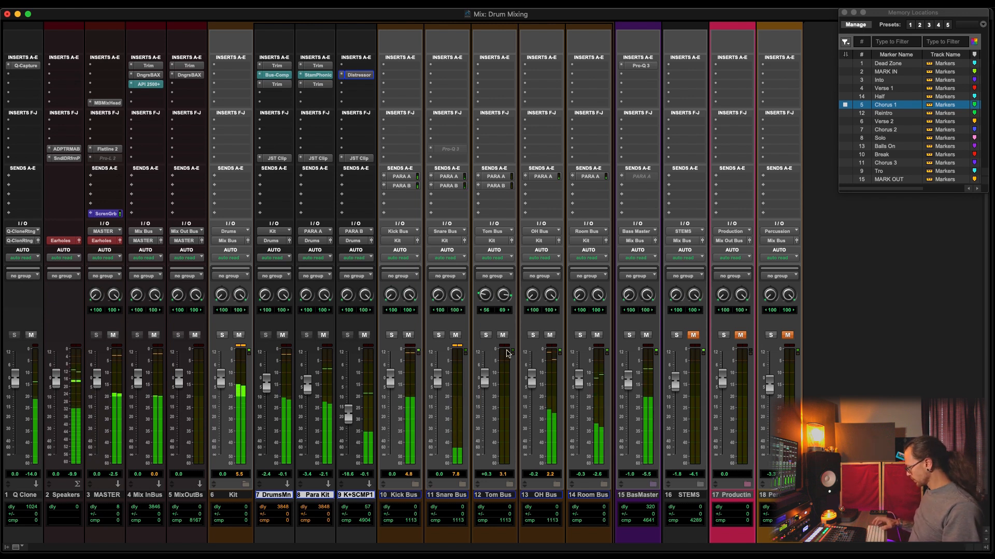
key(space)
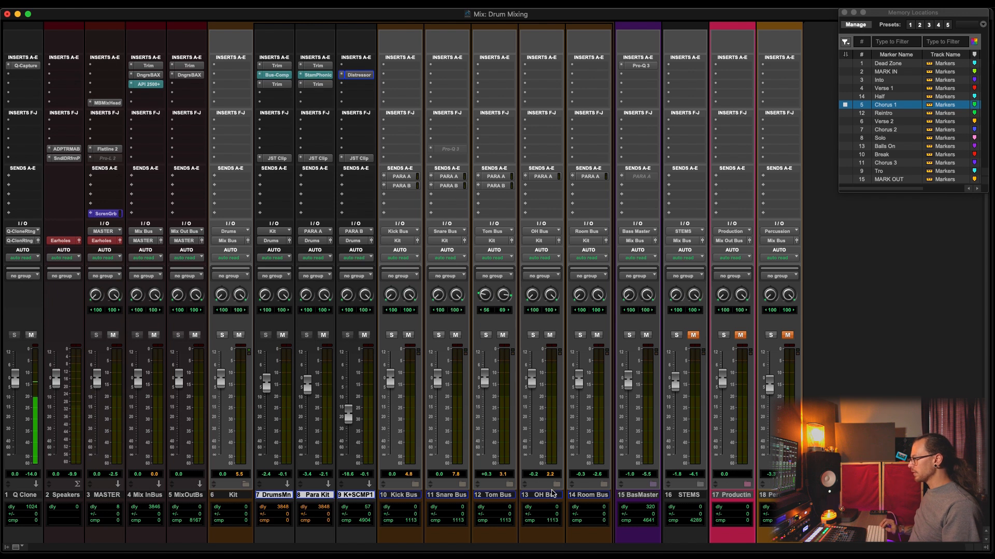
Expand the drum folders and, during playback, set FWCNC to about +0.4 dB, SnrSp_1 to +7.7 dB and SnrUC01 to -5.2 dB
alt+click(557, 485)
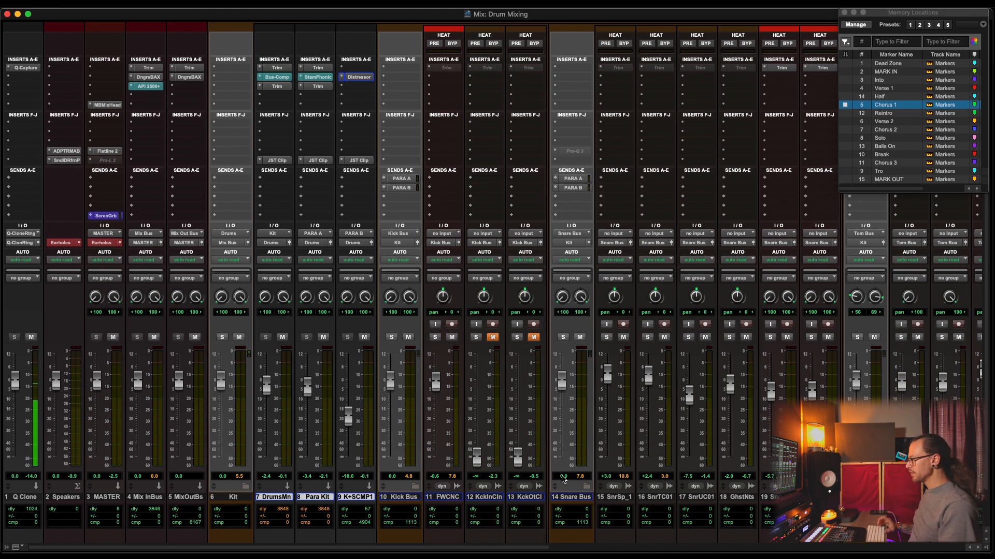
scroll(570, 478, right, 3)
scroll(574, 479, right, 10)
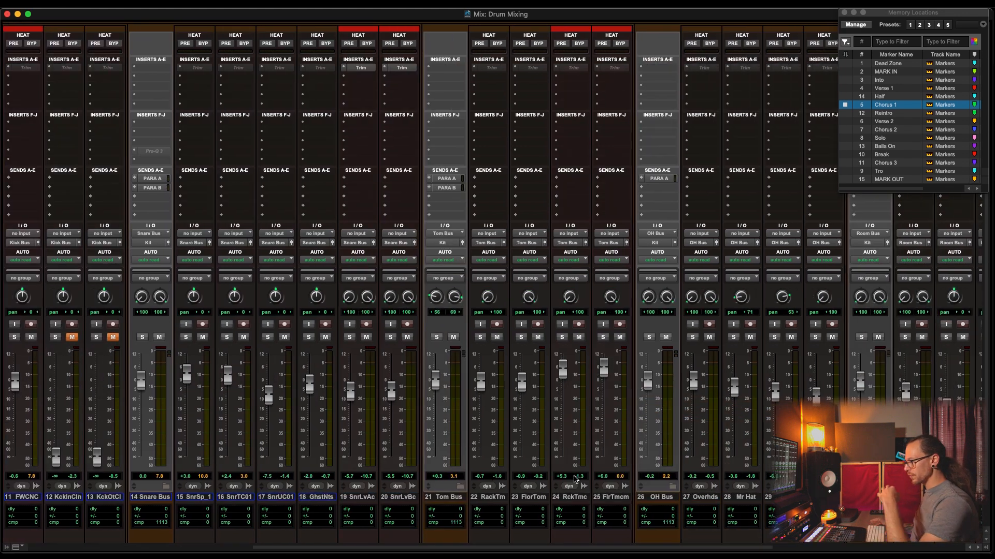
scroll(574, 479, right, 1)
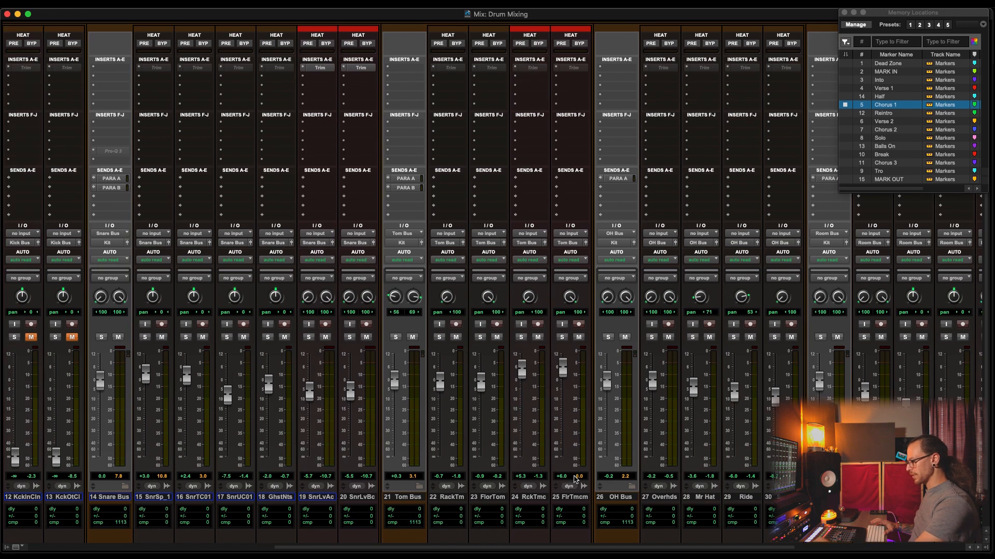
key(space)
scroll(574, 480, left, 3)
scroll(574, 479, right, 3)
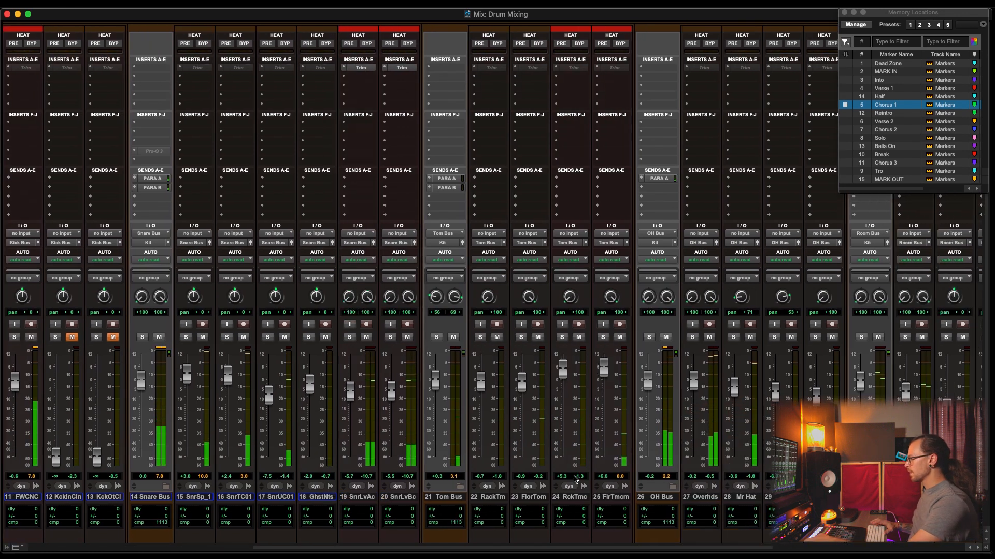
scroll(574, 479, left, 2)
scroll(574, 478, right, 1)
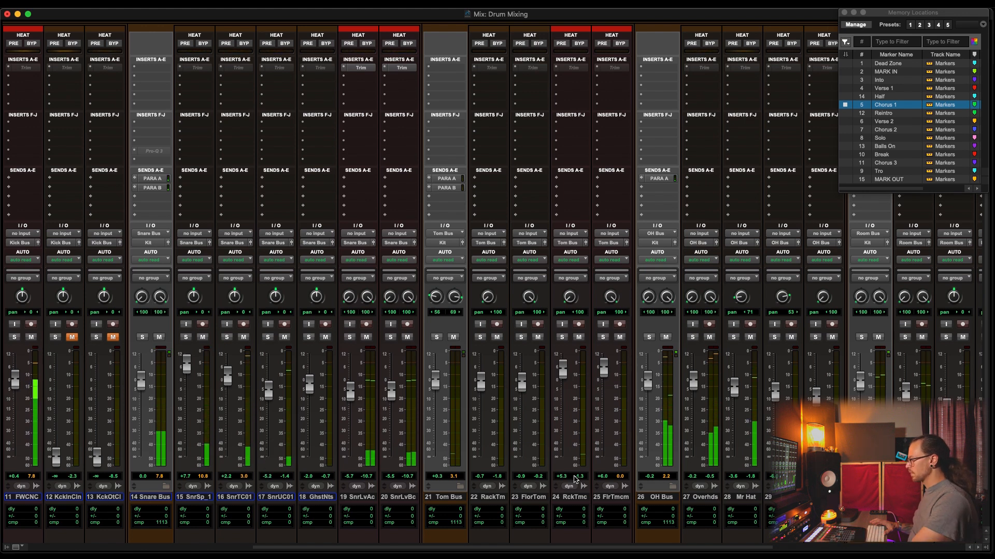
Raise SterRms to about -5.1 dB, MonCrsh to -10.7 dB and Fat Mic to -17.8 dB, collapse the drum folders and stop playback
scroll(575, 479, right, 2)
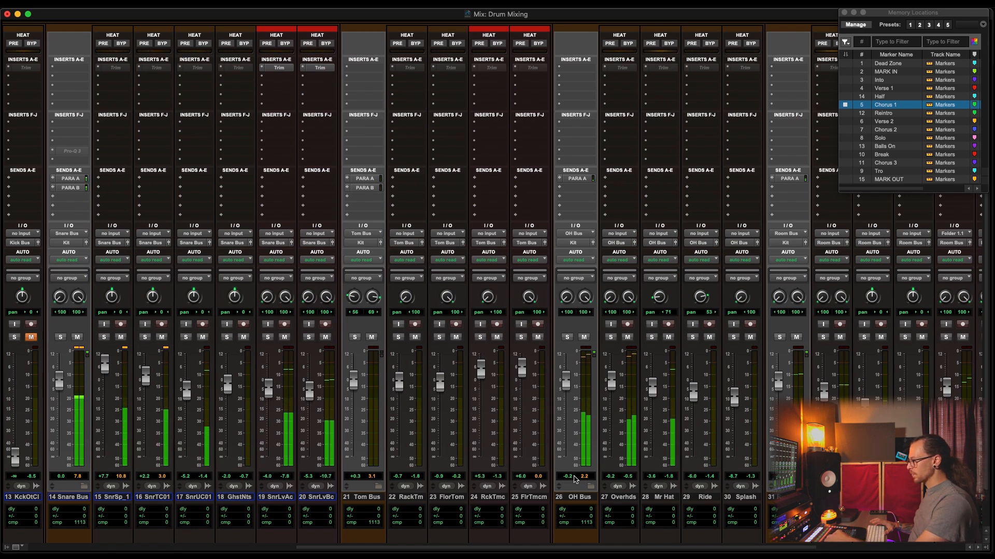
scroll(575, 479, right, 7)
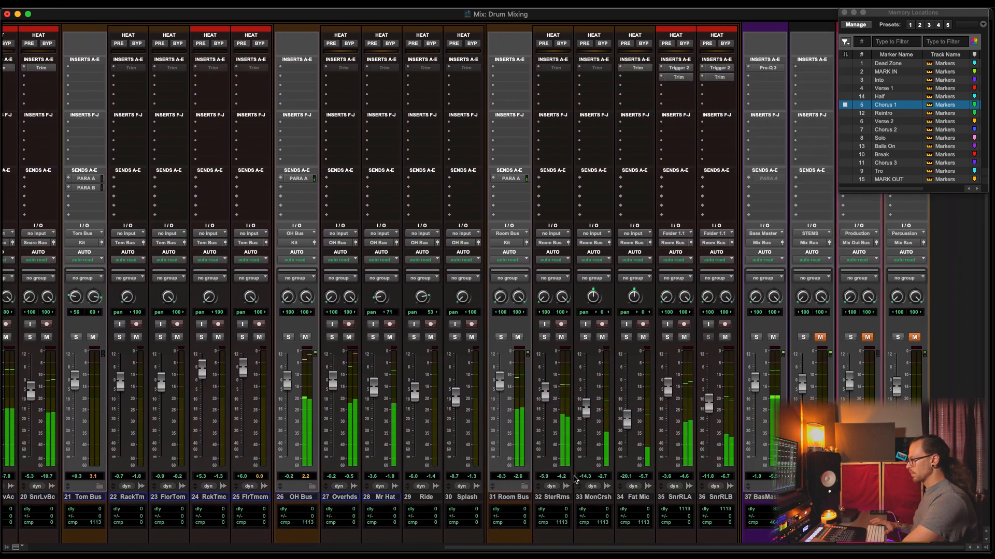
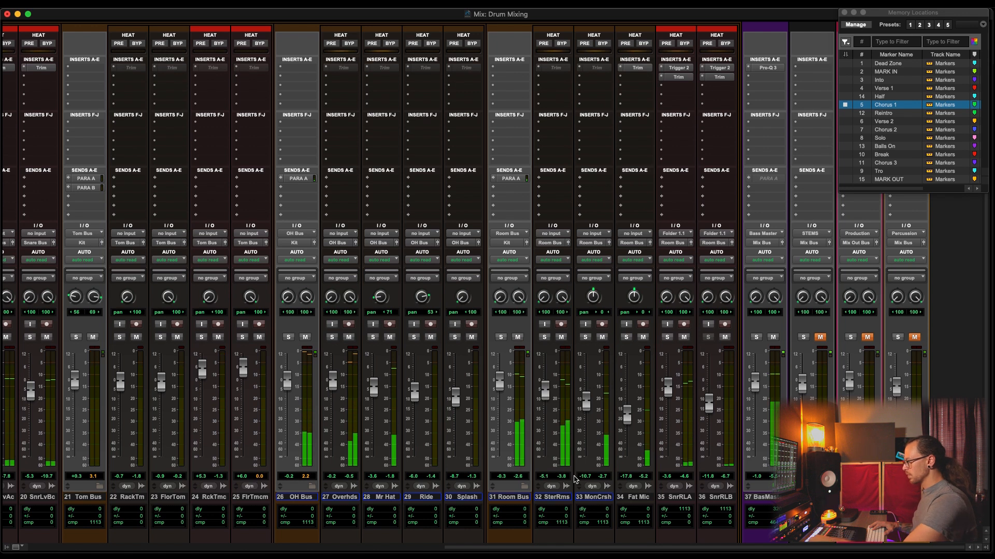
scroll(323, 506, left, 6)
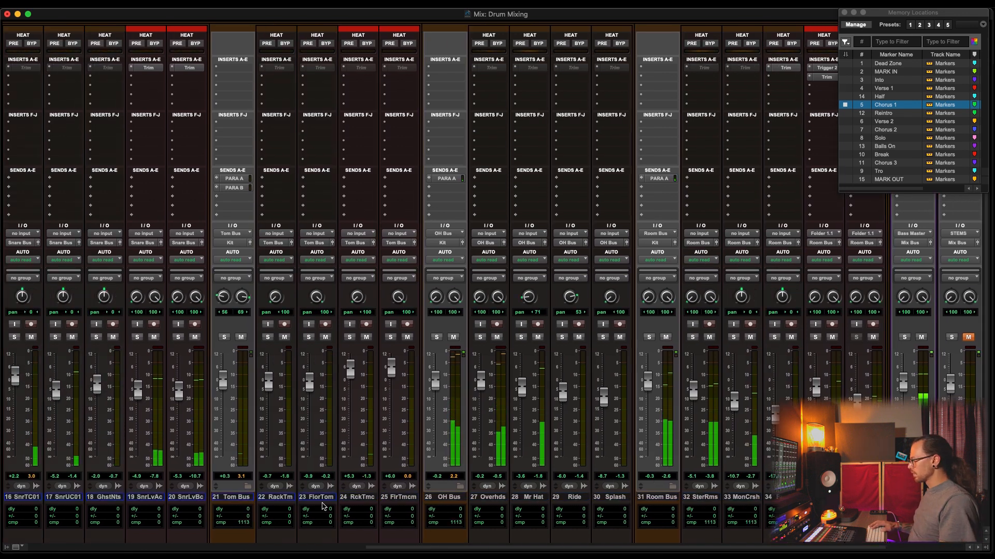
scroll(247, 489, left, 15)
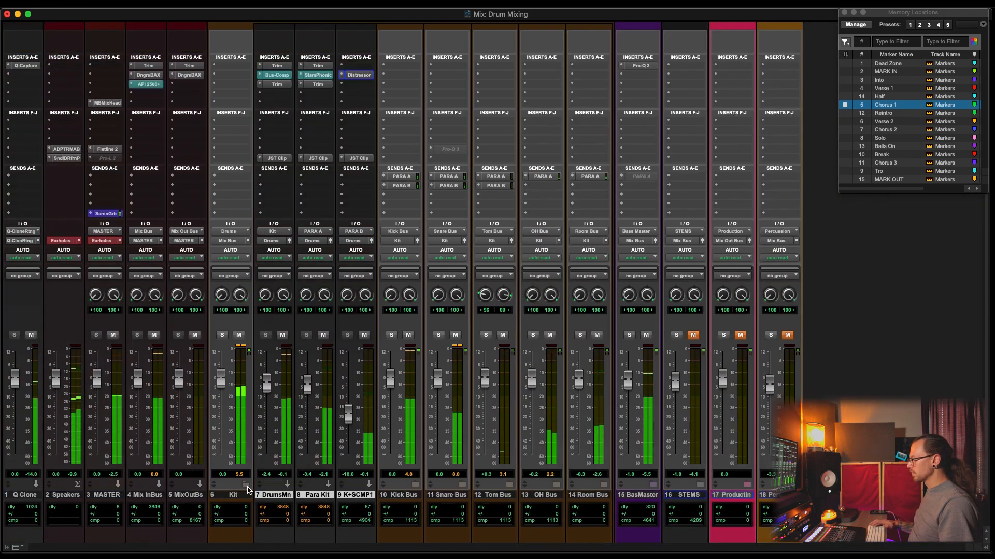
key(space)
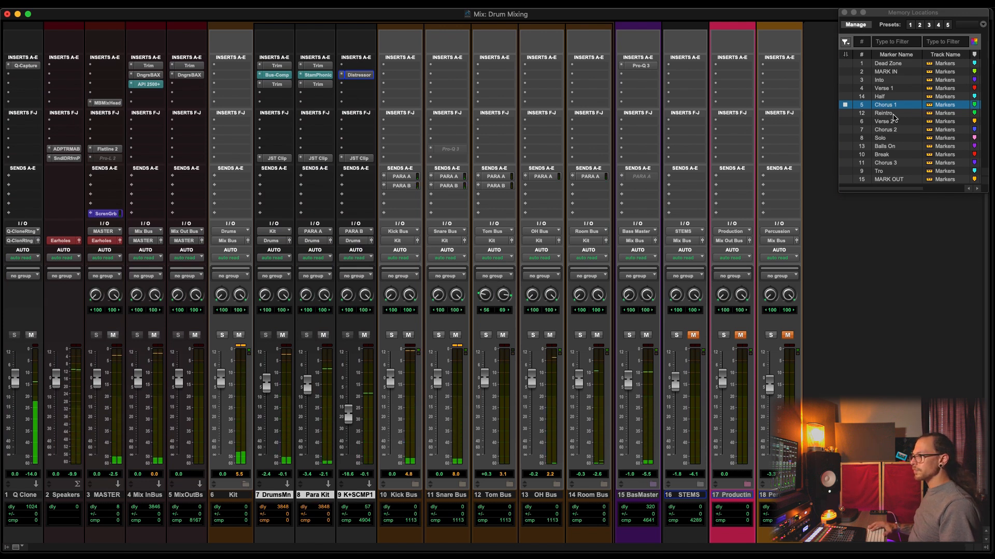
Play from the Reintro marker and lower BasMaster to about -1.7 dB against the drums
click(892, 114)
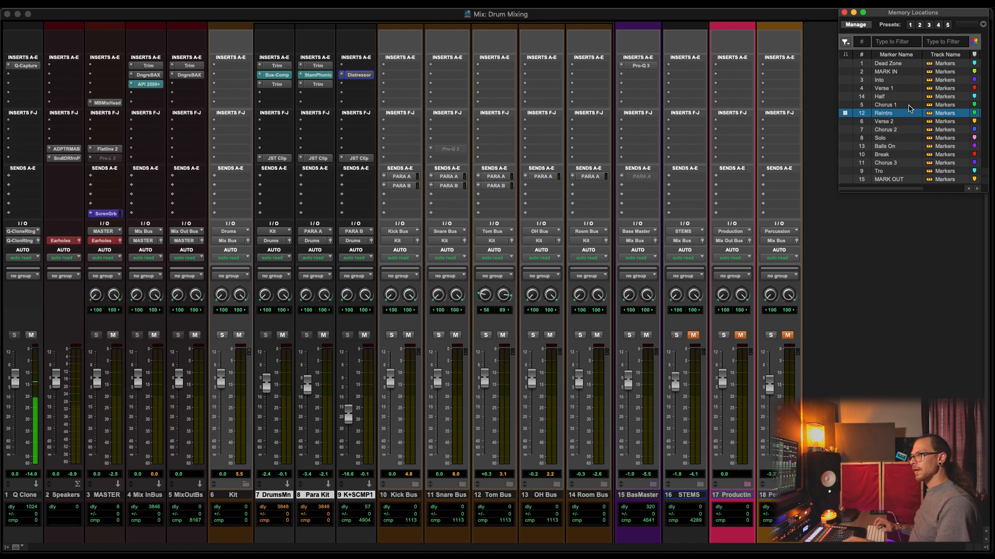
key(space)
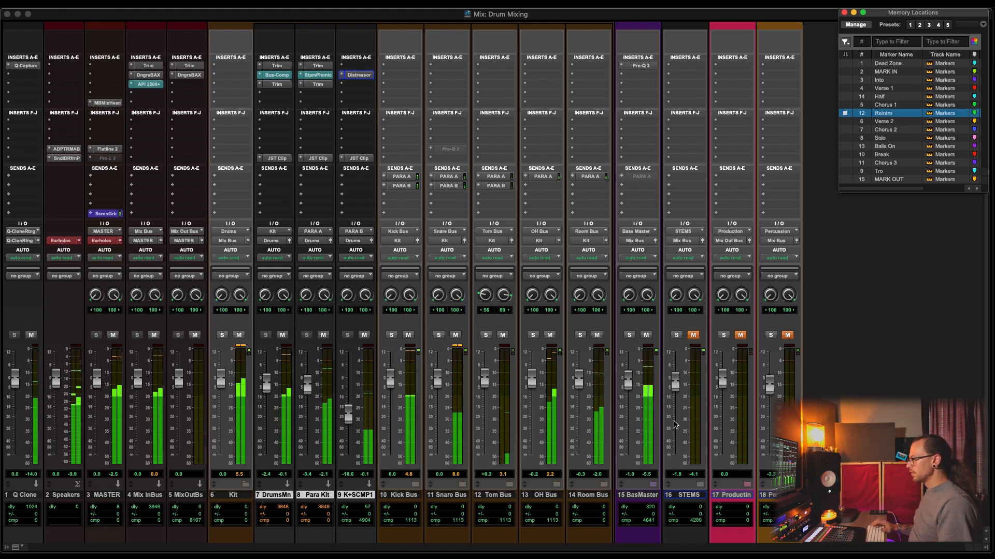
click(642, 496)
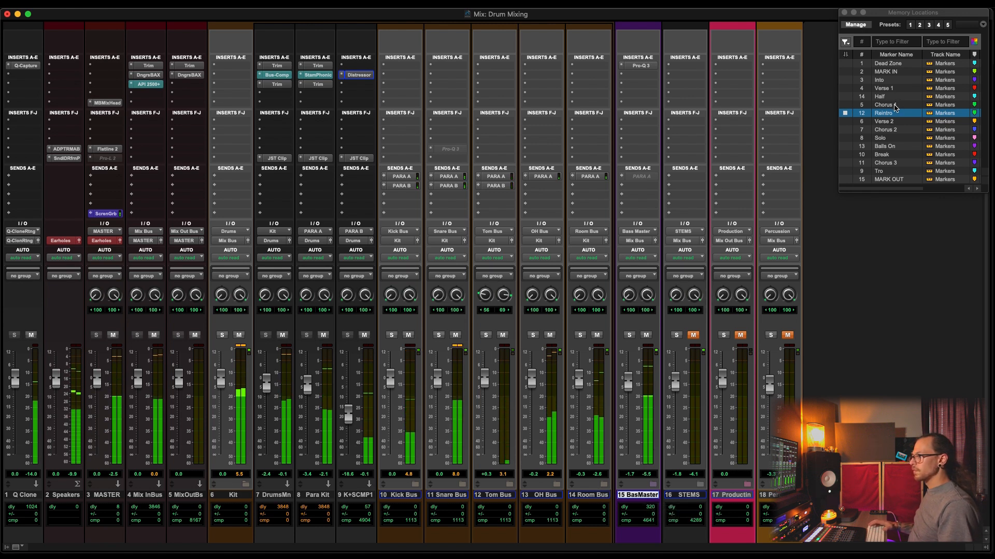
Play from Chorus 1, audition Room Bus in solo, and set Room Bus to about -3.1 dB and Snare Bus to about +0.4 dB
click(895, 106)
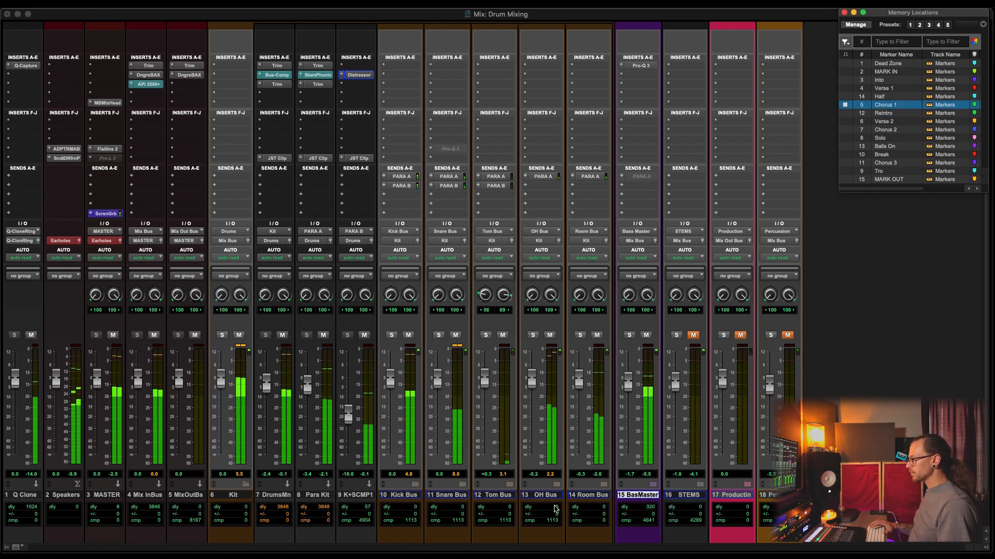
click(577, 343)
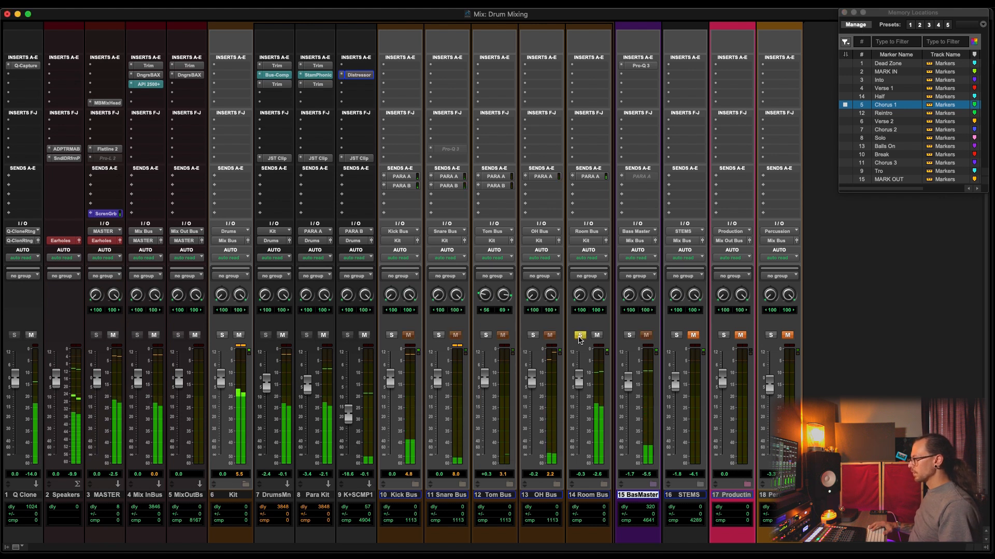
click(597, 336)
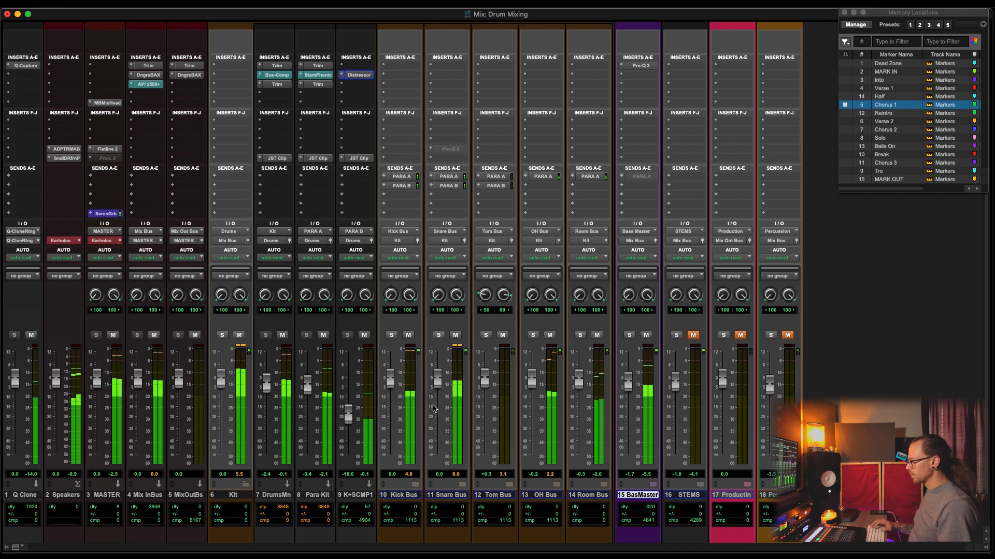
click(458, 496)
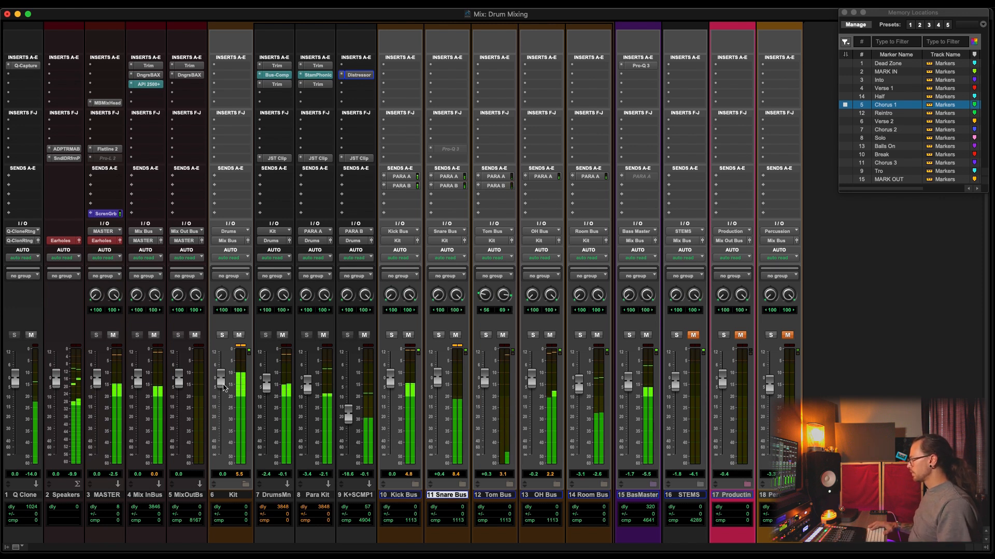
Balance the drums against the bass by lowering Kit to about -1.1 dB and BasMaster to about -3.0 dB
drag(223, 382, 222, 382)
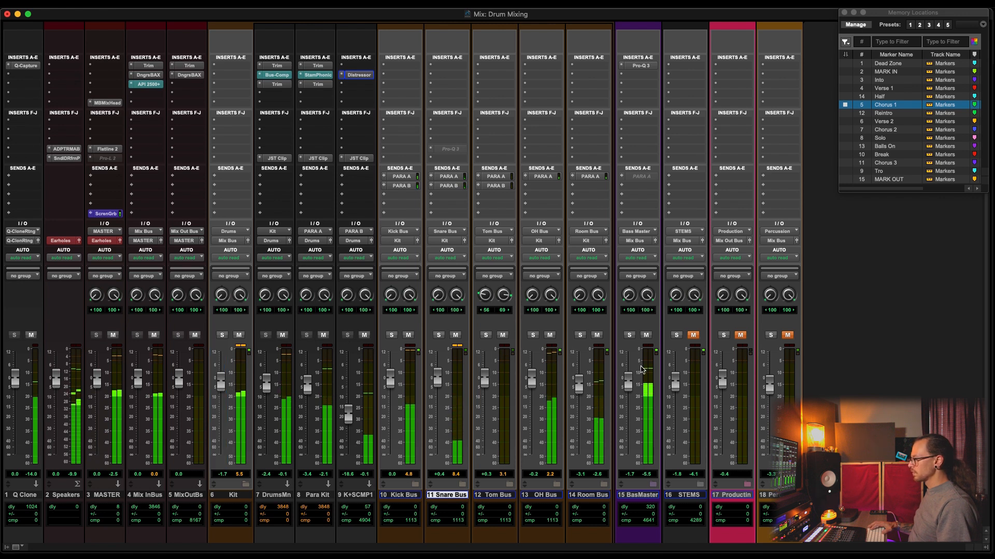
drag(628, 381, 631, 383)
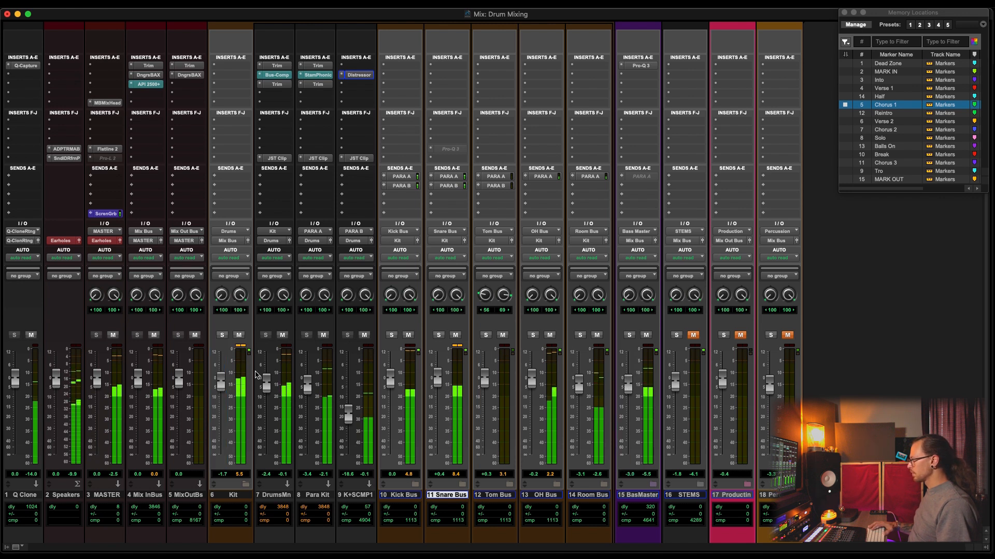
drag(220, 386, 220, 384)
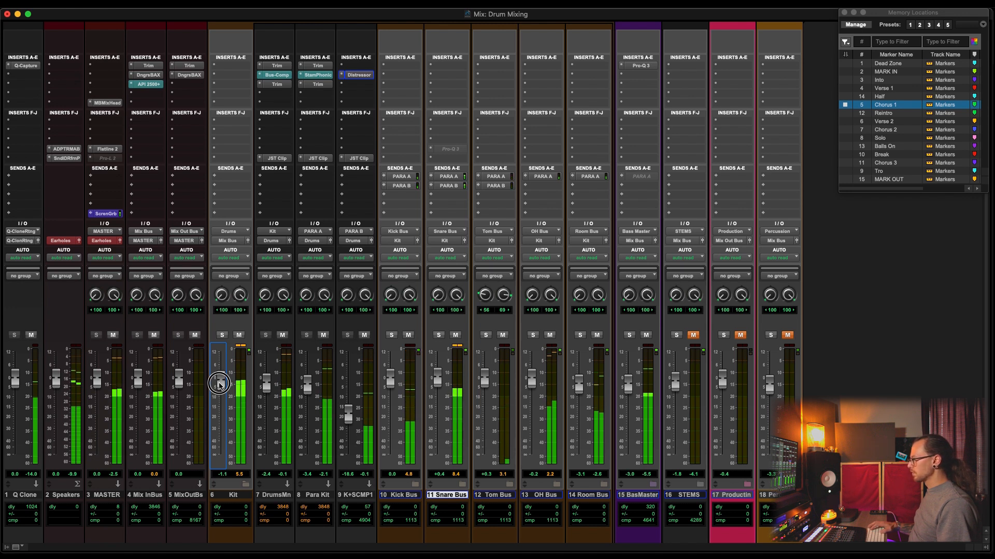
drag(219, 384, 219, 384)
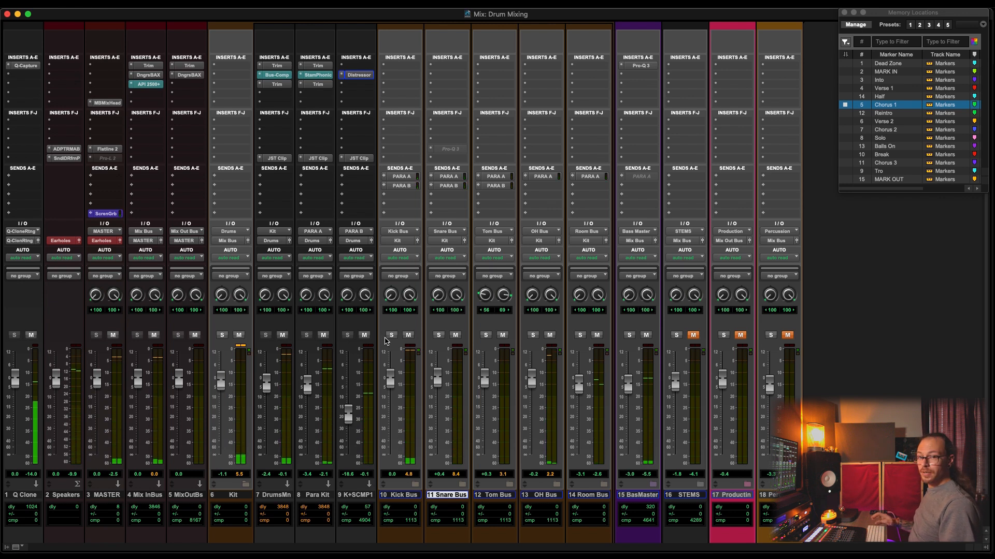
Lower STEMS to -∞, unmute it, and bring it up to 0.0 dB while playing from the Chorus 1 marker
drag(678, 389, 676, 462)
click(679, 496)
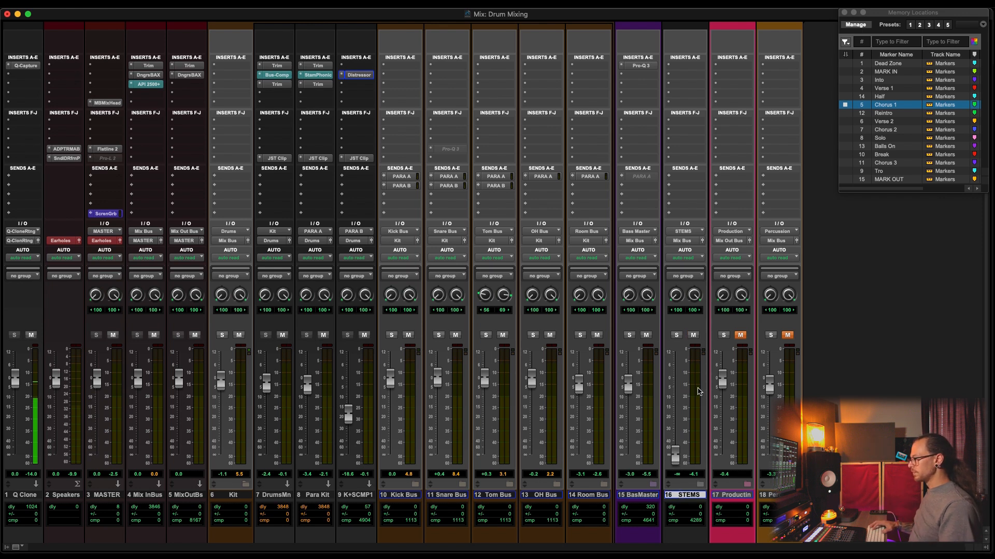
click(887, 91)
click(880, 106)
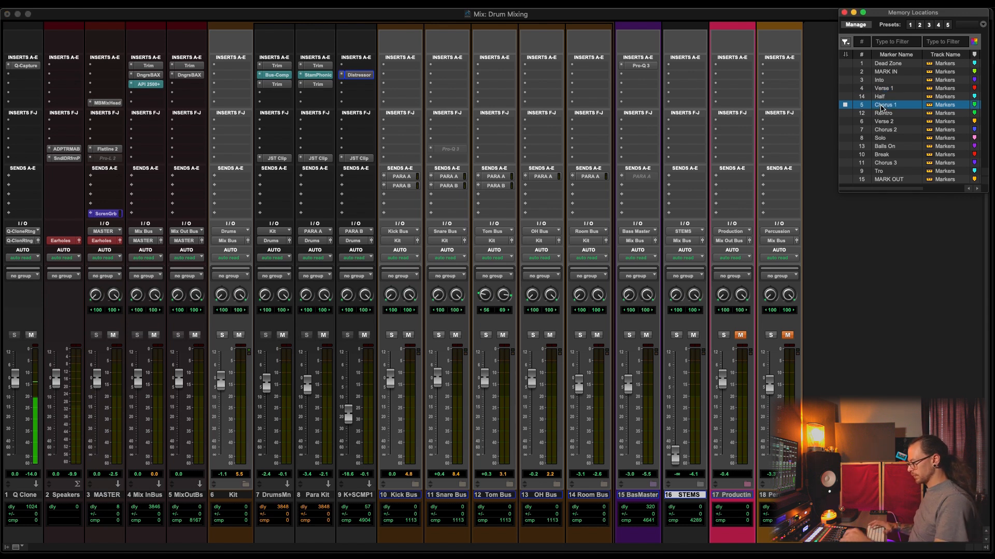
key(space)
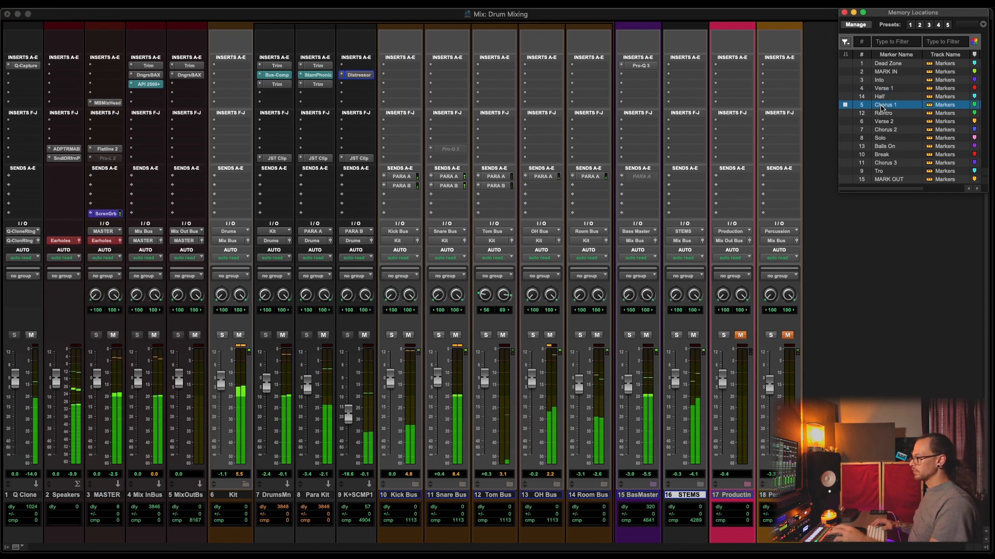
Expand the STEMS folder, mute the 04 stem and raise BasMaster to about -0.3 dB during playback
click(702, 485)
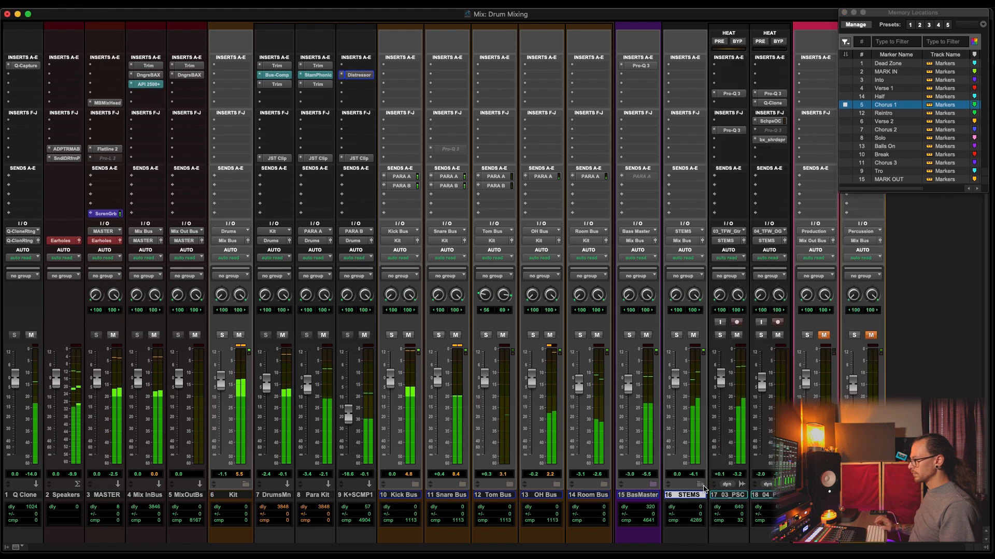
click(728, 494)
click(777, 335)
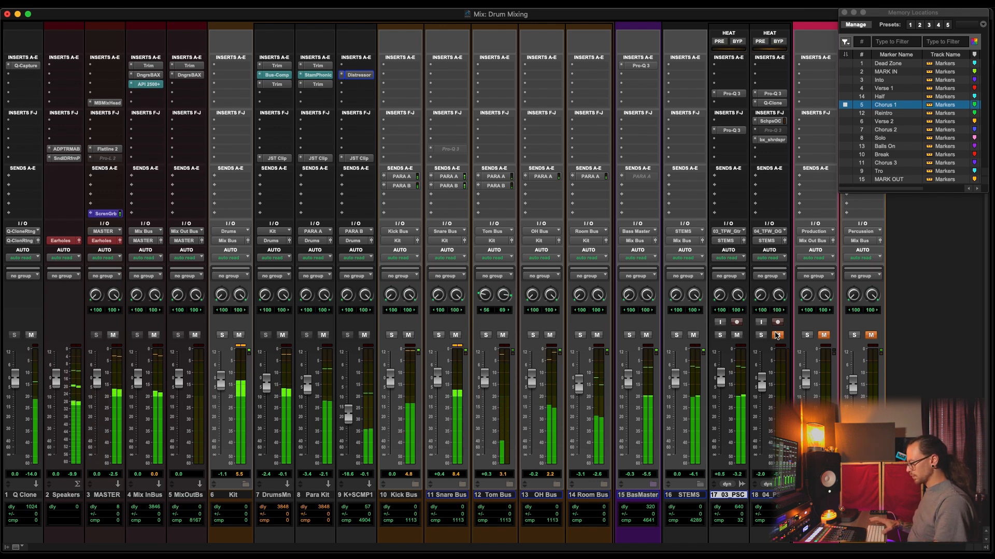
Play from Verse 1 with the 04 stem unmuted, raising it from -∞ to about -1.7 dB and BasMaster to about +0.8 dB
key(space)
click(887, 89)
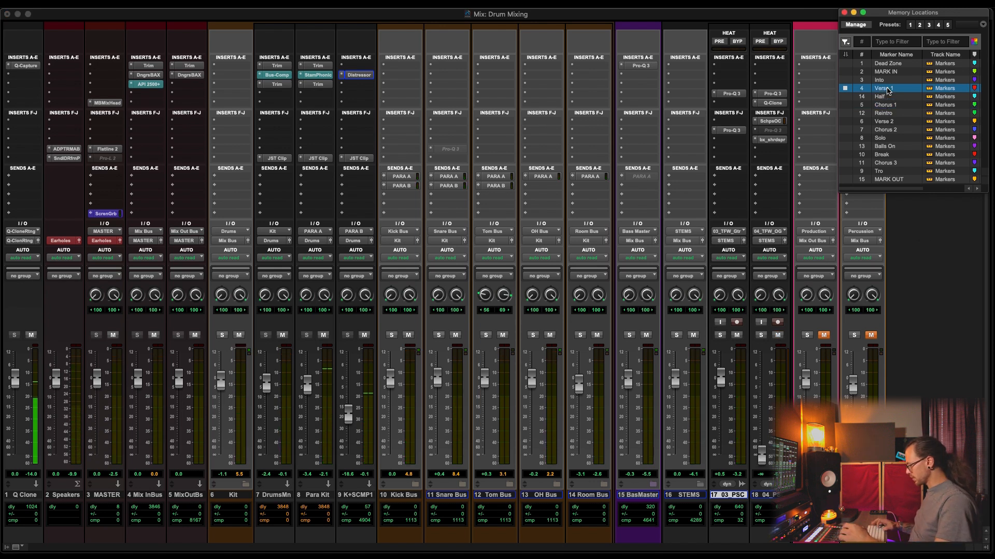
key(space)
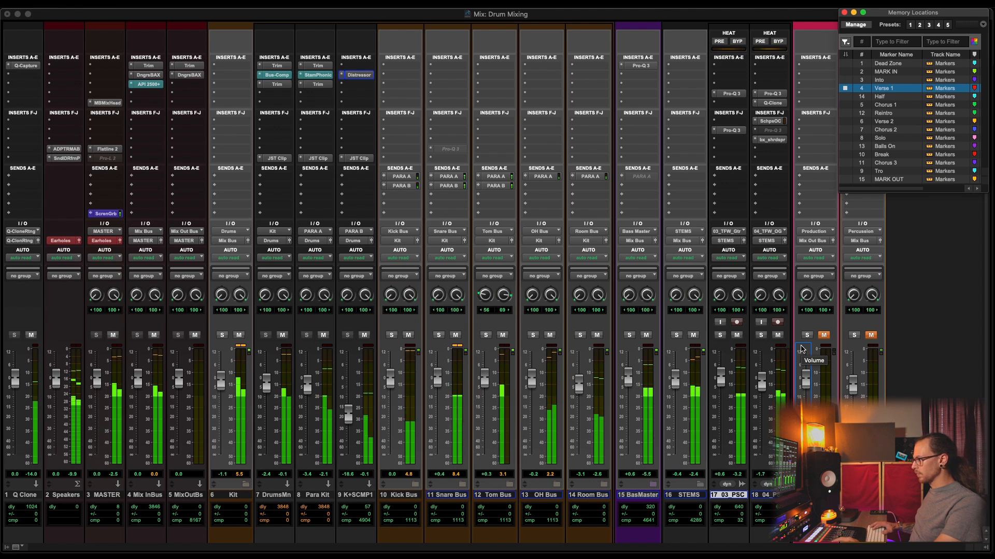
key(space)
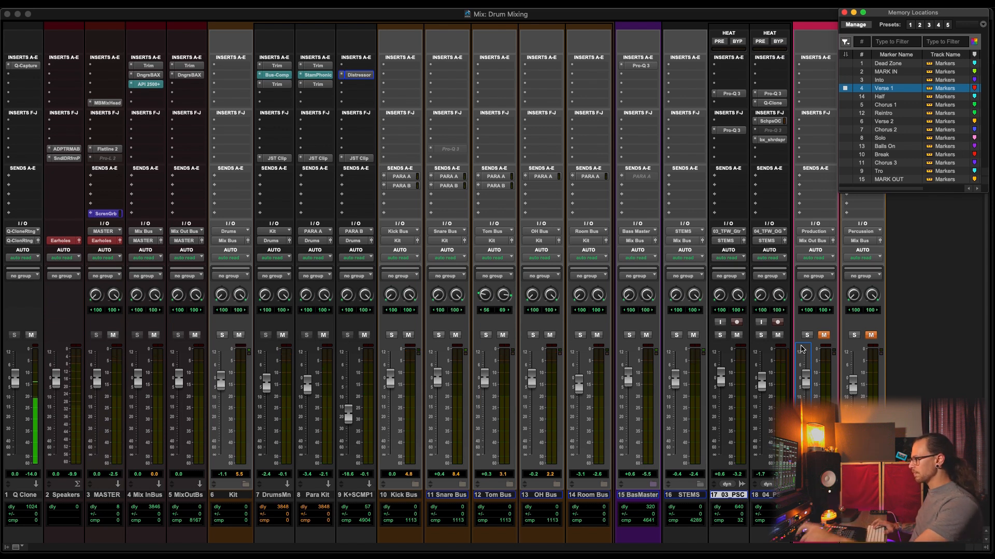
key(space)
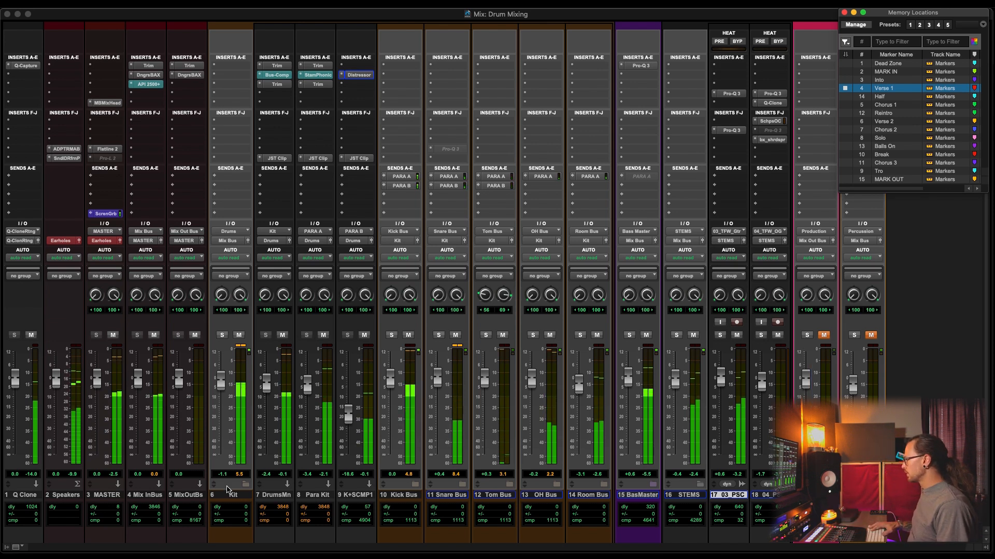
Lower the gain of the first Trim on DrumsMn, copy that Trim to Para Kit, and raise Kit to about +0.3 dB during playback
click(233, 495)
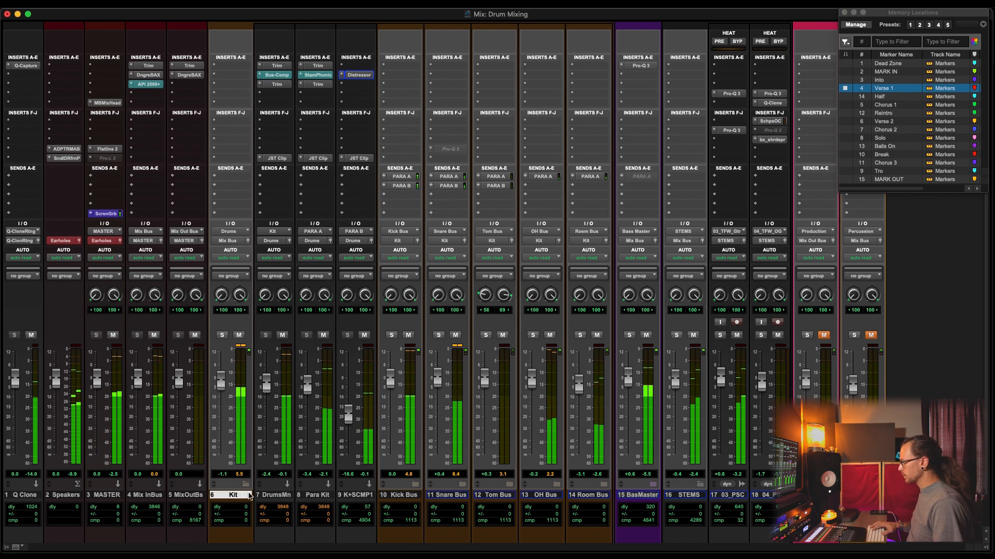
click(277, 65)
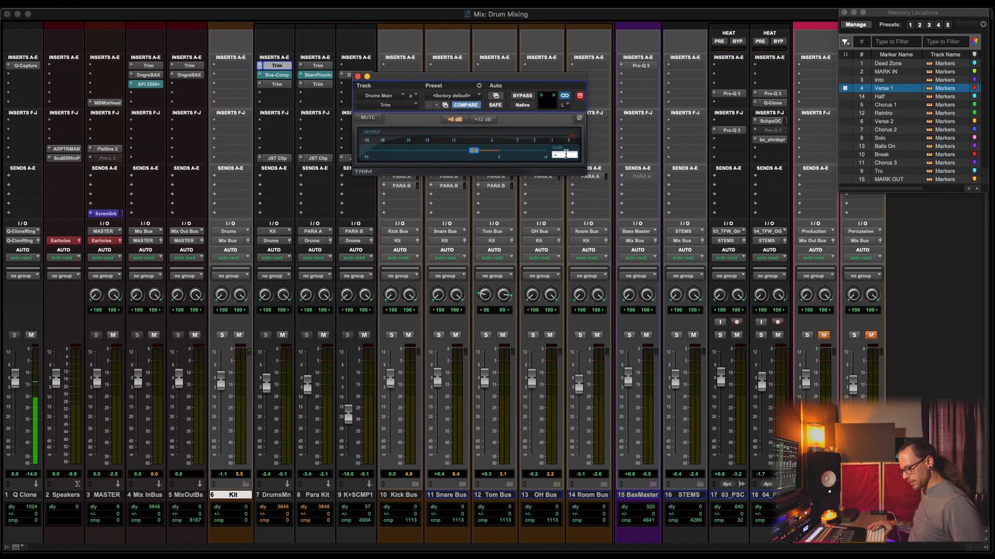
drag(280, 67, 314, 68)
click(358, 77)
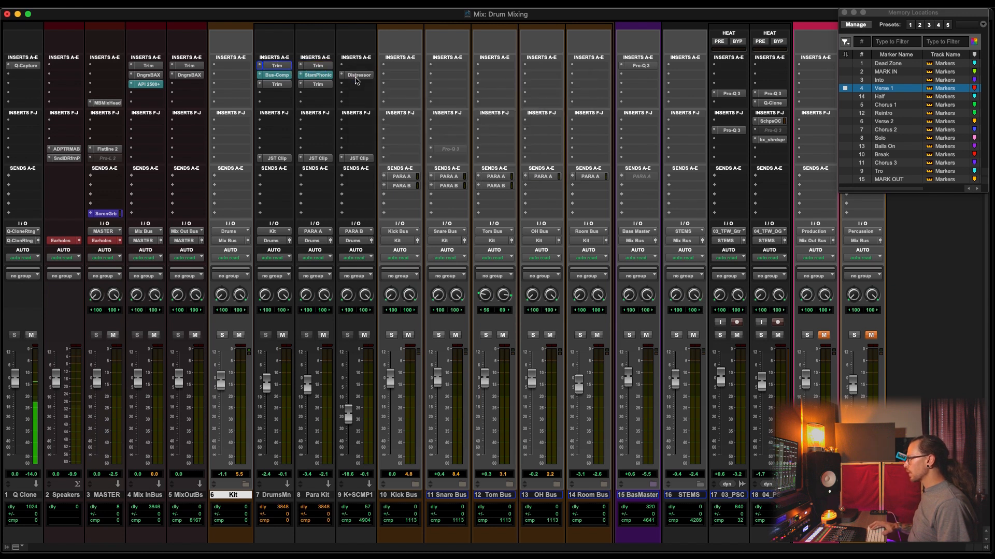
key(space)
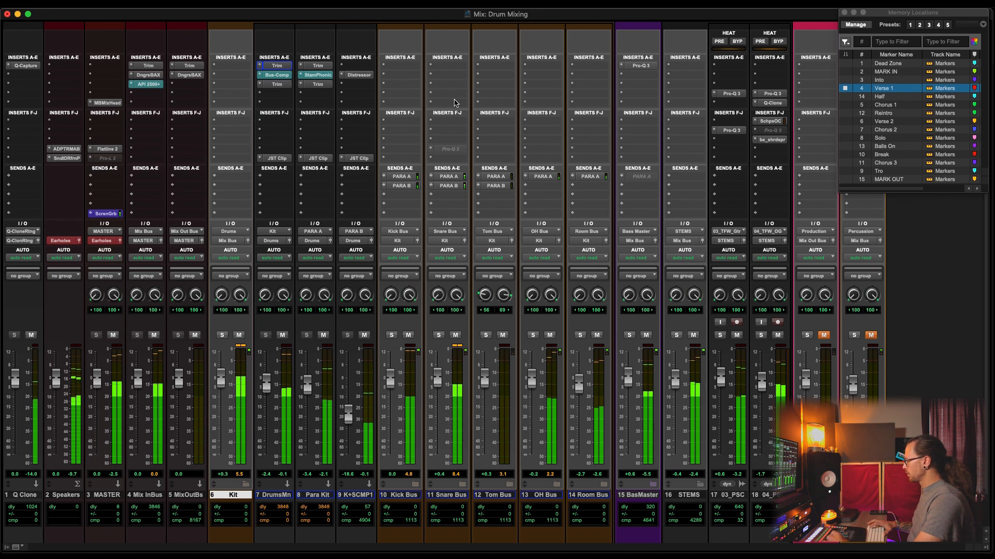
Expand Room Bus, raise SnrRLA to about -1.1 dB together with SnrRLB to about -6.8 dB, and collapse the folder
click(604, 484)
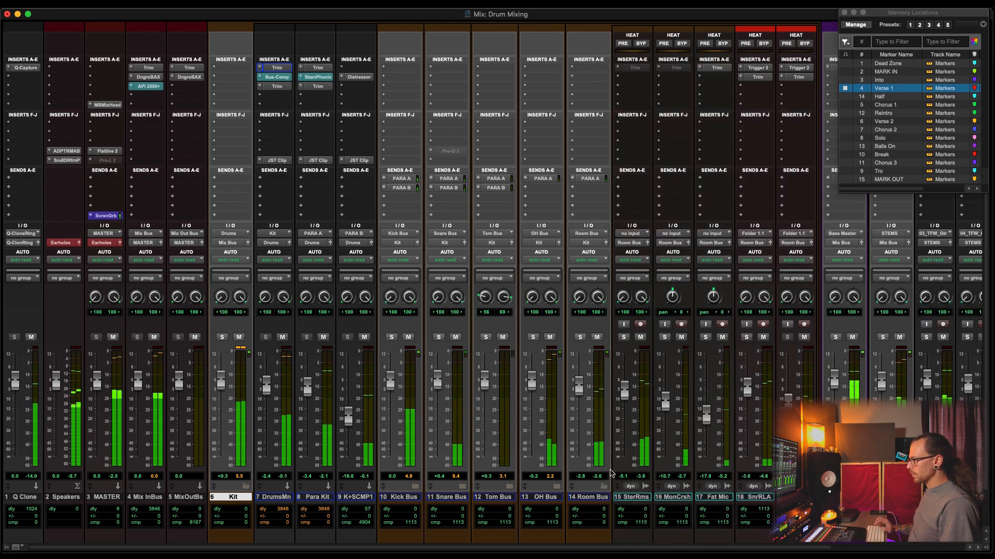
scroll(604, 455, right, 4)
click(596, 497)
shift+click(635, 496)
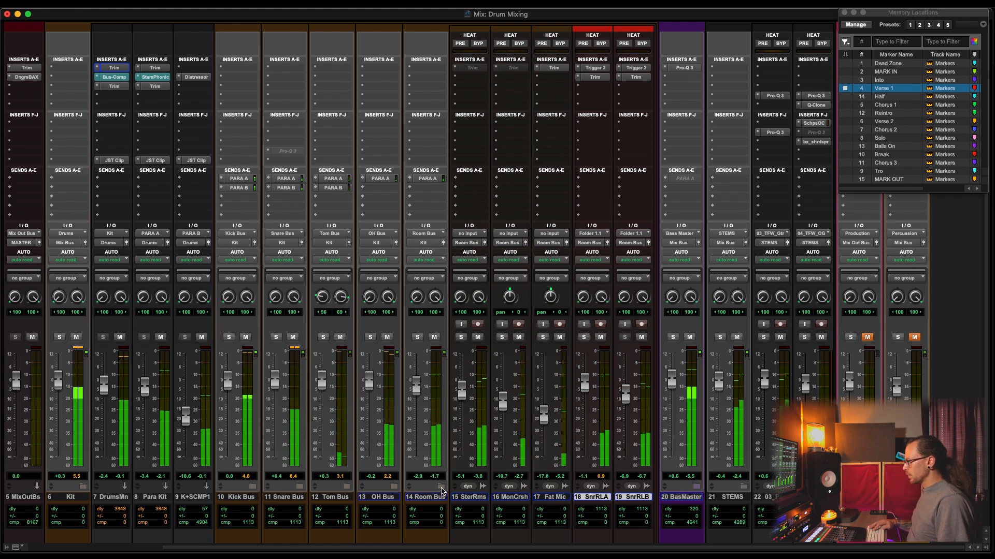
click(441, 486)
Unmute Production at about +0.9 dB and lower the 04 stem to about -2.2 dB while playing, and stop playback
click(823, 336)
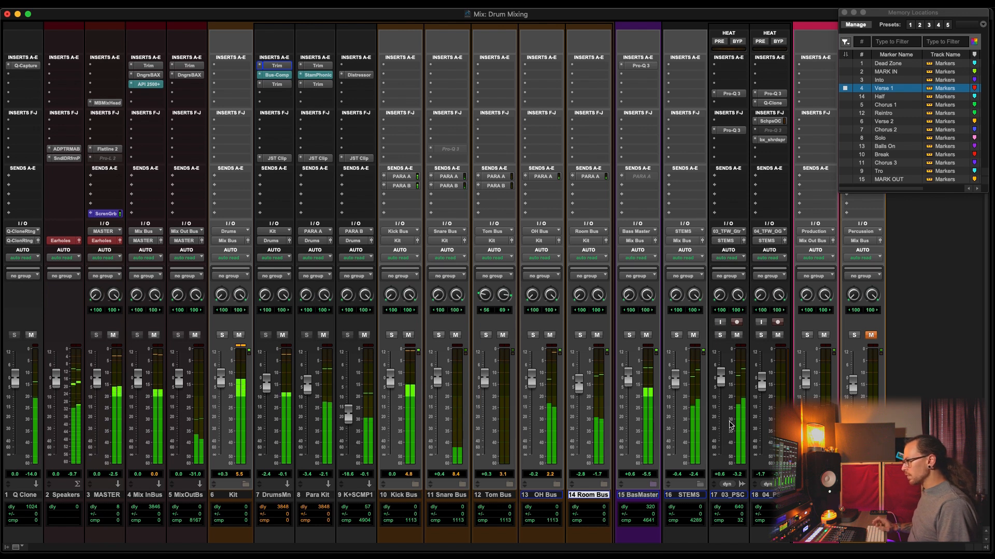
click(807, 377)
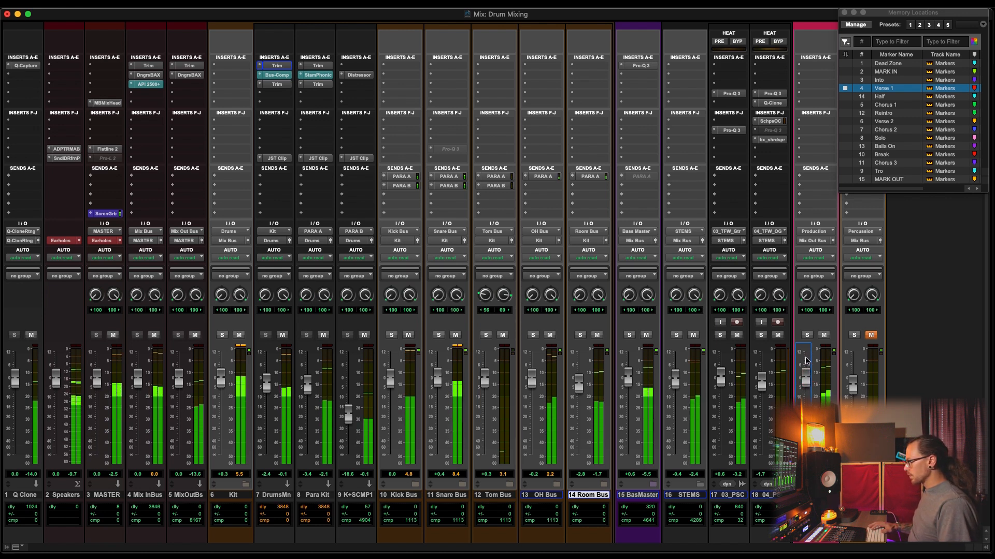
click(804, 377)
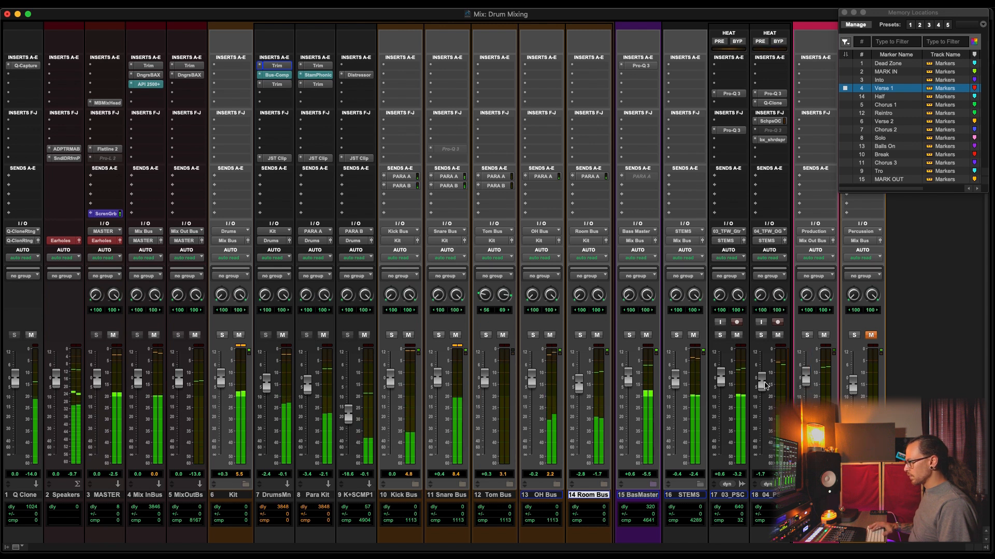
click(759, 386)
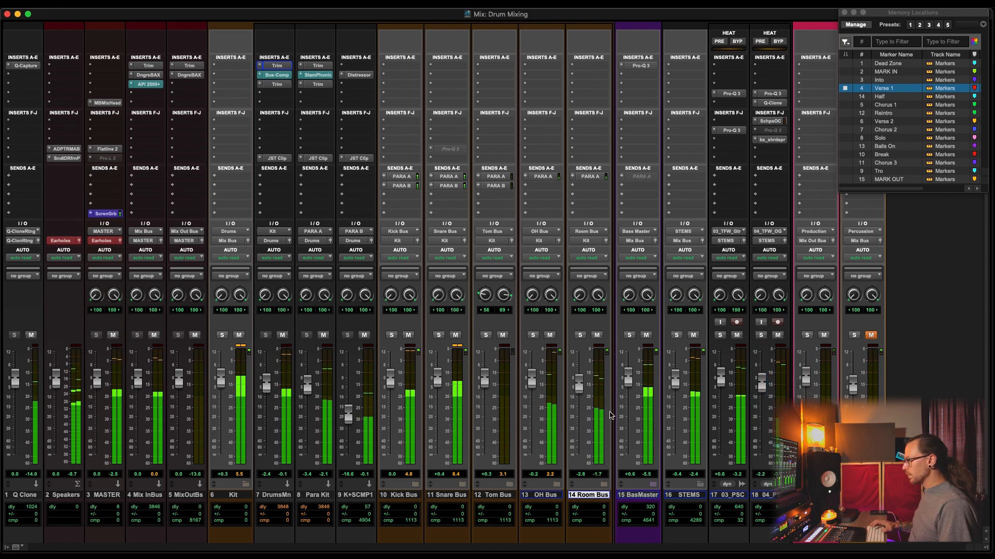
key(space)
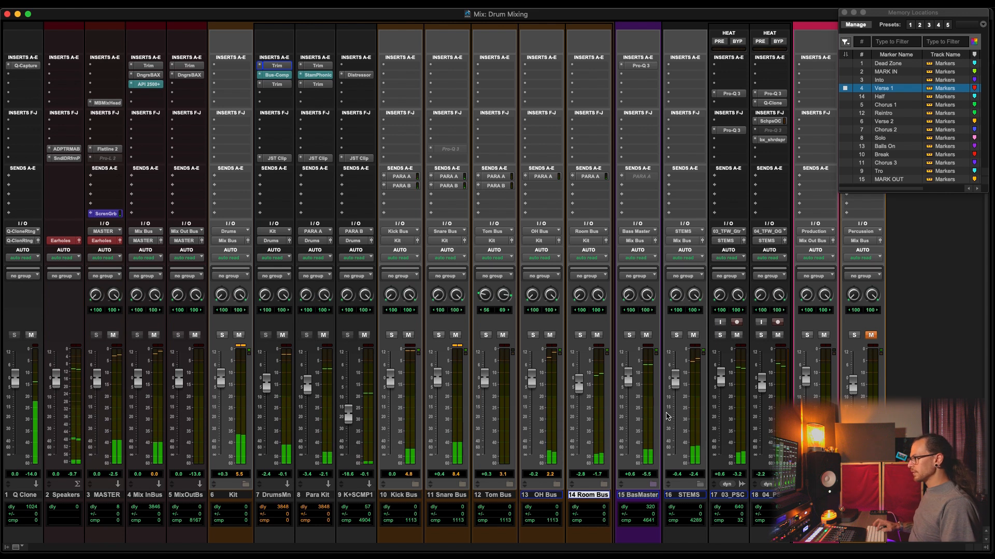
Collapse all folder tracks and play the mix from the Half and Chorus 1 markers
alt+click(699, 488)
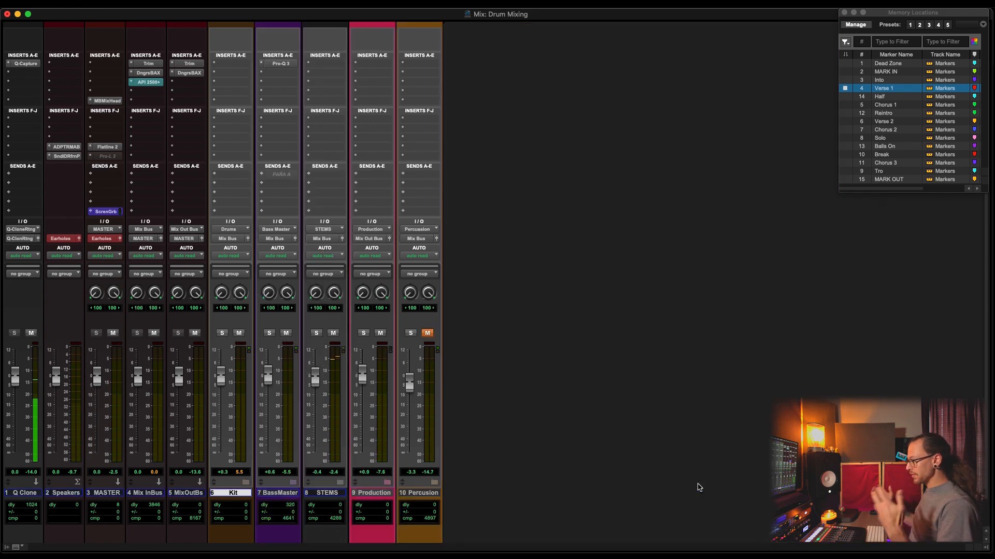
click(899, 97)
key(space)
click(892, 105)
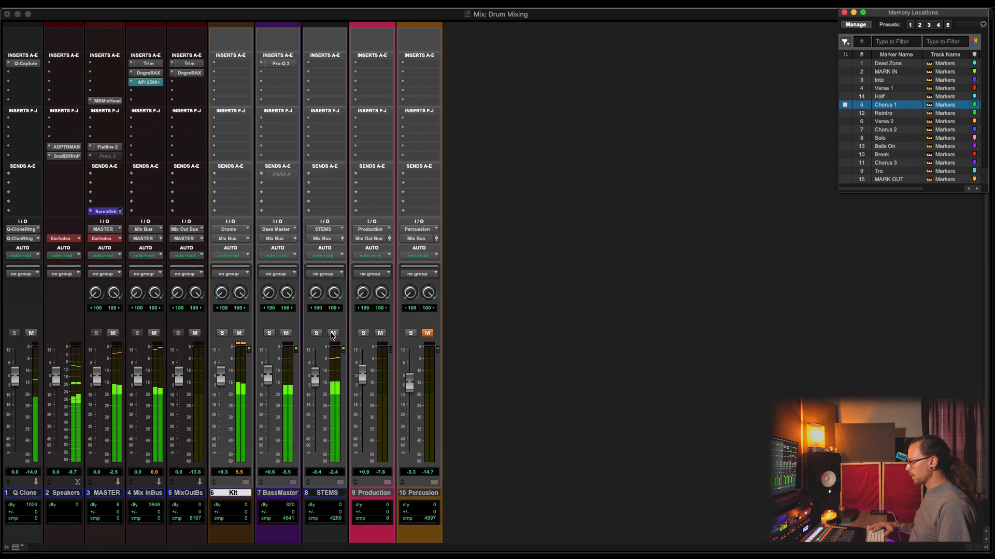
Check the balance into Reintro with STEMS muted and unmuted, setting STEMS to about +0.2 dB and BassMaster to about -0.4 dB
click(333, 333)
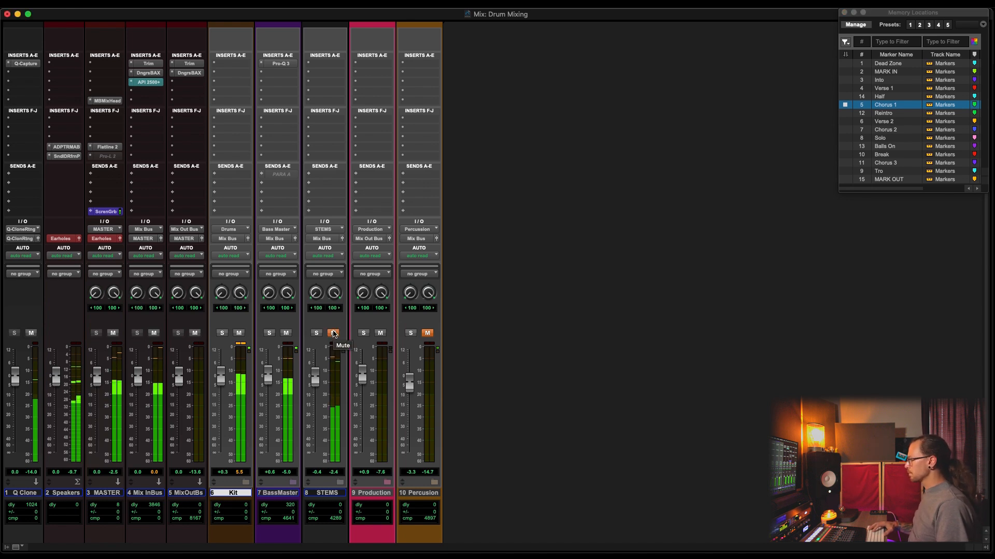
click(904, 113)
click(335, 334)
mouse_move(267, 377)
mouse_down()
mouse_move(314, 376)
mouse_move(265, 385)
mouse_up()
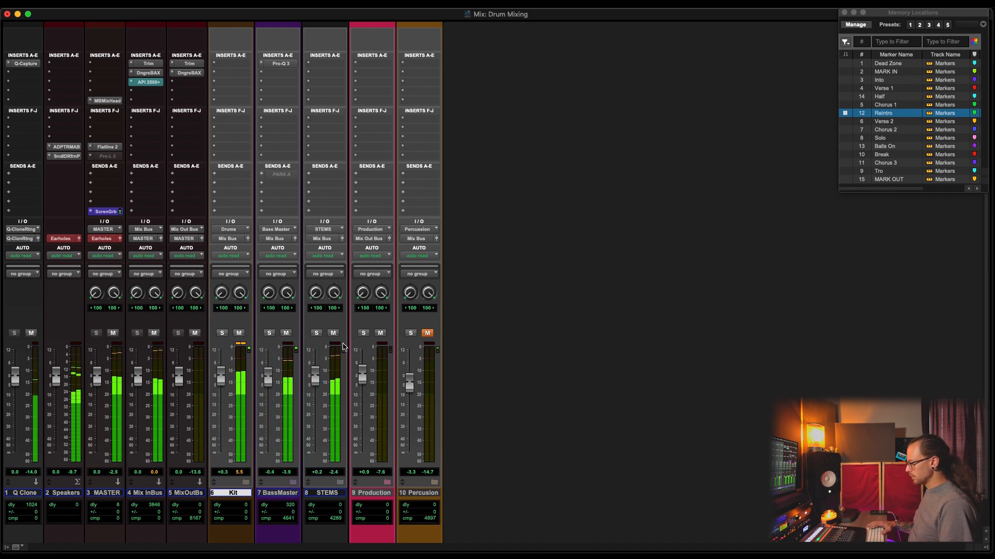
Mute STEMS and BassMaster to leave the drums on their own
scroll(461, 371, down, 4)
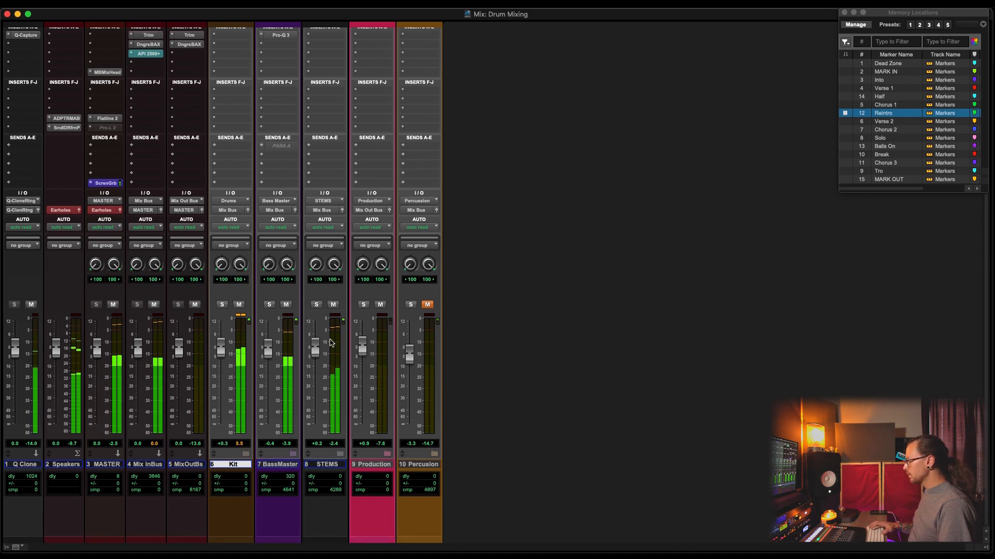
click(333, 305)
click(286, 305)
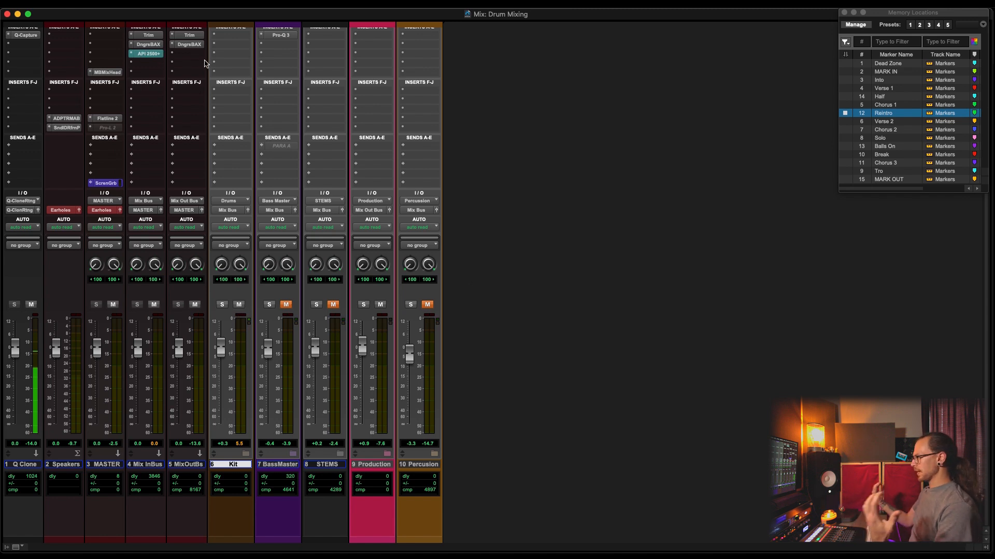
Expand Kit, review the DrumsMn, Para Kit, K+SCMP1 and Room Bus tracks, select the whole drum group, and collapse Kit
click(246, 454)
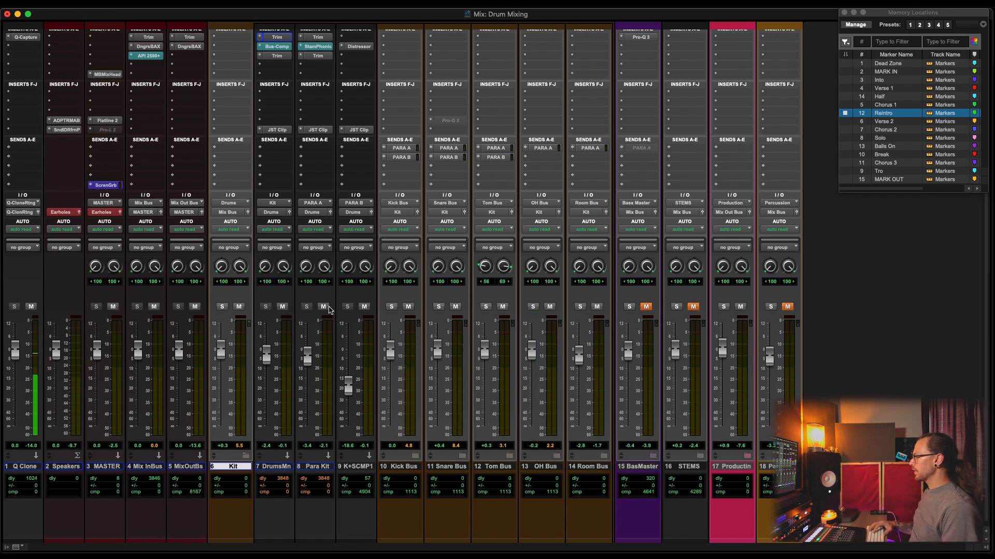
click(277, 468)
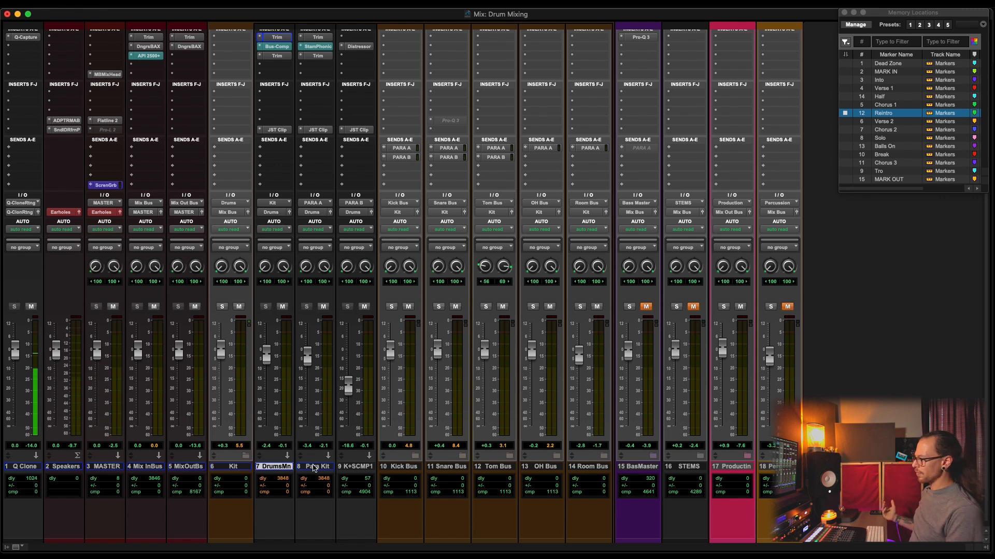
click(313, 468)
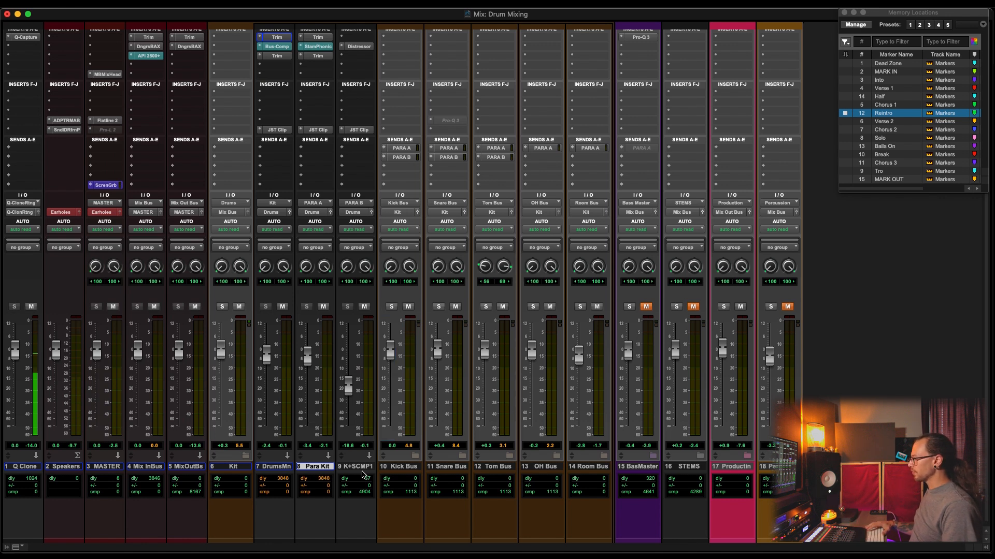
click(361, 468)
click(583, 467)
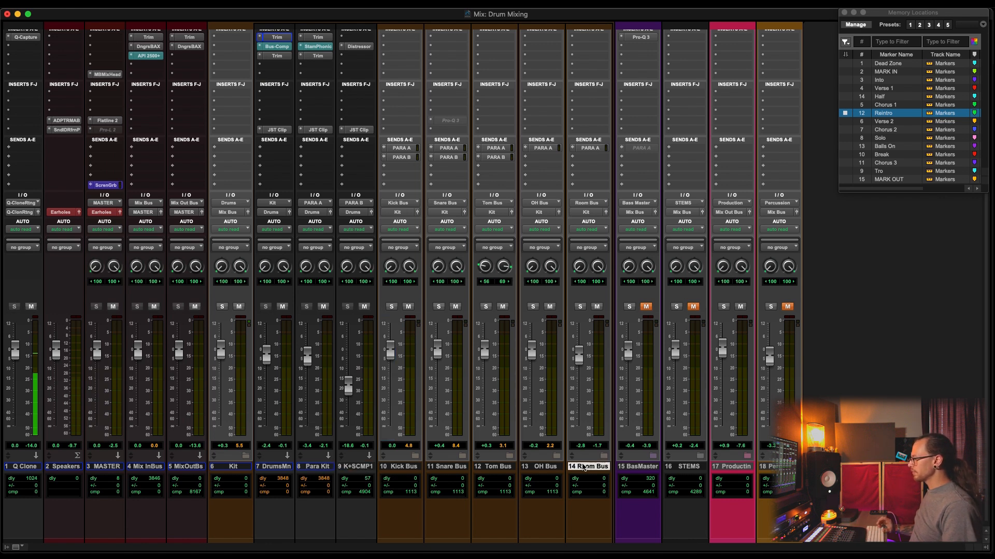
shift+click(244, 468)
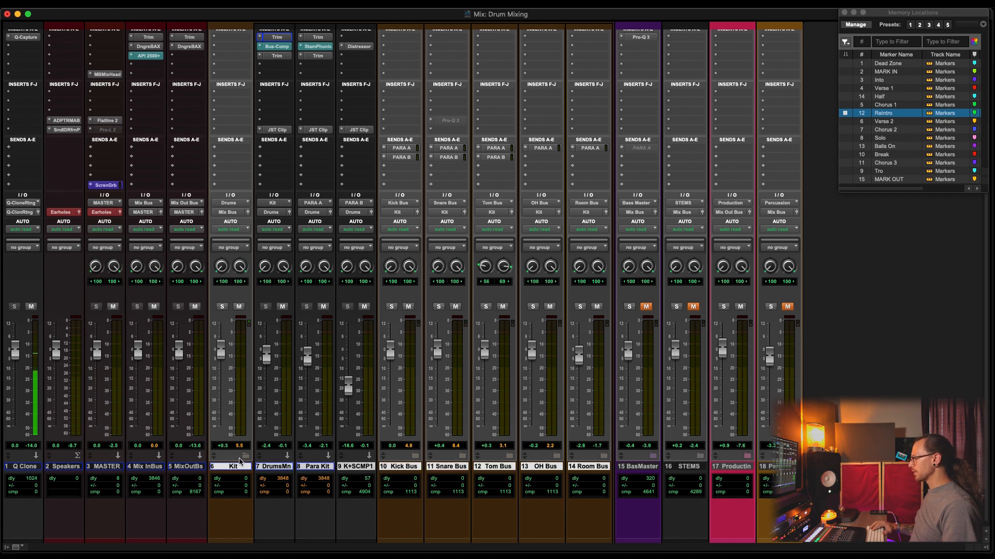
click(245, 456)
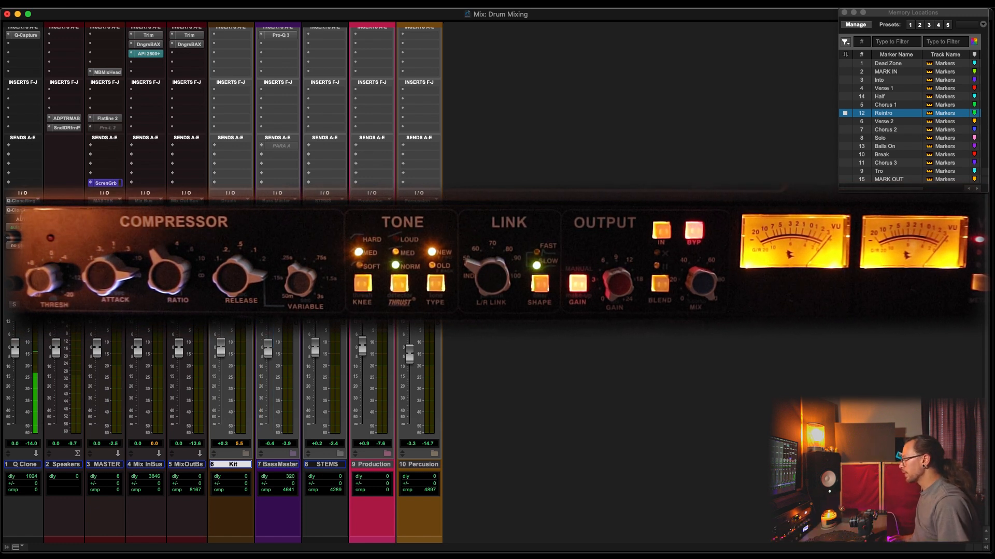
Audition the outboard bus compressor from the Reintro, Chorus 1 and Verse 2 markers, and recall Verse 1 and Chorus 1
key(space)
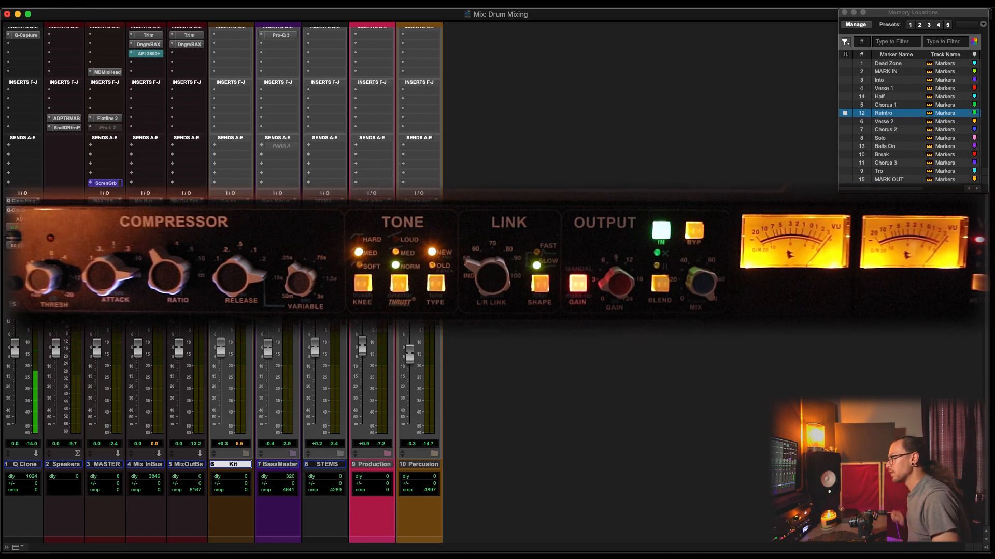
click(893, 104)
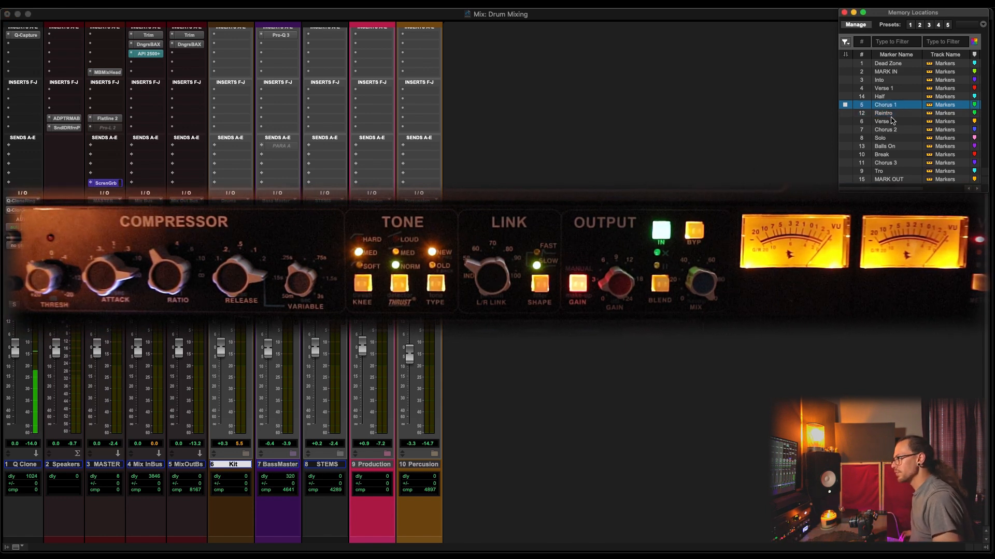
click(890, 122)
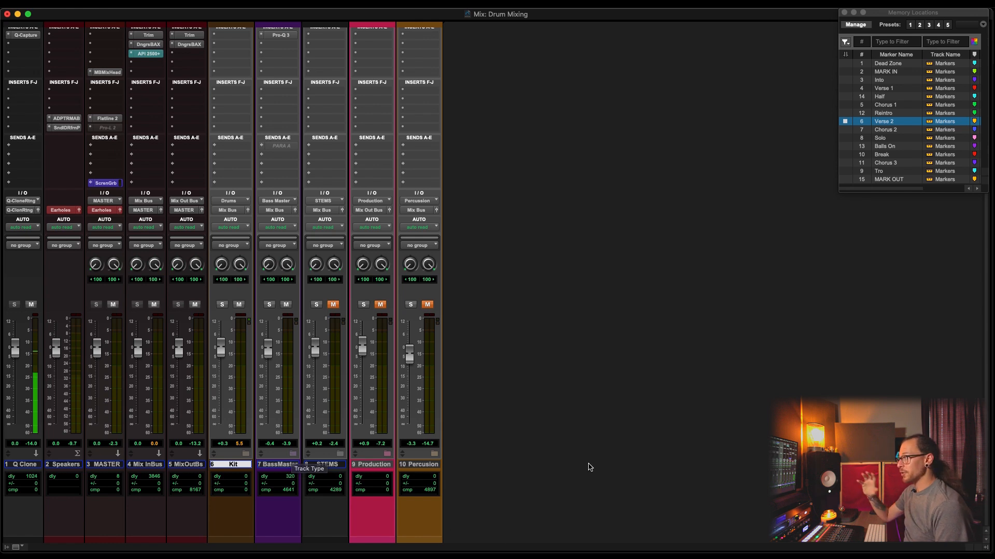
click(899, 89)
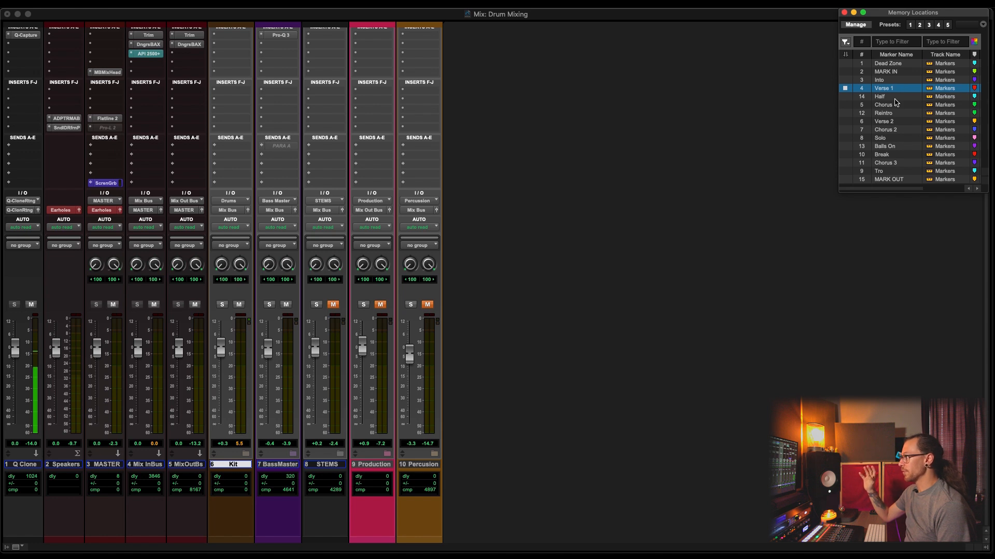
click(894, 106)
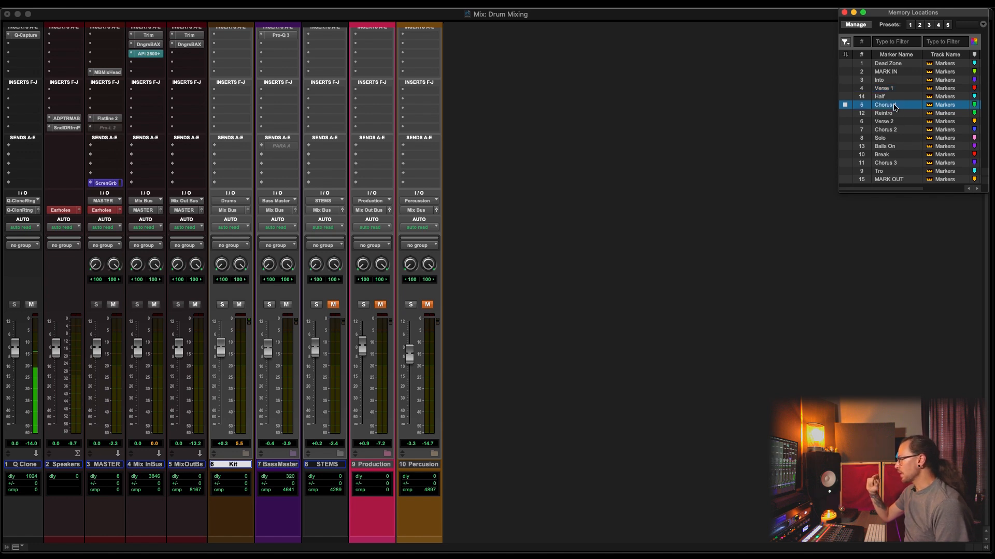
Expand Kit, review the drum bus tracks in the Edit window, and return to the Mix window
click(254, 455)
click(246, 454)
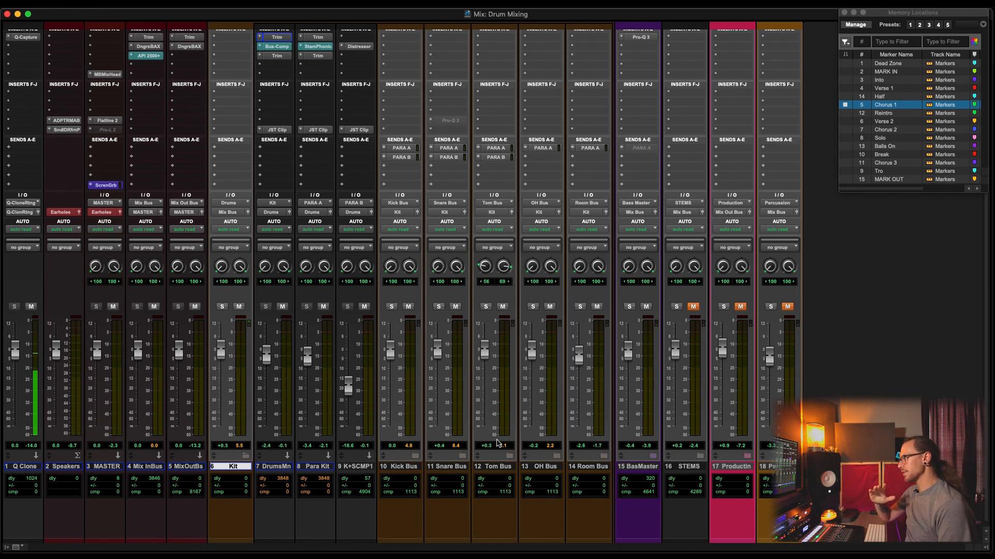
key(super+equal)
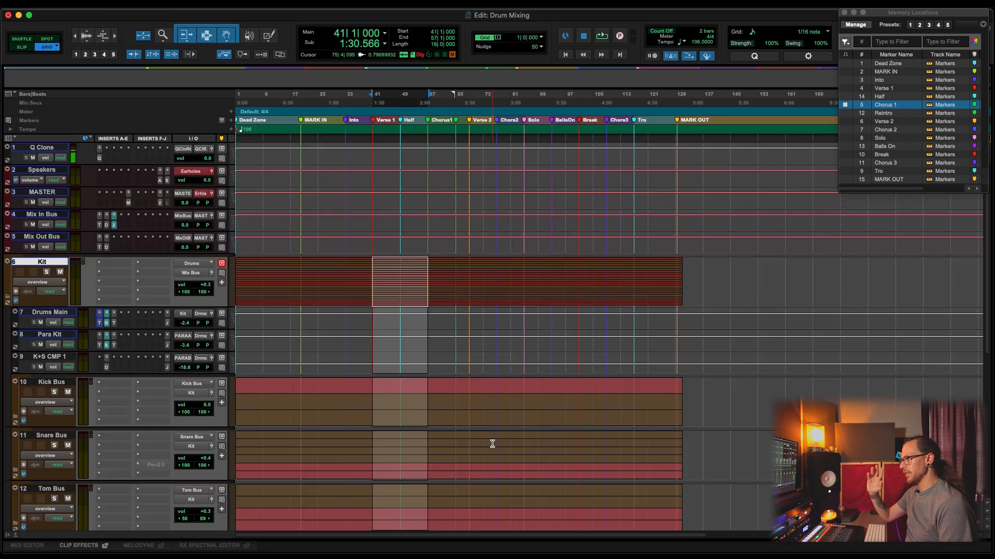
scroll(403, 327, down, 6)
scroll(417, 342, up, 2)
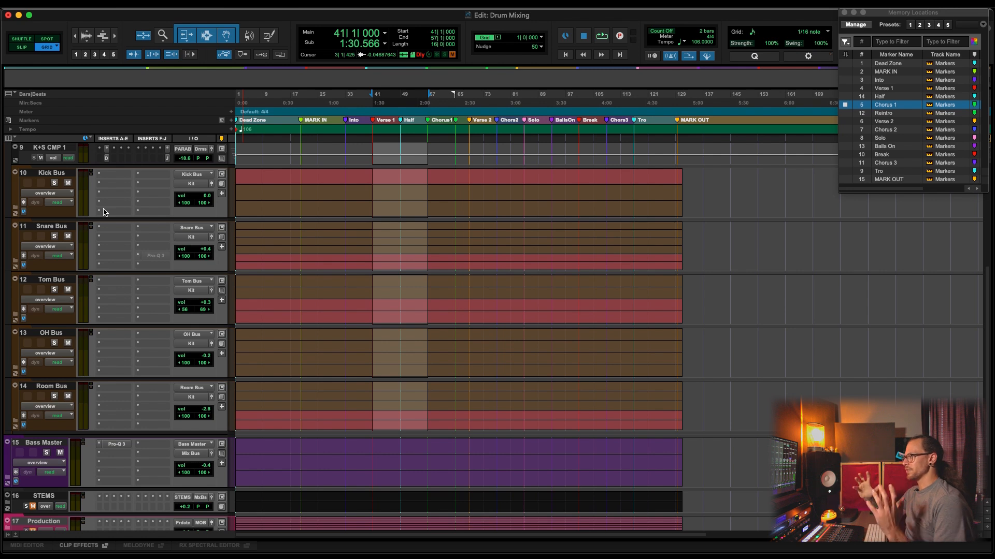
key(super+equal)
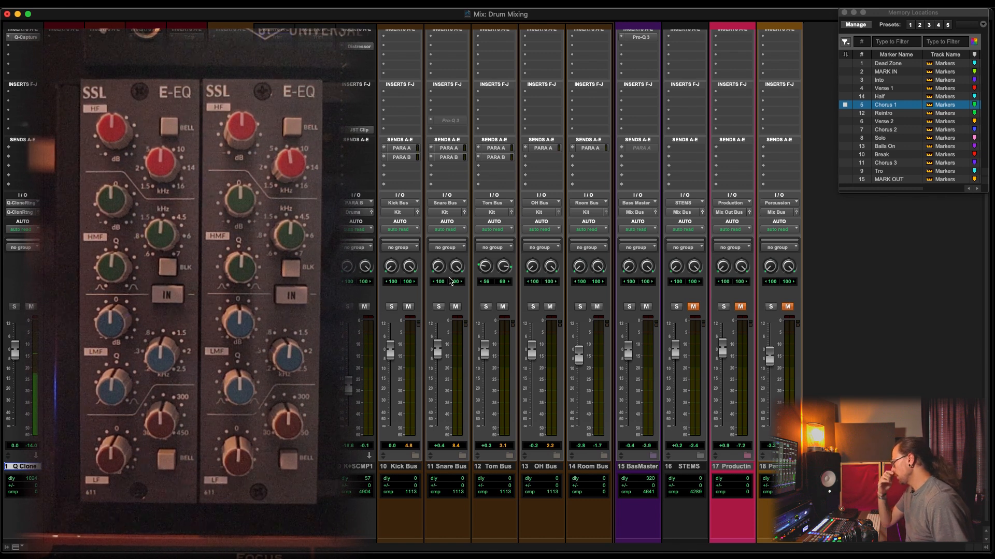
Expand Kick Bus, add the 611EQ 1 hardware EQ in insert slot J of FWCNC, and expand Snare Bus
click(416, 458)
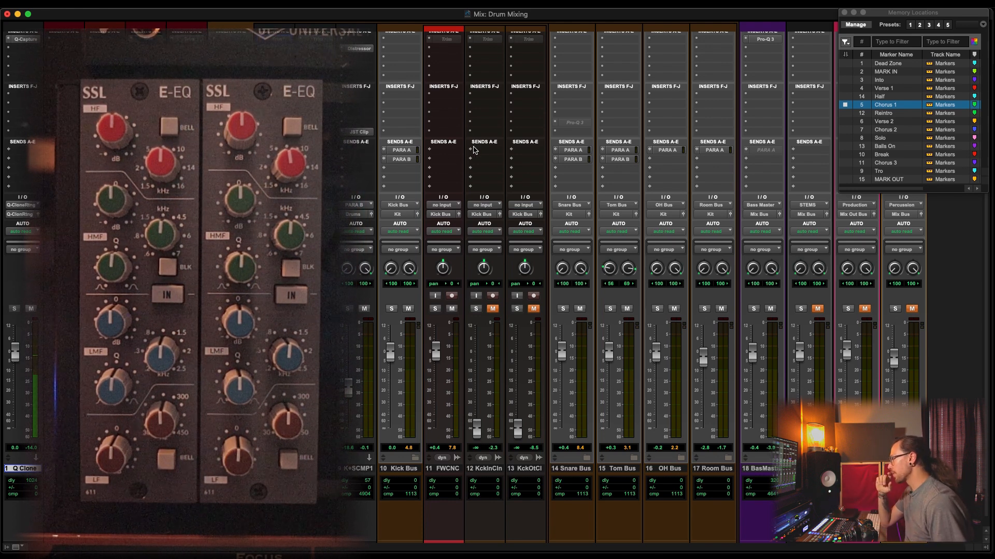
click(449, 135)
mouse_move(487, 176)
click(533, 180)
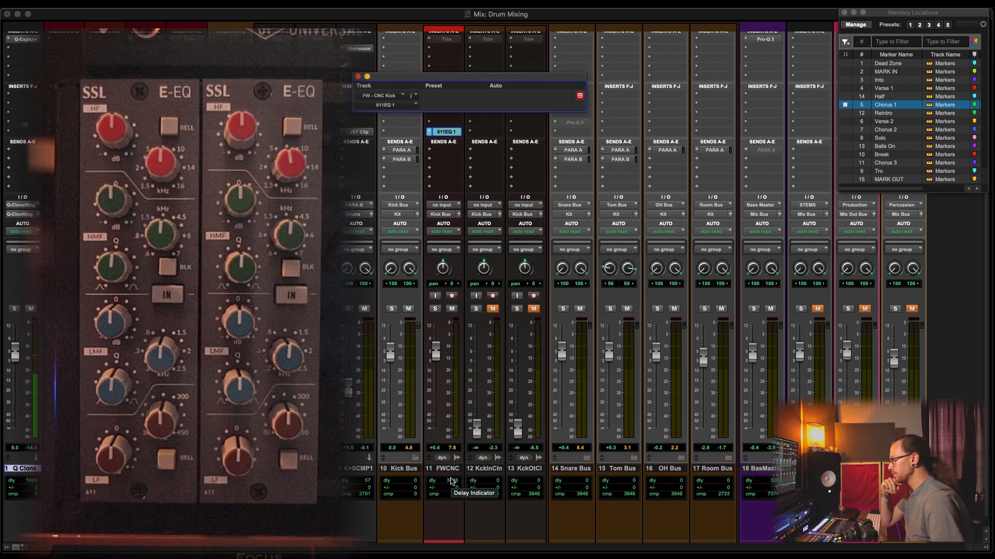
click(587, 458)
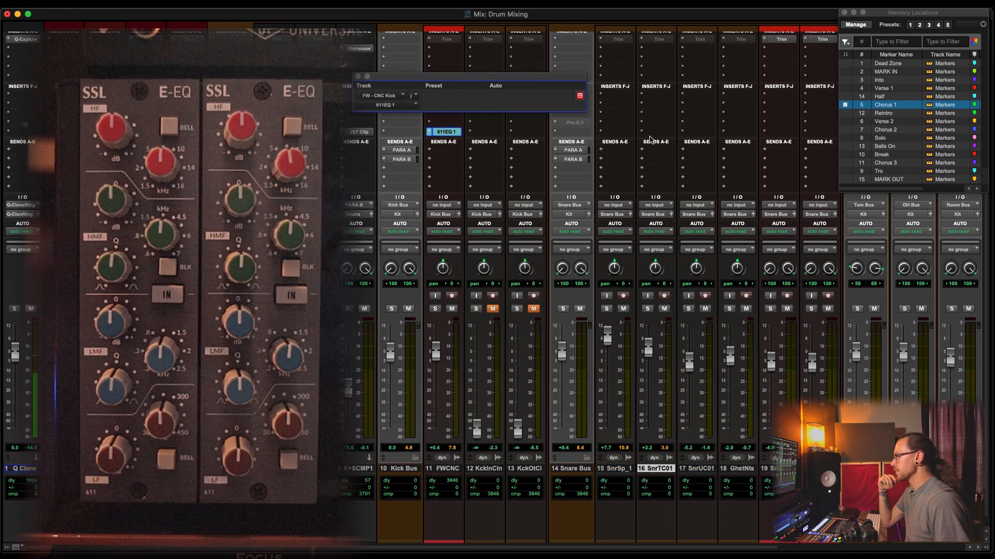
Add the 611EQ 2 hardware EQ in insert slot J of SnrTC01 and audition the drums through both hardware EQs
click(652, 136)
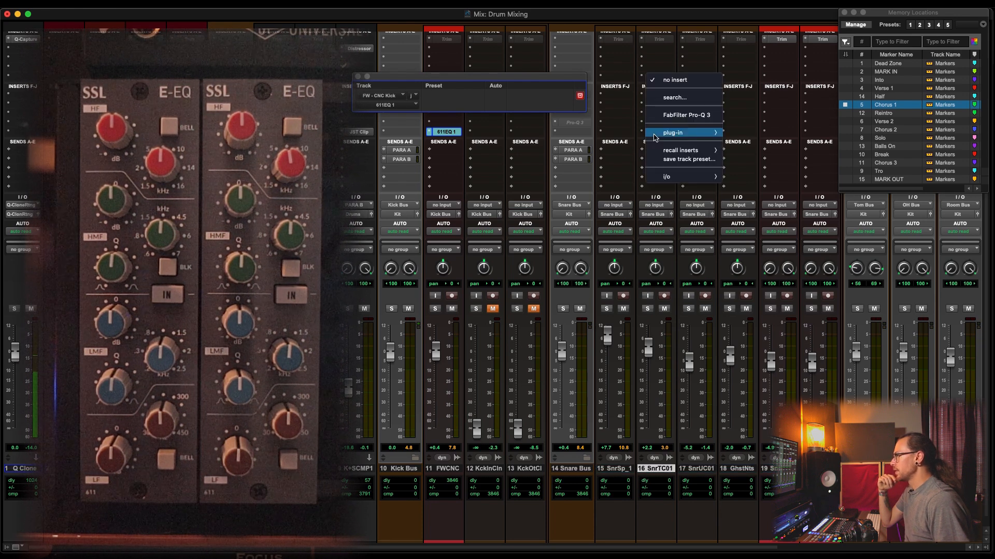
mouse_move(691, 177)
click(737, 188)
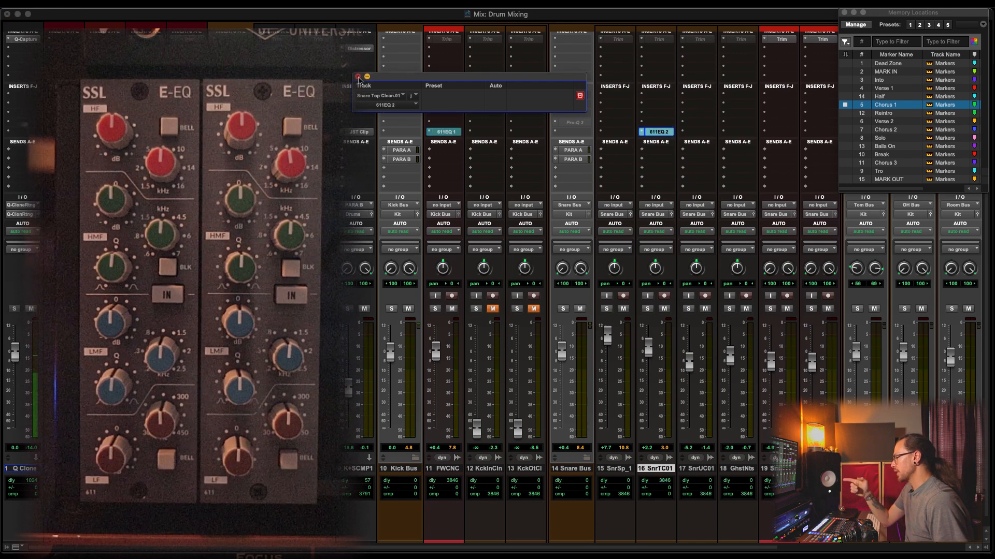
click(358, 77)
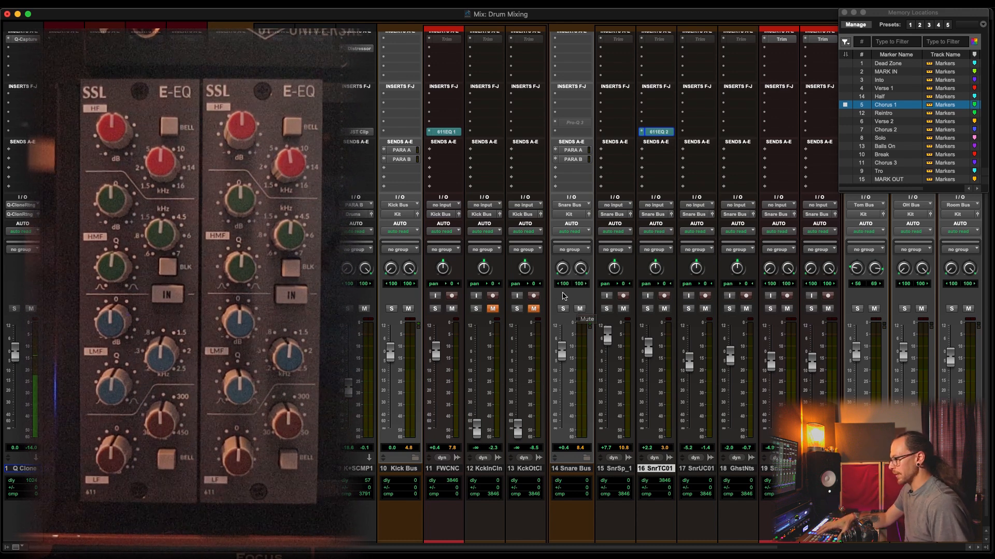
key(space)
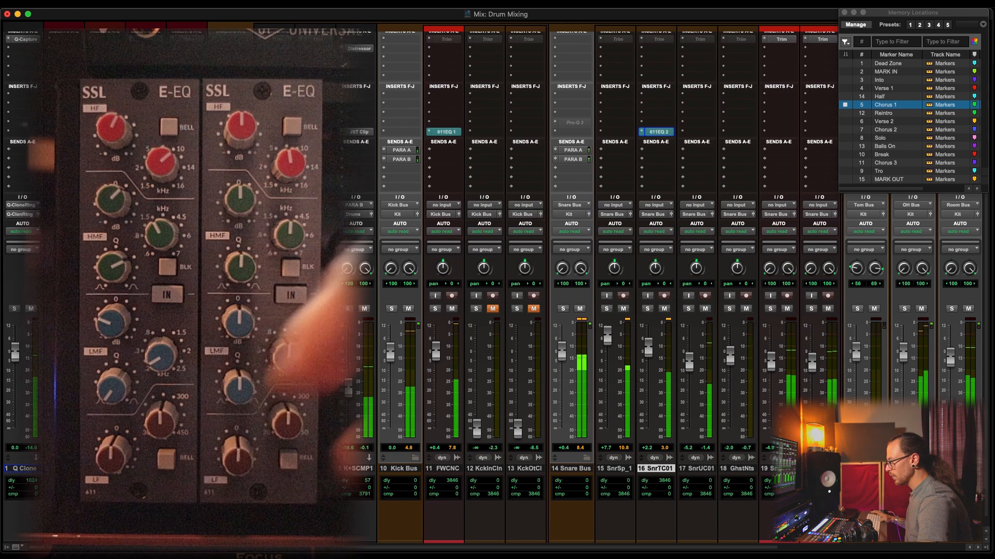
Add a Trim plug-in ahead of 611EQ 1 on FWCNC and set its gain to -6 dB
click(447, 127)
click(460, 90)
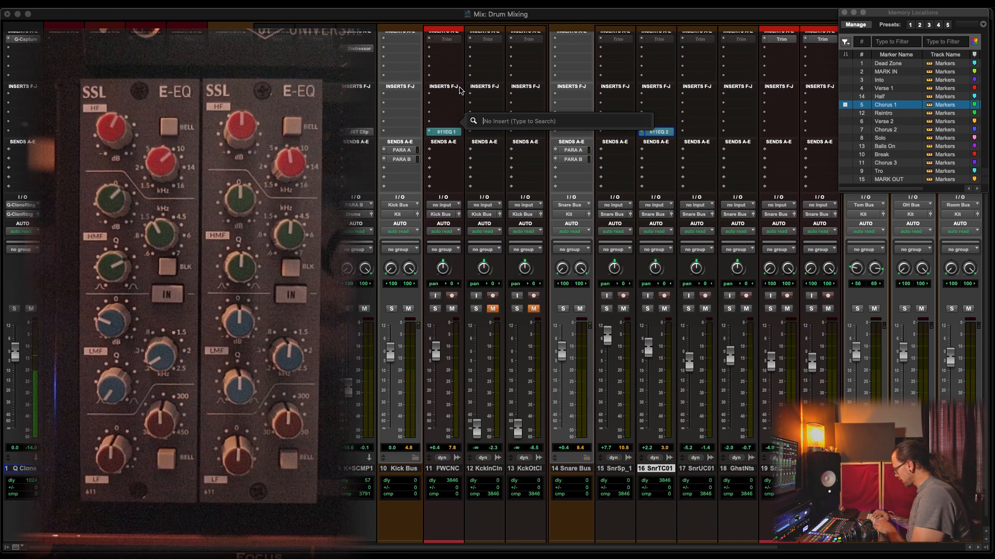
text(trim)
key(Return)
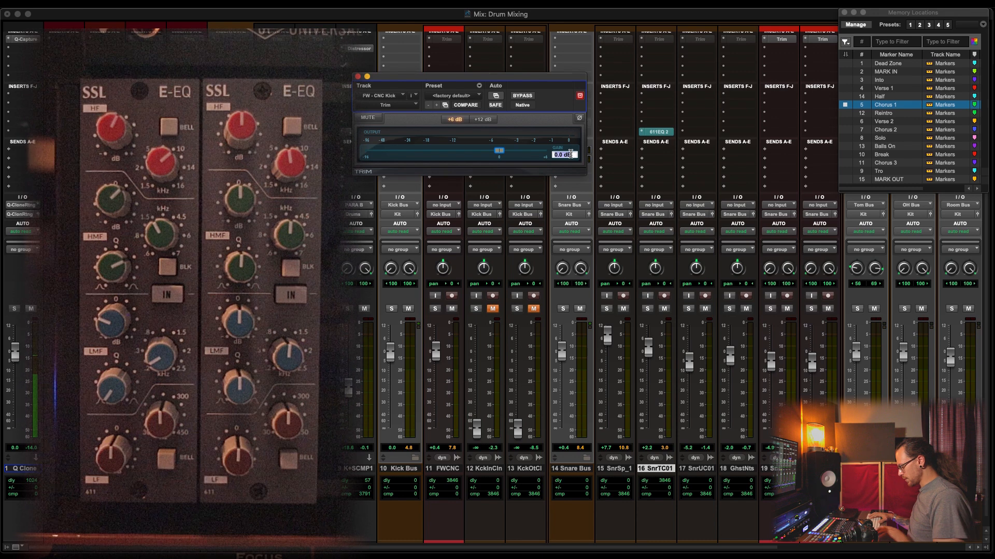
click(570, 154)
text(-6)
key(Return)
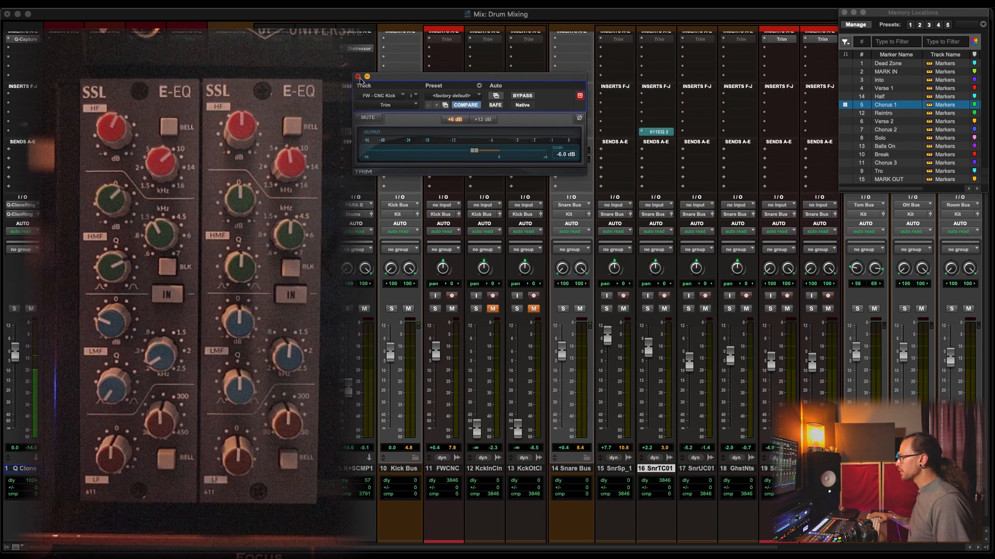
click(358, 77)
Place a second Trim after 611EQ 1 in insert slot J of FWCNC with its gain at +6 dB
drag(444, 123, 439, 137)
click(443, 132)
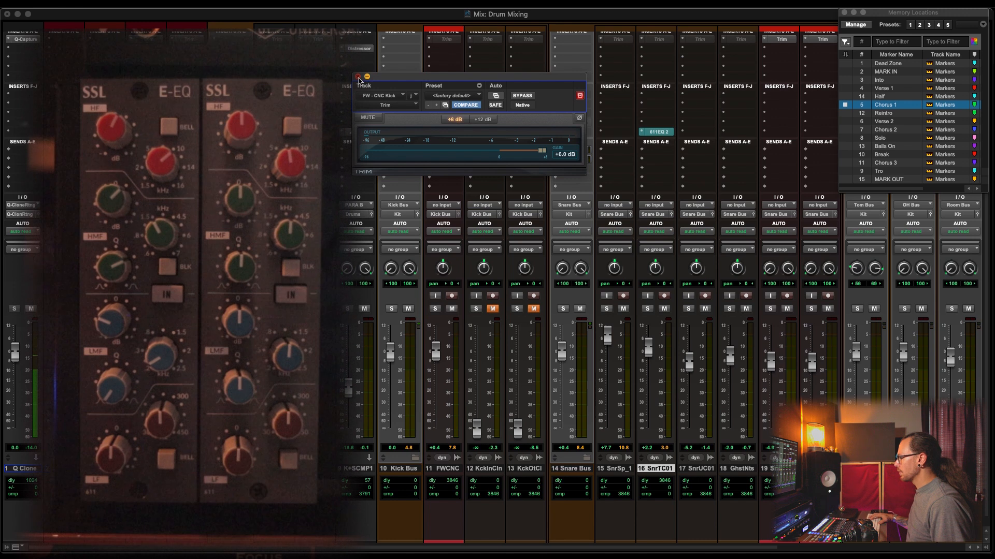
click(357, 77)
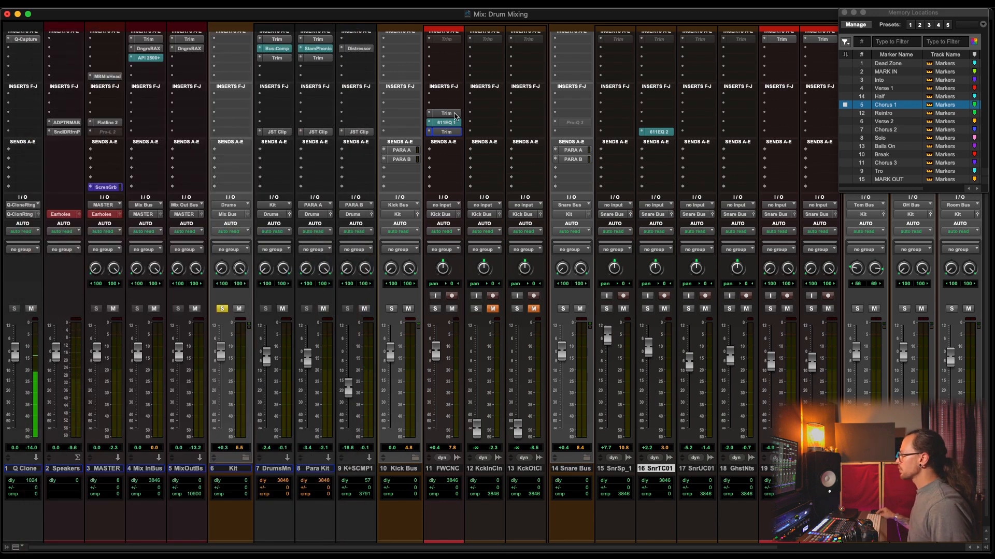
Copy FWCNC's two Trim inserts to SnrTC01, placing one before and one after 611EQ 2
drag(454, 116, 657, 123)
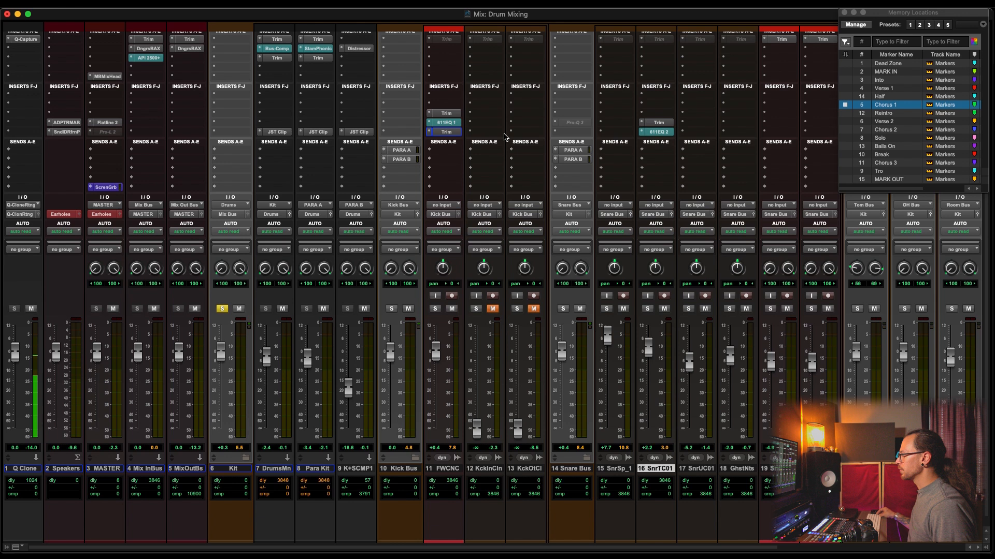
drag(455, 134, 658, 133)
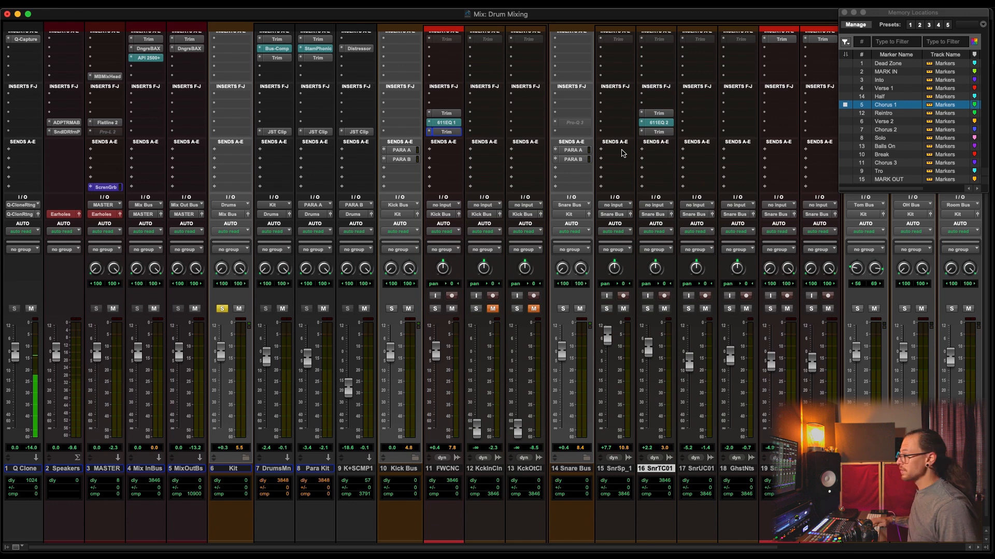
In the Edit window, select the FW -CNCKick and SnarTpCln.01 clips together from about bar 22 to bar 127
key(super+=)
scroll(474, 279, down, 2)
scroll(338, 221, up, 1)
drag(311, 206, 675, 207)
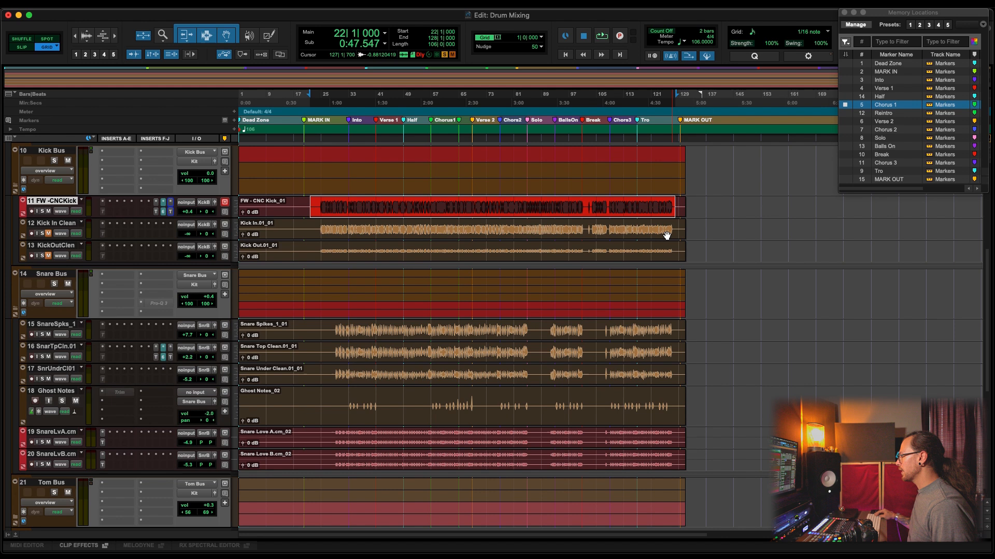
drag(673, 349, 323, 353)
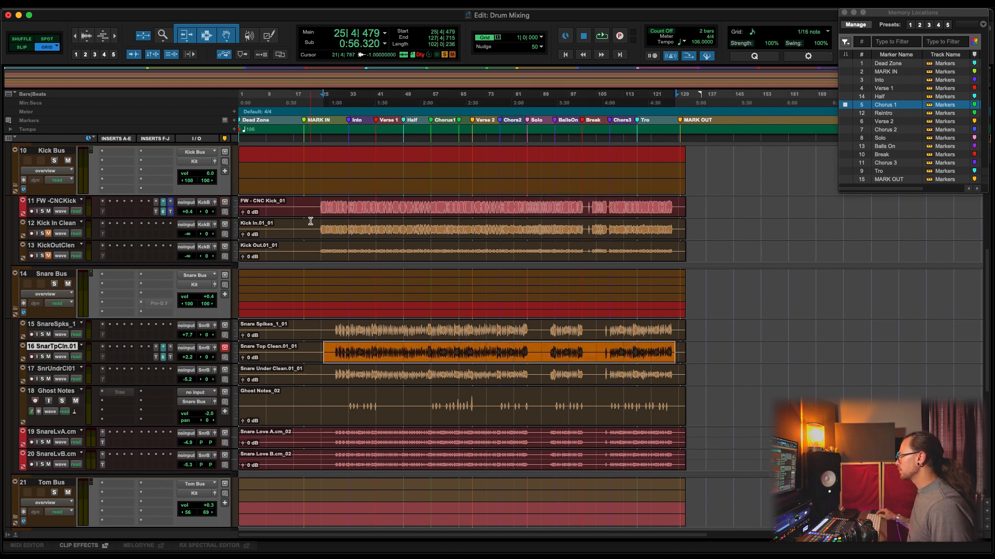
shift+click(316, 202)
drag(316, 202, 312, 202)
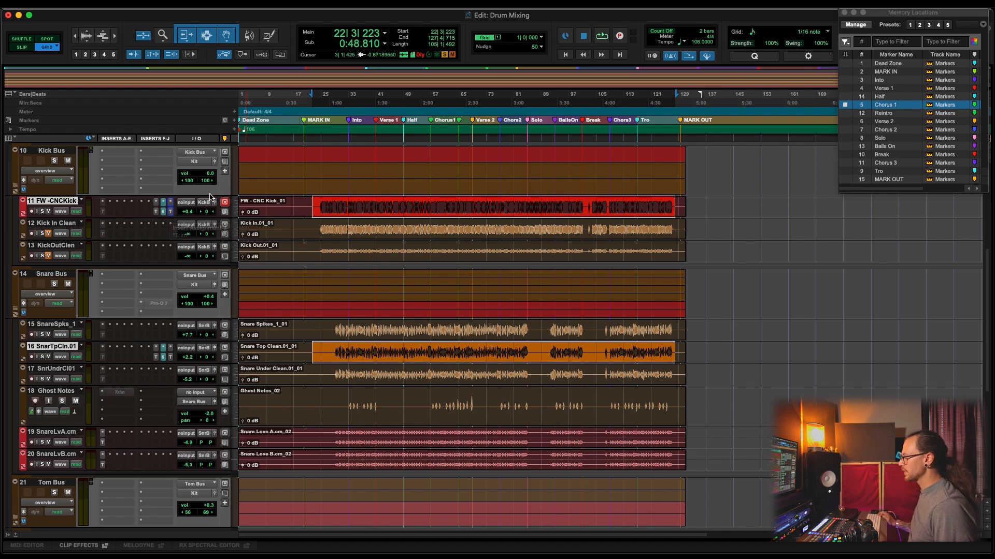
Commit the selected kick and snare top tracks up to the snare track's last insert, setting the source tracks to Do Nothing
right_click(171, 361)
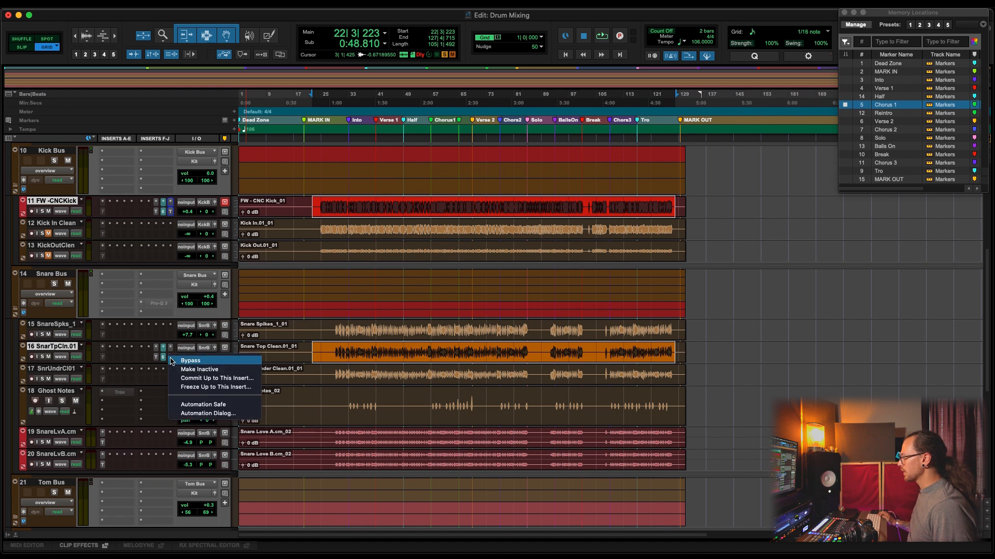
click(214, 379)
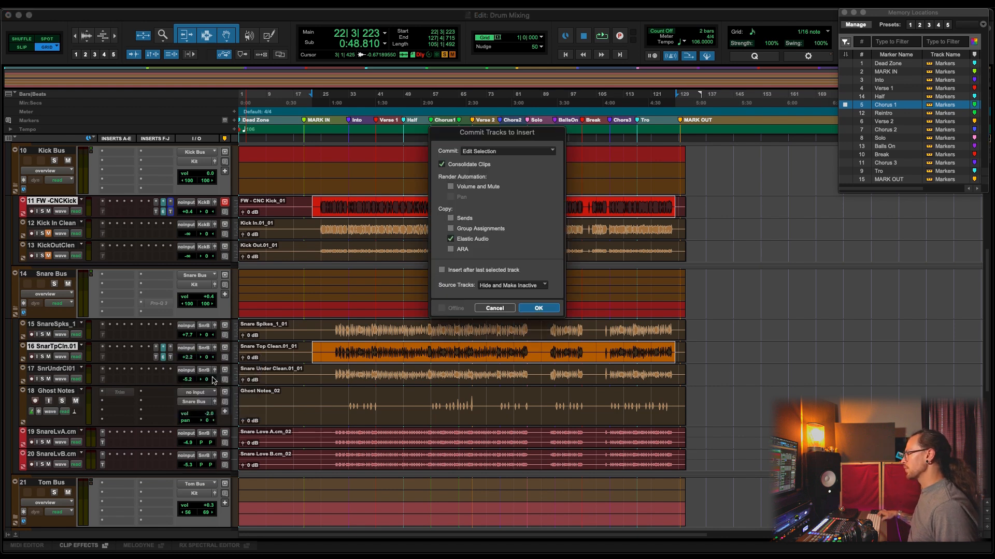
click(522, 286)
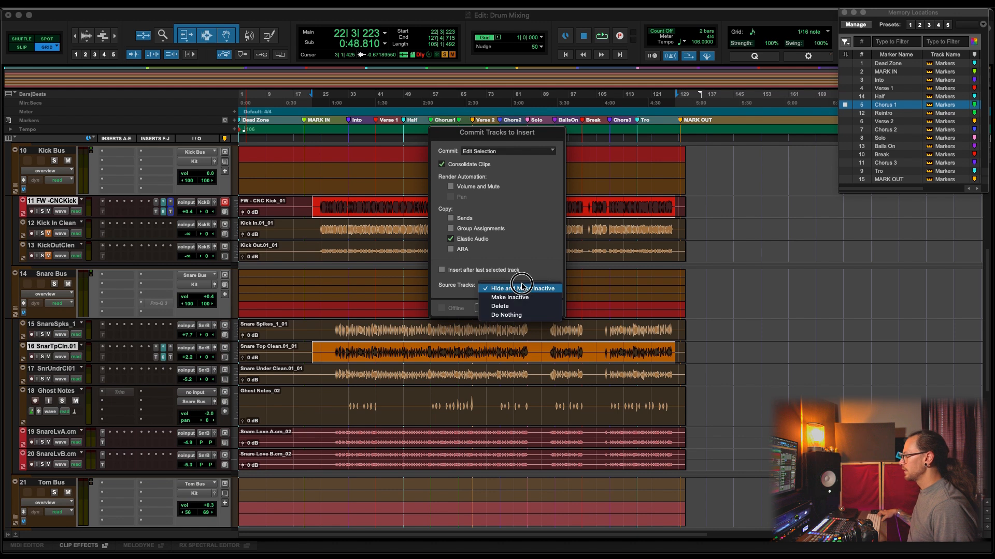
click(521, 315)
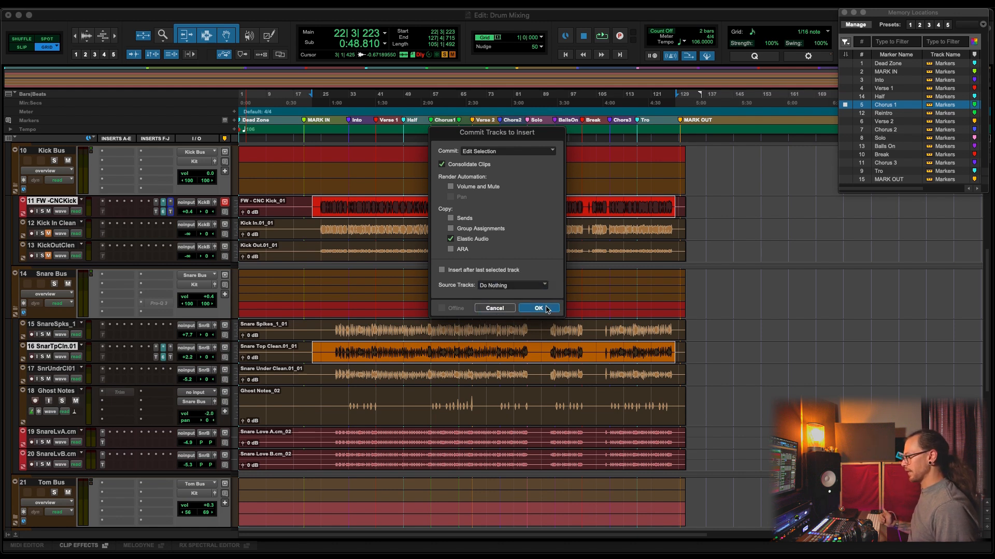
click(539, 308)
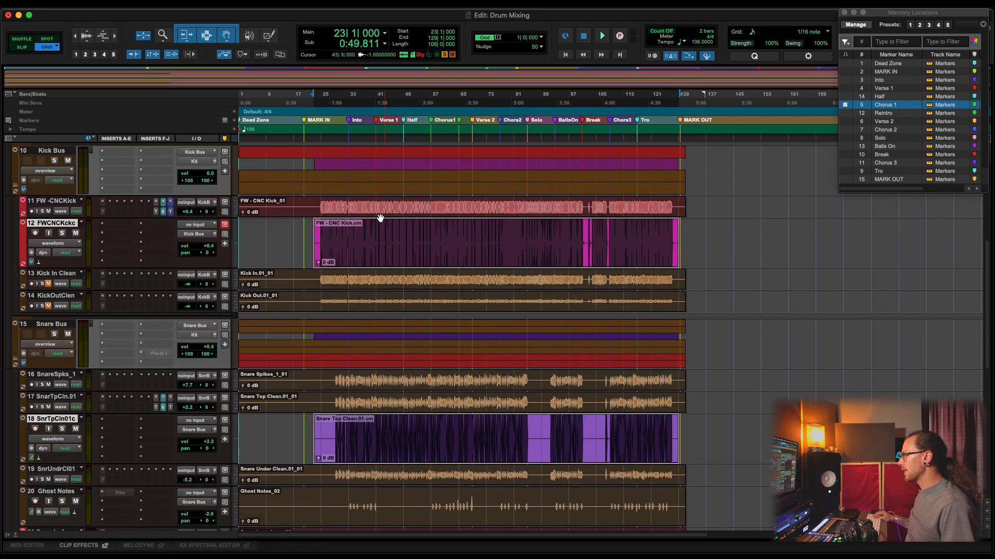
Duplicate the playlist of the original FW - CNC Kick track as FW - CNC Kick 611
click(308, 239)
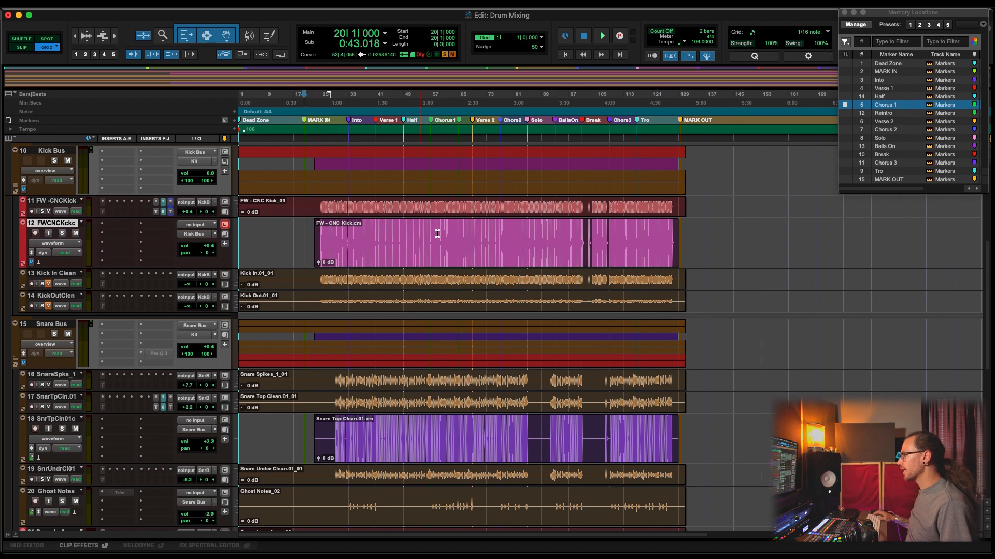
click(67, 201)
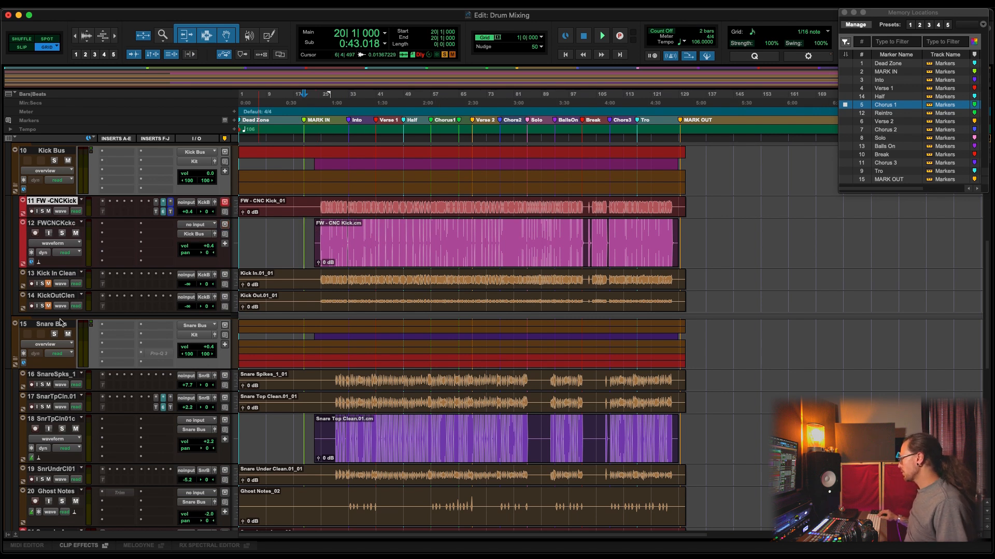
click(81, 201)
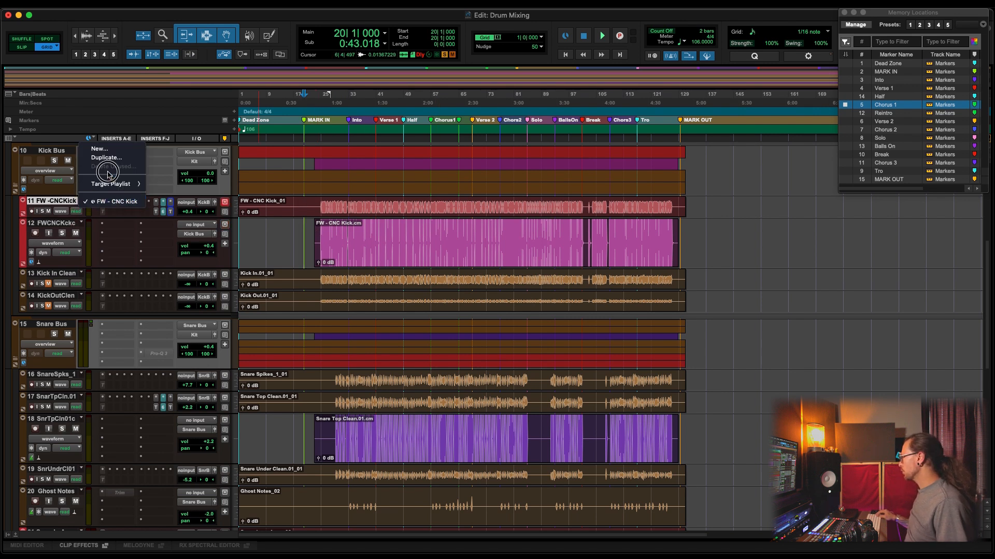
click(104, 163)
key(Right)
key(BackSpace)
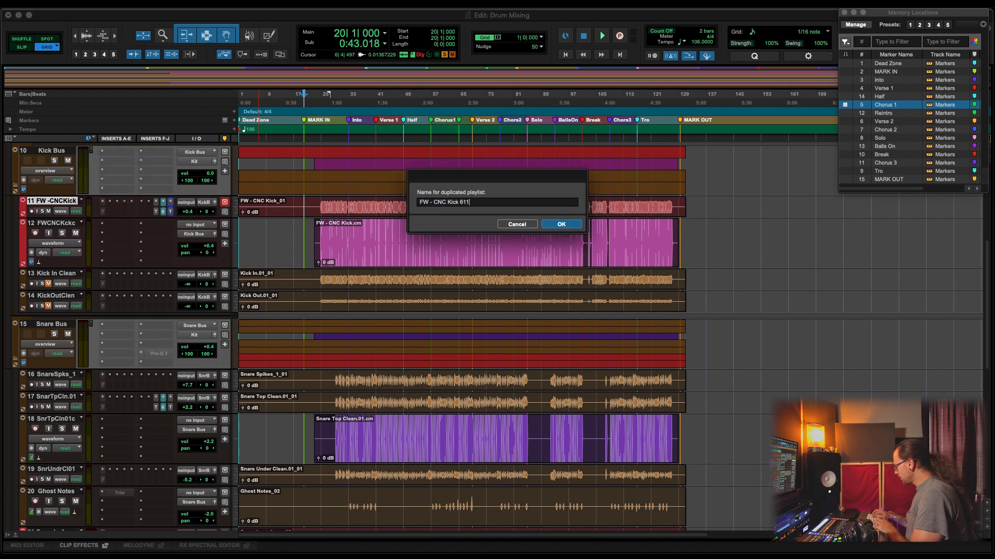
text(611)
key(Return)
Rename the FW - CNC Kick 611 track as FW - CNC Kick 611EQ
key(r)
key(r)
key(r)
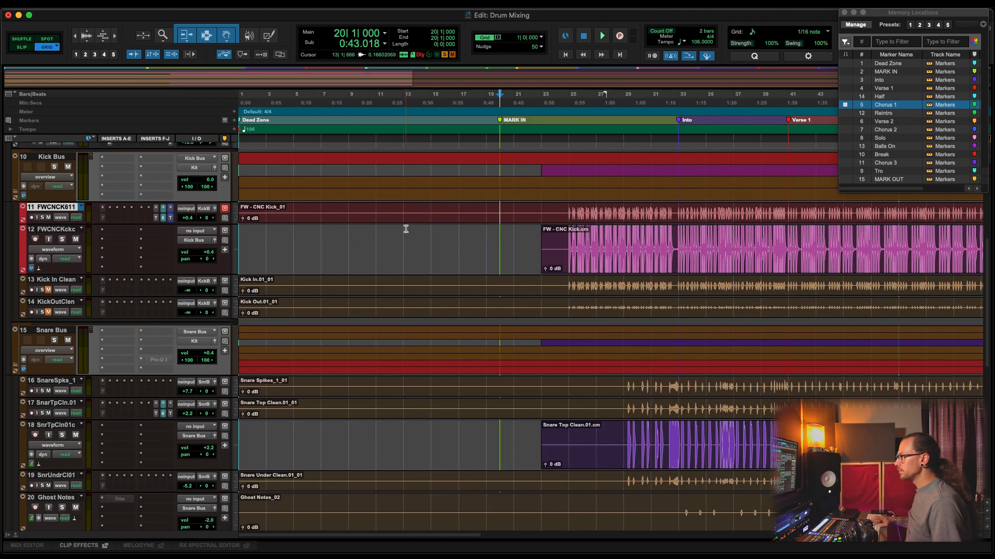
double_click(71, 208)
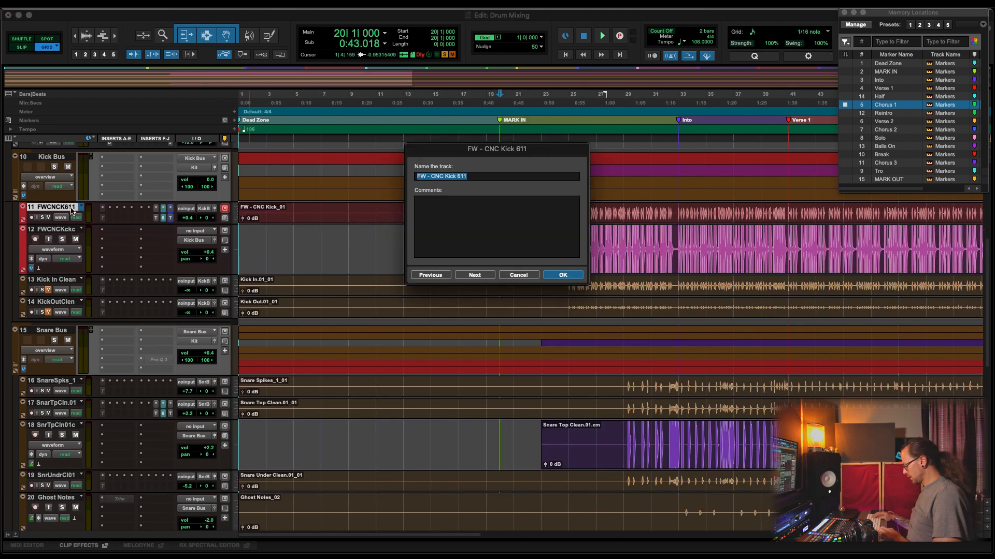
key(Right)
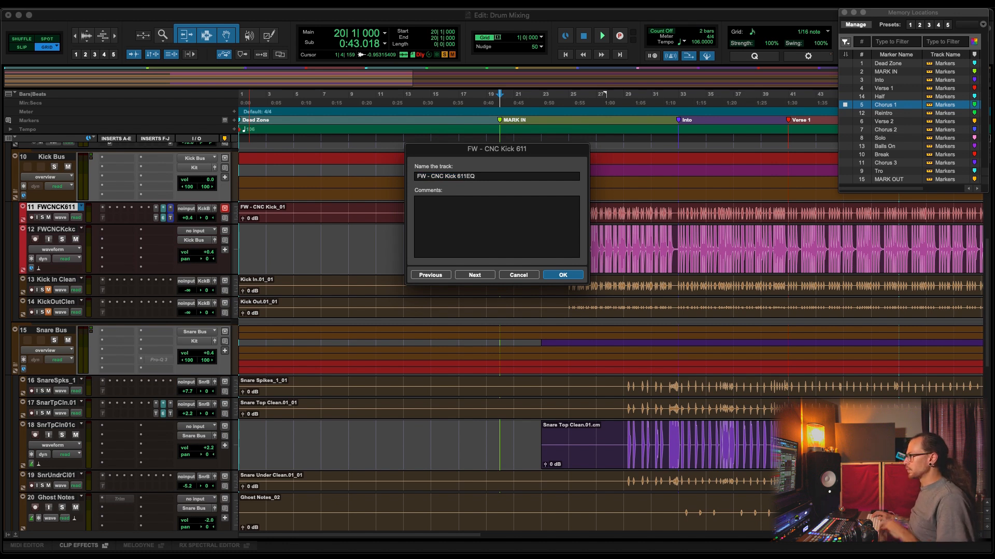
key(Return)
Move the committed kick clip up onto the FW - CNC Kick 611EQ track and consolidate that track's full length into one clip
key(r)
key(r)
click(419, 262)
drag(419, 262, 492, 226)
click(680, 221)
key(super+a)
key(alt+shift+3)
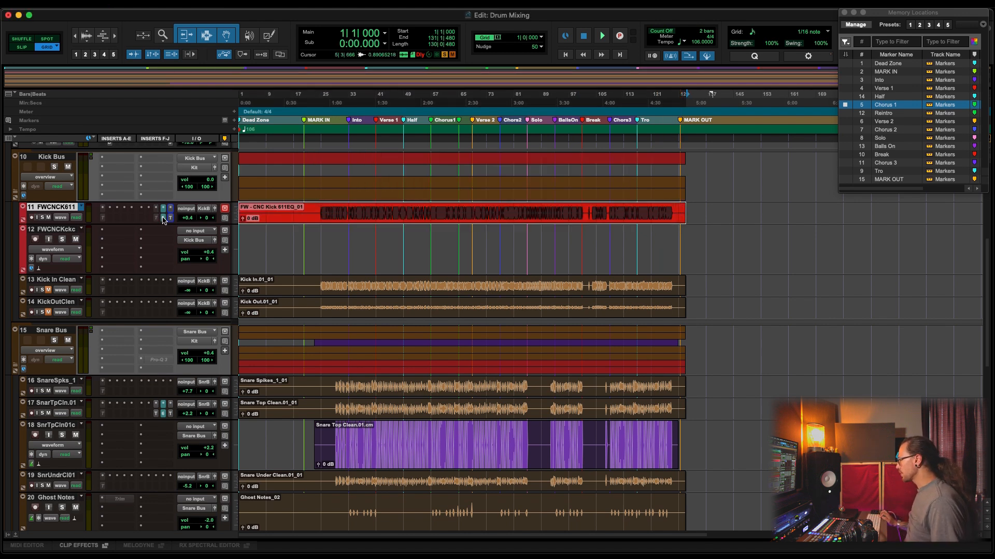
Delete the emptied committed kick track
right_click(76, 230)
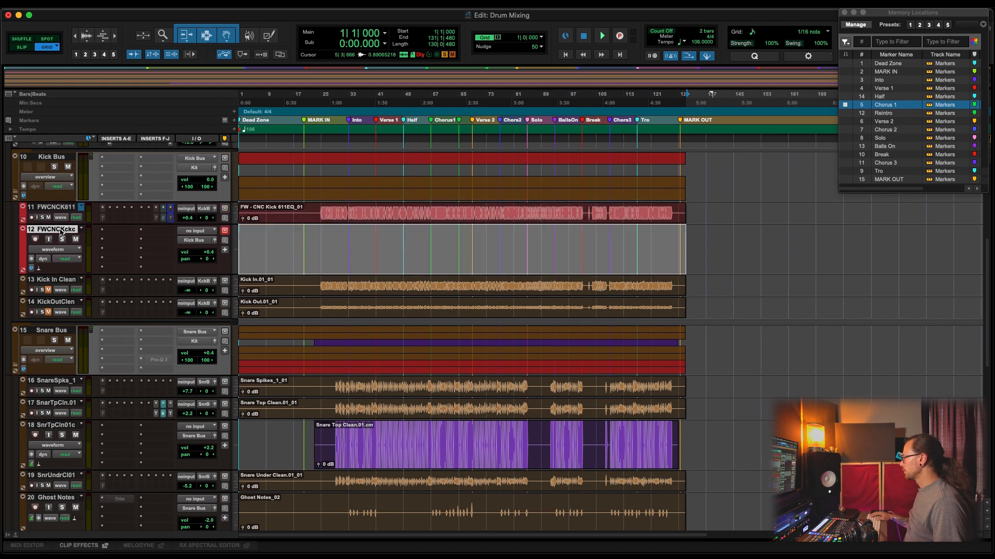
click(88, 429)
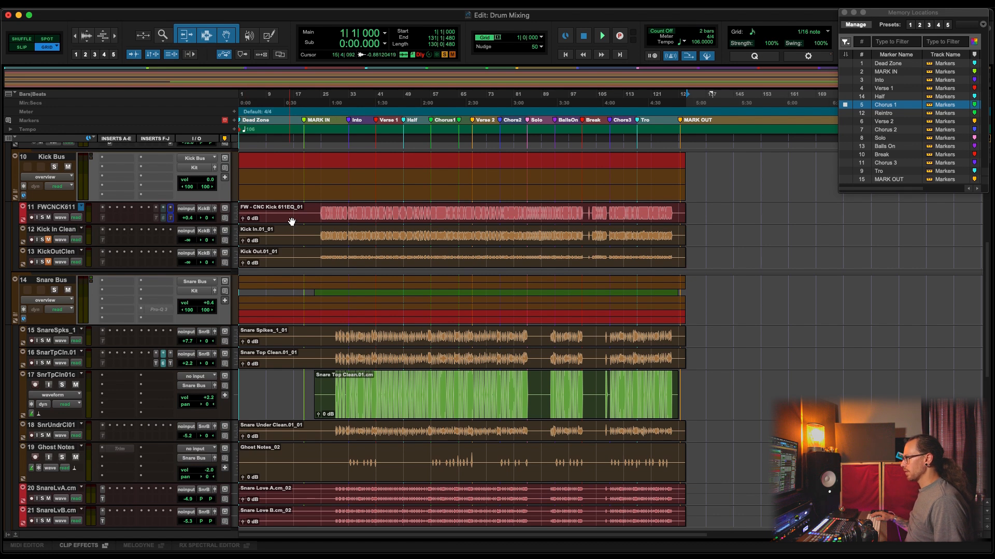
Rename the original snare top track as Snare Top Clean 611EQ
click(363, 414)
double_click(70, 355)
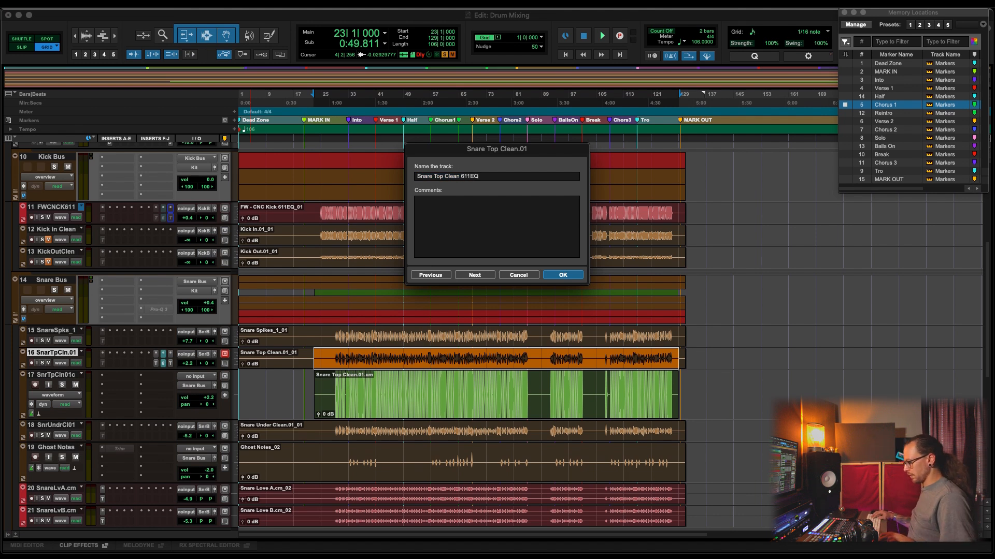
key(Return)
Move the committed snare clip up onto the Snare Top Clean 611EQ track and consolidate the whole track into one clip
drag(349, 411, 355, 357)
click(721, 357)
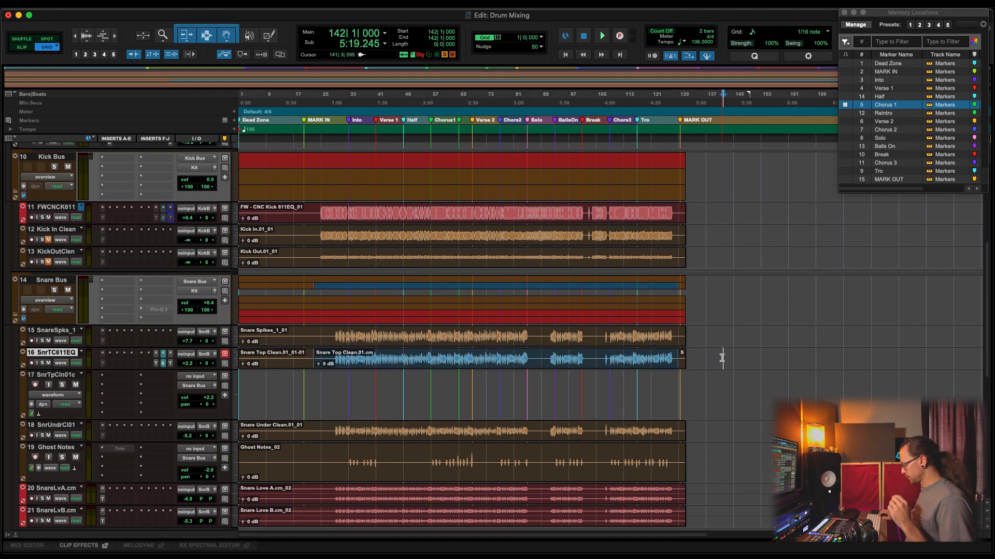
triple_click(722, 357)
key(alt+shift+3)
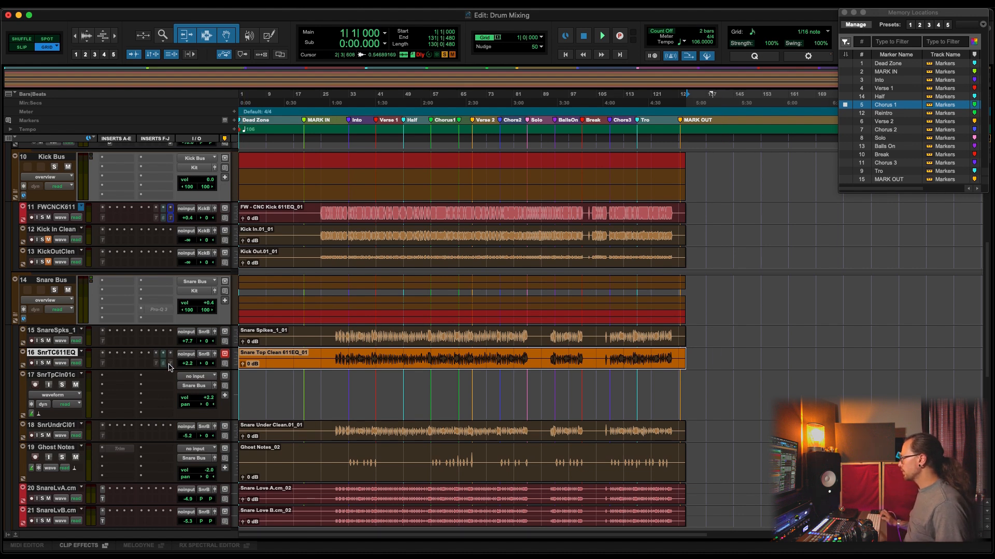
Delete the emptied committed snare top track
click(46, 377)
right_click(46, 377)
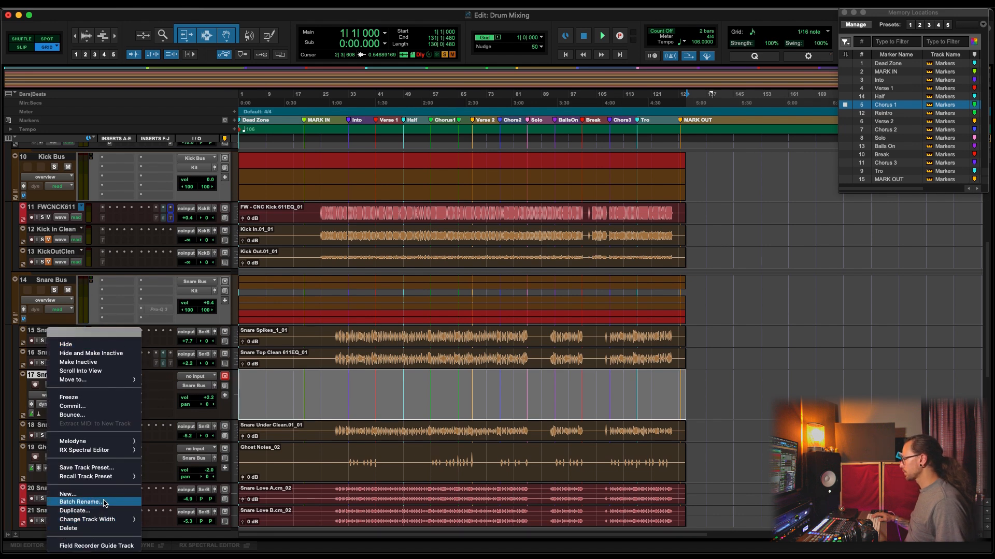
click(96, 528)
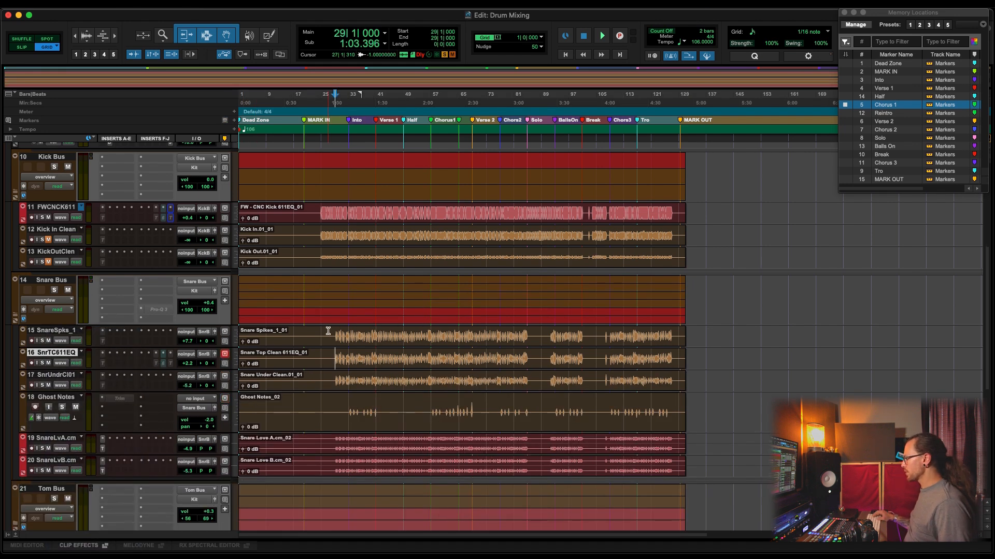
Solo the Snare Spikes track and play it from its first hit
click(328, 331)
key(Tab)
key(t)
key(t)
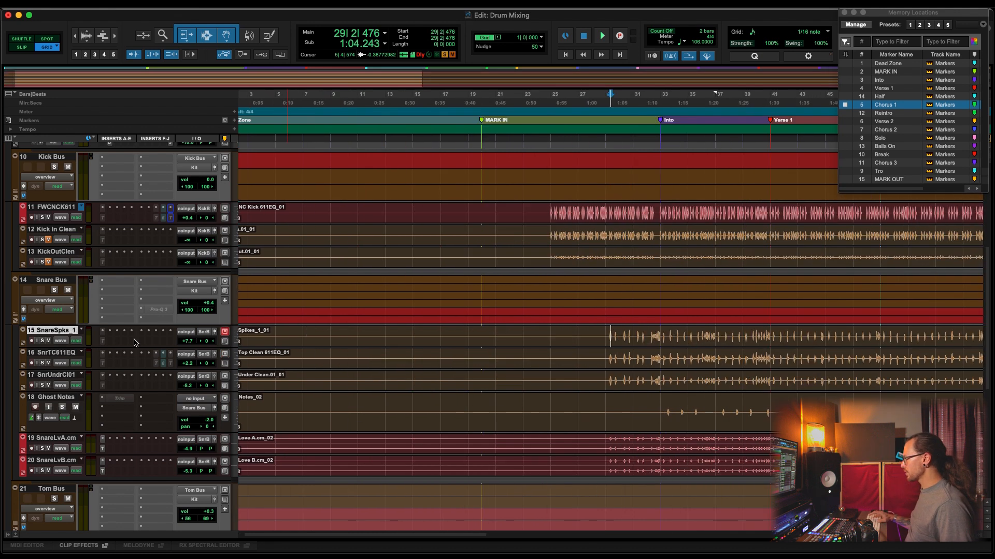
click(42, 341)
key(space)
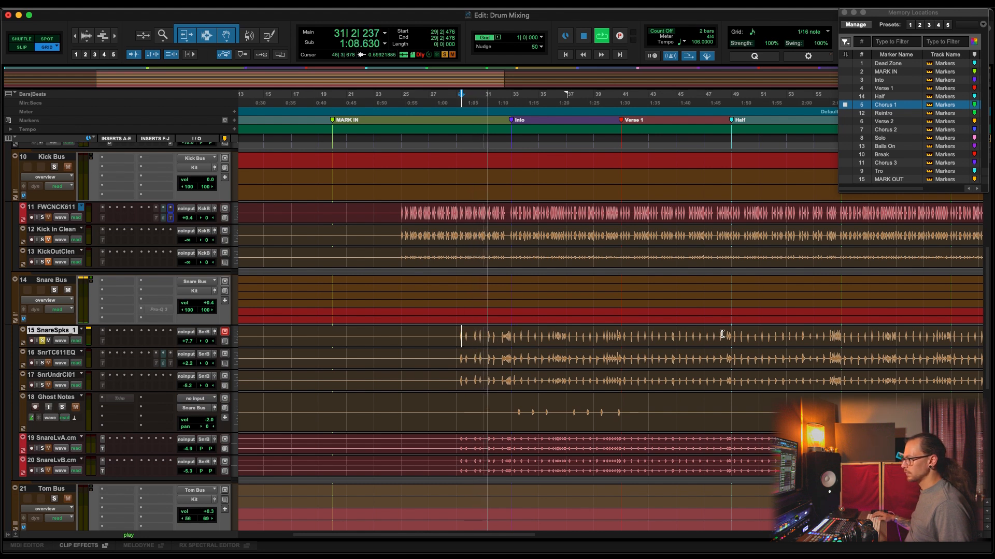
Listen to the soloed Snare Spikes track from bar 51 in the Half section
click(756, 337)
key(space)
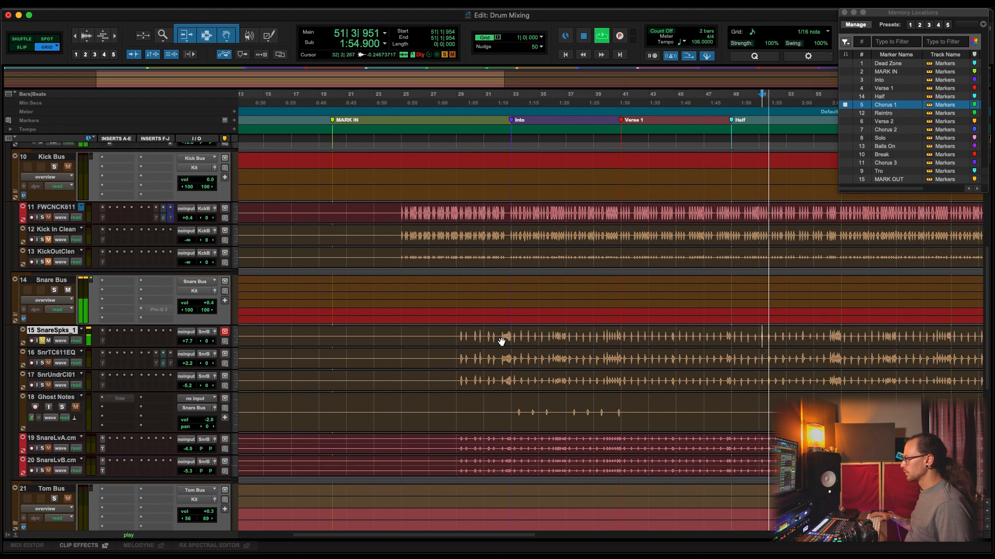
key(Left)
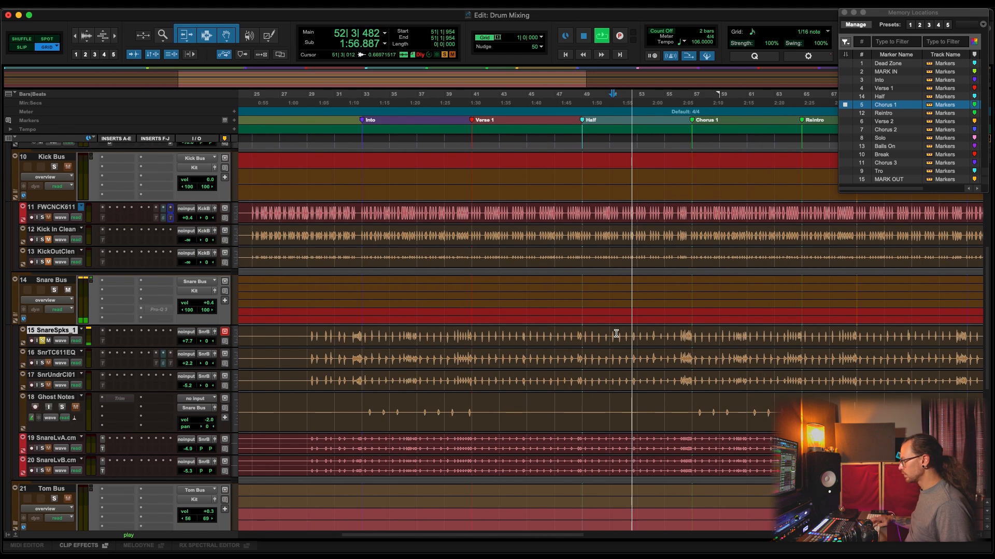
key(t)
key(t)
scroll(615, 339, right, 4)
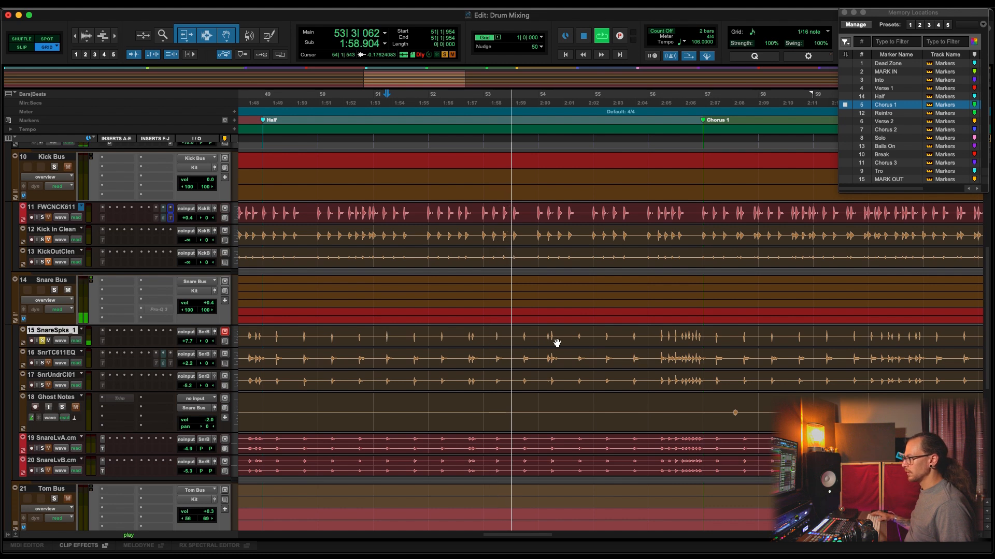
key(space)
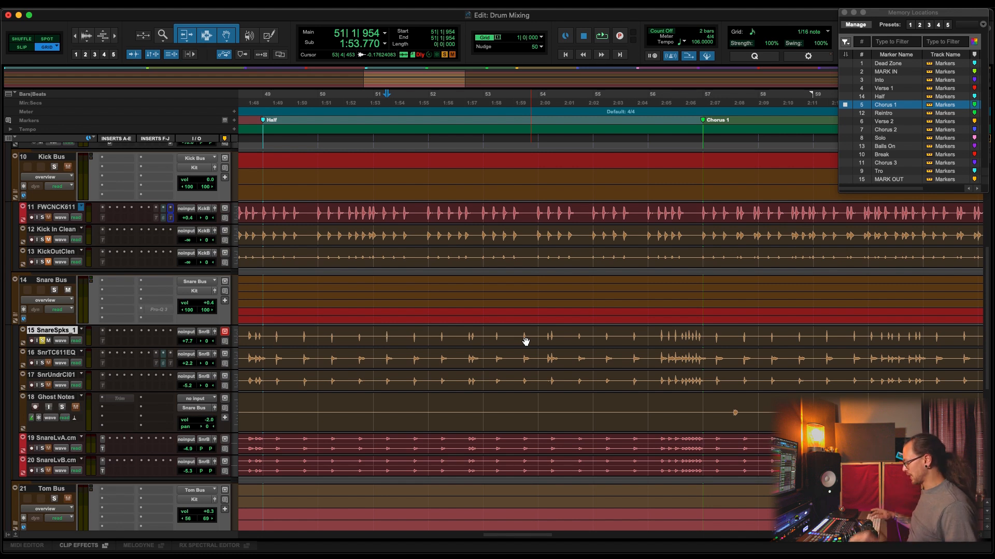
Examine the Half section on the Snare Spikes track from bar 49 to 57 and play it from bar 52
key(t)
key(t)
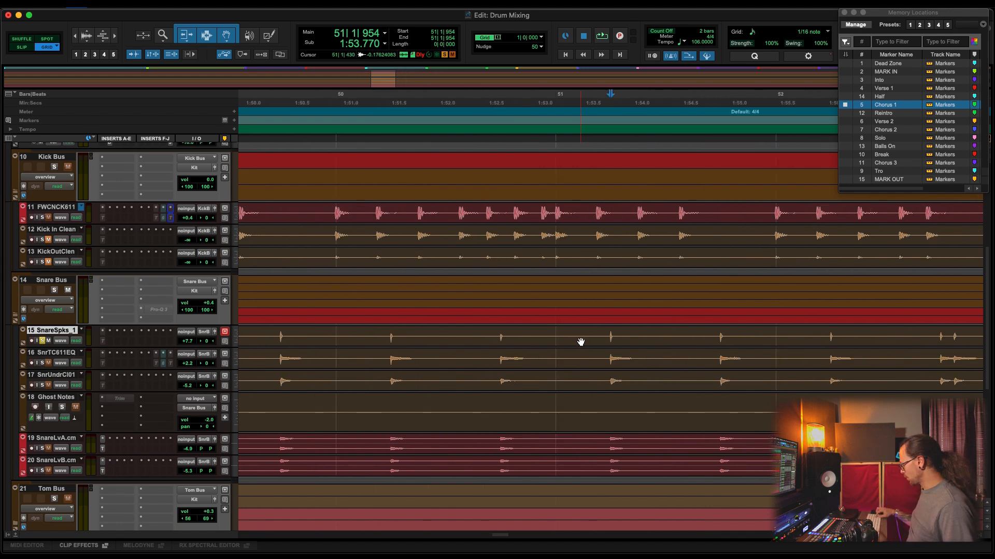
key(r)
key(r)
key(r)
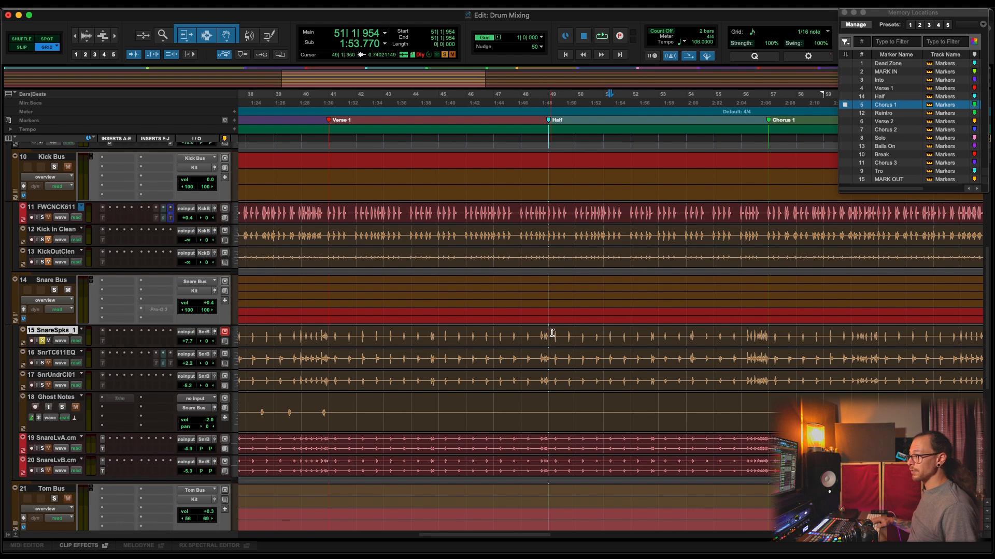
drag(550, 334, 766, 345)
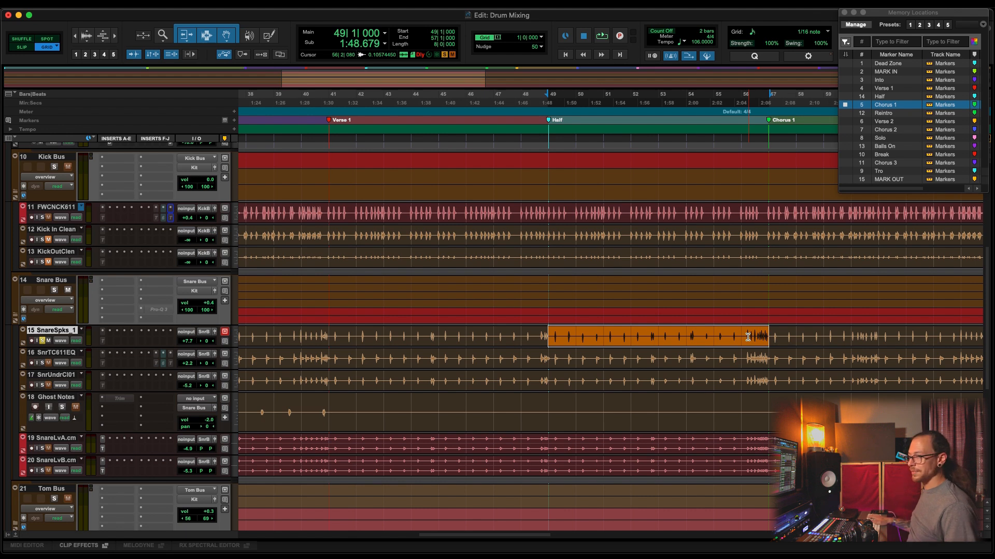
click(638, 336)
key(space)
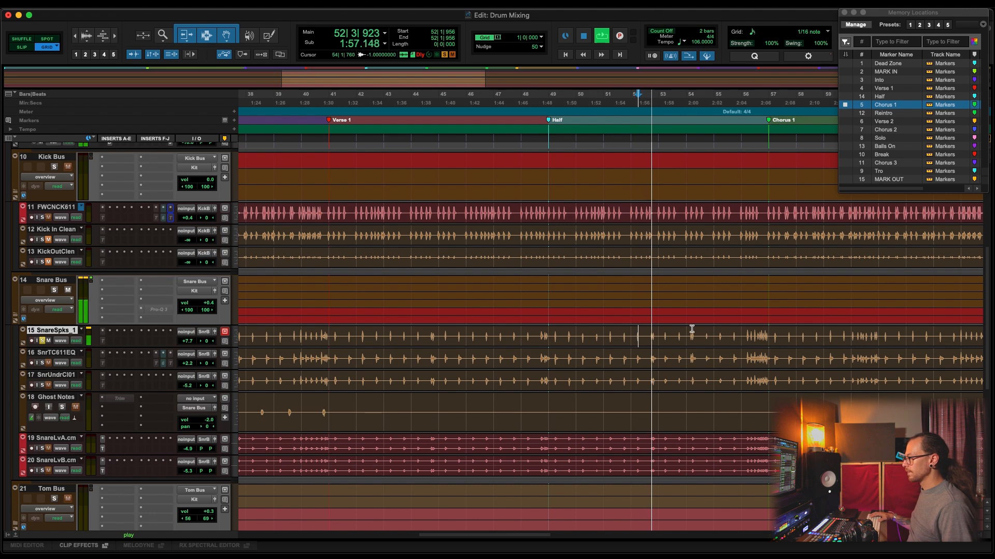
key(space)
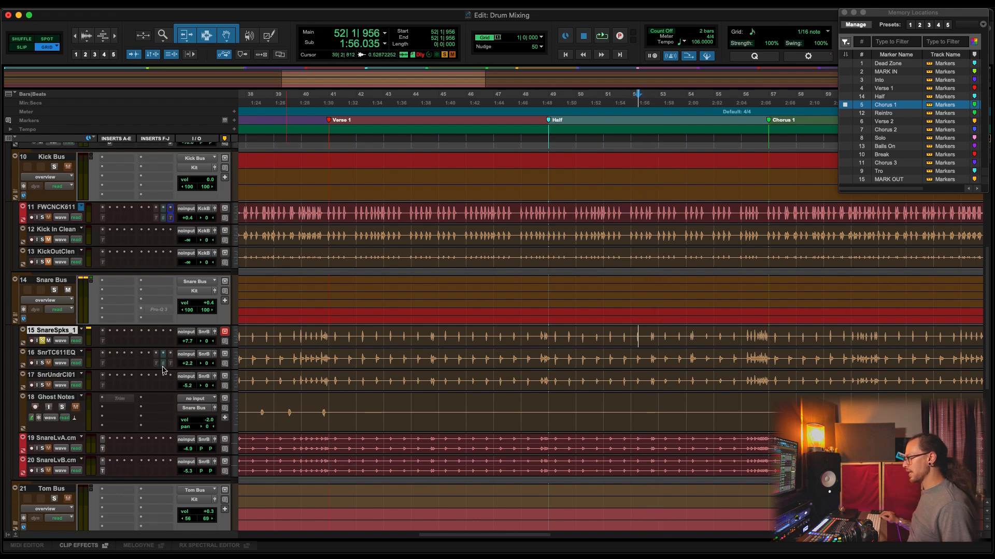
Transfer the plug-in inserts from the Snare Top Clean 611EQ track to the Snare Spikes track and play it from bar 43
mouse_move(163, 341)
mouse_down()
mouse_move(174, 344)
mouse_move(158, 343)
mouse_up()
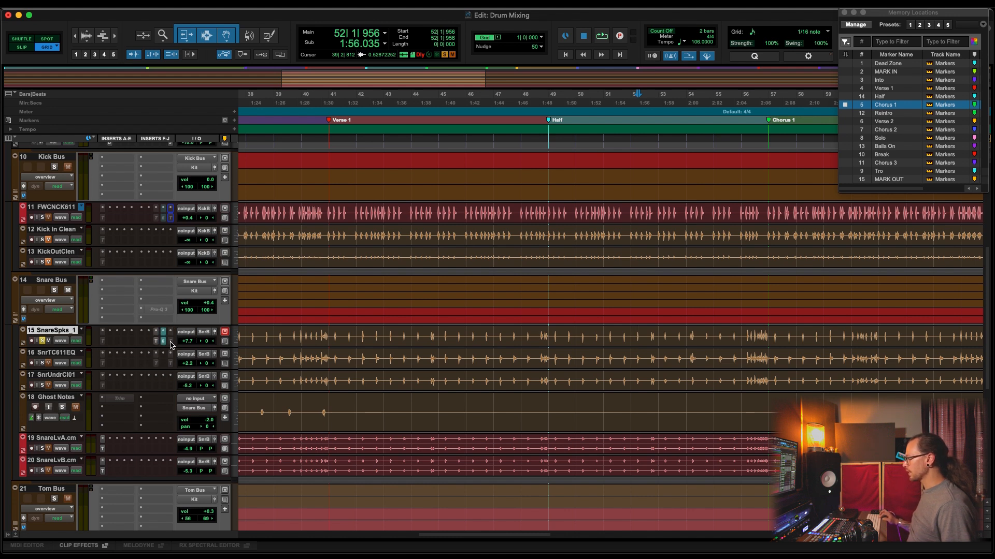
click(384, 329)
key(space)
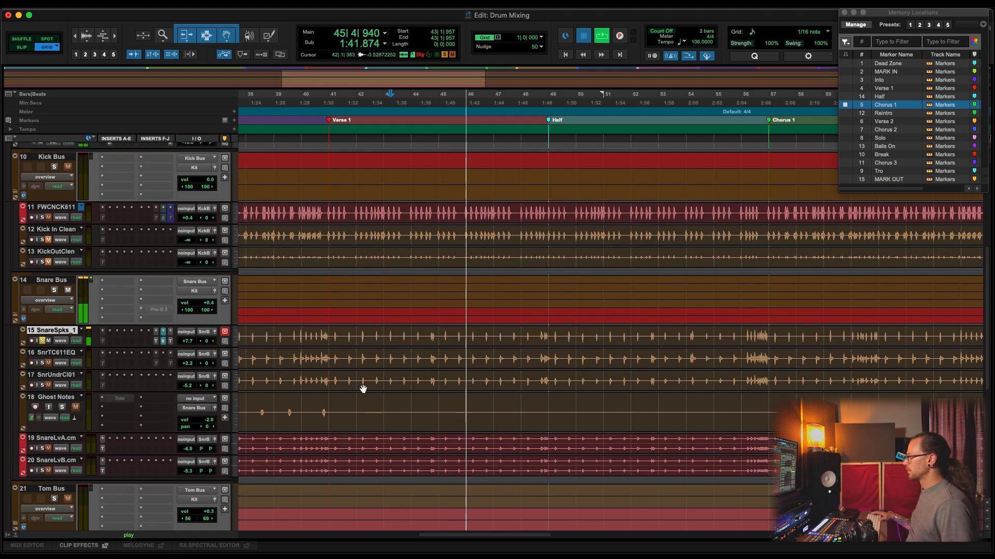
key(space)
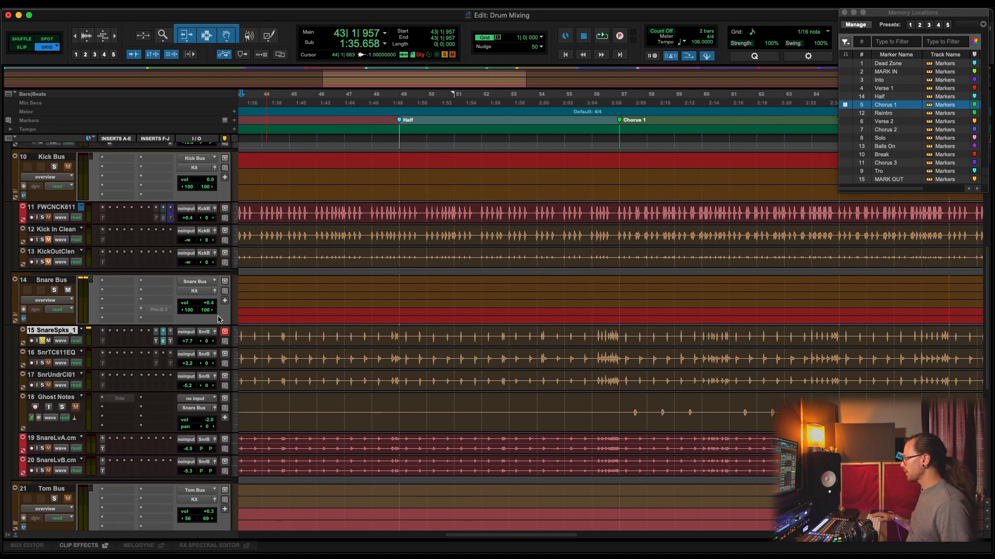
scroll(157, 326, down, 1)
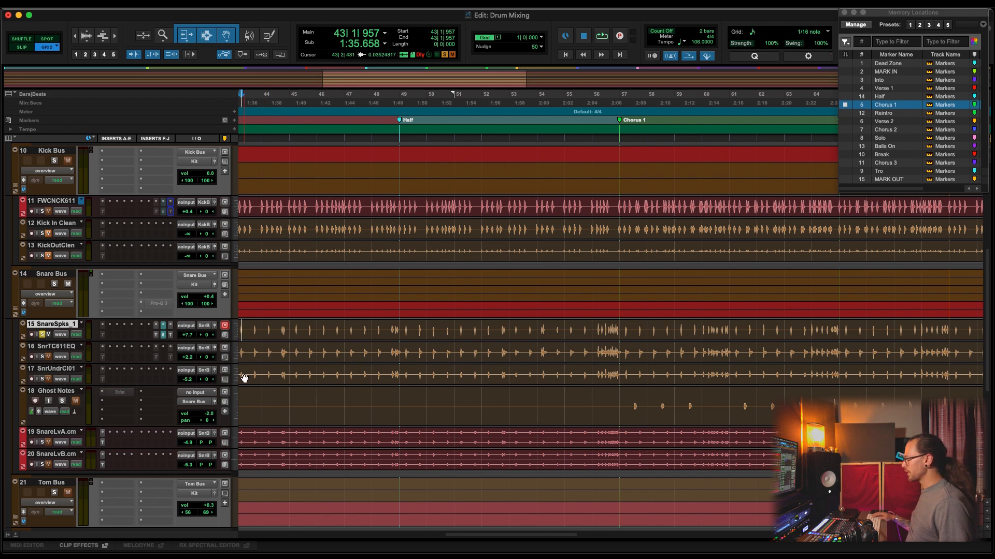
Move the 611EQ 1 insert from the kick track to the Snare Under track, add copies of Snare Spikes' two Trims around it and activate it
scroll(244, 378, down, 5)
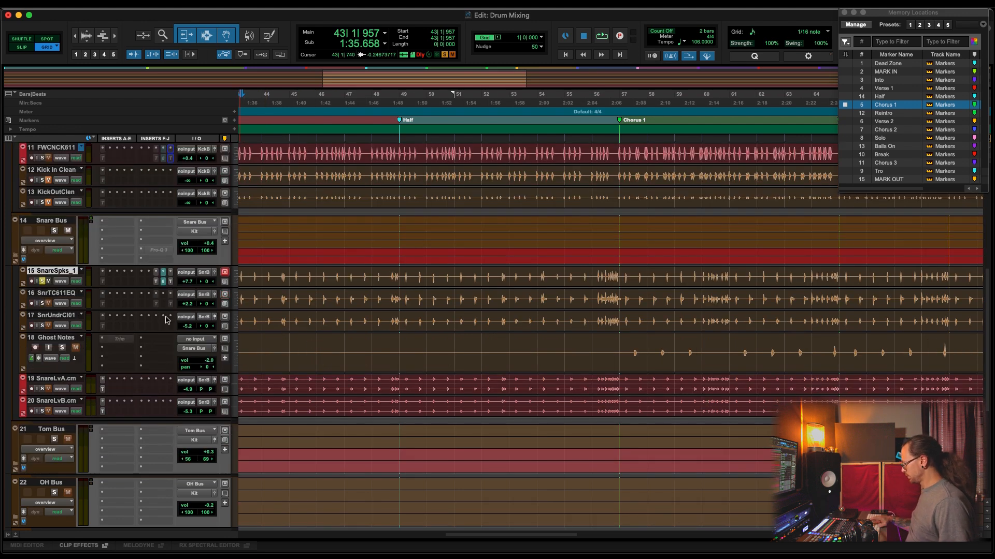
key(super+equal)
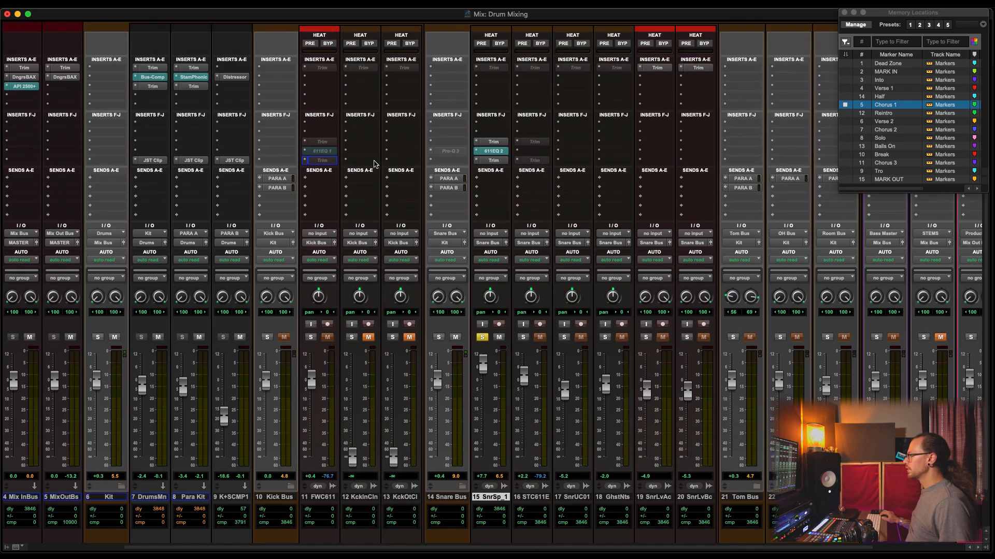
drag(322, 154, 573, 150)
drag(492, 143, 574, 142)
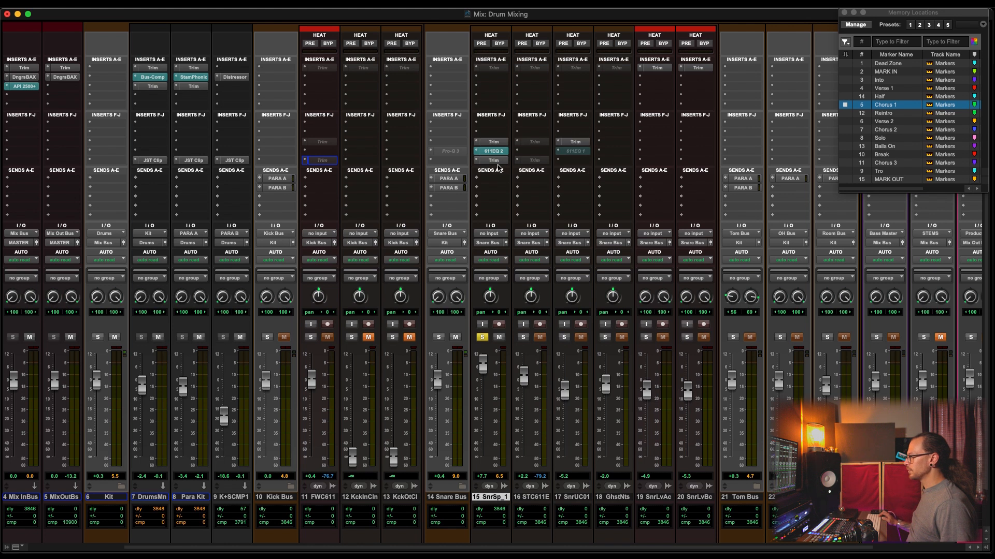
drag(495, 163, 574, 160)
ctrl+super+click(572, 151)
Solo the Snare Bus, play from bar 43 and raise the Snare Under track's fader to +3.3 dB
click(439, 337)
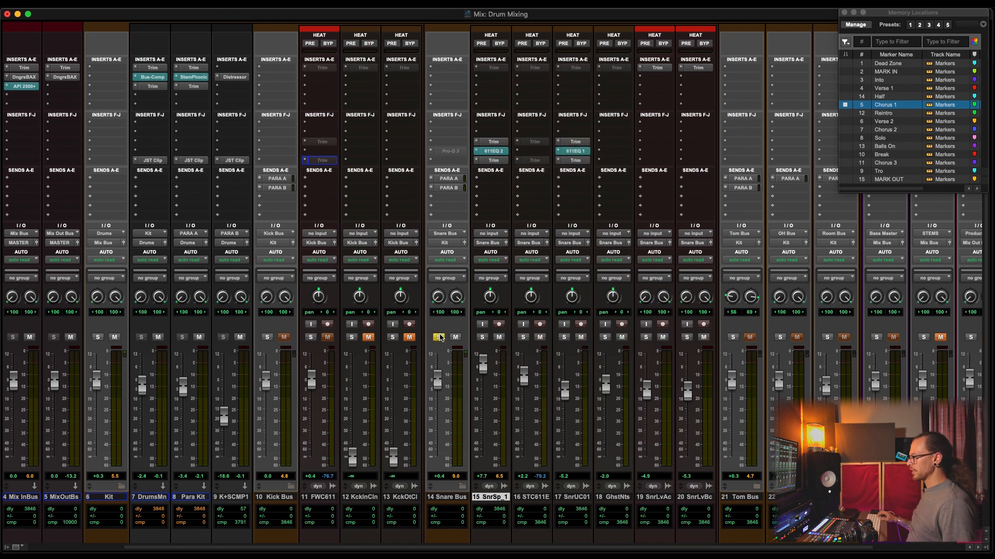
key(space)
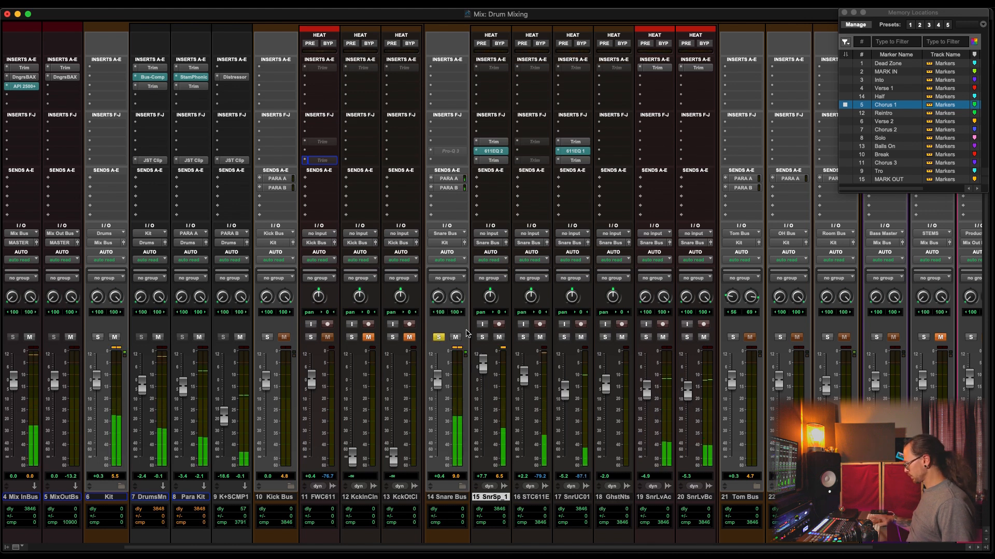
key(super+equal)
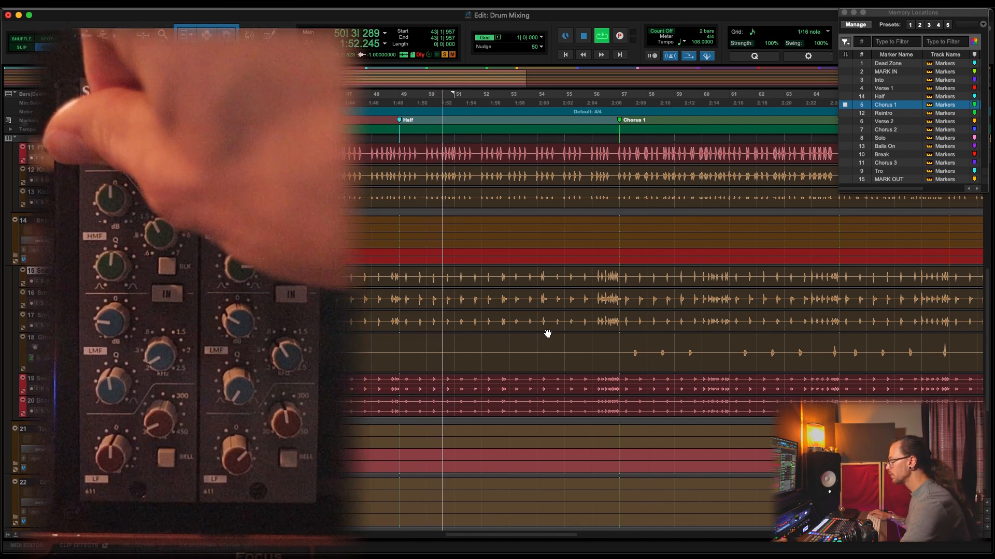
key(super+equal)
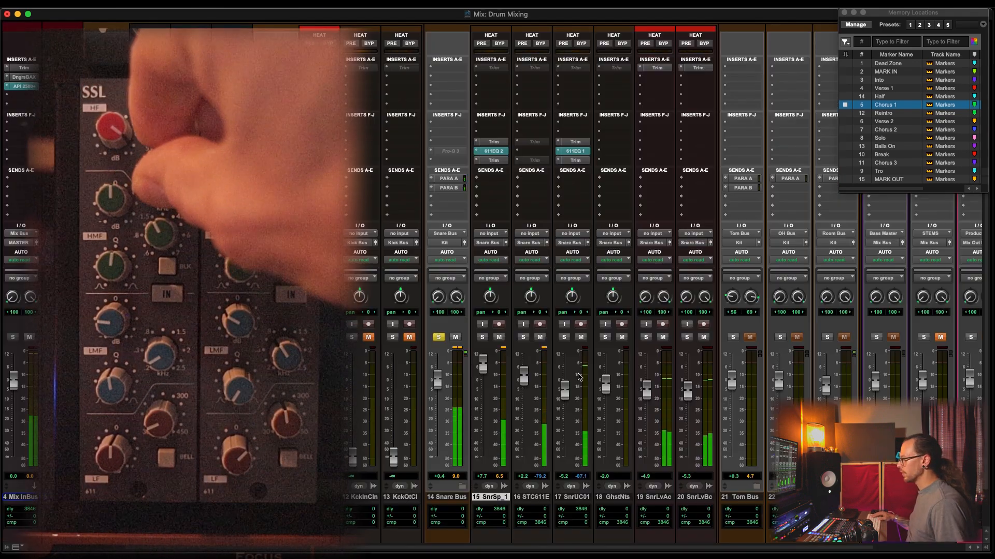
mouse_move(564, 389)
mouse_down()
mouse_move(565, 364)
mouse_move(566, 375)
mouse_up()
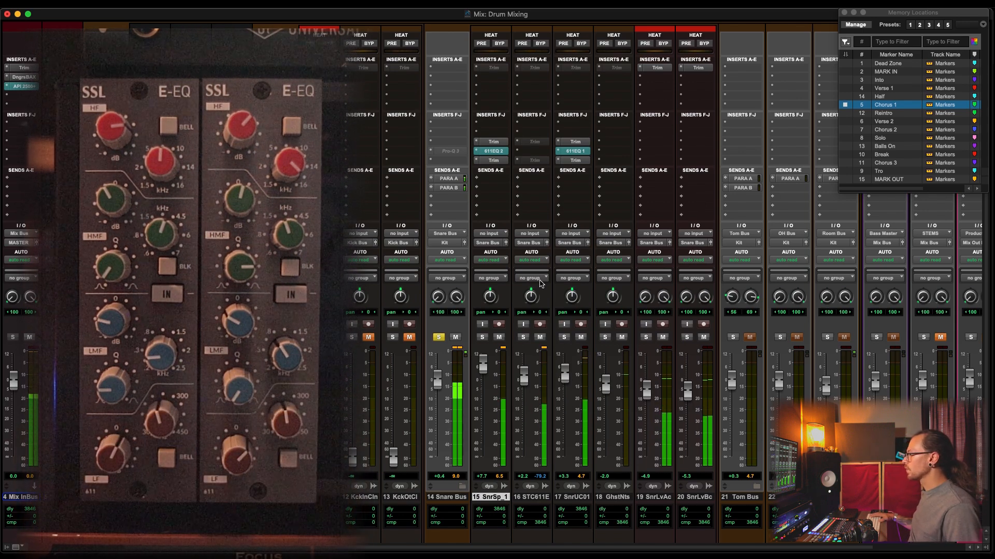
Commit the Snare Spikes and Snare Under tracks from bar 28 to the song's end, up to their 611EQ inserts, with Consolidate Clips enabled
key(super+equal)
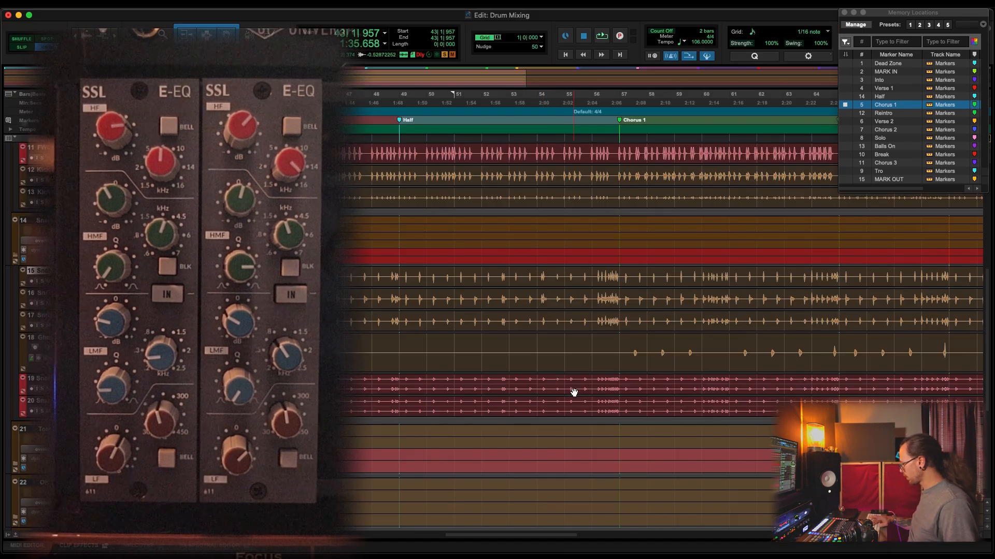
key(r)
key(r)
key(r)
scroll(417, 315, up, 3)
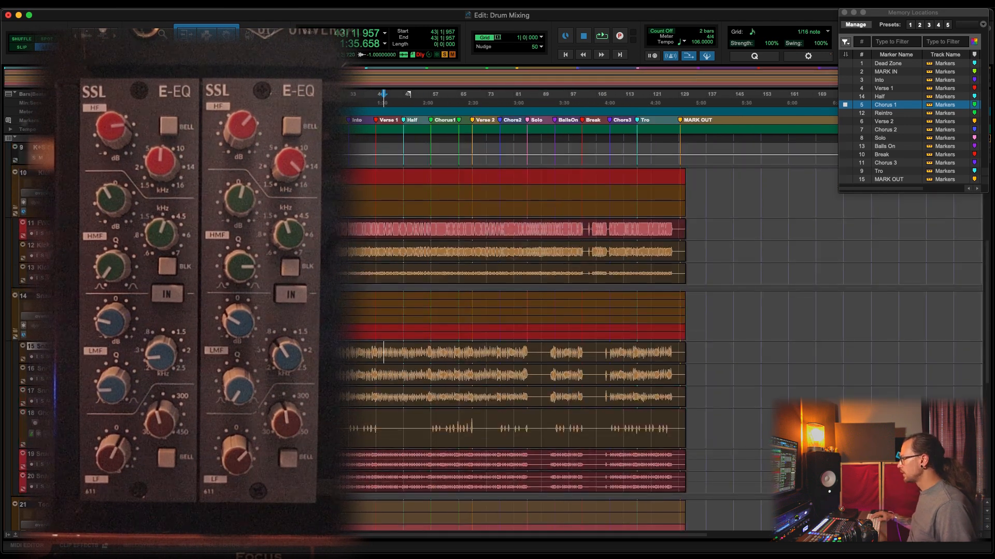
drag(337, 350, 676, 348)
click(674, 397)
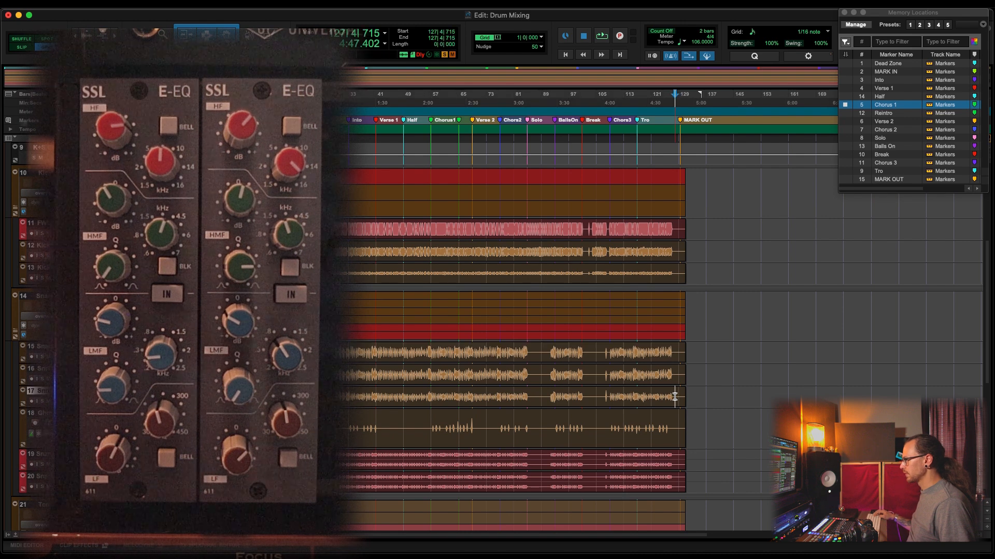
drag(674, 397, 338, 398)
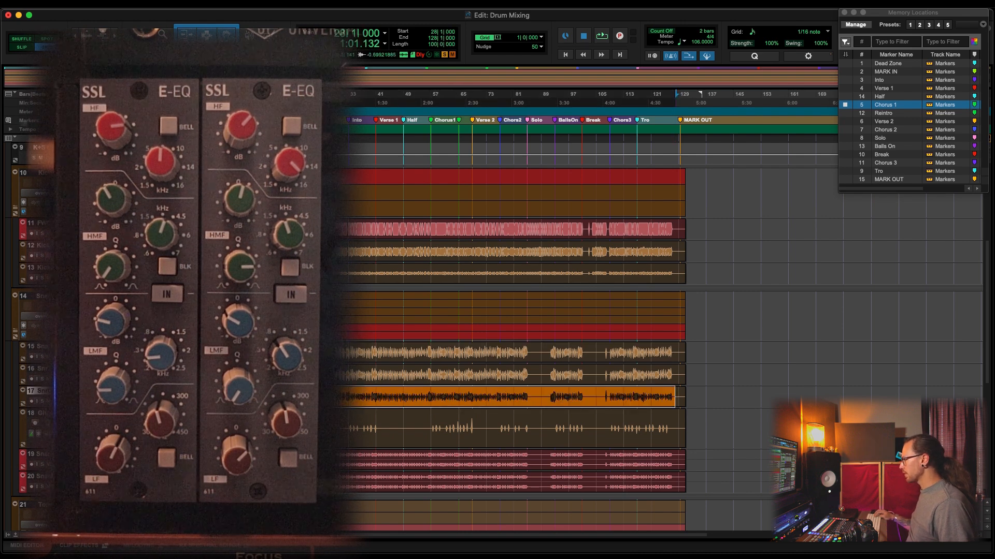
shift+click(329, 353)
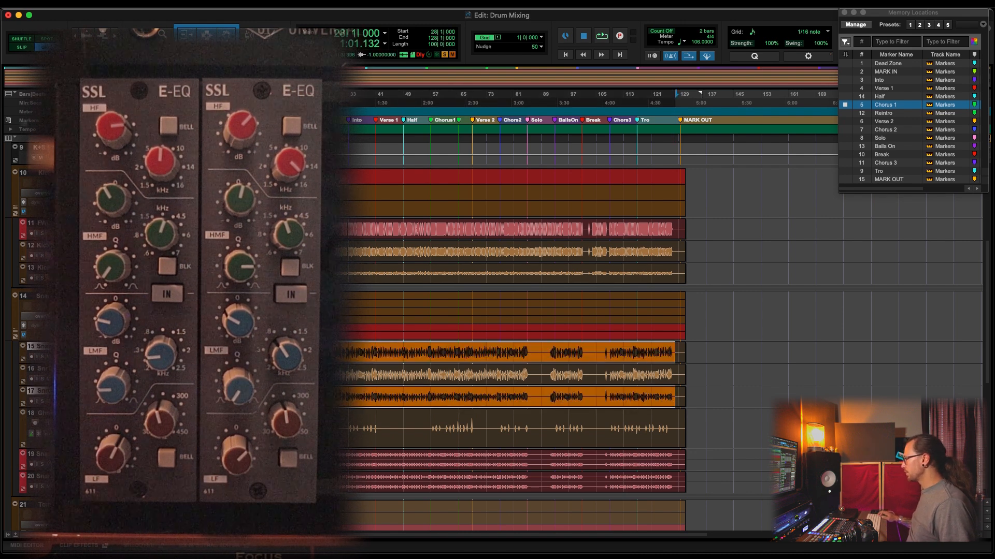
click(150, 376)
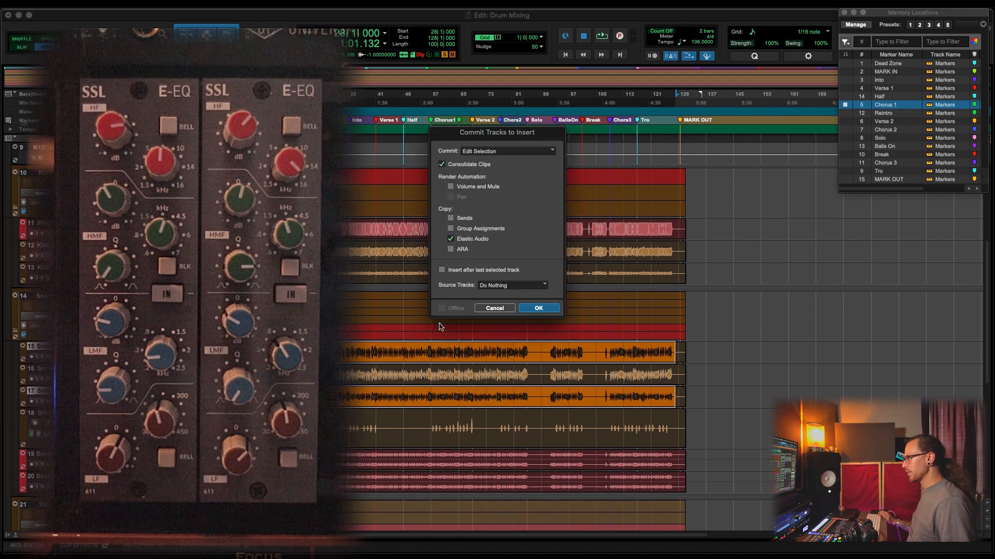
click(536, 308)
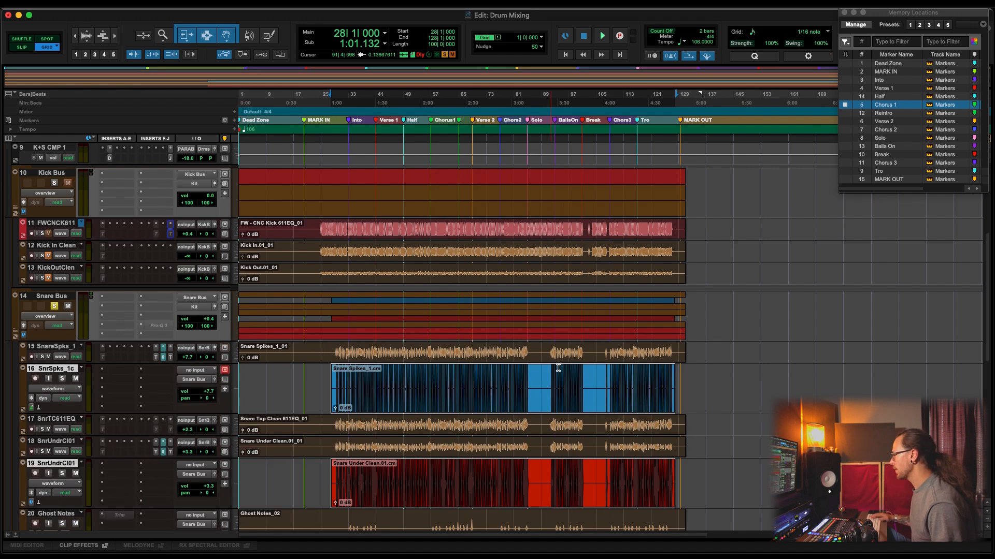
Duplicate the Snare Spikes playlist as Snare Spikes_1 611EQ, move both committed clips onto their original tracks and consolidate the Snare Spikes audio
scroll(323, 382, down, 1)
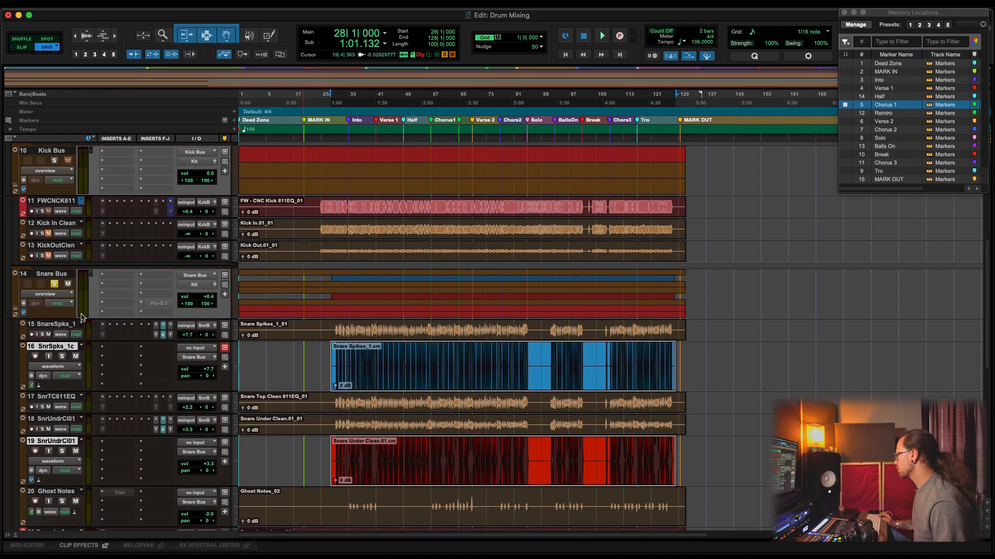
click(80, 326)
click(104, 280)
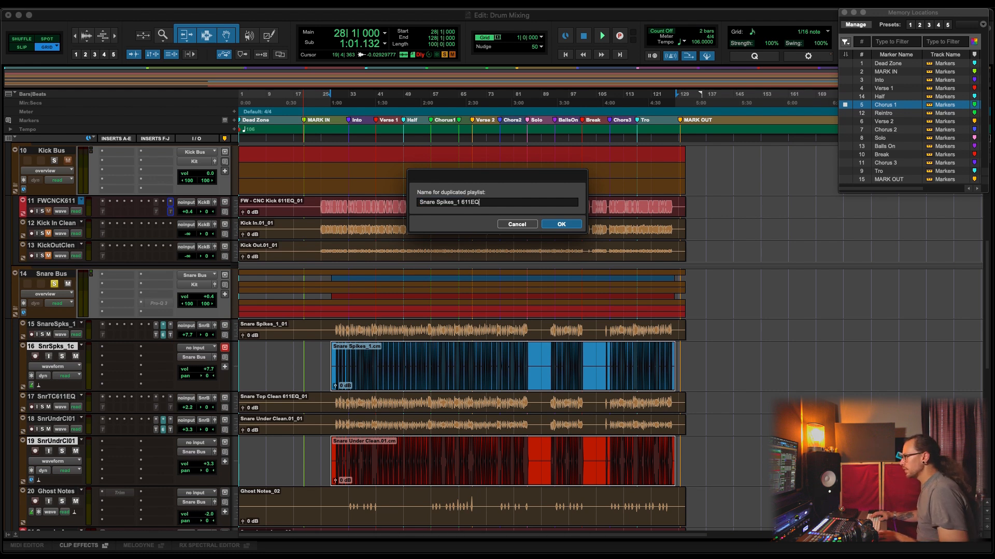
key(Return)
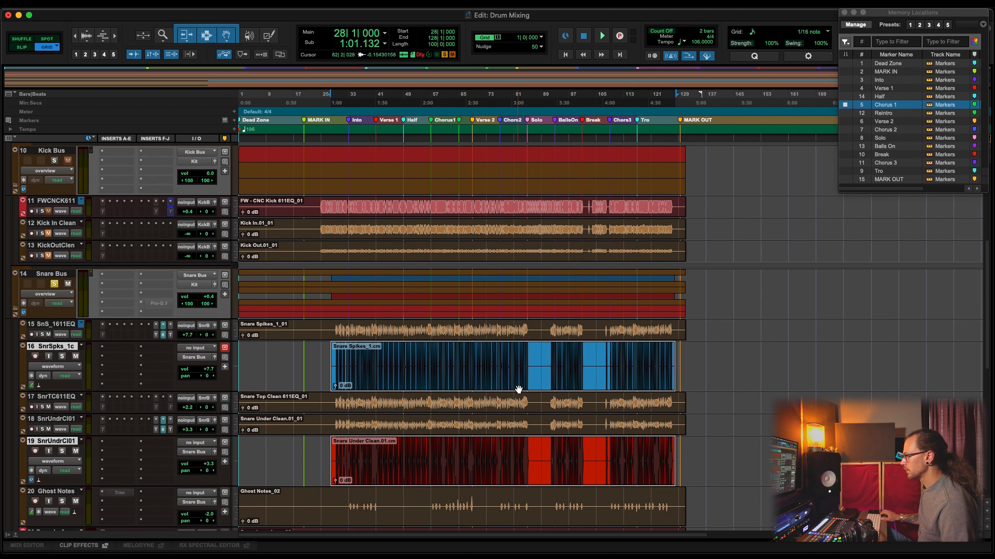
drag(518, 386, 511, 329)
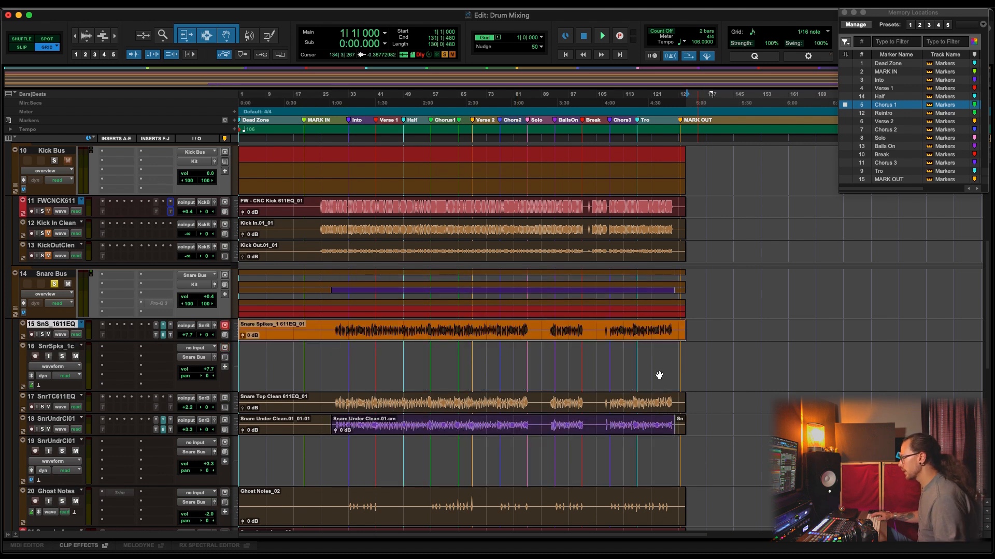
Duplicate the Snare Under track's playlist as Snare Under Clean 611EQ and consolidate its audio into one clip
click(82, 423)
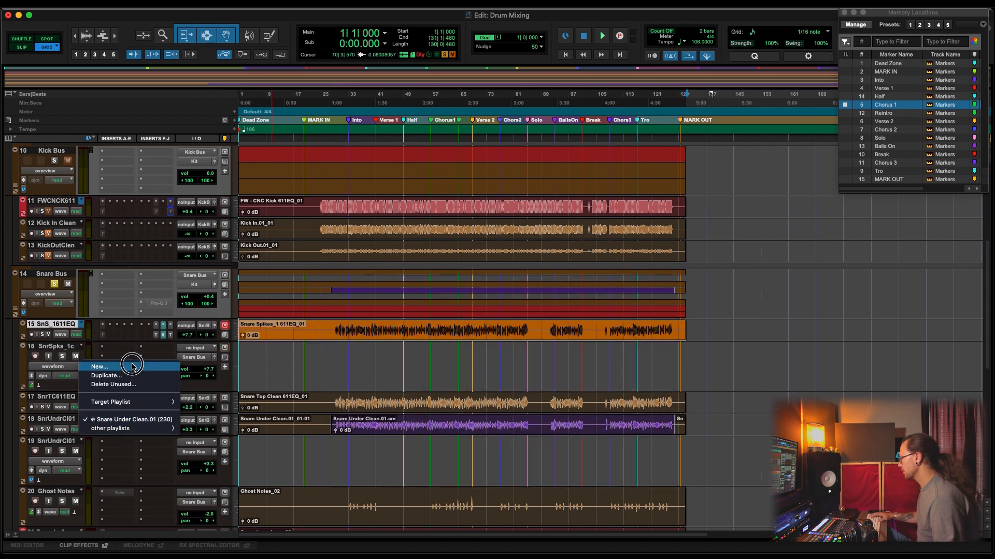
click(129, 379)
key(Right)
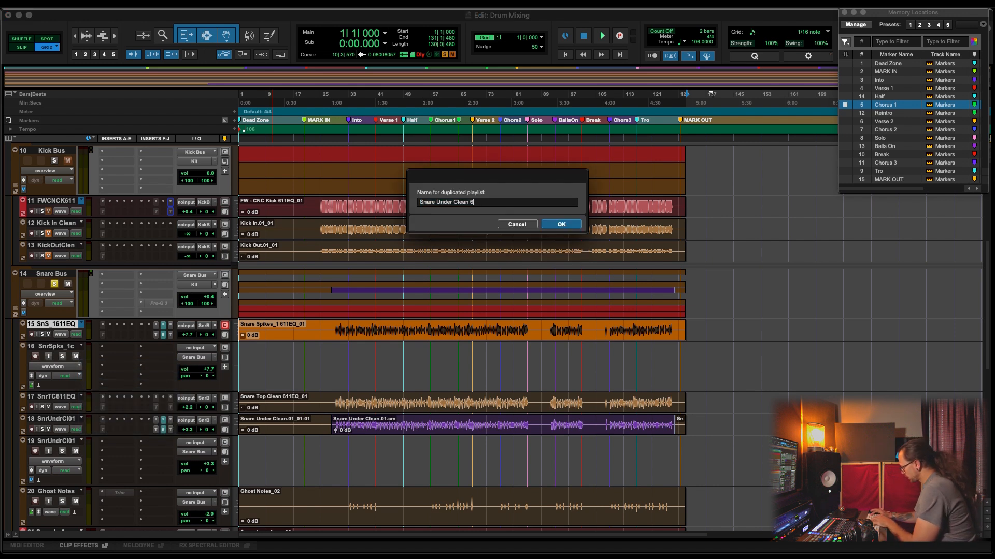
key(Return)
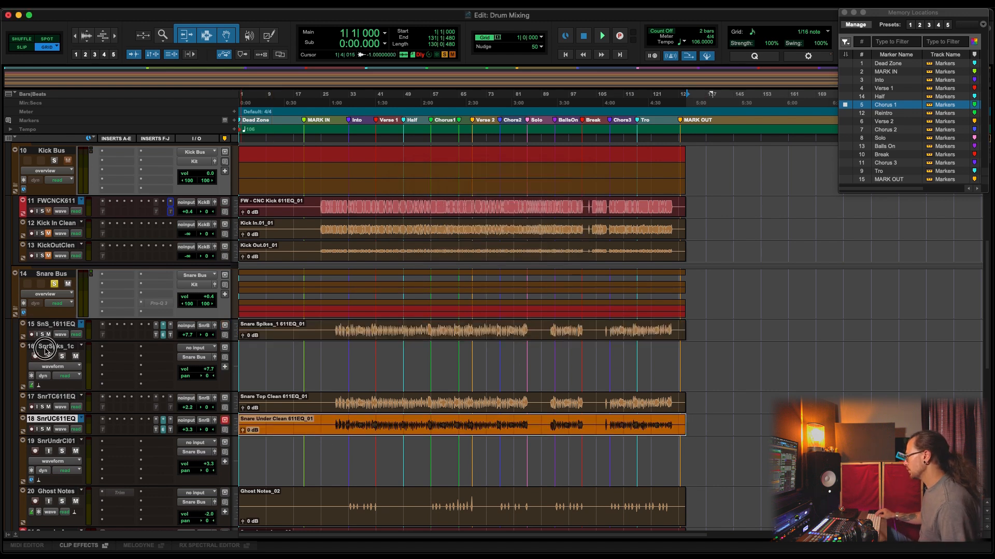
Delete the two emptied committed tracks for Snare Spikes and Snare Under
click(46, 351)
super+click(57, 442)
right_click(57, 443)
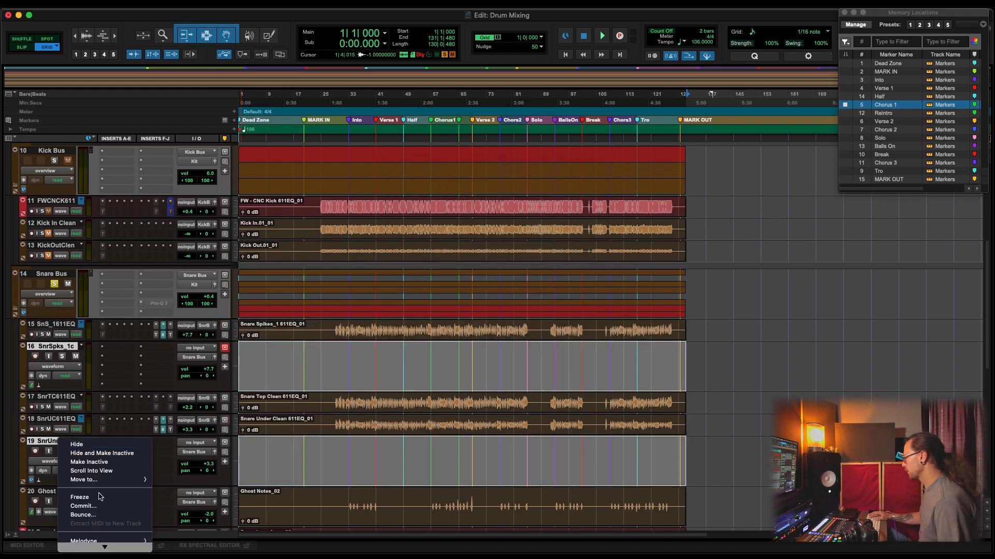
click(105, 531)
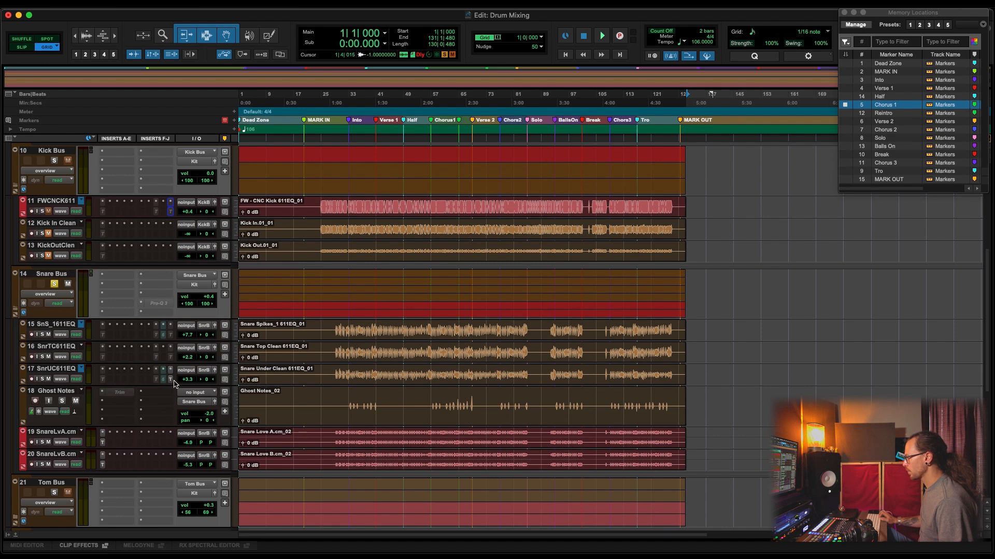
Select bars 57 to 69 across the Snare Top, Snare Under and Ghost Notes tracks and zoom in on that section
click(354, 327)
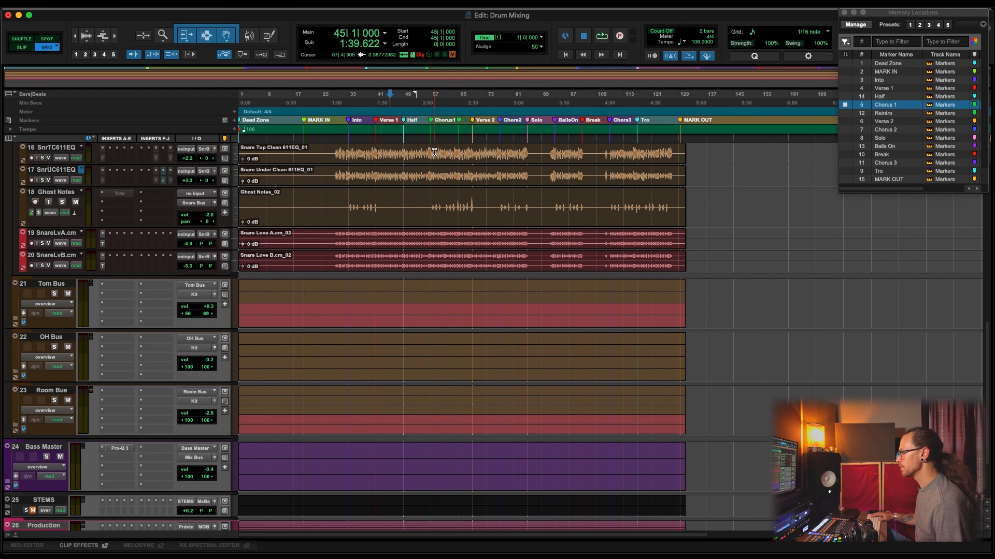
drag(430, 151, 472, 190)
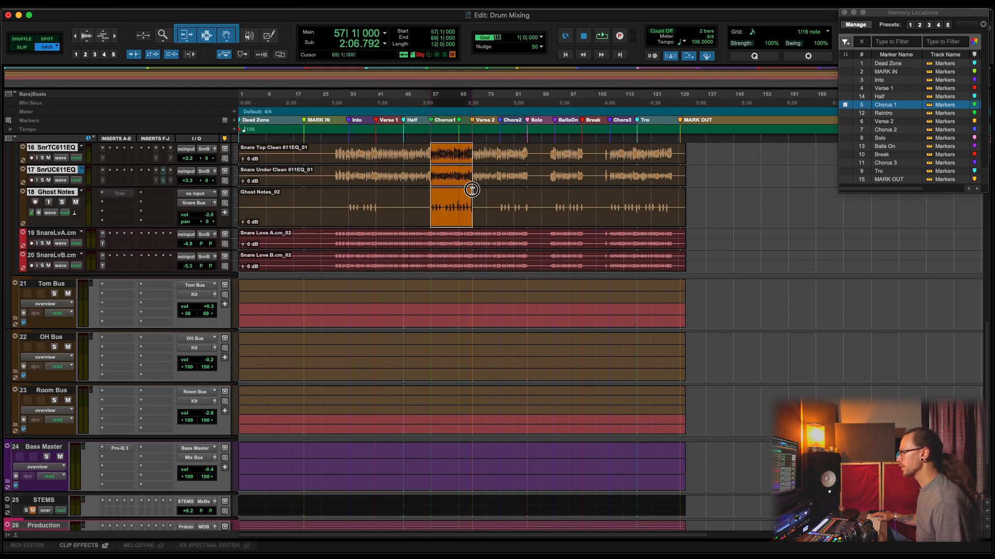
key(t)
key(t)
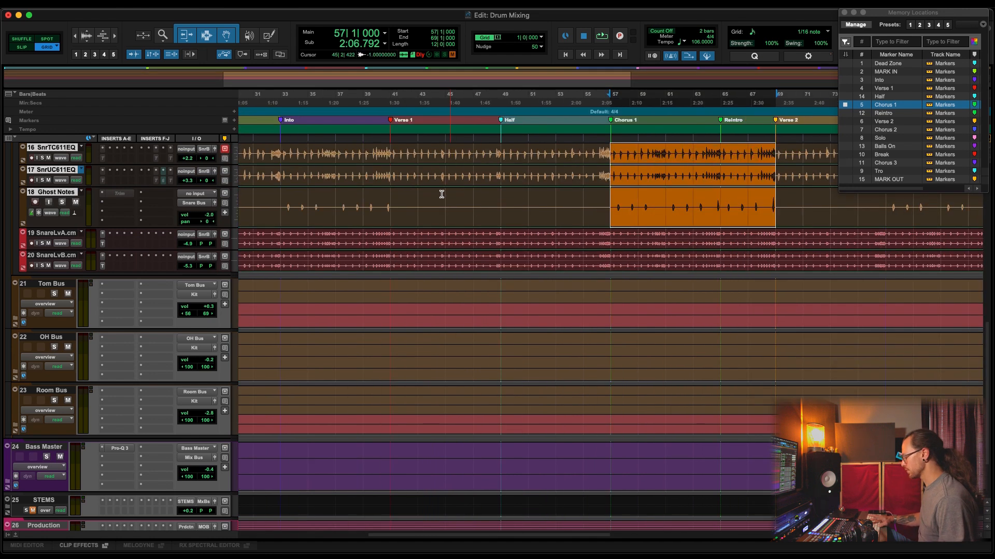
Insert the stereo Bento 1-2 hardware I/O in the second insert bank of the Overheads track
key(super+=)
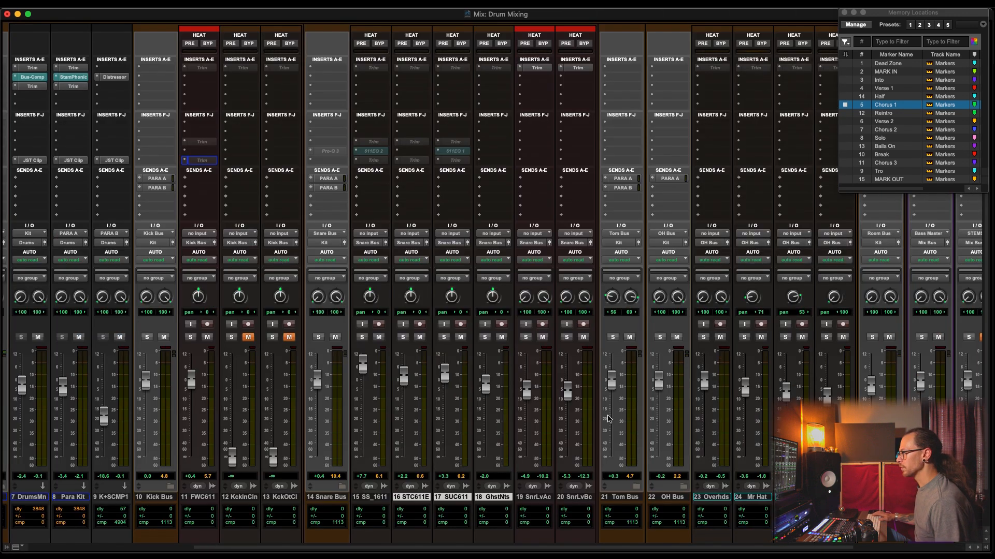
scroll(376, 192, right, 4)
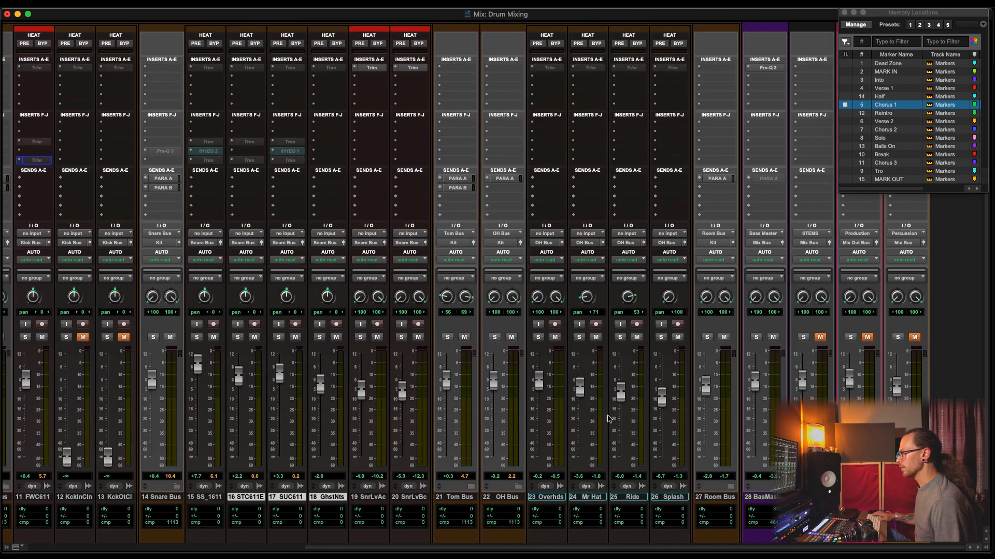
click(545, 152)
mouse_move(591, 205)
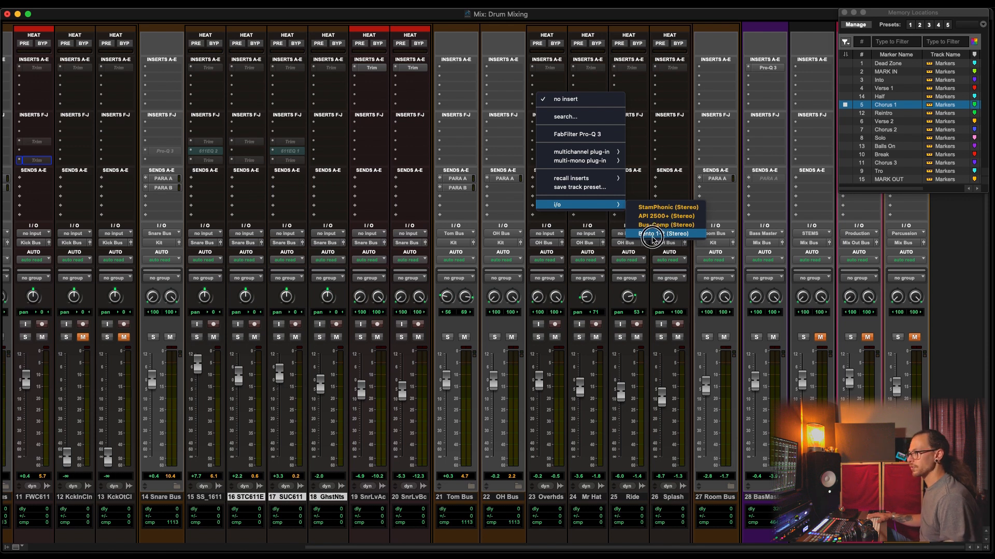
click(663, 234)
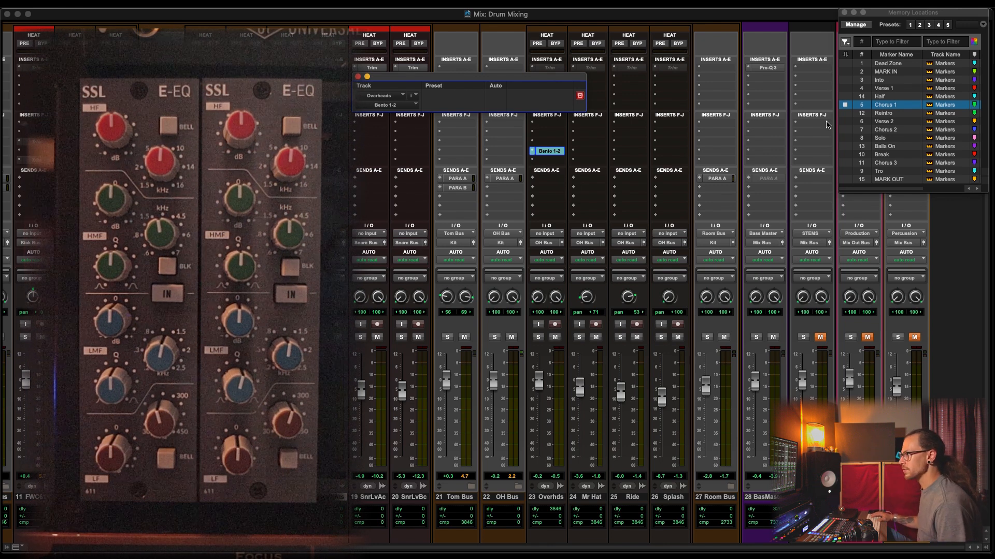
Go to the Reintro marker and play the song briefly from there
click(886, 114)
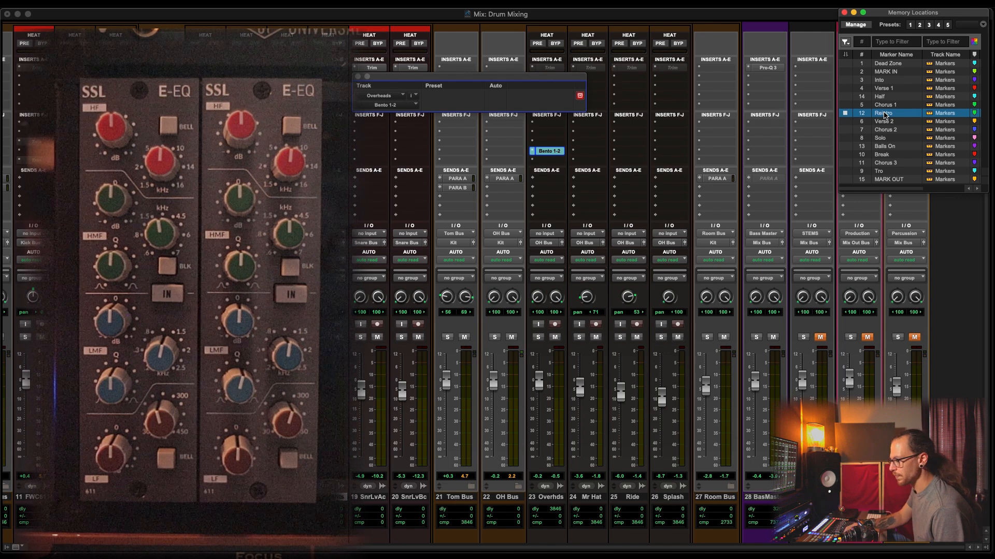
key(space)
key(space)
Place a Trim with -6.0 dB gain before the Bento 1-2 insert on the Overheads track, activate it and close its window
drag(590, 135, 543, 145)
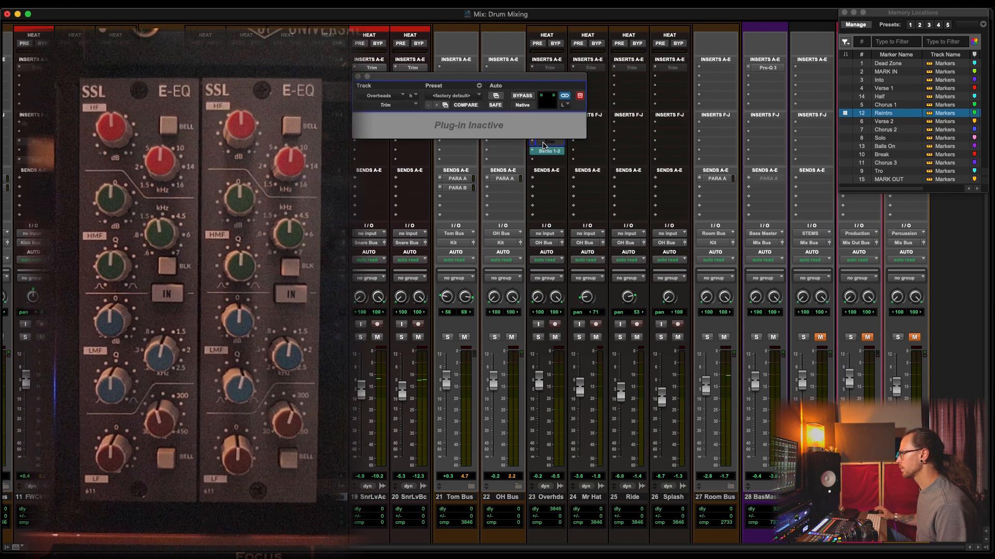
ctrl+super+click(542, 145)
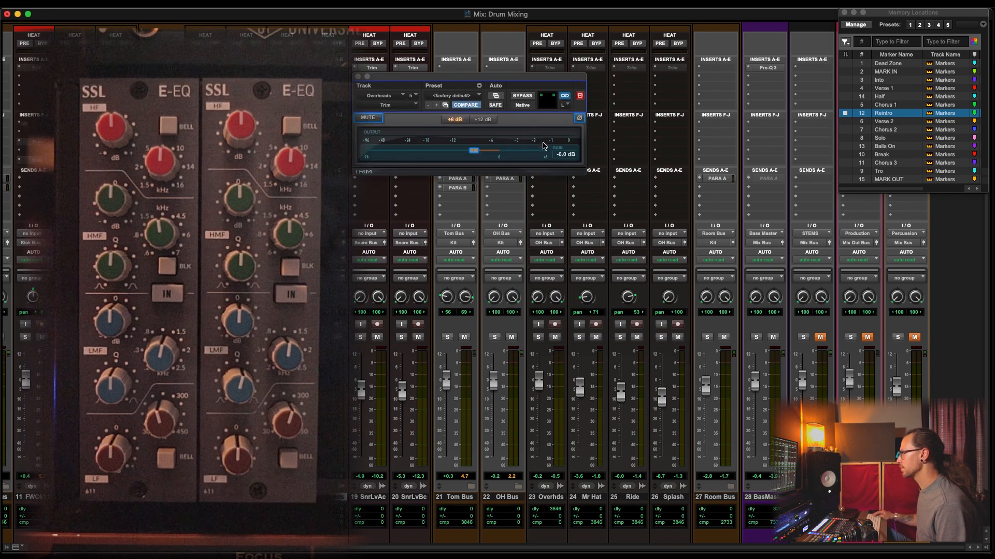
click(357, 76)
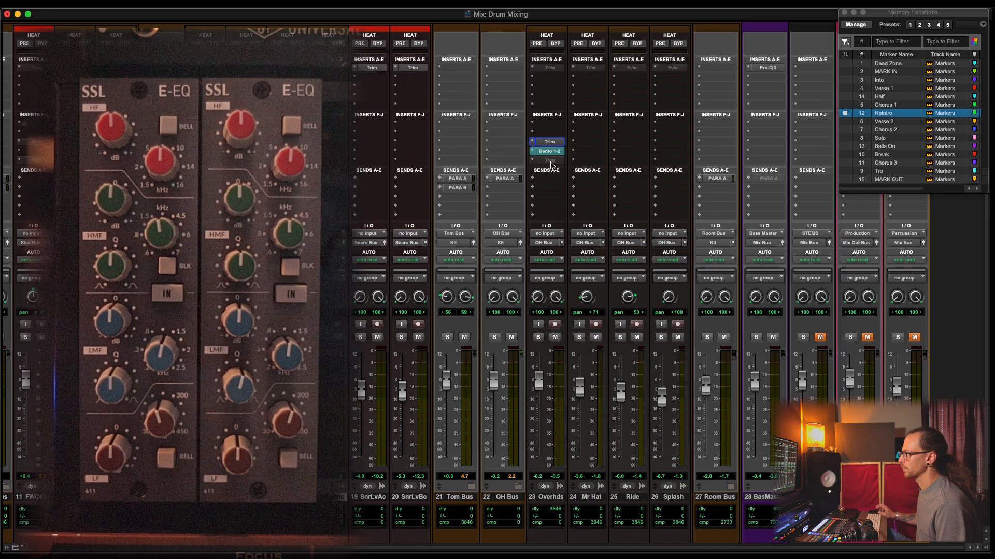
Audition the song with the hardware-processed Overheads, and commit bars 22 to 131 of the Overheads track up to its last Trim insert
key(space)
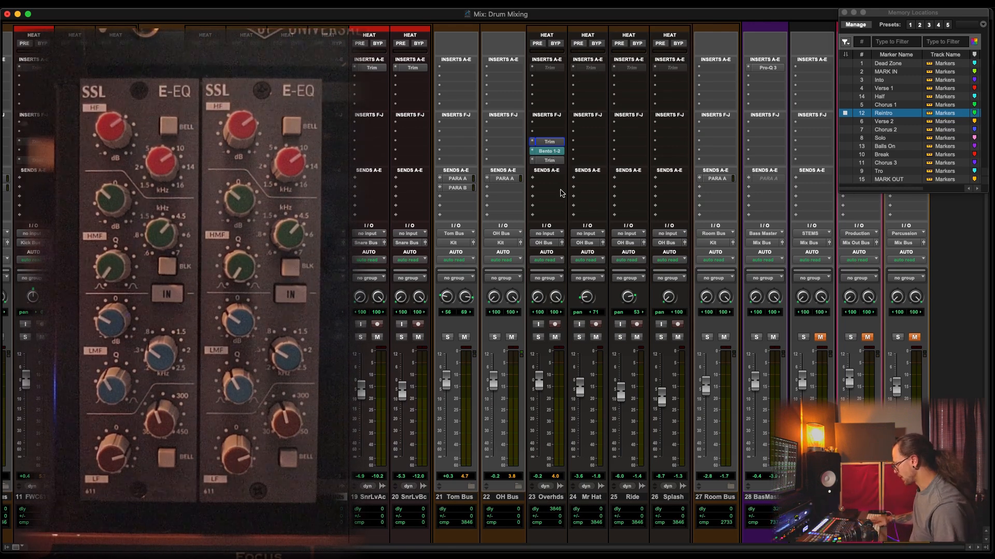
key(super+equal)
key(r)
key(r)
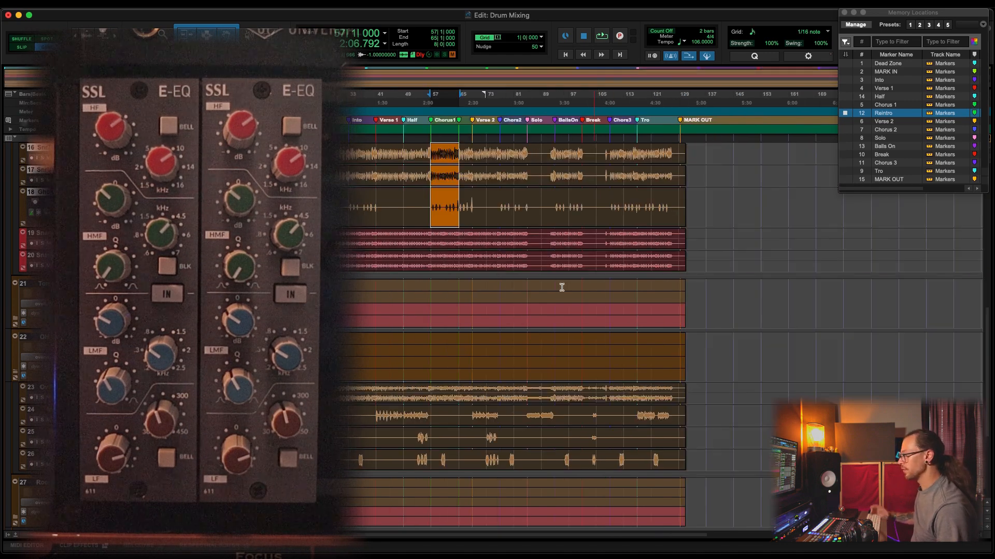
scroll(453, 284, up, 3)
scroll(439, 287, up, 10)
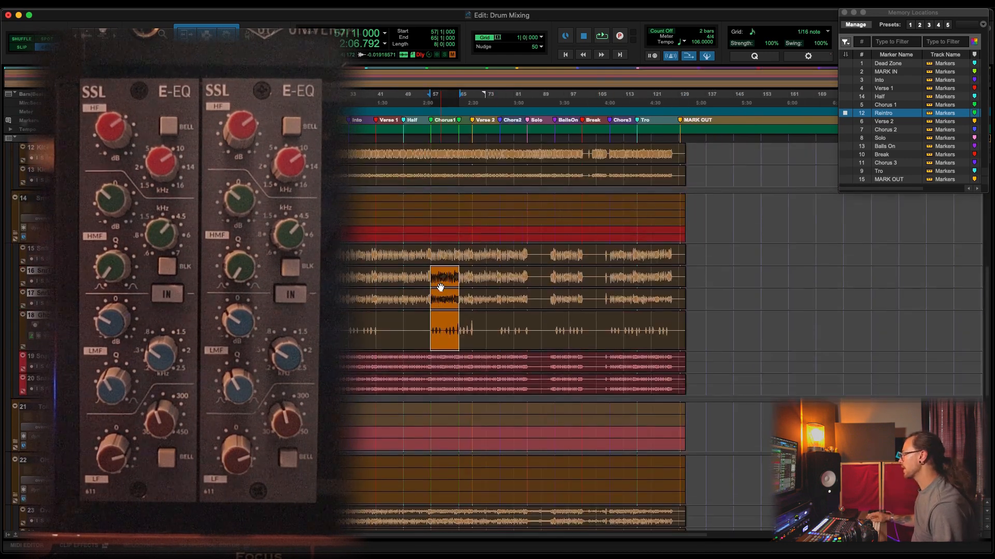
scroll(440, 288, down, 9)
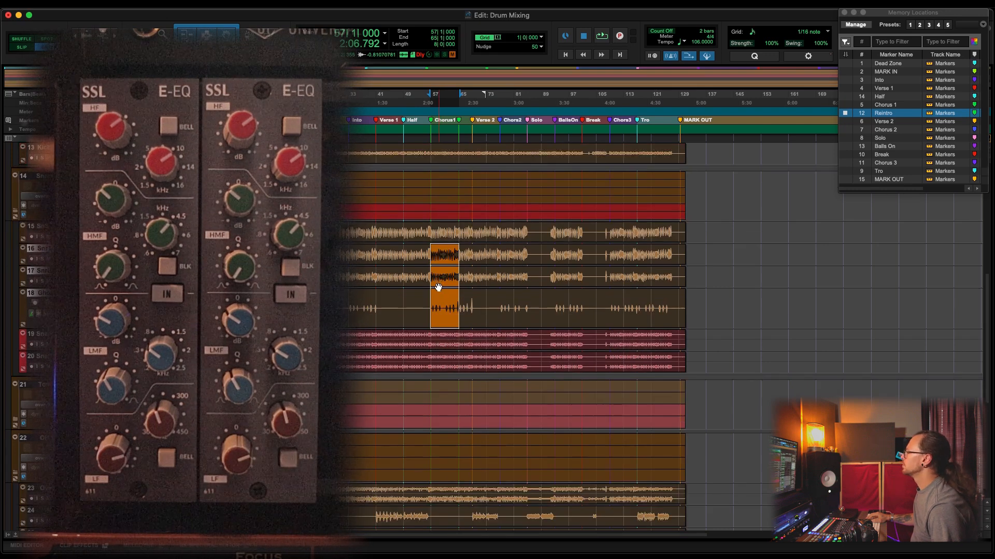
scroll(439, 288, down, 1)
key(t)
drag(369, 468, 618, 473)
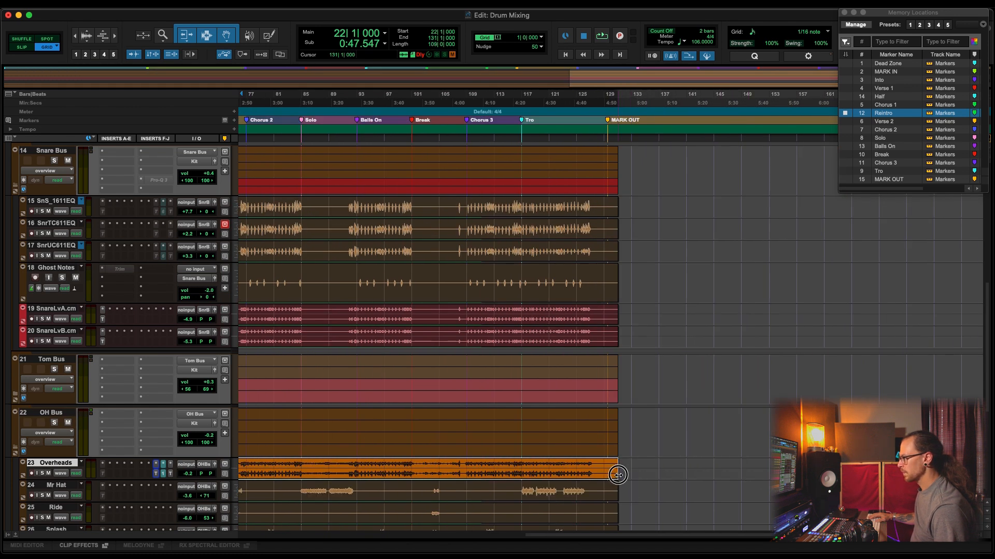
right_click(171, 474)
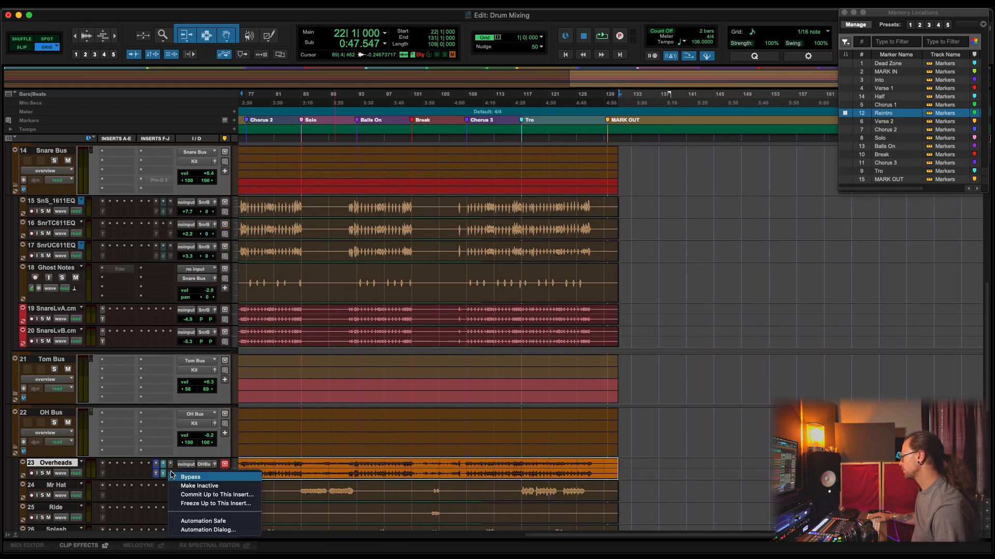
click(207, 497)
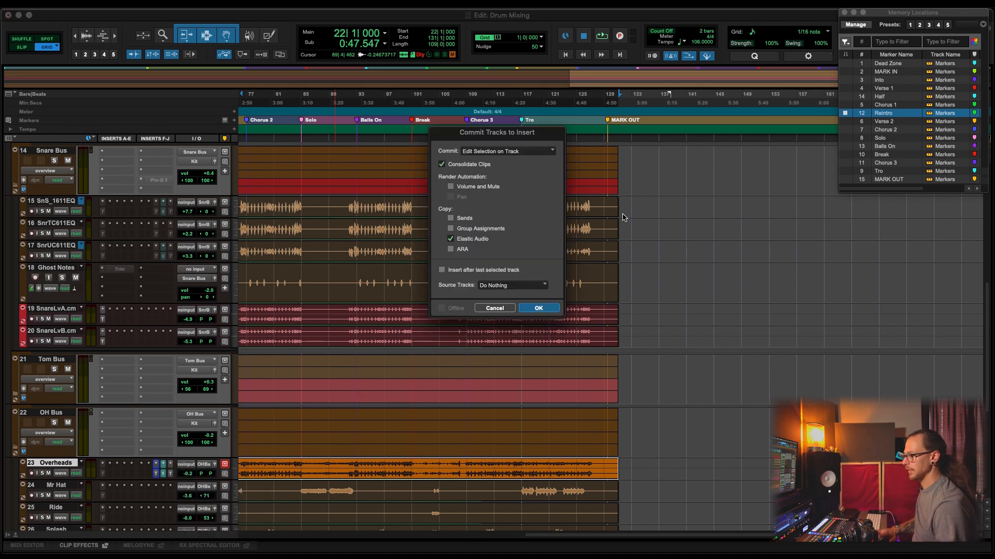
key(Return)
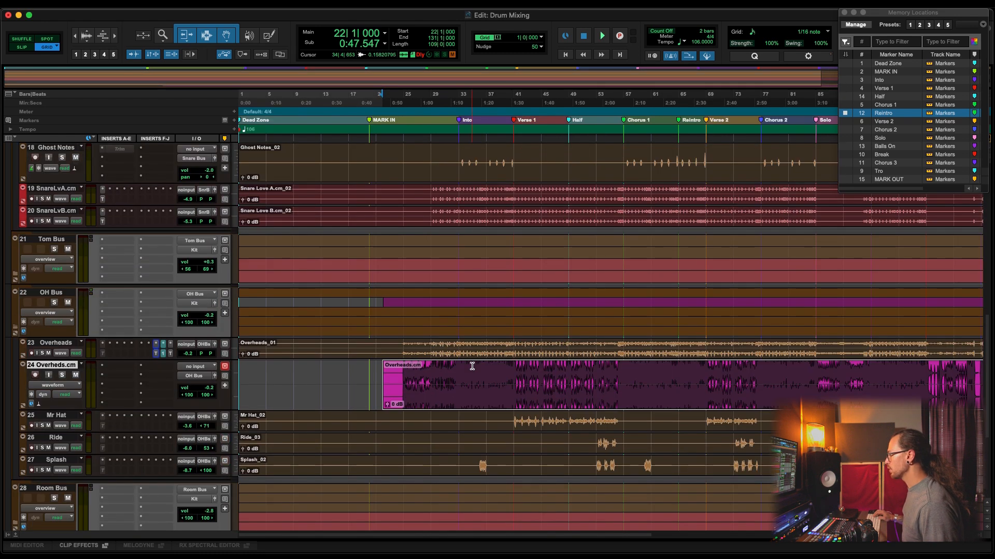
Duplicate the Overheads track's playlist and name the duplicate Overheads 611EQ
scroll(472, 366, right, 5)
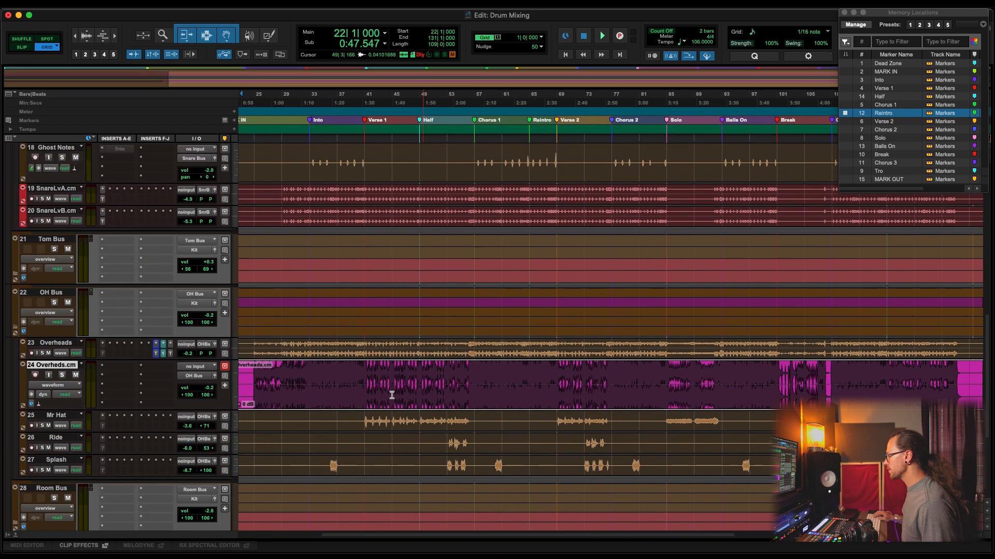
click(82, 343)
click(140, 306)
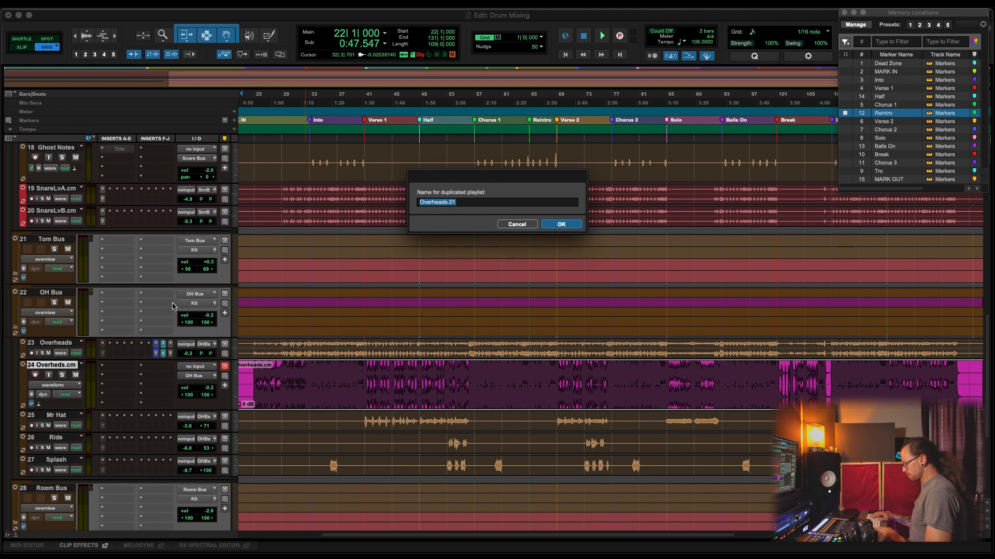
text(Overheads 62)
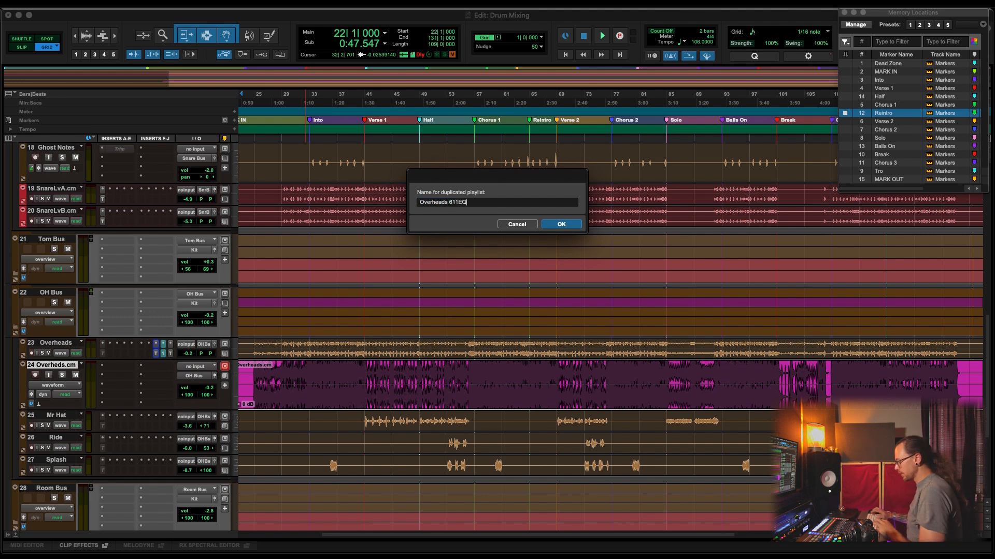
key(Return)
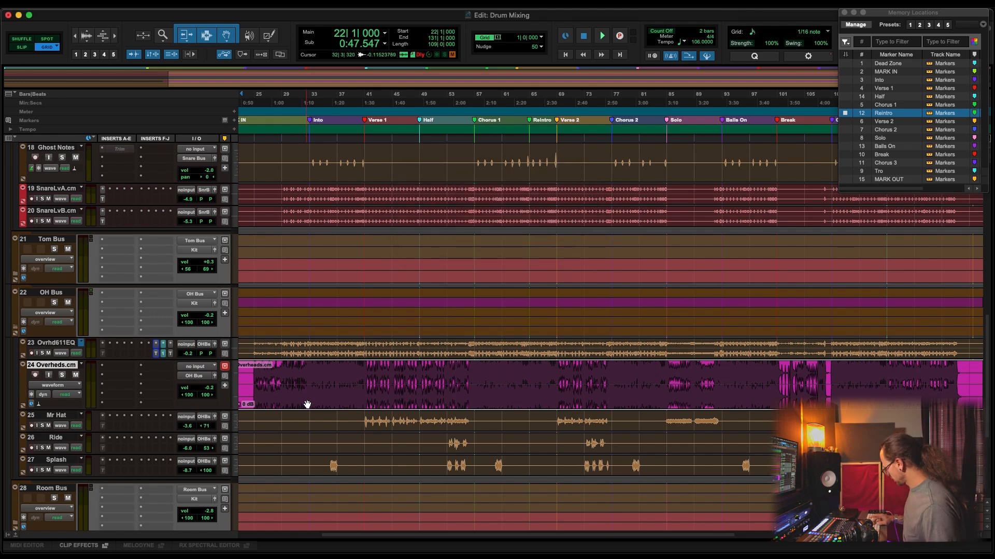
Move the committed Overheads.cm clip onto the Overheads 611EQ playlist at the same position and consolidate the whole track into one clip
key(r)
key(r)
drag(350, 403, 363, 351)
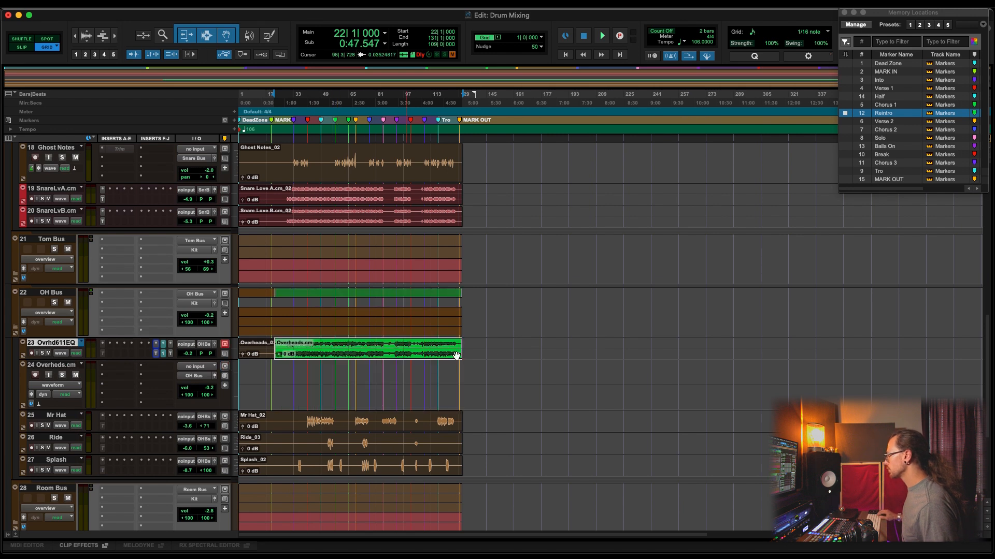
click(485, 347)
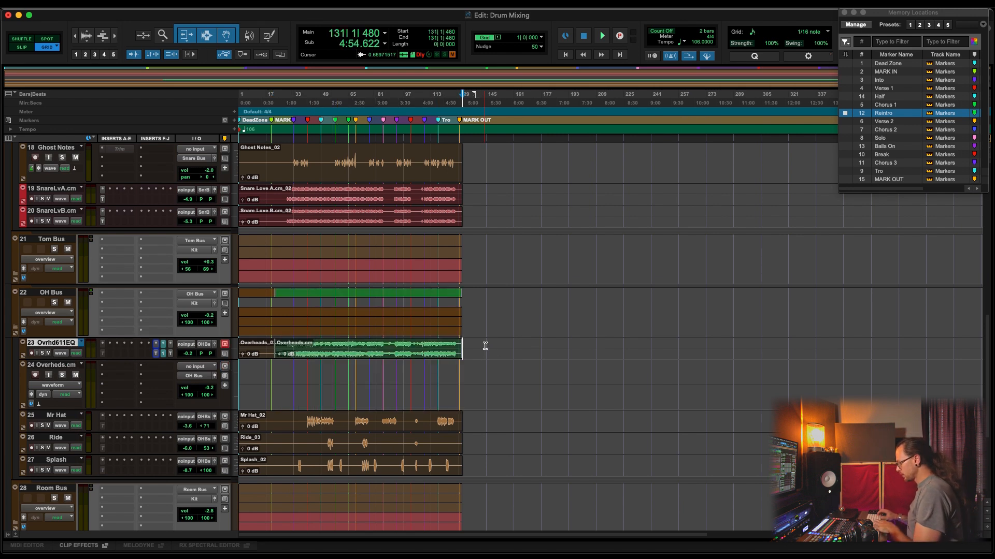
triple_click(485, 346)
key(alt+shift+3)
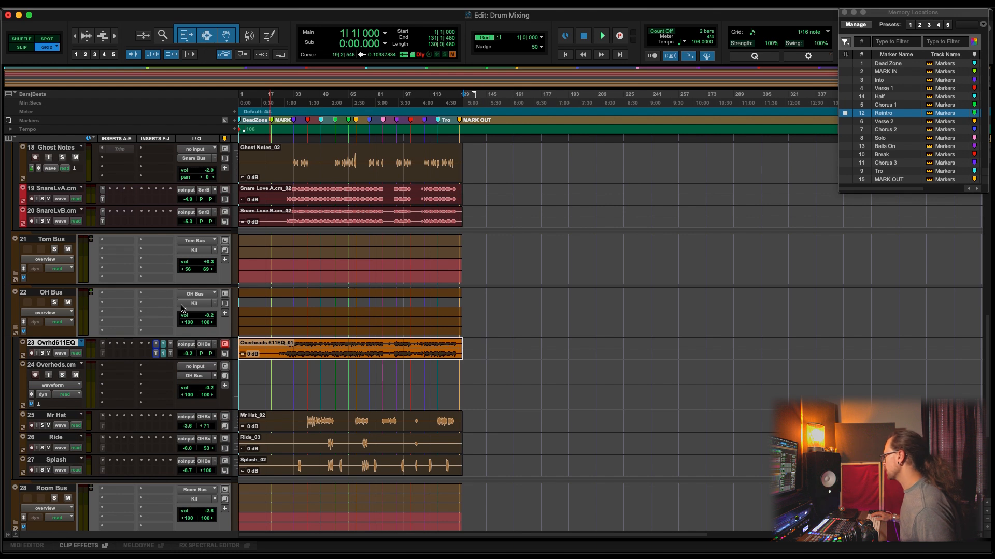
Delete the emptied committed Overheads.cm track
click(56, 369)
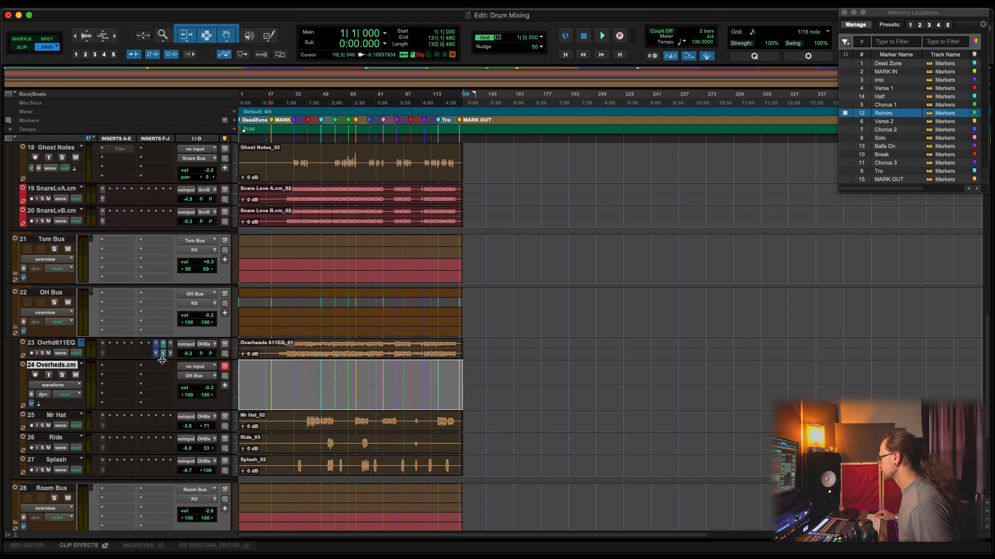
right_click(58, 369)
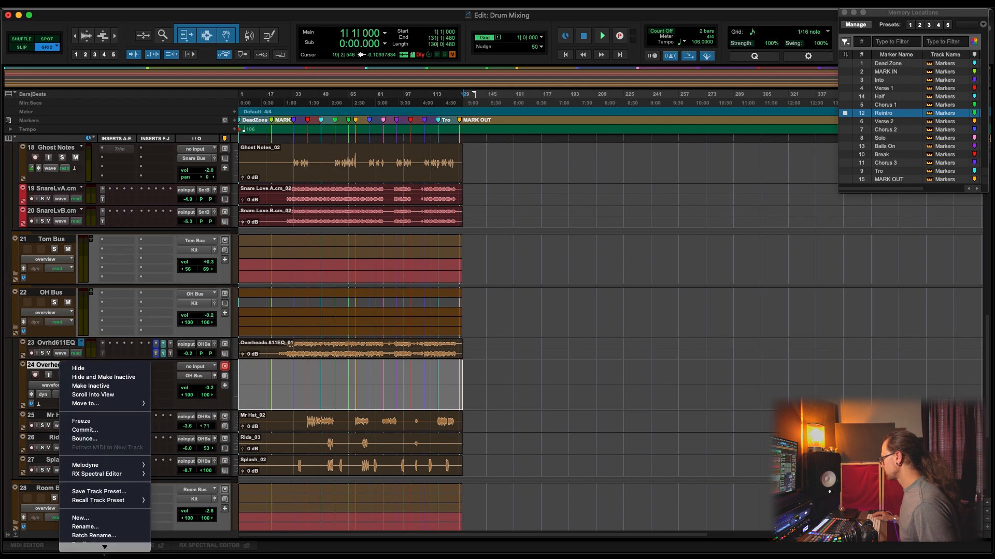
click(101, 547)
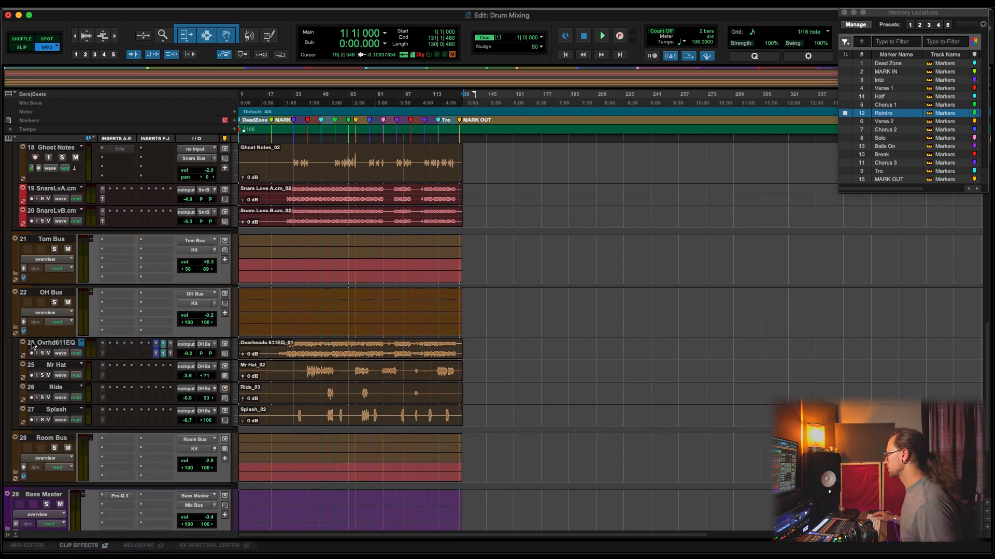
Open the Room Bus folder in the mixer and move the Trim, Bento 1-2 and Trim inserts from the overheads to the Stereo Rooms track
click(56, 344)
key(super+equal)
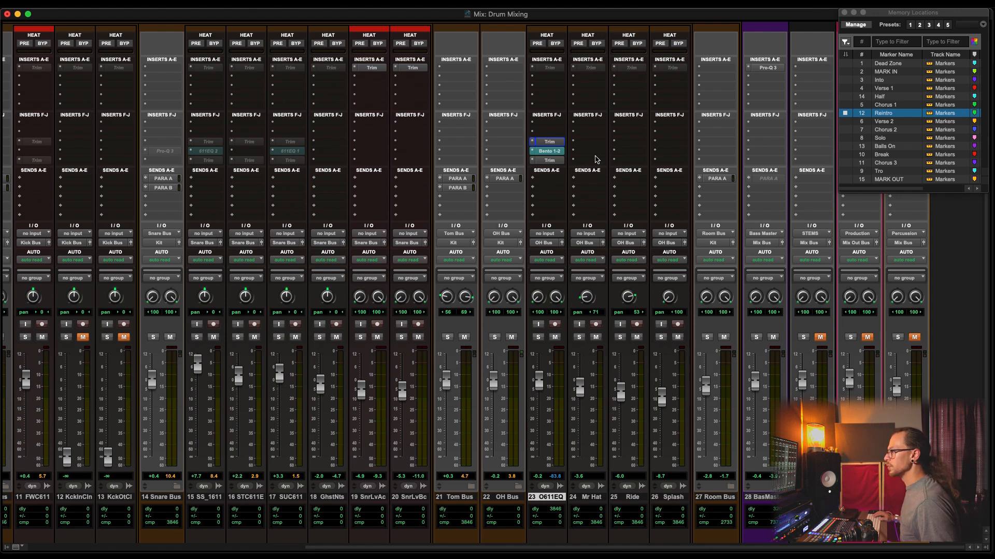
click(731, 488)
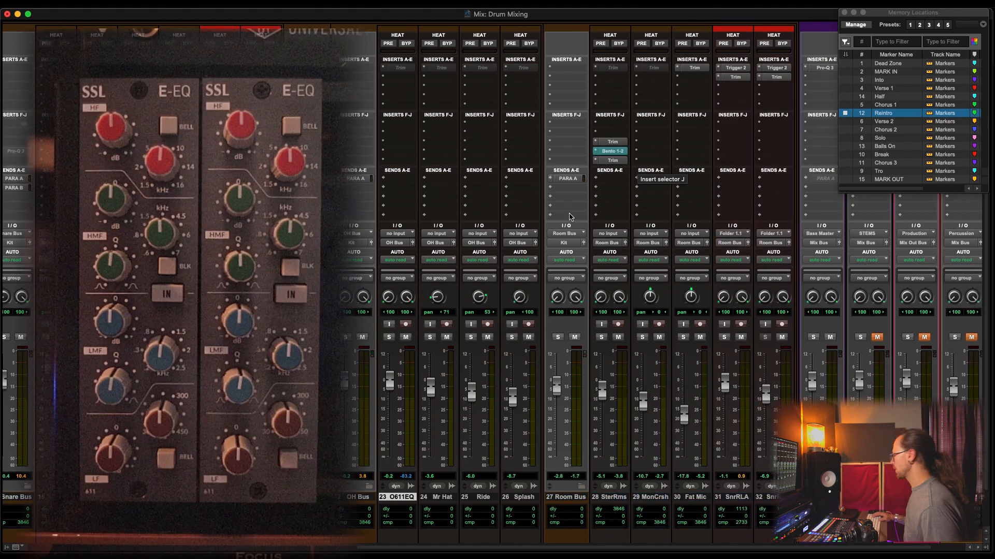
scroll(652, 246, down, 3)
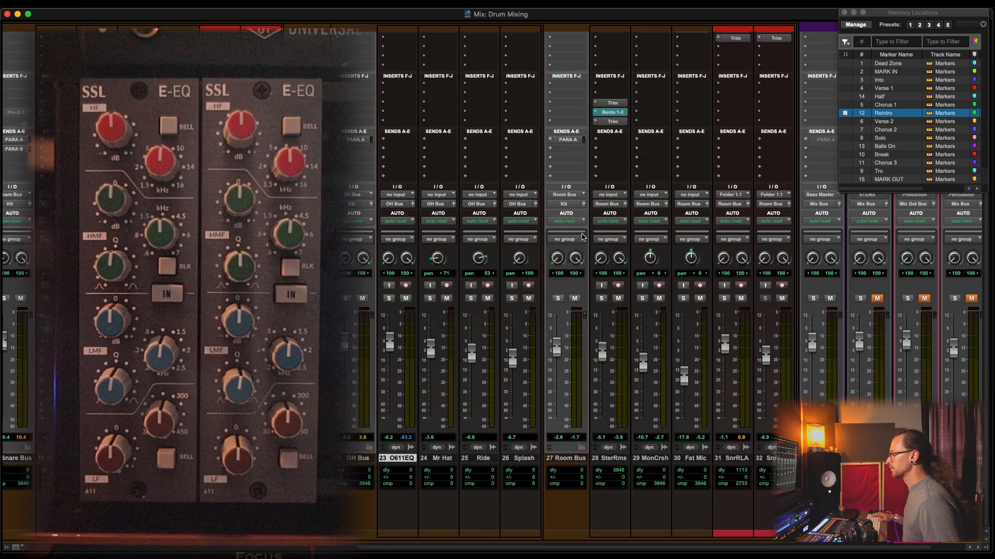
Select the range from the Verse 1 marker to the Chorus 1 marker and play it to audition the Stereo Rooms through the hardware
key(super+equal)
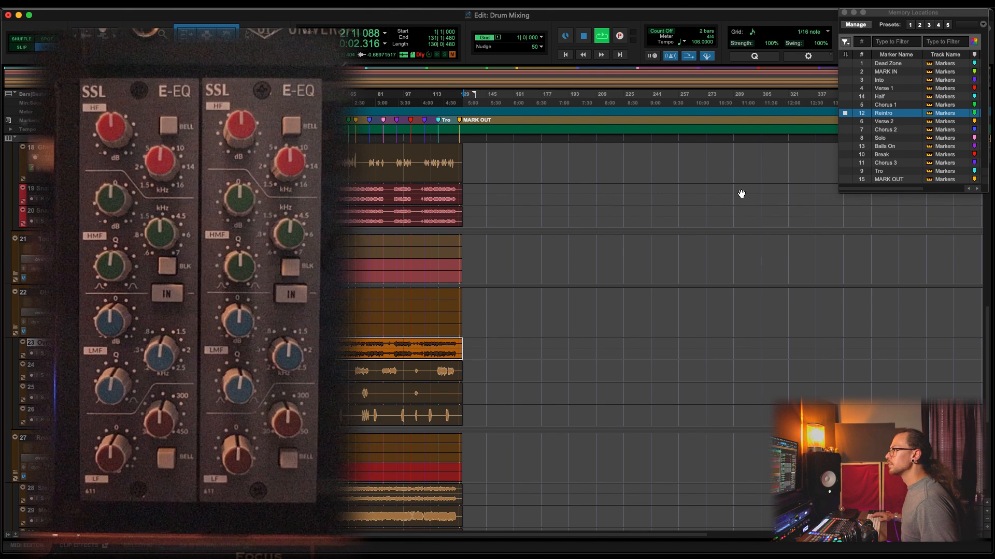
click(884, 88)
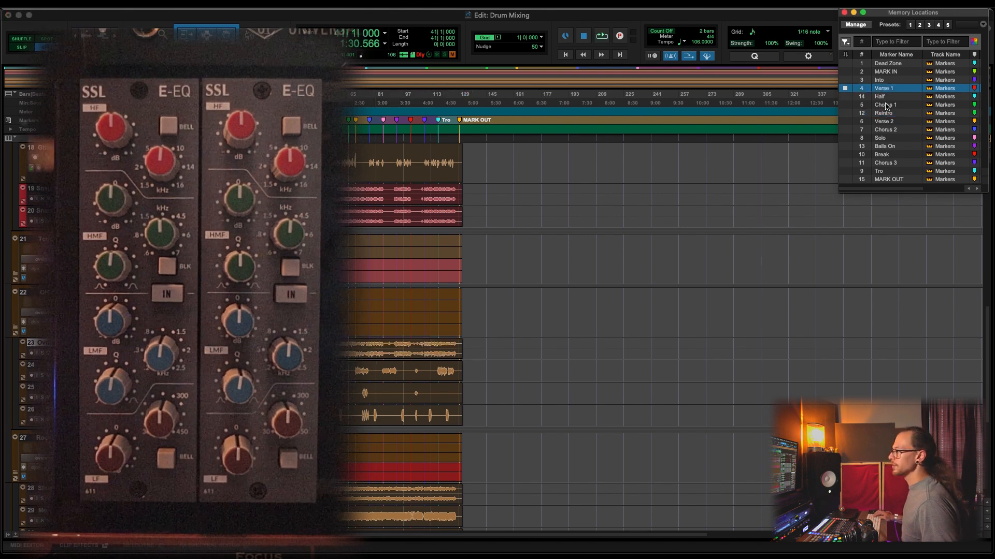
click(886, 105)
key(super+equal)
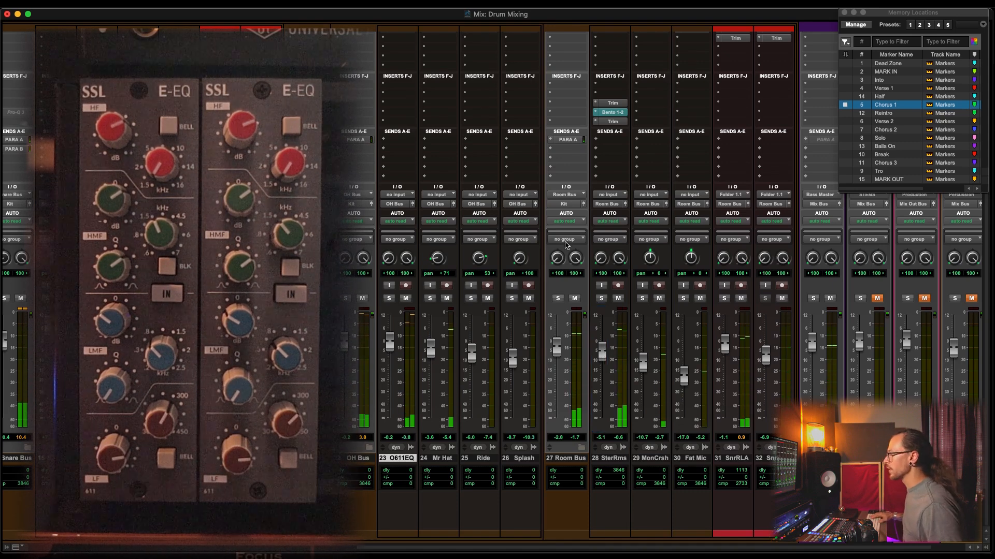
Commit bars 20 to 130 of the Stereo Rooms track up to its last Trim insert
key(super+equal)
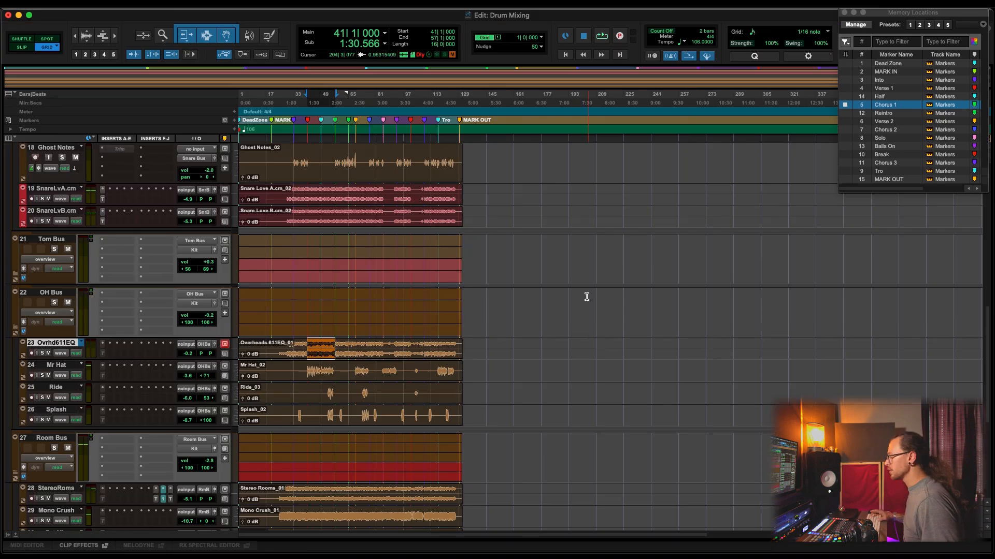
scroll(497, 338, down, 3)
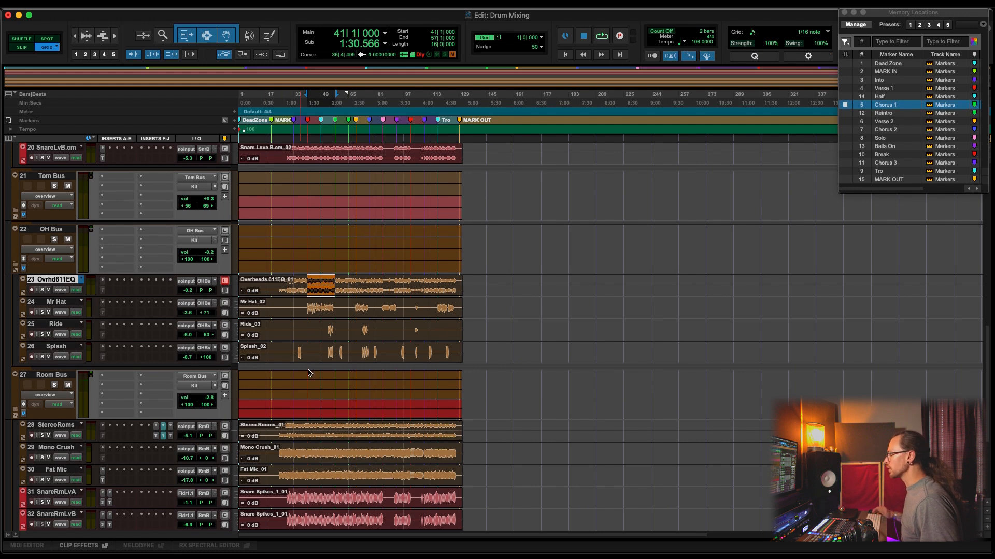
scroll(308, 373, down, 4)
drag(271, 345, 461, 350)
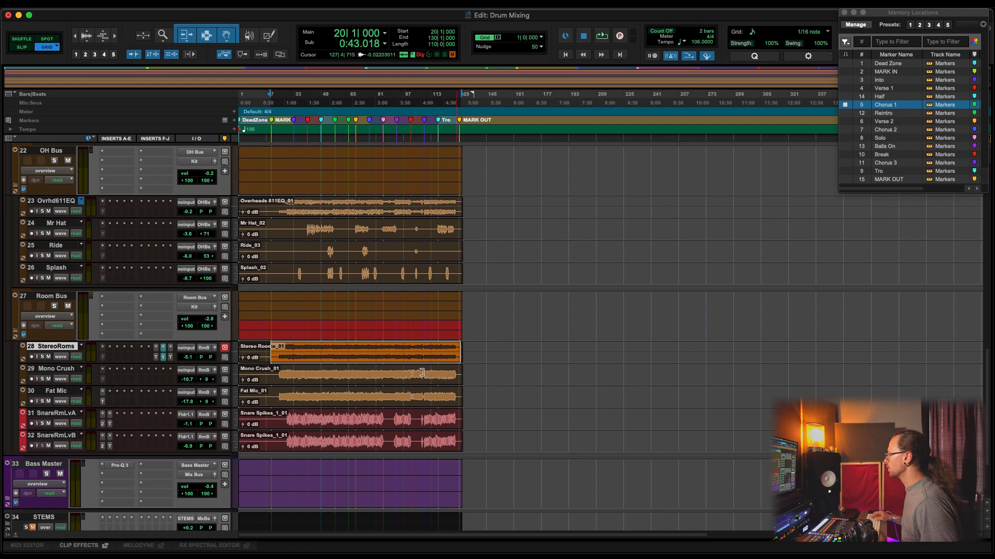
right_click(171, 358)
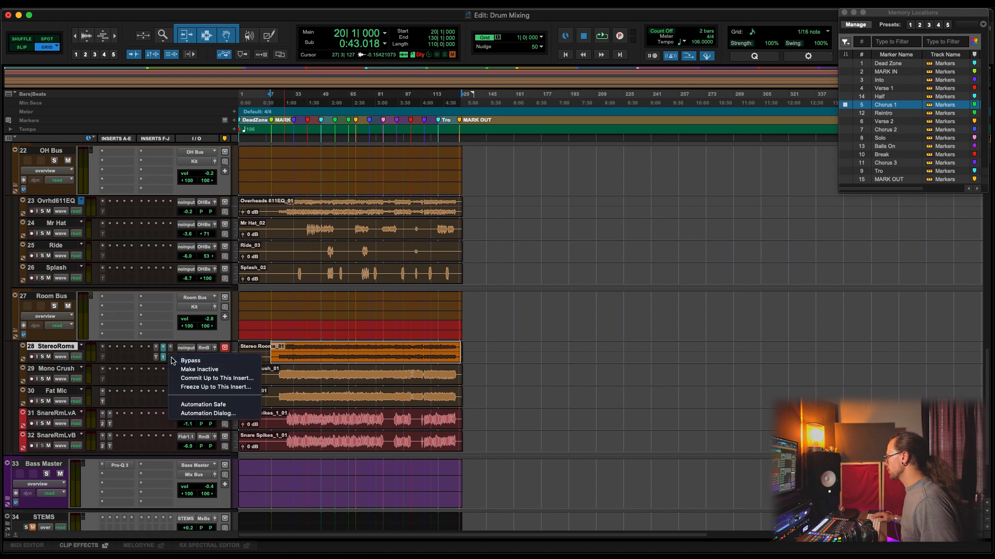
click(194, 382)
key(Return)
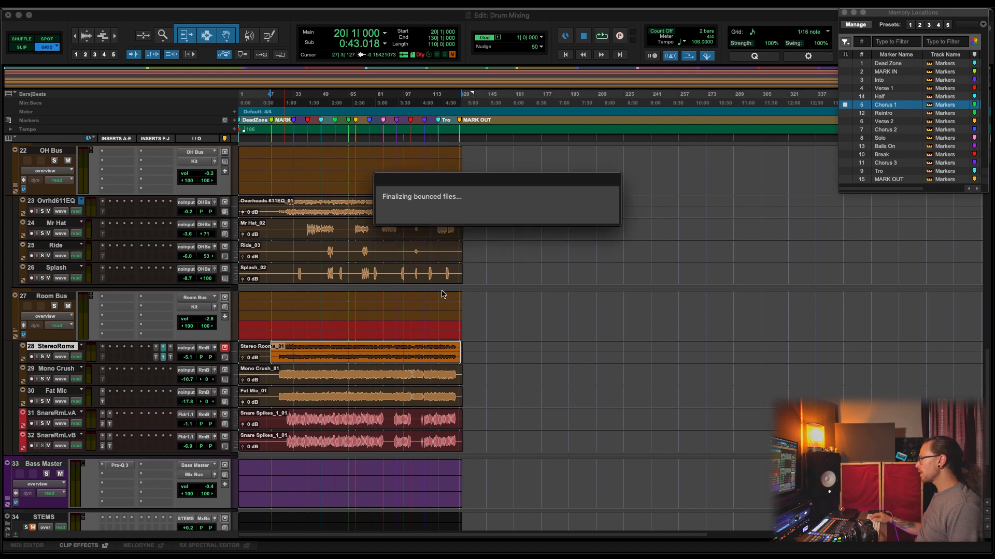
click(527, 368)
click(298, 386)
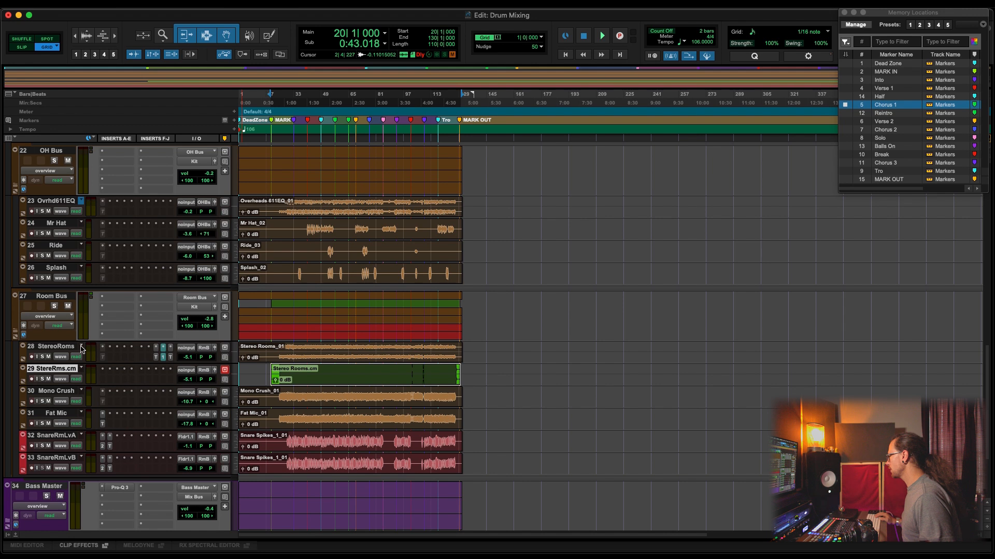
Duplicate the Stereo Rooms track's playlist and name the duplicate Stereo Rooms 611EQ
click(81, 347)
click(98, 306)
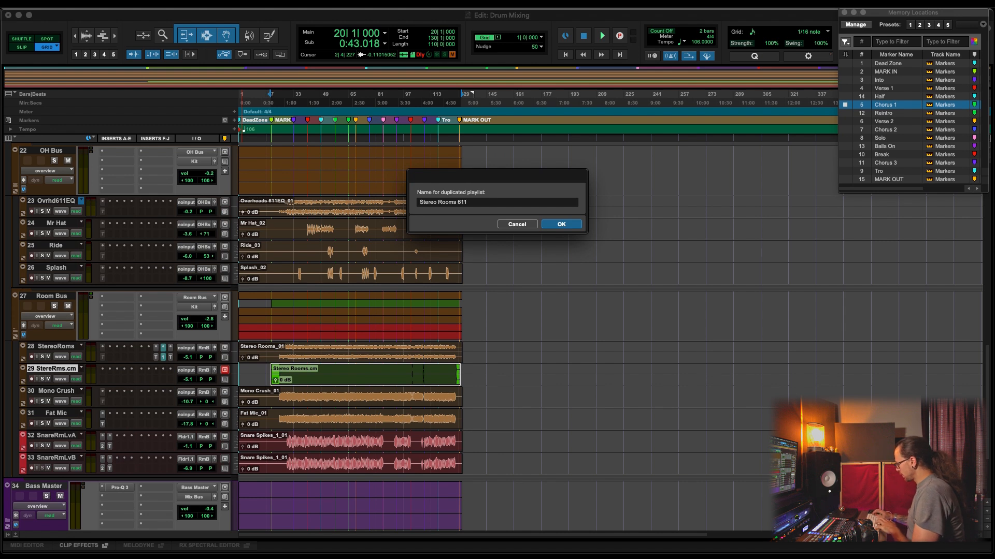
key(Return)
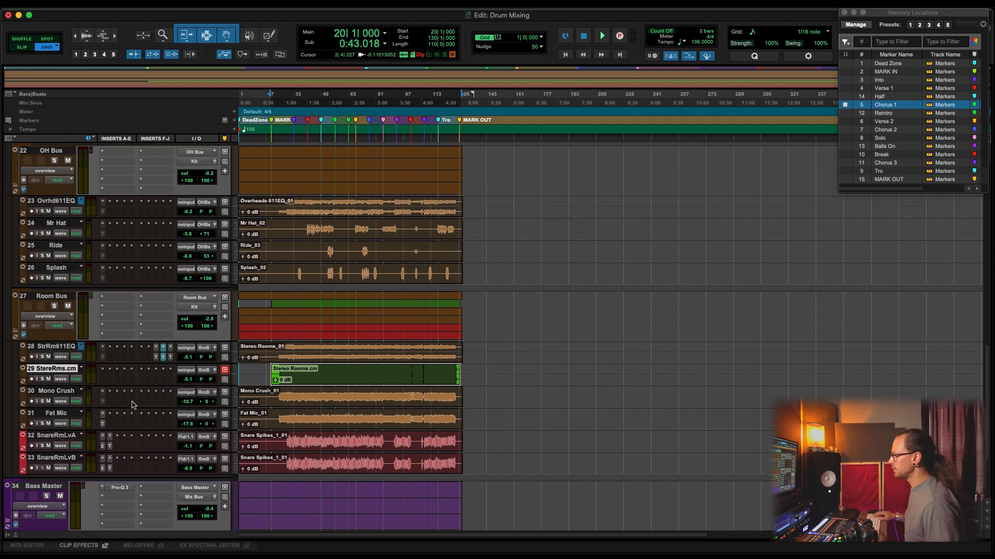
Move the committed Stereo Rooms.cm clip onto the Stereo Rooms 611EQ playlist at the same position and consolidate the whole track
drag(357, 386, 389, 362)
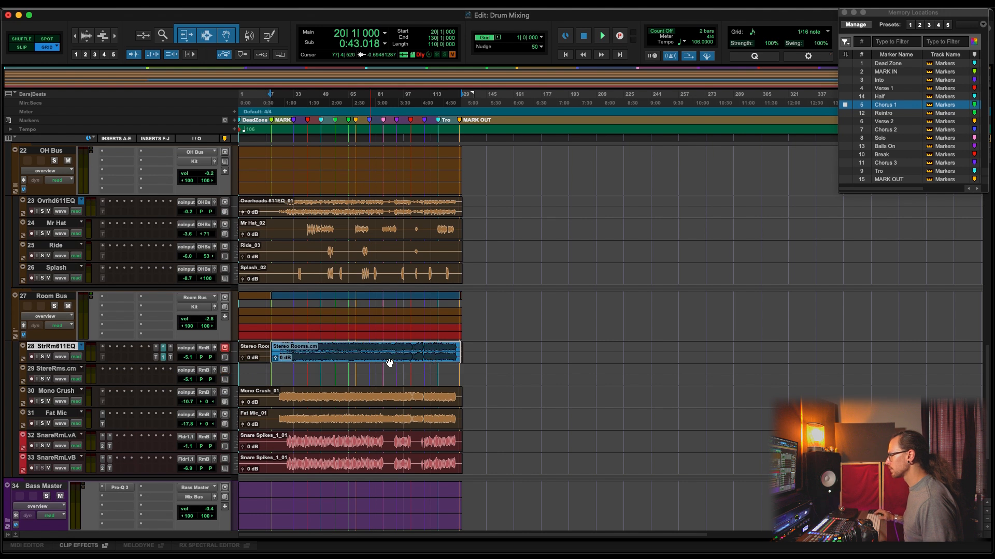
click(481, 349)
triple_click(481, 350)
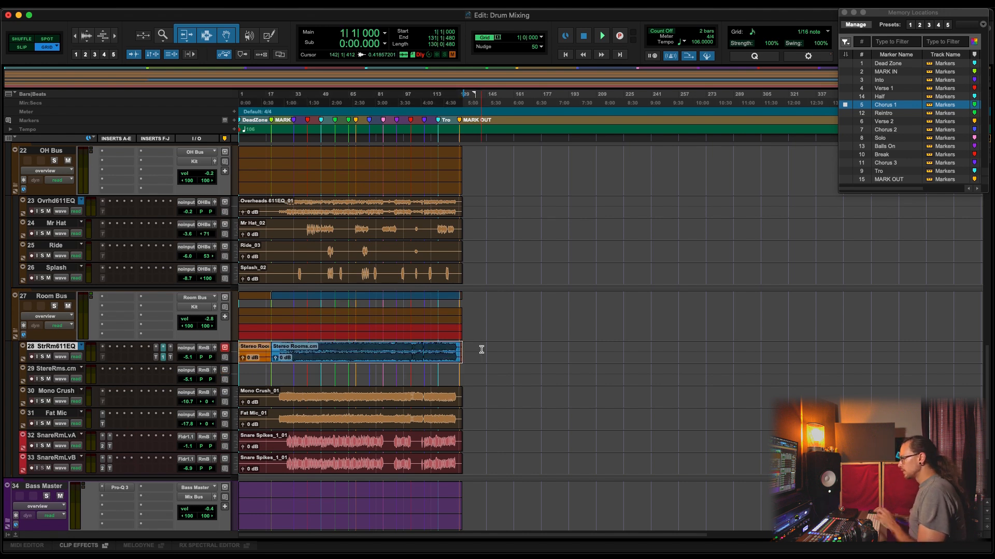
key(alt+shift+3)
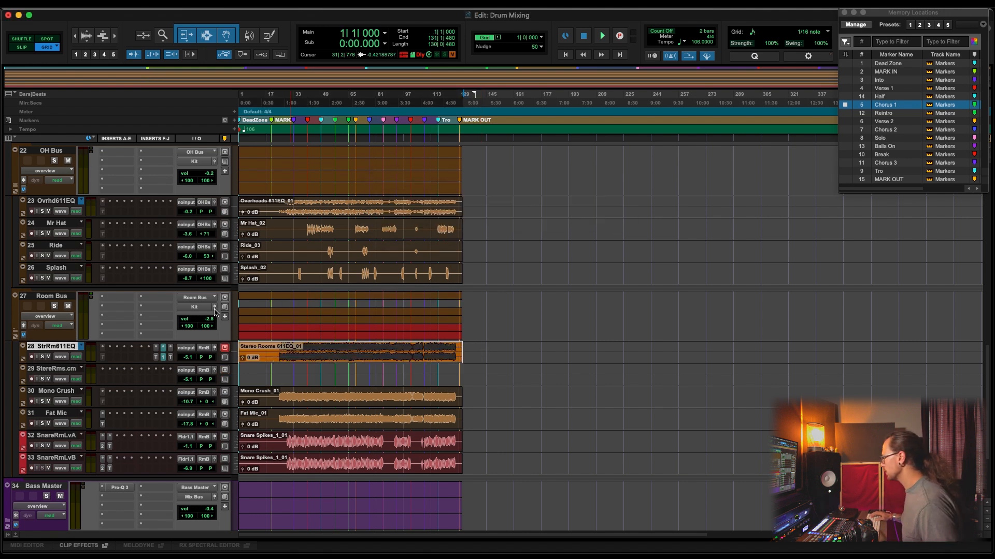
Delete the emptied StereRms.cm track below the Stereo Rooms 611EQ track
scroll(317, 371, down, 2)
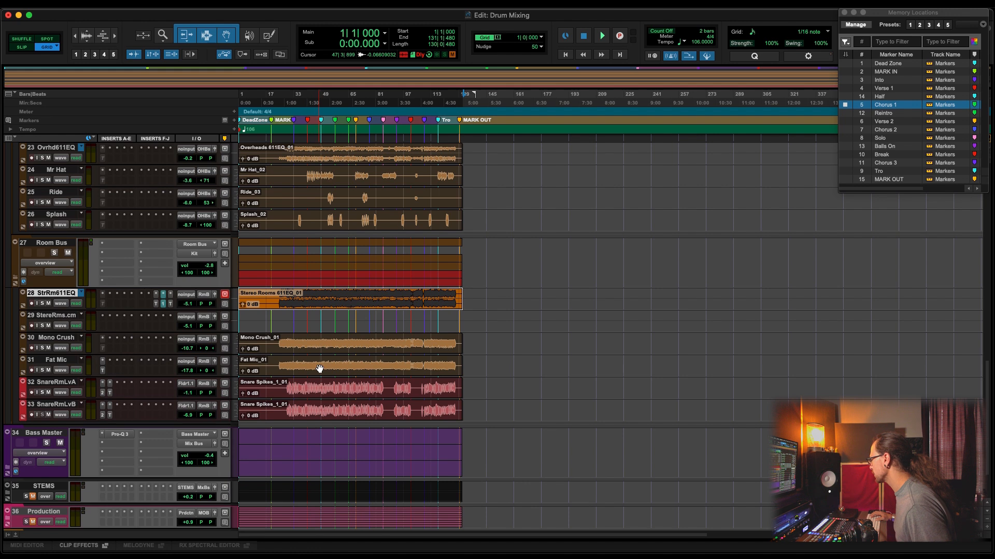
right_click(61, 317)
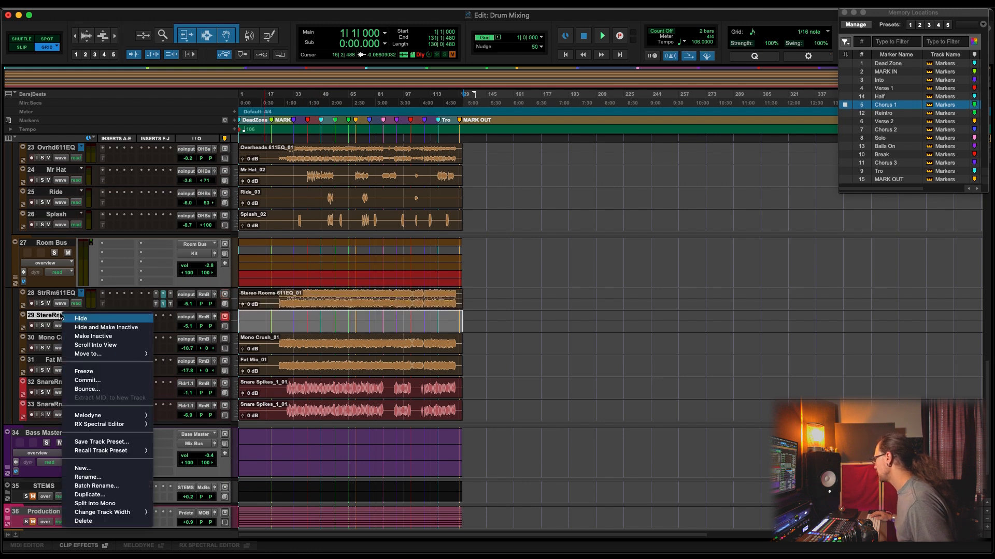
click(105, 525)
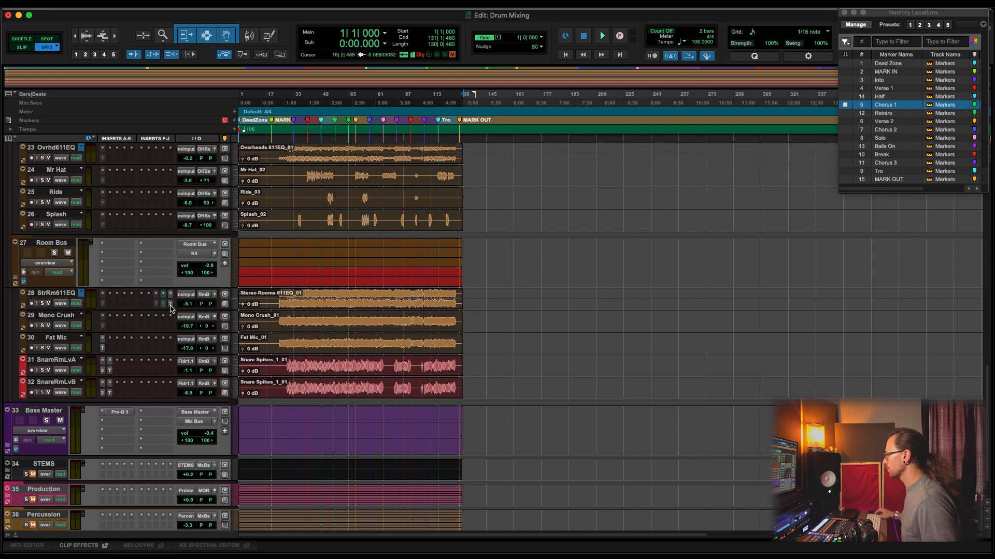
Collapse the Room Bus and OH Bus folders and expand the Tom Bus folder
scroll(320, 320, up, 3)
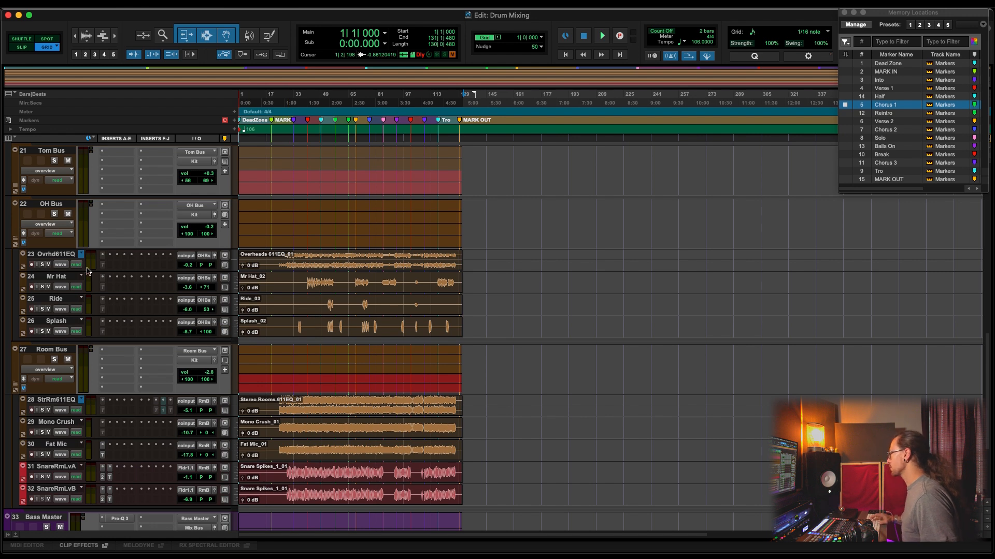
click(15, 386)
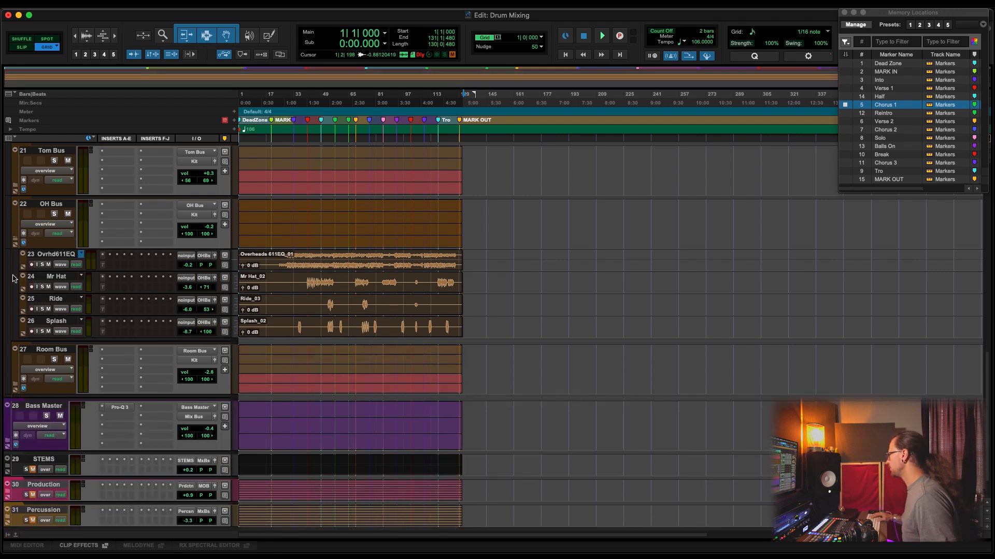
click(17, 241)
click(16, 299)
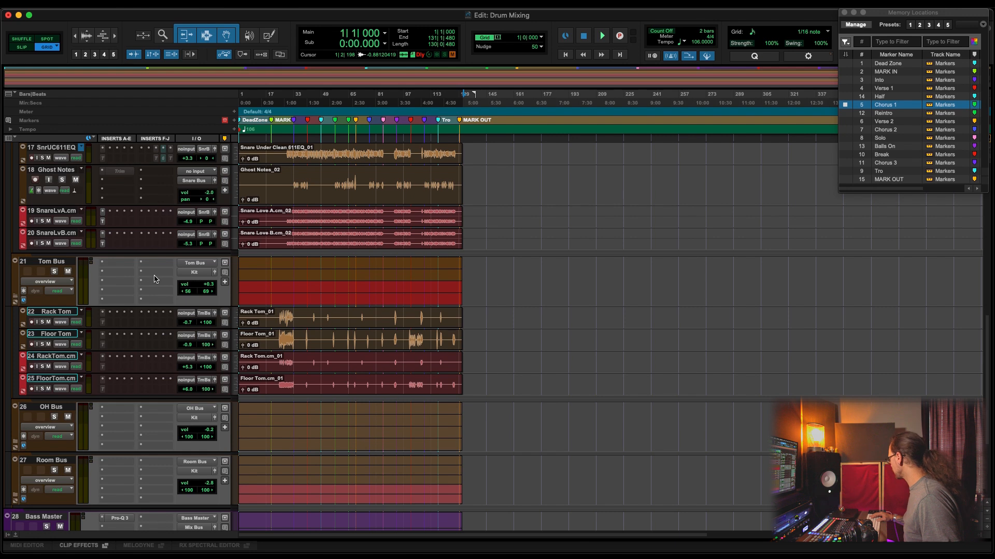
Select the tom fill in bar 92 across all four tom tracks and play it
scroll(301, 326, down, 3)
click(394, 256)
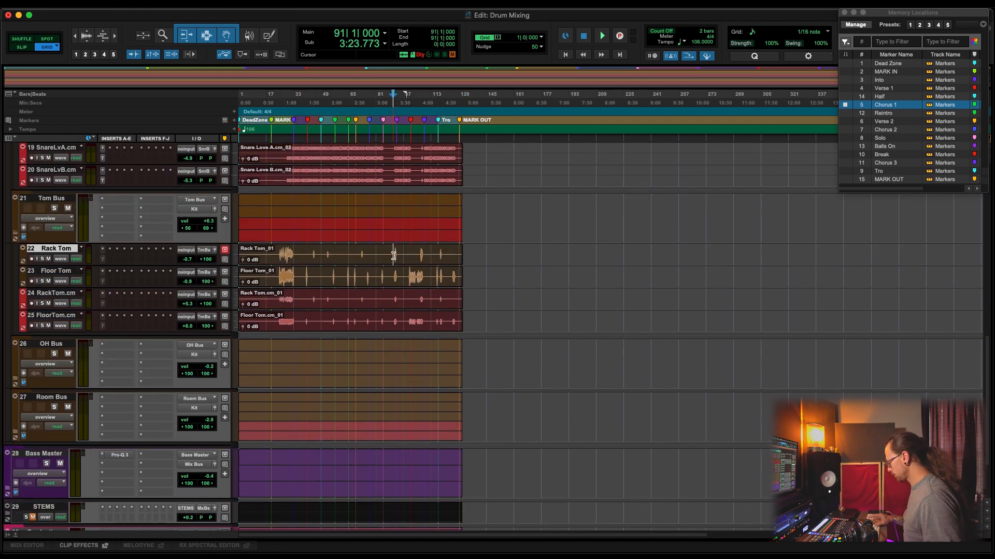
key(t)
key(t)
key(t)
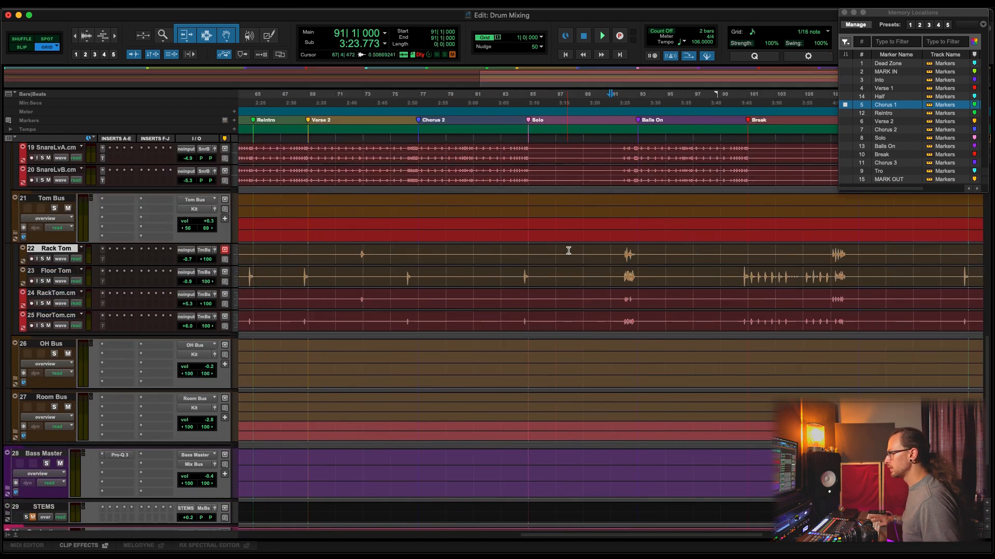
drag(625, 249, 639, 324)
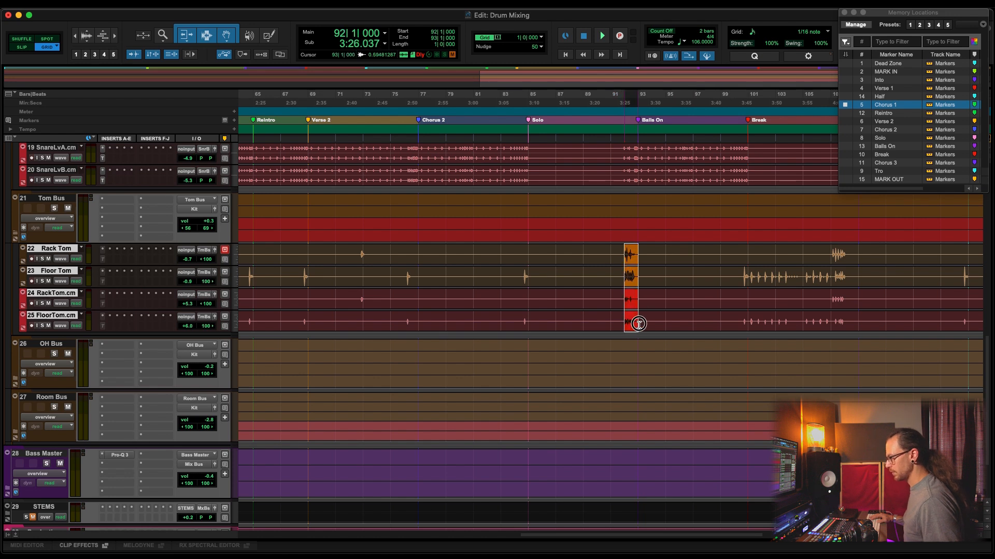
key(space)
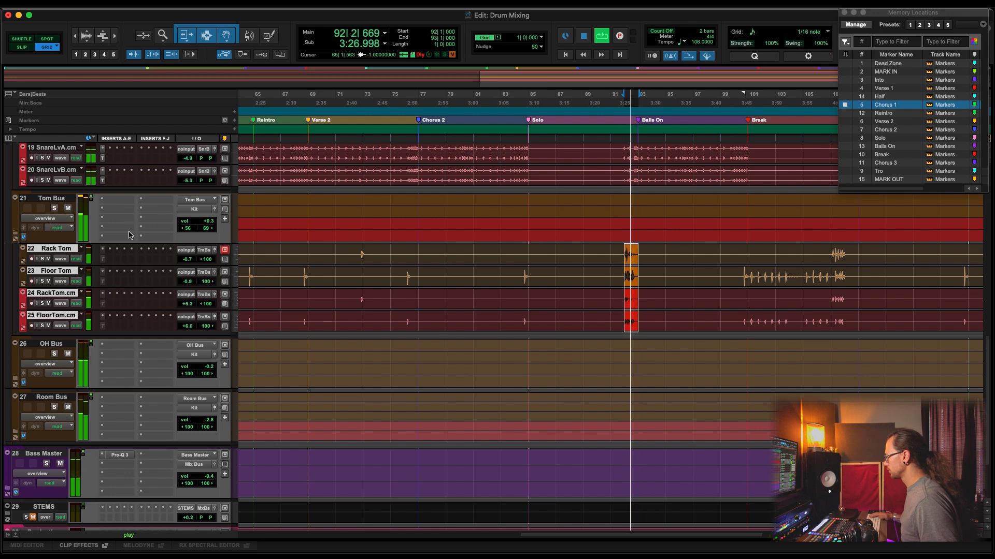
key(space)
Insert the Bento 1-2 hardware insert on the Tom Bus and copy Trim plug-ins into the slots before and after it
key(super+equal)
scroll(532, 359, right, 4)
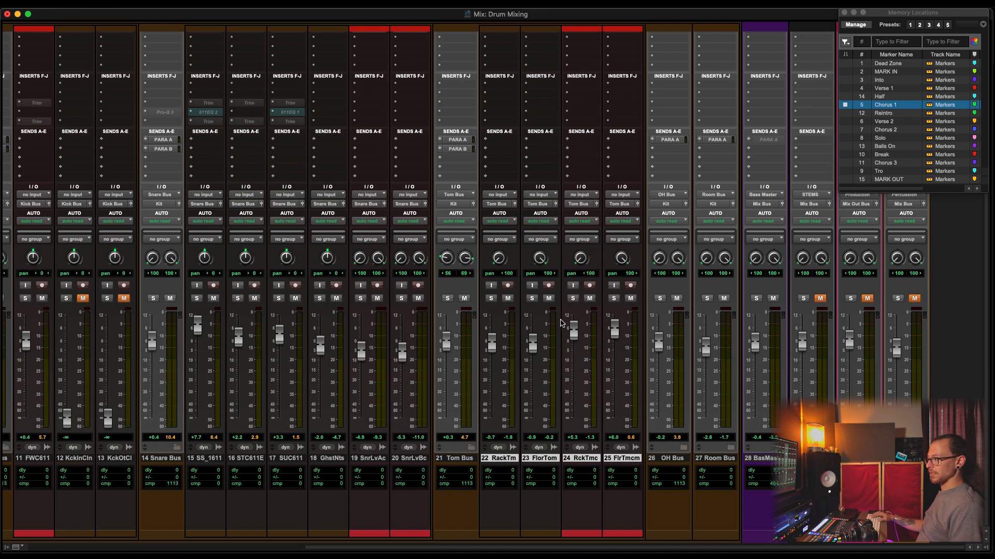
scroll(485, 155, up, 2)
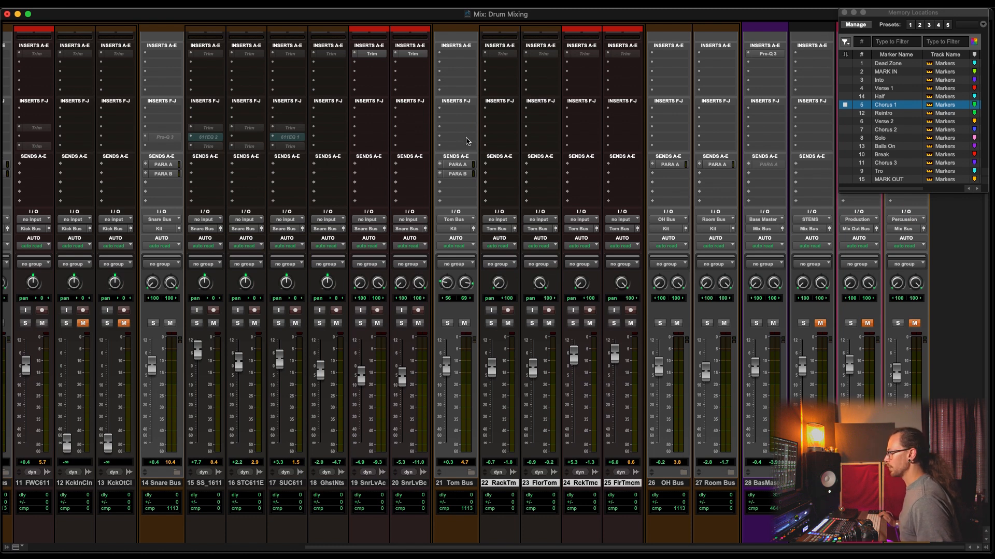
click(465, 138)
mouse_move(507, 193)
click(569, 220)
drag(290, 128, 452, 130)
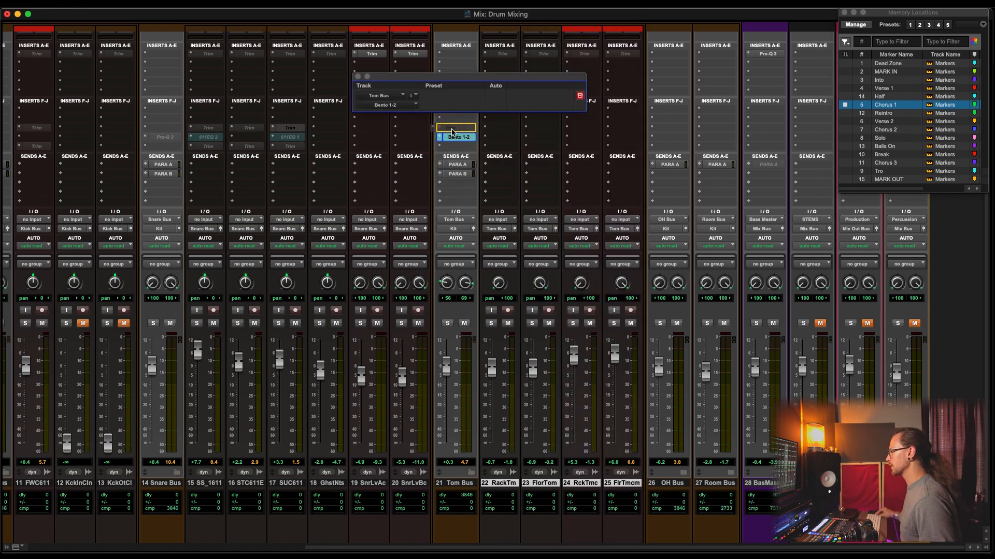
drag(297, 145, 459, 148)
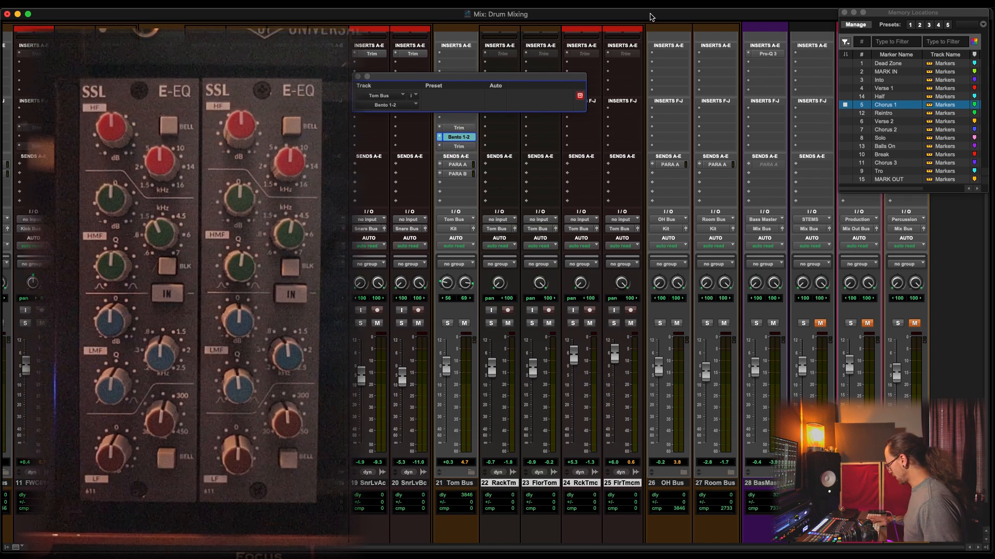
Play the selected bar 92 fill to audition the Tom Bus through the hardware EQs
key(super+equal)
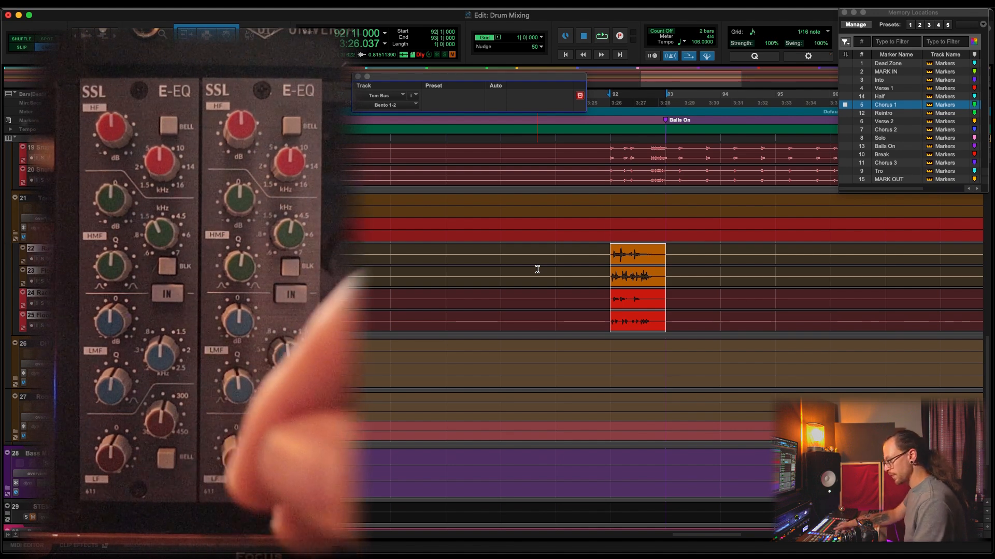
key(space)
key(super+equal)
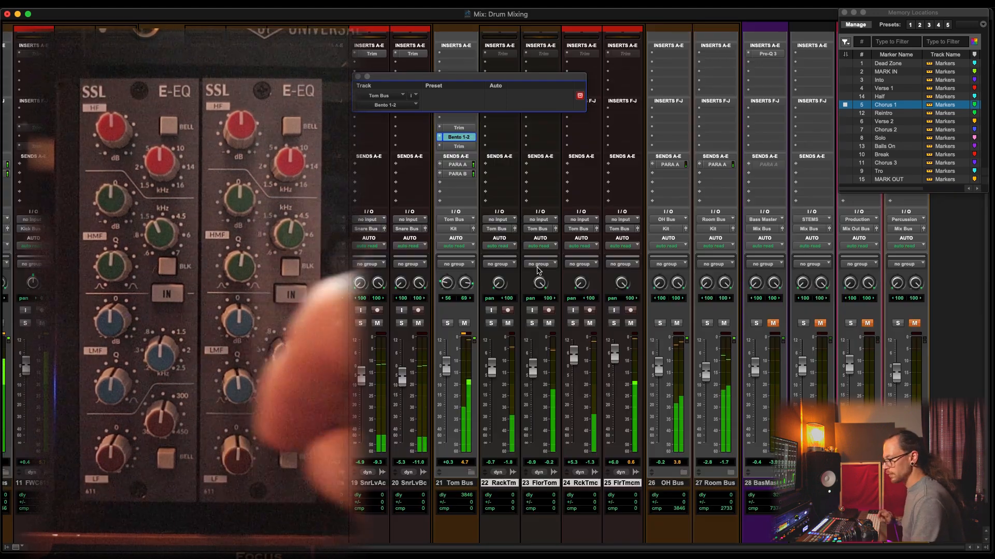
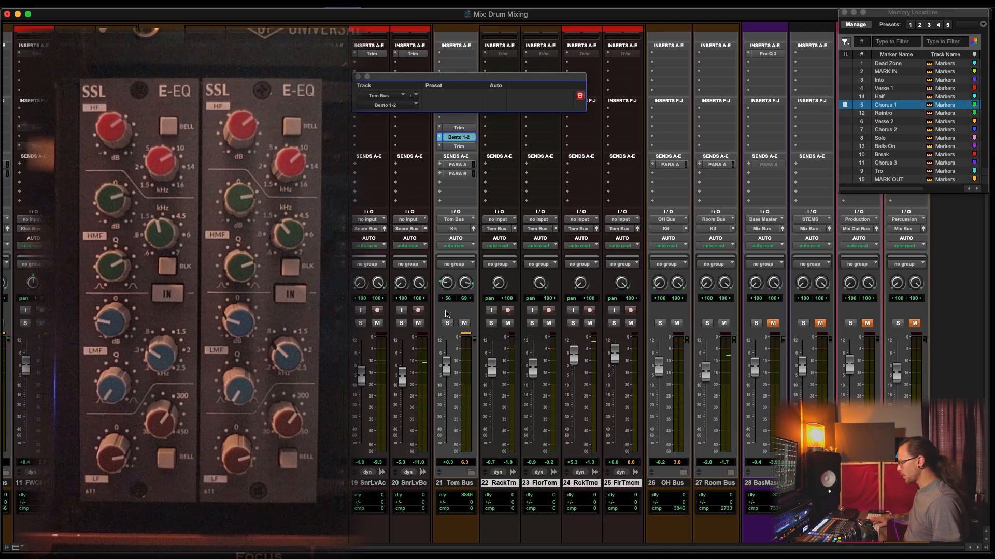
Play the toms from the Break marker at bar 101 to audition the hardware EQ settings
key(super+equal)
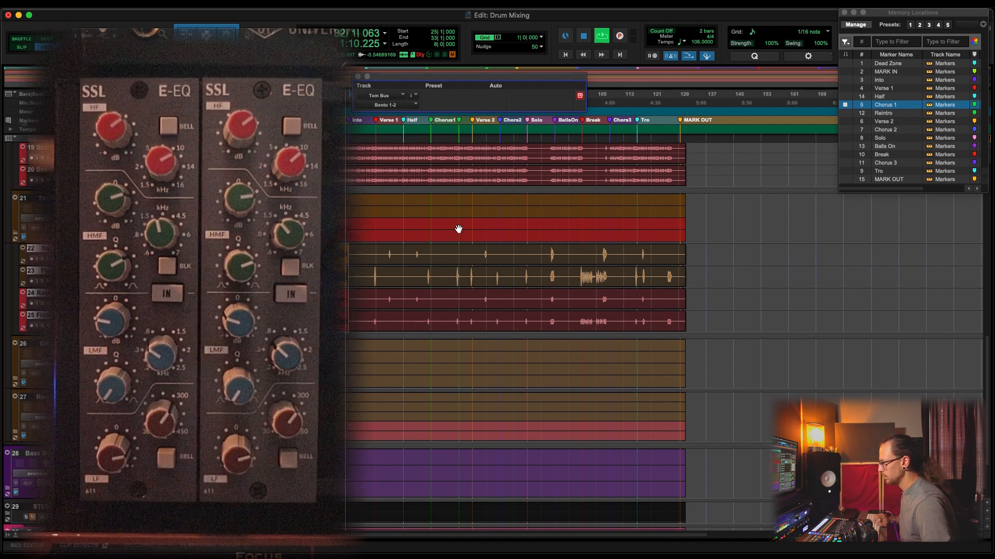
key(space)
click(582, 275)
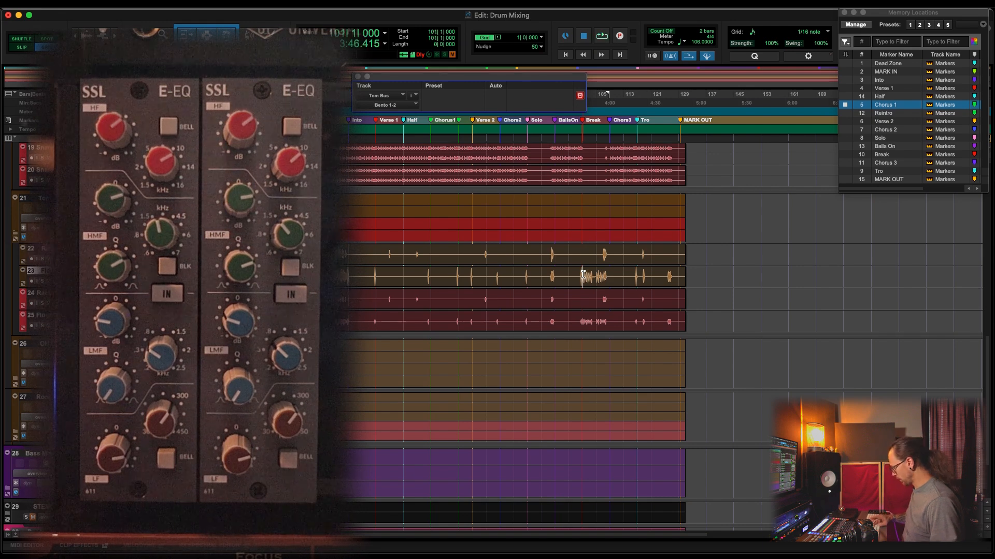
key(t)
key(t)
key(t)
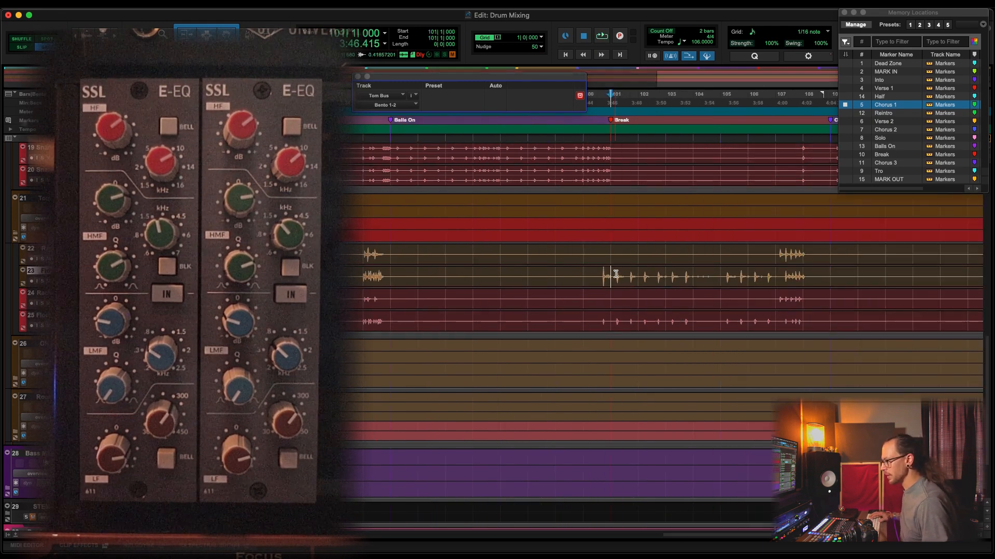
key(space)
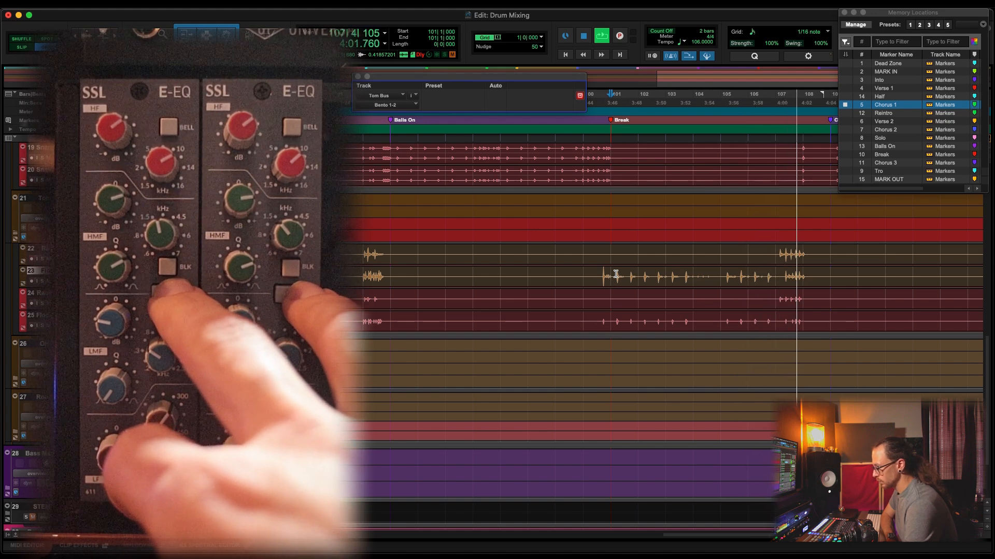
key(space)
Select the tom fill in bar 107 on the Rack Tom, Floor Tom and RackTom.cm tracks and play it
drag(775, 254, 804, 295)
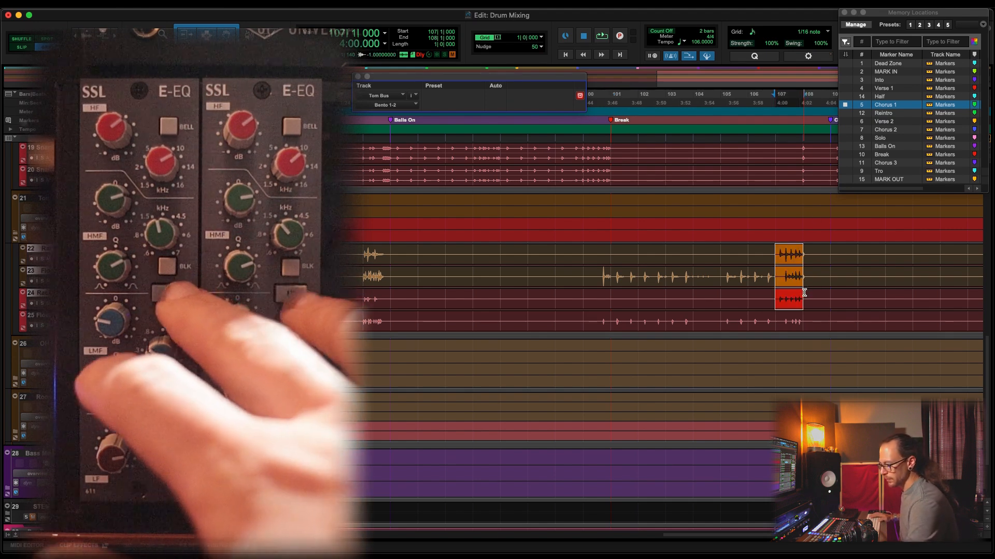
key(space)
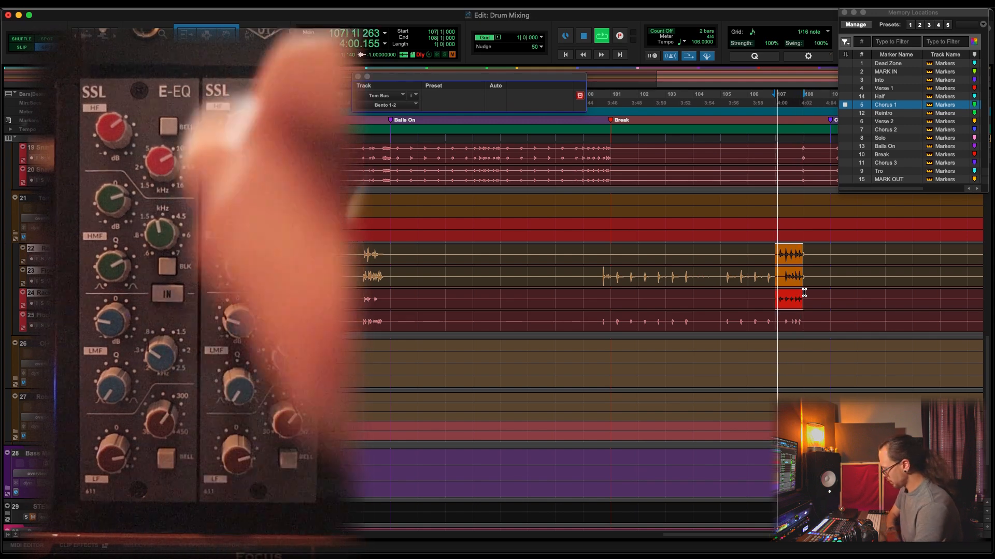
key(r)
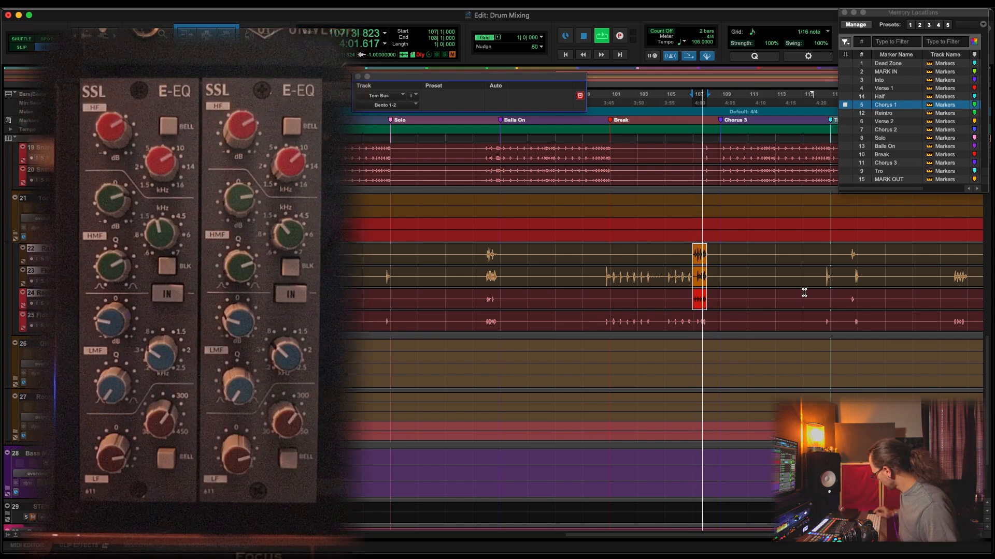
key(space)
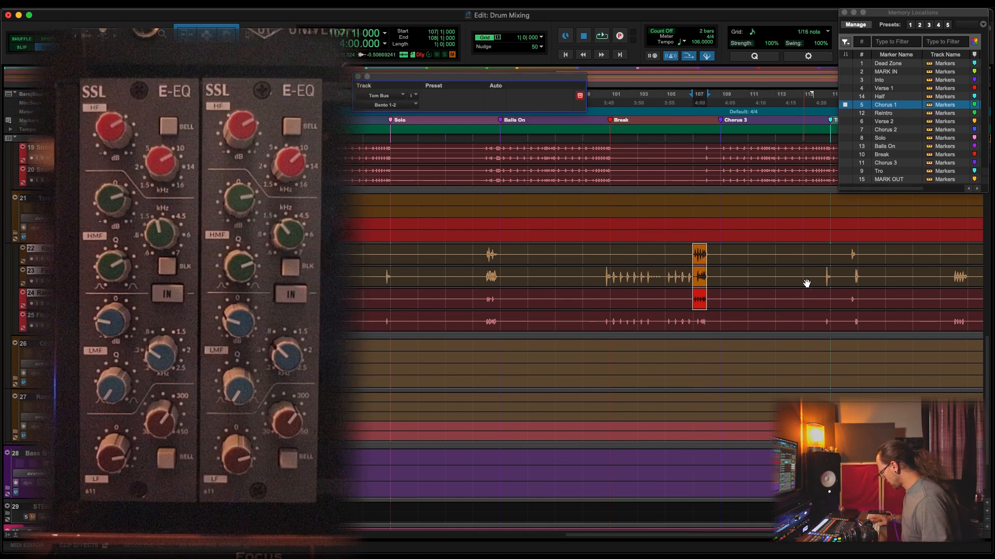
Commit the Tom Bus from bar 23 to bar 131 up to its last Trim insert, with consolidated clips and source tracks left alone
key(r)
key(r)
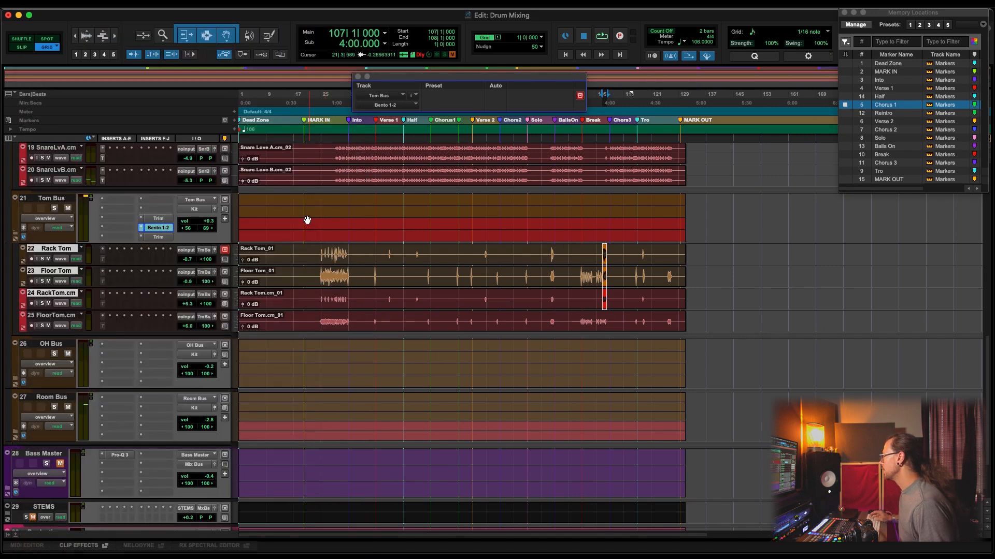
drag(316, 209, 686, 243)
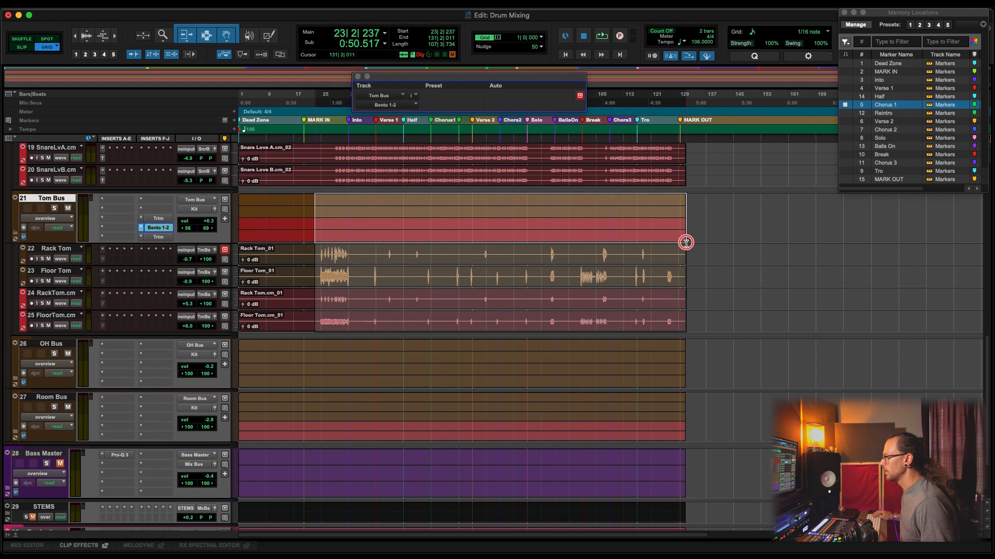
right_click(159, 238)
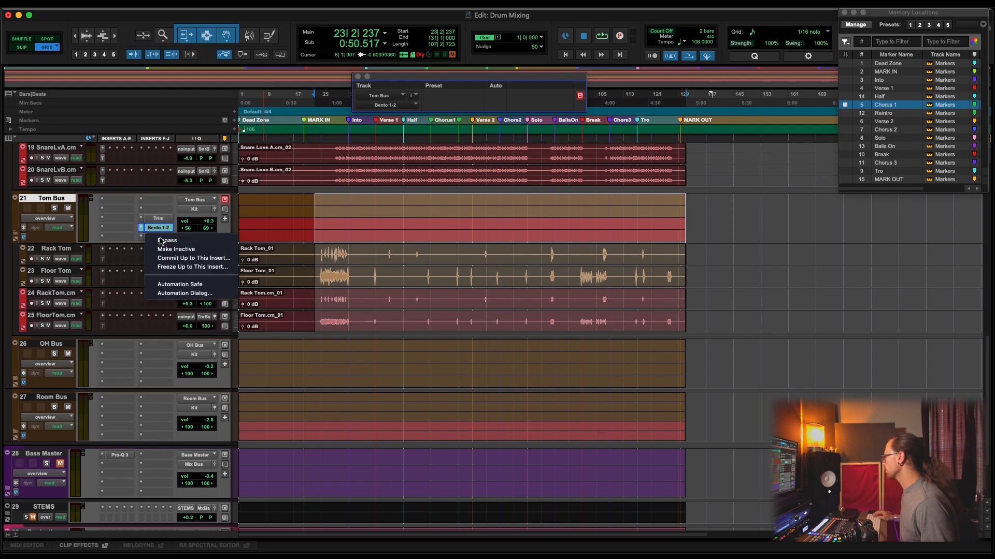
click(188, 258)
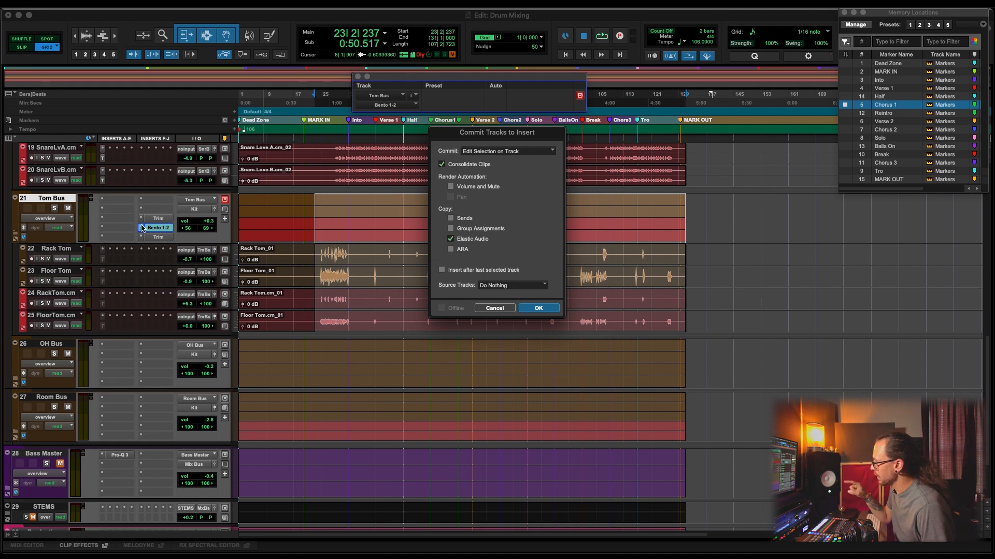
click(539, 309)
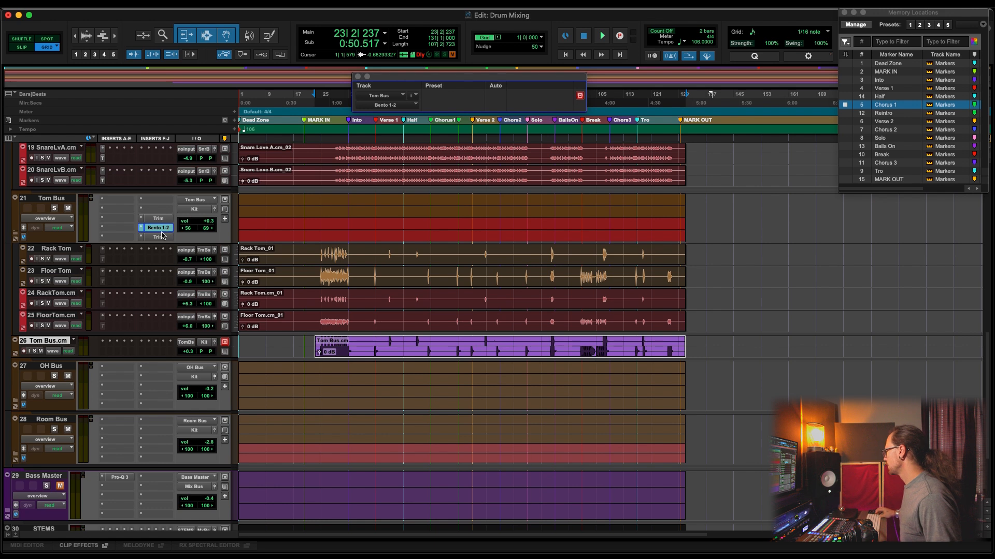
Hide and make inactive the Rack Tom, Floor Tom, RackTom.cm and FloorTom.cm tracks
click(58, 250)
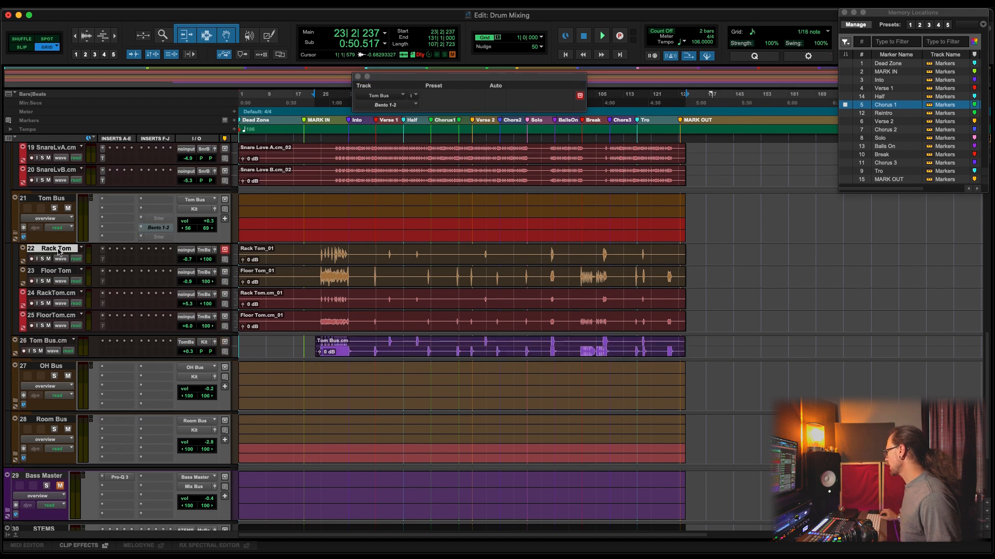
shift+click(63, 317)
right_click(62, 317)
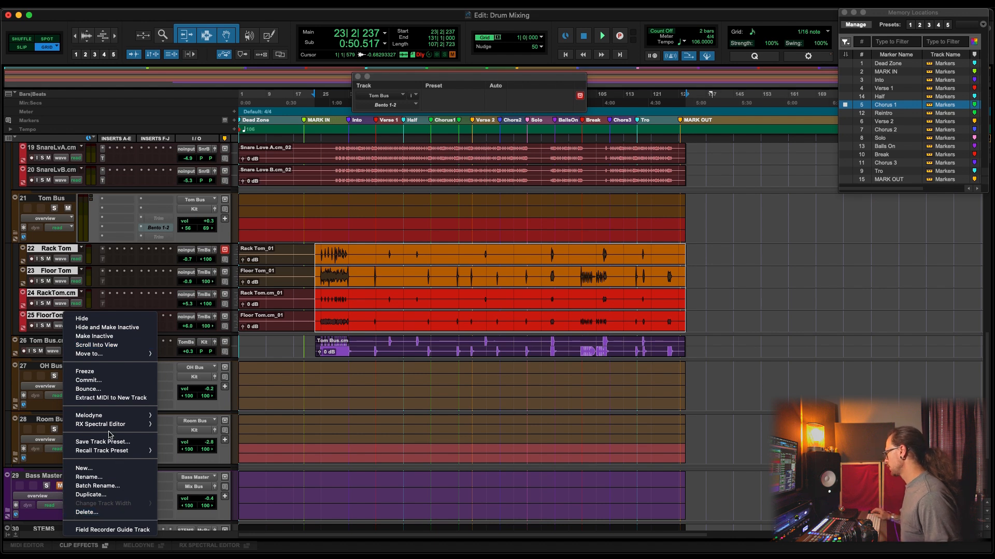
click(109, 327)
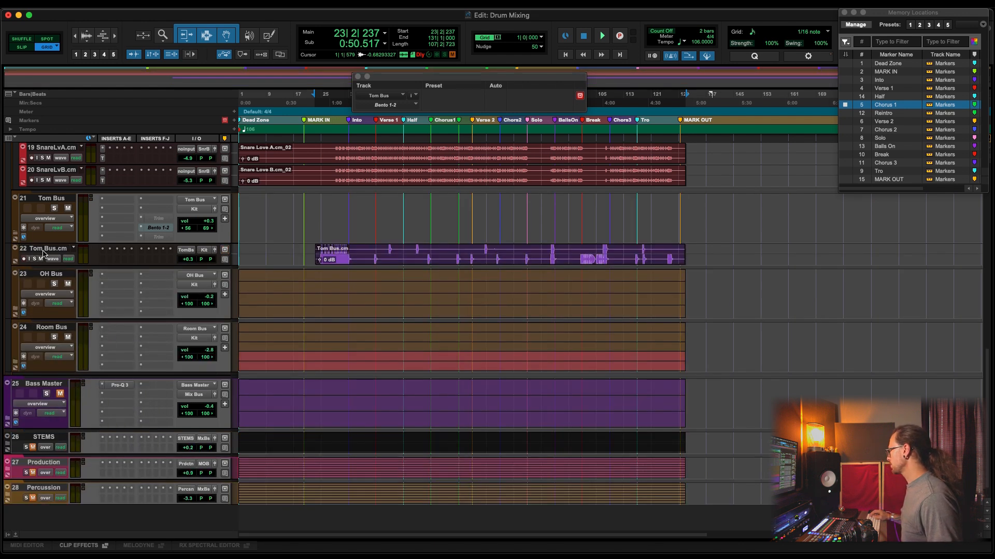
Move the Tom Bus.cm track into the Tom Bus folder and set its input to no input
click(43, 252)
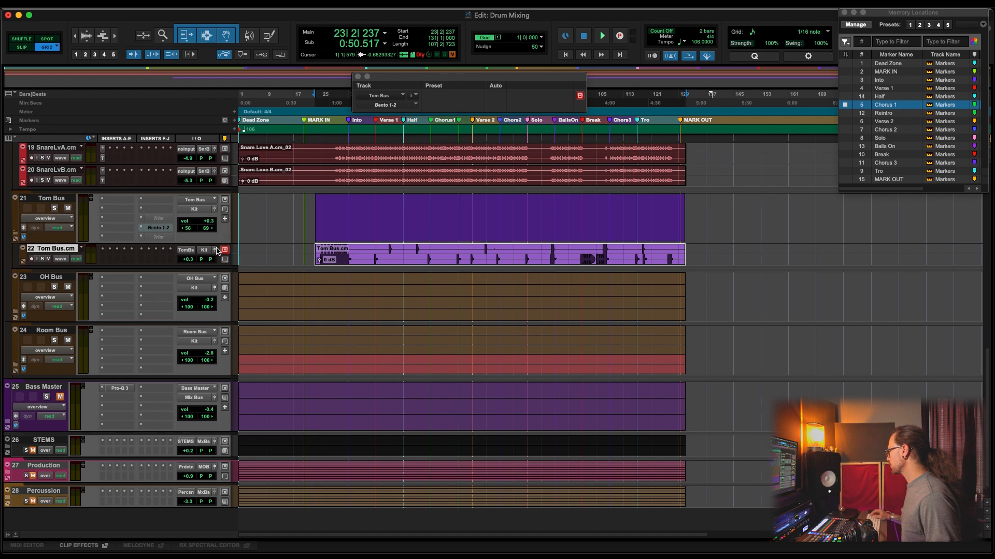
click(217, 251)
click(178, 251)
click(182, 250)
click(197, 217)
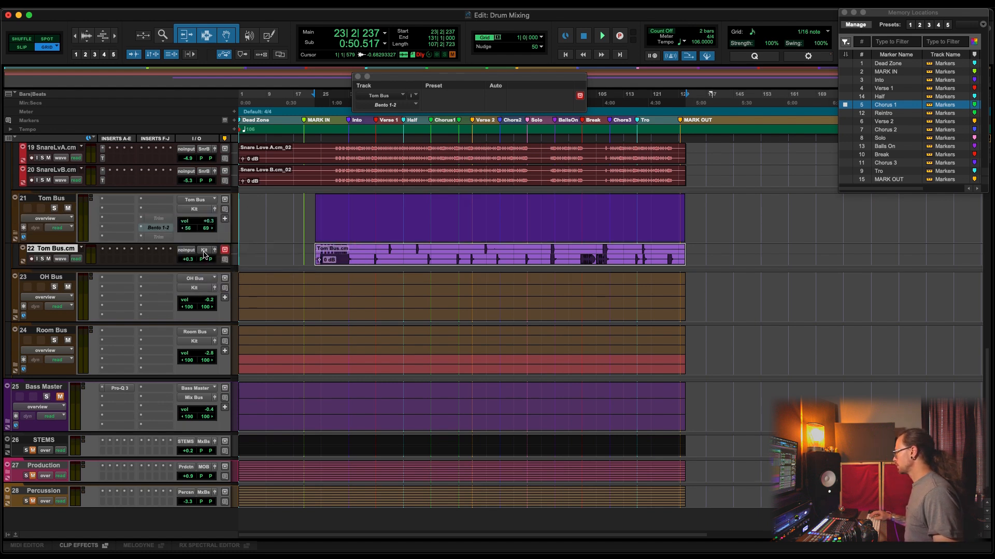
Route the output of the Tom Bus.cm track to the Tom Bus
click(204, 251)
mouse_move(236, 252)
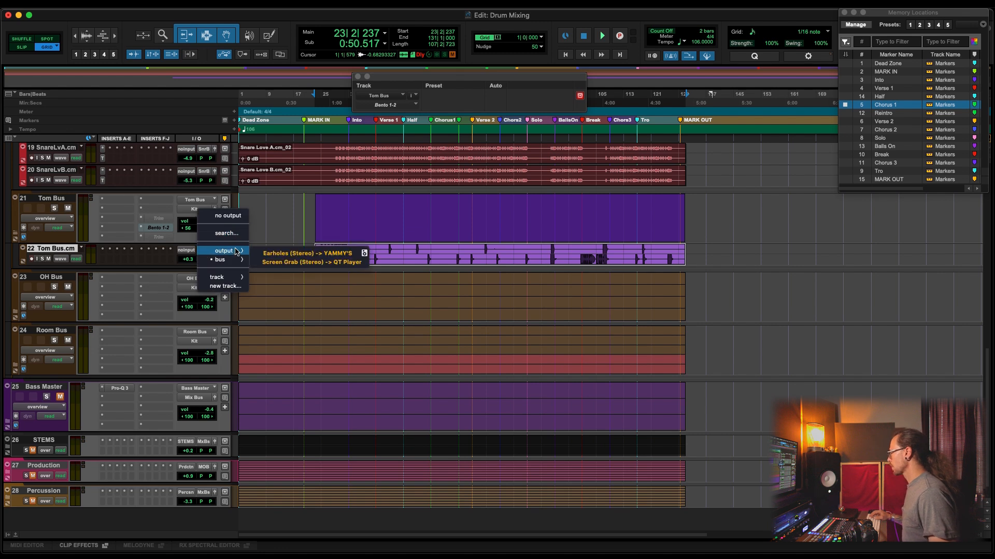
click(228, 233)
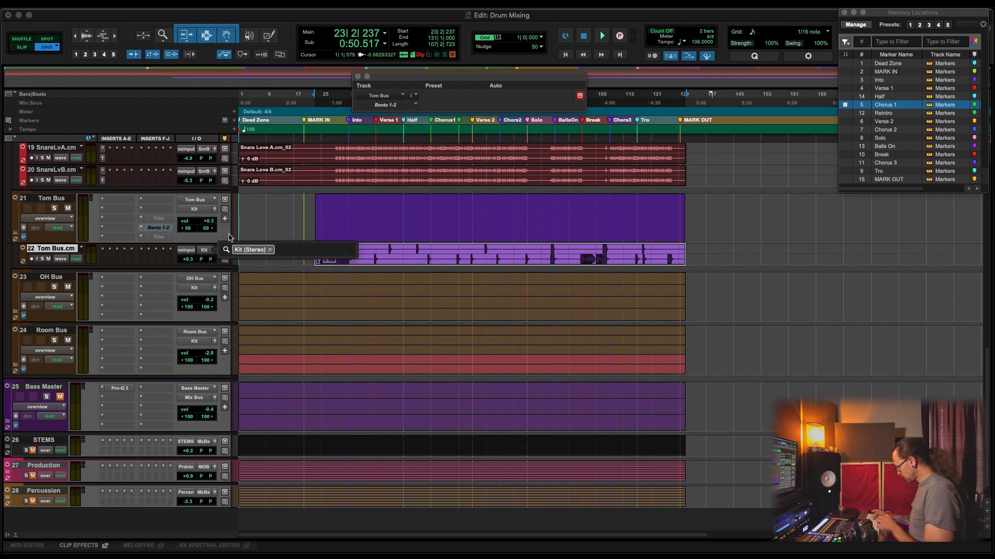
key(BackSpace)
text(tom)
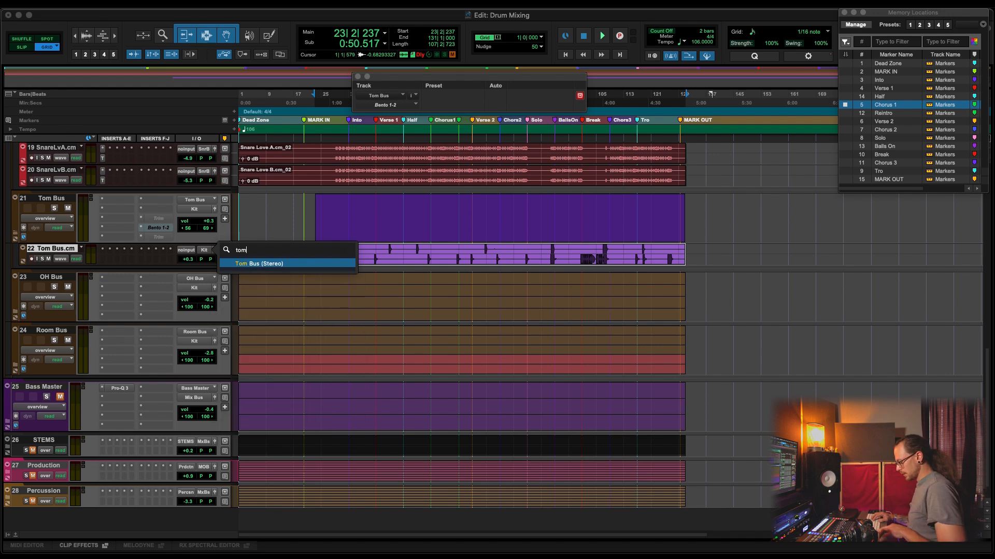
key(Return)
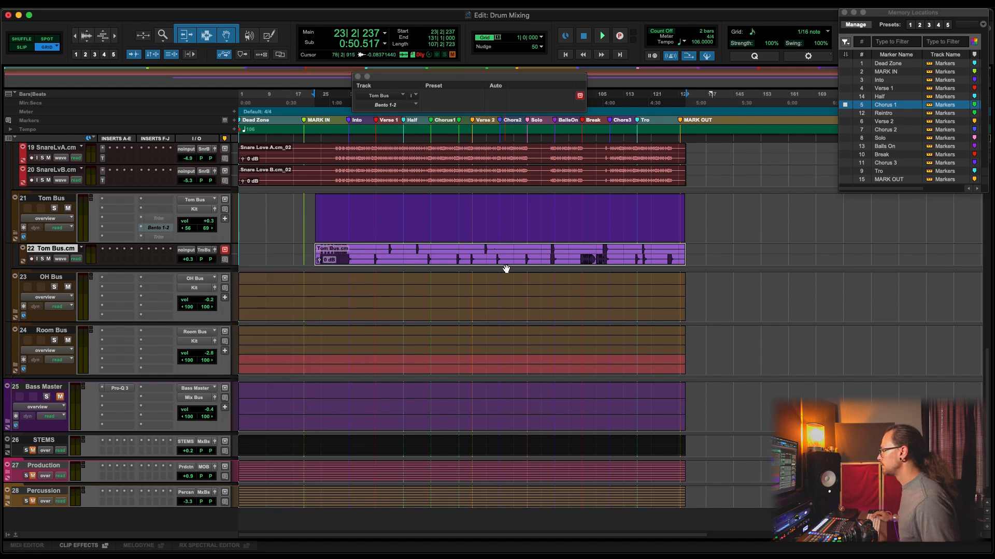
Extend the Tom Bus.cm selection from the clip's end at bar 131 back to the session start and consolidate it into one clip
click(735, 280)
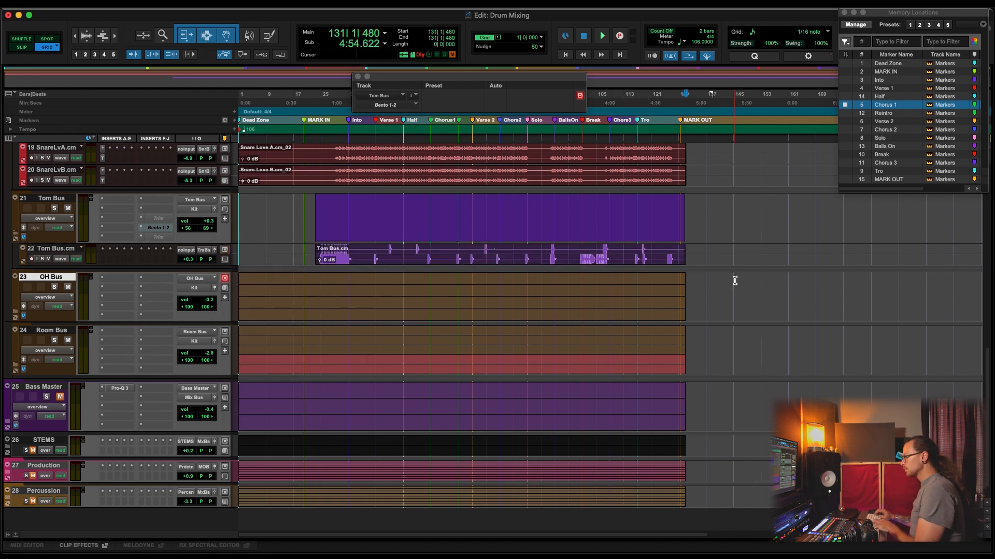
key(p)
key(shift+Return)
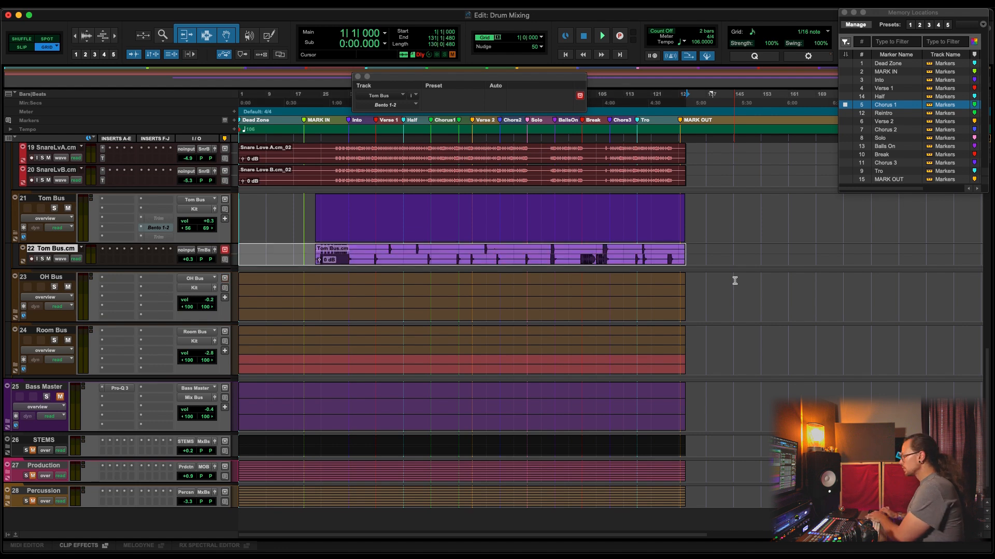
key(alt+shift+3)
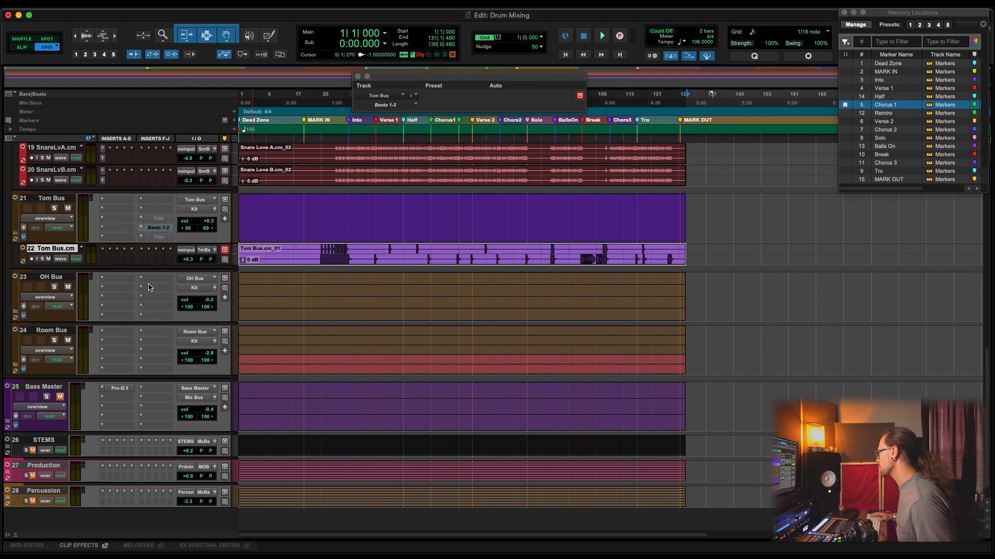
Recolour the consolidated Tom Bus.cm clip brown to match the other drum buses
double_click(22, 257)
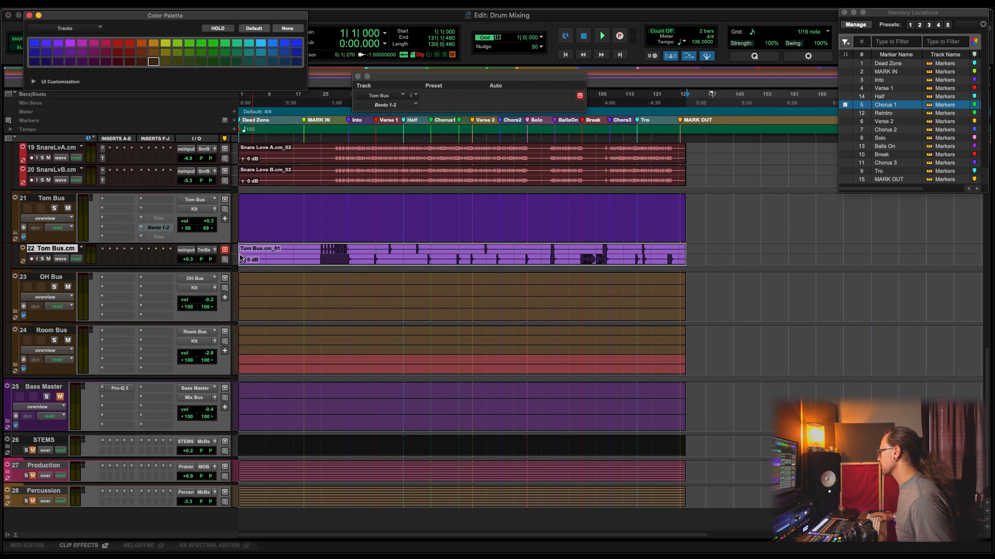
click(291, 264)
click(154, 62)
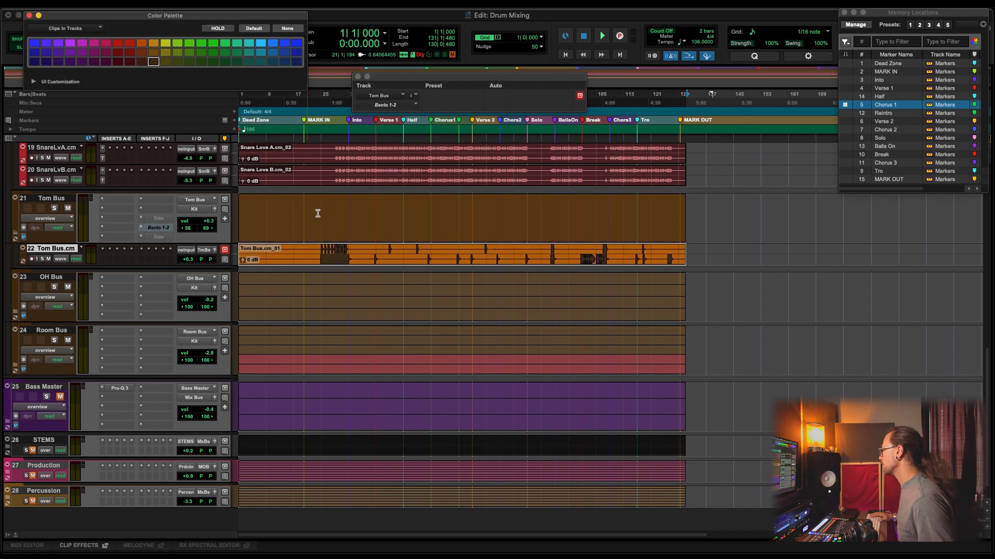
click(313, 204)
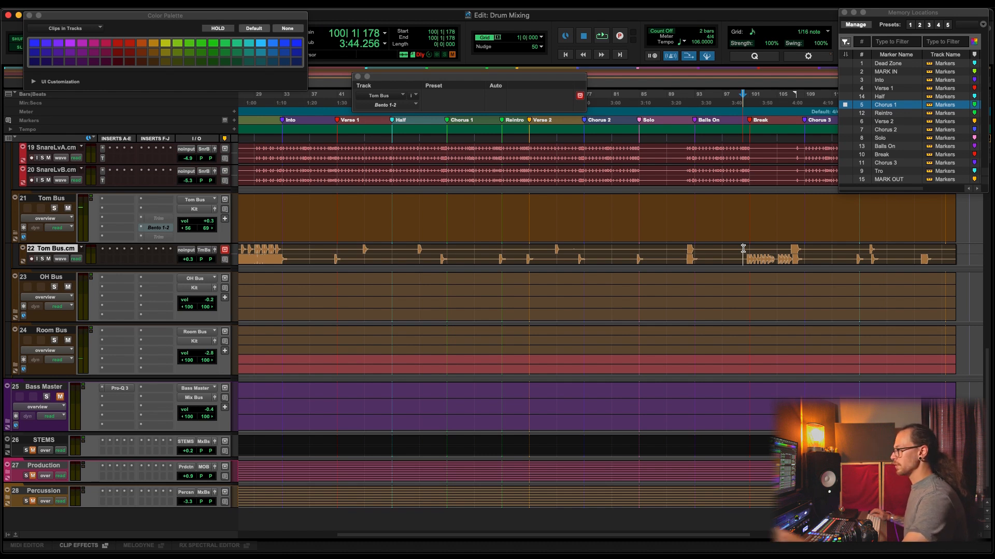
Collapse all the kick, snare and tom bus folders in the mixer and return to the edit view
key(super+equal)
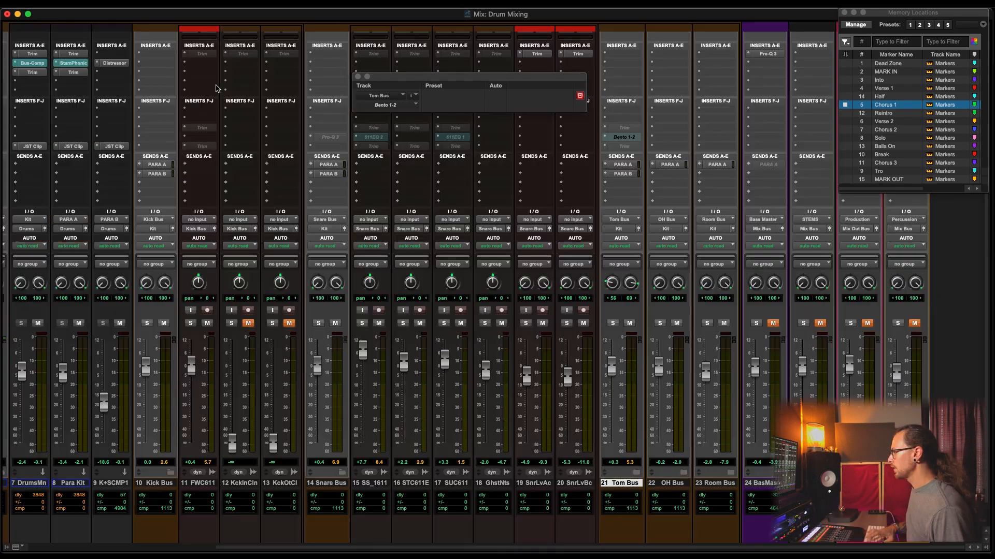
scroll(561, 444, left, 3)
alt+click(442, 472)
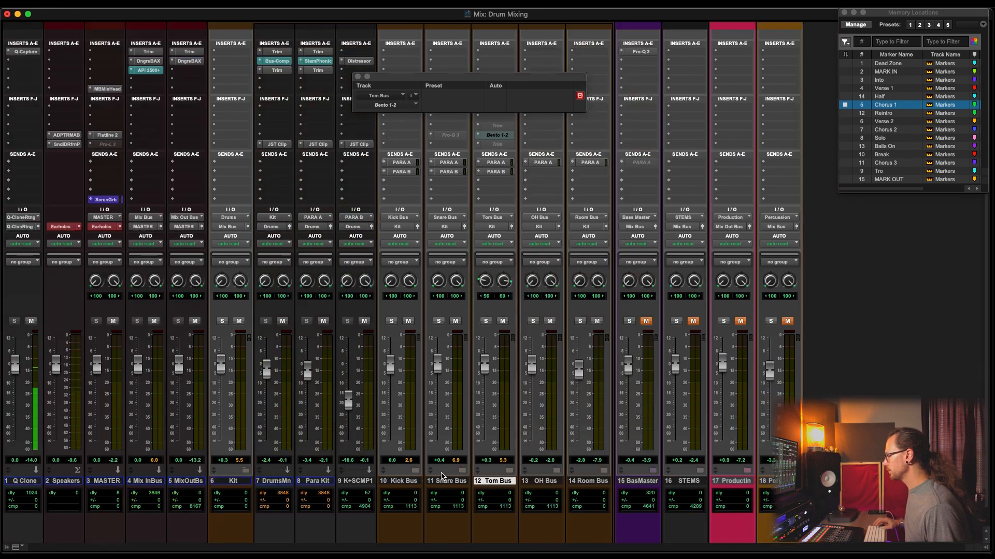
key(super+equal)
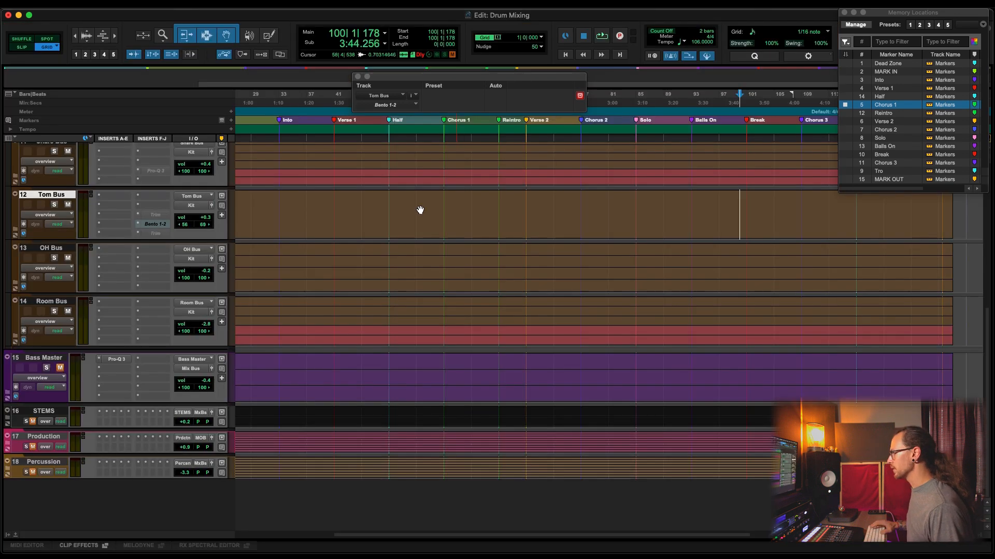
Play Tom Bus from bar 41 to 69 with Bass Master and STEMS unmuted and the STEMS fader reset to 0.0 dB
drag(335, 209, 536, 195)
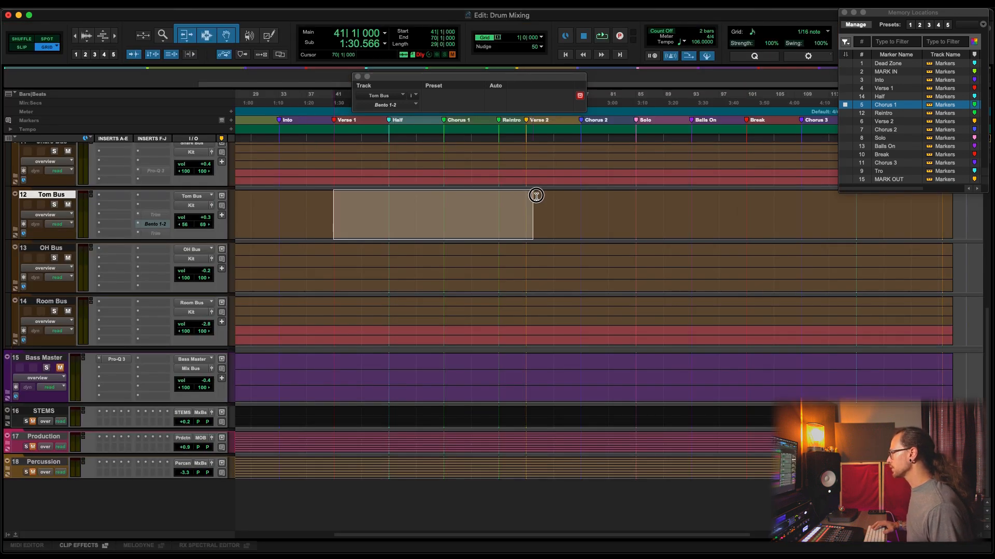
key(super+equal)
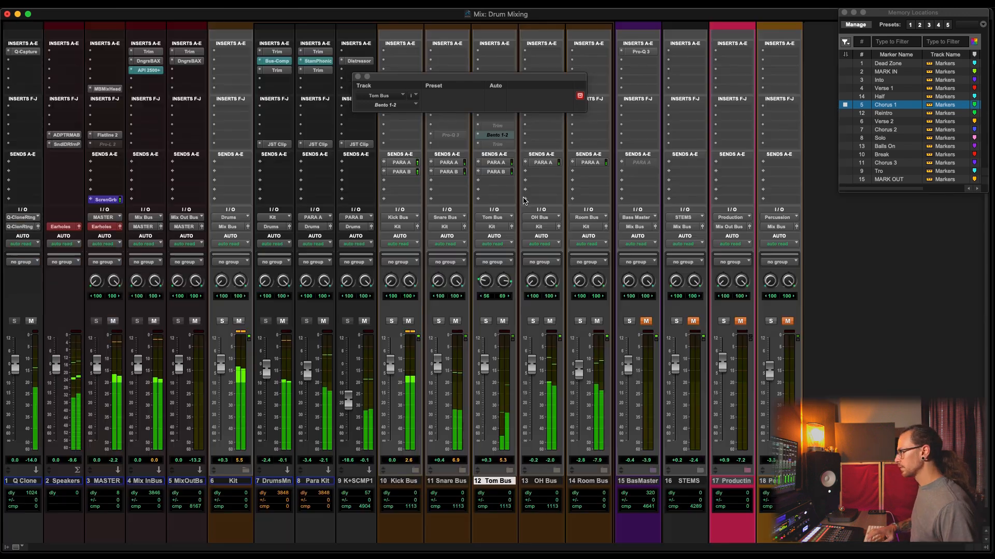
click(691, 322)
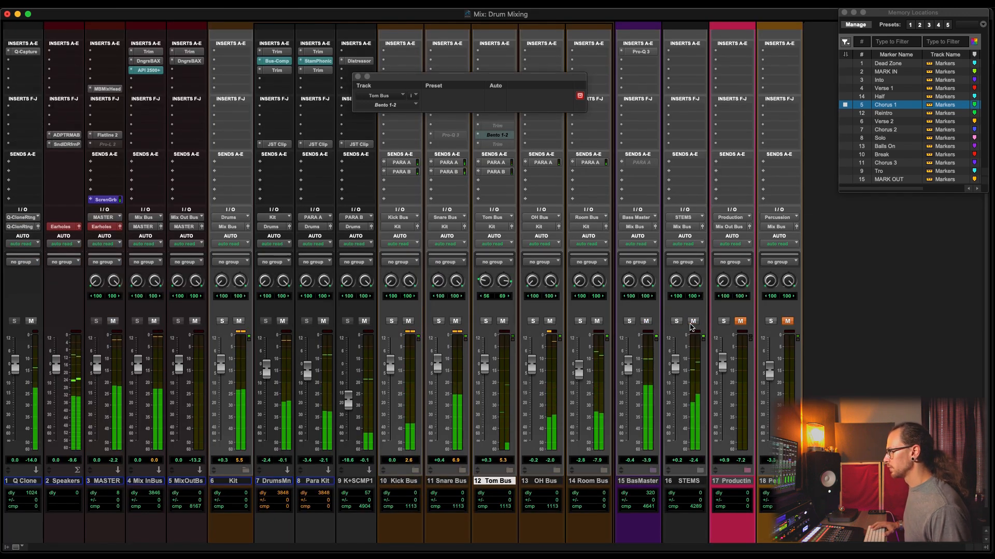
alt+click(675, 365)
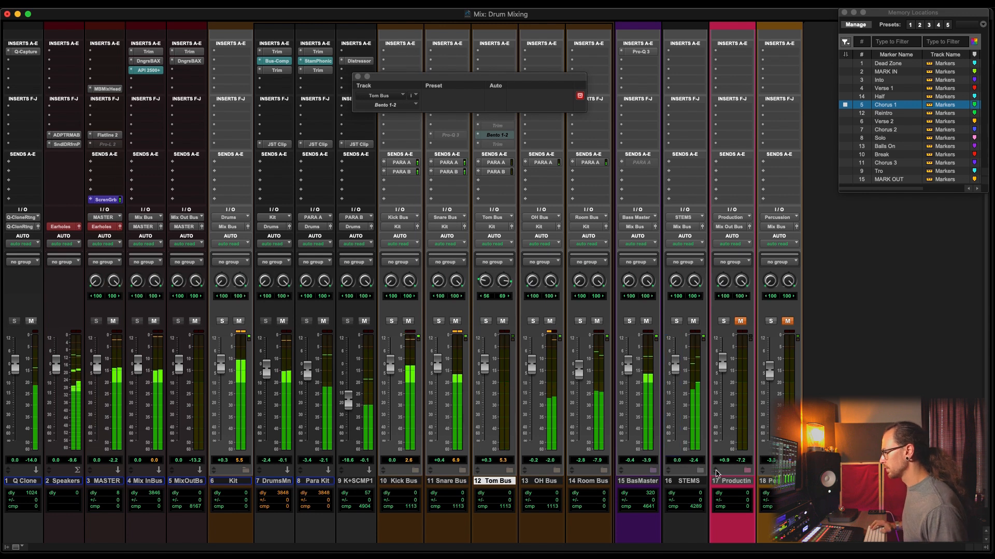
Open the STEMS folder, then set the 03_PSCO guitars fader to +2.1 dB and the Tom Bus fader to -4.1 dB
click(700, 470)
click(724, 365)
drag(723, 365, 720, 335)
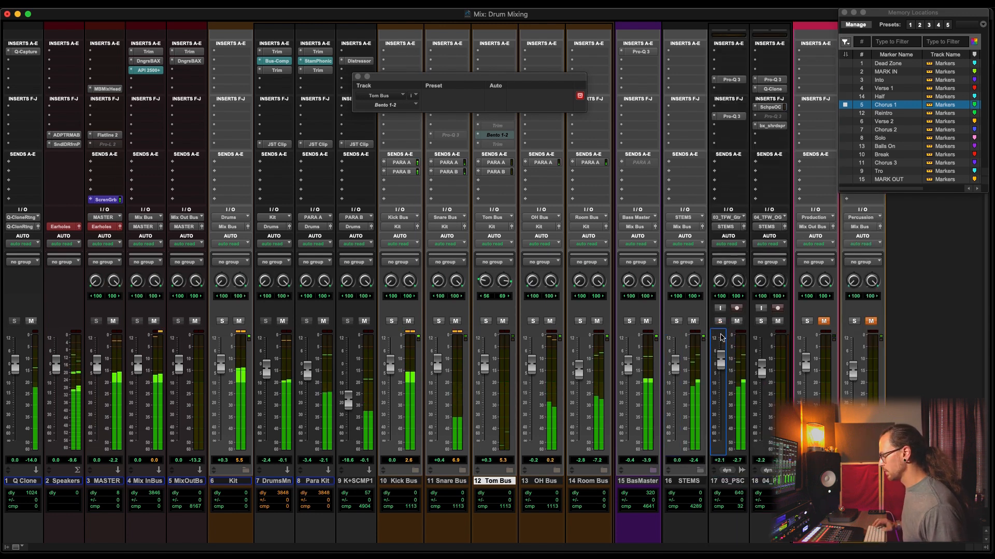
click(485, 364)
drag(484, 365, 486, 374)
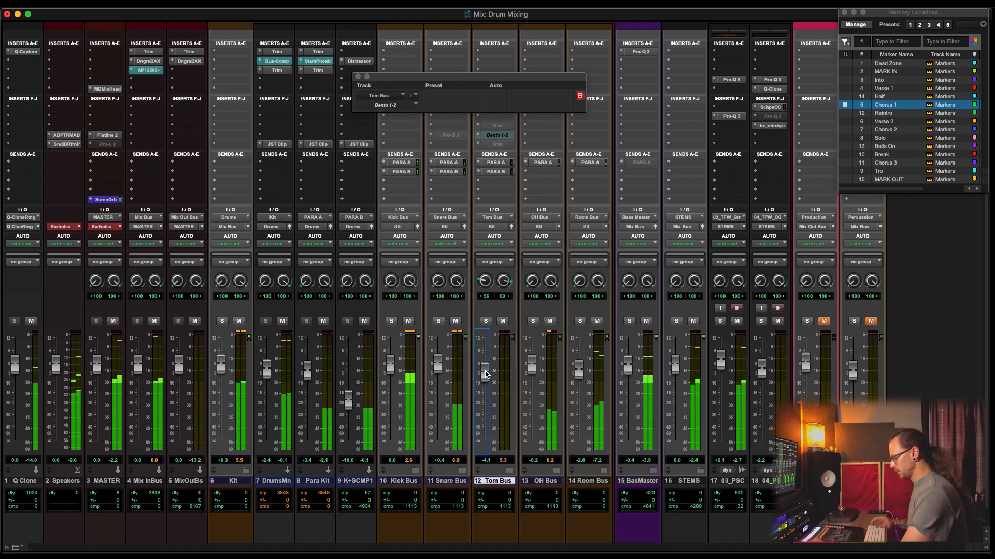
Play the mix from bar 44 with the Tom Bus folder open, and close the Bento 1-2 plug-in window
key(super+equal)
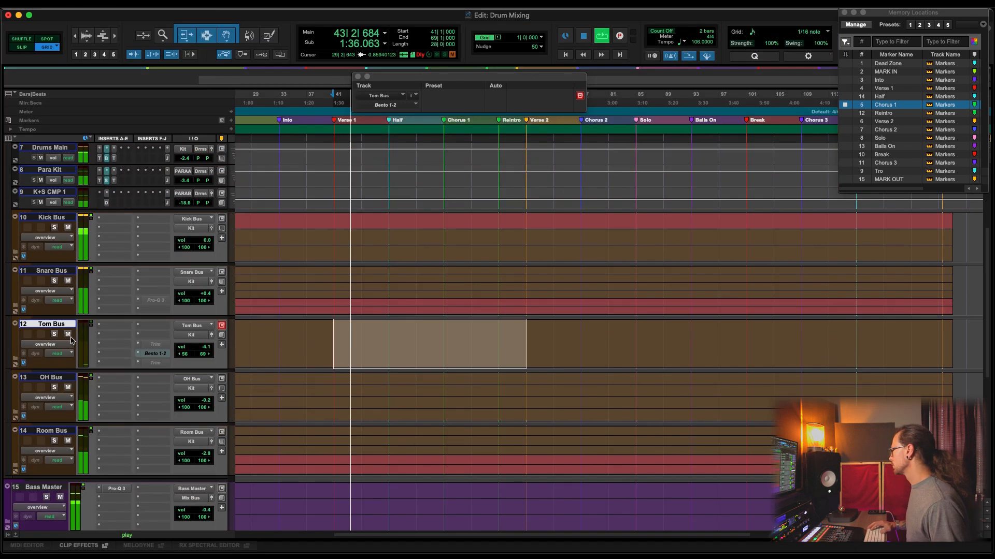
click(15, 358)
key(space)
click(361, 377)
key(space)
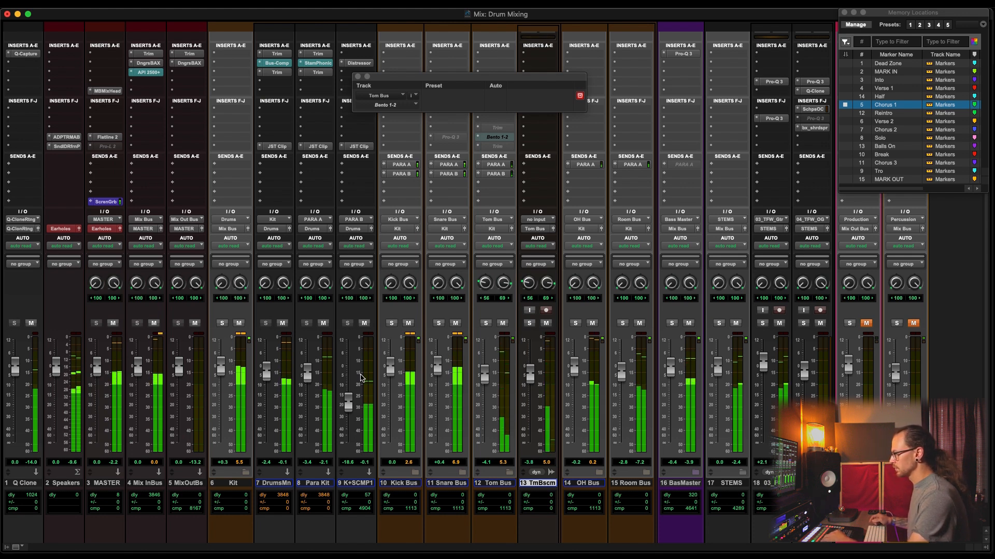
click(357, 77)
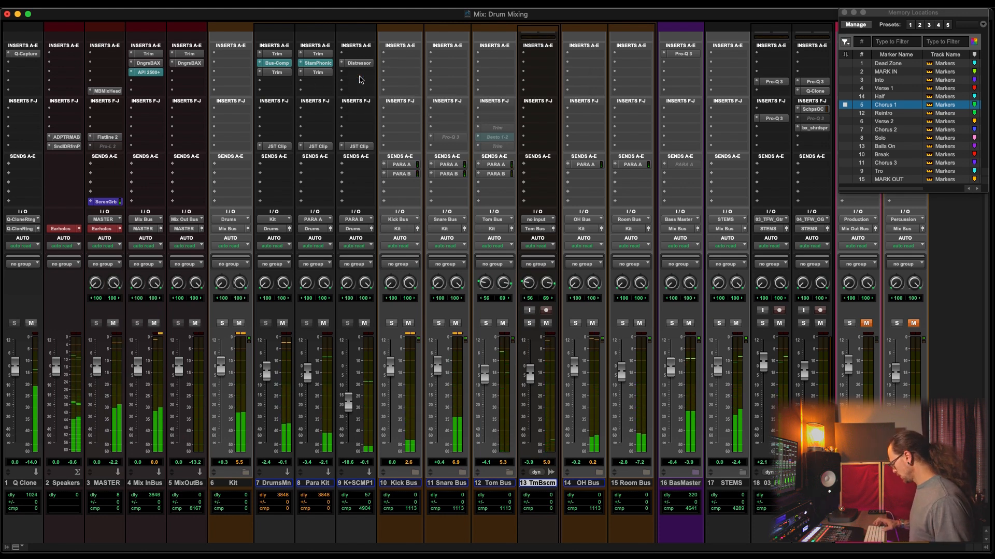
click(510, 474)
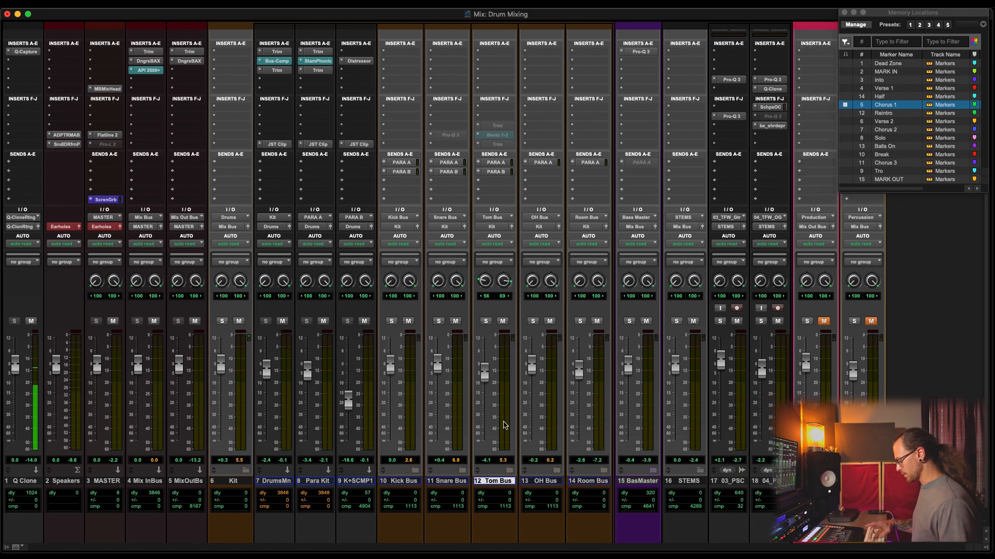
Select Chorus 1, bars 57 to 69, on the 03_PSCO guitars track
key(super+equal)
key(r)
scroll(565, 322, down, 10)
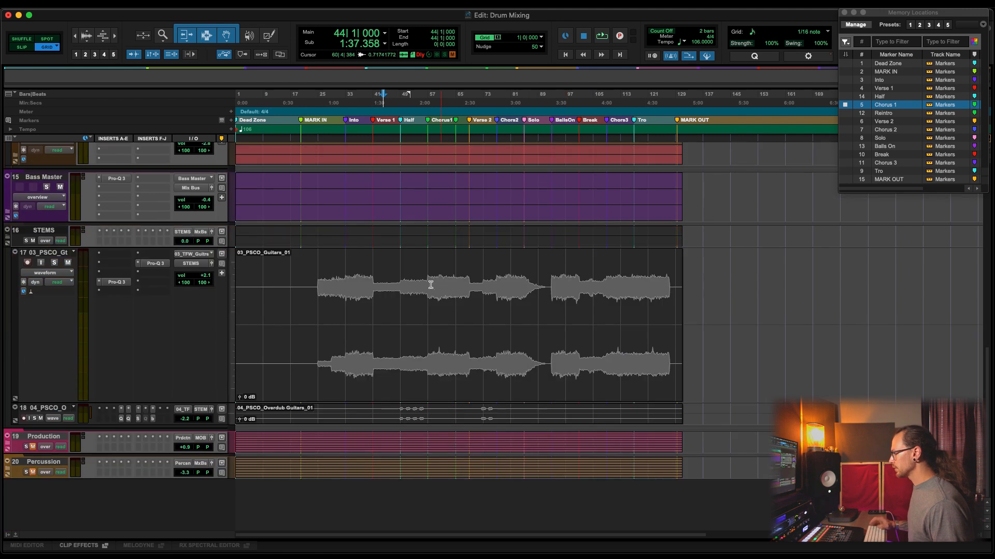
drag(429, 274, 470, 300)
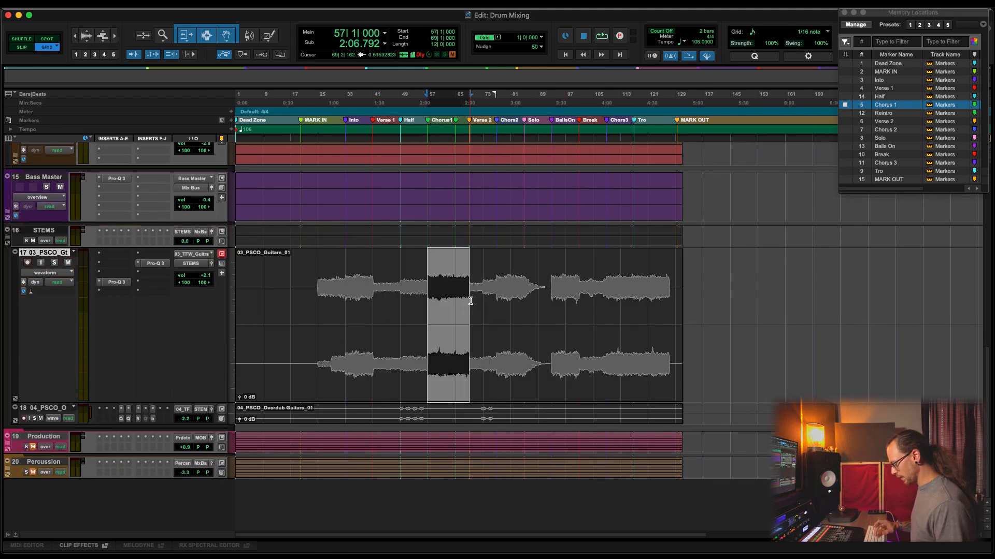
Activate the Pro-L 2 limiter on the MASTER track and turn off the 24 bit option in its Flatline 2 insert
key(super+equal)
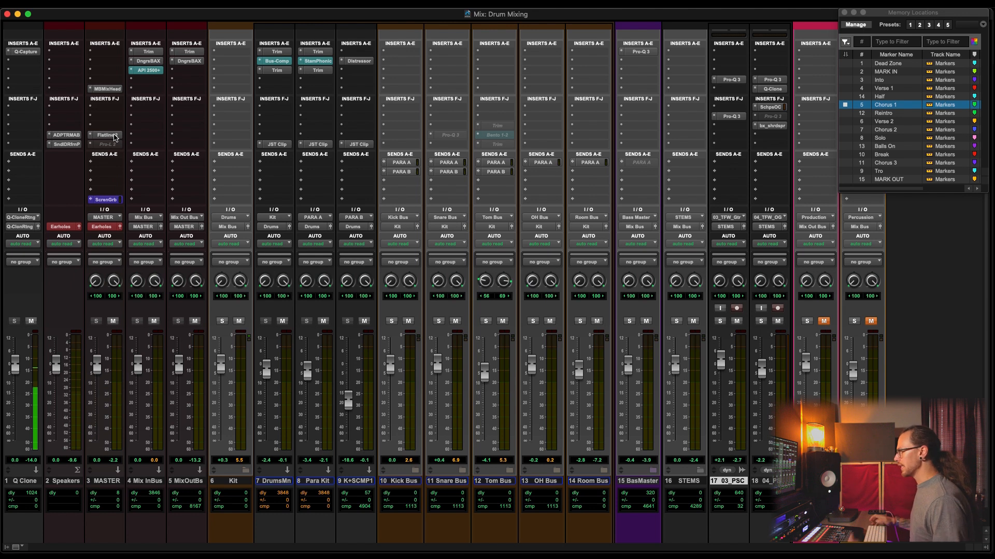
ctrl+super+click(108, 145)
click(107, 136)
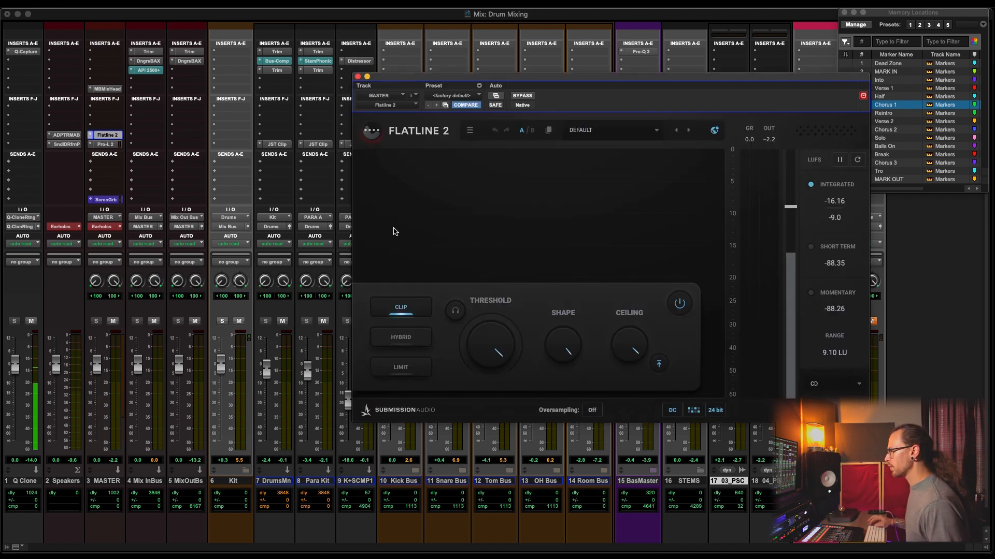
click(715, 410)
click(669, 415)
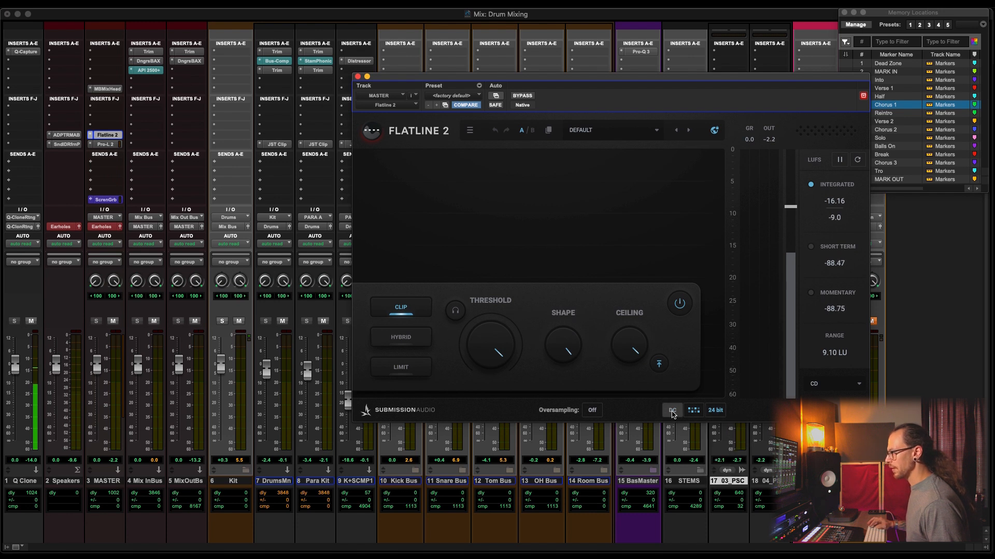
click(106, 144)
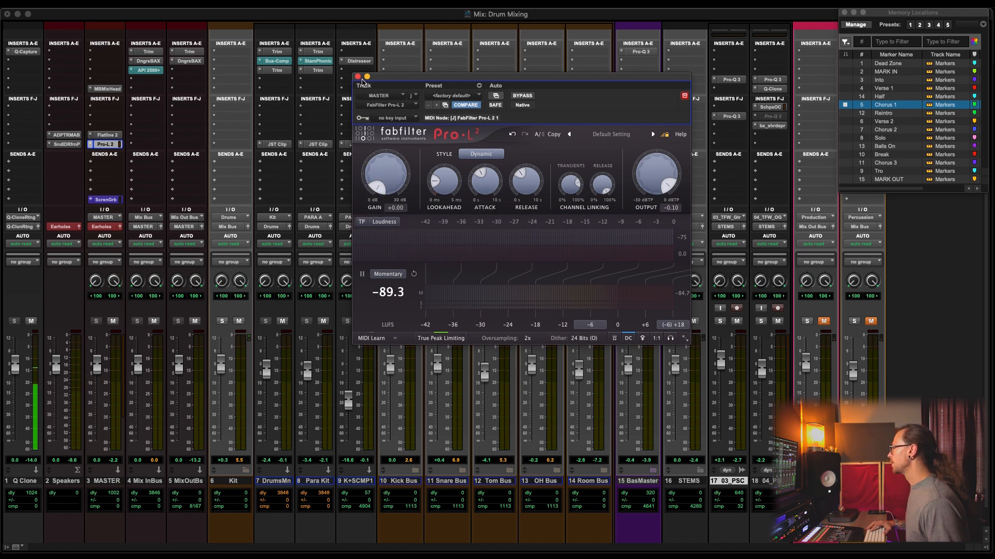
click(358, 77)
Play Chorus 1, lower the STEMS fader slightly, and compare the drums with STEMS and Bass Master muted and unmuted
key(space)
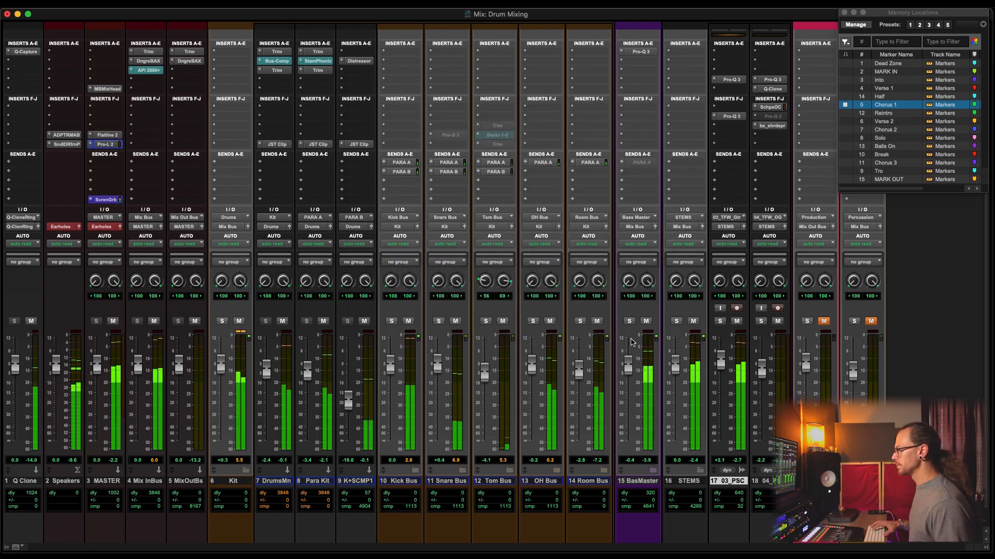
drag(673, 372, 673, 378)
click(692, 322)
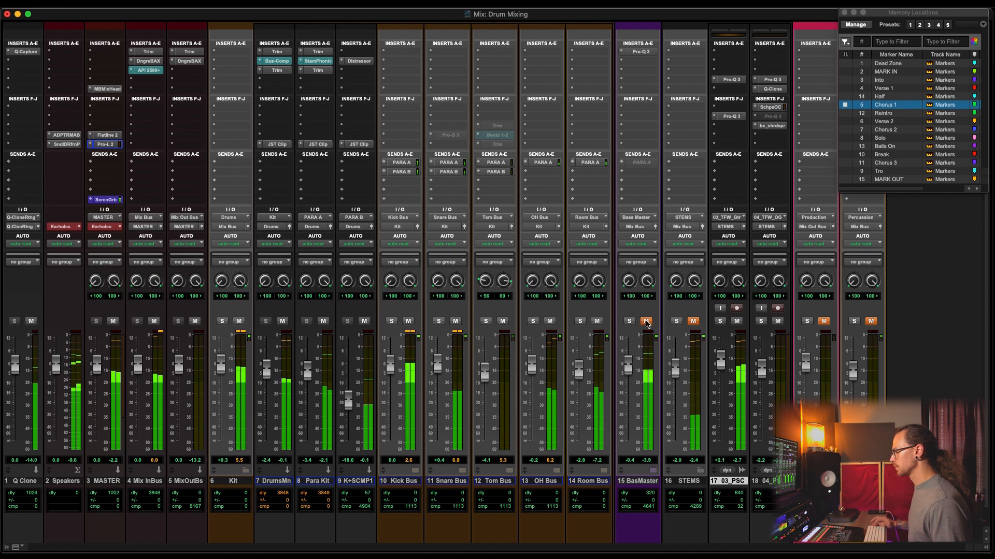
click(646, 321)
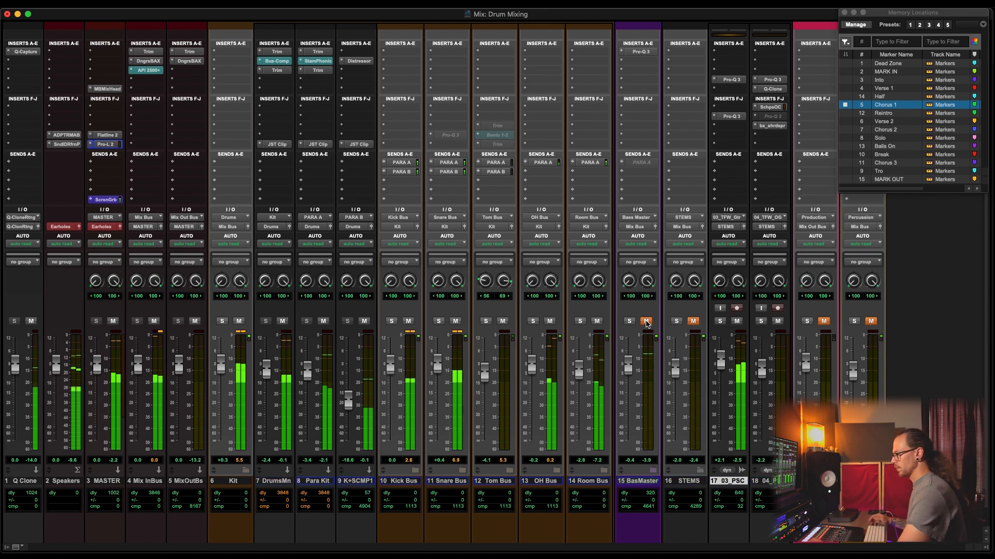
click(646, 321)
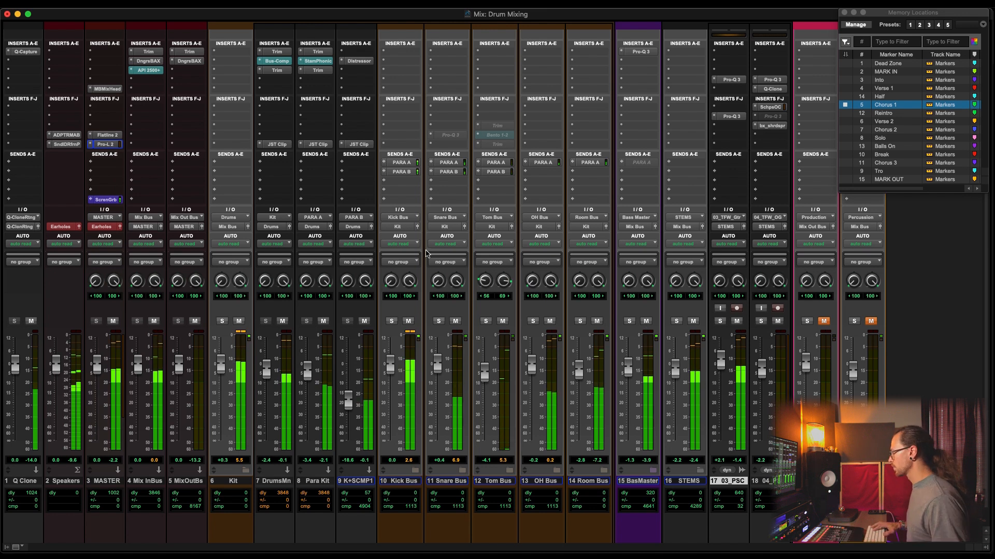
Set the Flatline 2 clipper threshold on the MASTER track to -6.04 dB
click(107, 134)
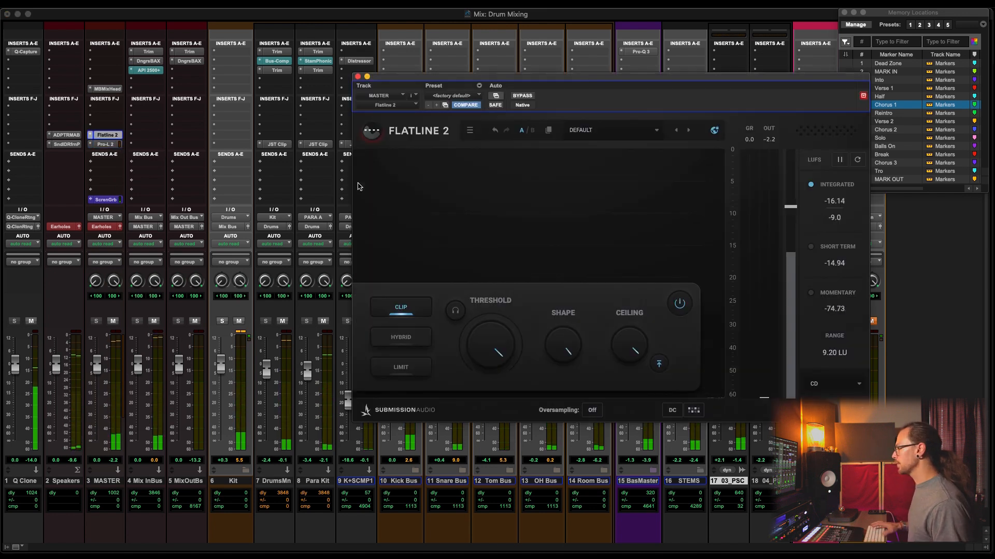
drag(502, 341, 501, 362)
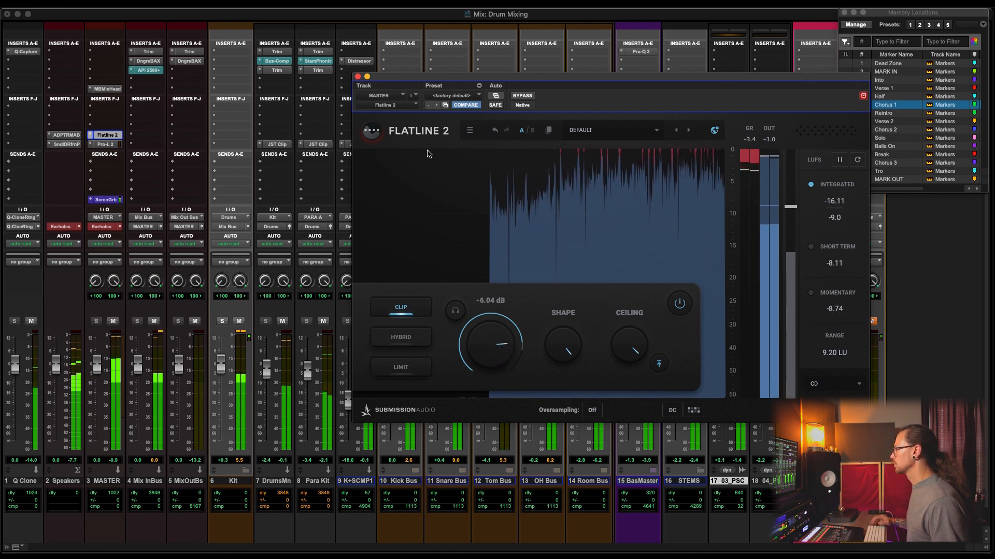
Switch from the Flatline 2 to the Pro-L 2 on the MASTER track and raise the limiter gain to about +2.2 dB
click(358, 77)
click(105, 144)
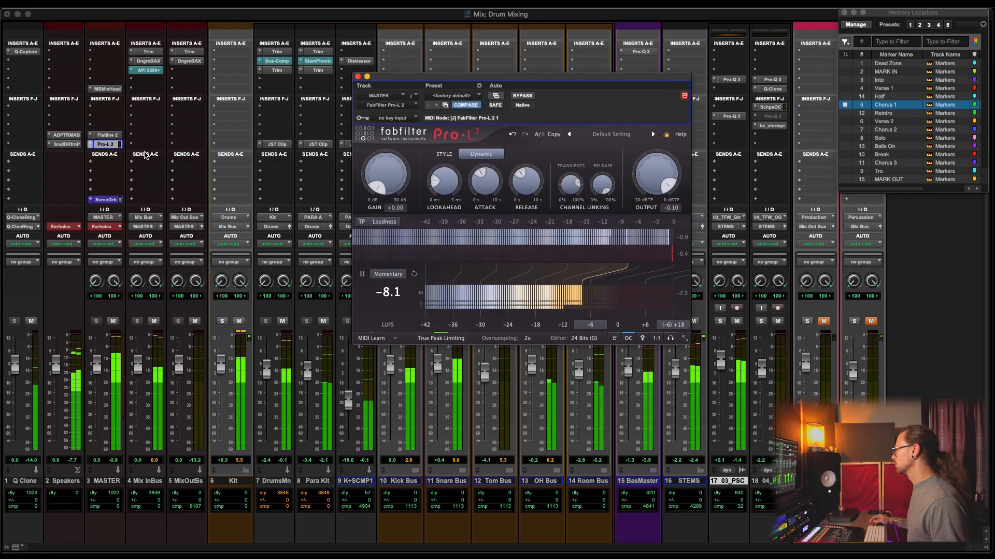
drag(389, 170, 387, 162)
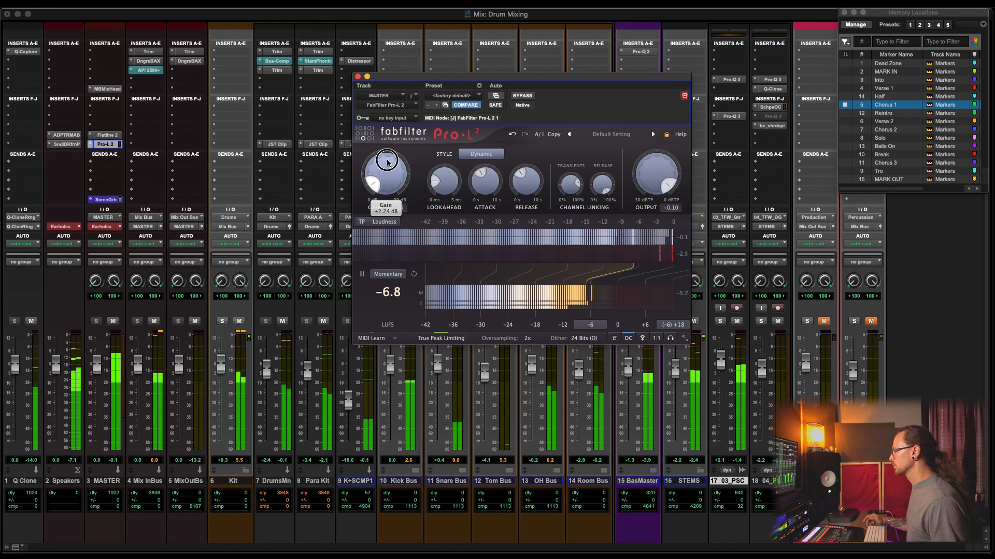
click(358, 77)
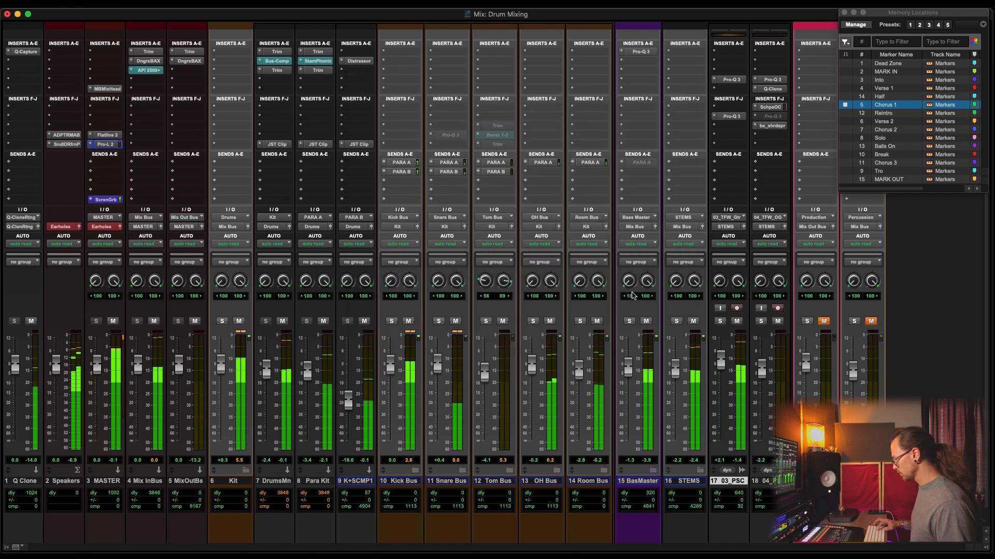
Collapse the STEMS folder track and start playback from Verse 1 at bar 41
scroll(675, 344, down, 1)
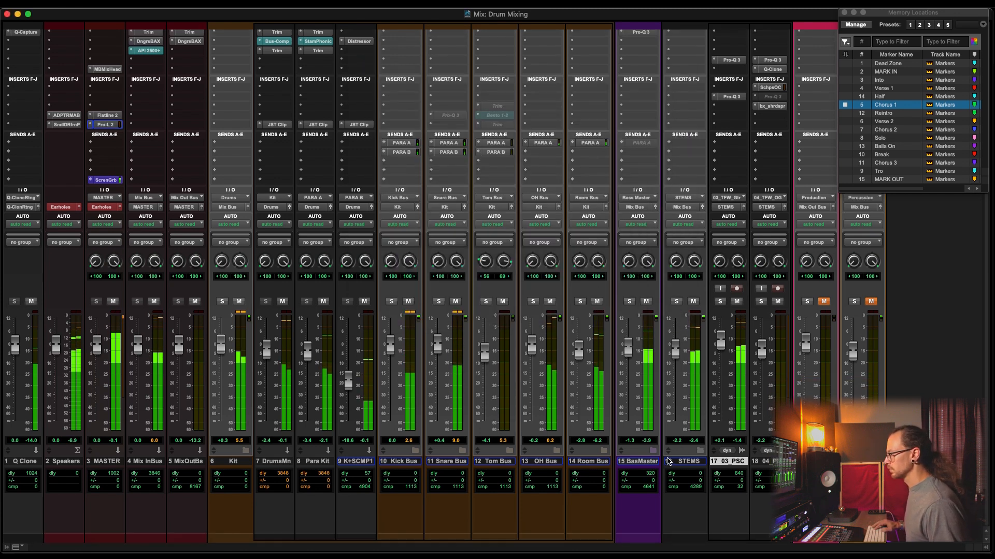
click(700, 451)
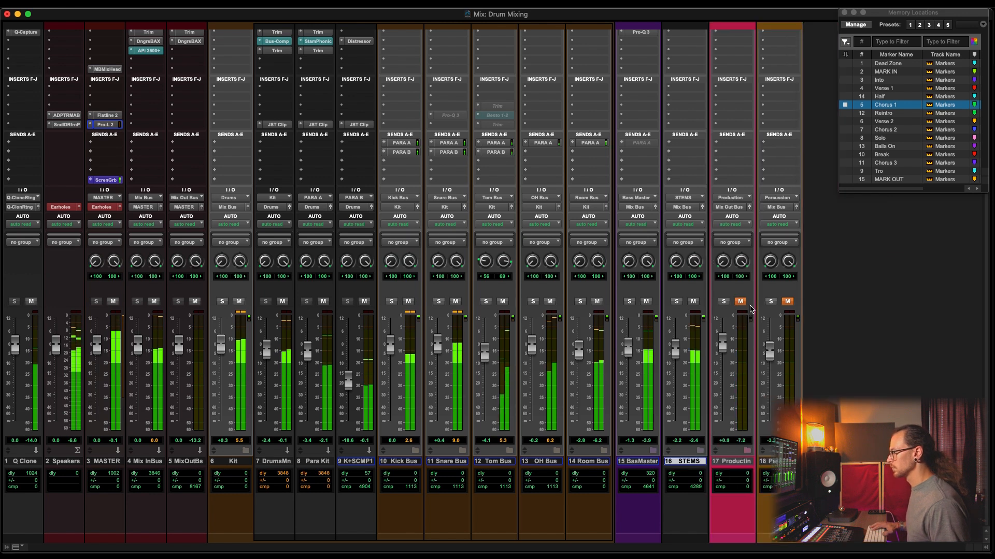
key(super+equal)
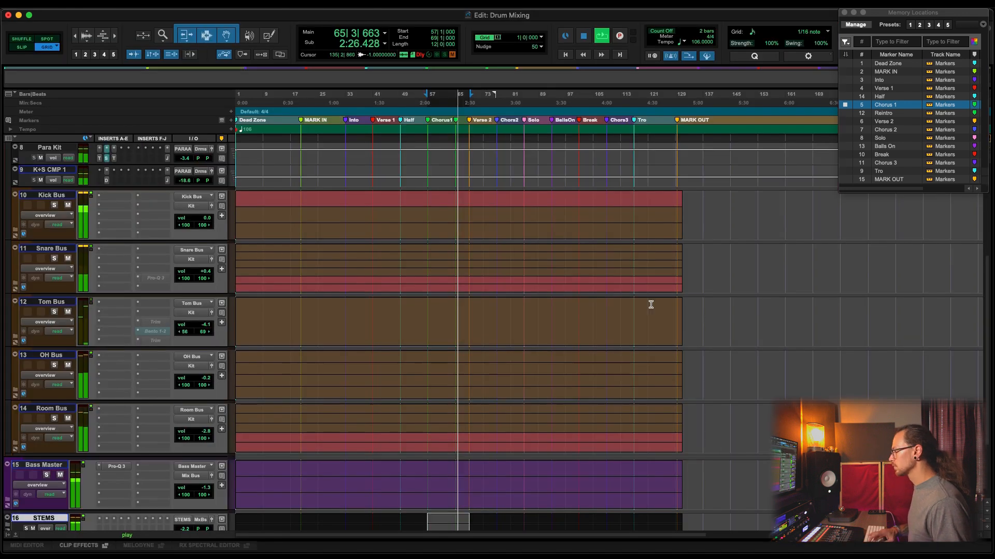
click(345, 214)
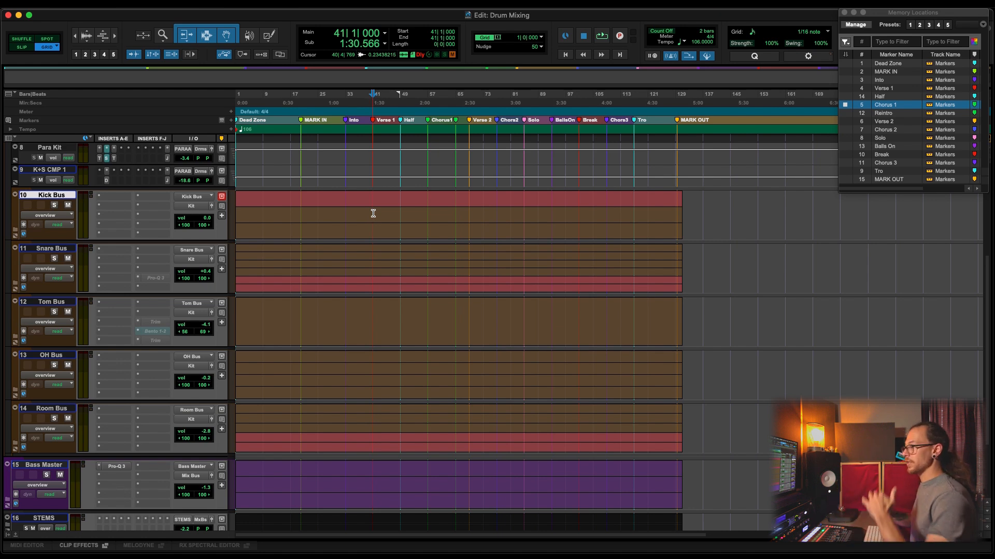
key(space)
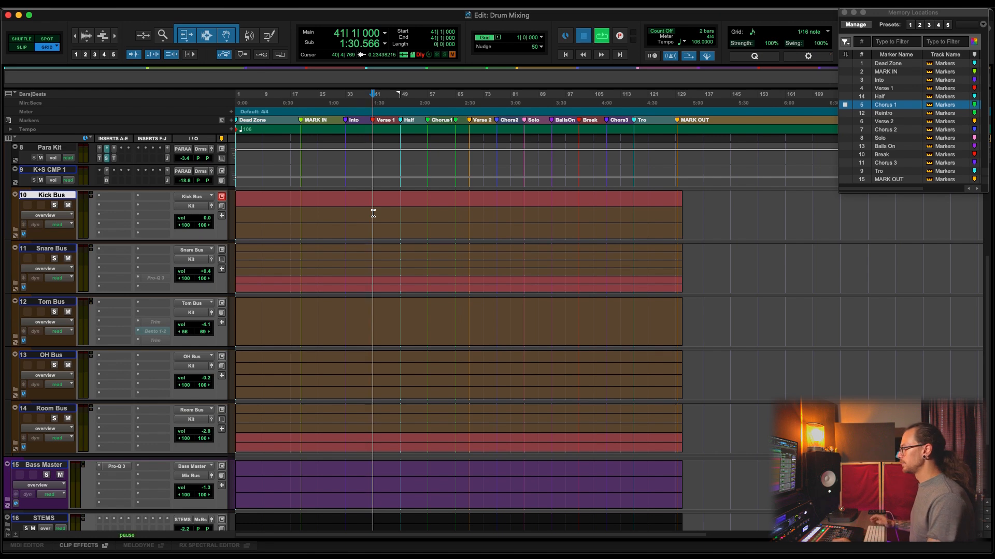
key(super+equal)
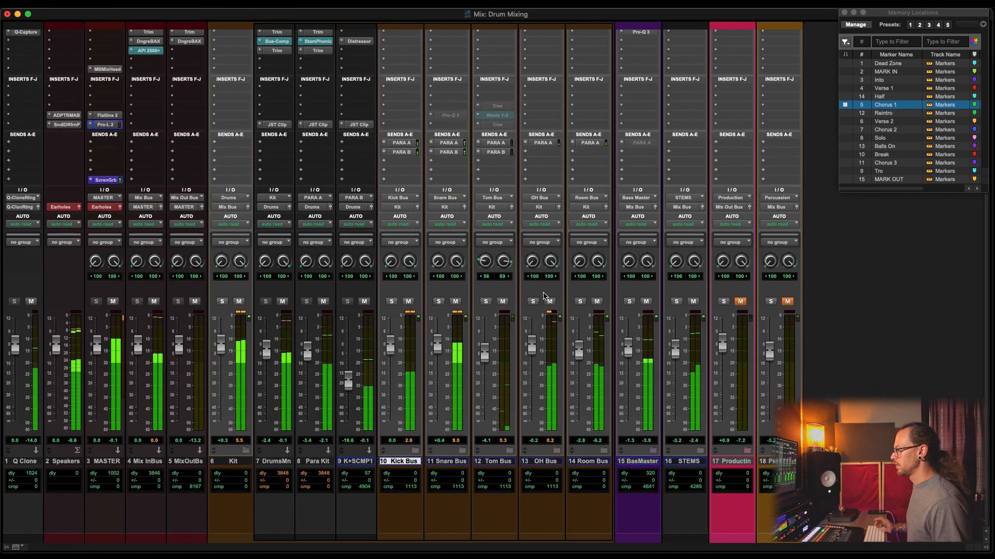
Unmute the Production and Percussion tracks, expand the STEMS and Bass Master folders, and set the Production fader to +1.9 dB
click(740, 302)
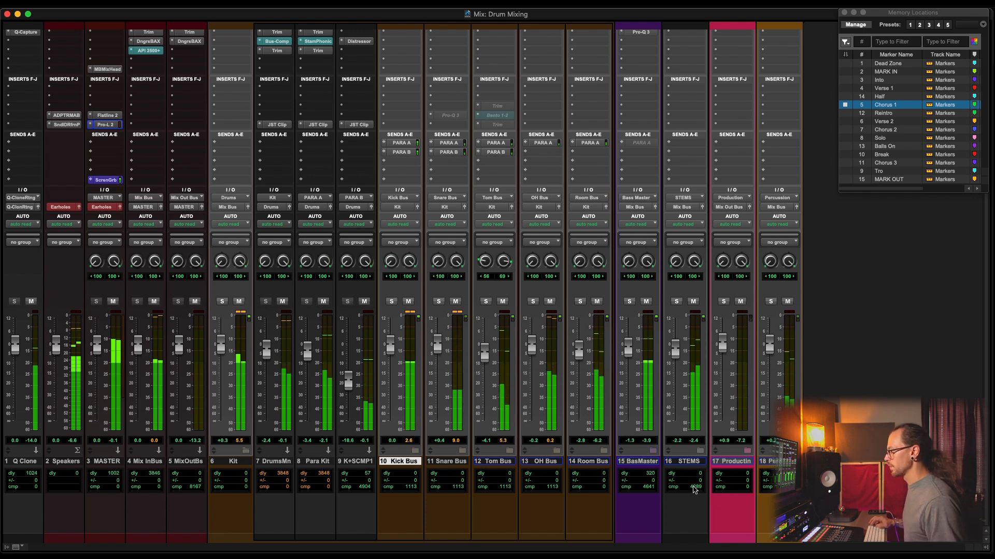
click(700, 451)
drag(721, 348, 720, 326)
click(654, 450)
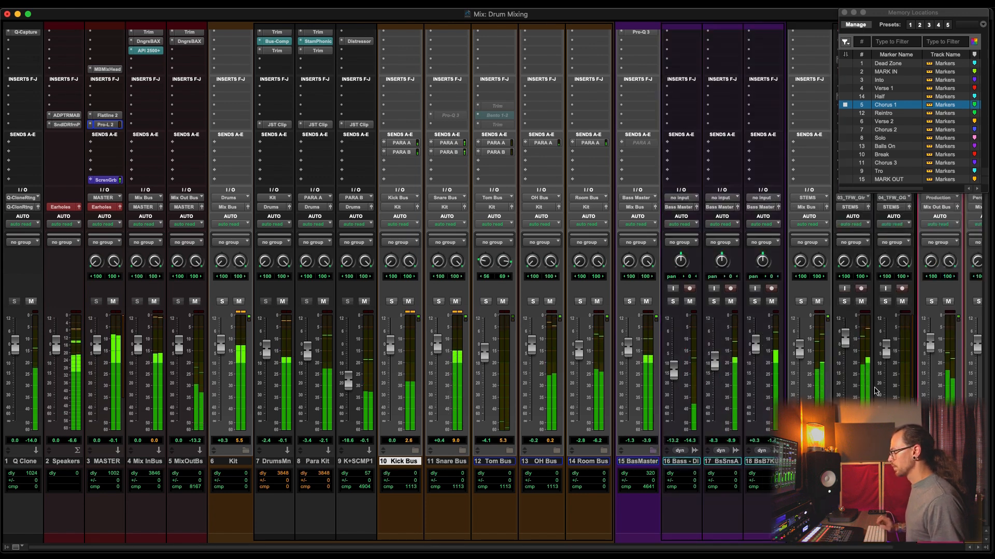
scroll(655, 452, right, 2)
drag(849, 345, 807, 349)
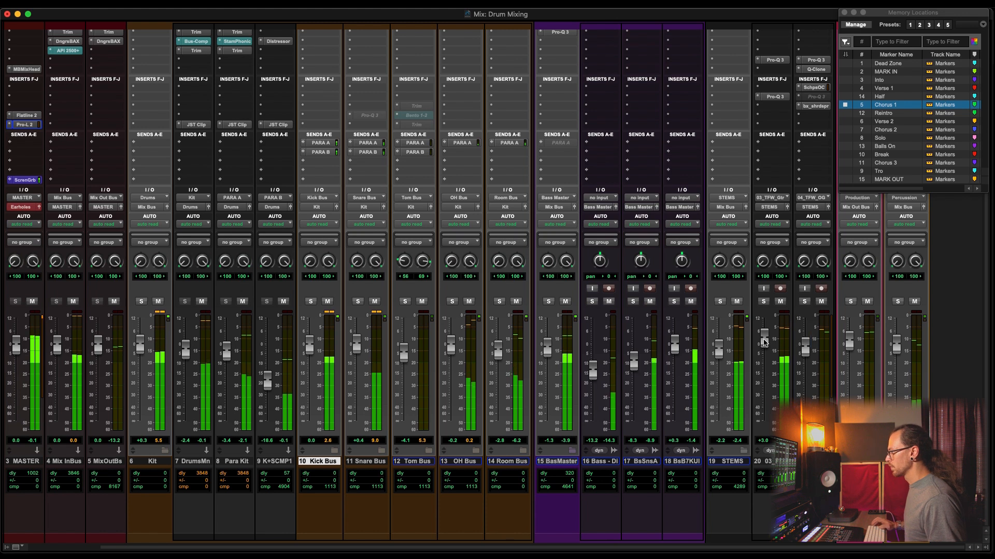
click(806, 349)
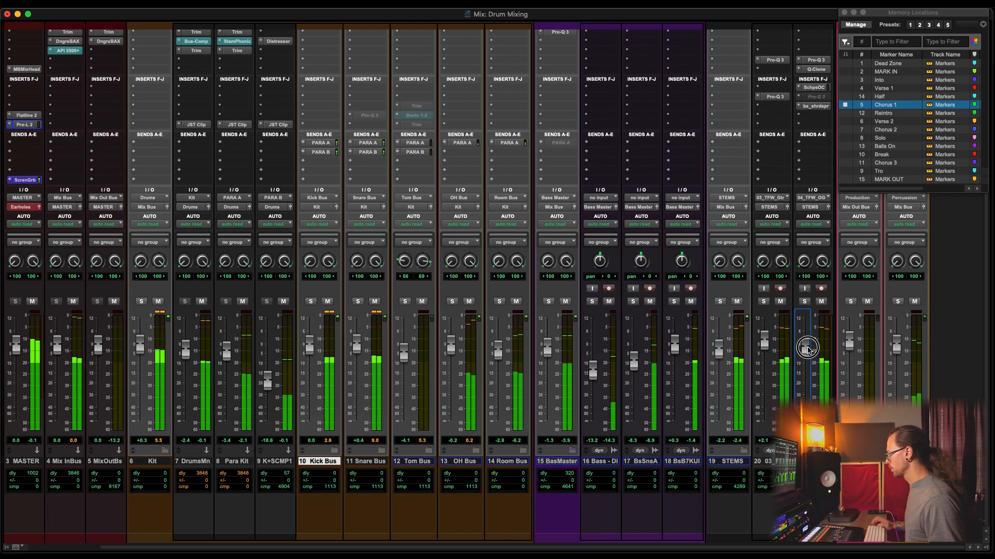
Stop playback and collapse the STEMS and Bass Master folder tracks
key(space)
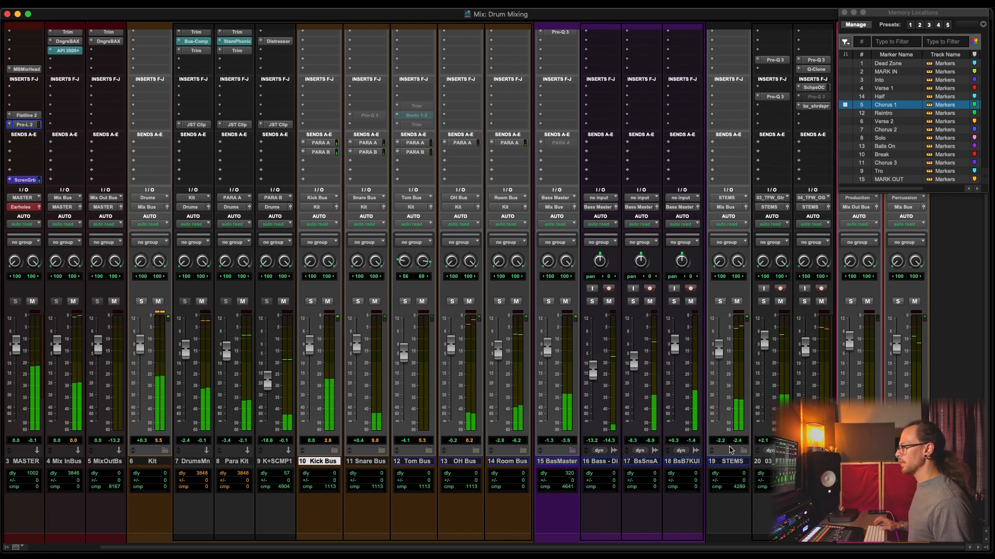
click(730, 450)
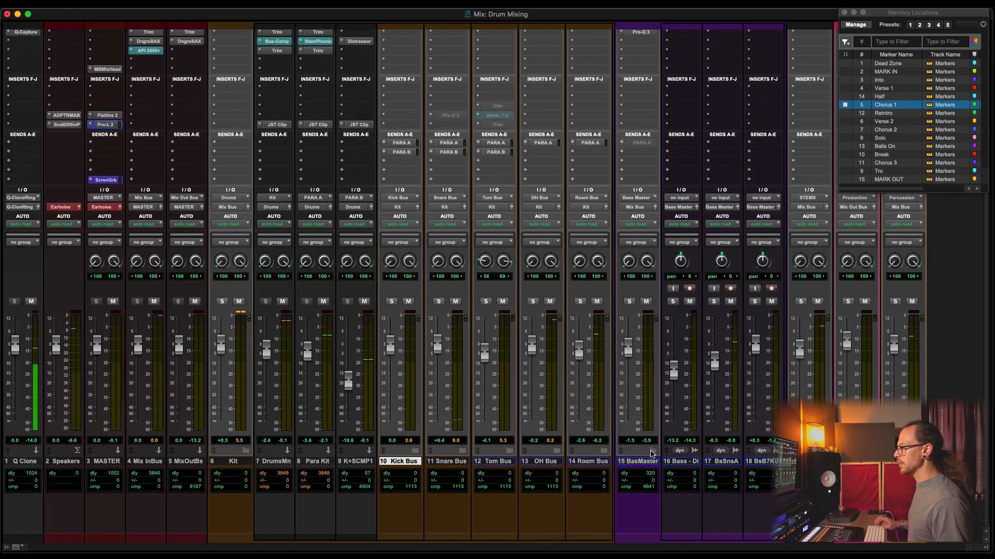
click(652, 451)
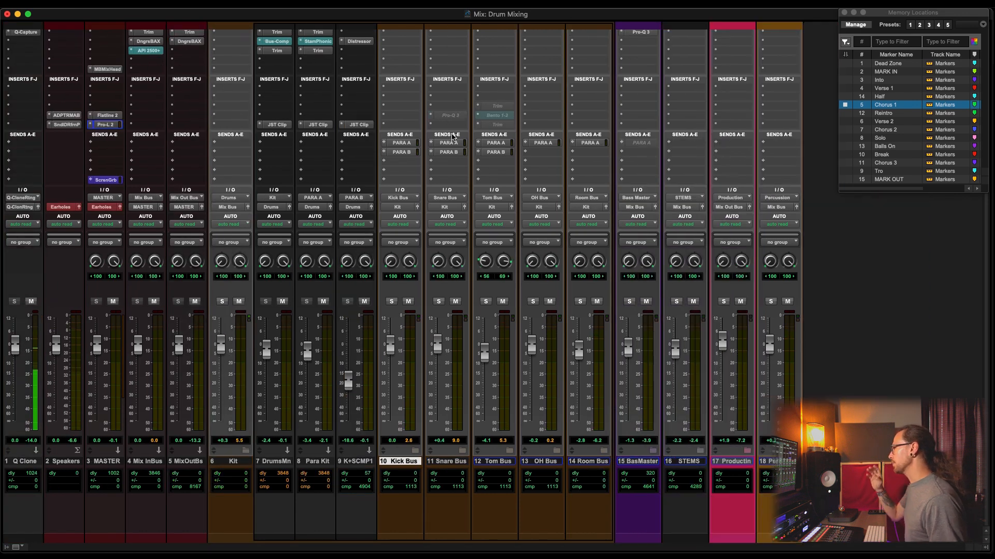
Insert Pro-Q 3 on the Snare Bus with a low cut, a +1.96 dB bell at 188.72 Hz and a narrow cut between 500 Hz and 1 kHz
scroll(418, 76, up, 3)
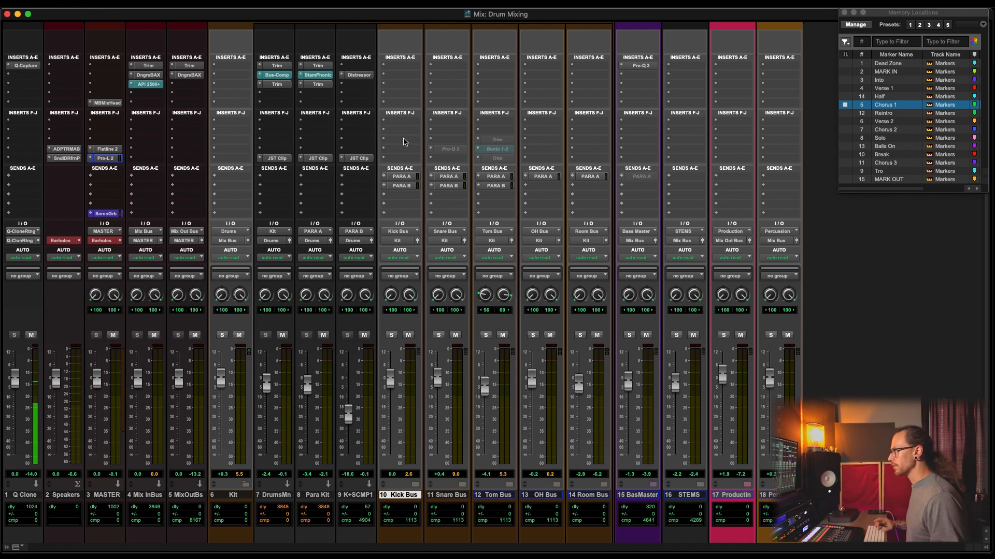
key(space)
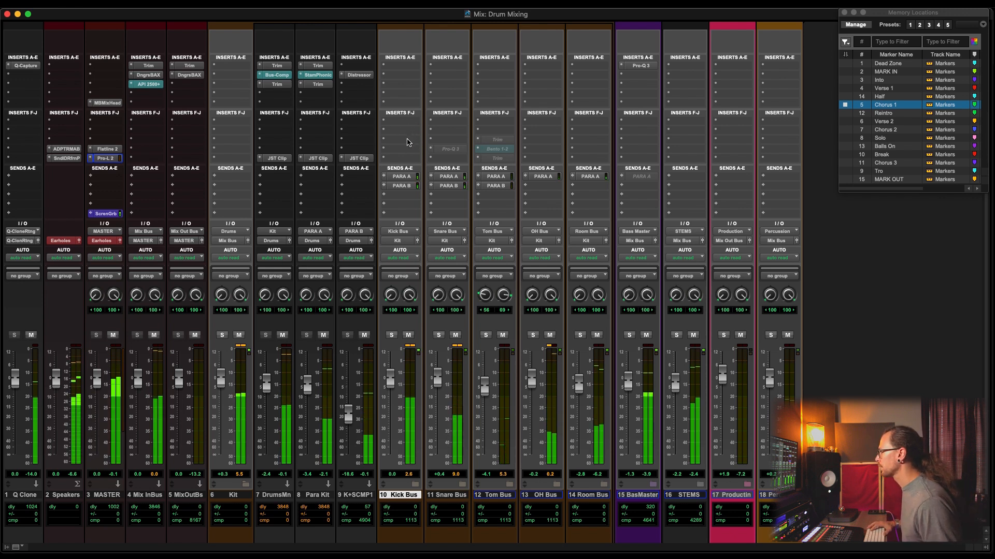
click(444, 134)
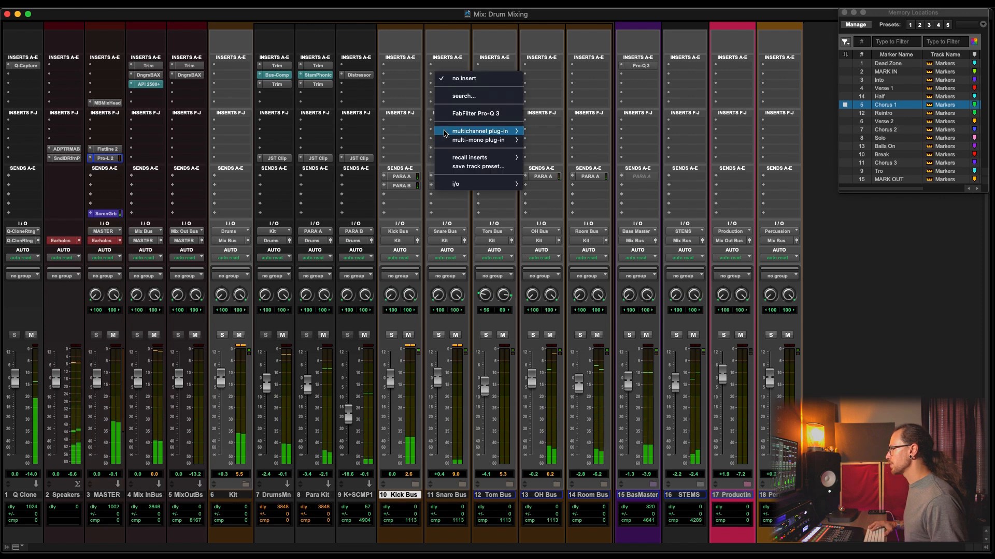
click(484, 113)
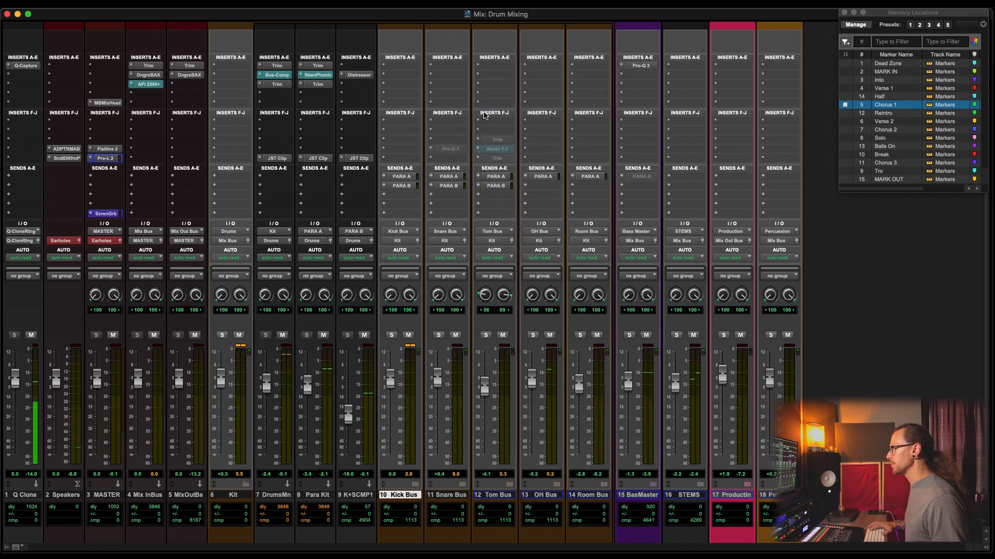
drag(361, 210, 448, 211)
drag(510, 210, 555, 221)
scroll(577, 177, down, 3)
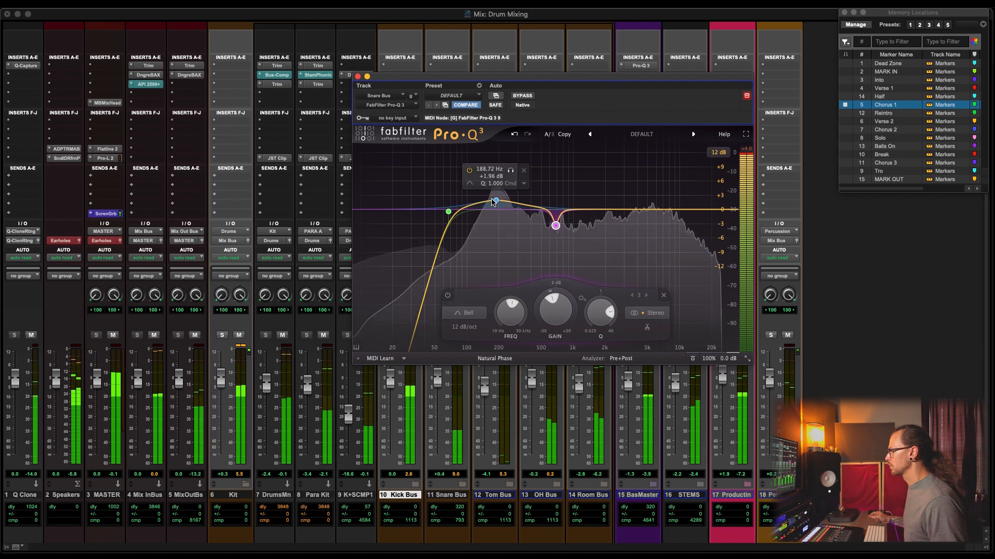
Add a gentle high-shelf boost at about 3.15 kHz to the snare EQ, compare it bypassed, and close the plug-in
drag(733, 209, 627, 192)
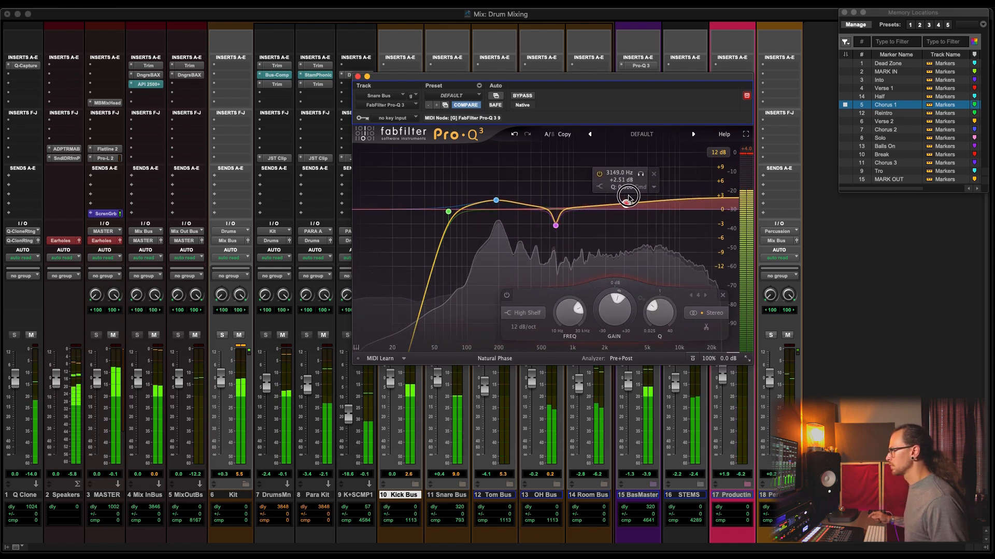
click(532, 98)
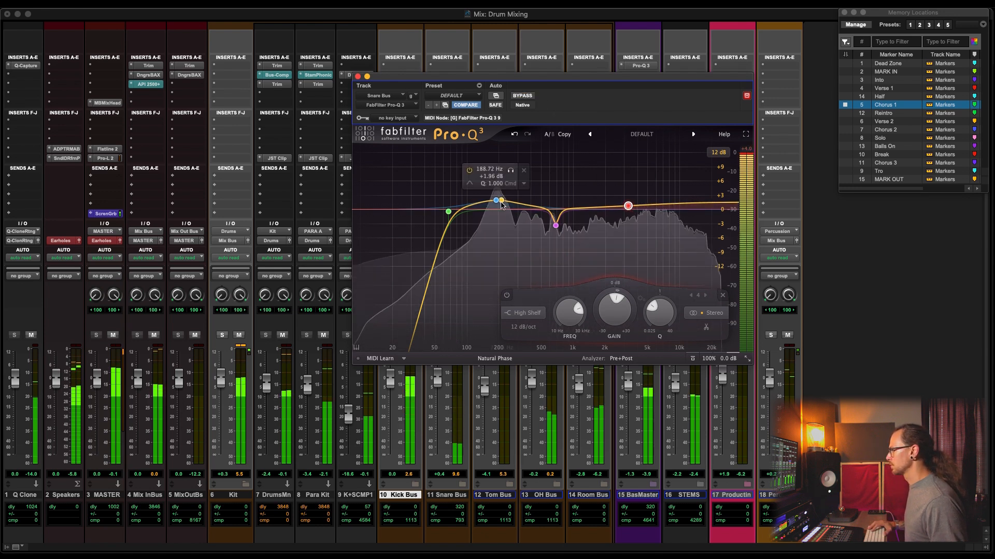
click(497, 201)
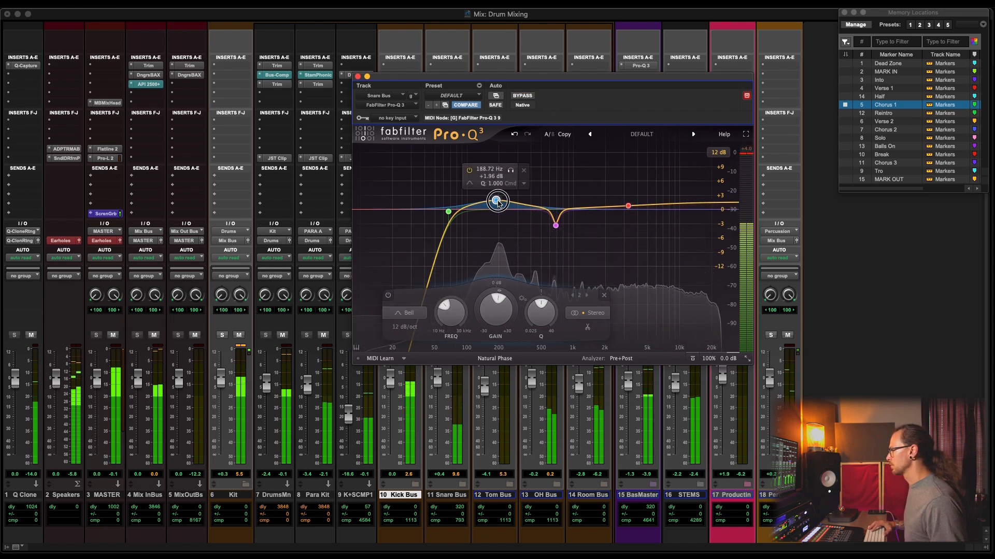
click(358, 76)
Insert Pro-Q 3 on the Kick Bus and add a bell boost of about 1 dB at about 11.5 kHz
scroll(465, 167, down, 2)
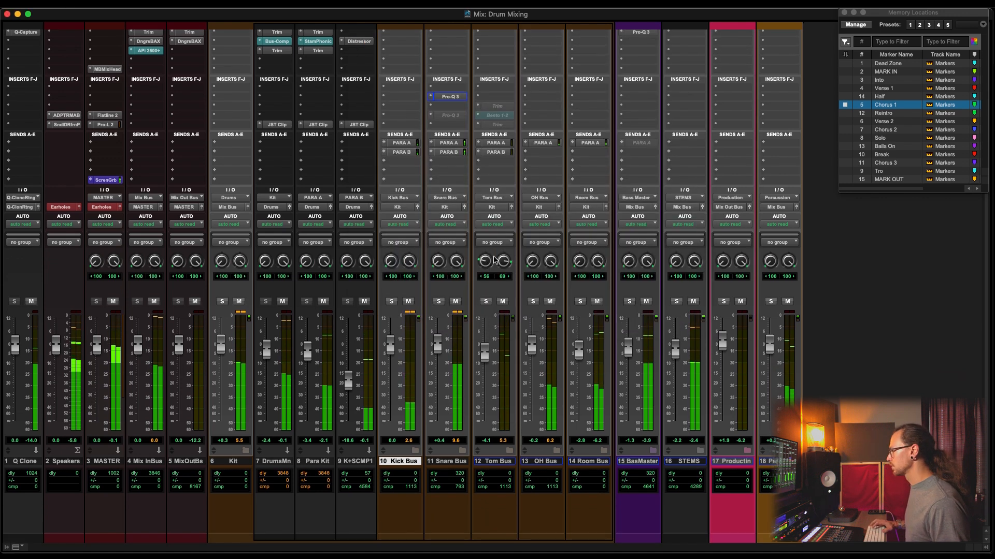
scroll(465, 167, up, 2)
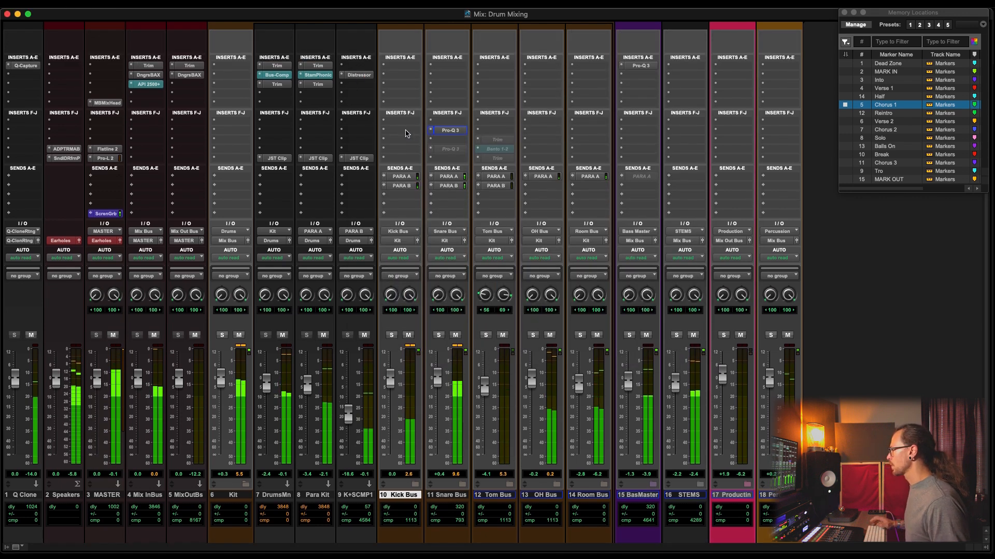
click(408, 129)
click(428, 113)
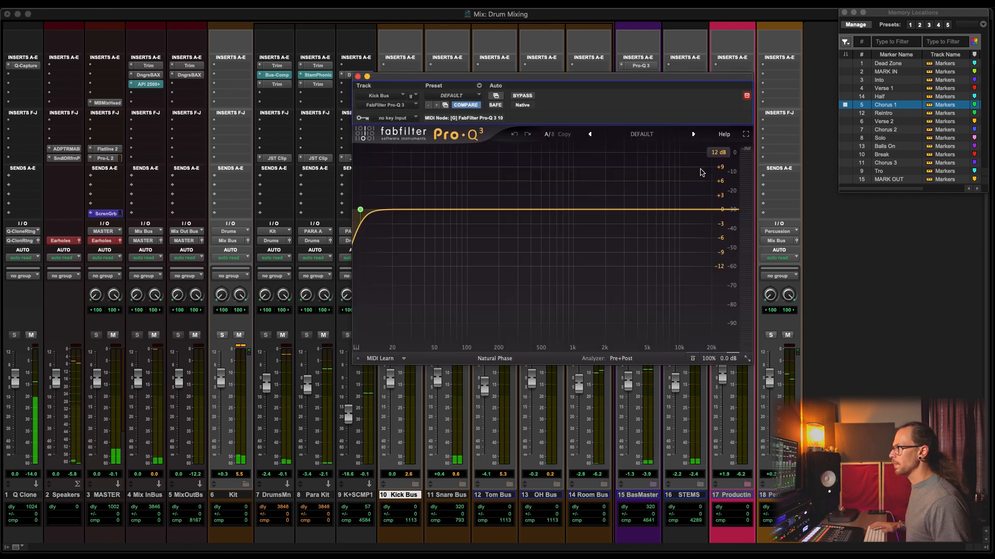
click(592, 205)
drag(592, 205, 687, 201)
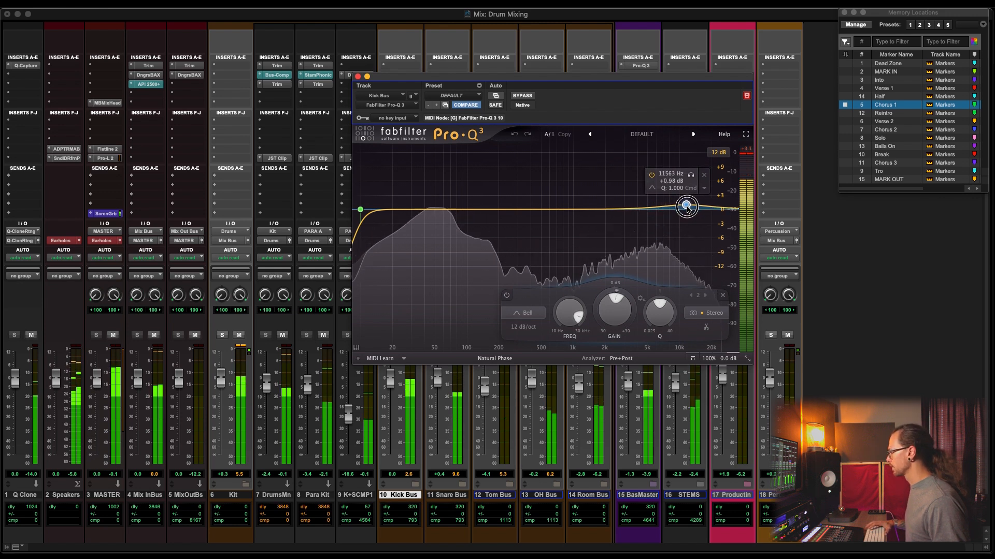
Sweep a narrow bell with Q 12.15 through the kick's upper mids and set it to a -3.49 dB cut at 4822 Hz
click(657, 207)
drag(656, 208, 608, 191)
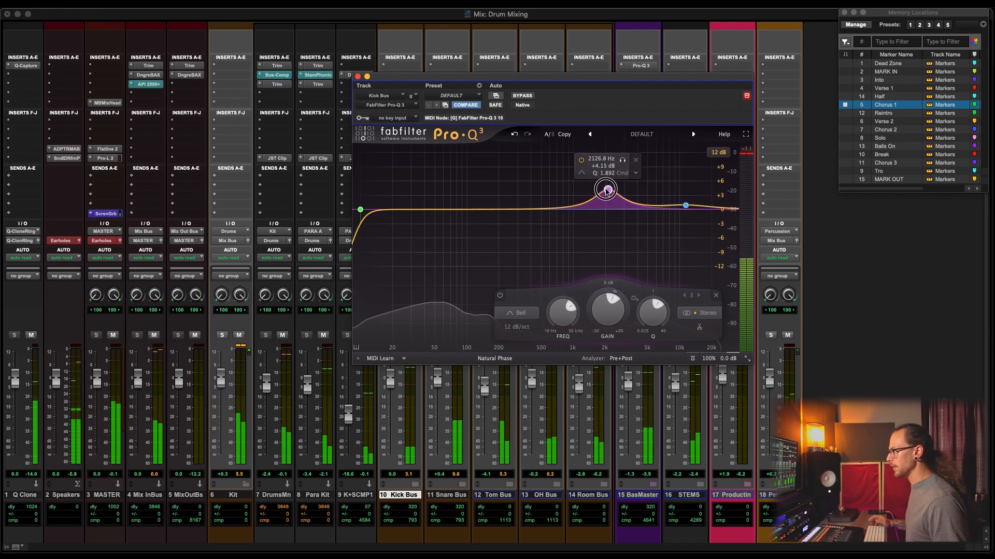
scroll(609, 191, up, 10)
drag(609, 190, 647, 174)
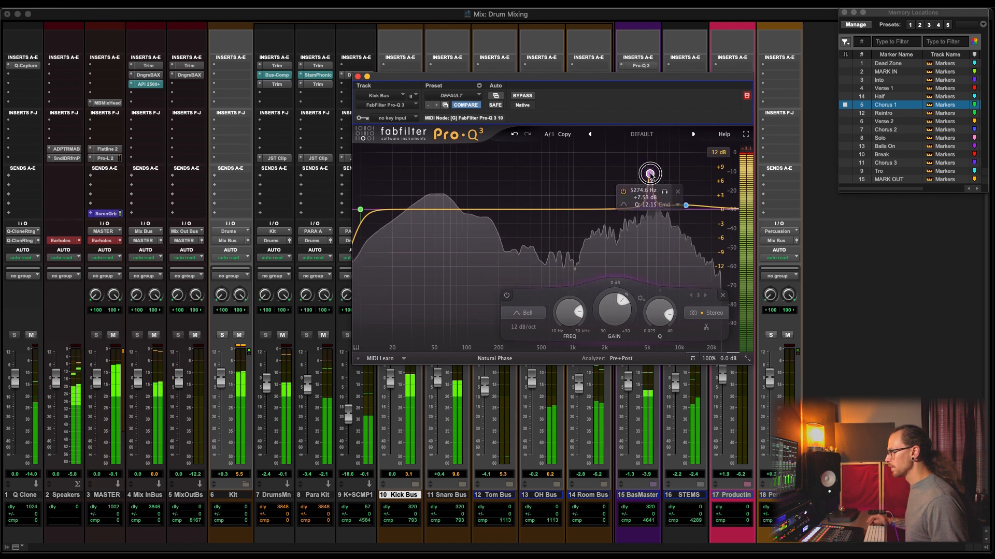
drag(648, 177, 647, 176)
drag(606, 318, 610, 372)
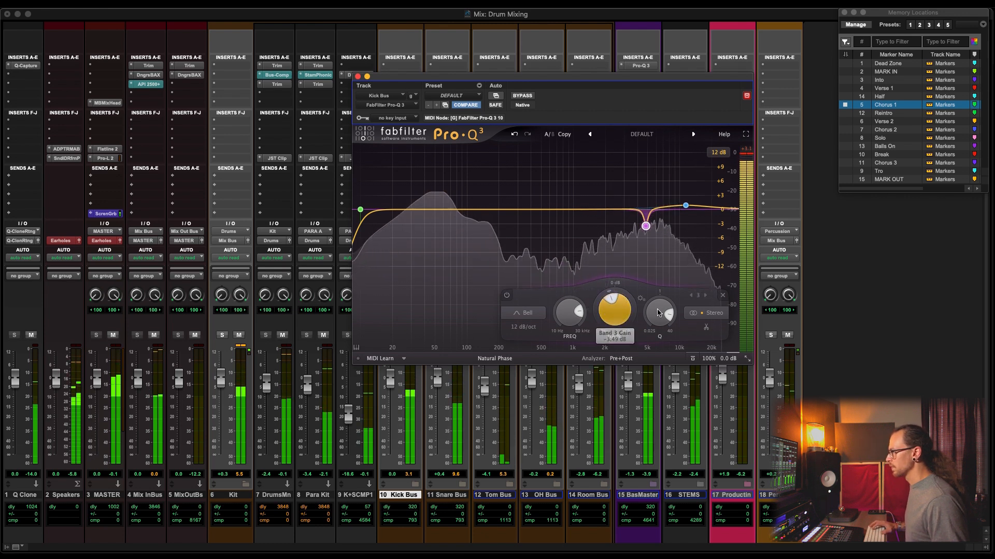
Slightly reduce the kick's broad high-frequency boost and add a bell cut of about 3 dB at about 151 Hz with Q 2.218
scroll(686, 205, down, 5)
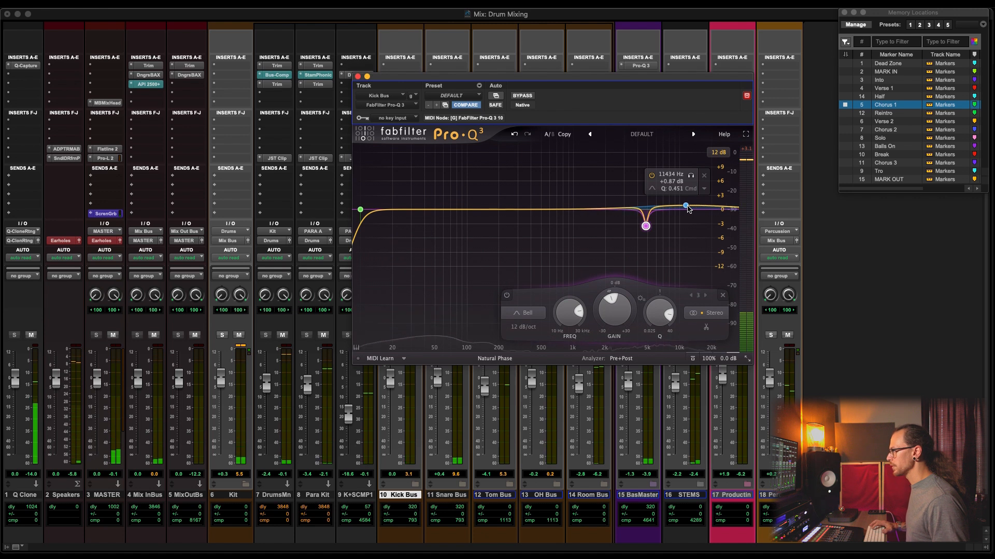
drag(686, 205, 684, 201)
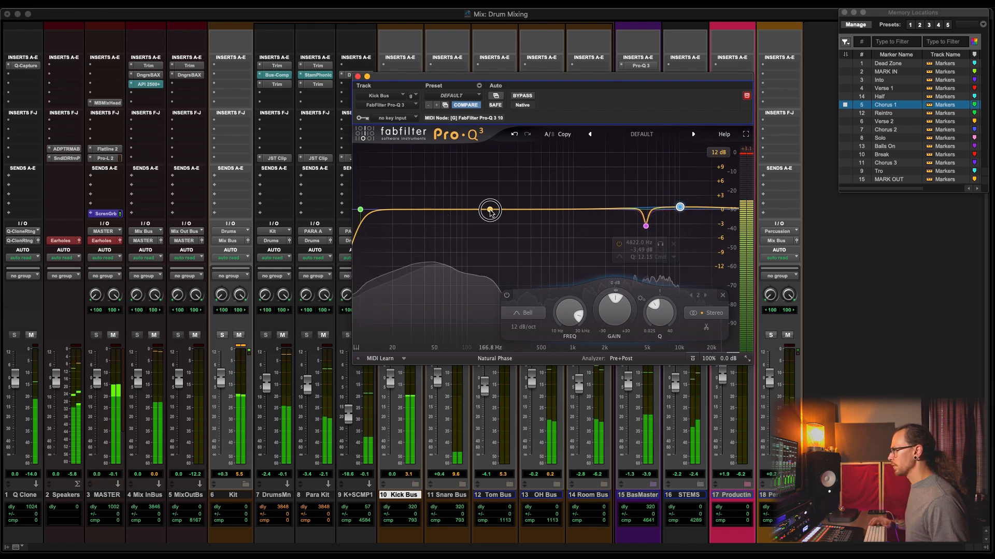
drag(490, 210, 490, 171)
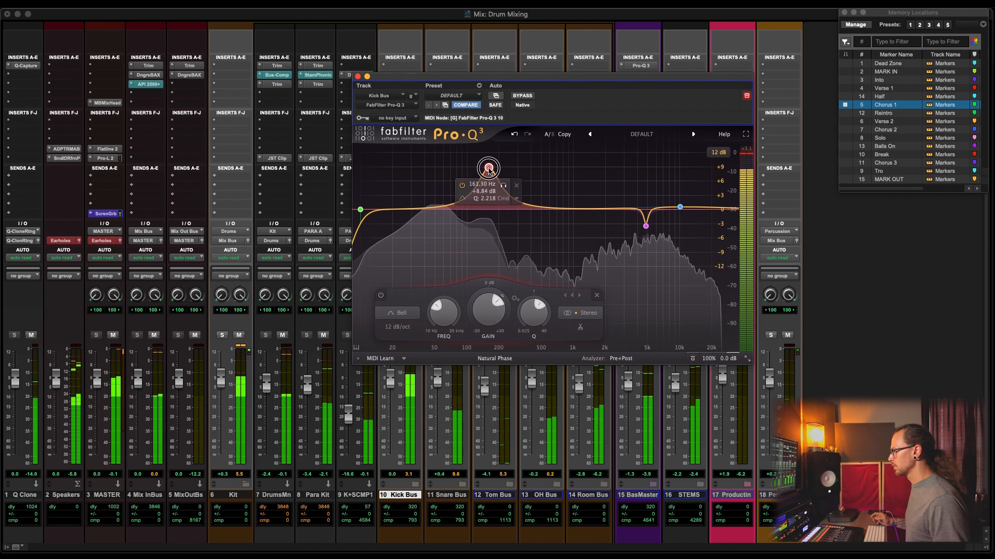
drag(488, 205, 487, 225)
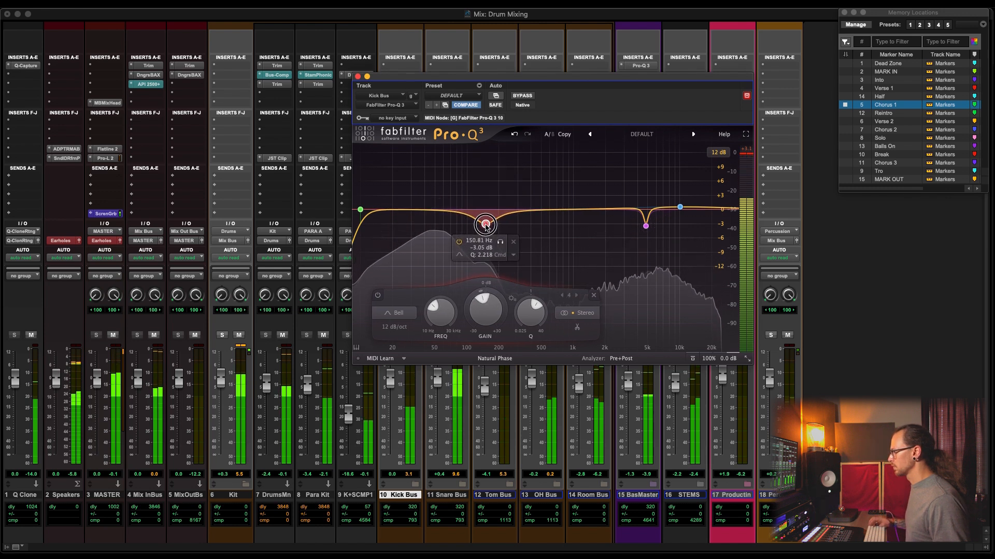
Compare the kick EQ with its 151 Hz cut off and on, and close the plug-in
click(459, 241)
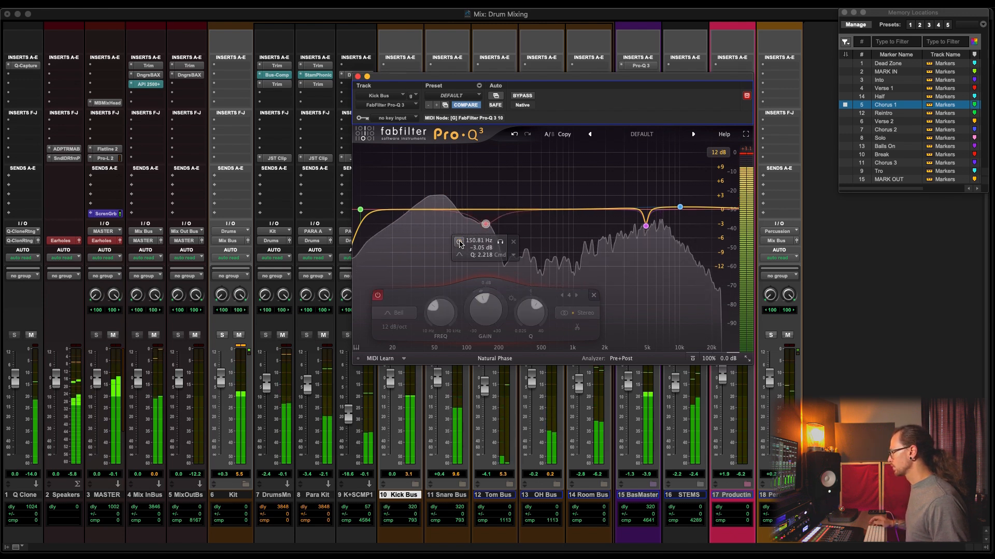
click(459, 241)
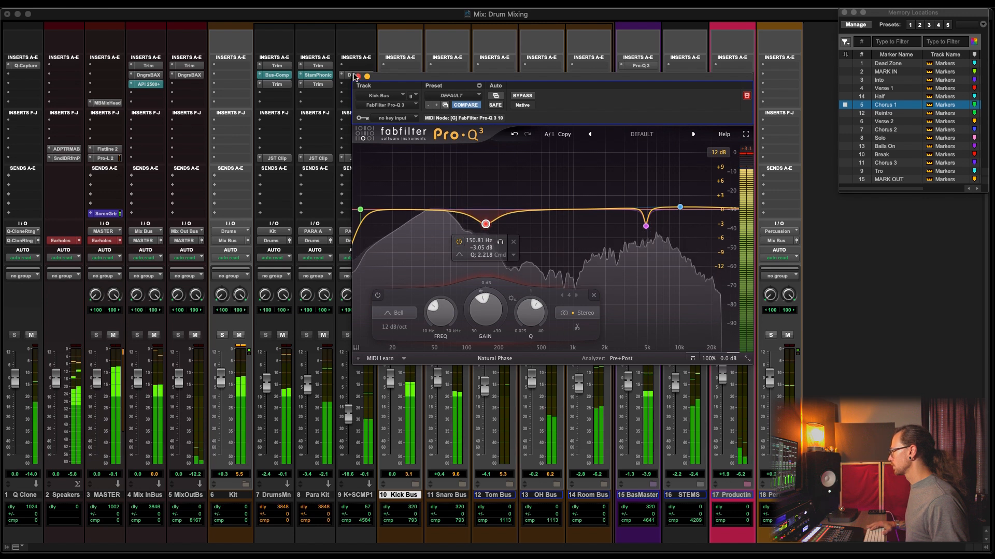
click(357, 76)
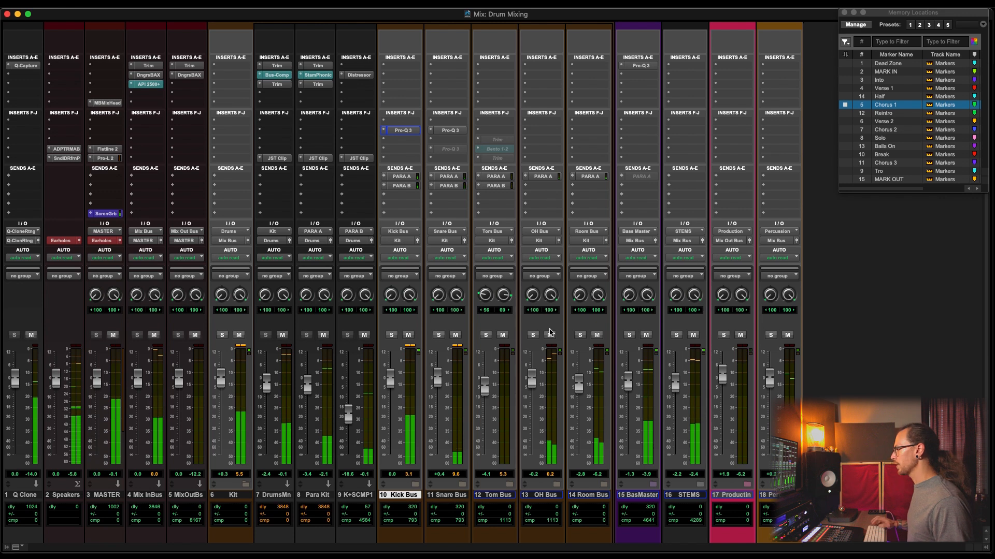
Expand the Snare Bus folder to show its member tracks and play the song with the Snare Bus soloed
scroll(500, 406, down, 2)
click(461, 452)
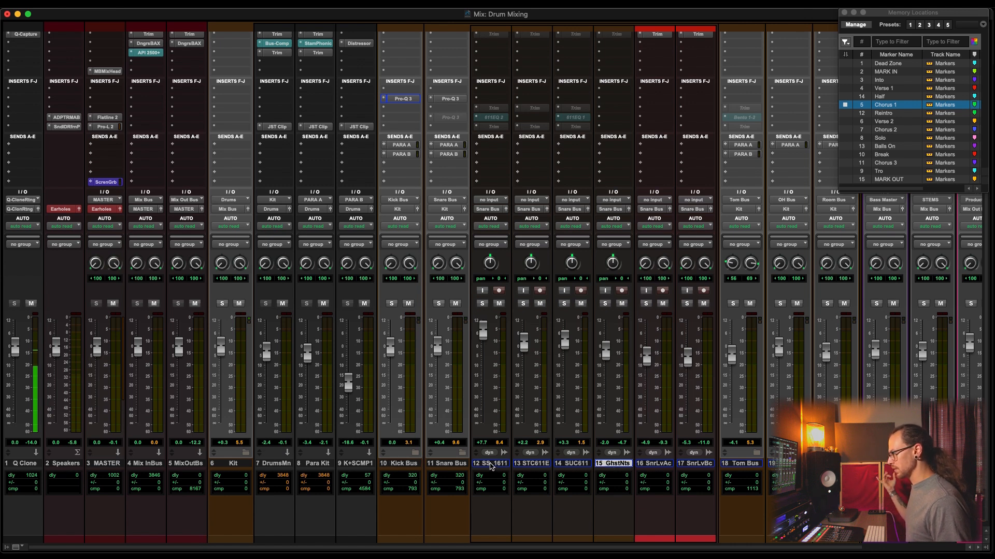
scroll(510, 292, up, 3)
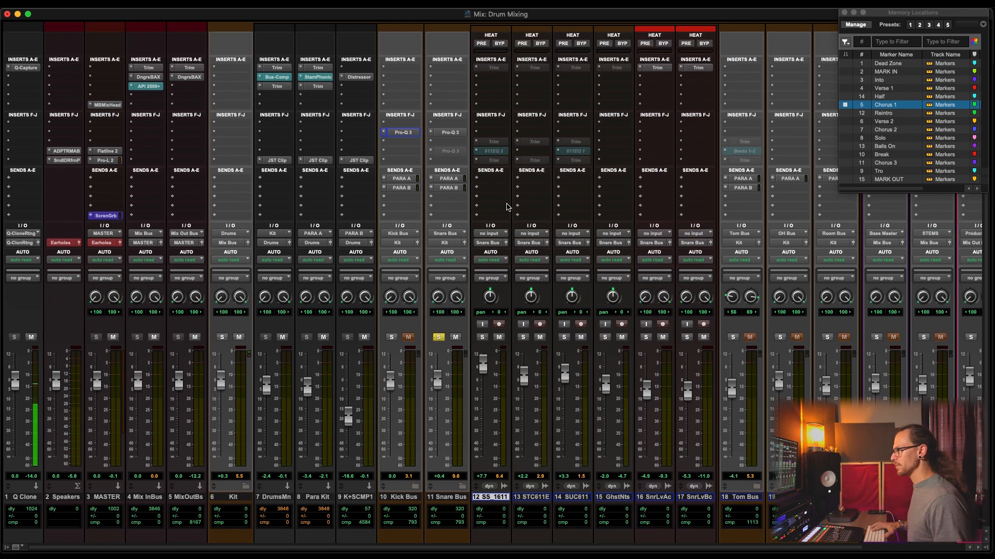
key(space)
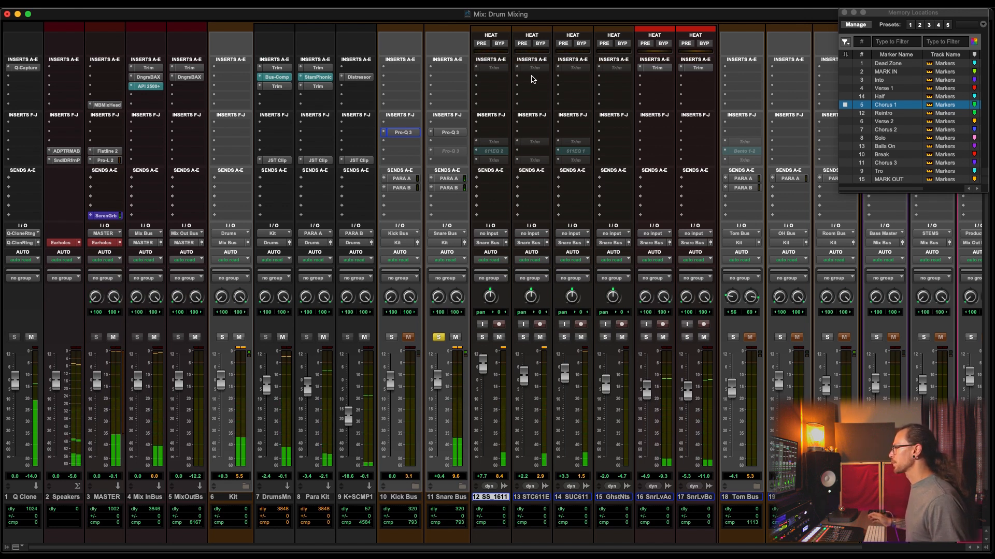
Insert FabFilter Saturn 2 (mono) on the STC611E snare track, directly below its Trim plug-in
click(534, 81)
click(557, 48)
text(sat)
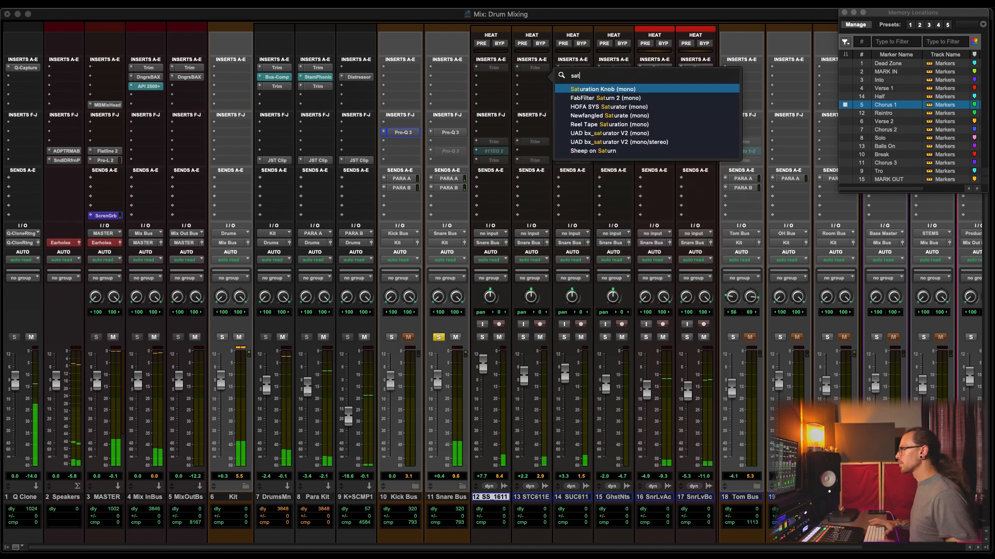
key(Down)
key(Return)
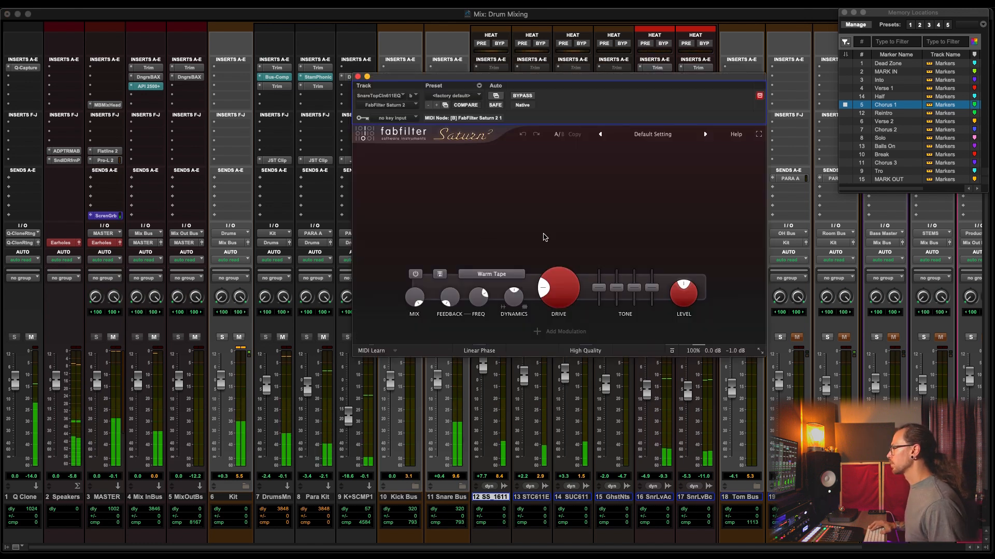
Split Saturn 2 into two bands with the crossover at about 994 Hz and lower Band 2's dynamics
click(586, 154)
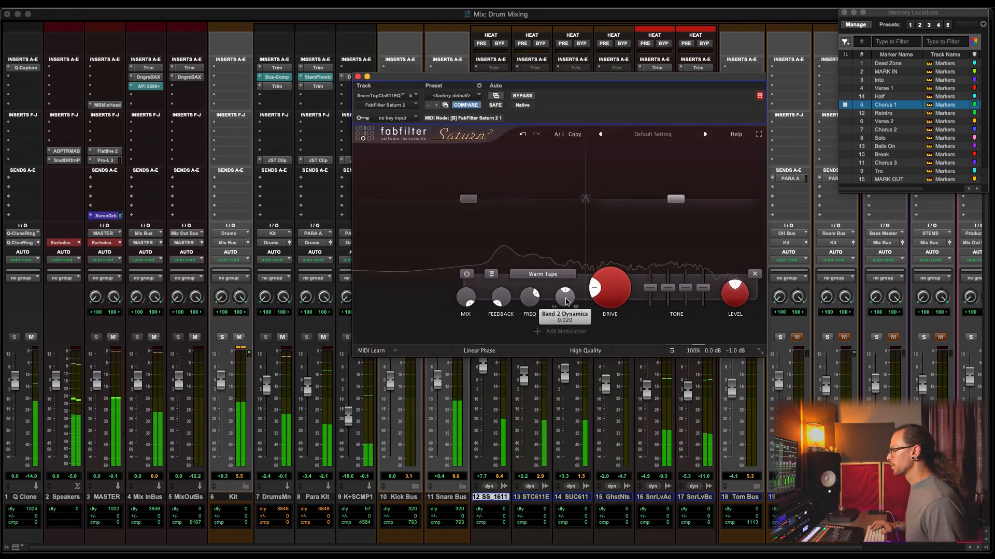
drag(565, 296, 562, 332)
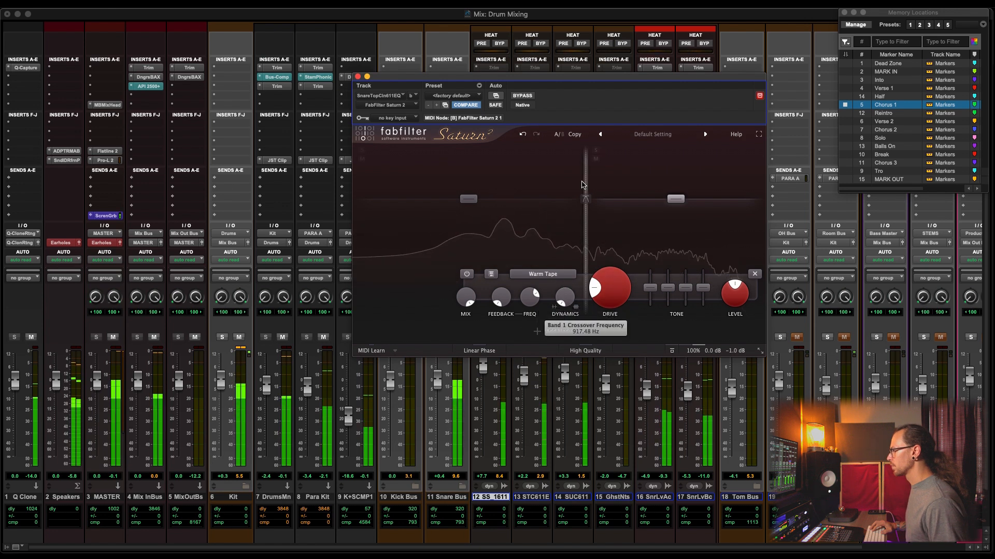
mouse_move(584, 186)
mouse_down()
mouse_move(566, 186)
mouse_move(592, 188)
mouse_up()
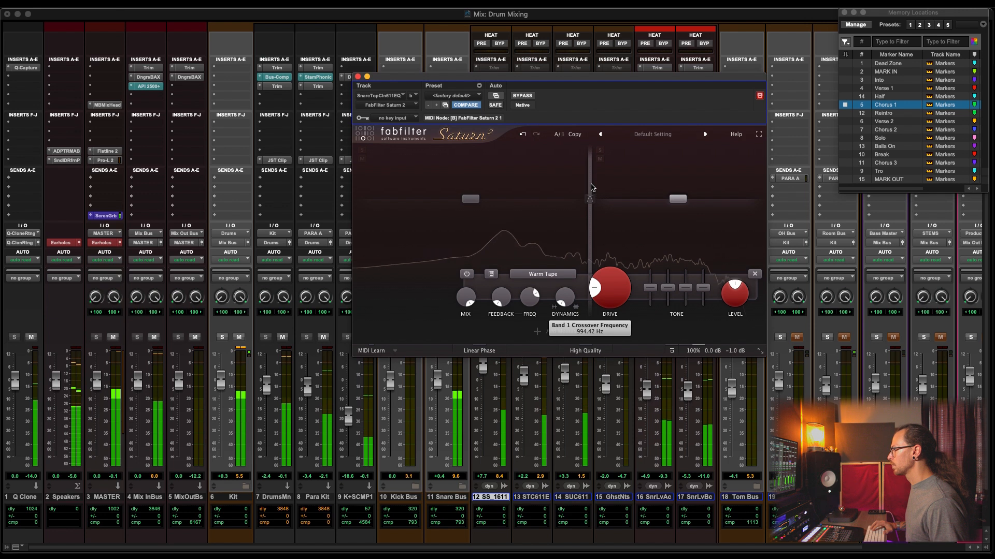
Copy Saturn 2 to the SUC611 and GhstNts tracks and take the Snare Bus out of solo
click(358, 77)
drag(538, 78, 614, 78)
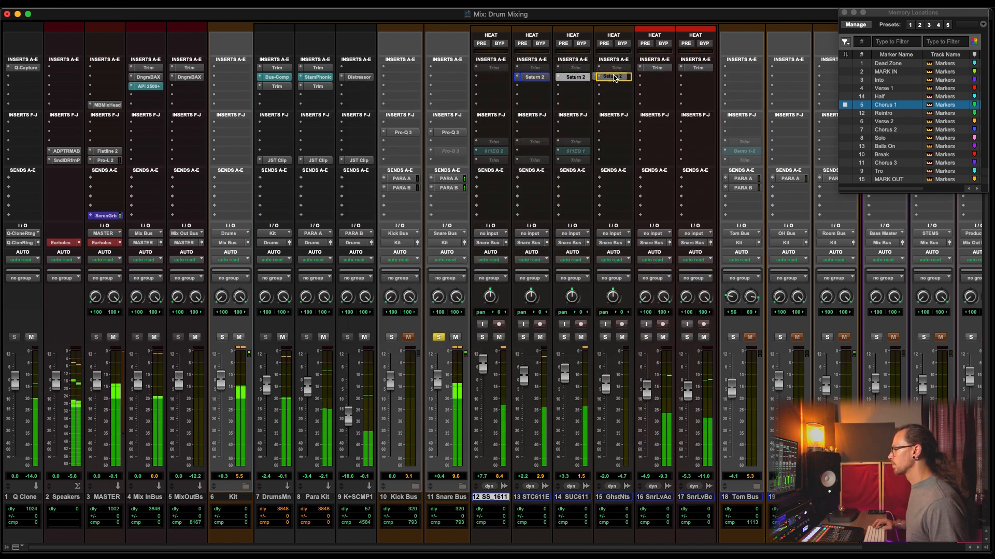
click(439, 337)
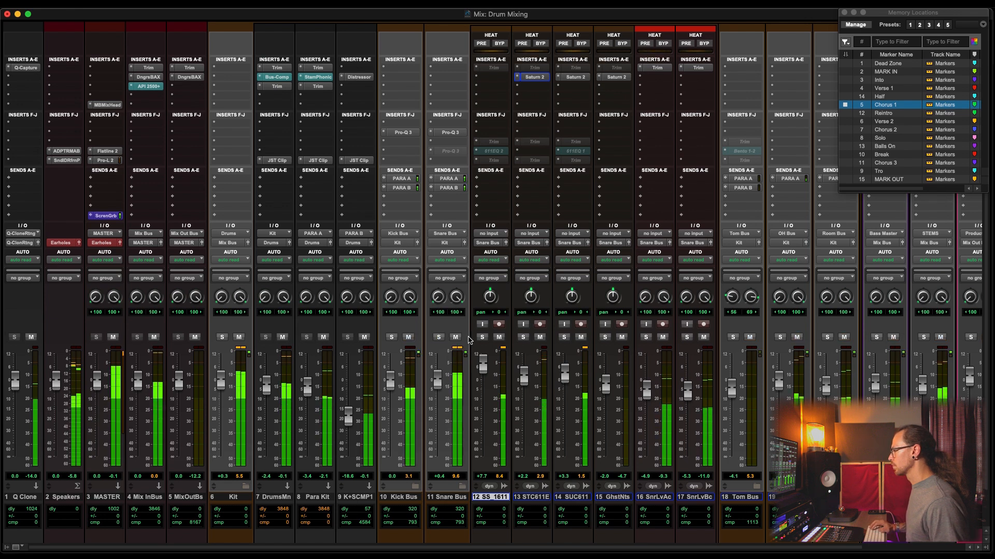
Insert Pro-Q 3 on the SnrLvAc track and add a +3.05 dB high shelf at about 1719 Hz with Q 0.300
scroll(596, 434, right, 3)
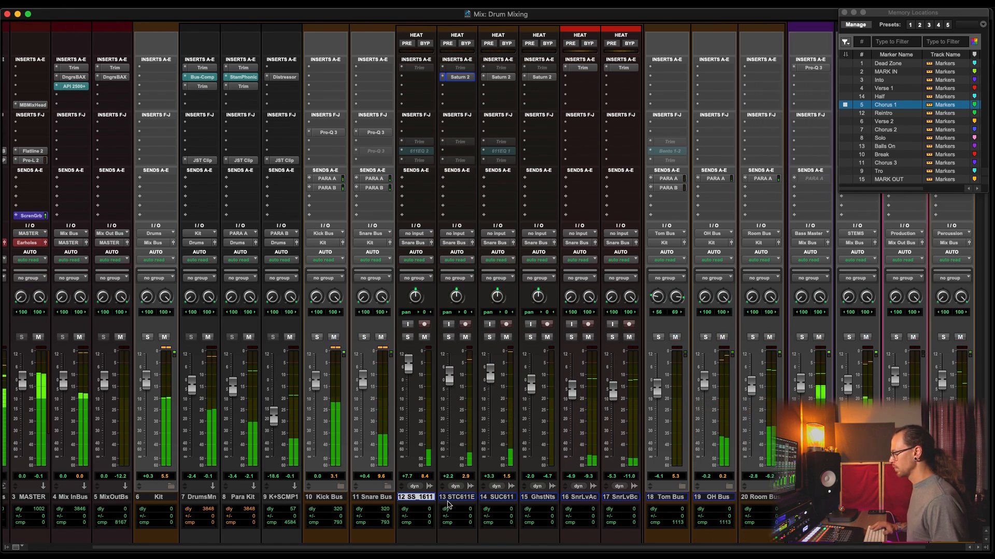
shift+click(620, 497)
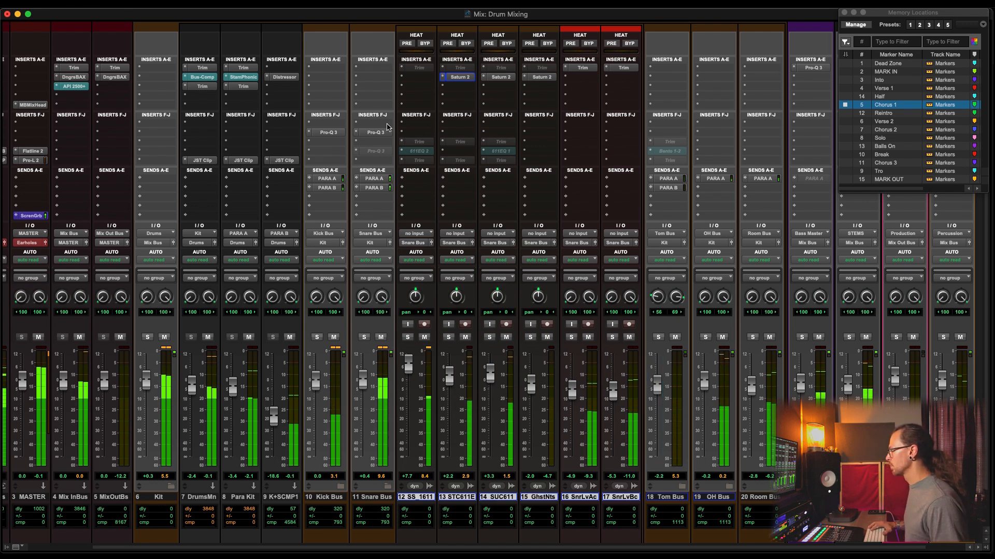
click(582, 136)
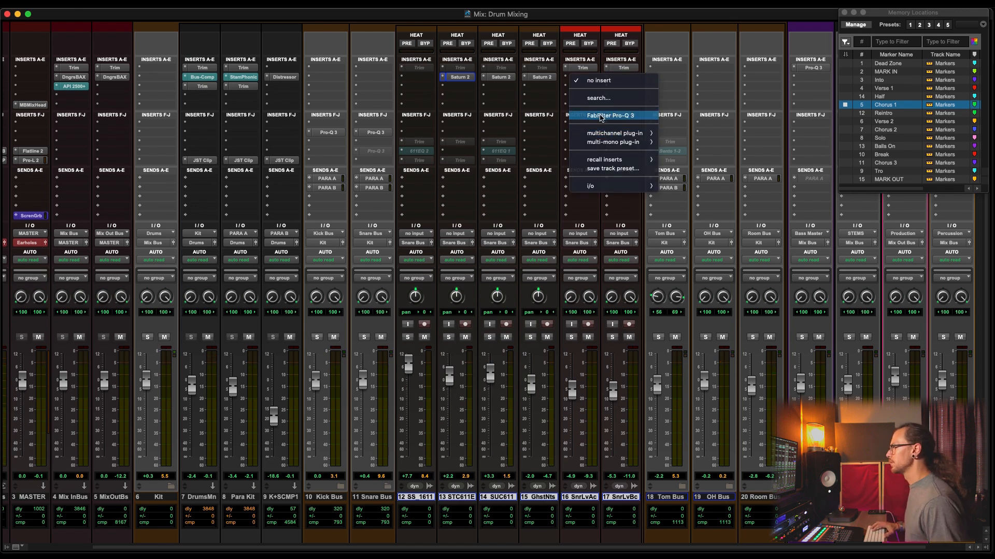
click(601, 116)
drag(723, 204, 603, 197)
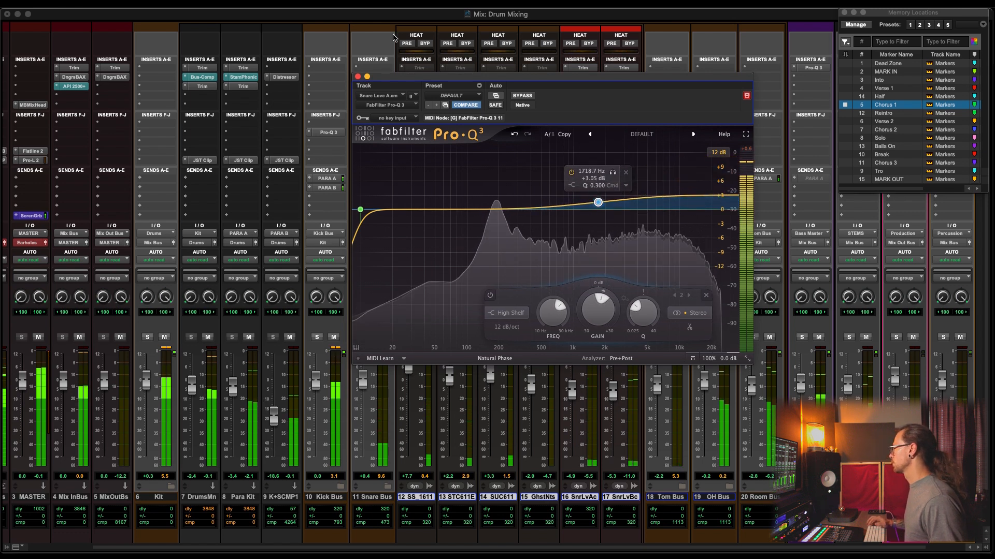
Copy the Pro-Q 3 from SnrLvAc to the SnrLvBc track, check the copied EQ curve and close it
drag(533, 77, 589, 201)
alt+drag(589, 136, 624, 133)
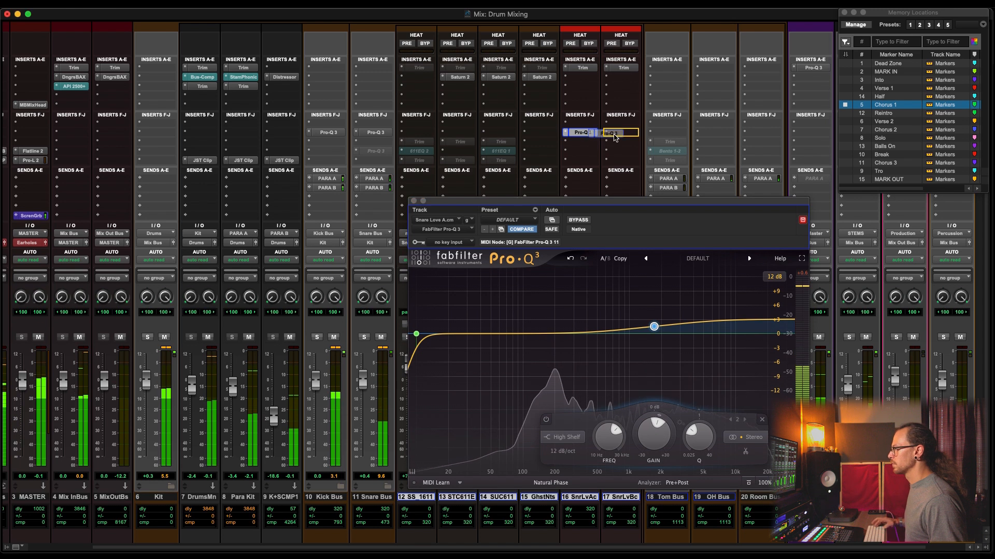
click(414, 201)
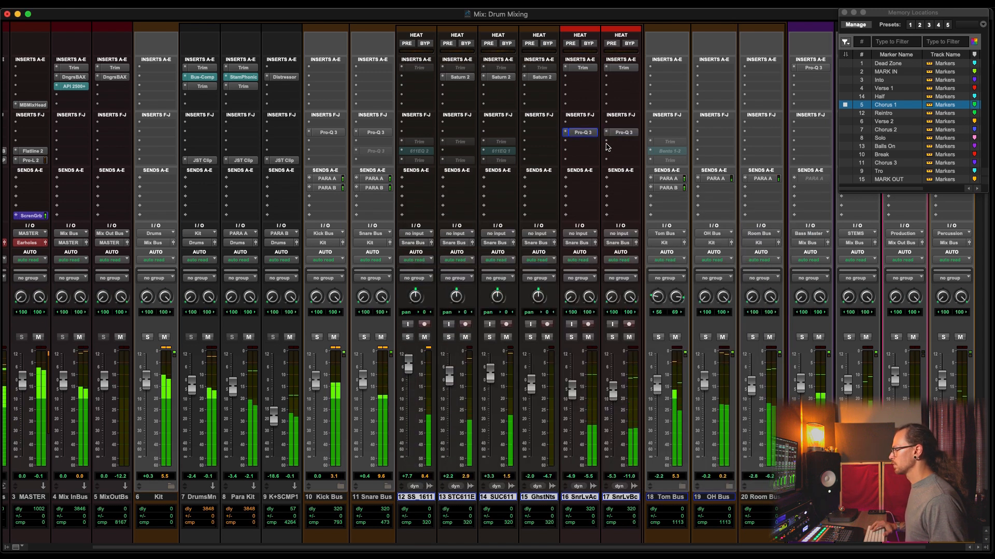
click(624, 132)
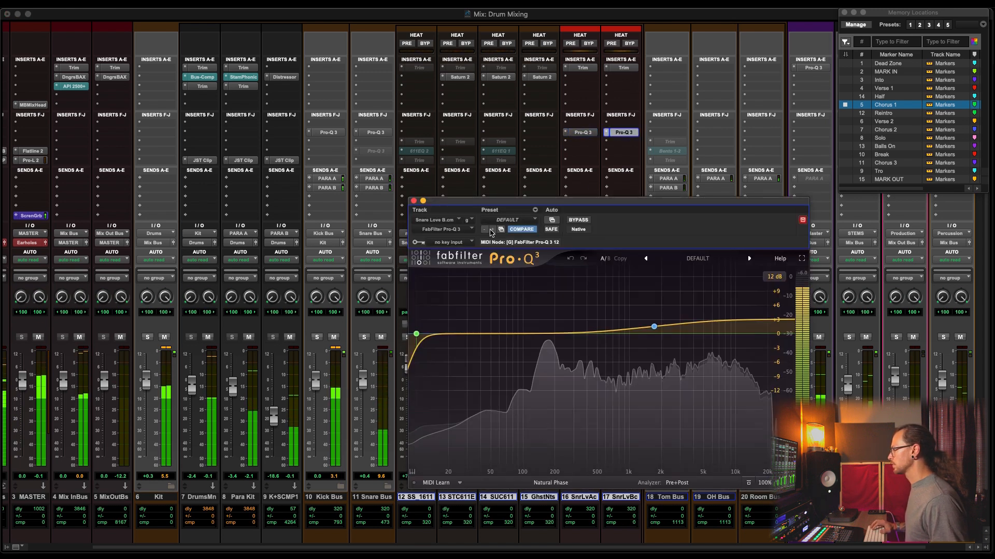
click(414, 201)
Insert the dbx-160 (stereo) compressor on the Snare Bus above its Pro-Q 3
click(372, 68)
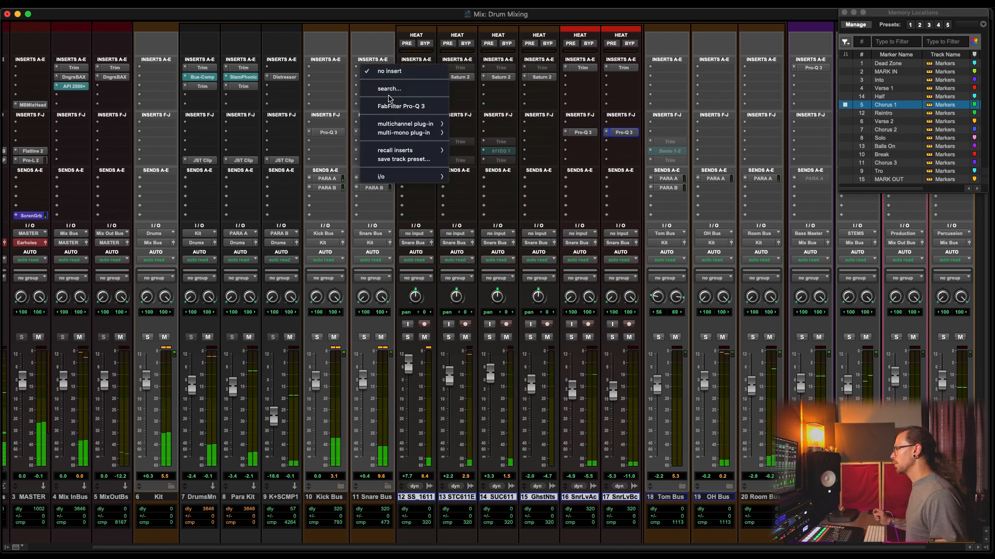
click(389, 90)
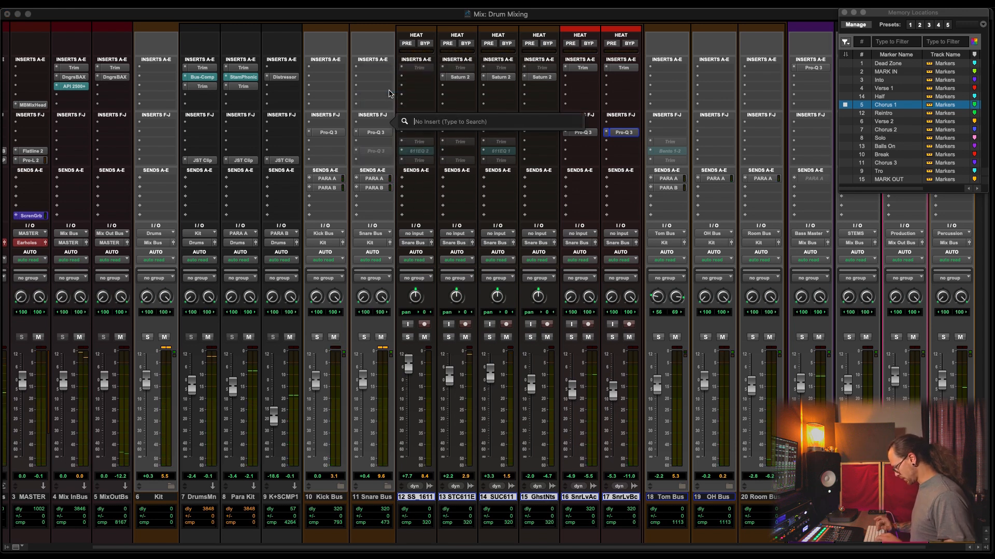
text(dbx)
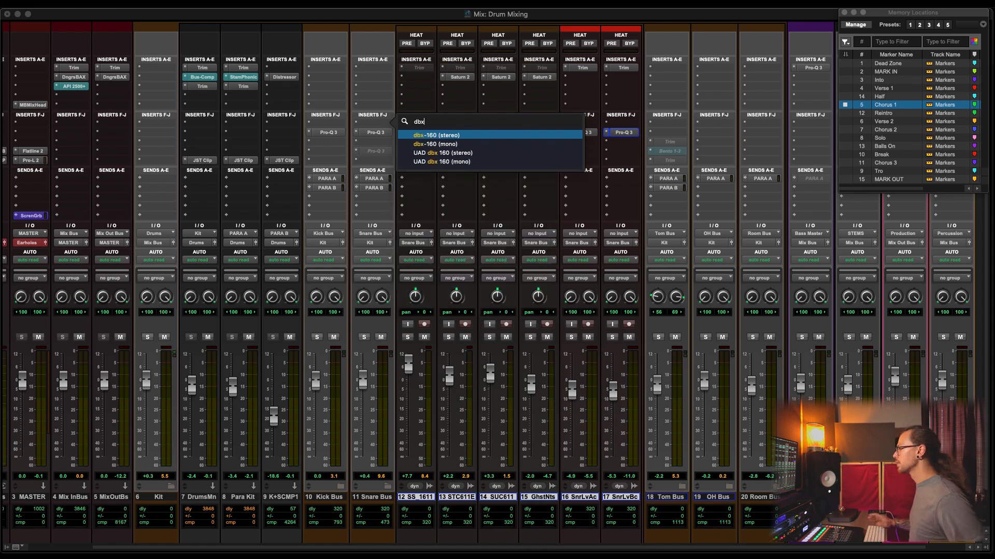
key(Return)
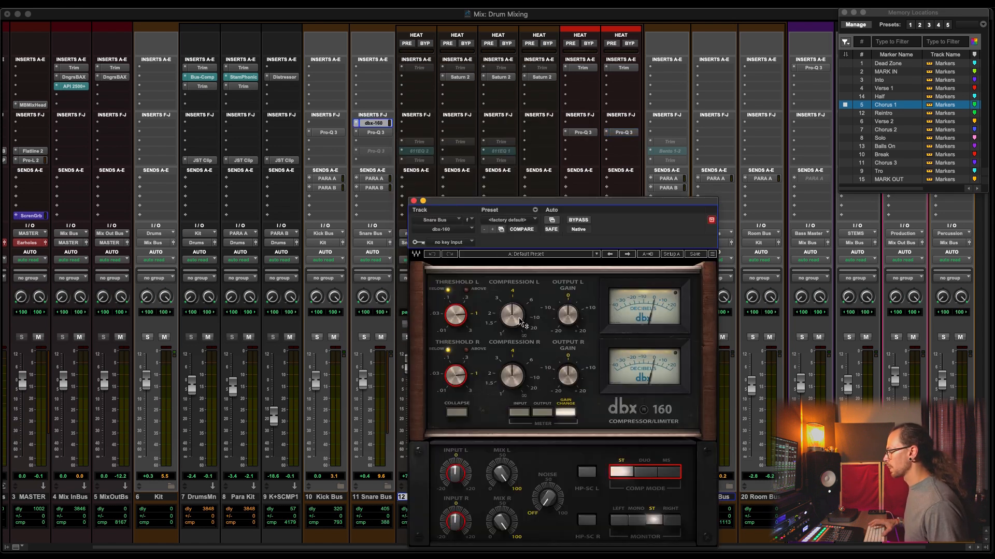
Set the snare dbx-160 to a threshold near 3, about 2:1 compression and a mix slightly above 50 during playback
key(space)
drag(514, 206, 556, 89)
mouse_move(499, 199)
mouse_down()
mouse_move(498, 181)
mouse_move(498, 199)
mouse_up()
drag(542, 356, 542, 355)
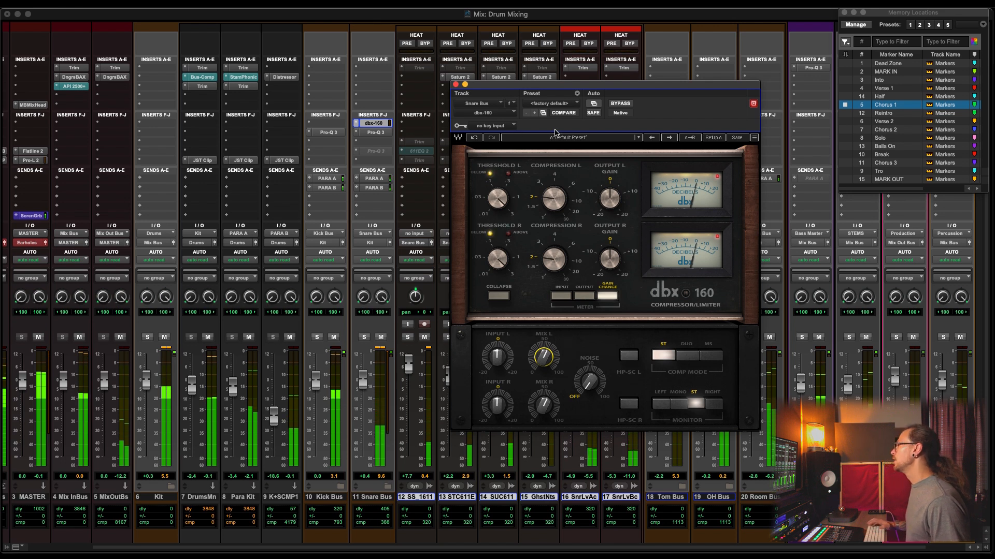
key(space)
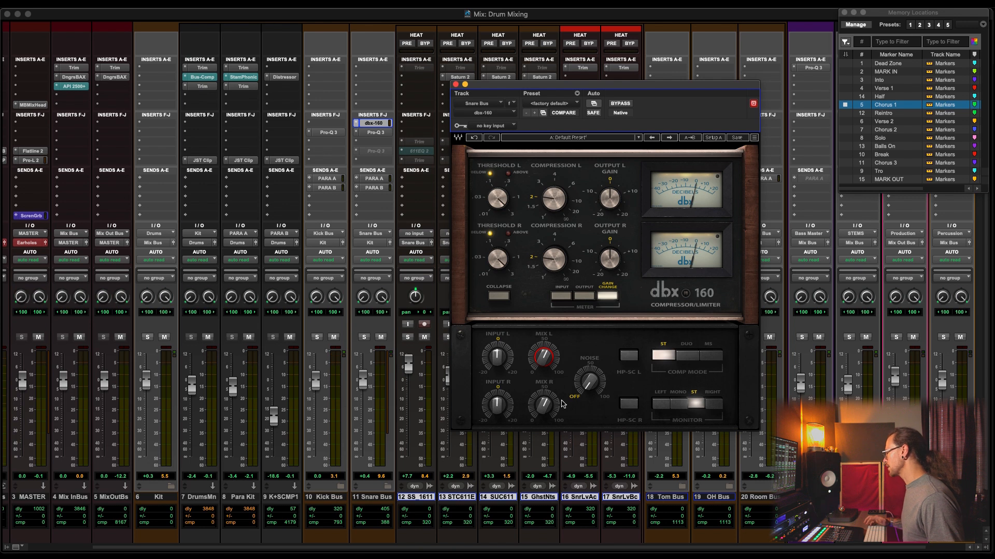
click(456, 85)
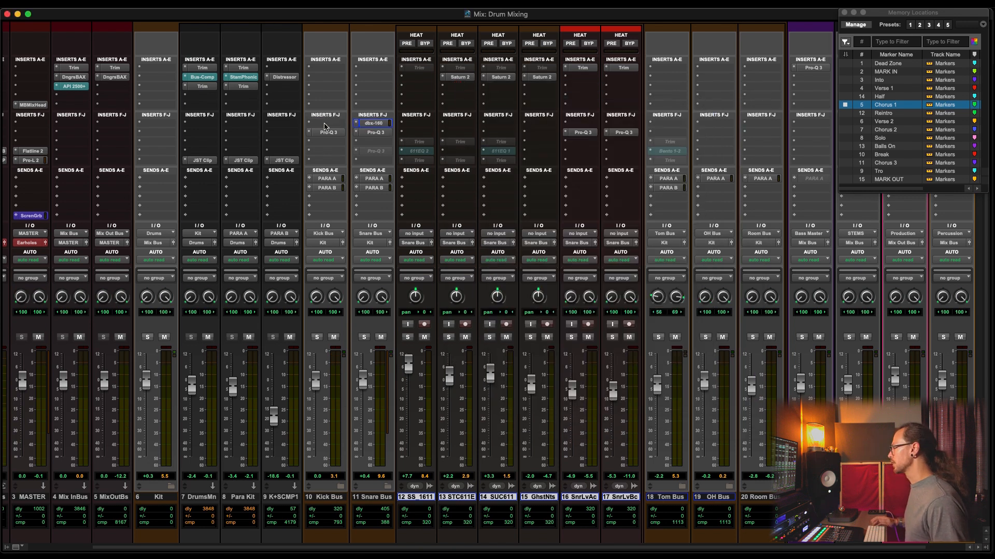
Copy the dbx-160 to the Kick Bus, lower its threshold to around 1 and set its mix to about 57%
drag(373, 123, 324, 127)
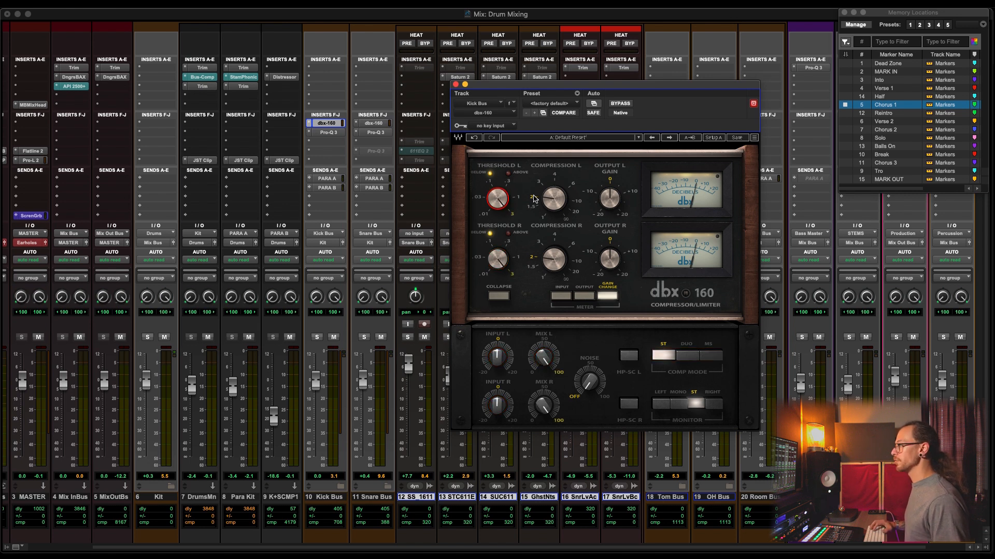
key(space)
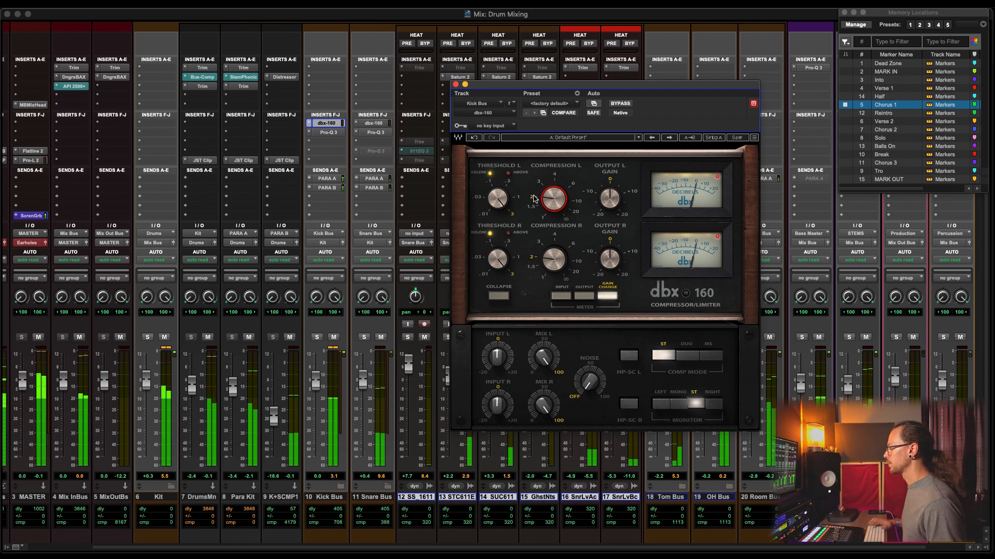
drag(499, 201, 498, 209)
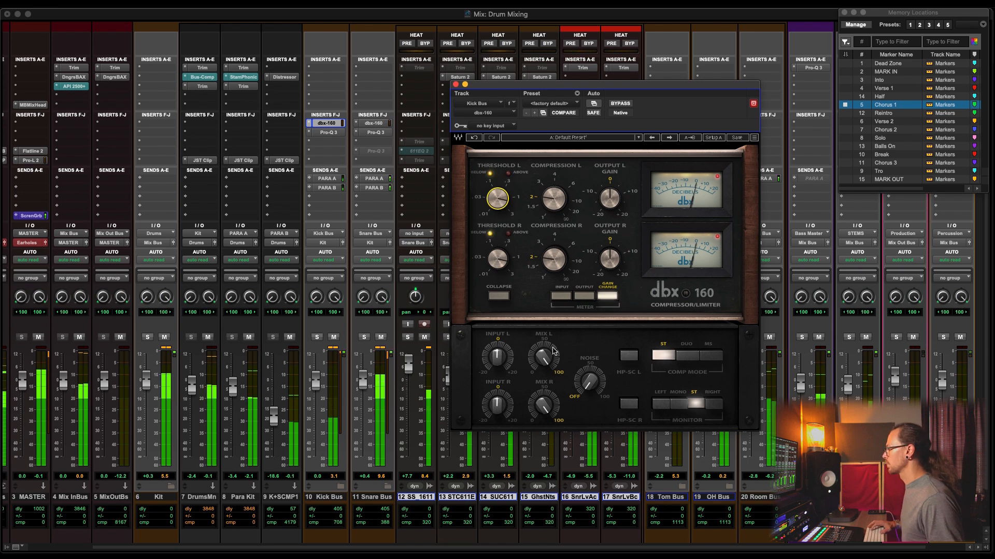
drag(544, 359, 544, 361)
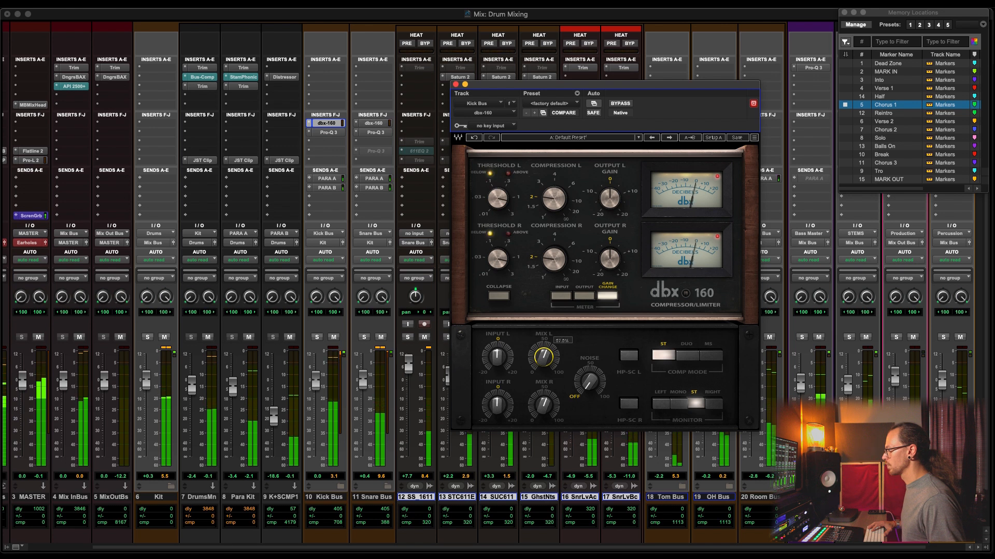
drag(544, 362, 544, 362)
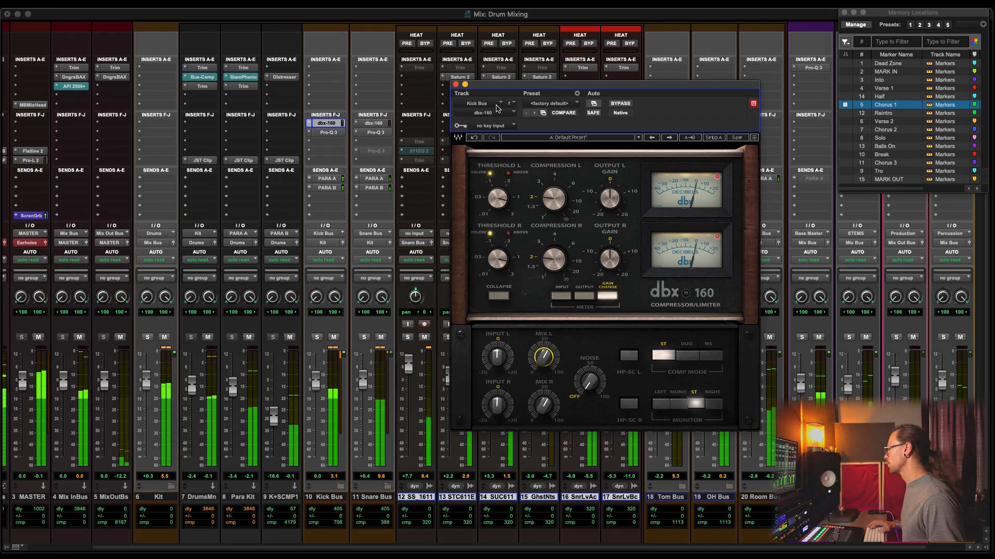
click(456, 84)
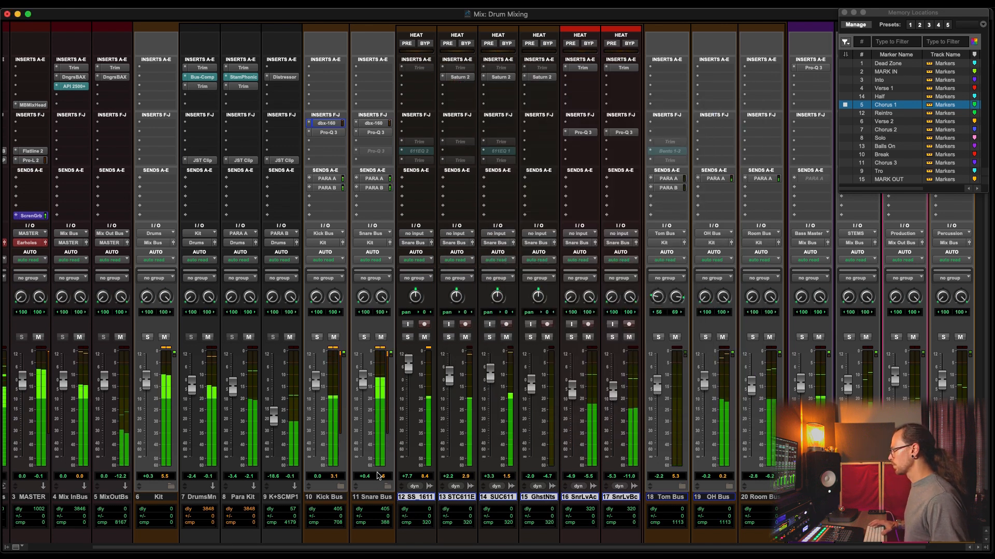
Add a bell band near 57 Hz with about 1.6 dB of boost in the Kick Bus Pro-Q 3 during playback
click(384, 496)
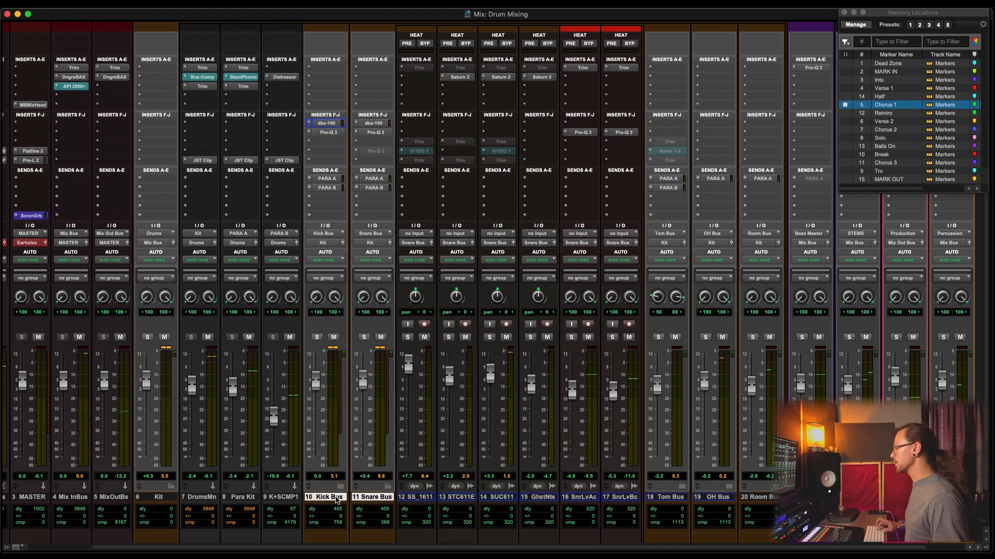
key(space)
click(330, 124)
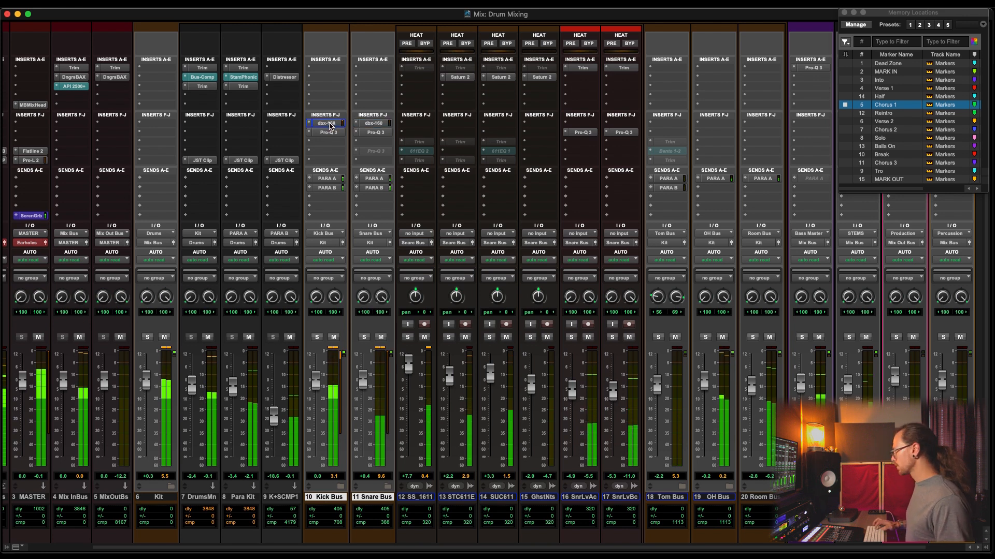
click(328, 133)
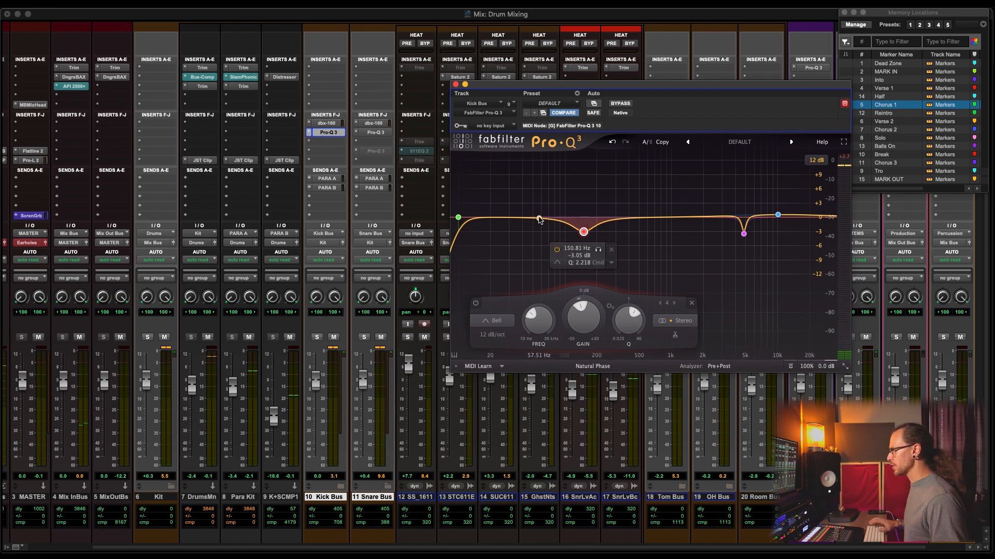
key(space)
mouse_move(530, 219)
mouse_down()
mouse_move(533, 200)
mouse_move(537, 210)
mouse_up()
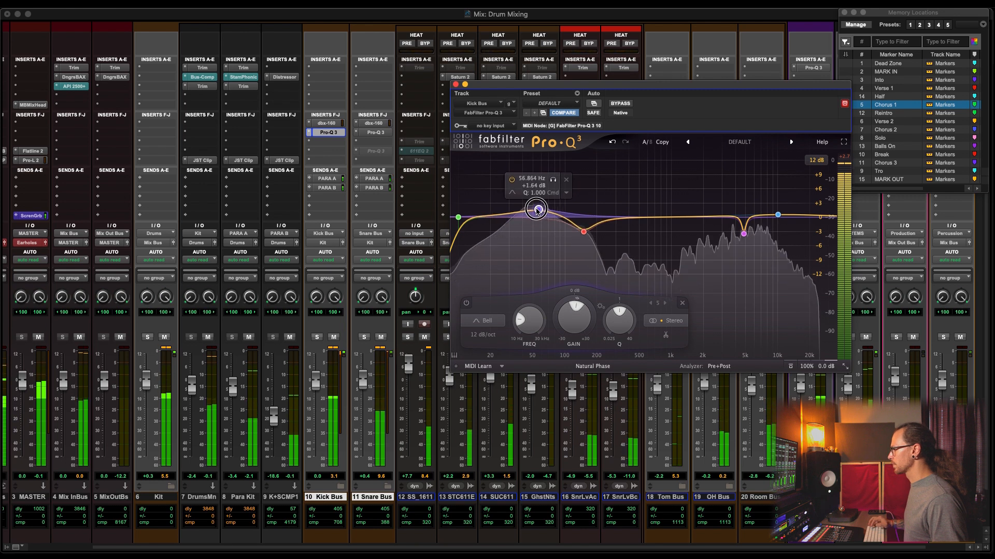
click(455, 83)
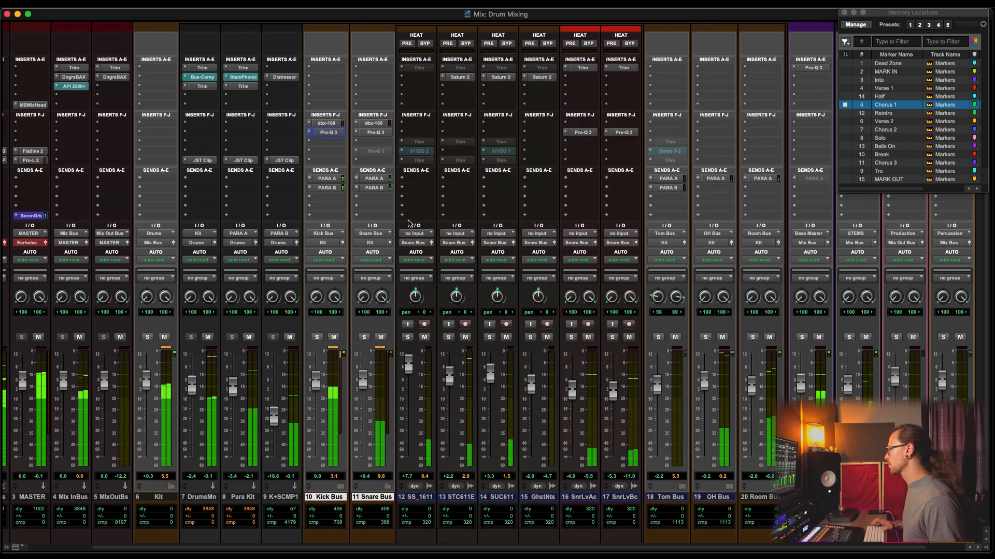
Collapse the Snare Bus folder, mute the Room Bus and expand the OH Bus folder to show its tracks
scroll(495, 290, right, 1)
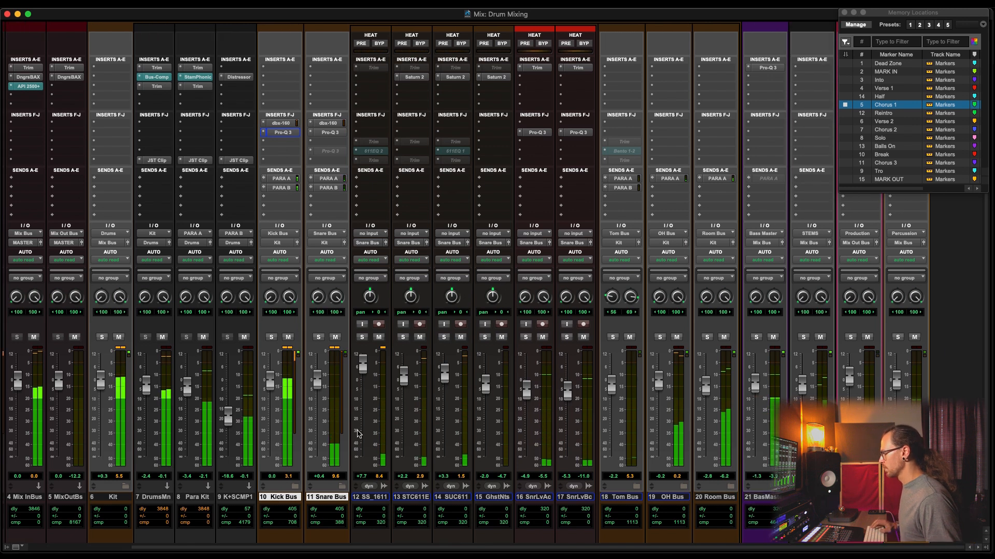
click(342, 487)
click(596, 337)
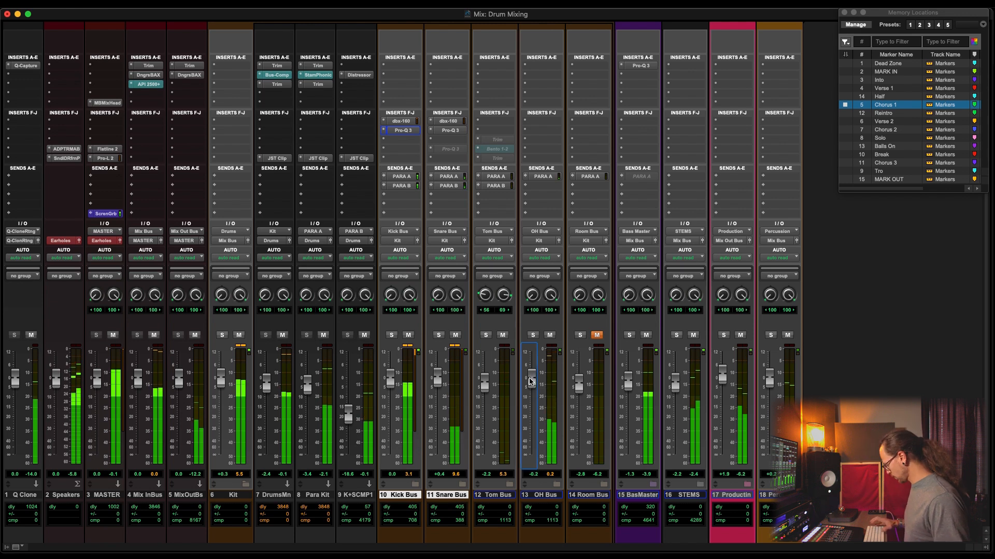
key(space)
click(556, 485)
scroll(568, 390, right, 1)
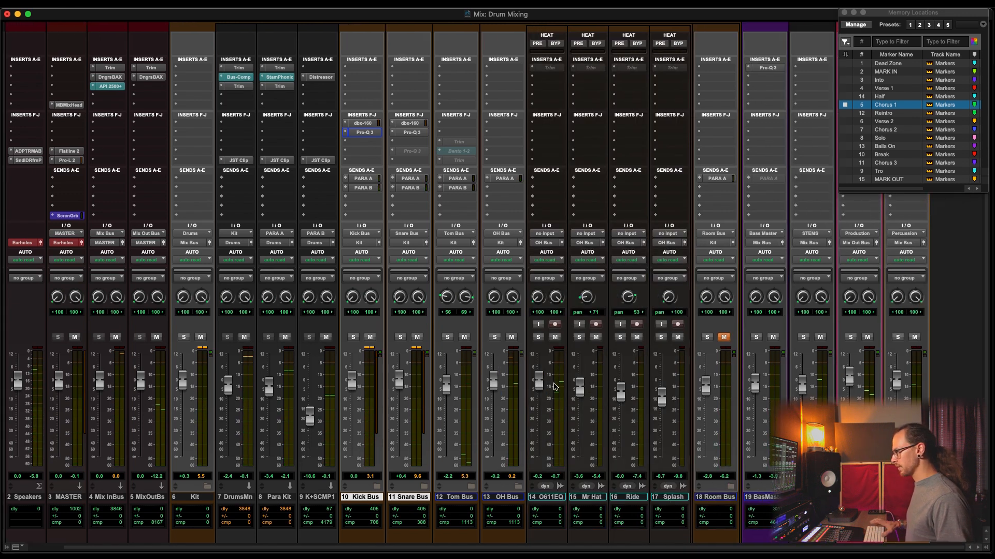
Set the O611EQ overhead fader to about +1.9 dB while playing from the Chorus 1 marker
key(space)
drag(539, 382, 539, 375)
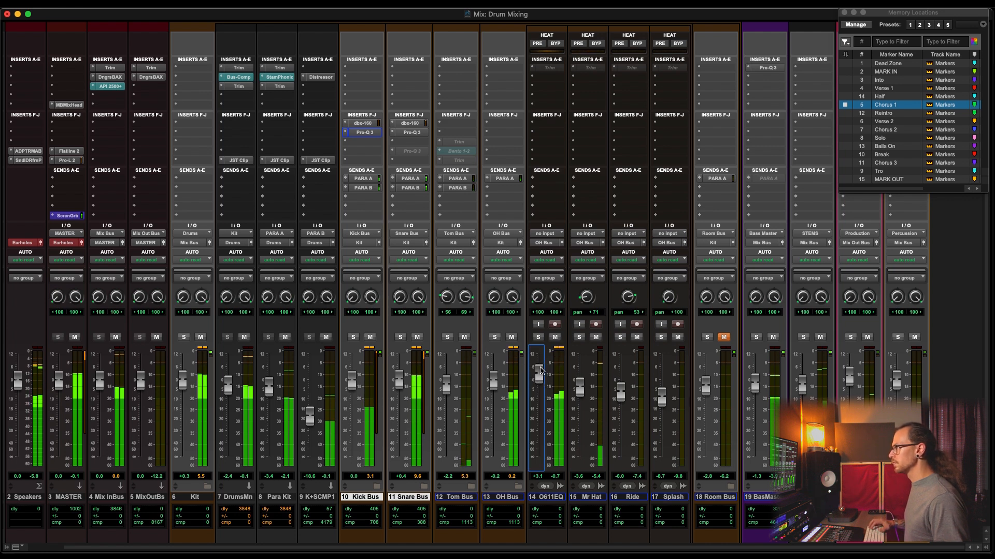
click(887, 107)
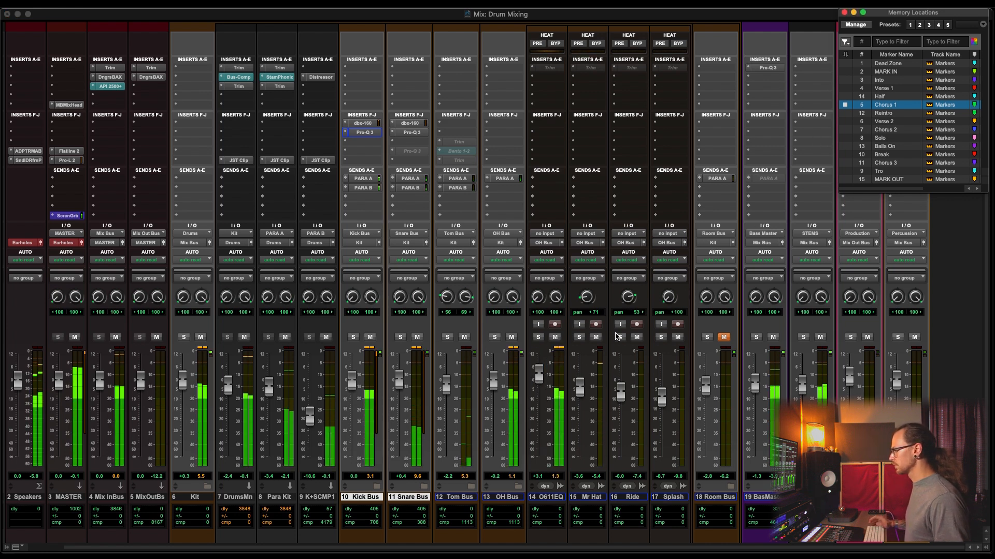
drag(538, 374, 538, 383)
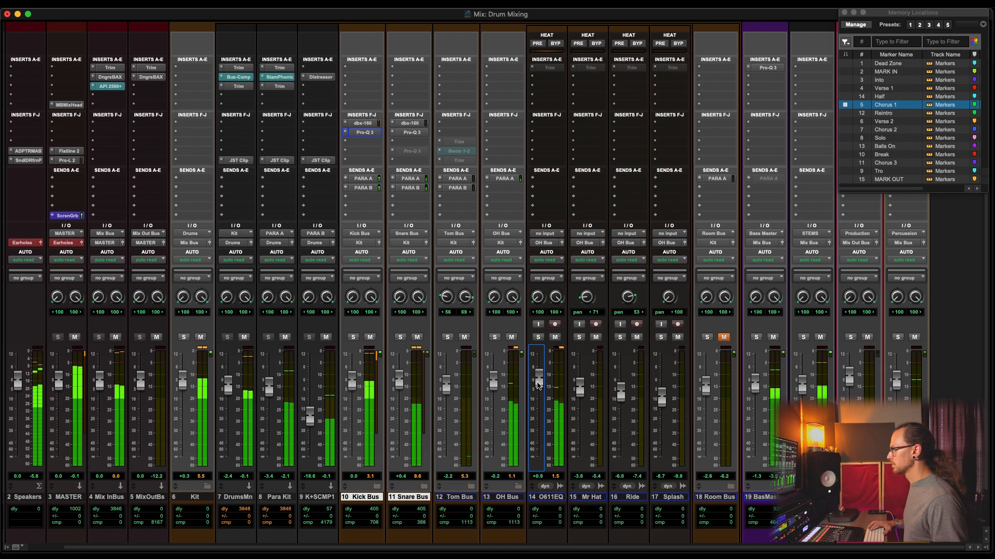
Insert Pro-Q 3 on the O611EQ track and raise its low cut to just under 100 Hz
click(552, 78)
click(567, 60)
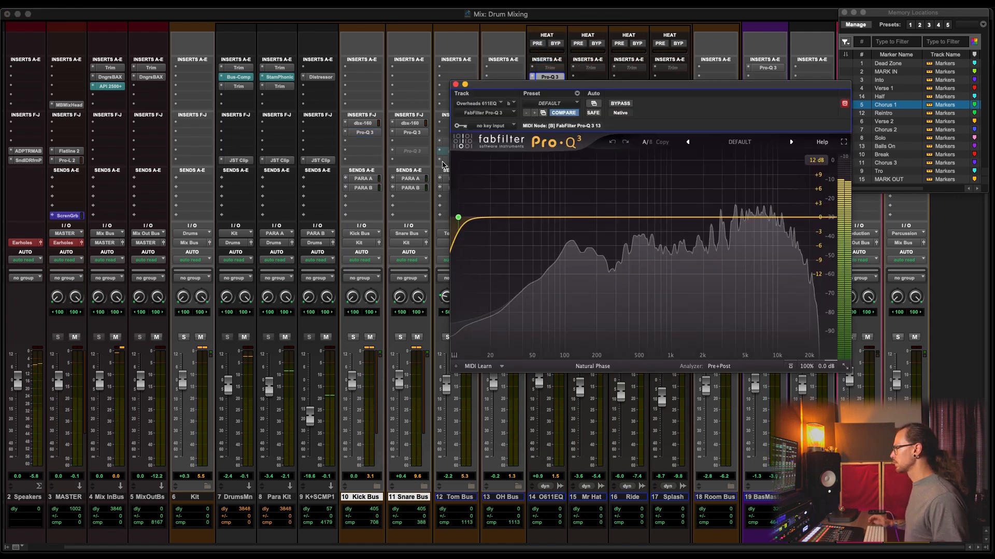
drag(458, 217, 558, 221)
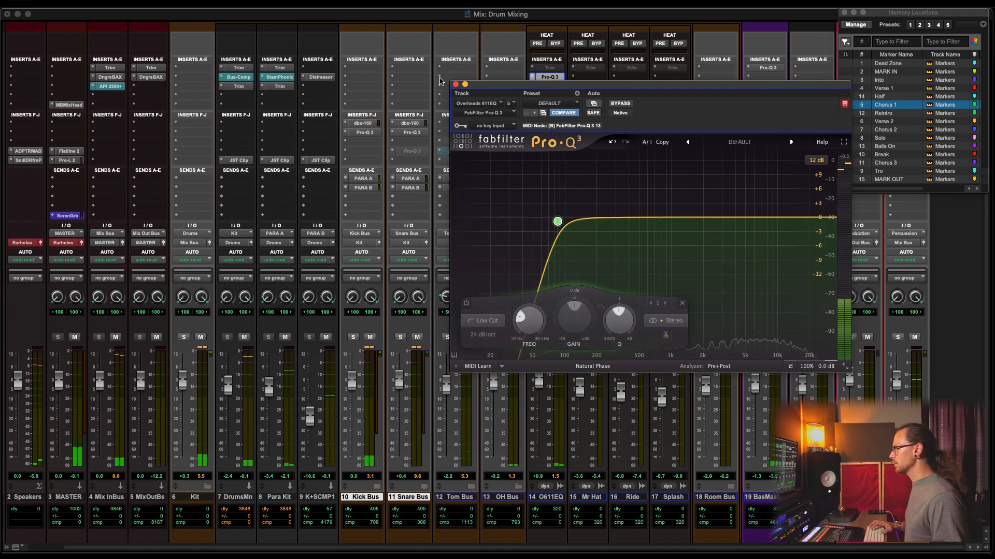
click(456, 85)
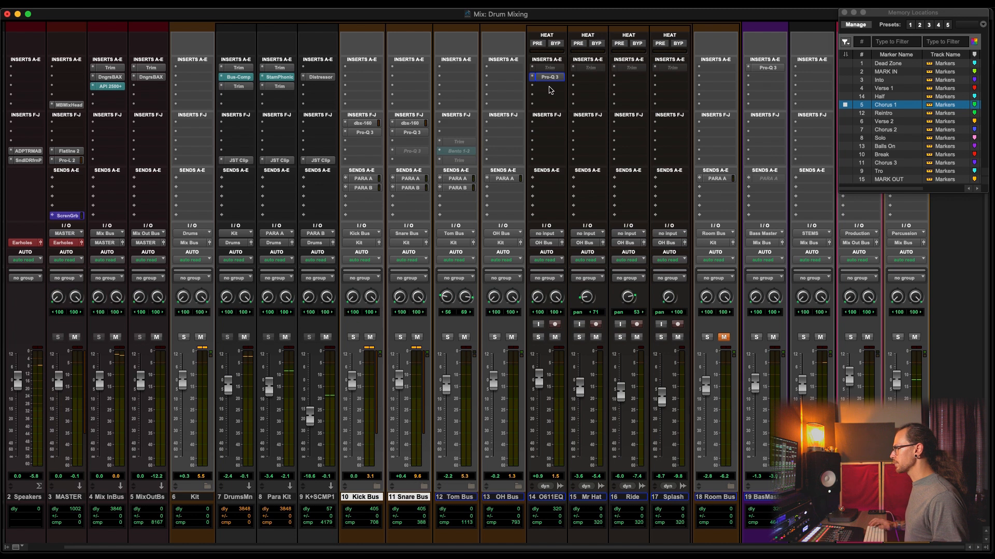
Insert the L2 limiter below the Pro-Q 3 on the O611EQ track
click(549, 86)
click(573, 53)
text(l2)
key(Return)
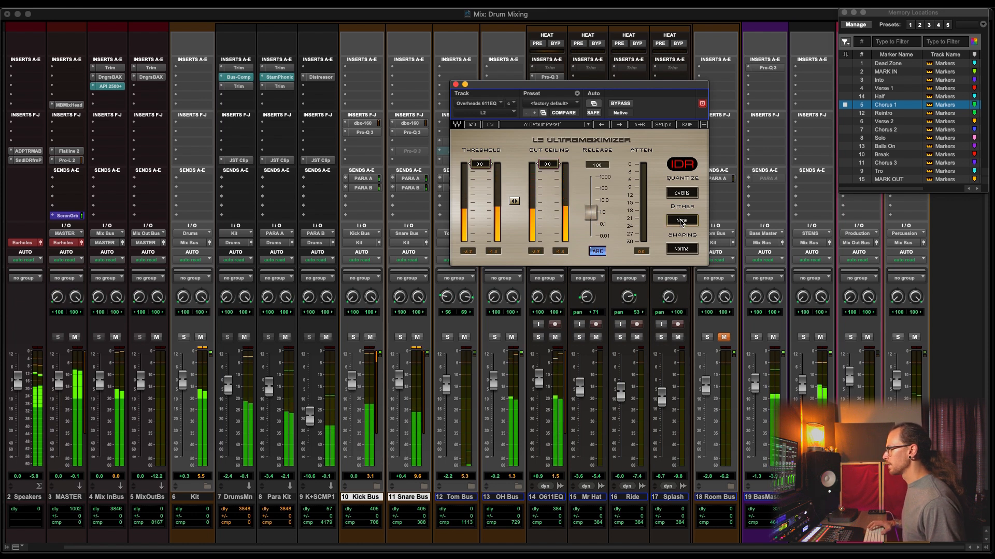
Lower the L2's threshold and output ceiling together to -11.7 dB during playback
key(space)
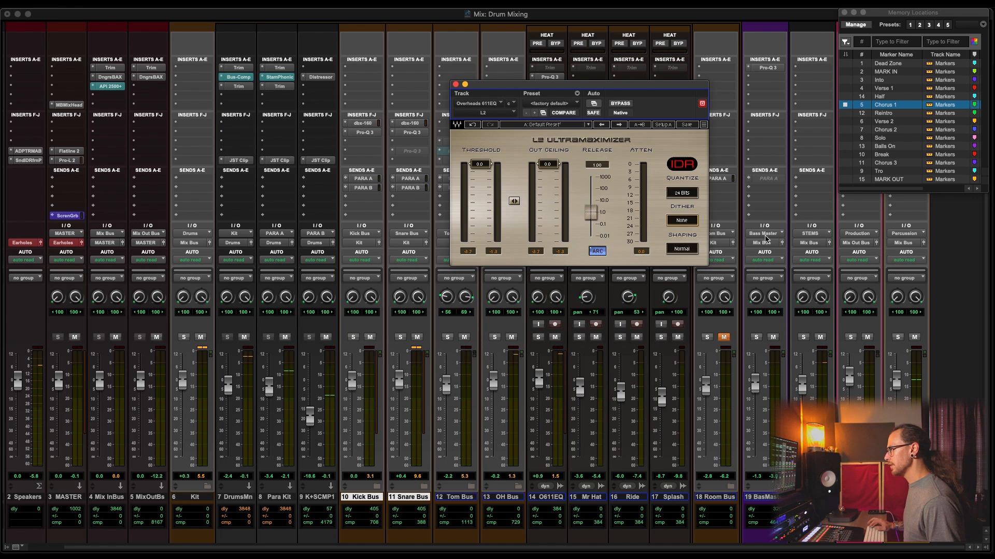
key(space)
drag(518, 206, 518, 236)
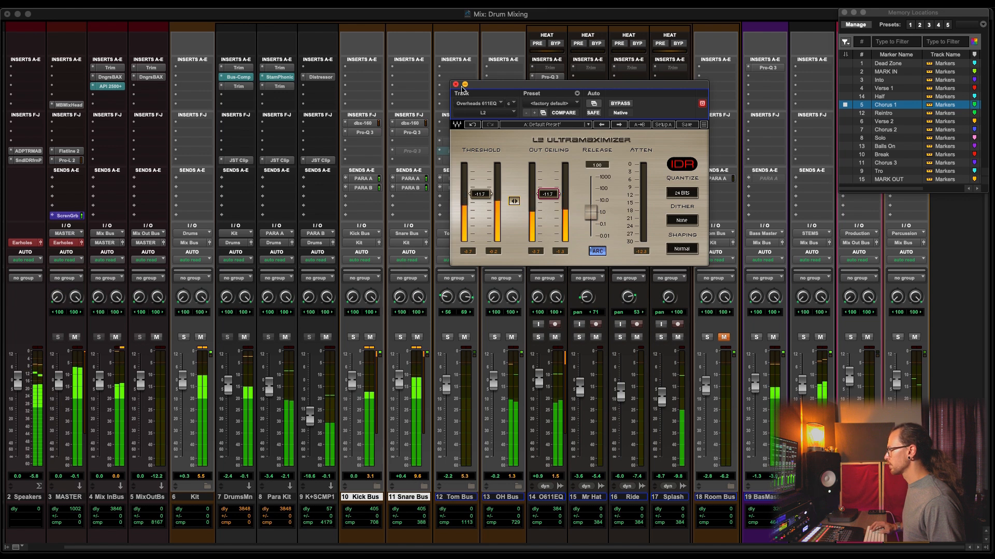
click(455, 85)
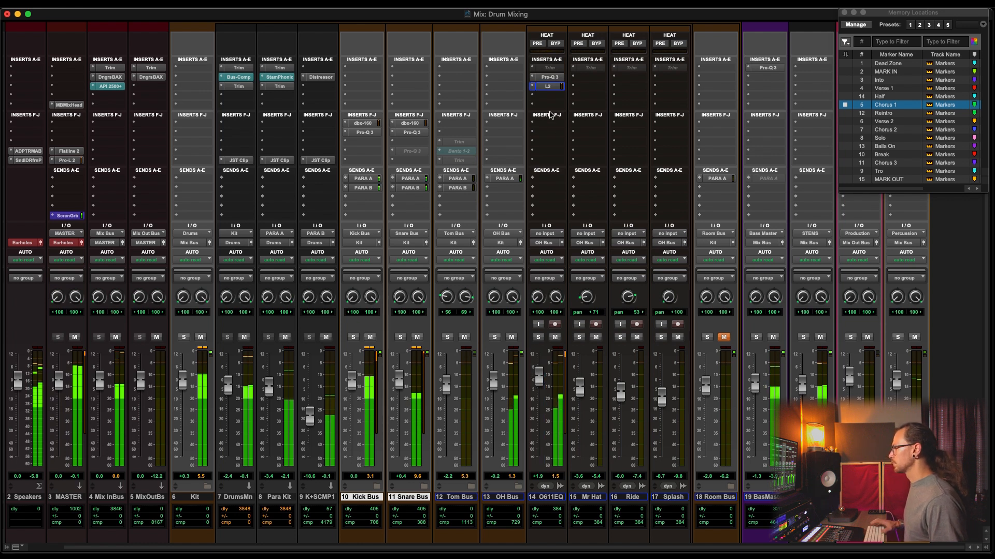
Insert a second Pro-Q 3 below the L2 on O611EQ and add a bell with a slight cut near 4.5 kHz
click(549, 96)
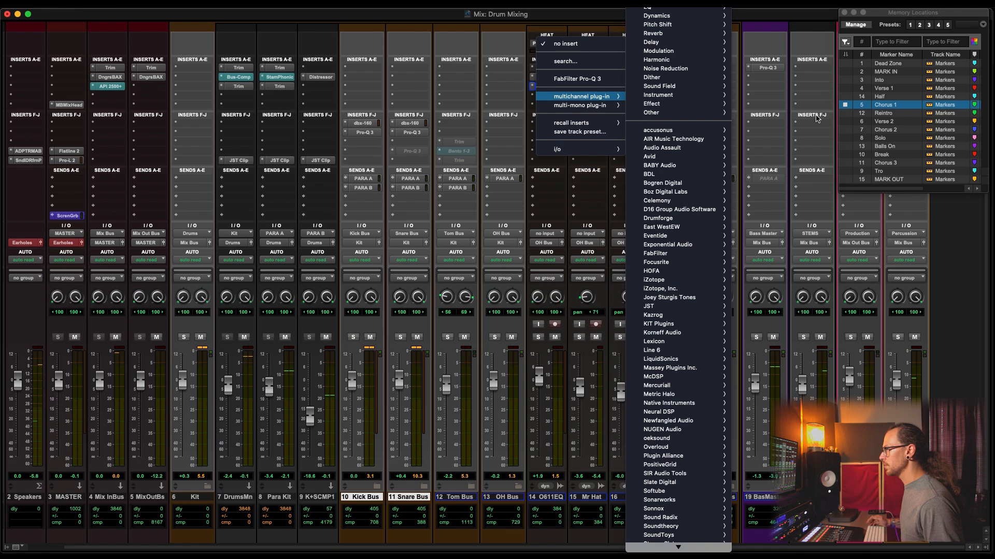
click(751, 347)
key(space)
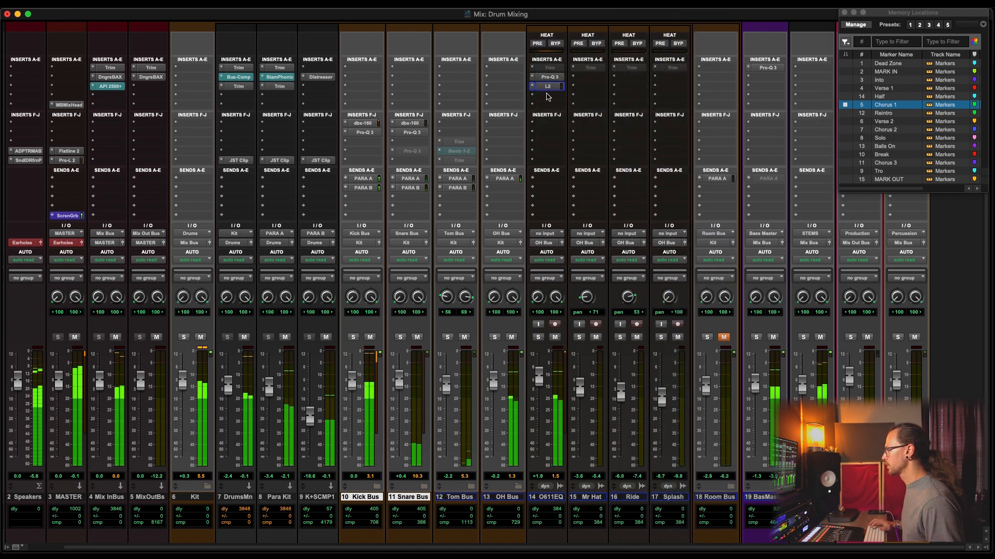
click(549, 95)
click(572, 79)
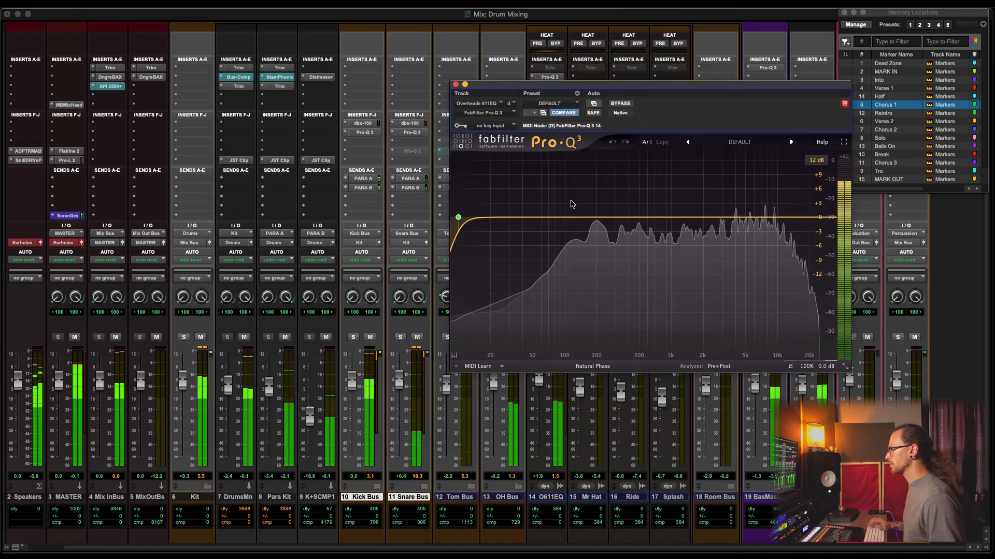
drag(660, 219, 740, 220)
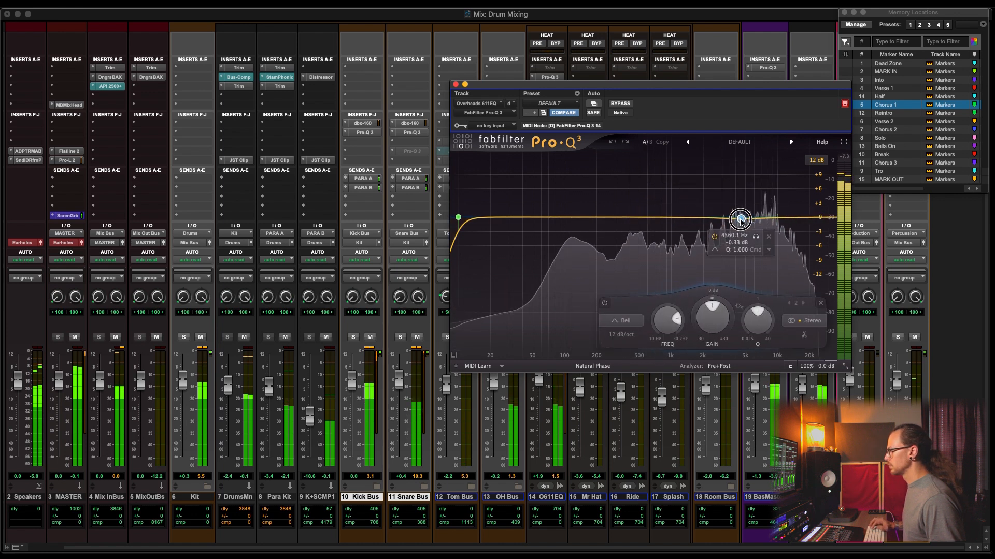
click(455, 84)
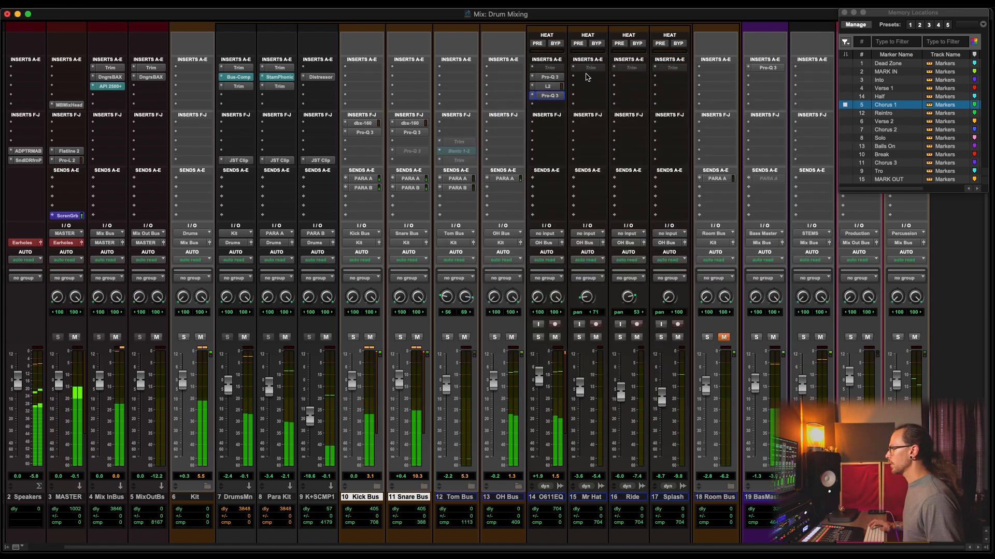
Insert the soothe2 resonance suppressor below the second Pro-Q 3 on the O611EQ track
click(586, 77)
click(579, 74)
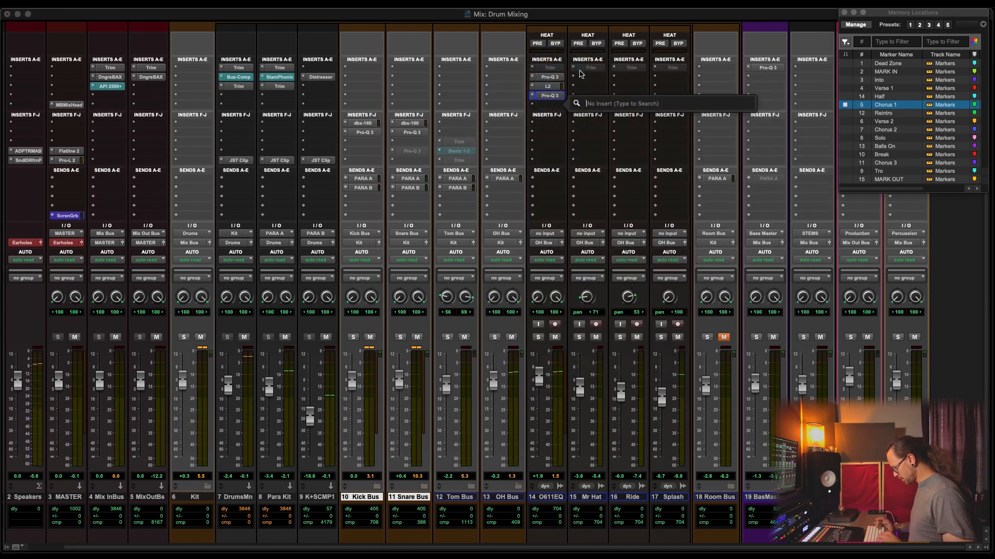
text(soo)
key(Return)
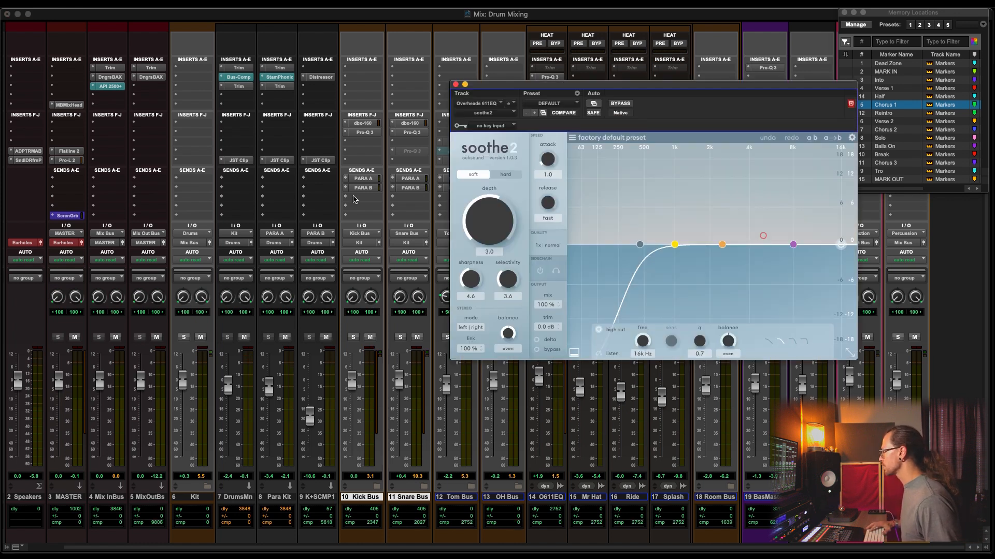
Focus soothe2 around 5 kHz with sharpness 10.0, a raised bell, a low cut near 2.7 kHz and a steep high cut below 8 kHz
drag(473, 232, 487, 303)
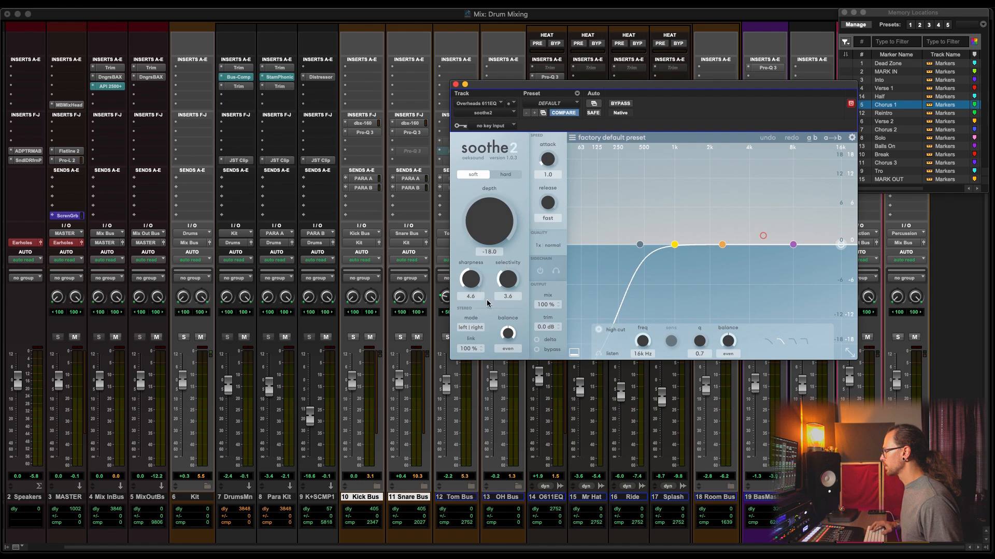
drag(763, 236, 763, 219)
drag(639, 246, 728, 245)
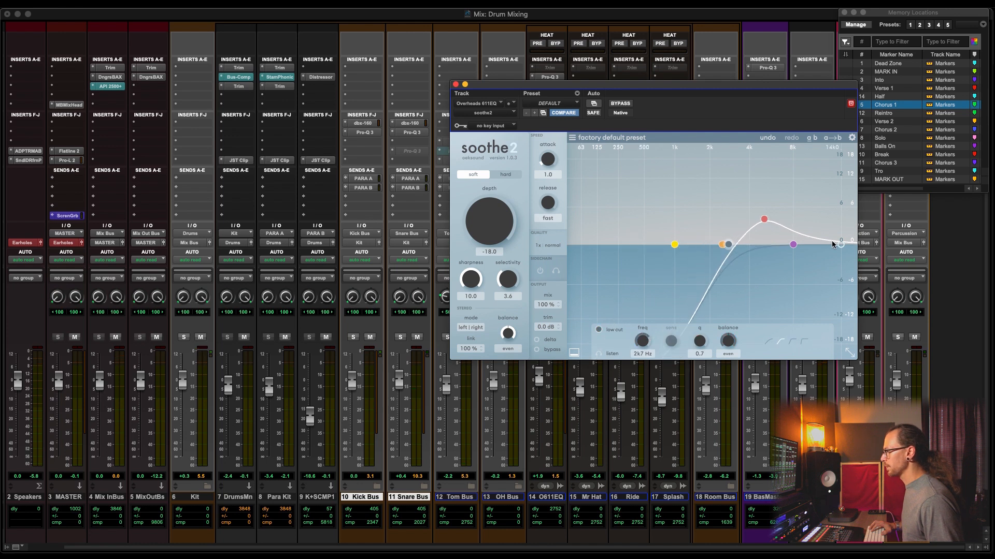
click(841, 244)
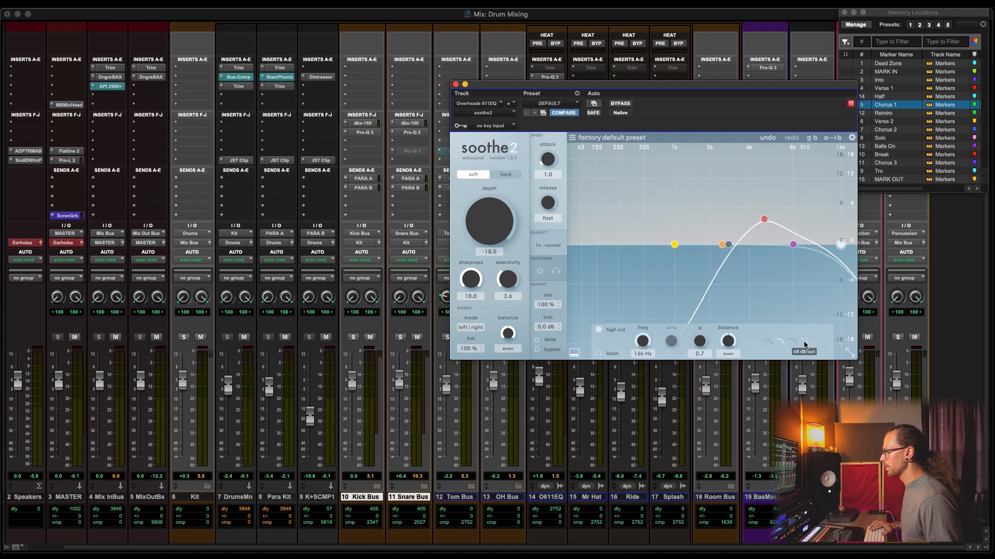
click(803, 343)
drag(839, 249, 786, 253)
Set soothe2's depth to about 0.3 and its low cut to 2.3 kHz during playback, comparing against bypass
key(space)
drag(489, 235, 494, 163)
drag(730, 246, 721, 246)
drag(501, 214, 501, 218)
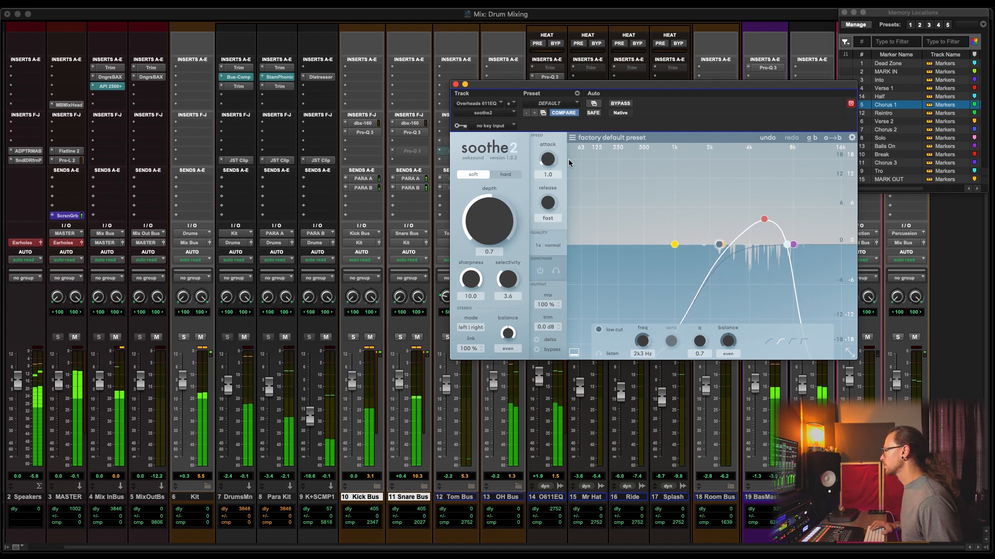
click(618, 103)
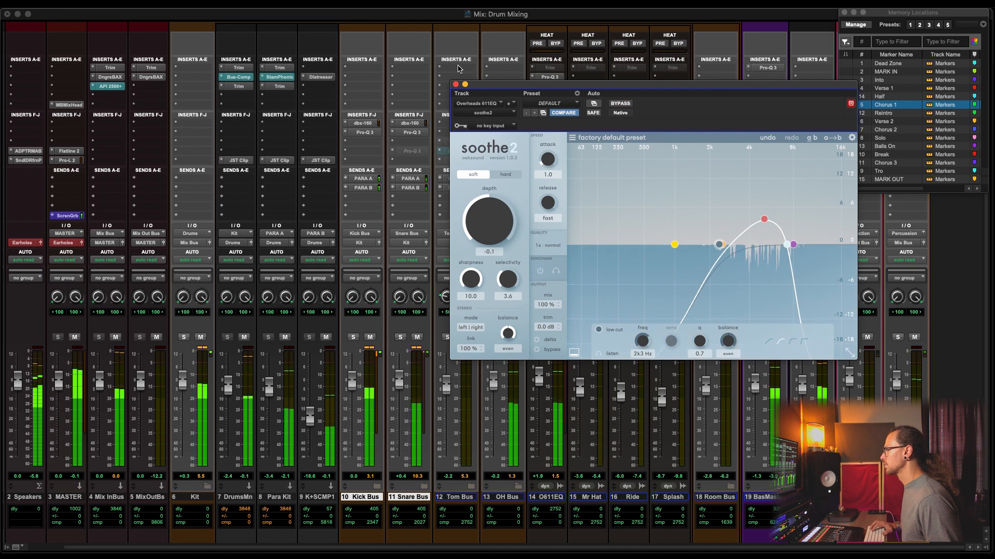
drag(487, 217, 486, 216)
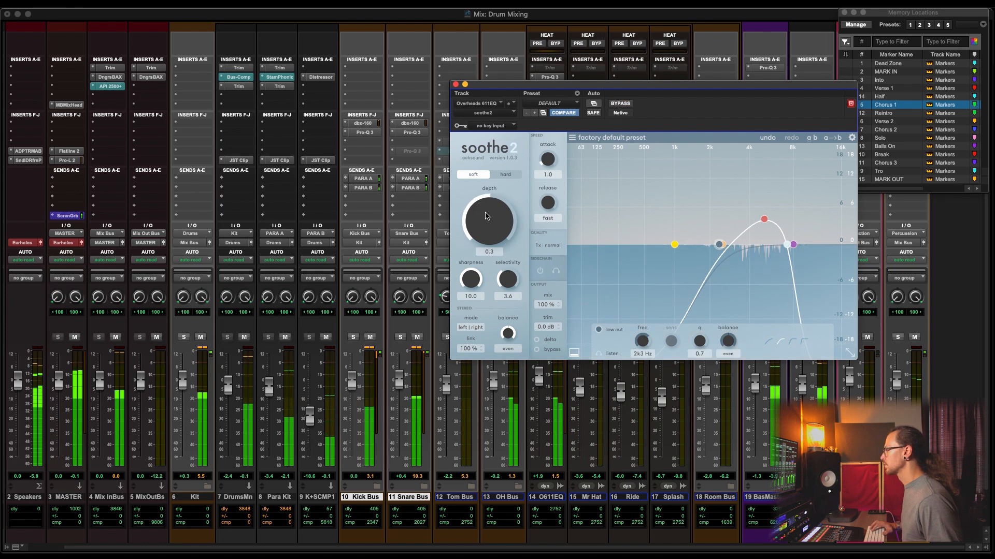
Close soothe2, raise the O611EQ fader to about +2.1 dB and stop playback
click(455, 85)
drag(540, 383, 539, 379)
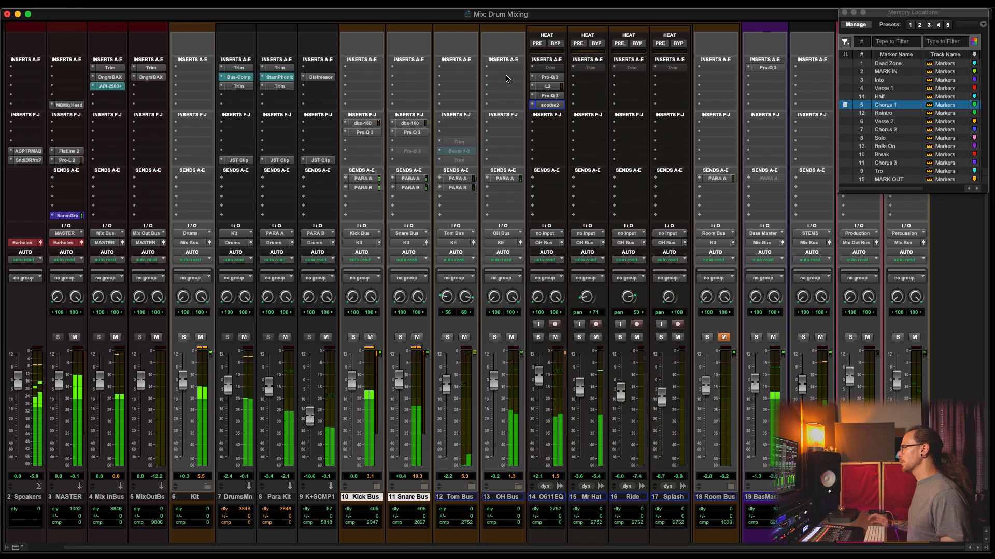
key(space)
click(507, 79)
click(541, 46)
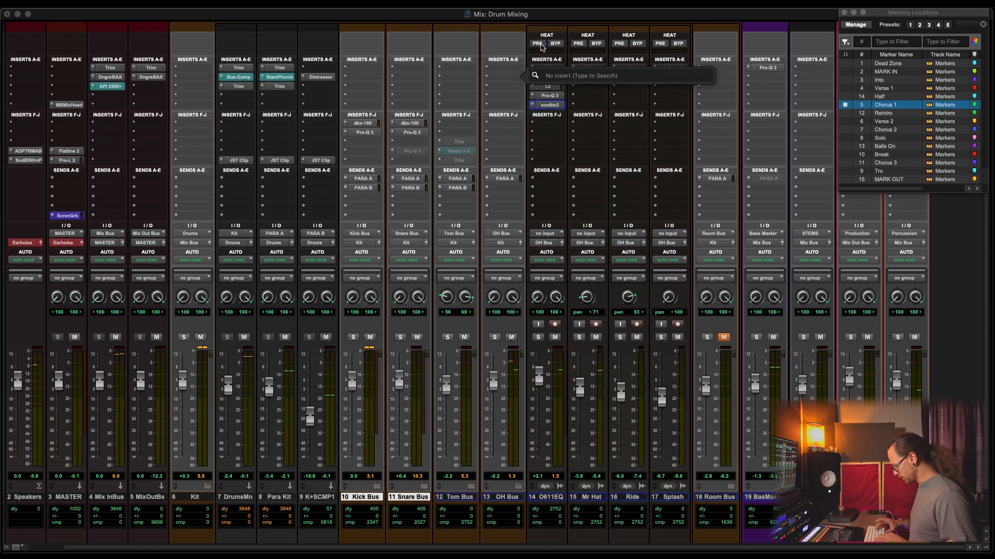
text(1176)
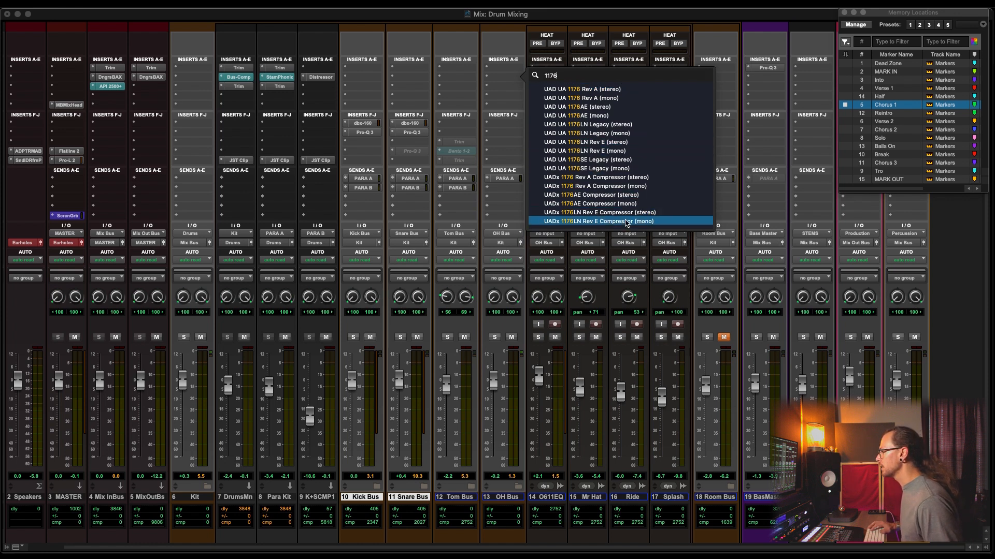
key(Escape)
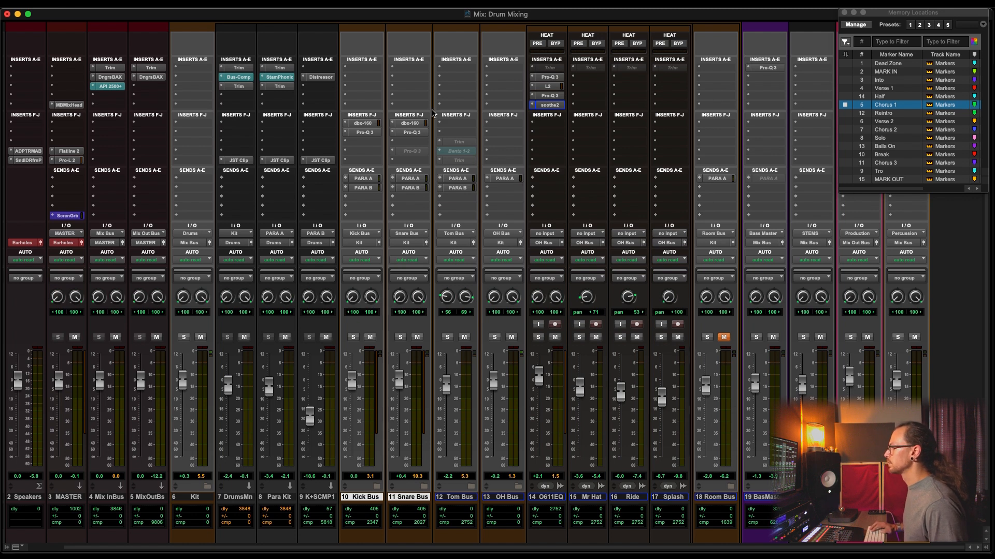
Set up the 1176 Rev E limiter on the OH Bus during playback, adjusting its output level and comparing against bypass
drag(581, 85, 435, 90)
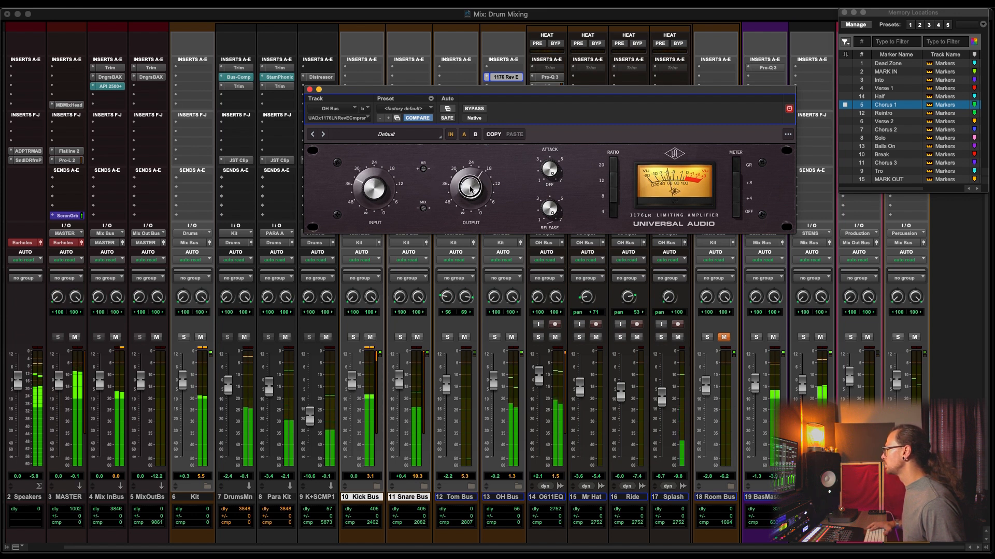
click(475, 110)
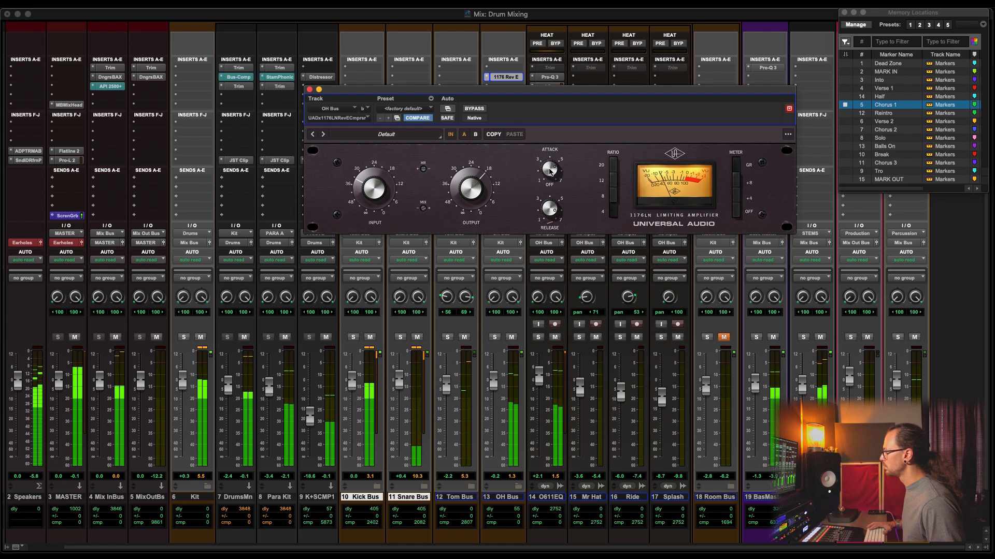
click(474, 109)
click(477, 109)
click(473, 190)
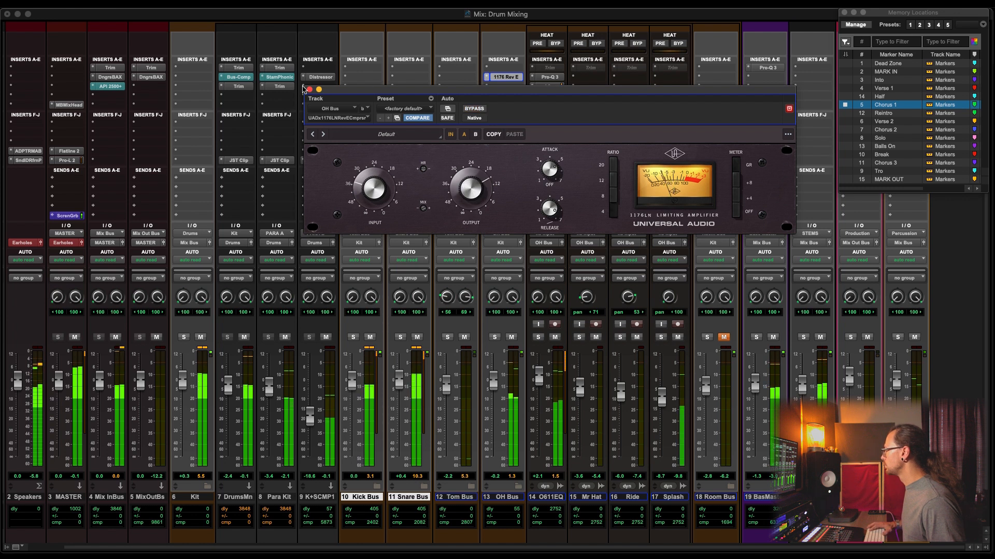
Close the 1176 and lower the OH Bus fader to -2.0 dB
click(310, 89)
scroll(466, 328, down, 2)
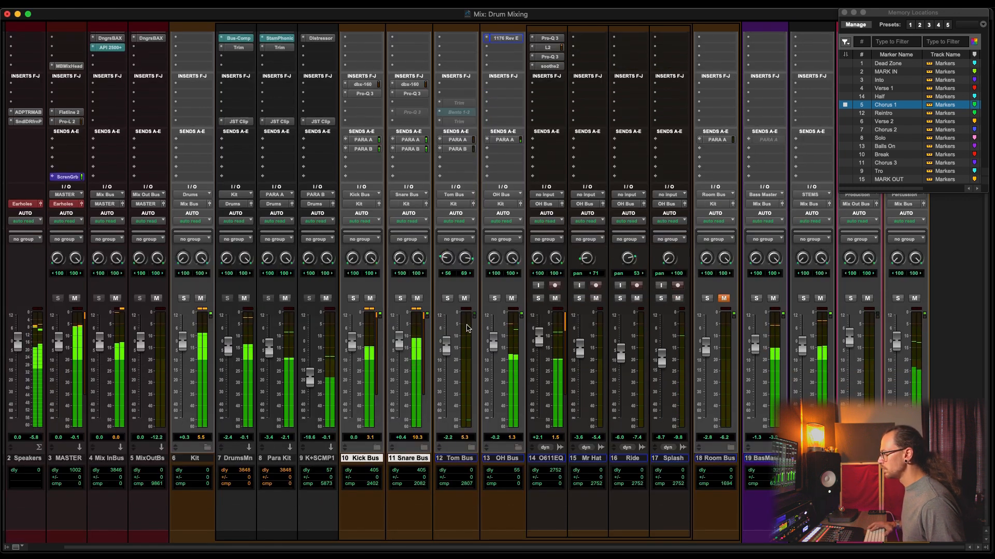
drag(493, 341, 493, 346)
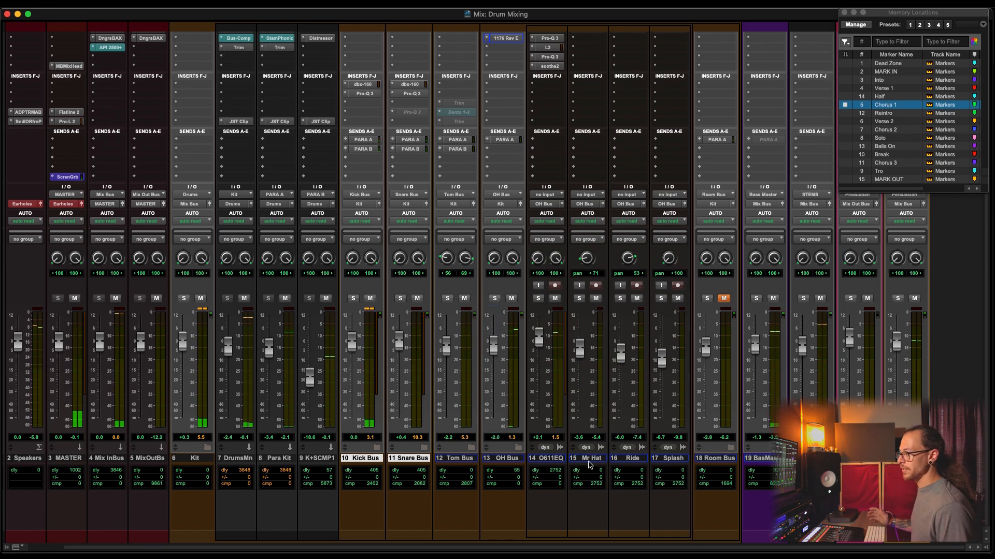
Select the Mr Hat, Ride and Splash tracks, play from Verse 1 and insert FabFilter Pro-Q 3 below the Trim on Mr Hat
click(590, 459)
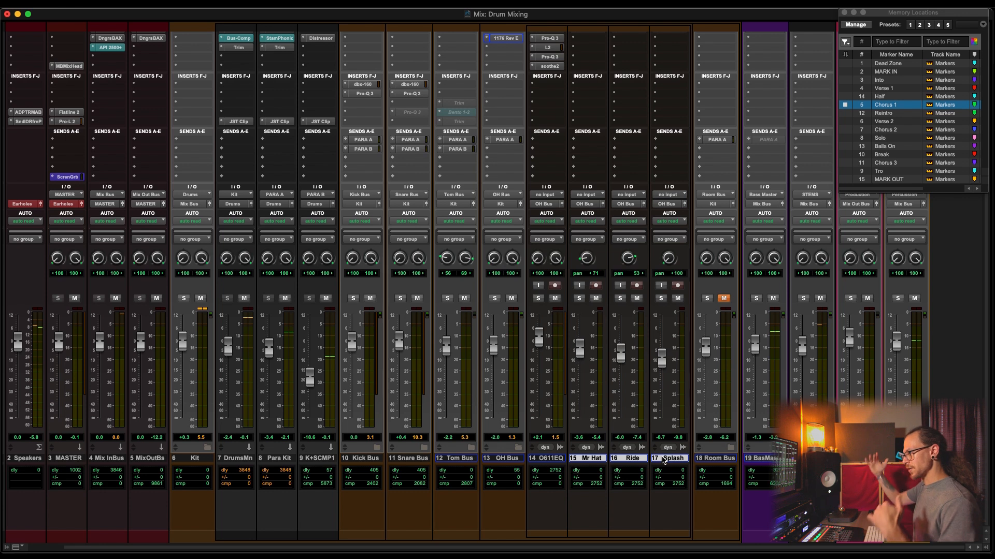
key(space)
click(897, 88)
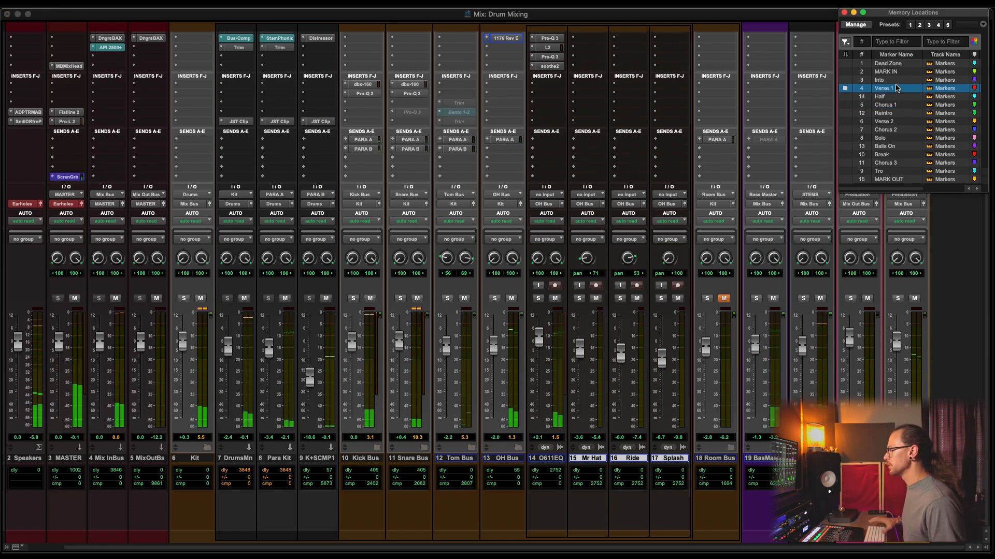
scroll(589, 83, up, 3)
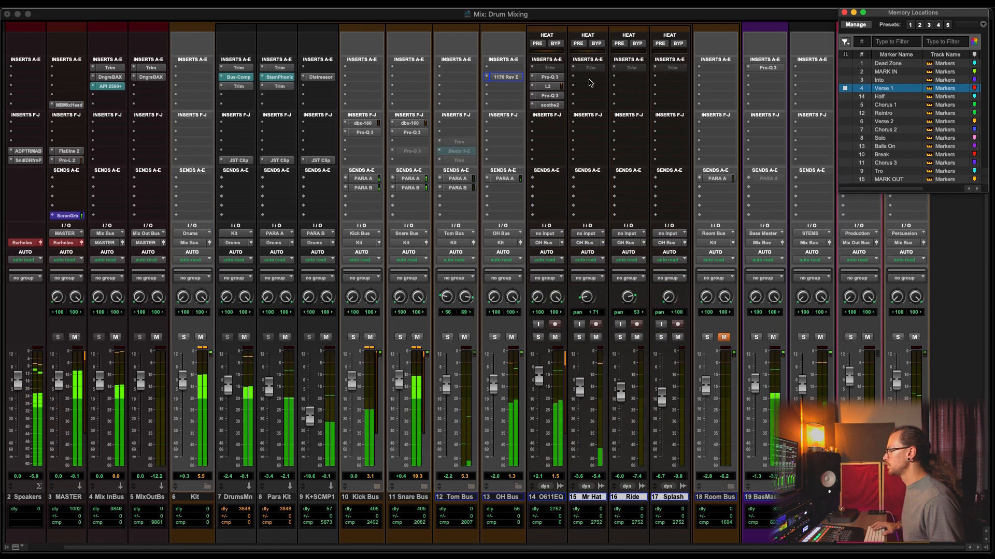
click(588, 77)
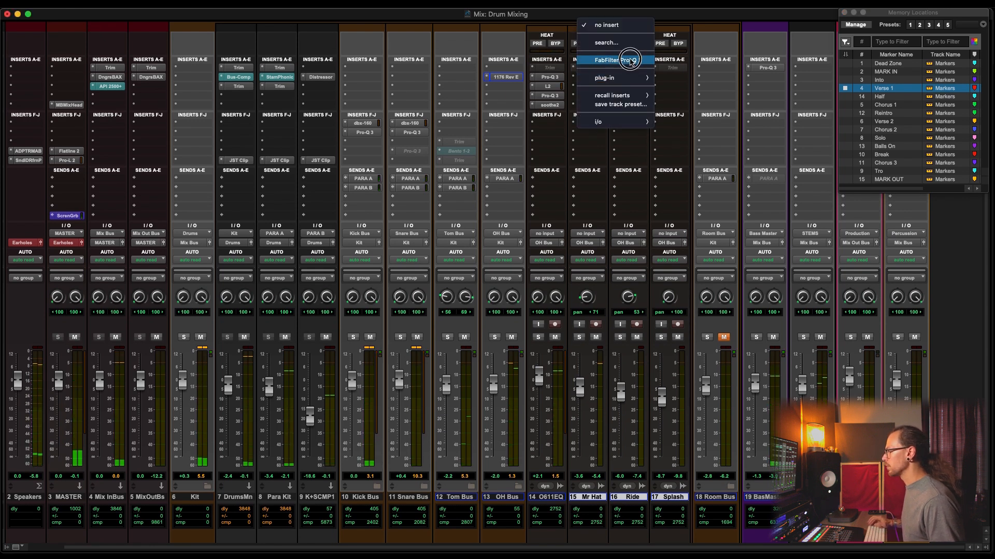
click(630, 60)
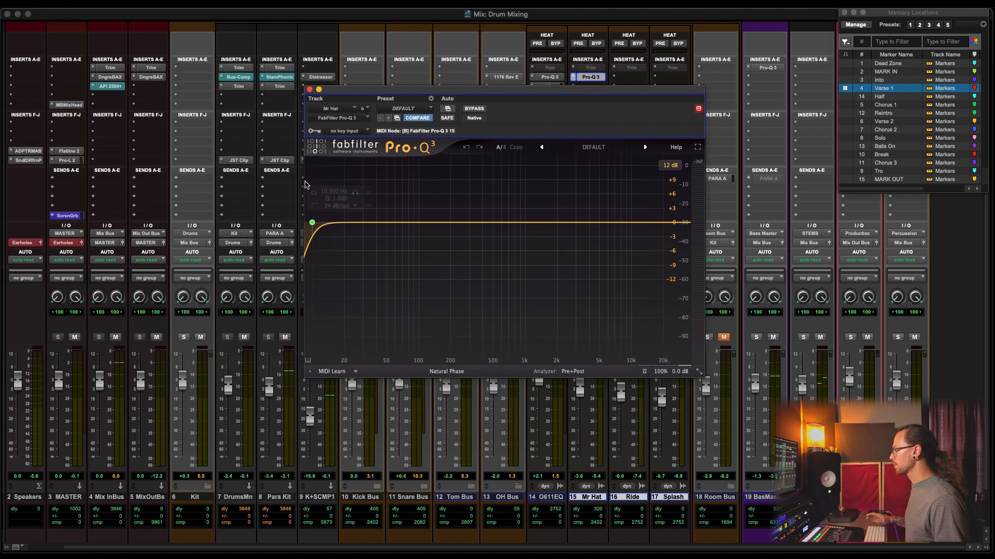
Raise the Mr Hat Pro-Q 3 low cut to about 430 Hz, copy the plug-in to Ride and Splash, and close it
drag(312, 222, 485, 227)
click(599, 77)
drag(599, 78, 673, 77)
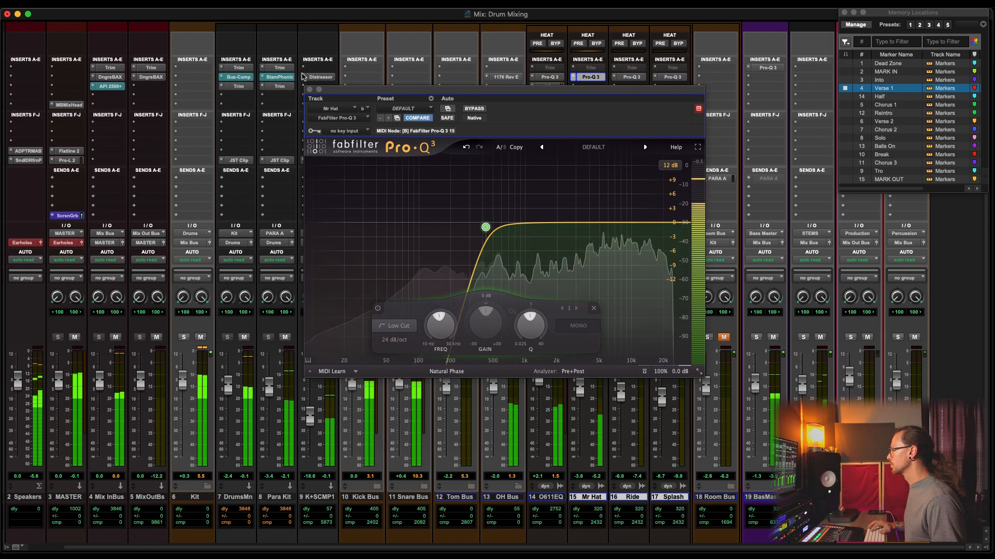
click(310, 89)
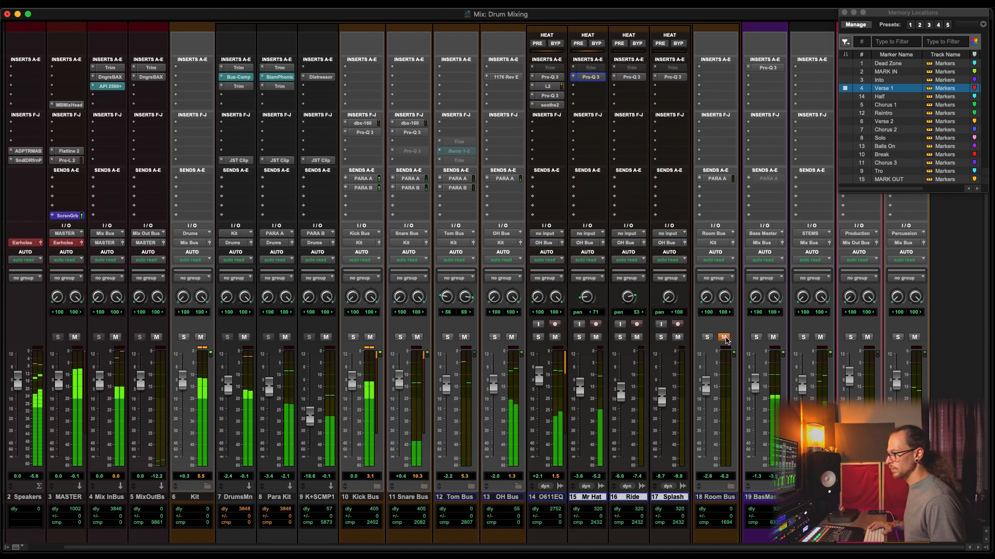
Stop playback, pull the Room Bus fader fully down, and bring the bus in unmuted at about -7.4 dB while playing
key(space)
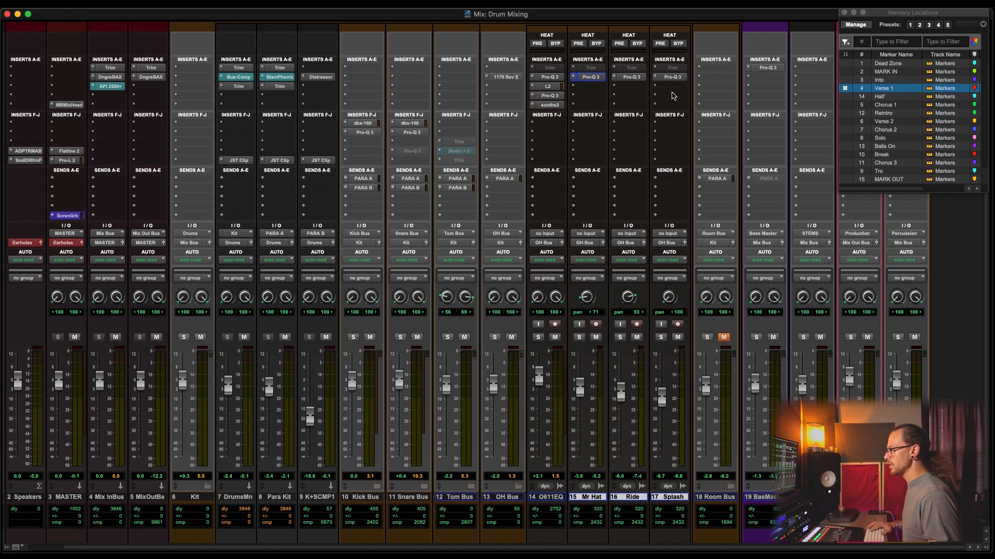
drag(708, 384, 762, 552)
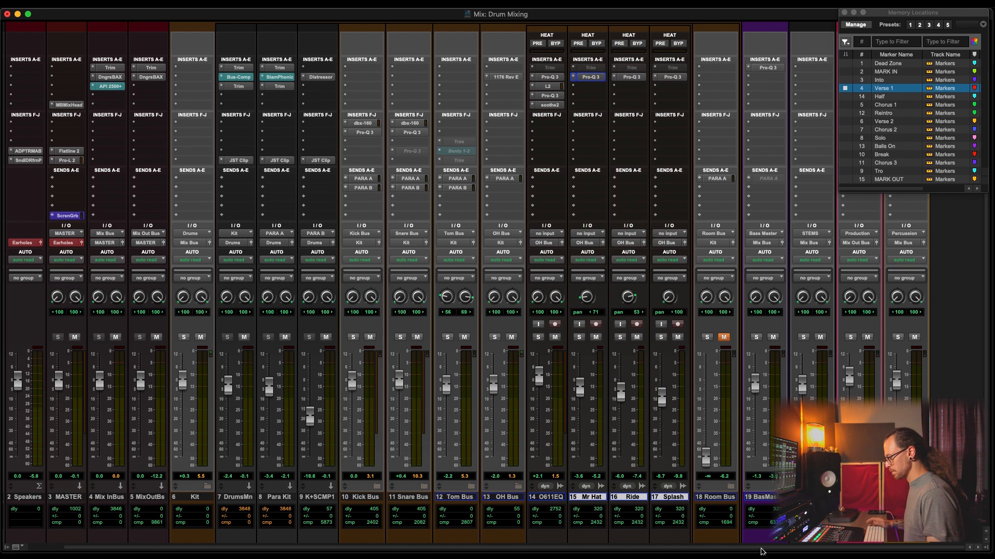
key(space)
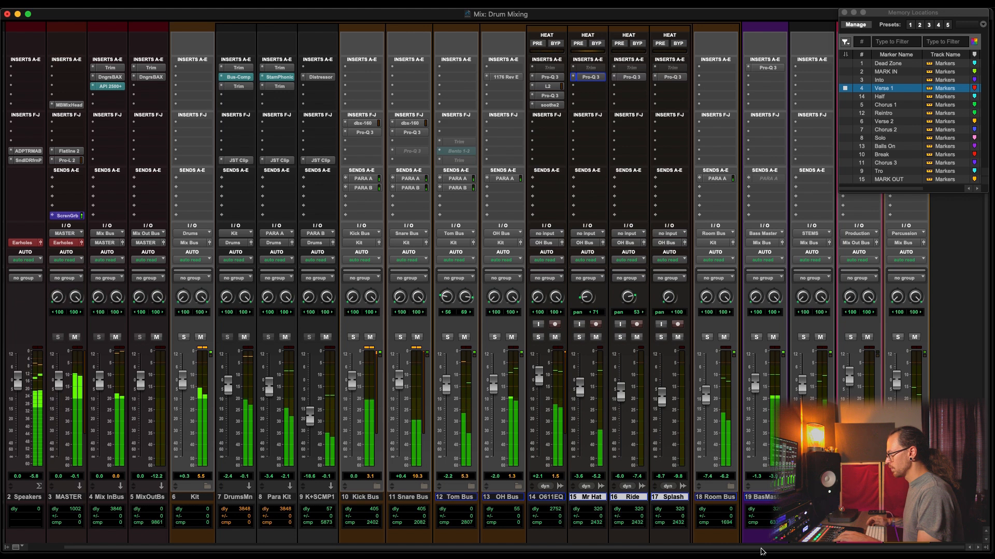
Shift a band to a lower frequency in the Snare Bus Pro-Q 3 and close the plug-in
click(424, 152)
drag(579, 219, 533, 215)
key(super+w)
scroll(455, 220, down, 3)
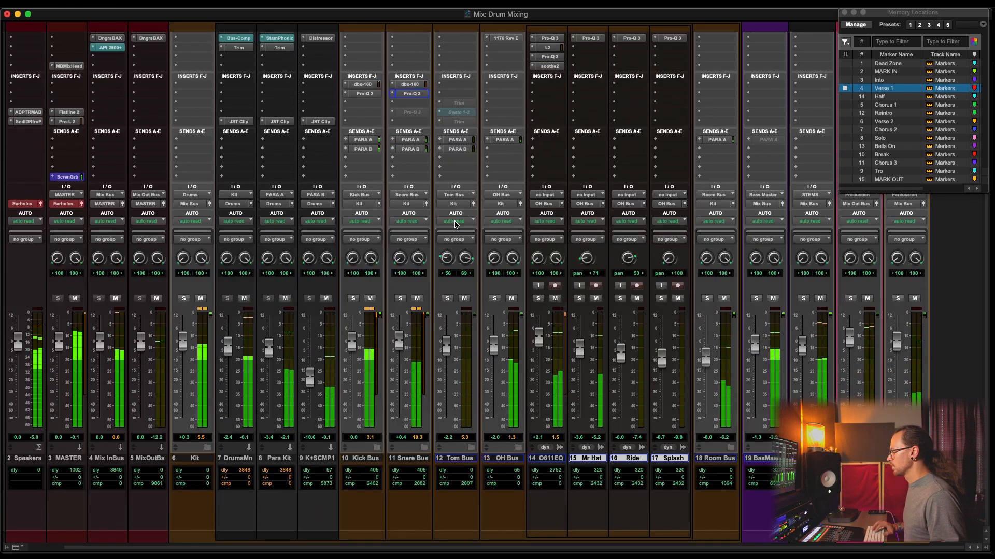
Switch to the Edit window, stop playback, place the edit cursor at bar 103 on the Mr Hat track and zoom in
scroll(455, 221, left, 1)
scroll(455, 221, right, 1)
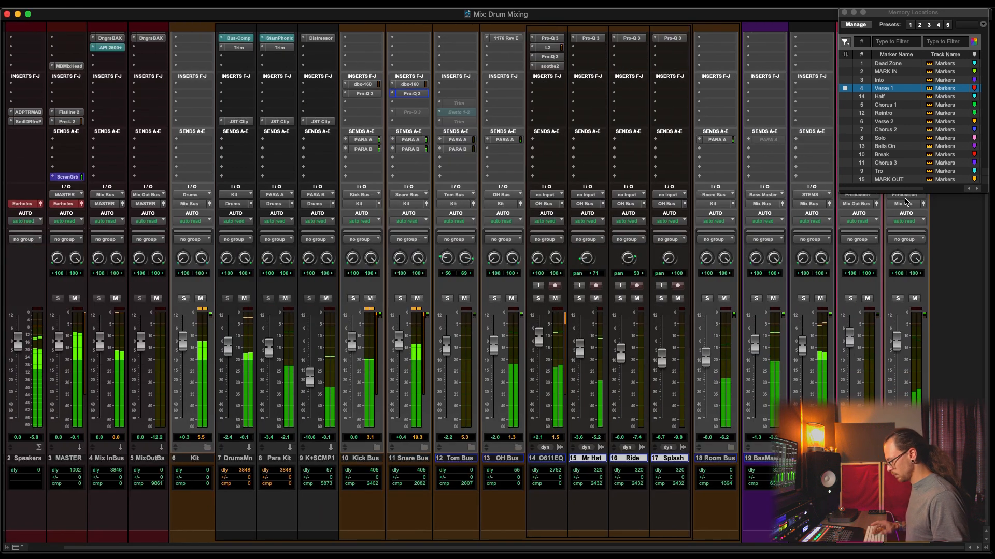
key(super+equal)
scroll(549, 318, down, 5)
key(space)
click(592, 229)
key(t)
key(t)
key(t)
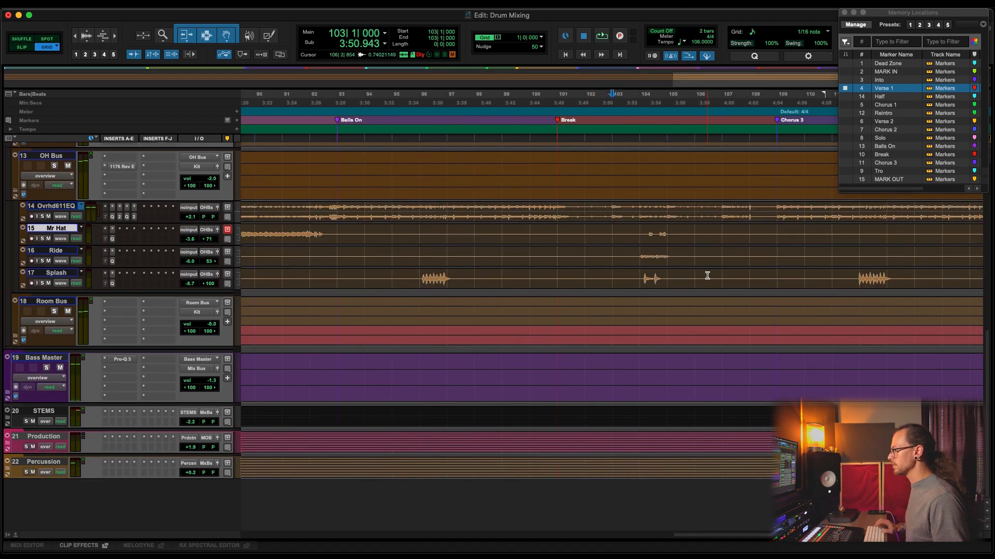
Expand the Tom Bus folder and enlarge the height of the Tom Bus.cm track to show its waveform clearly
scroll(386, 248, up, 5)
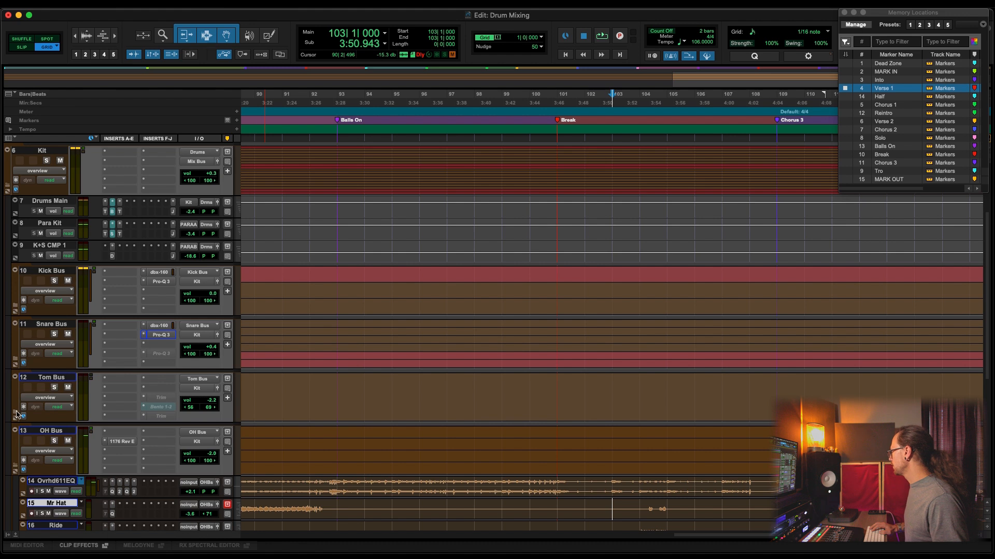
click(16, 412)
scroll(352, 368, right, 5)
scroll(674, 439, left, 20)
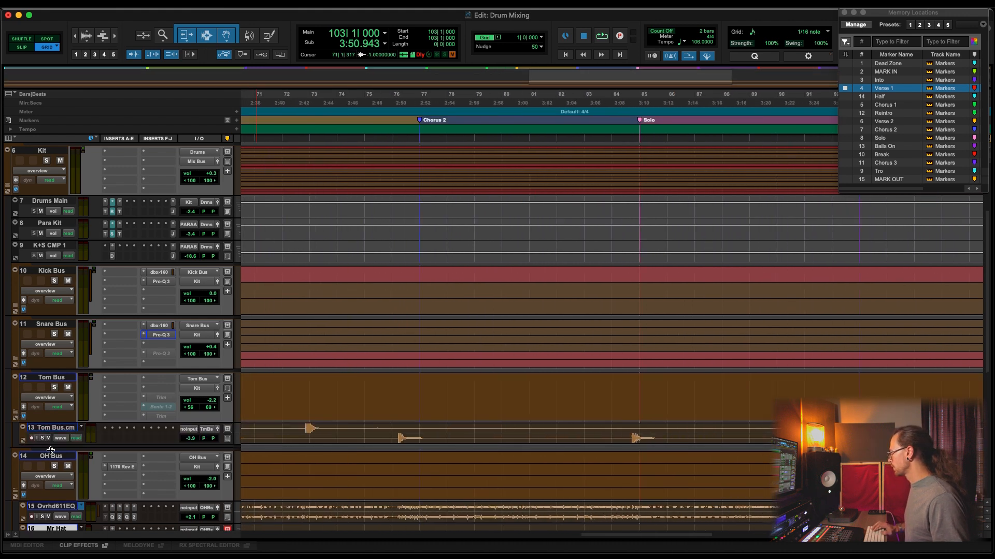
drag(53, 445, 61, 505)
scroll(240, 486, down, 3)
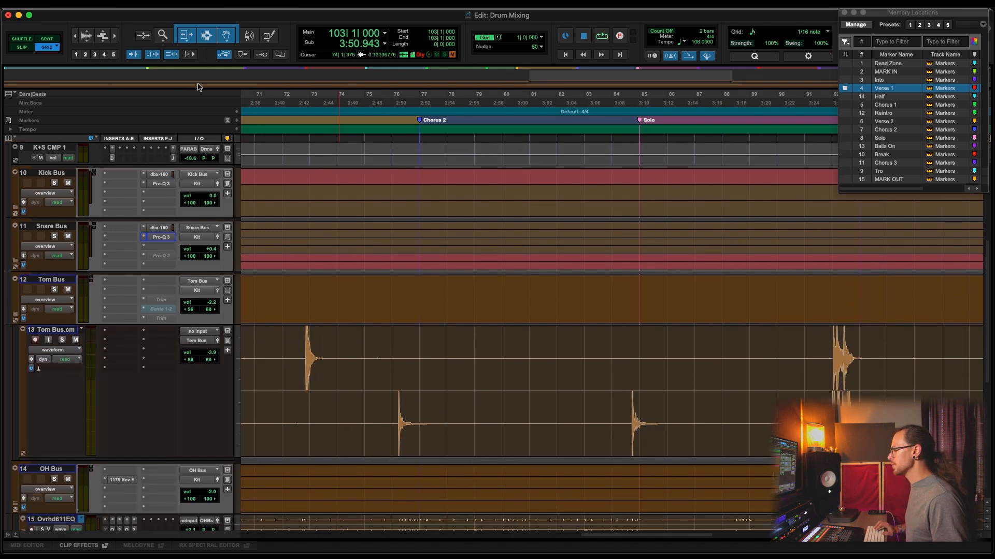
Play from the tom fill at bar 92 and raise the Tom Bus.cm fader to -1.7 dB in the Mix window
scroll(635, 299, right, 5)
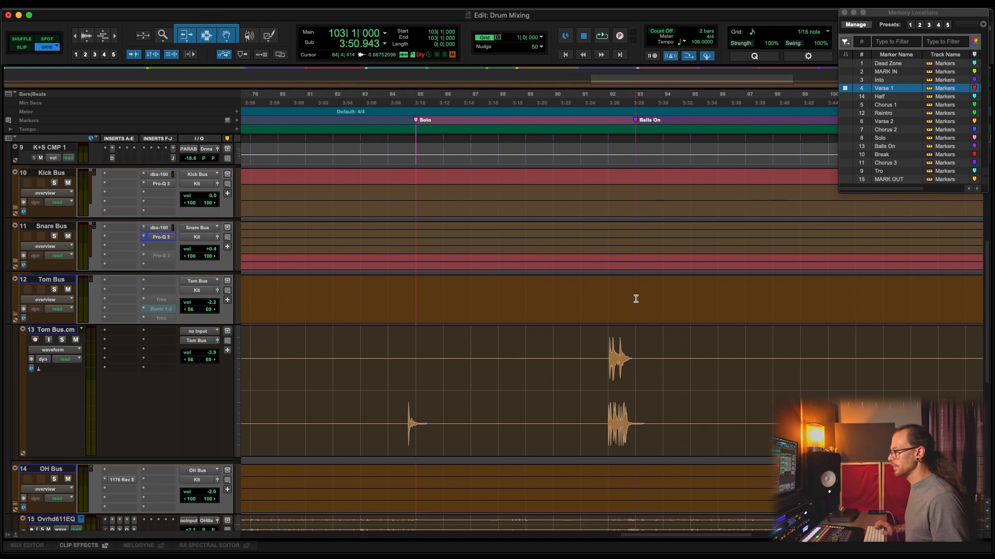
click(604, 352)
key(space)
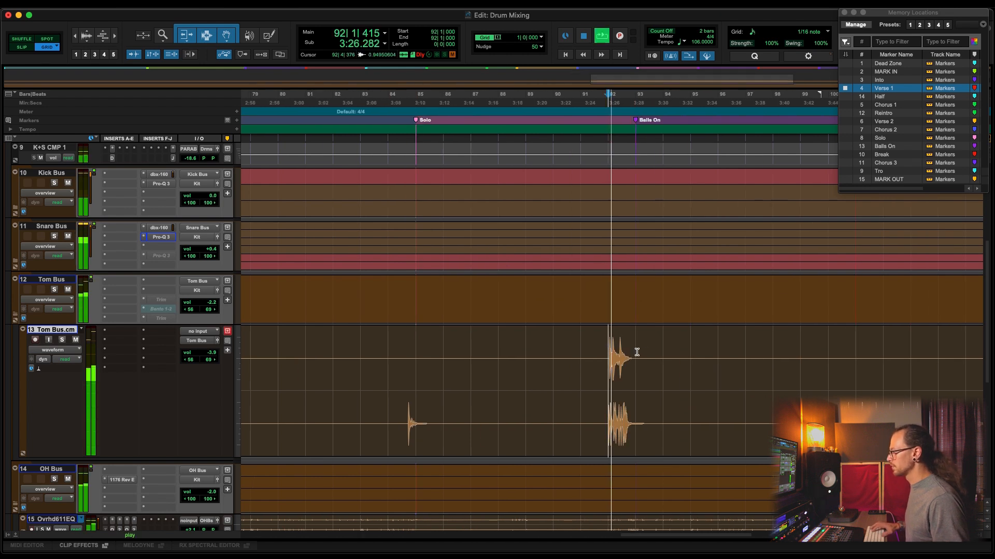
key(super+equal)
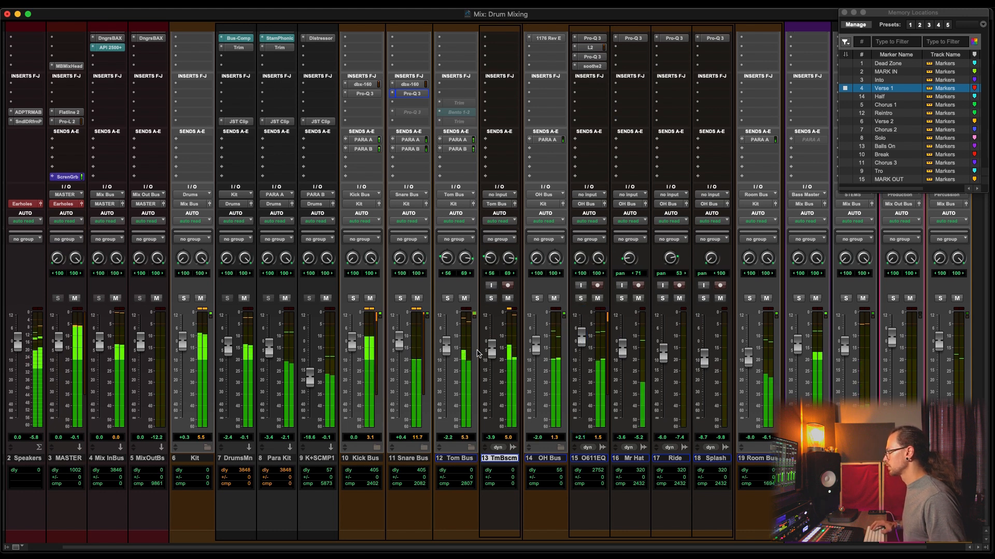
drag(492, 349, 491, 346)
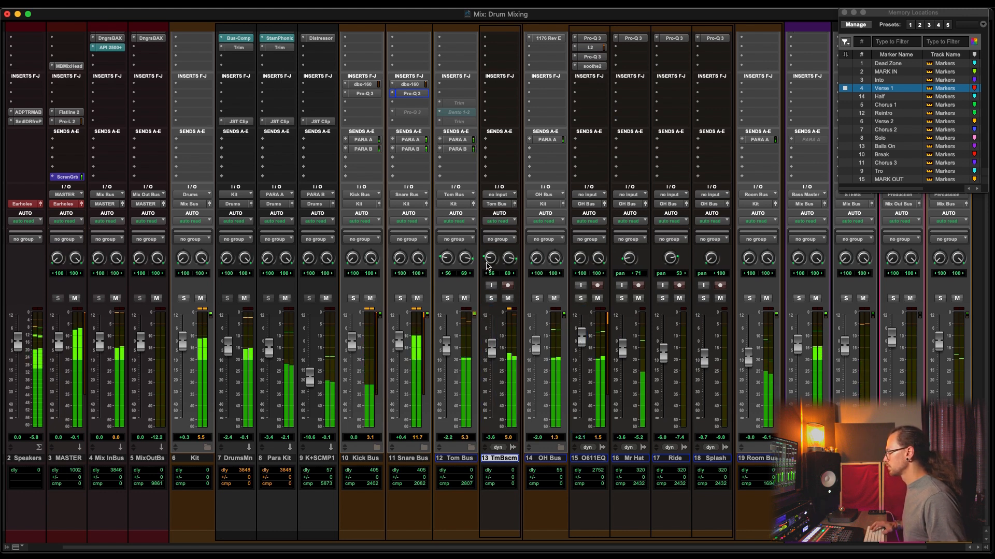
drag(493, 352, 492, 346)
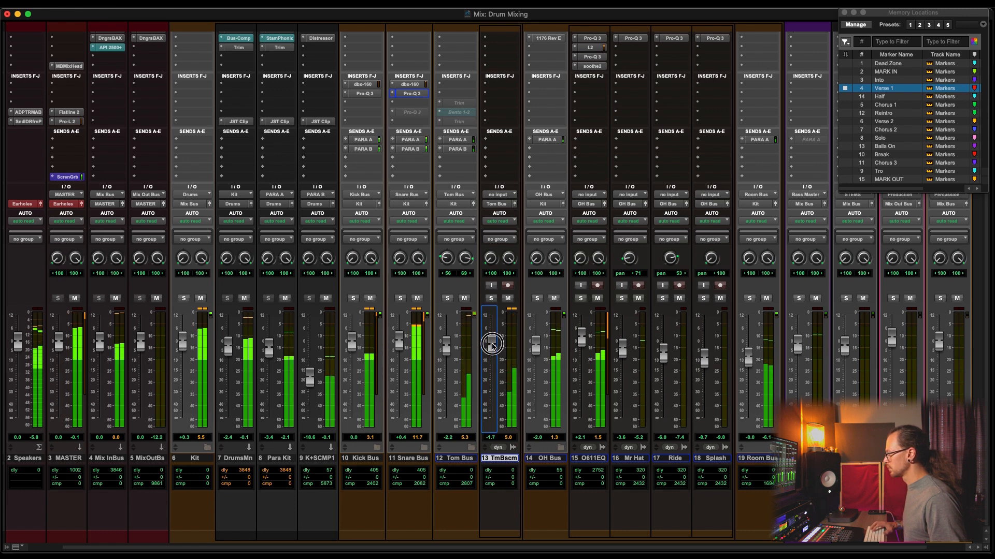
Lower the Snare Bus fader to -0.9 dB while the tom fill plays
click(396, 341)
drag(396, 341, 396, 341)
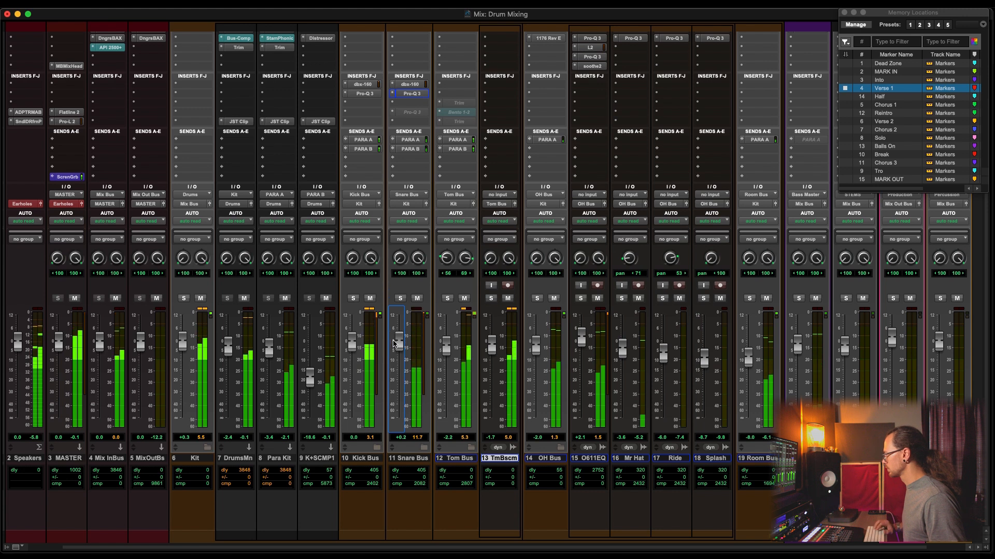
scroll(396, 341, left, 1)
drag(437, 348, 436, 350)
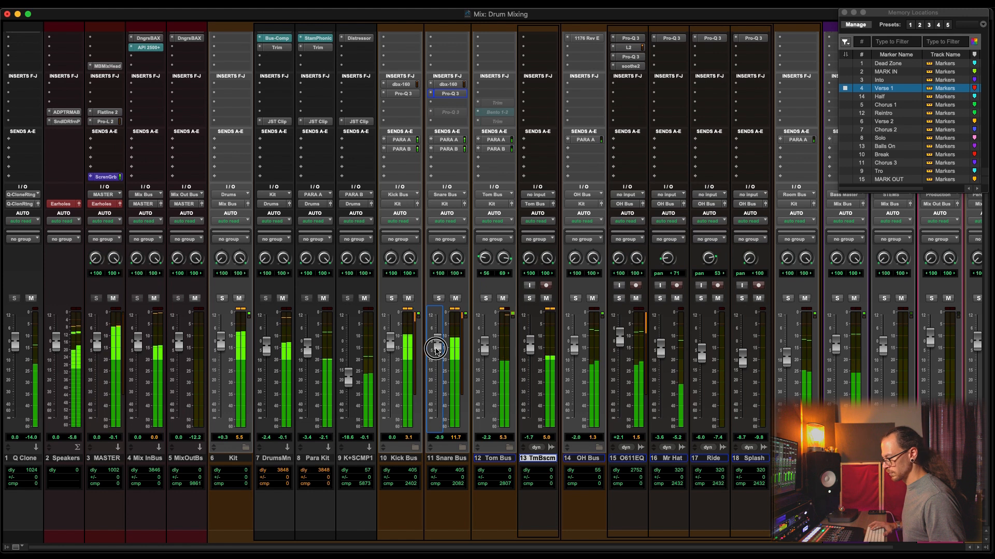
Play the song from bar 41, at the start of Verse 1, and return to the Mix window
key(super+equal)
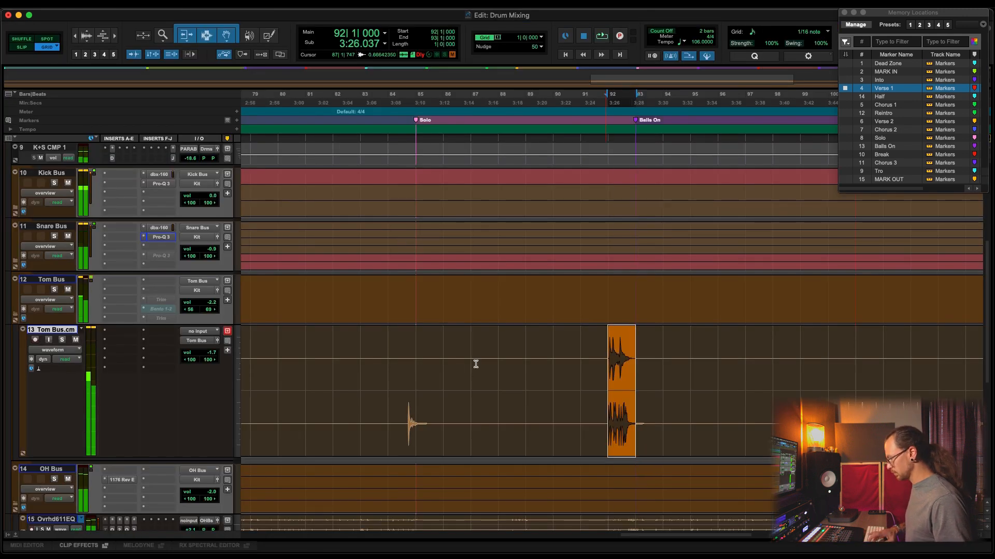
key(r)
click(379, 334)
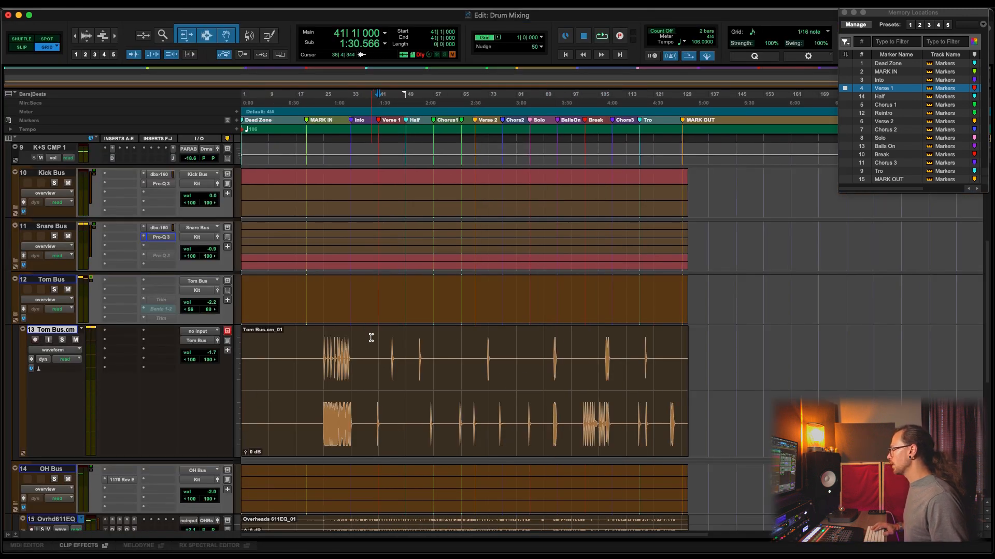
key(space)
key(super+equal)
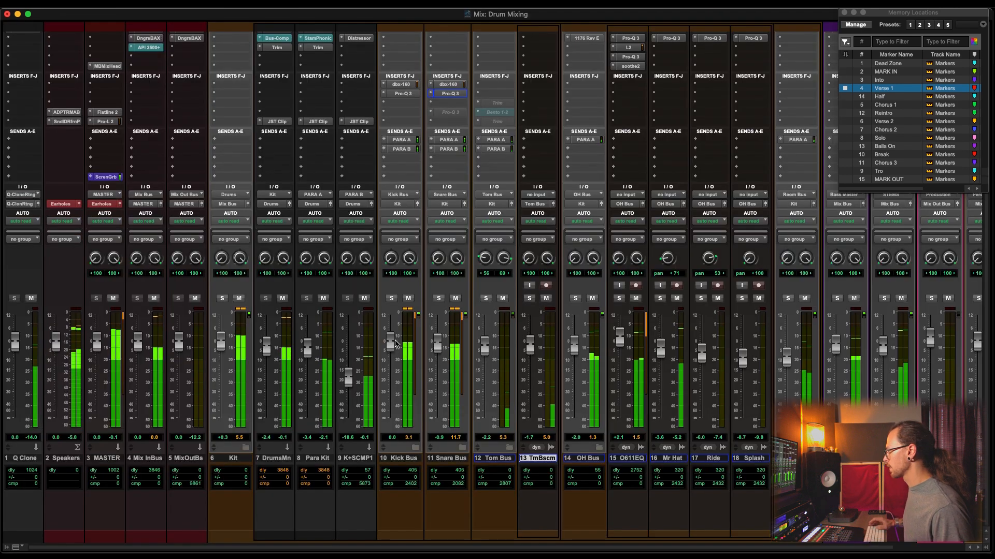
Collapse the OH Bus and Tom Bus folders and lower the Tom Bus fader to -3.0 dB
click(599, 447)
click(510, 449)
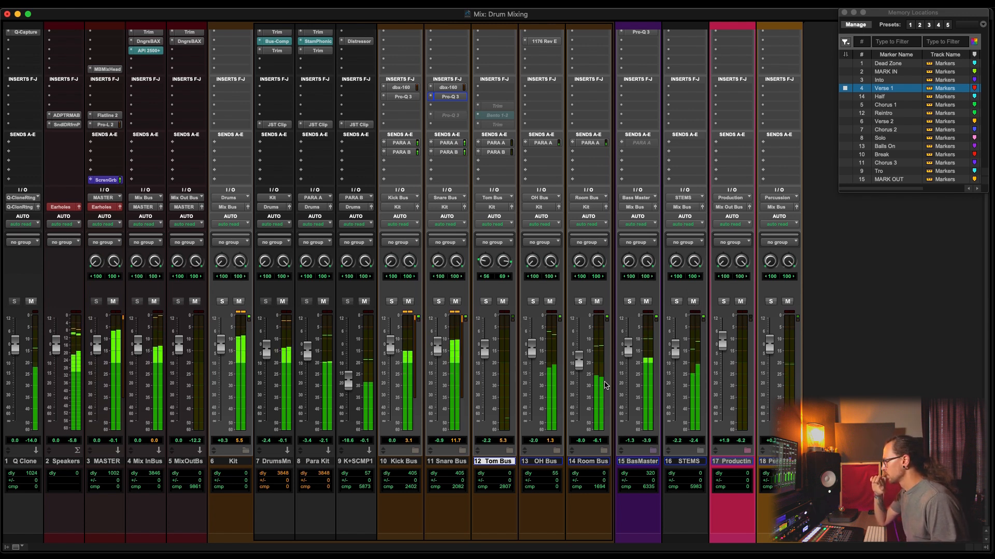
drag(481, 356, 483, 356)
Expand the Room Bus folder and solo the Snare Room Love A track during playback
click(603, 451)
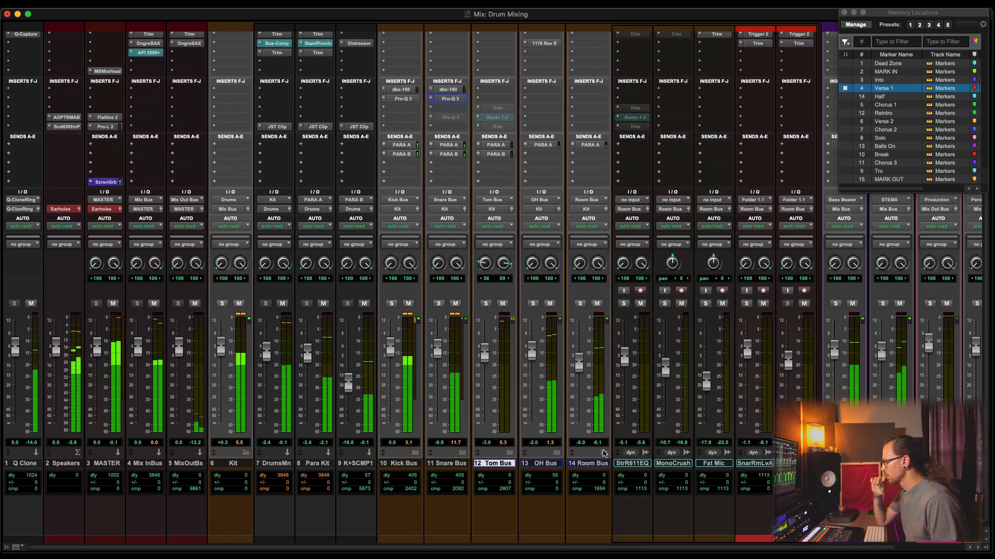
click(745, 464)
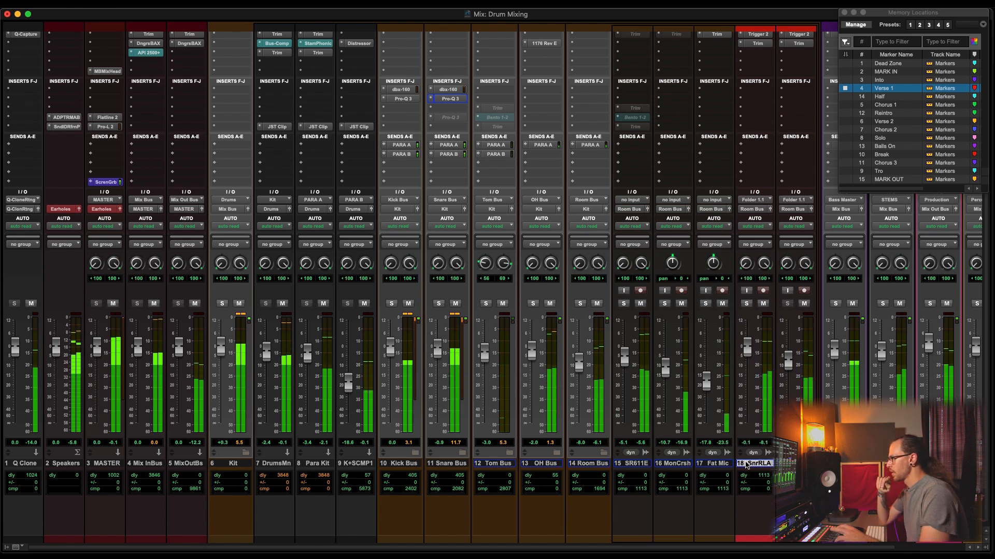
scroll(674, 309, right, 2)
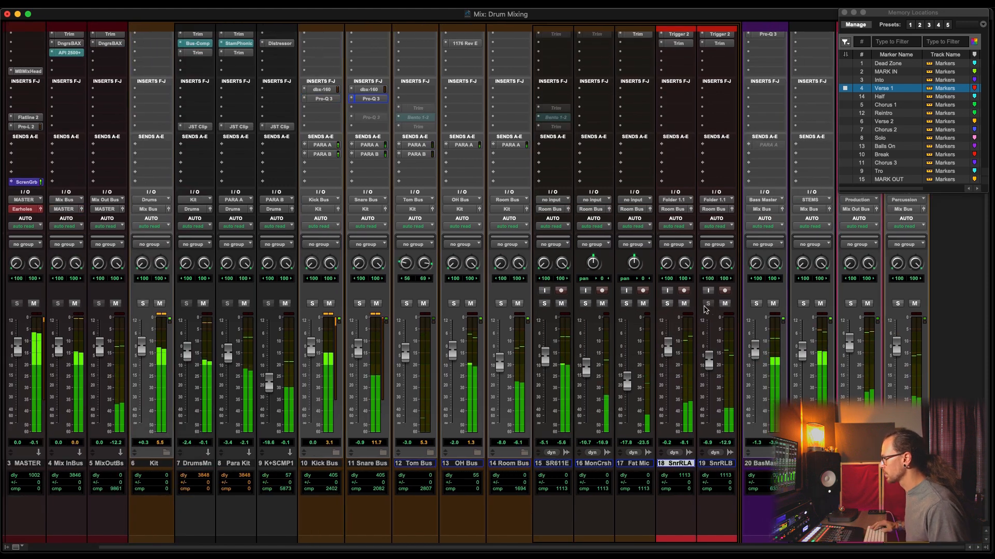
key(space)
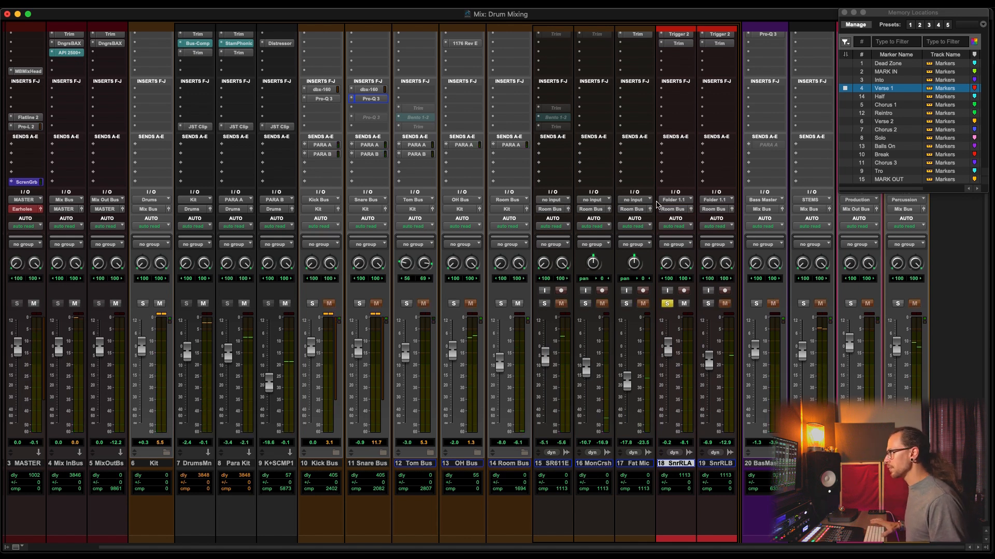
scroll(656, 205, up, 3)
key(space)
Insert the stereo UAD Chandler Zener Limiter below the Trim plug-in on Snare Room Love A
click(677, 87)
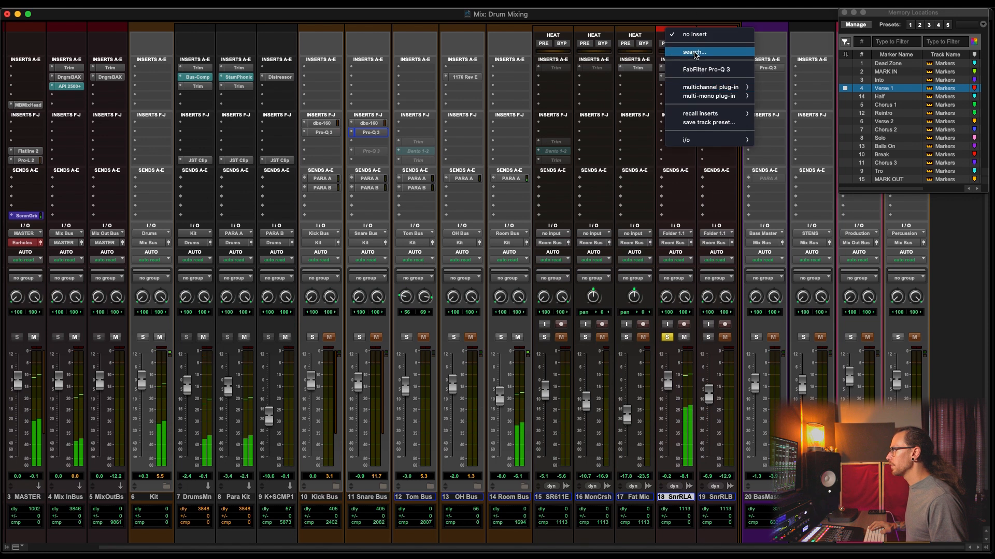
click(694, 52)
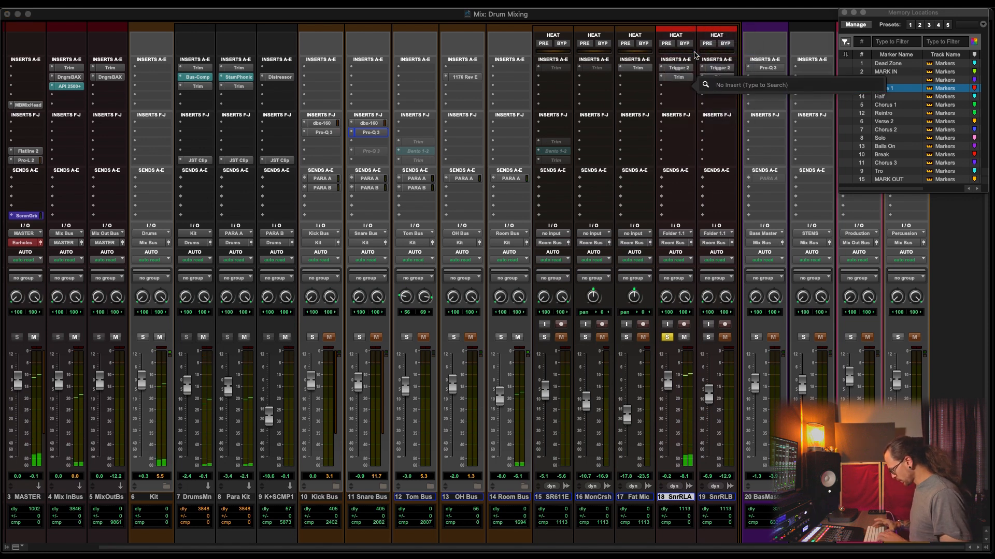
text(zen)
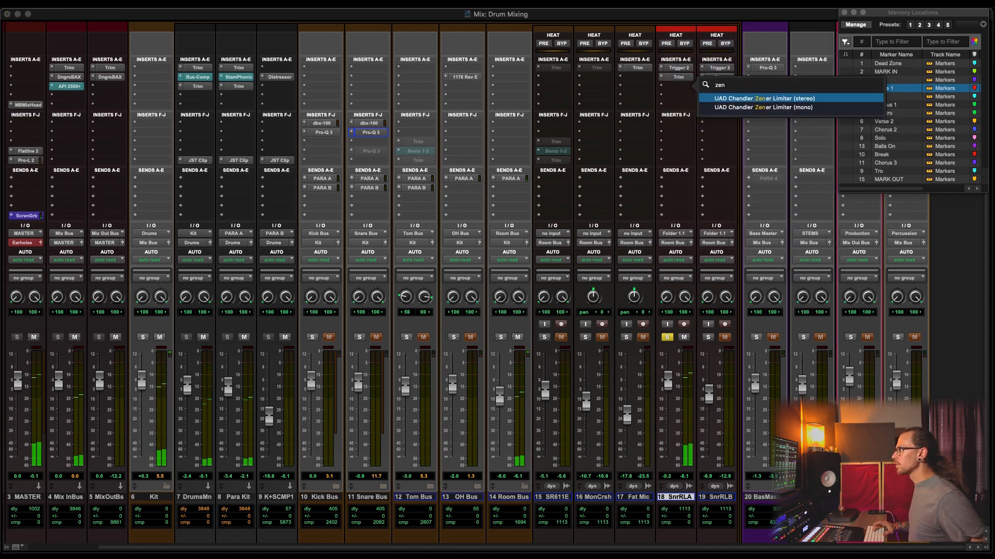
key(Return)
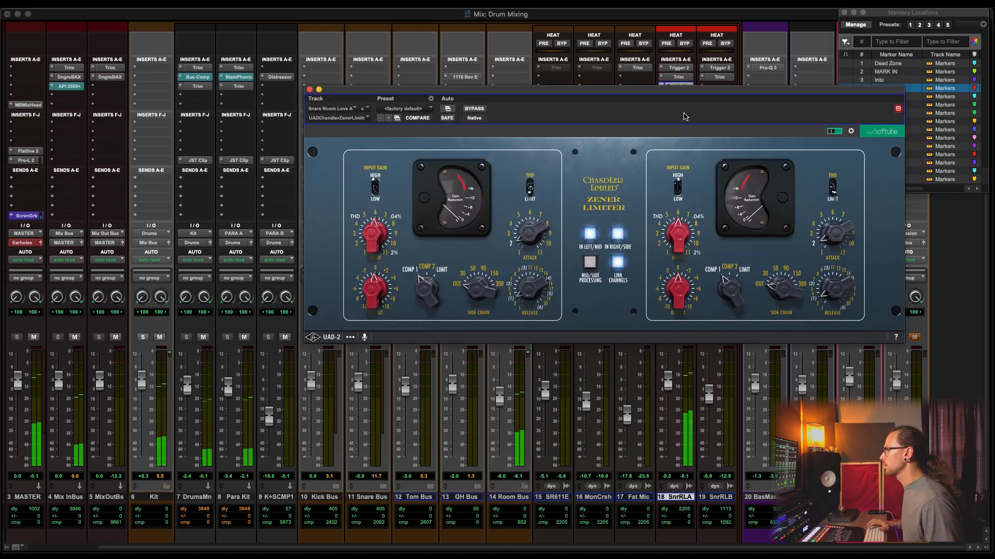
Set the Zener Limiter to Comp 2 with release 1, input 2% and output -2 dB, and close its window
click(426, 270)
click(529, 188)
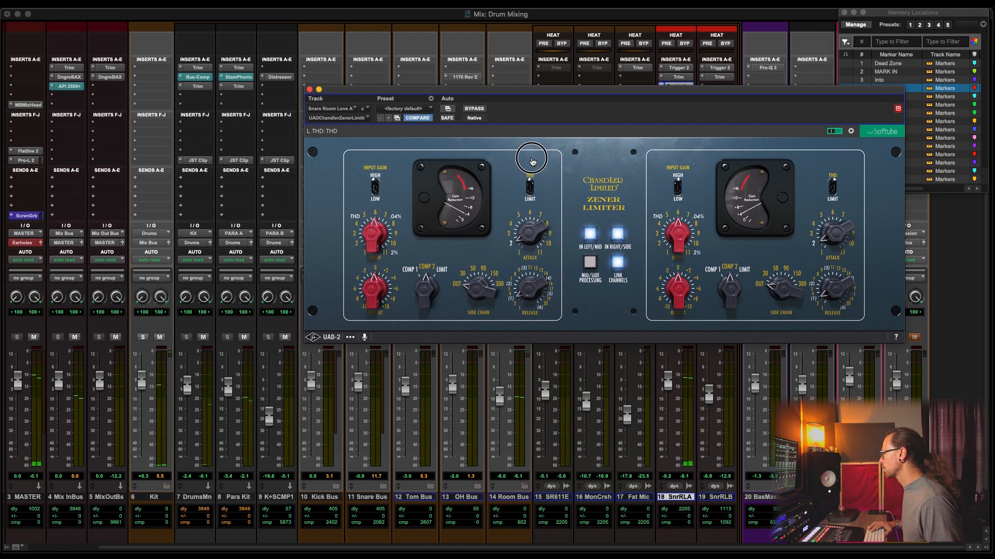
drag(532, 242, 527, 329)
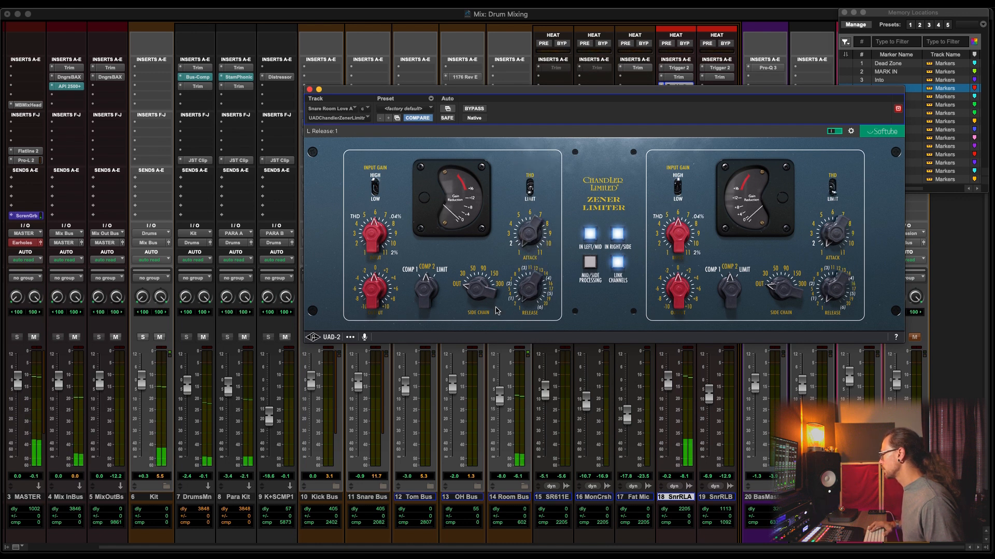
drag(379, 251, 381, 200)
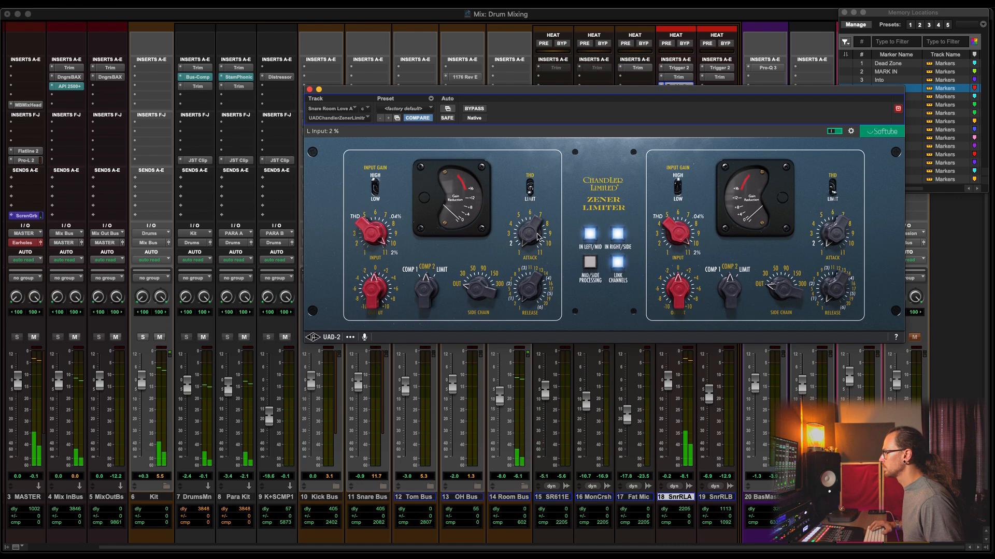
drag(364, 285, 364, 288)
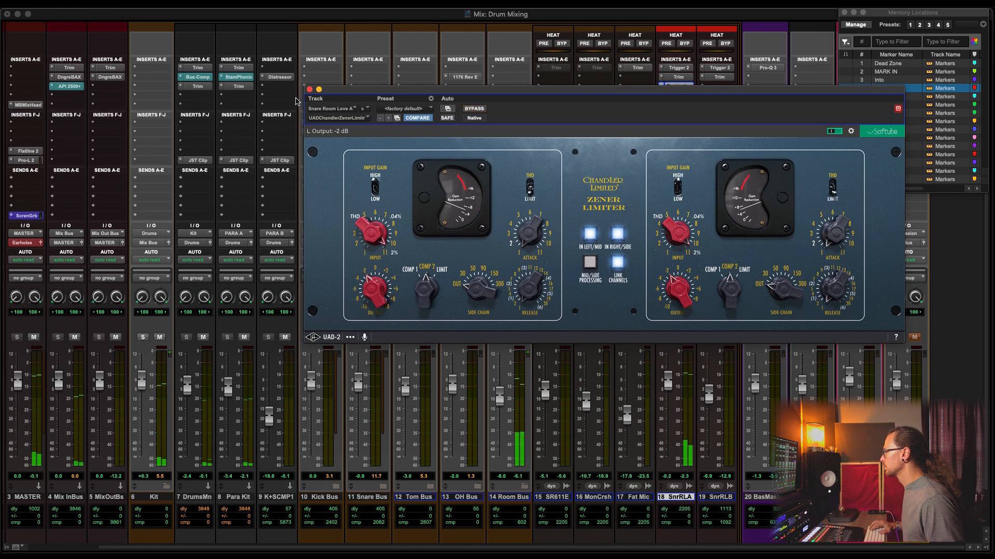
click(309, 89)
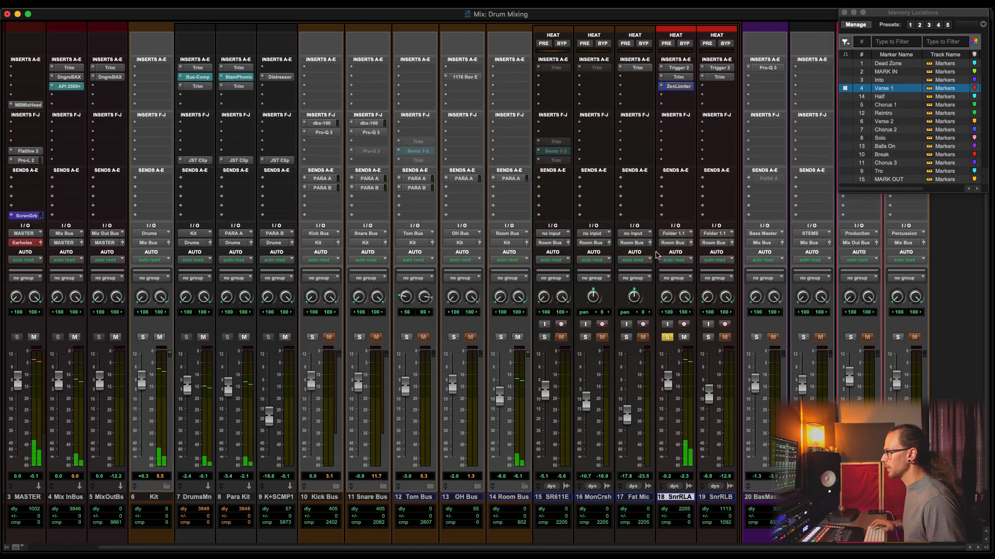
Unsolo Snare Room Love A and lower its fader to -1.7 dB
click(666, 338)
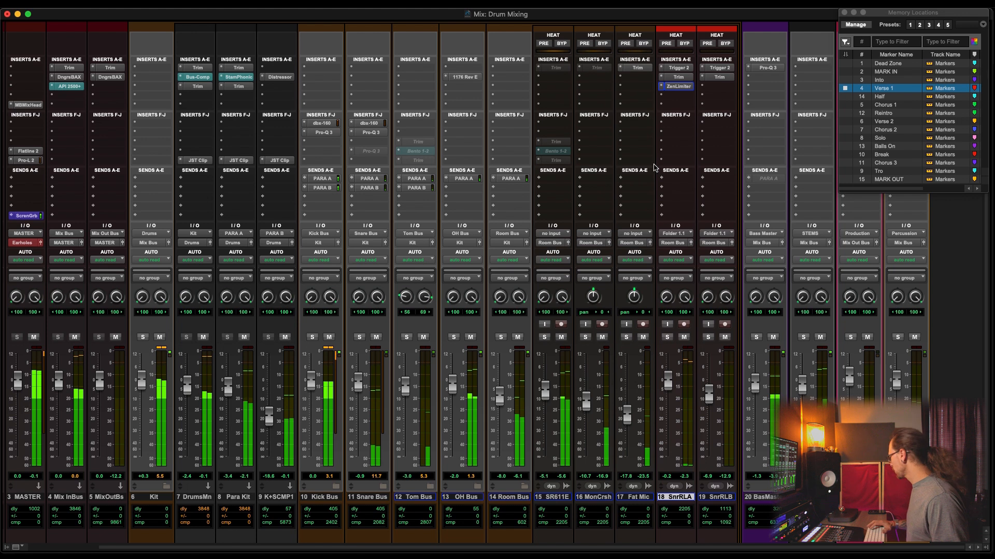
mouse_move(668, 380)
mouse_down()
mouse_move(666, 366)
mouse_move(668, 392)
mouse_up()
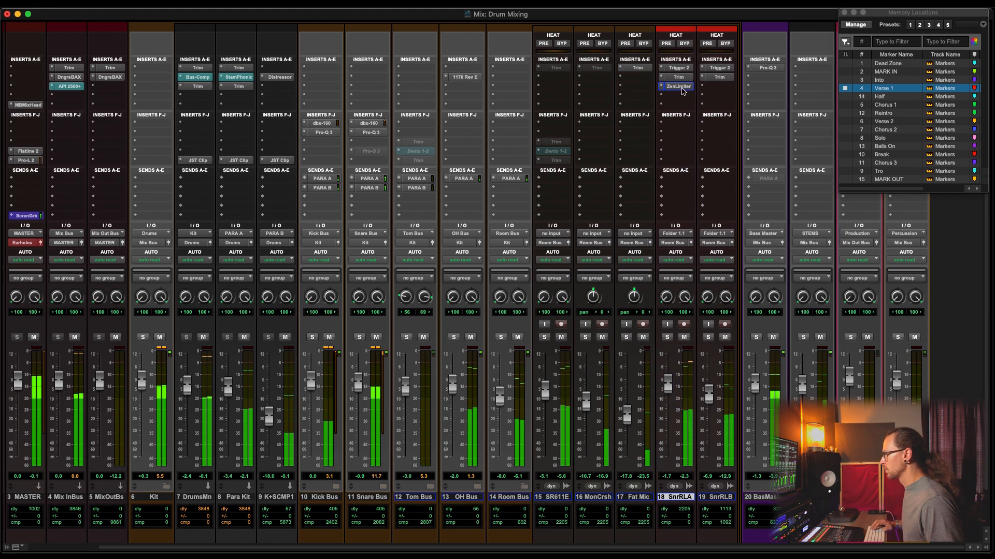
Copy the Zener Limiter to the SnrRLB track and lower that track's fader to -8.4 dB
drag(681, 89, 714, 91)
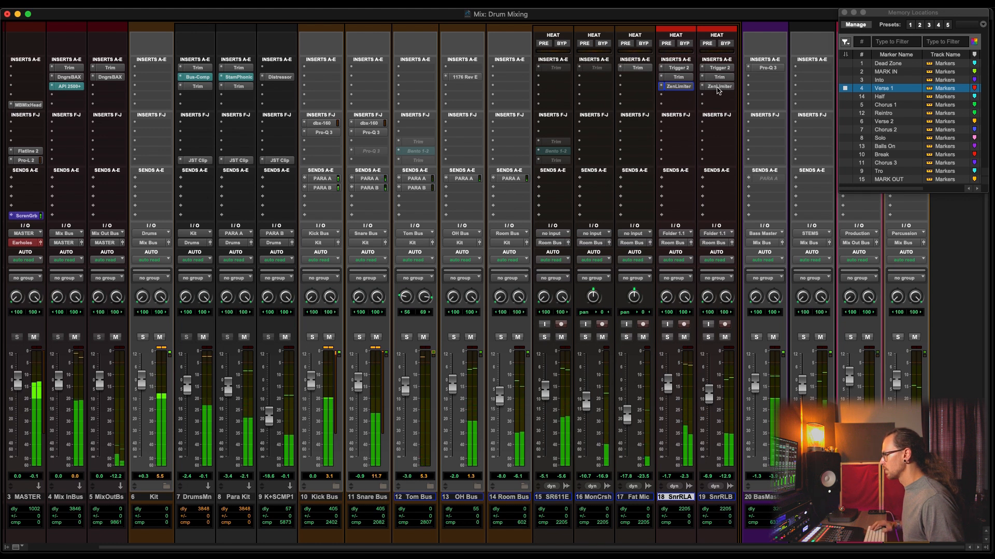
mouse_move(708, 394)
mouse_down()
mouse_move(709, 379)
mouse_move(706, 405)
mouse_up()
Solo the StereoRooms611EQ track and copy the Zener Limiter onto its third insert slot
click(544, 337)
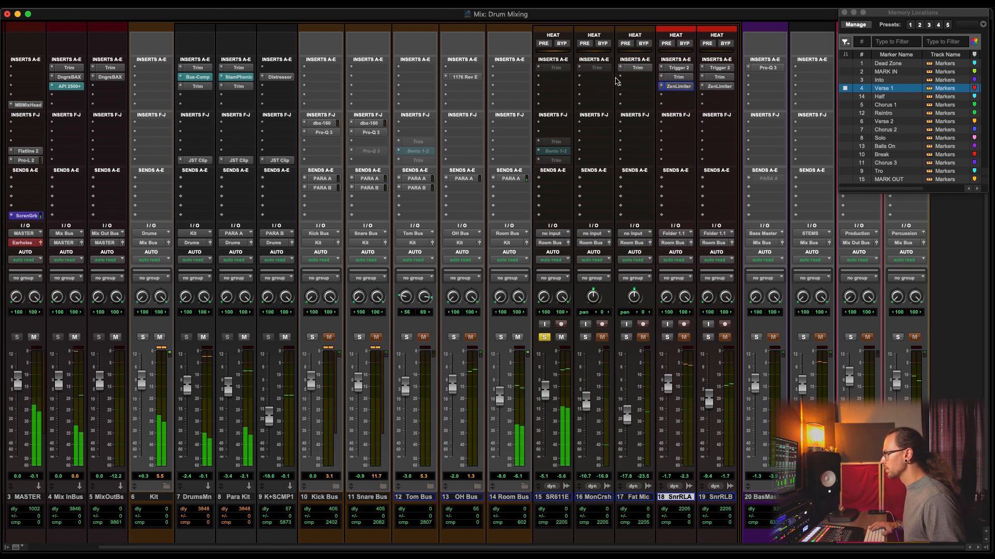
drag(554, 67, 556, 89)
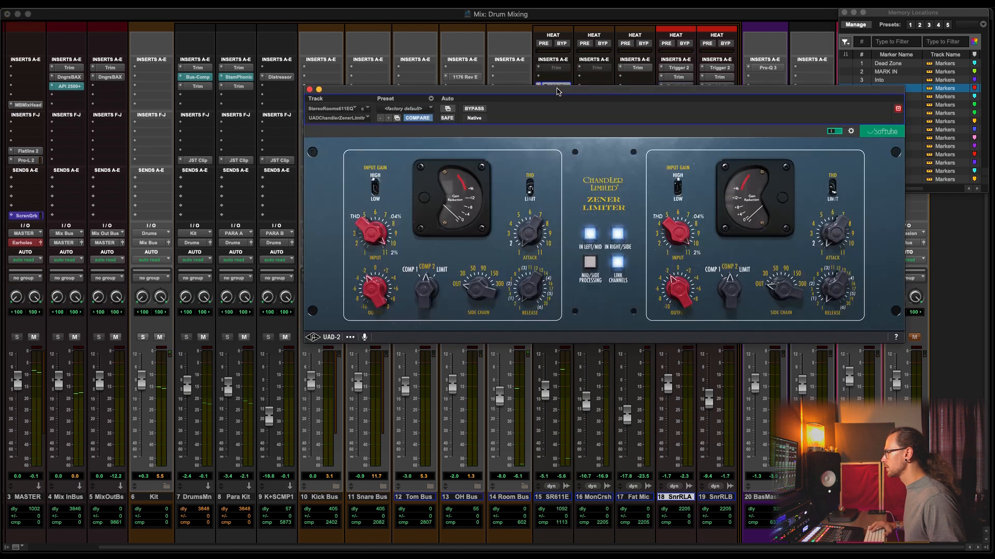
Set the input of the StereoRooms611EQ track's Zener Limiter to 5 and raise its output
drag(377, 238, 377, 221)
drag(374, 296, 375, 292)
drag(376, 228, 375, 187)
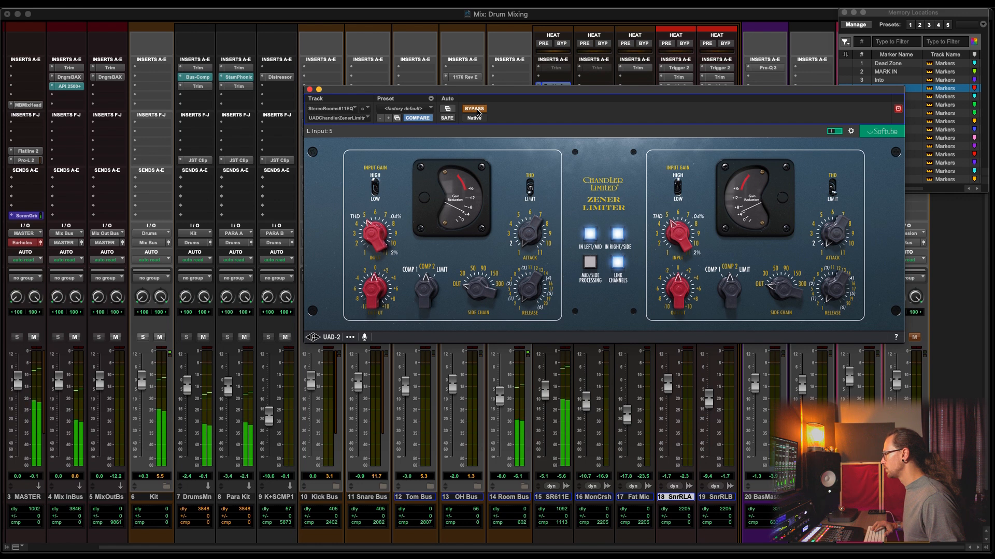
Set the output of the StereoRooms611EQ track's Zener Limiter to +8 dB and take the plug-in out of bypass
drag(374, 291, 377, 253)
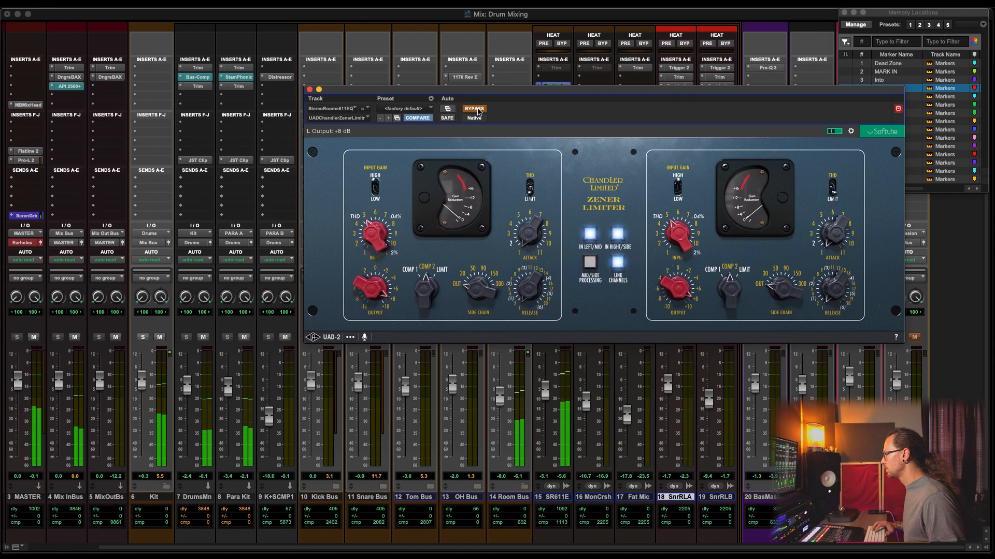
drag(367, 234, 366, 234)
click(309, 90)
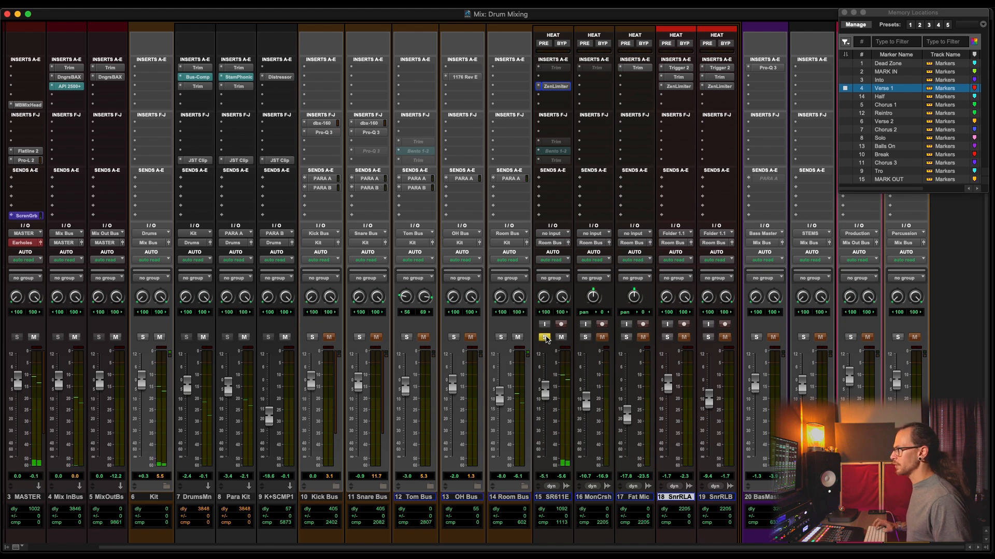
Unsolo the StereoRooms611EQ track and lower its fader to -6.5 dB
click(556, 86)
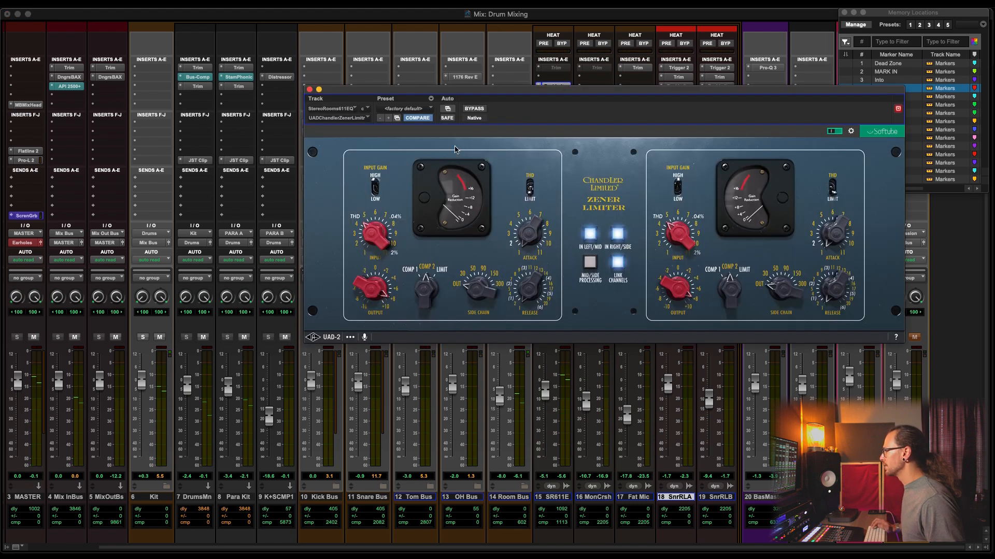
click(310, 90)
click(545, 337)
drag(545, 390, 547, 400)
Expand the kick and snare folders, select the SnrLvAc and SnrLvBc tracks, and raise their faders slightly
scroll(482, 450, left, 3)
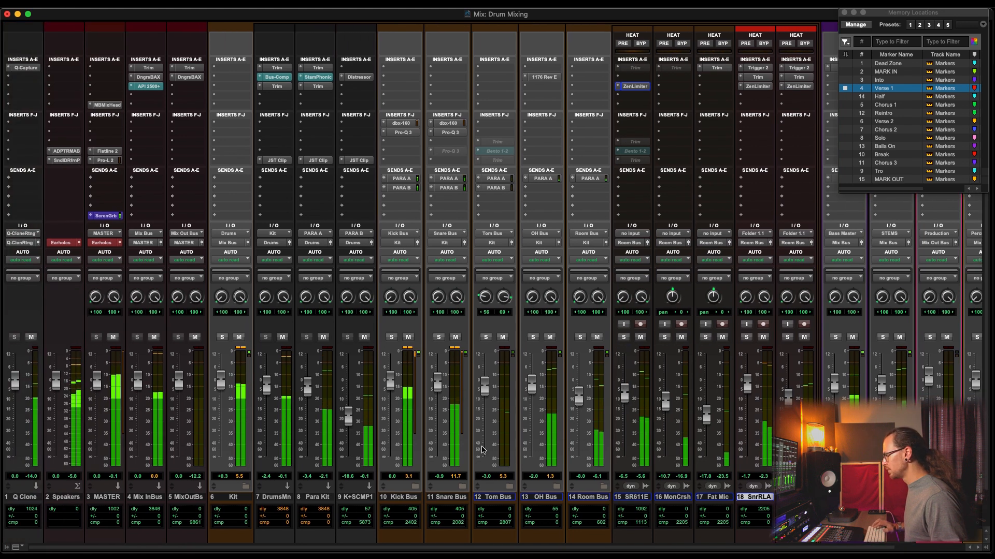
alt+click(462, 487)
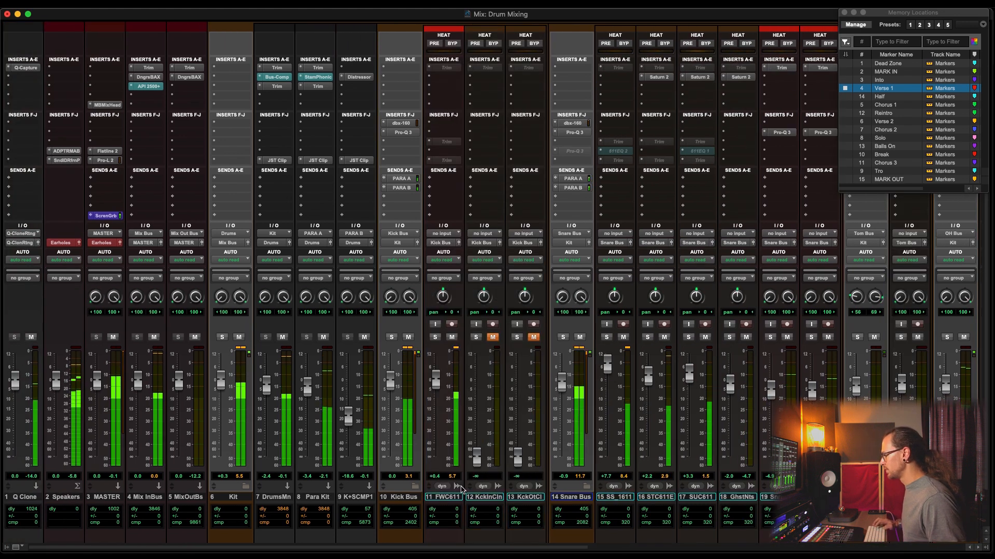
scroll(613, 441, right, 3)
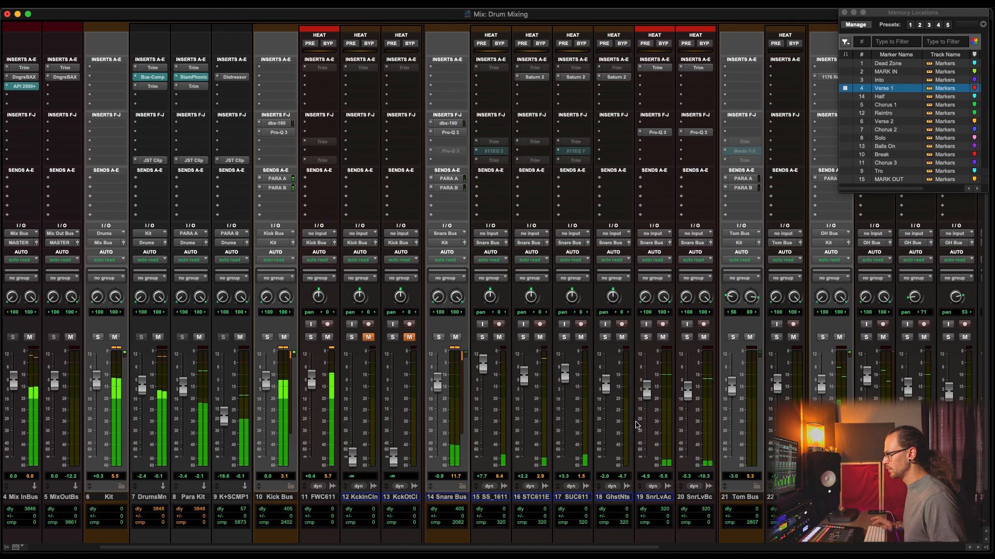
drag(653, 497, 688, 500)
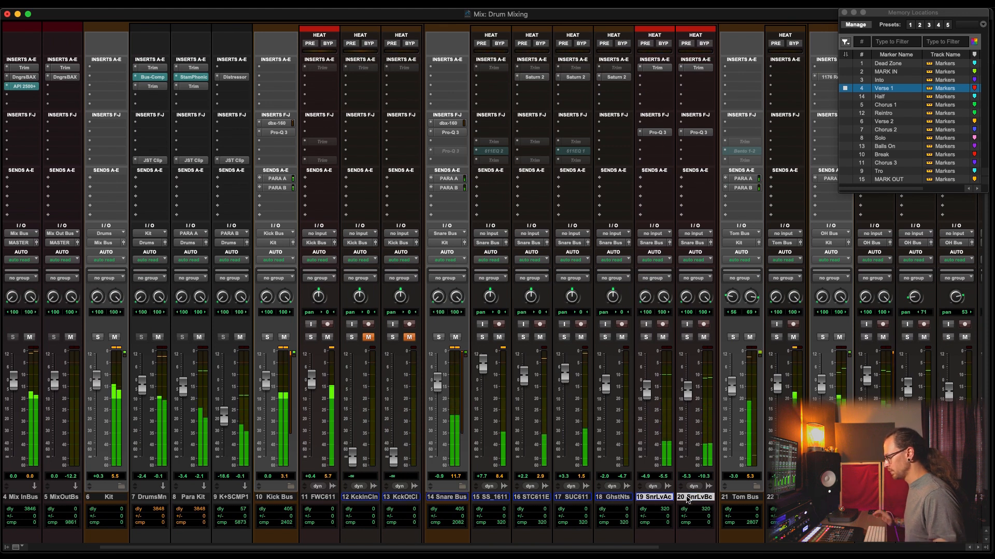
scroll(687, 499, right, 8)
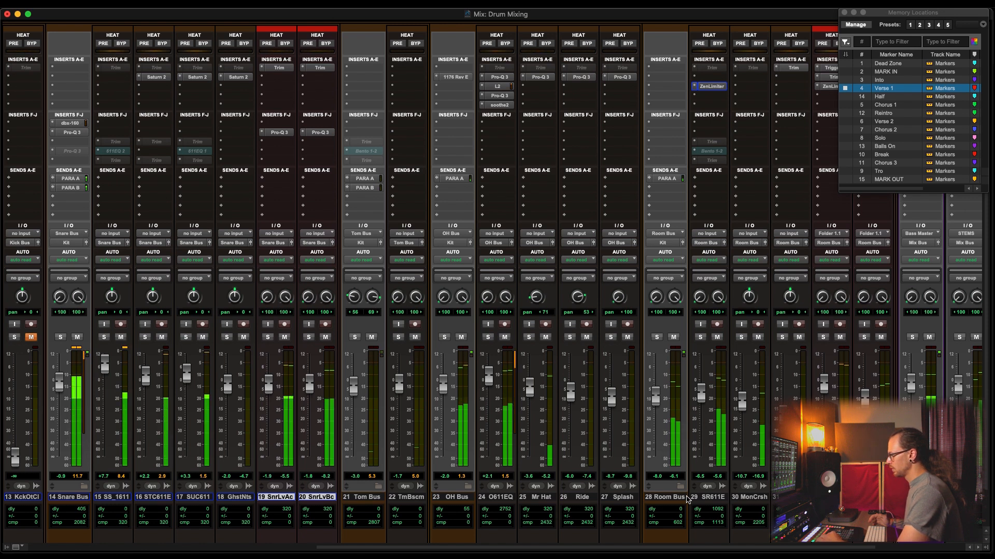
Collapse the Snare Bus and Kick Bus folders
scroll(323, 485, left, 4)
scroll(330, 489, left, 6)
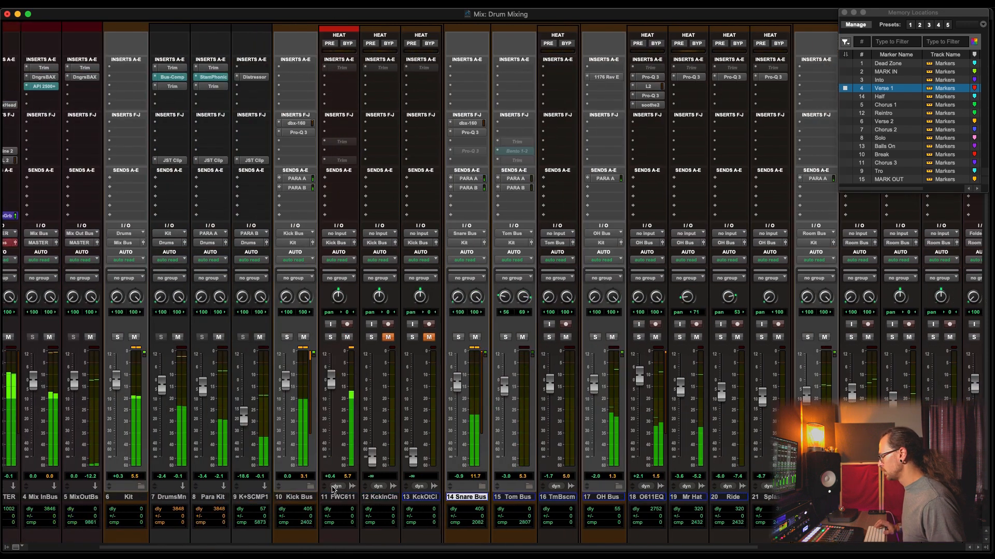
click(309, 486)
scroll(250, 439, left, 2)
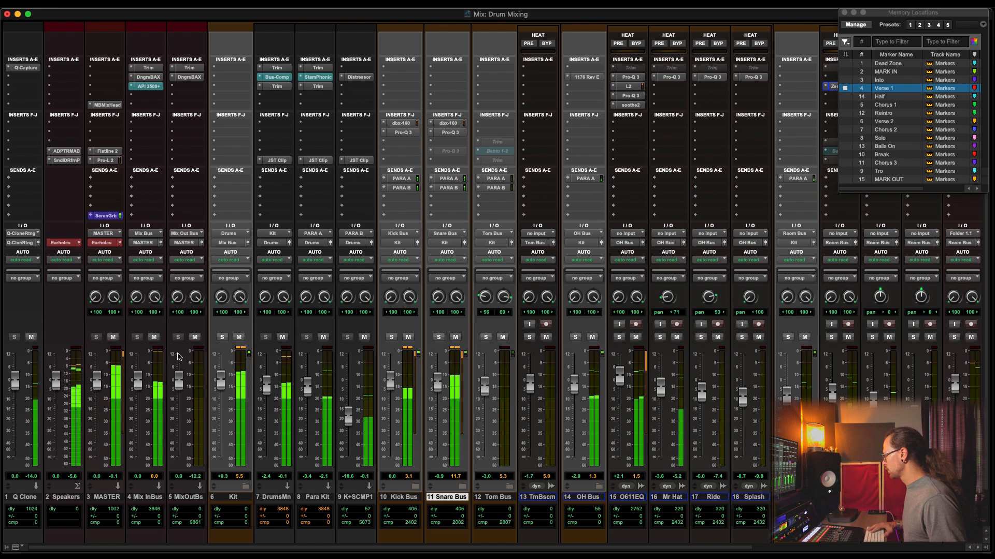
Expand the Production folder in the Edit window and play from bar 107, just before the second Sub Drop clip
scroll(267, 367, right, 7)
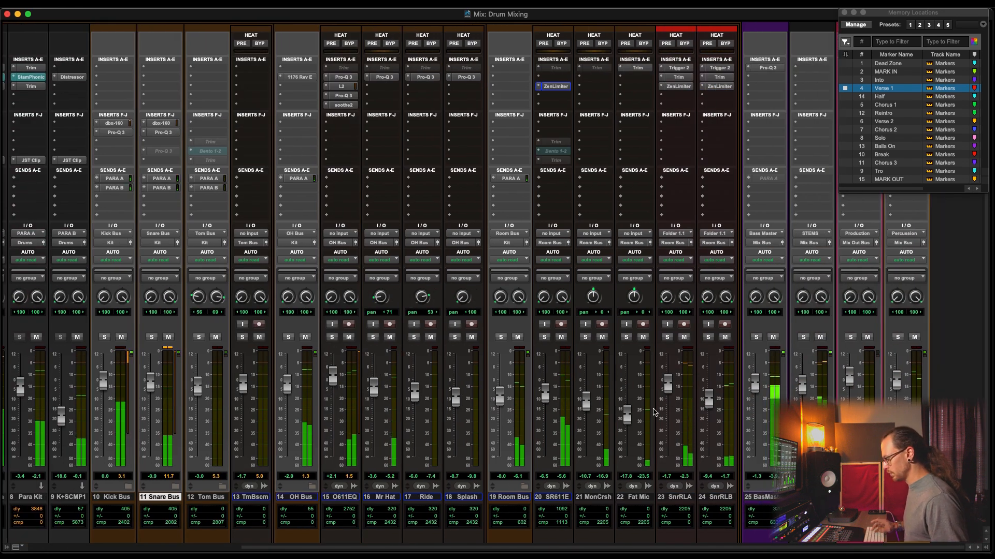
key(super+equal)
scroll(639, 396, down, 5)
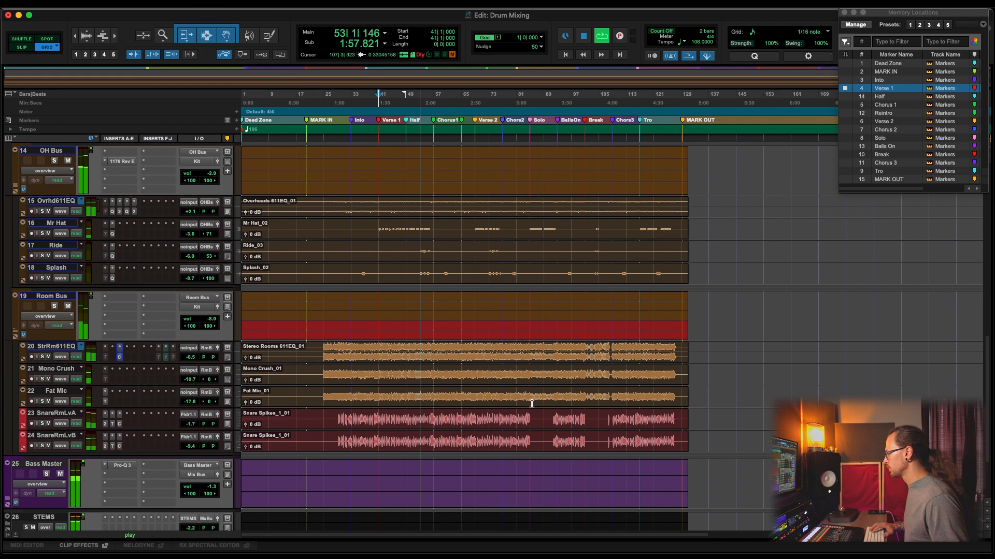
scroll(531, 404, down, 4)
click(14, 447)
scroll(14, 448, down, 6)
key(space)
key(space)
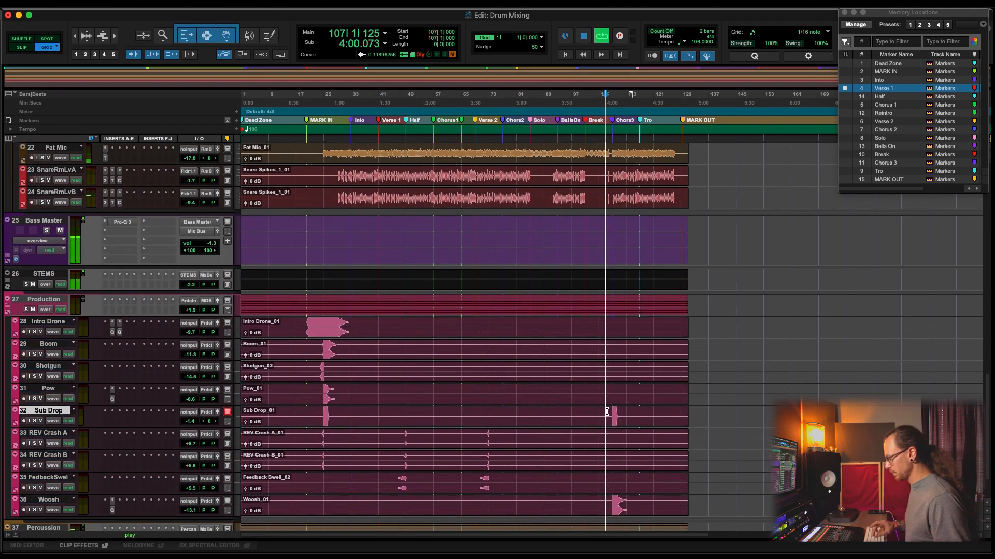
key(t)
key(t)
key(t)
Lower the Production folder's fader to +0.2 dB in the Mix window
key(super+equal)
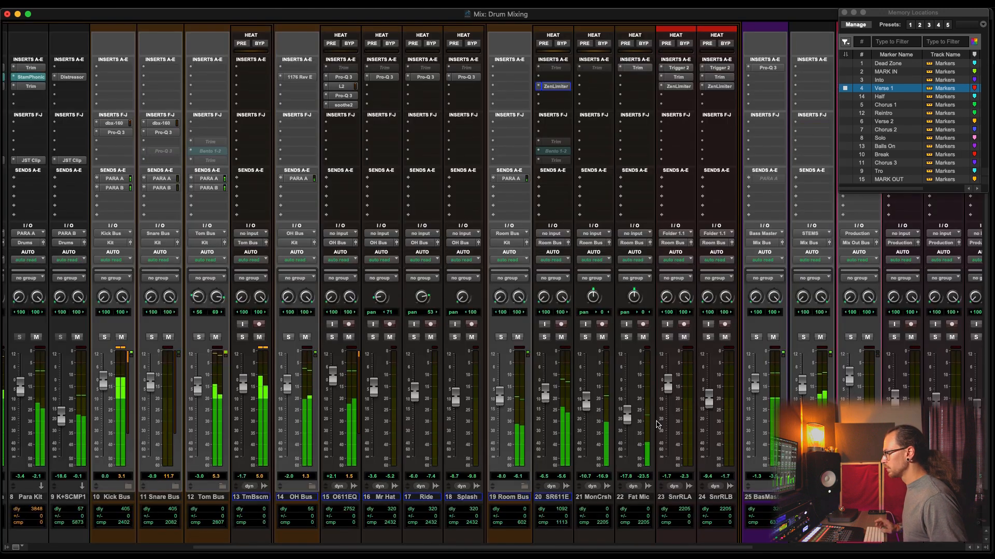
scroll(608, 413, right, 4)
scroll(559, 387, right, 4)
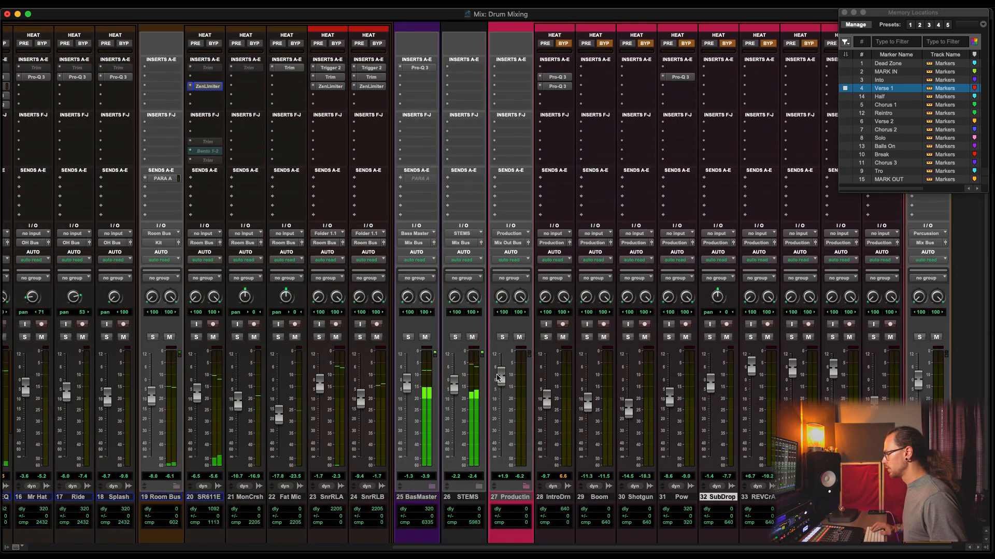
drag(501, 378, 500, 382)
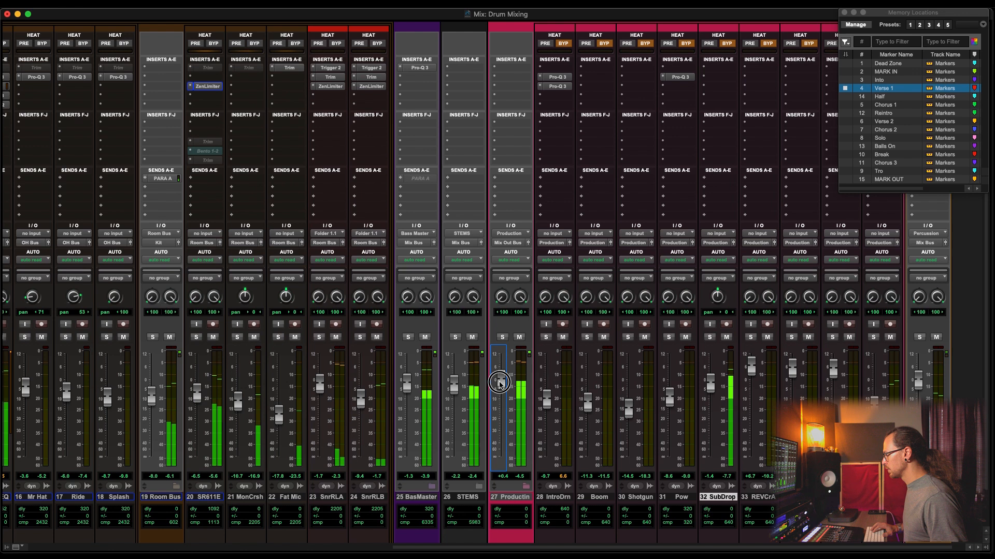
Restart playback and open the Mix Out Bus output window for metering
scroll(237, 417, left, 6)
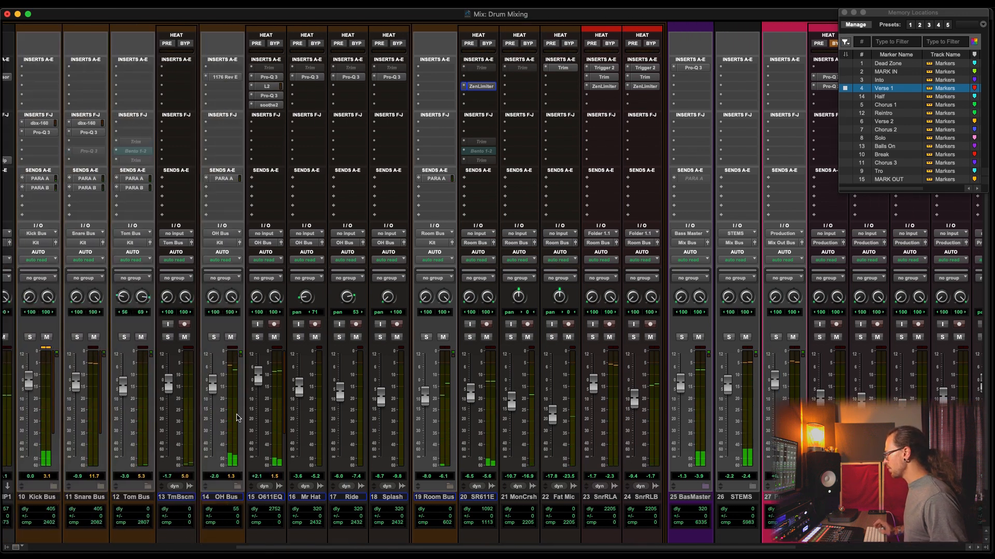
scroll(237, 418, left, 3)
scroll(261, 456, left, 2)
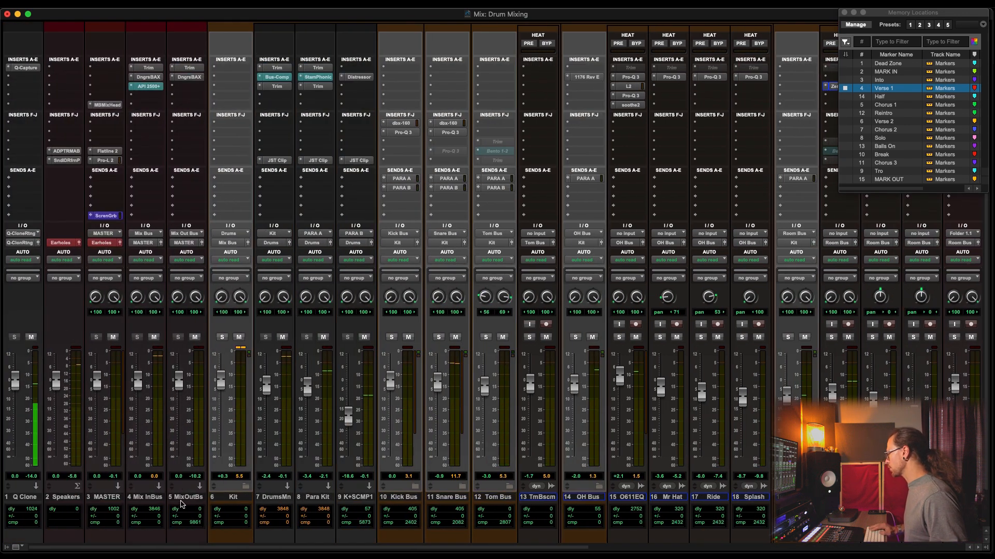
scroll(230, 504, right, 3)
scroll(230, 504, left, 3)
key(space)
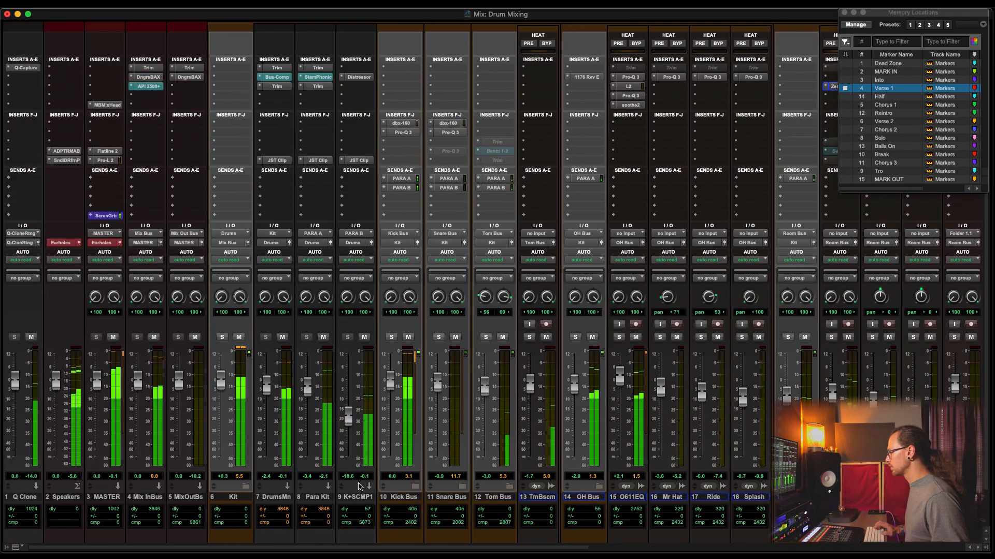
click(199, 242)
Raise the Sub Drop track's fader slightly
scroll(522, 354, right, 6)
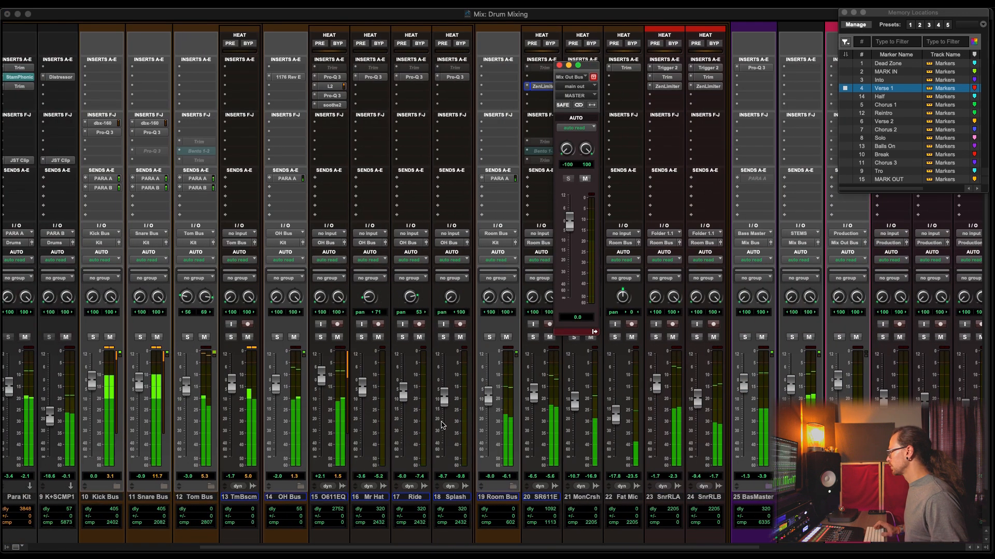
scroll(522, 354, right, 2)
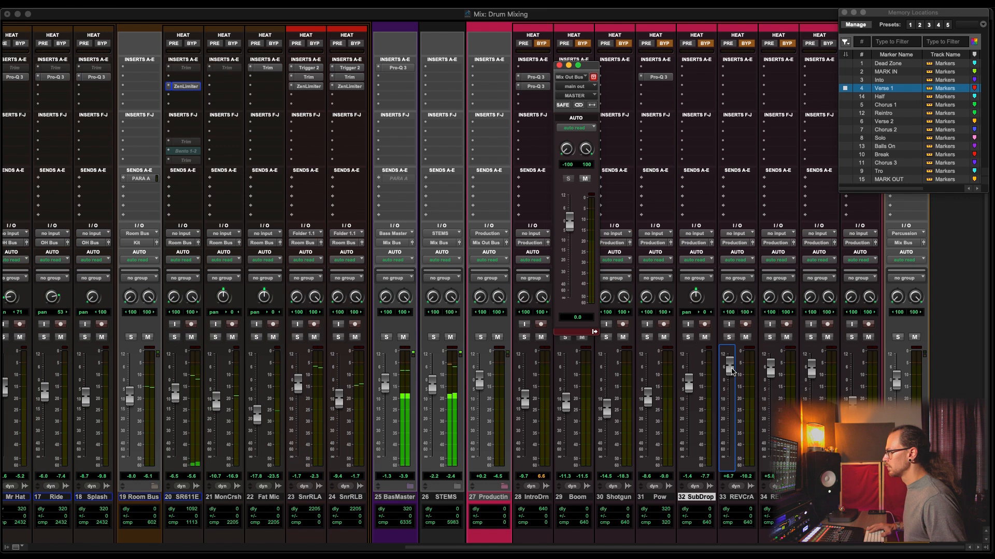
click(697, 383)
click(690, 384)
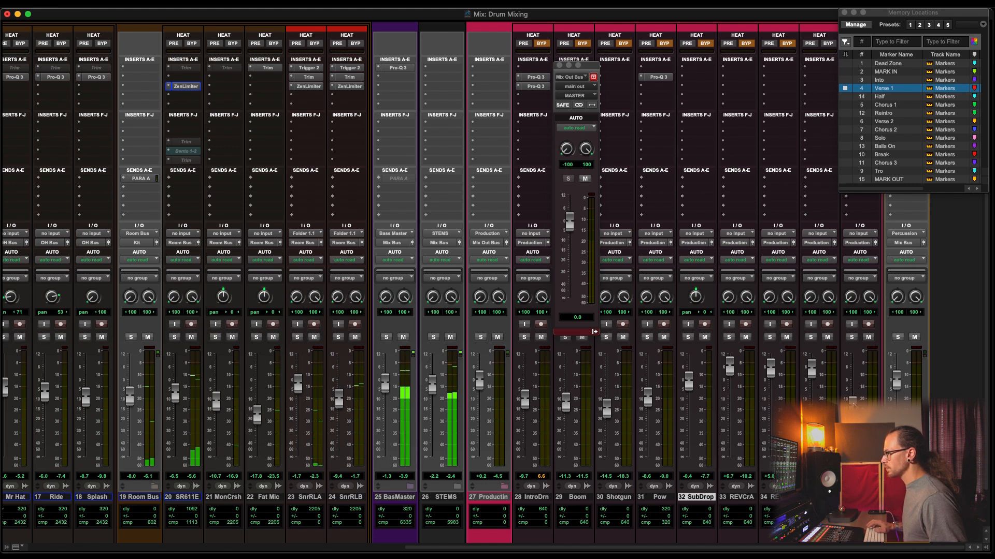
Try a louder level on the Woosh track, bring its fader back down, and close the Mix Out Bus output window
drag(852, 399, 854, 367)
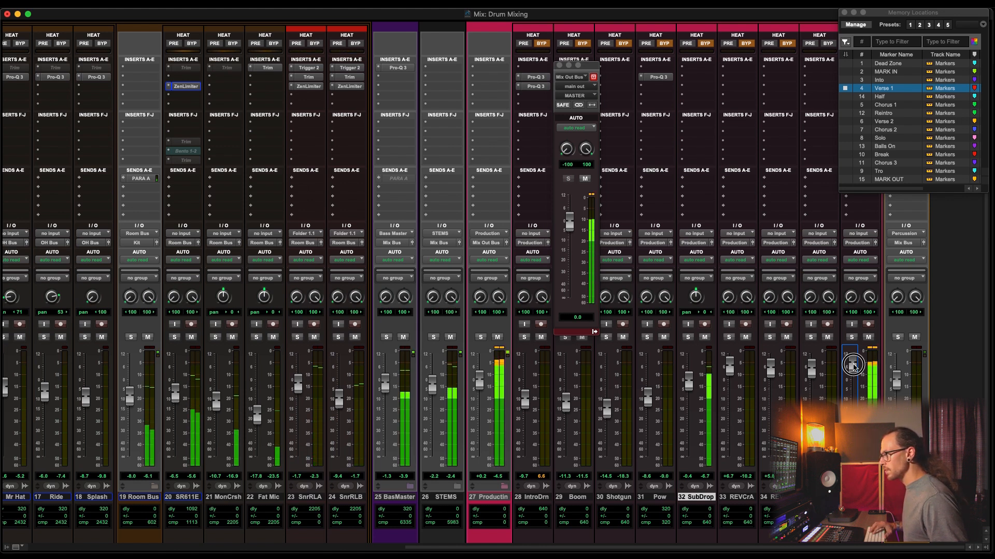
drag(856, 376, 855, 389)
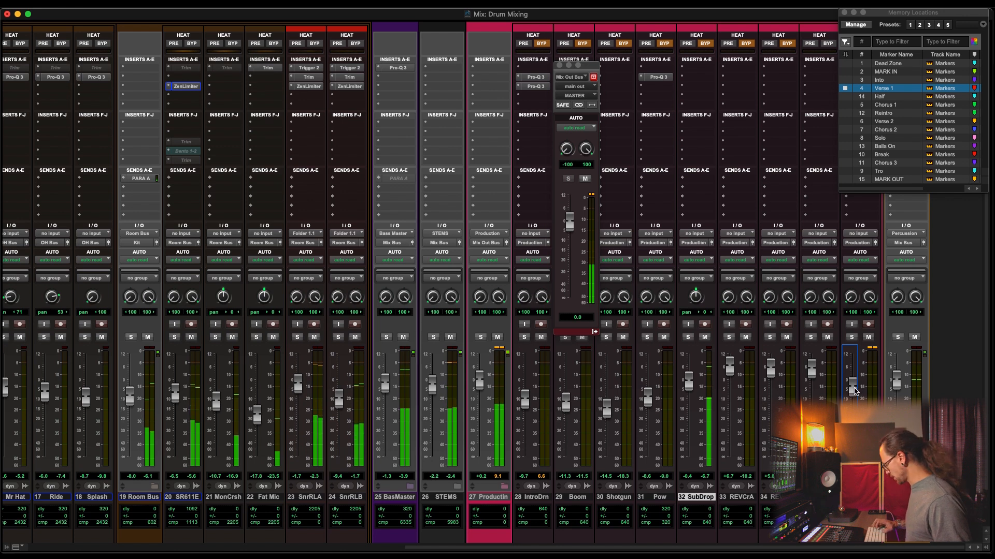
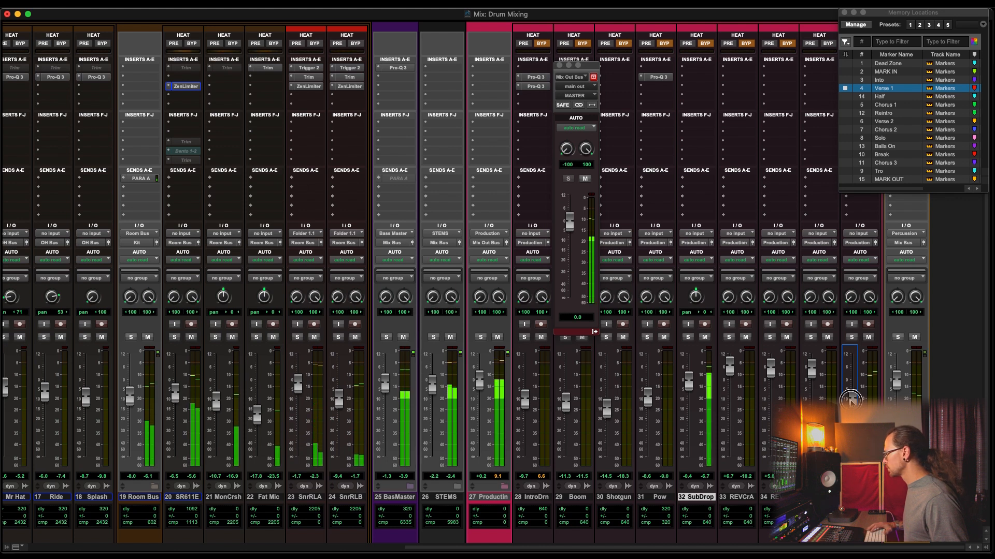
click(558, 66)
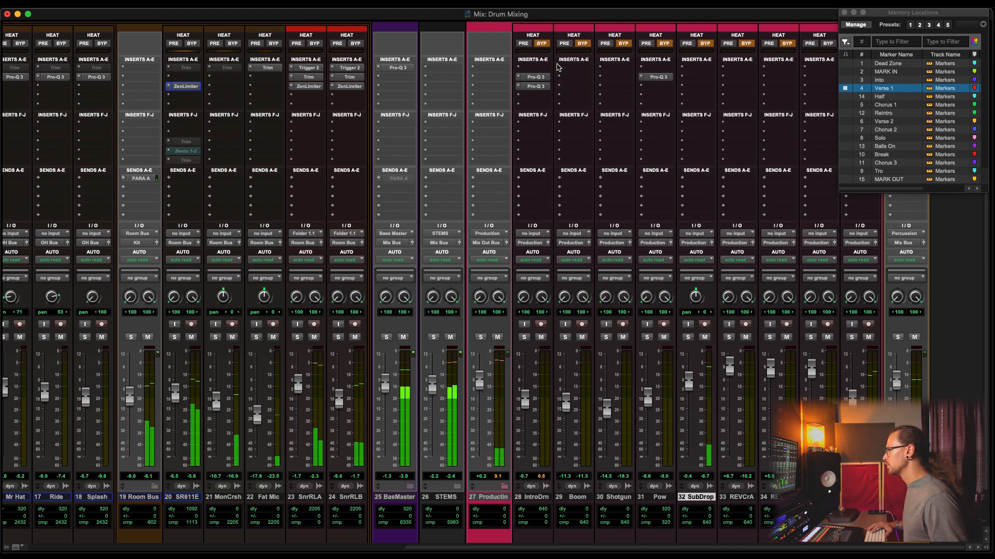
Collapse all the drum bus folders, including the Tom, OH and Room buses, so only the bus tracks show
scroll(570, 207, left, 15)
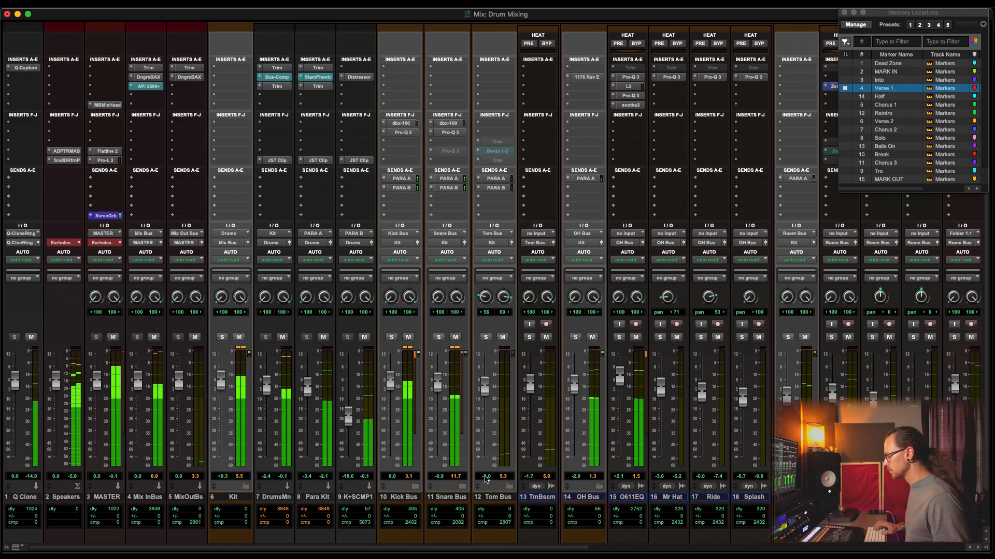
alt+click(462, 486)
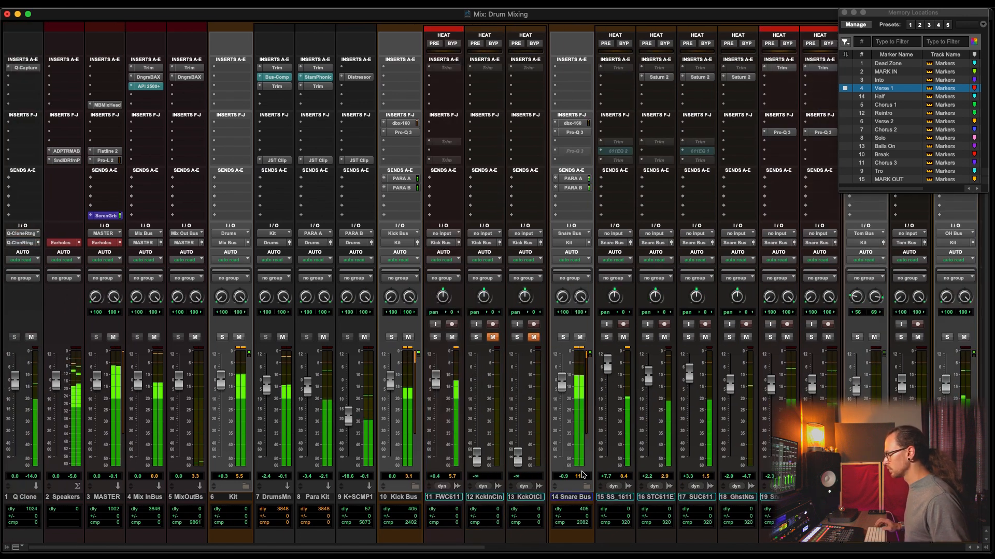
alt+click(586, 486)
scroll(583, 490, right, 3)
click(465, 492)
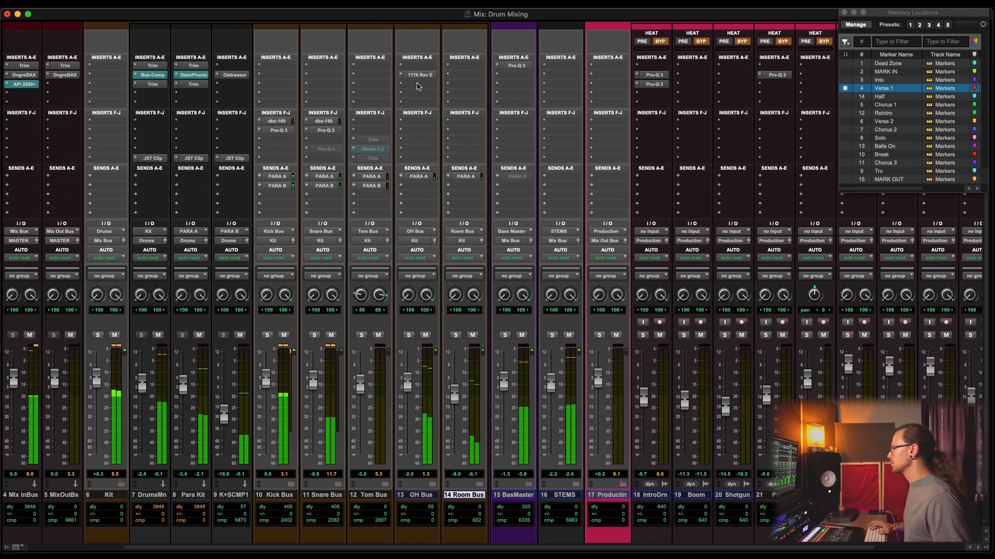
Stop playback, insert a Pro-Q 3 on the OH Bus and move it to the first slot of inserts F-J
key(space)
click(418, 85)
click(445, 68)
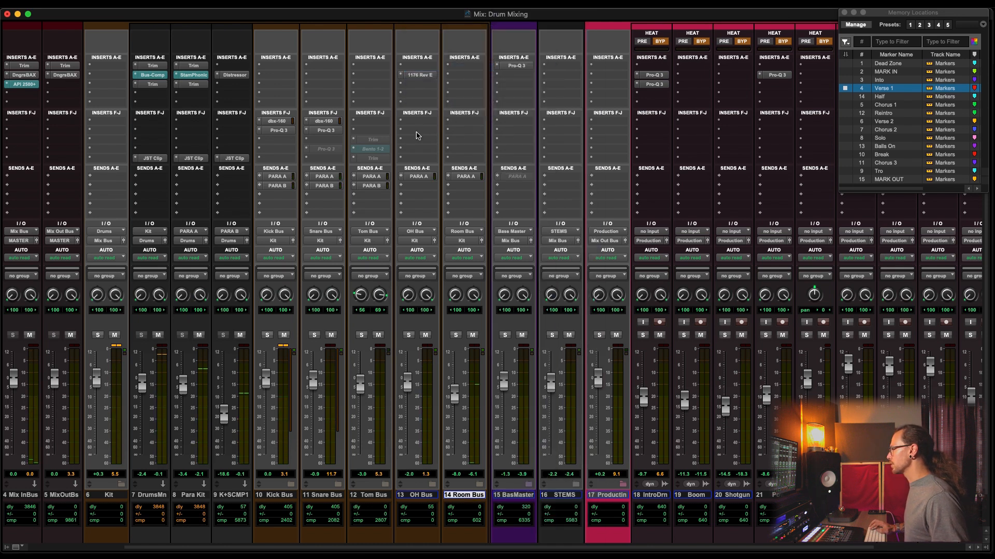
drag(433, 95, 608, 88)
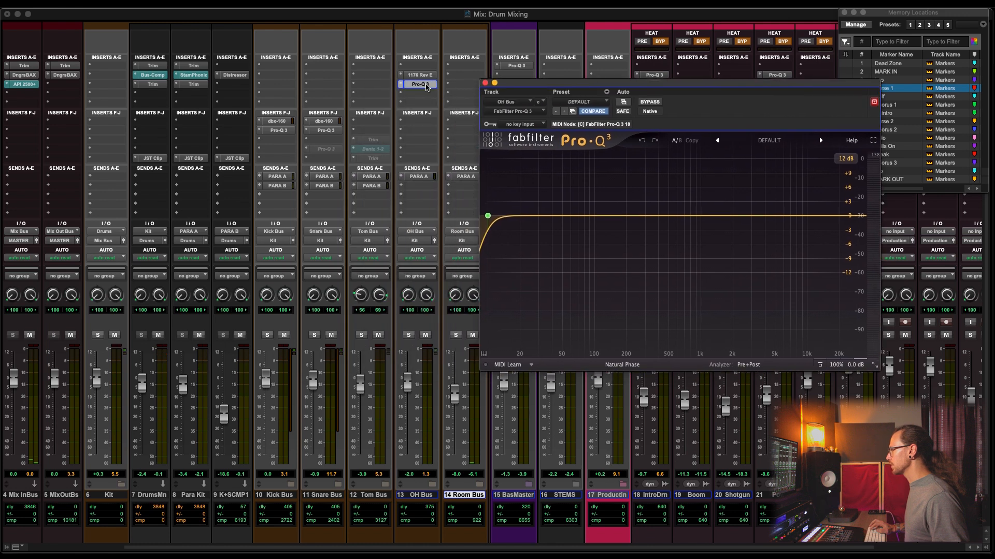
drag(426, 87, 419, 123)
Play the song and cut about 4.7 dB near 438 Hz with a bell band in the OH Bus Pro-Q 3
key(space)
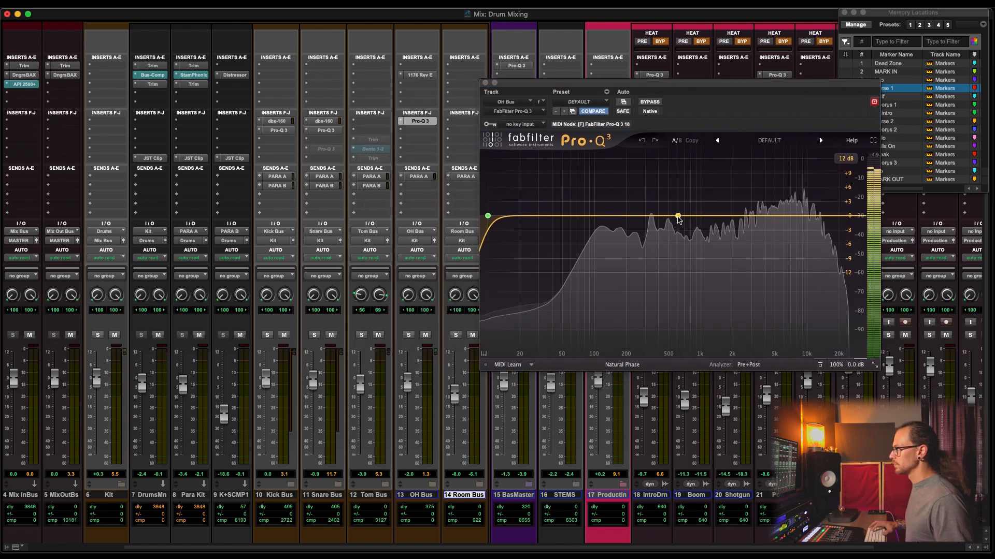
click(707, 214)
drag(704, 221, 705, 219)
drag(846, 82, 761, 59)
drag(622, 195, 578, 213)
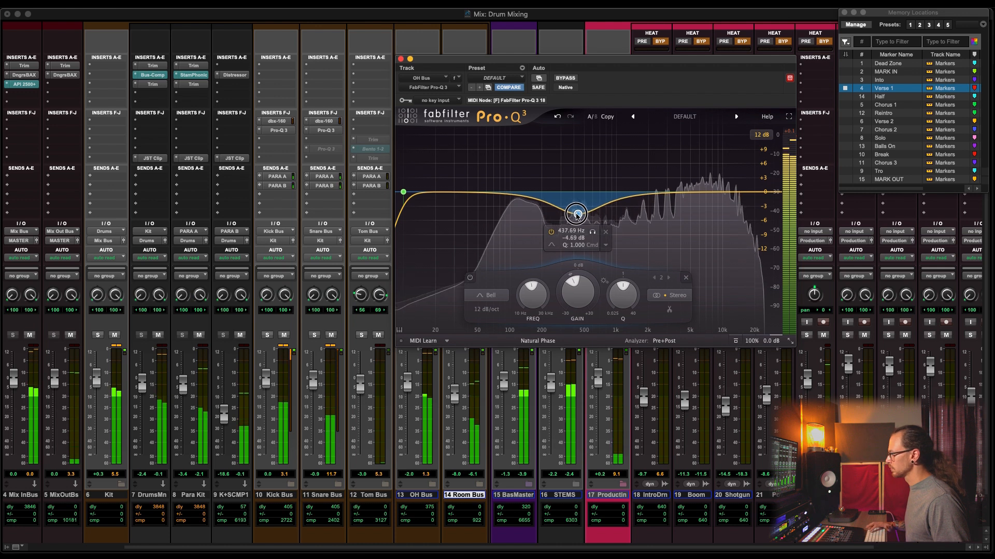
Add a second bell band near 202 Hz, raise the low-cut frequency to about 100 Hz, and close the EQ
drag(544, 207, 542, 187)
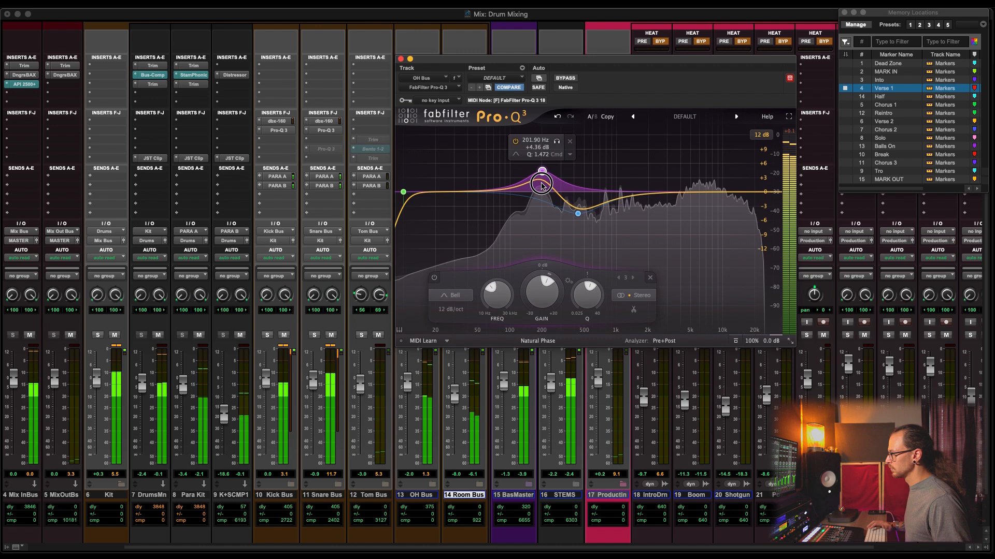
drag(402, 191, 512, 203)
click(401, 58)
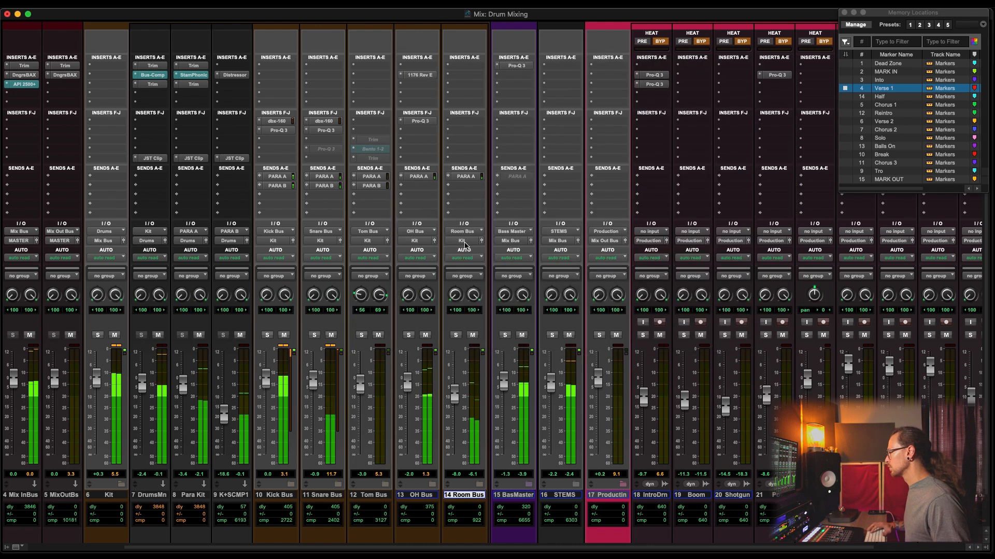
Audition the Kit bus in solo during playback, then return to the full mix
scroll(485, 453, down, 2)
scroll(485, 453, left, 2)
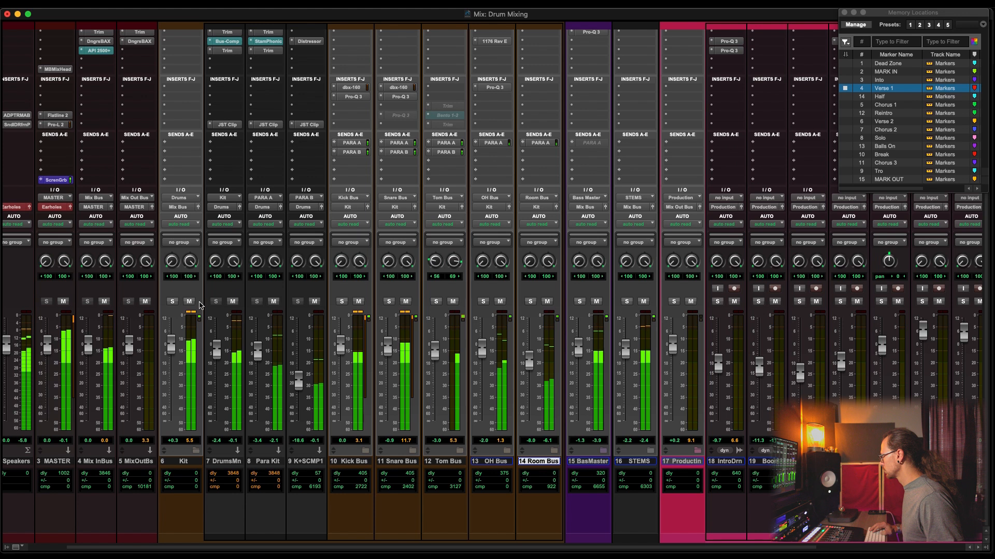
click(172, 302)
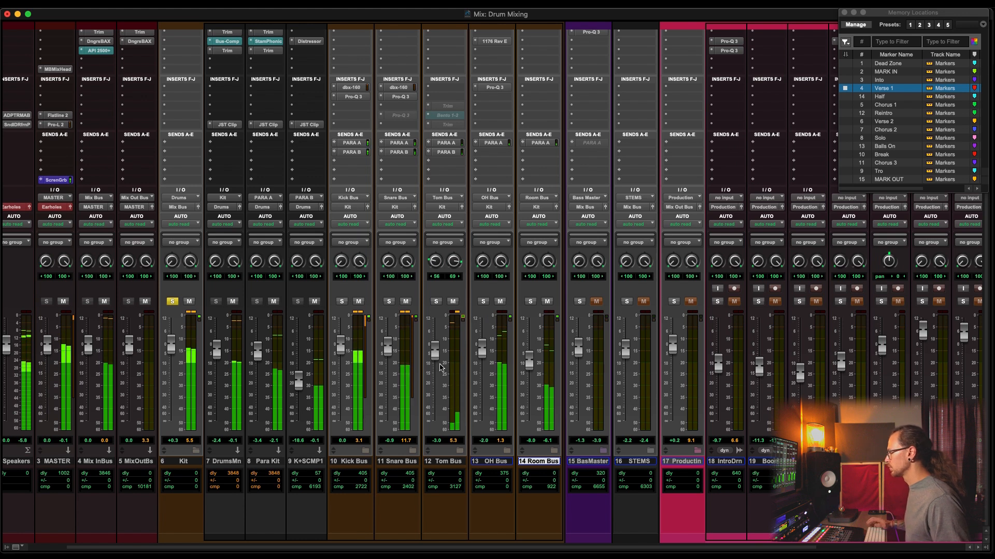
click(172, 302)
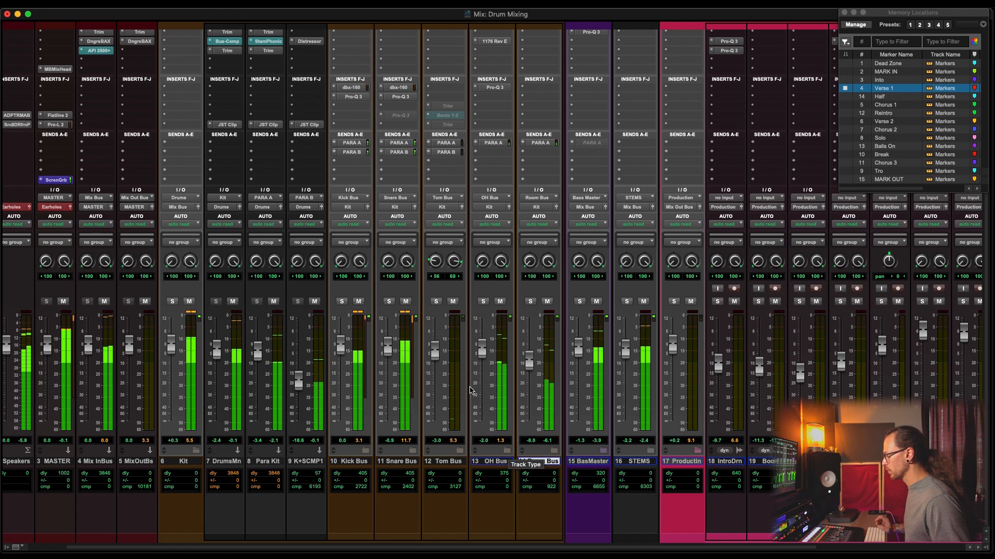
Find the Bucket Chain track in the Percussion folder, audition it in solo, and lower its fader slightly in the full mix
scroll(563, 391, right, 4)
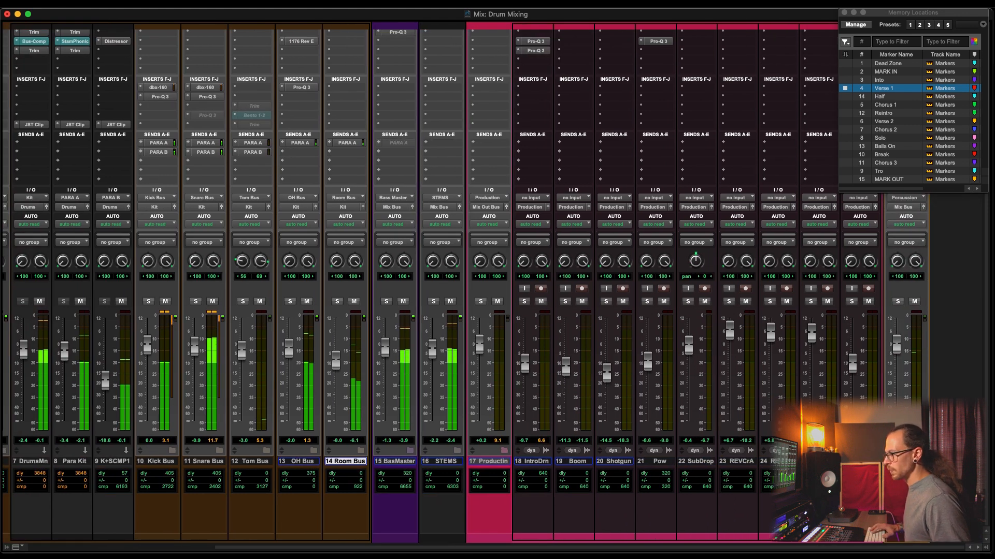
scroll(466, 362, right, 7)
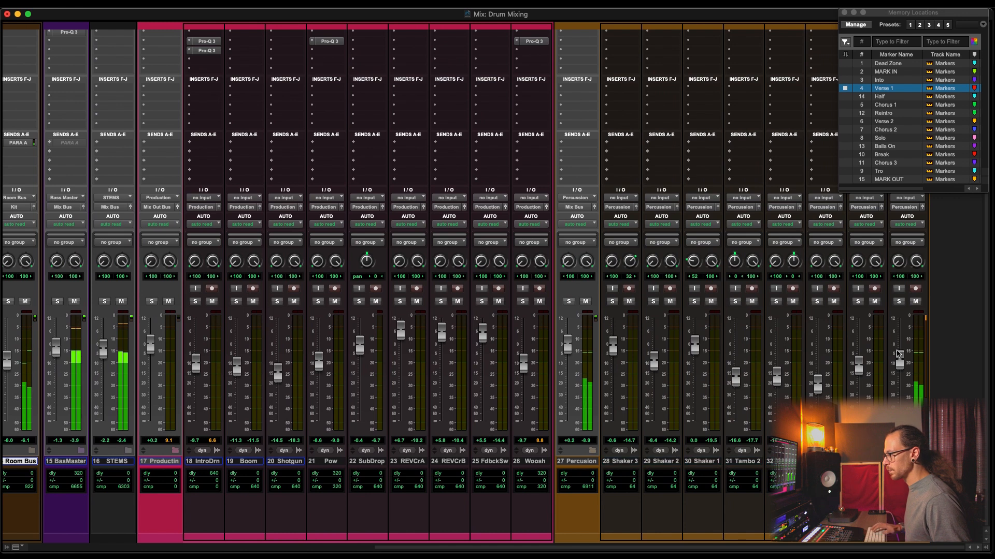
key(super+equal)
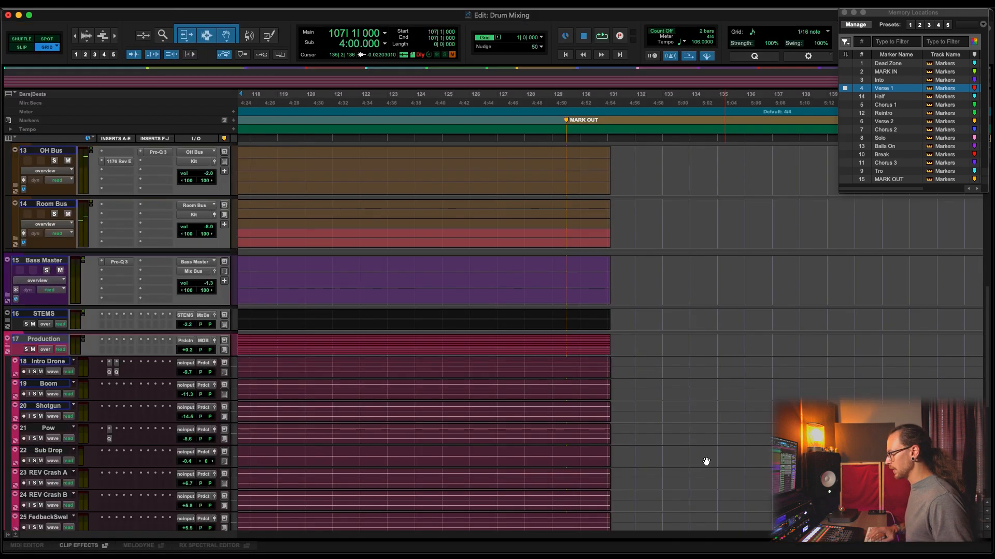
scroll(544, 417, down, 15)
scroll(463, 428, left, 5)
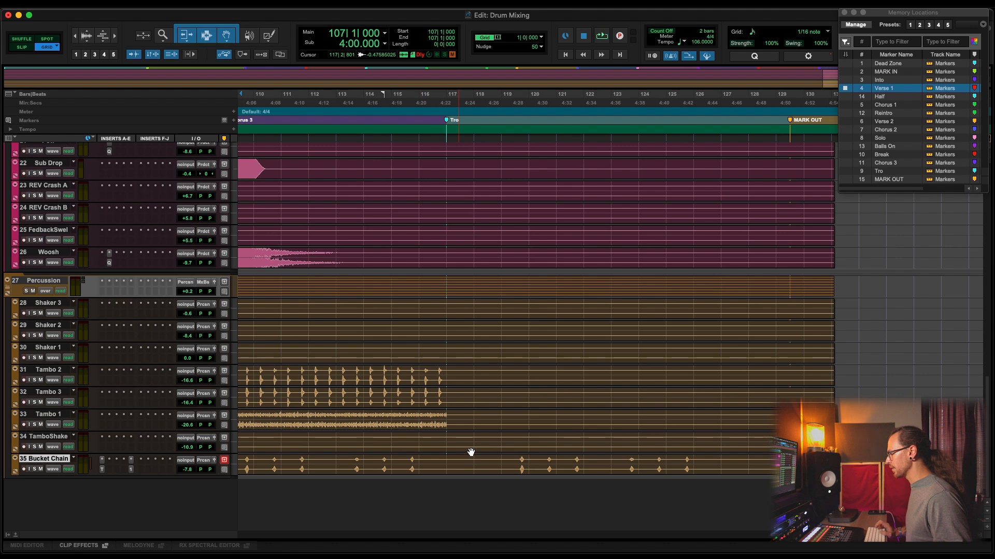
key(super+equal)
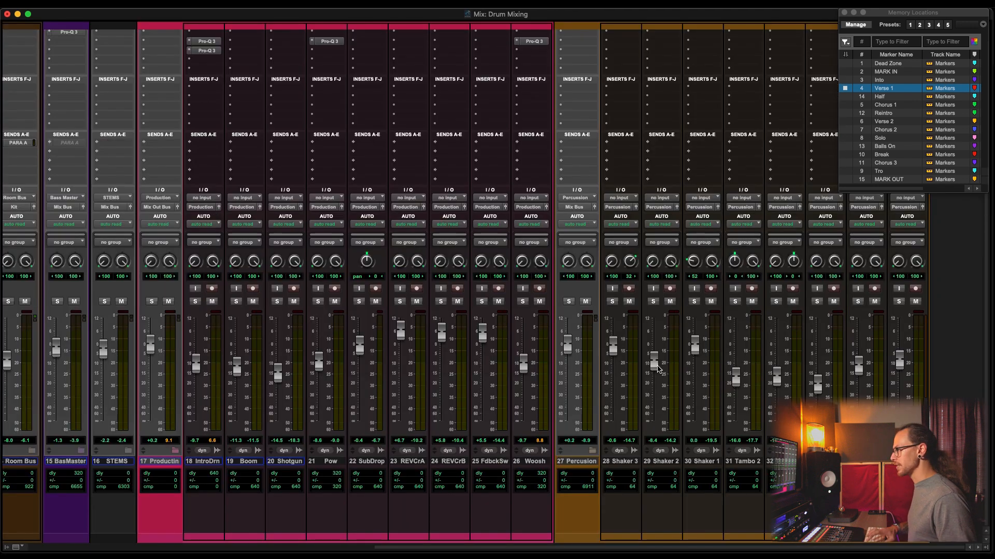
click(899, 302)
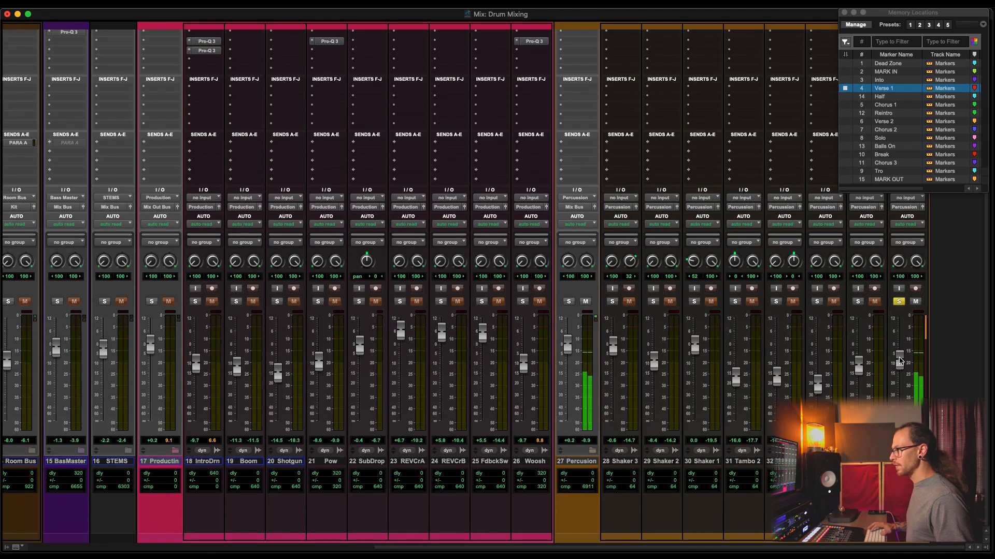
click(898, 302)
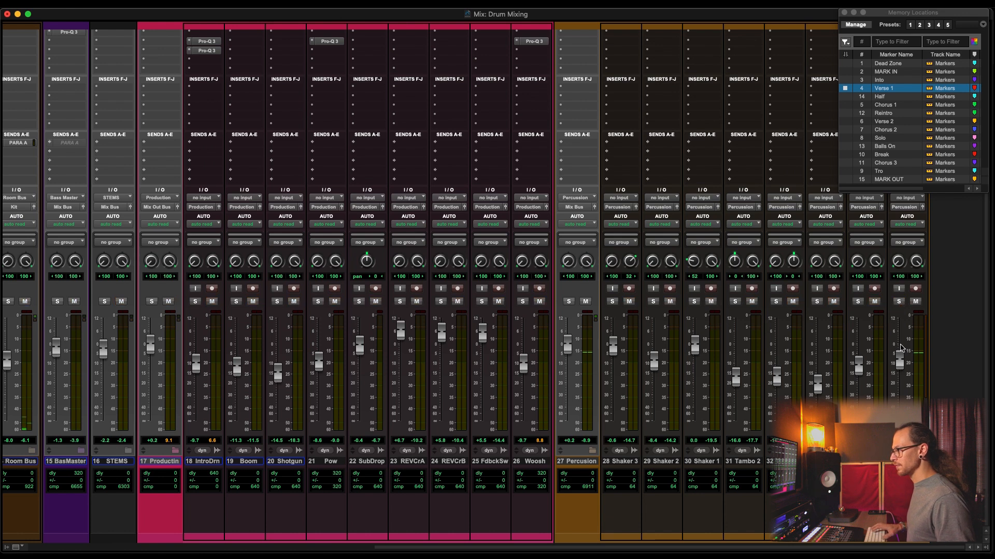
drag(899, 360, 900, 369)
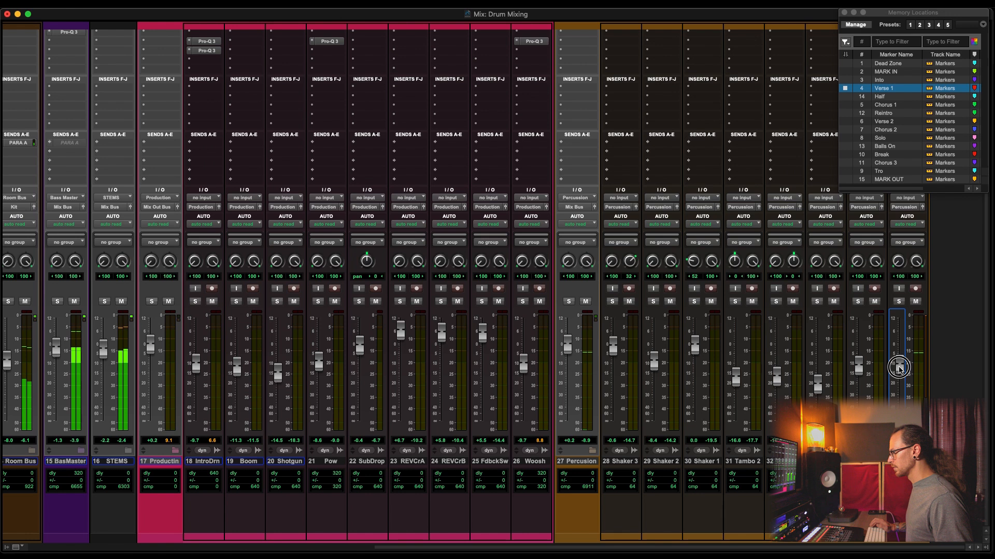
Collapse the Production and Percussion folders so only their bus tracks show in the mixer
scroll(306, 452, left, 10)
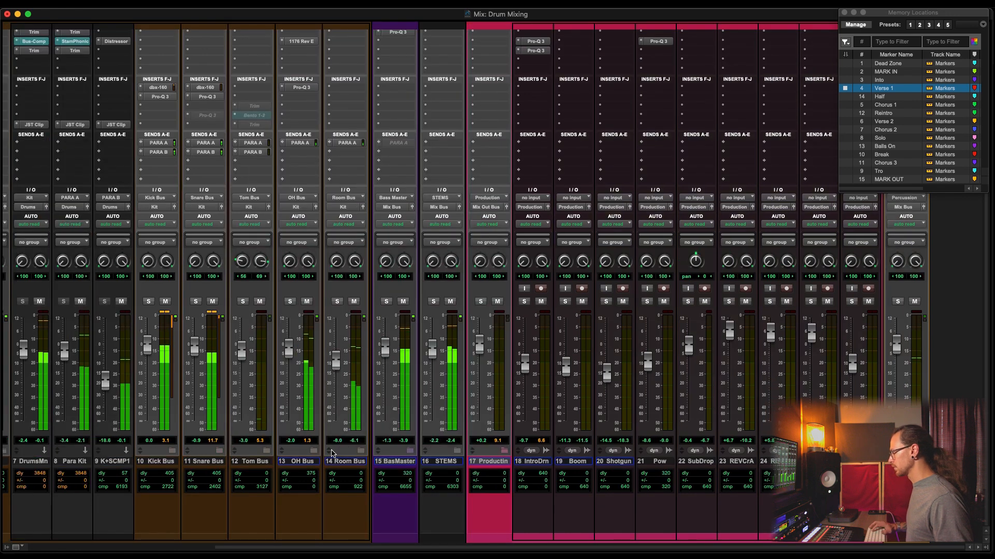
scroll(506, 451, left, 8)
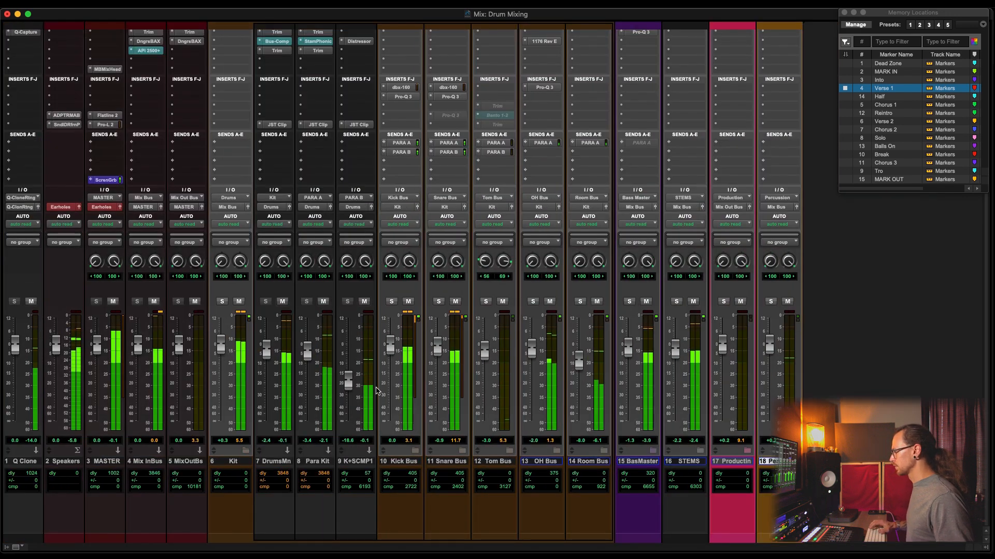
scroll(235, 132, up, 3)
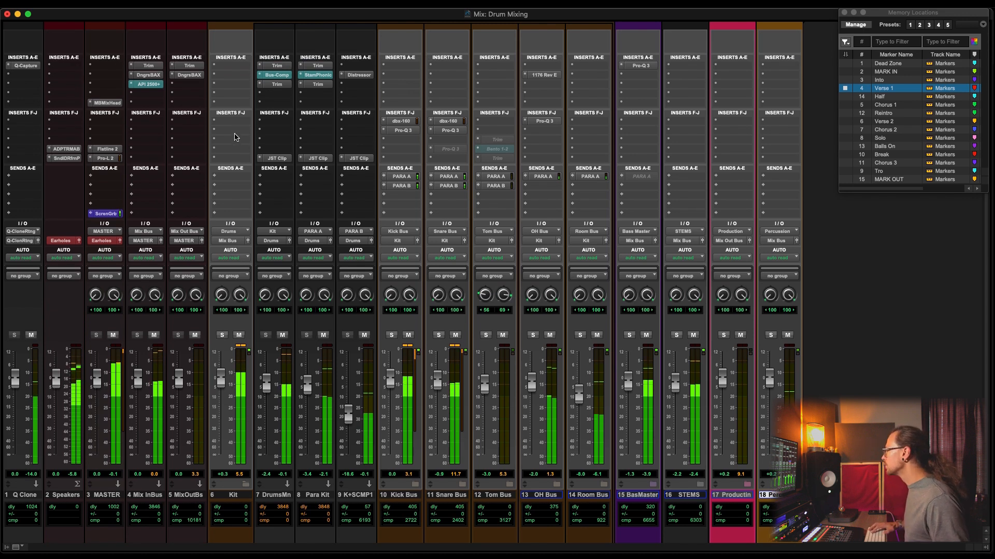
Insert UADx Manley Massive Passive EQ (stereo) in the Kit bus's second F-J slot and set its 560–27K band to boost during playback
click(235, 136)
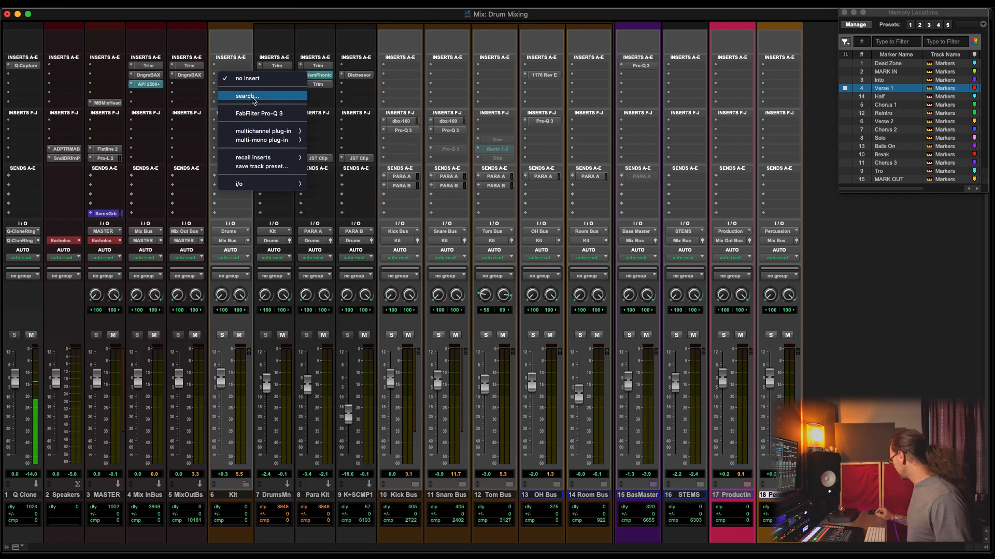
click(252, 98)
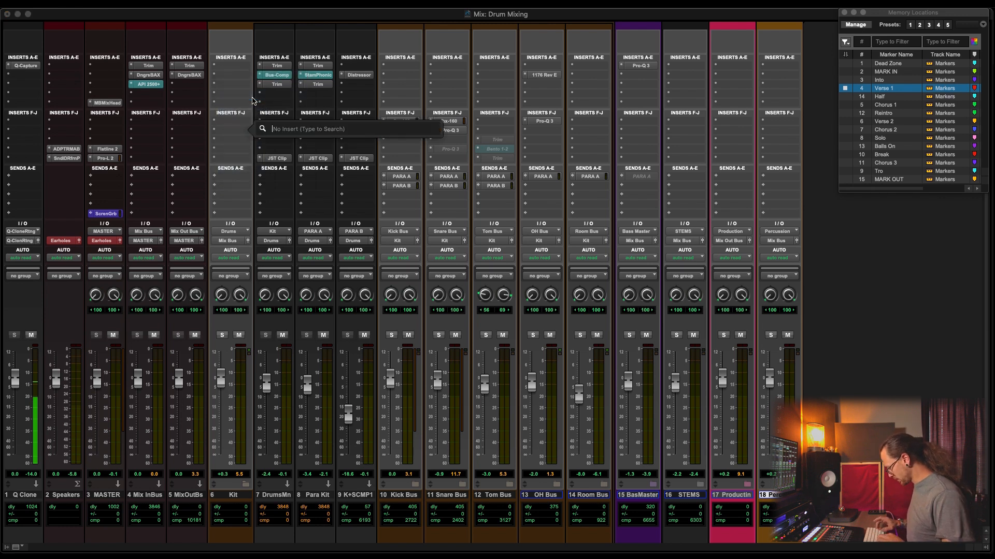
text(mass)
key(Down)
key(Down)
key(Down)
key(Down)
key(Down)
key(Down)
key(Down)
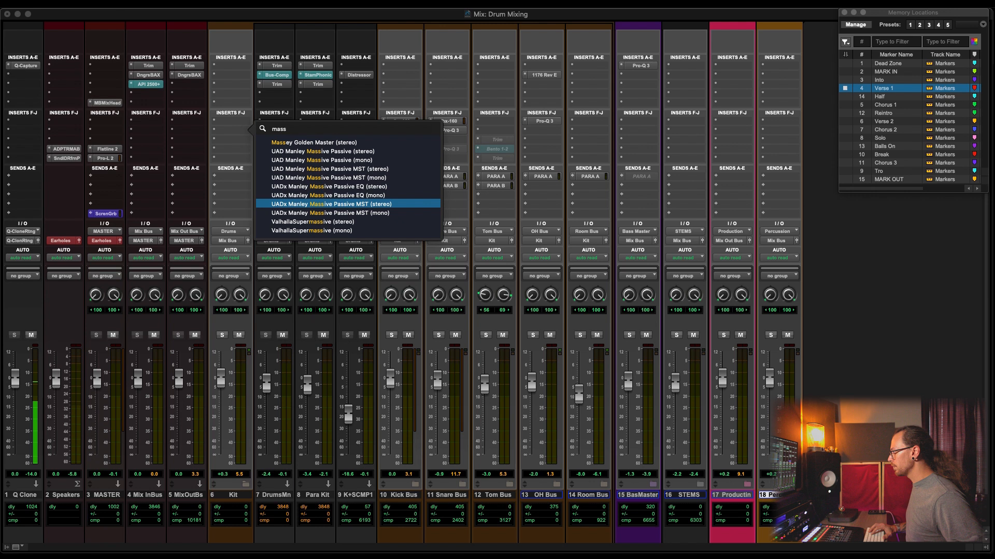
key(Up)
key(Up)
key(Return)
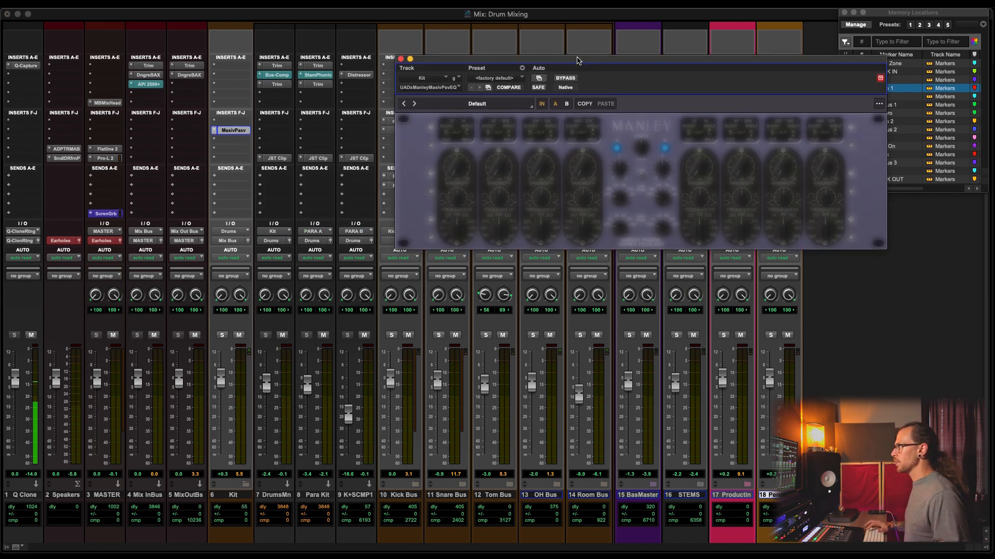
drag(577, 61, 550, 91)
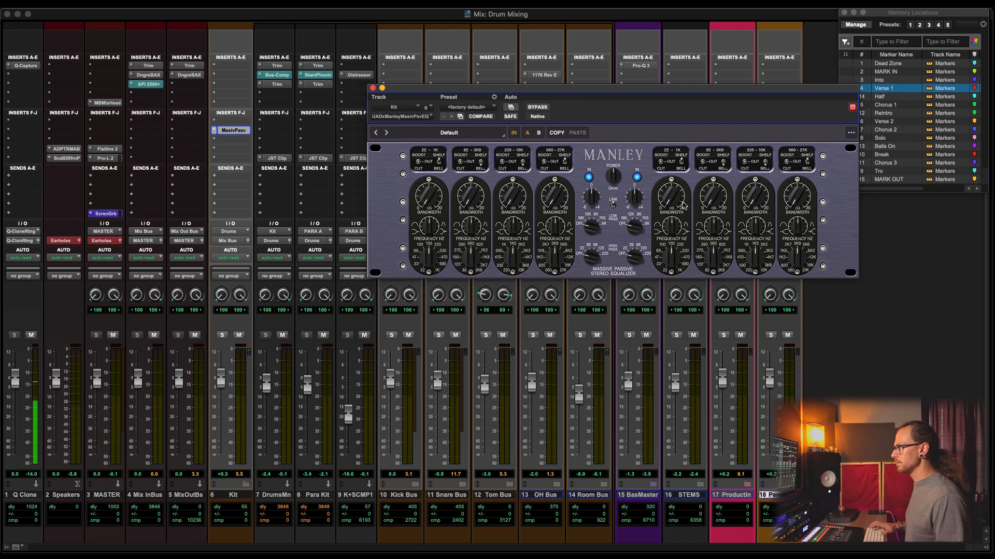
key(space)
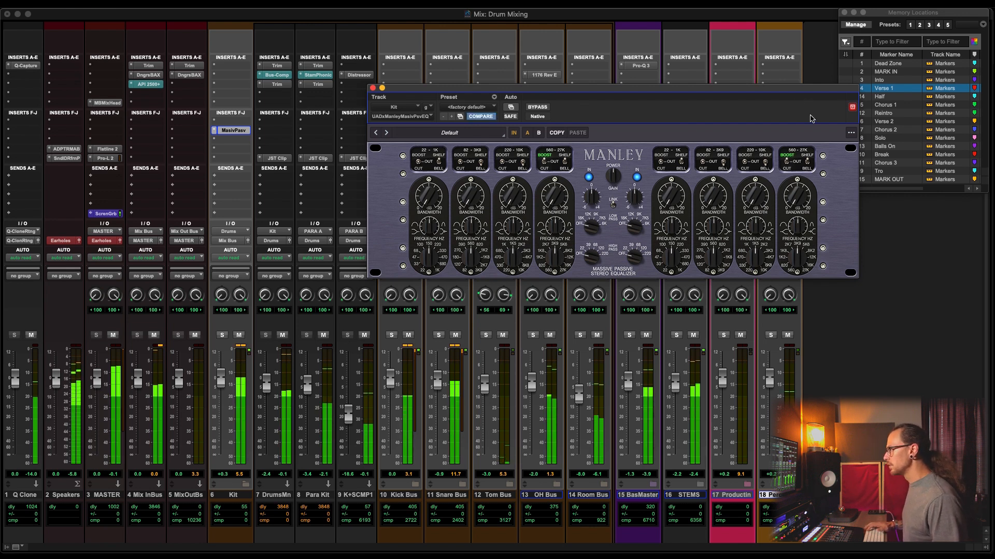
Open the OH Bus folder, lower the Mr Hat fader slightly, and collapse the folder again
drag(407, 91, 616, 52)
click(556, 484)
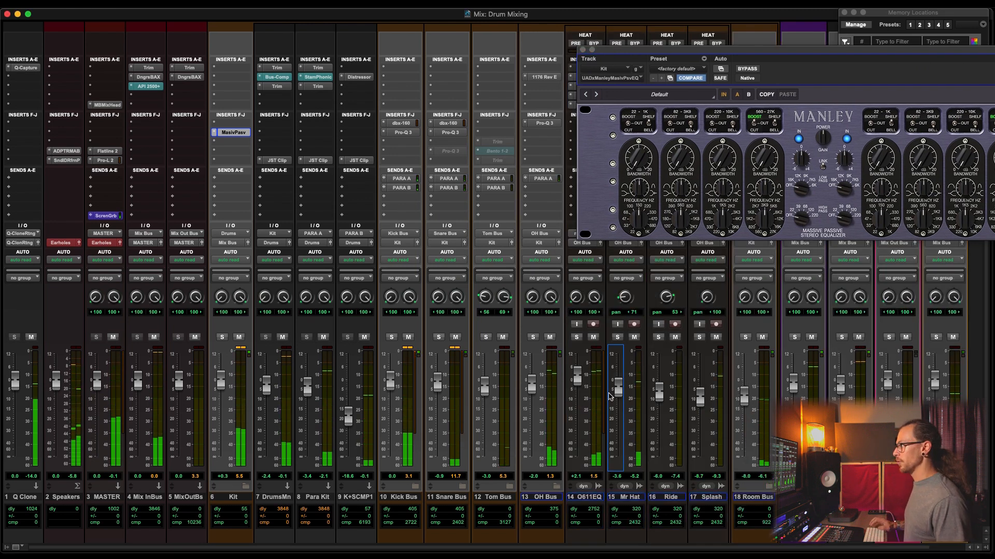
click(618, 388)
drag(618, 389, 617, 395)
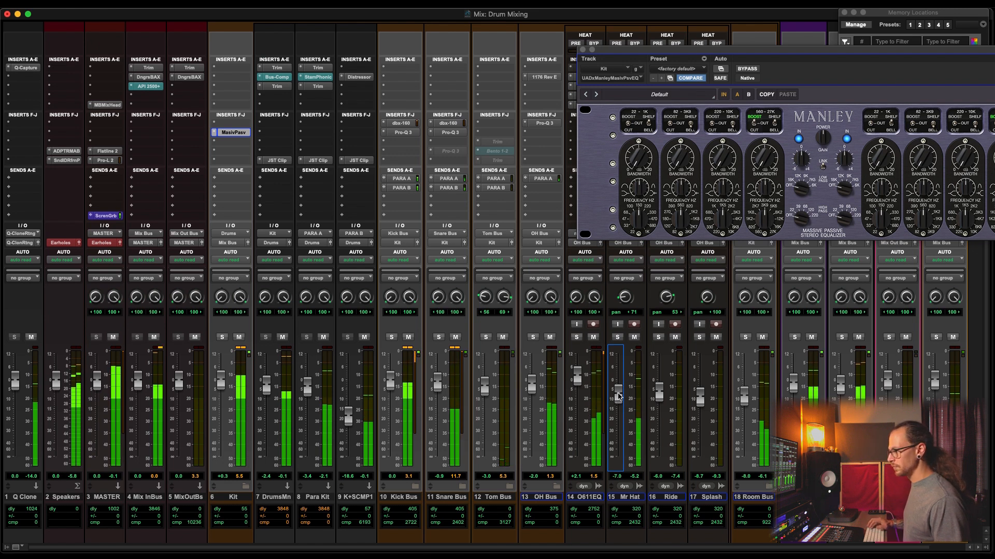
click(558, 487)
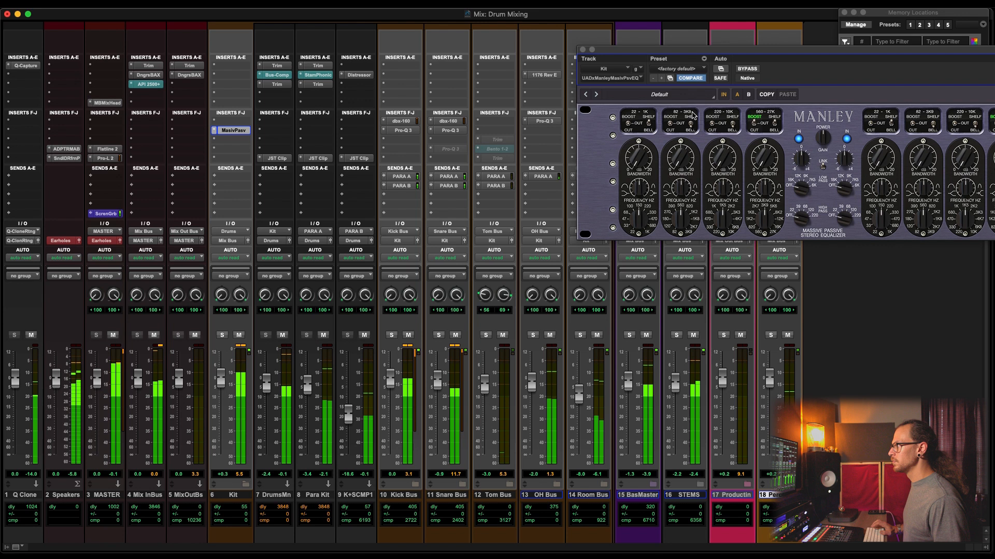
Shape the 560–27K boost on the Kit's Massive Passive, boost the 22–1K and 220–10K bands, and cut the 82–3K9 band
mouse_move(722, 56)
mouse_down()
mouse_move(473, 32)
mouse_move(416, 65)
mouse_up()
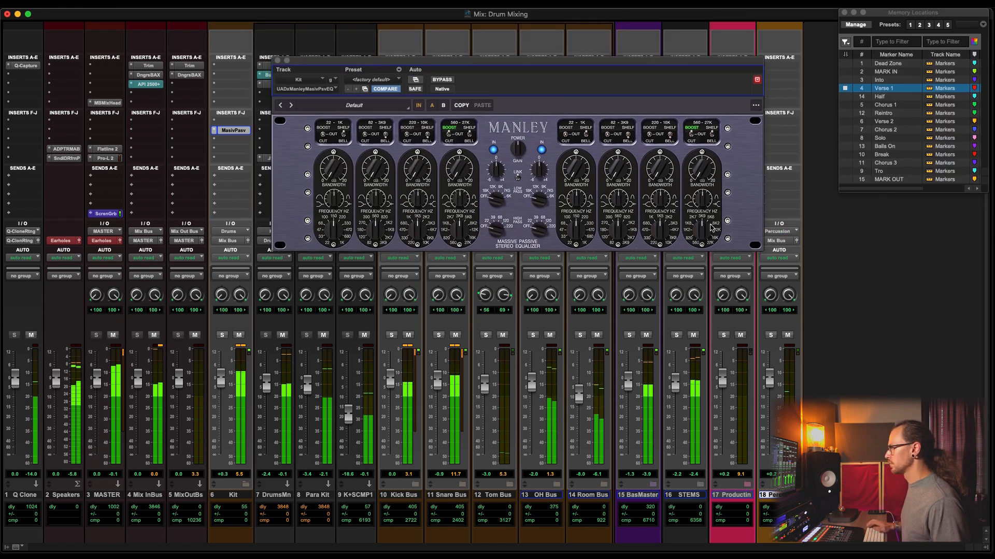
drag(703, 233, 706, 215)
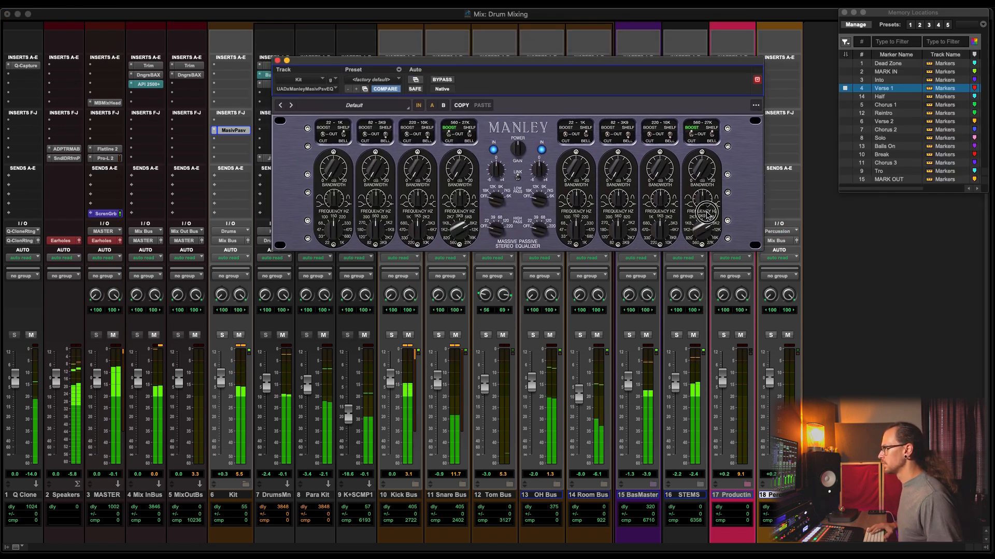
drag(698, 175, 688, 153)
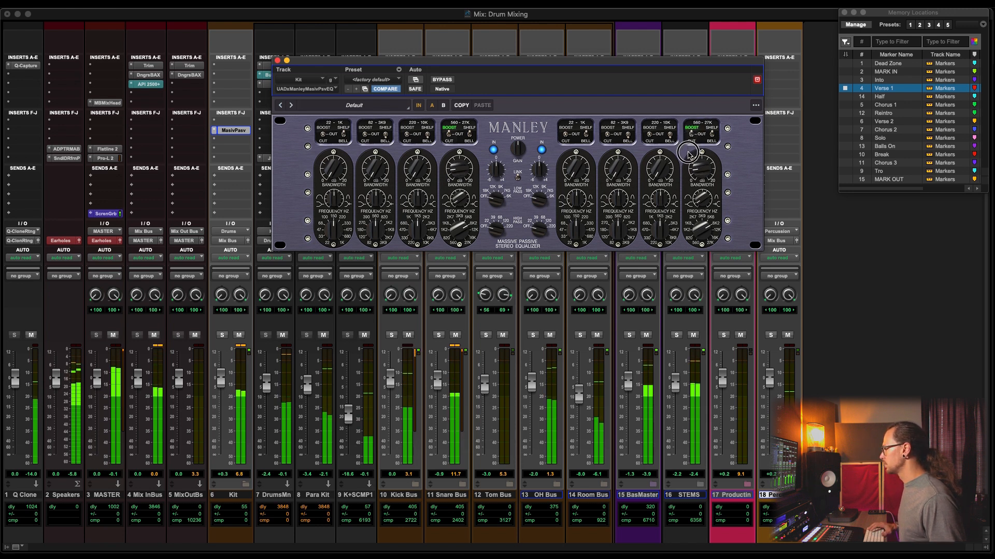
drag(658, 226, 656, 161)
click(651, 134)
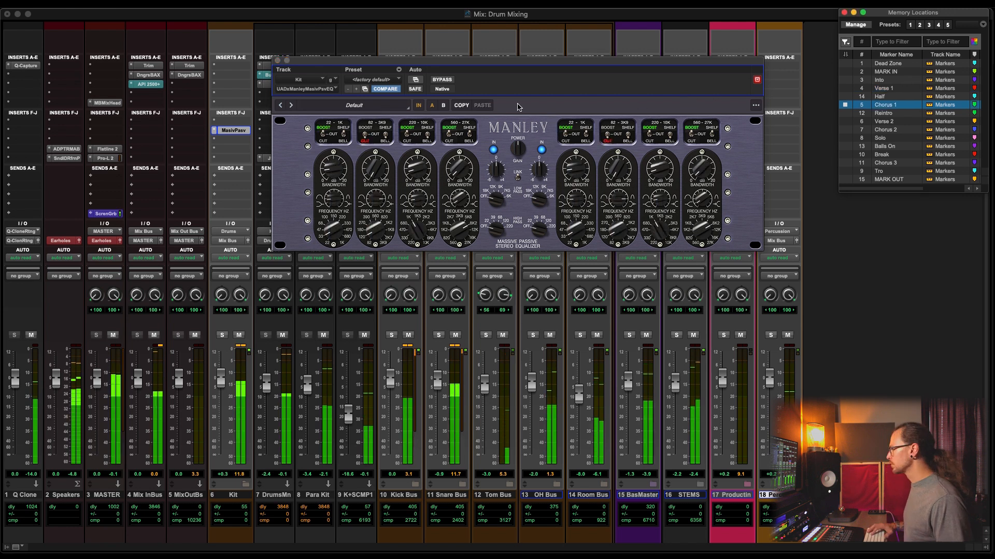
Compare Chorus 1 with and without the Kit's Massive Passive by toggling its bypass several times, leaving the EQ active
click(440, 80)
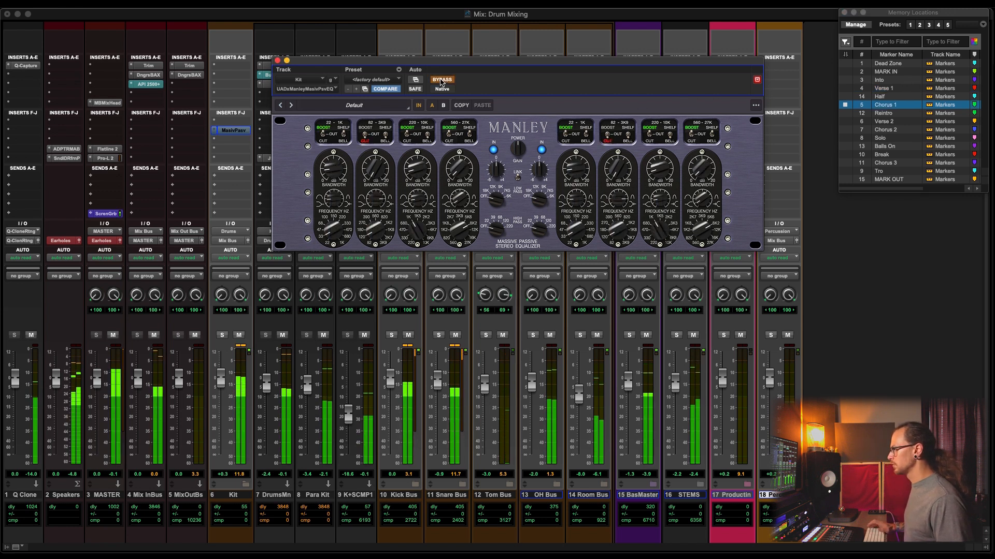
click(441, 80)
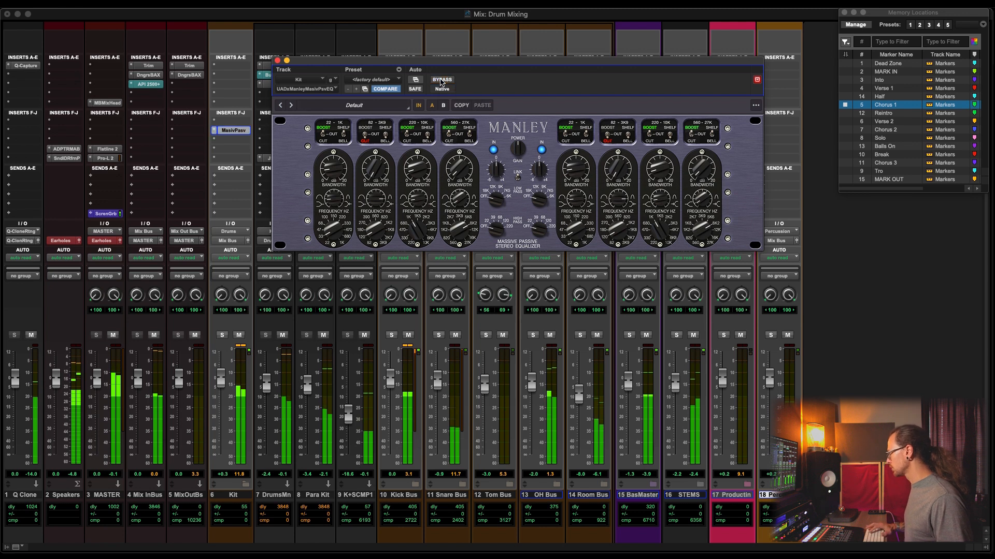
click(440, 80)
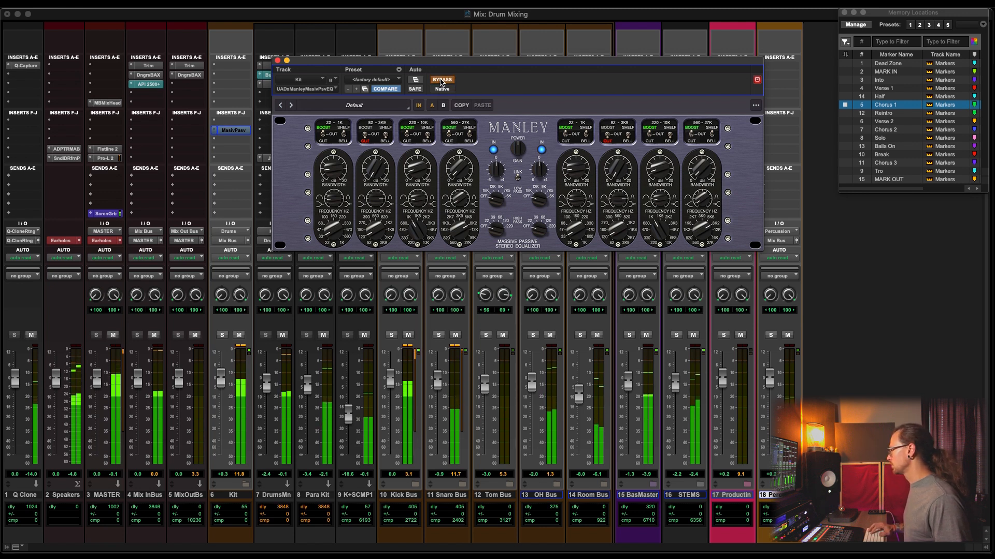
click(441, 80)
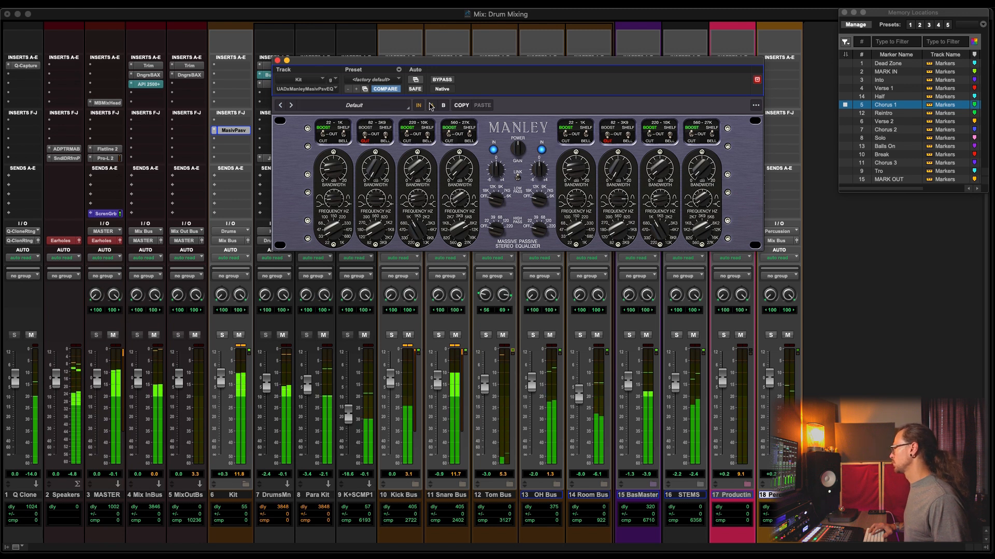
click(441, 80)
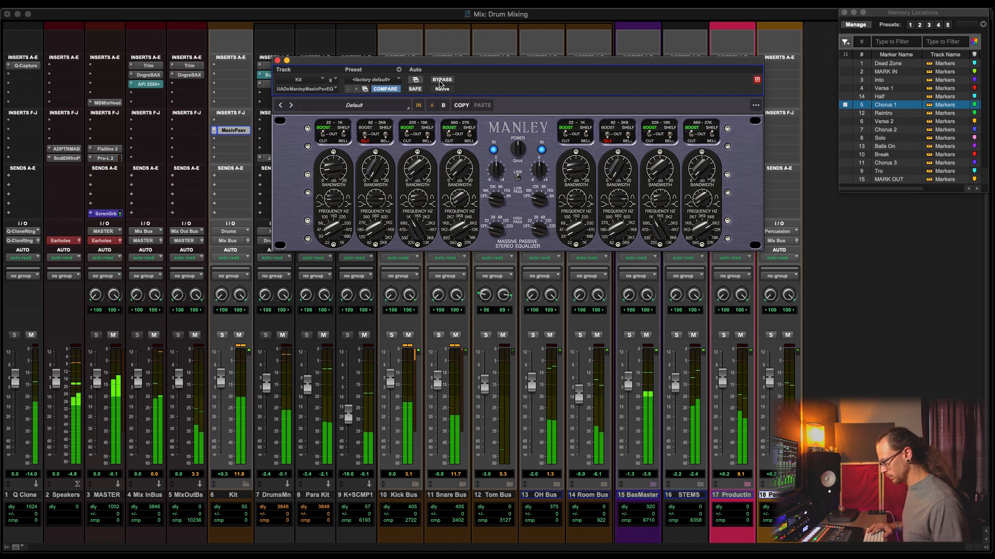
click(439, 82)
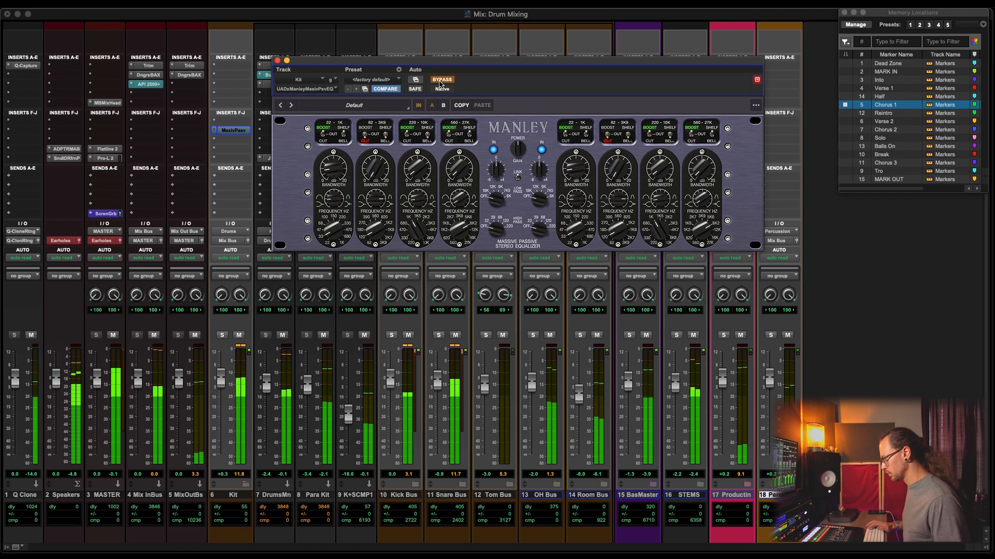
click(439, 82)
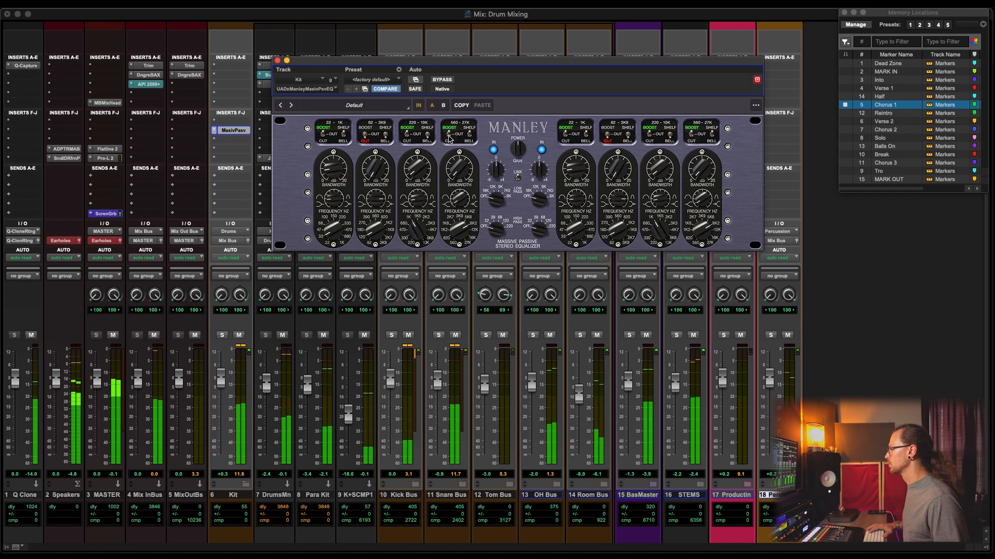
Switch all four bands of the Kit's Massive Passive EQ out of circuit
click(416, 135)
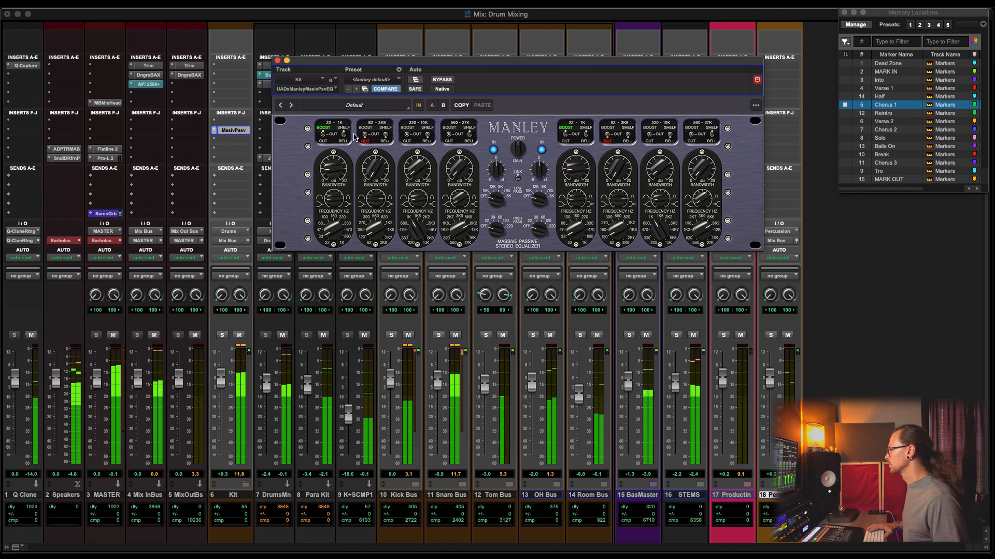
click(333, 135)
click(374, 136)
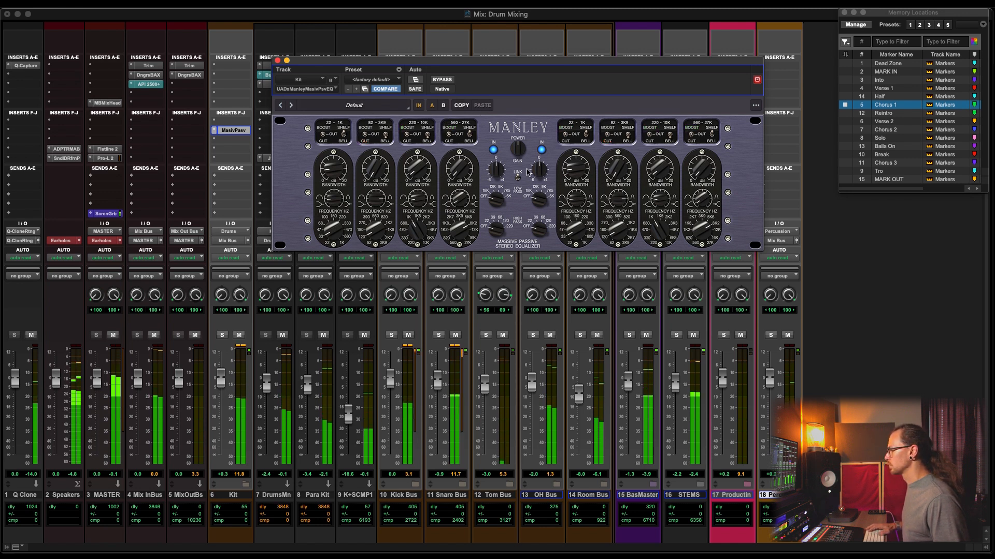
click(493, 150)
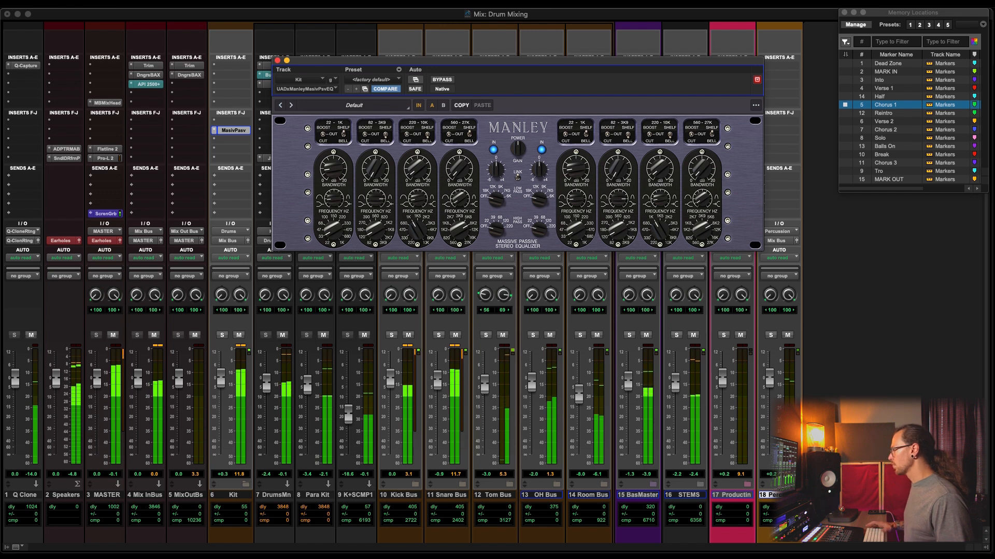
Compare Chorus 1 with the Kit's Massive Passive bypassed and active, leave it active, and close the plug-in
key(space)
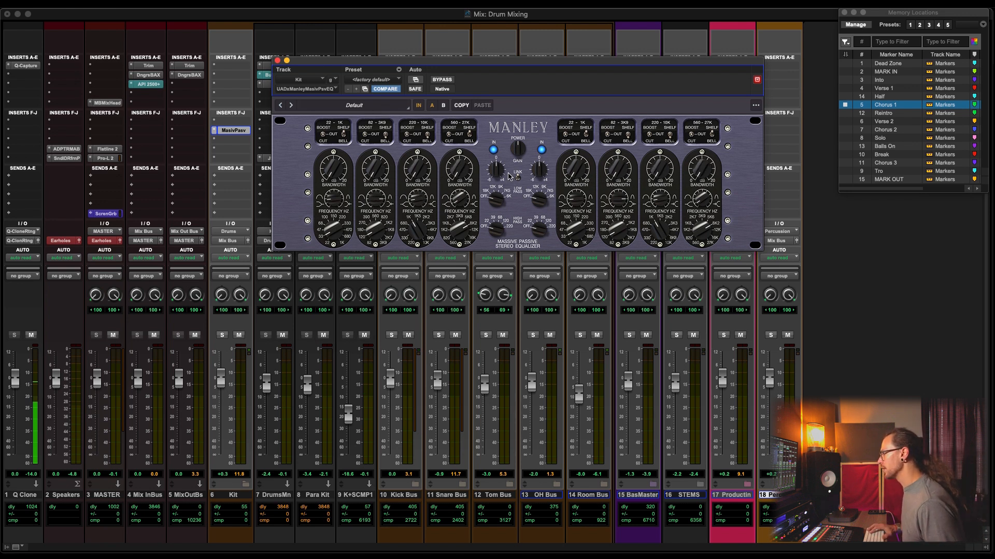
key(space)
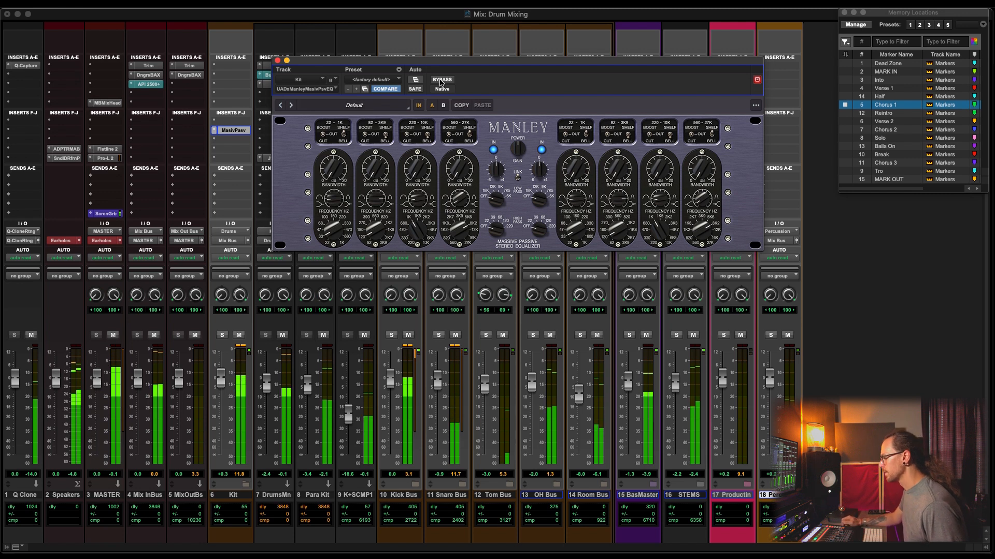
click(441, 80)
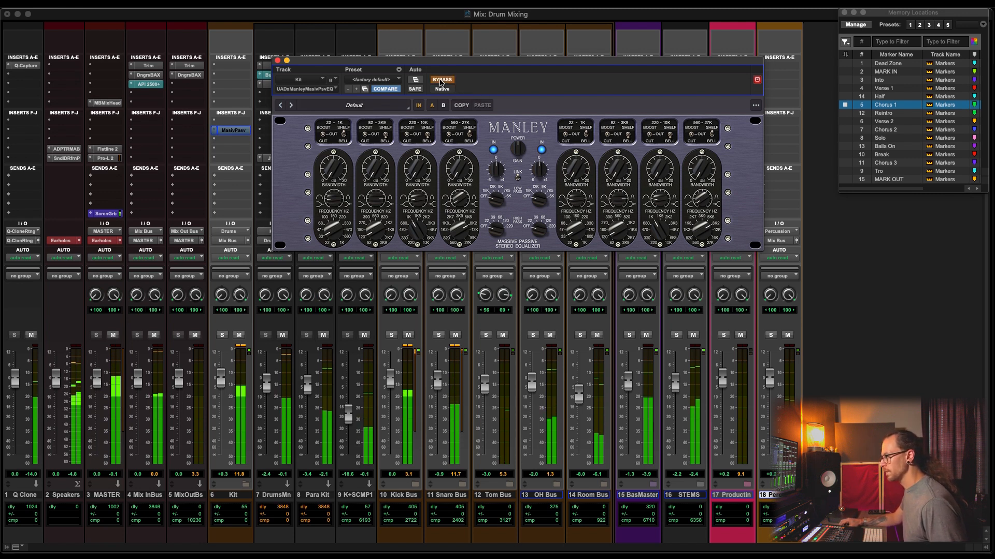
click(439, 81)
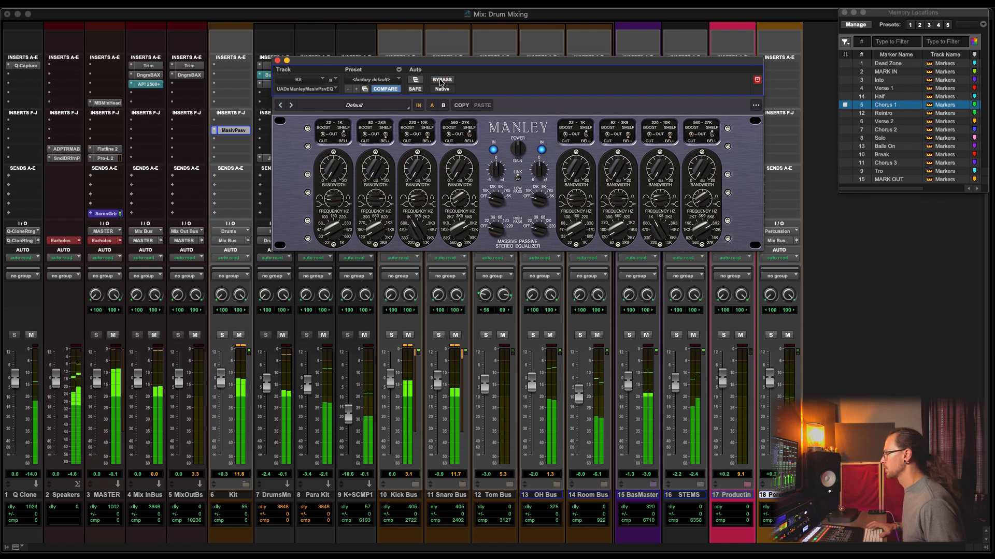
click(277, 60)
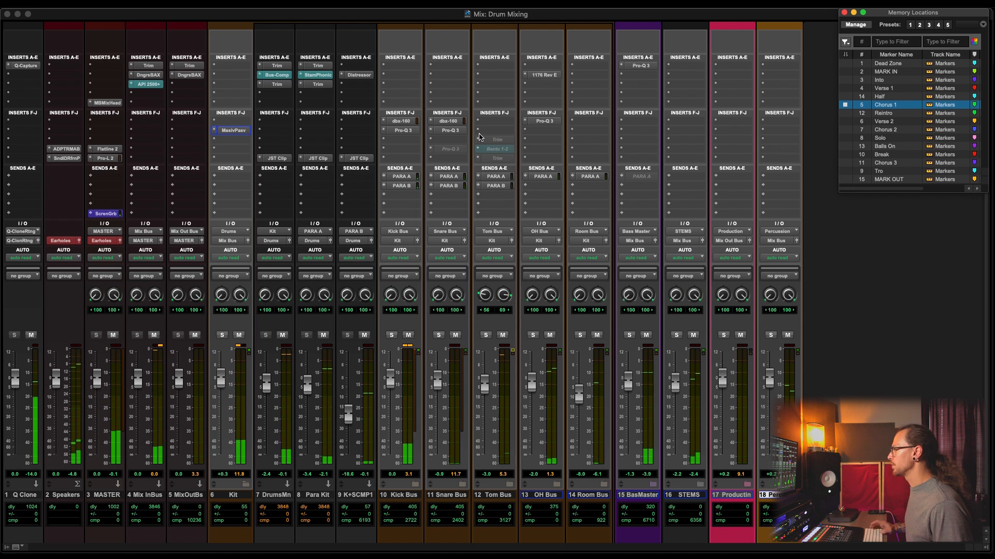
Insert FabFilter Pro-Q 3 in the Tom Bus's first F-J slot and switch to the Edit window
click(491, 125)
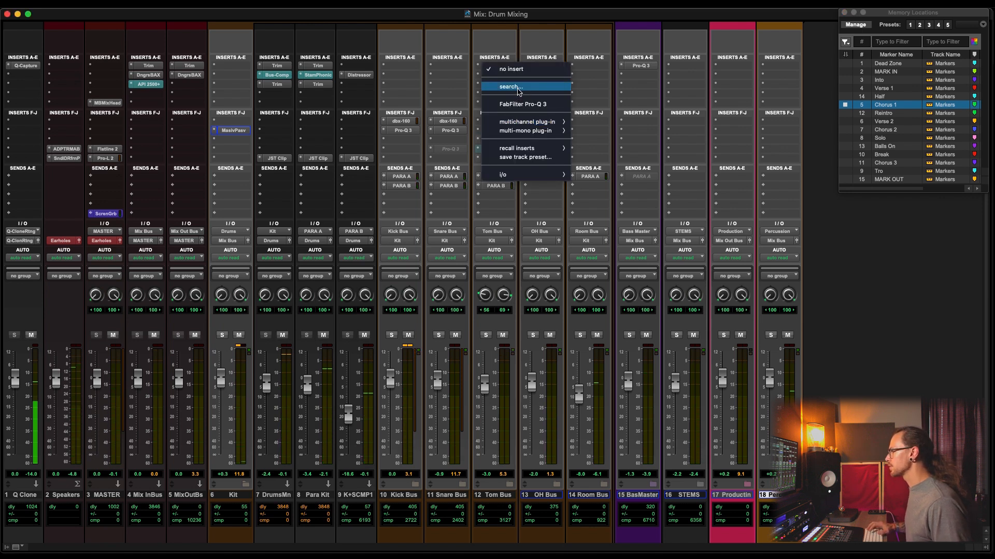
key(Escape)
key(super+=)
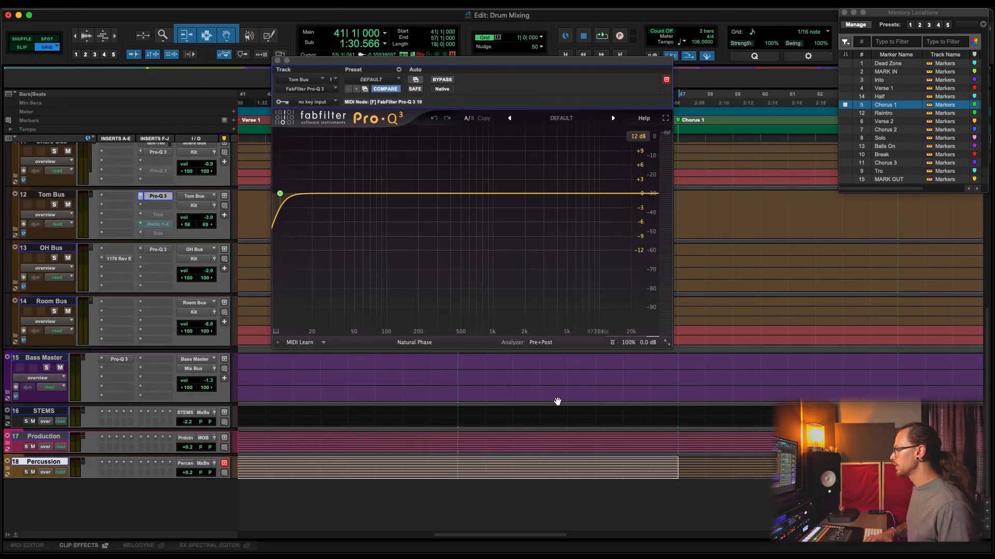
Open the Tom Bus folder track and play the tom hit selected in bars 52 to 54 before Chorus 1
scroll(503, 428, up, 3)
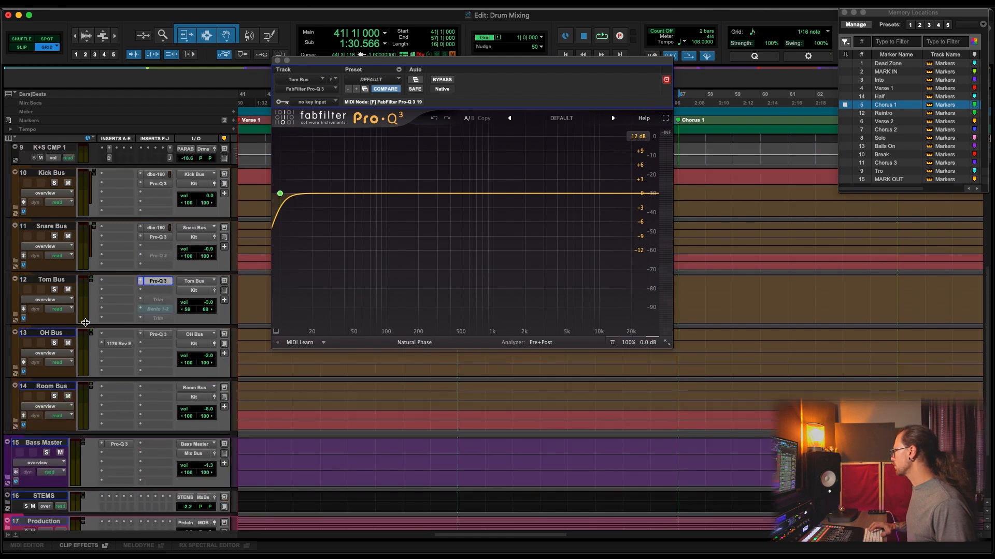
click(16, 315)
scroll(346, 412, up, 2)
drag(540, 391, 596, 403)
key(space)
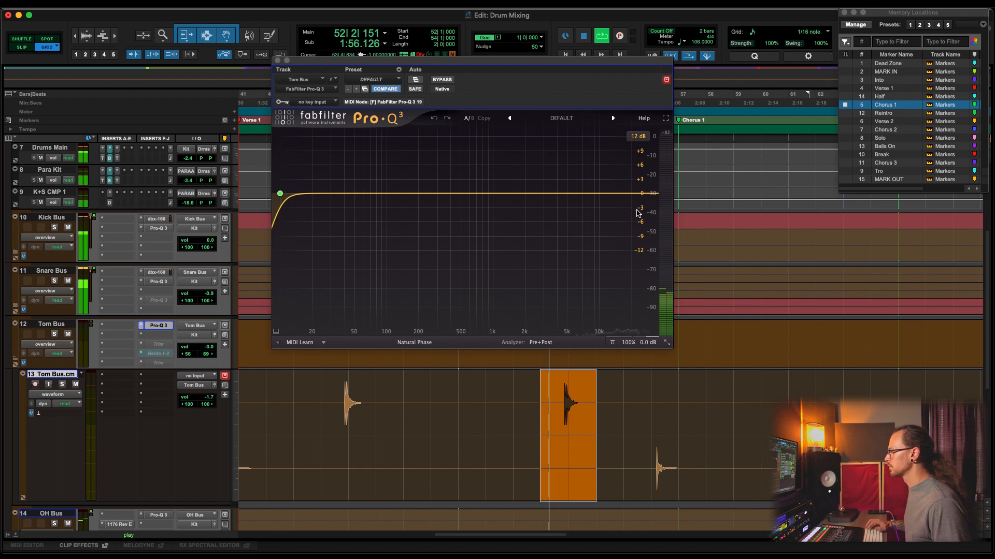
Add a high-shelf boost to the Tom Bus's Pro-Q 3 and raise its 24 dB/oct low cut to about 22 Hz
click(516, 177)
drag(523, 161, 518, 160)
drag(280, 193, 316, 197)
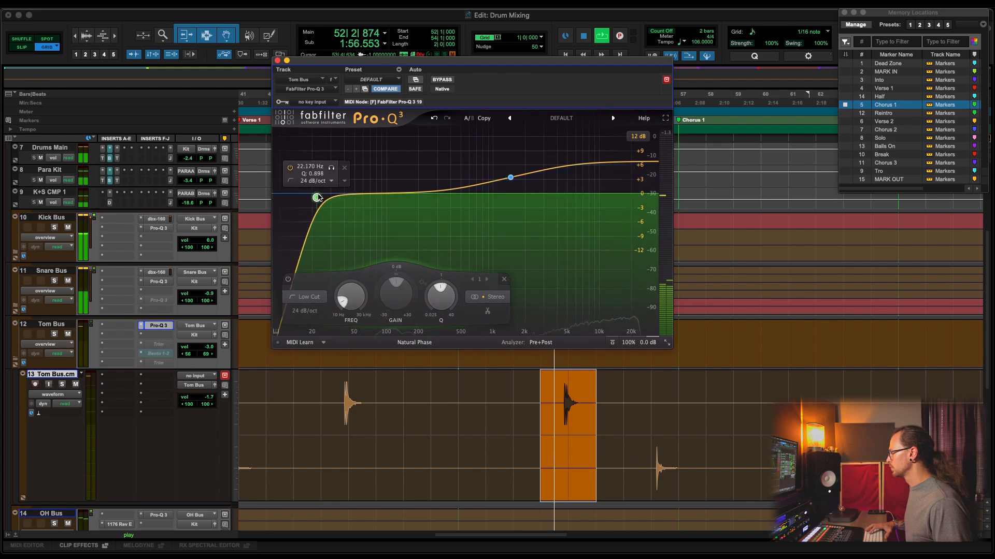
click(506, 179)
Play the low tom hit in bar 56, close Pro-Q 3, and audition the tom pattern from bar 29
drag(646, 397, 671, 407)
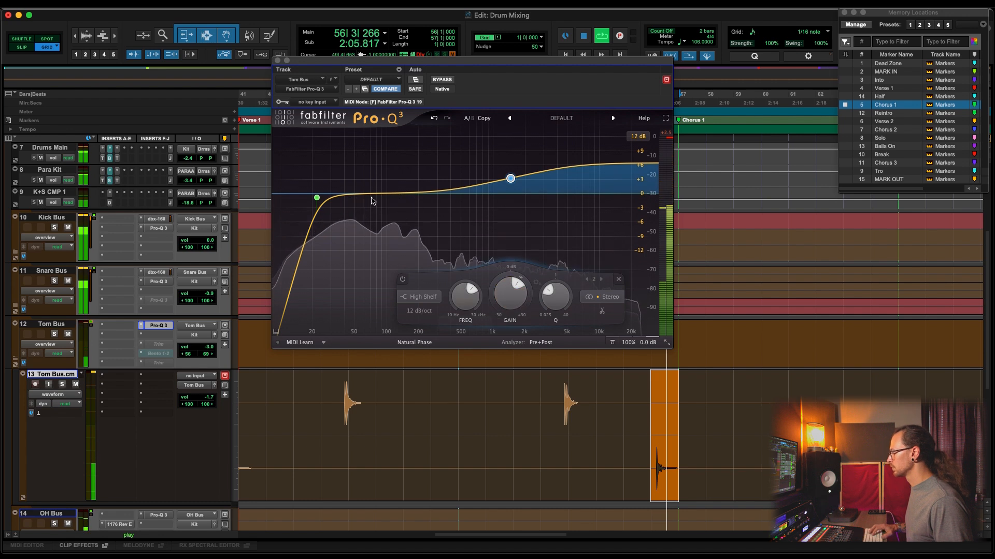
click(278, 61)
key(r)
key(r)
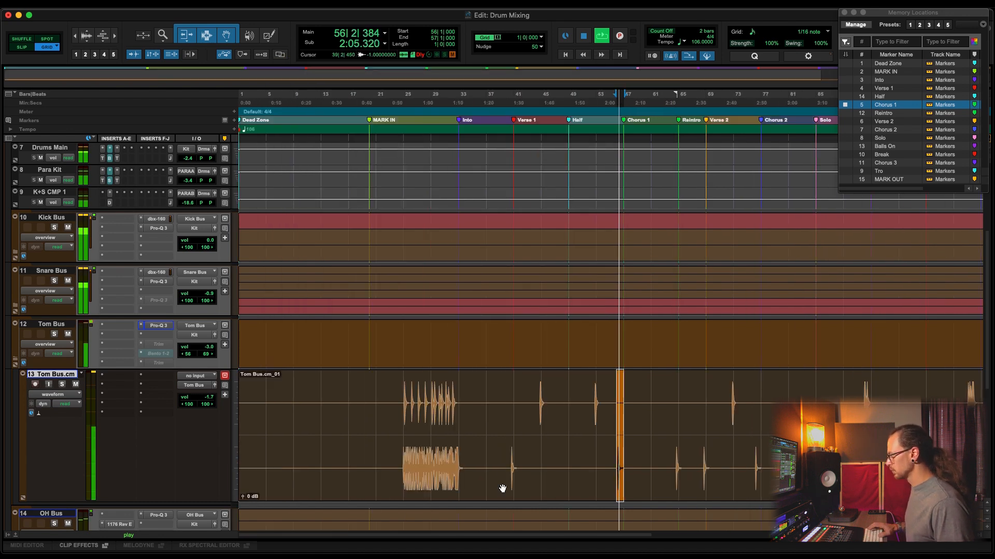
click(432, 399)
key(space)
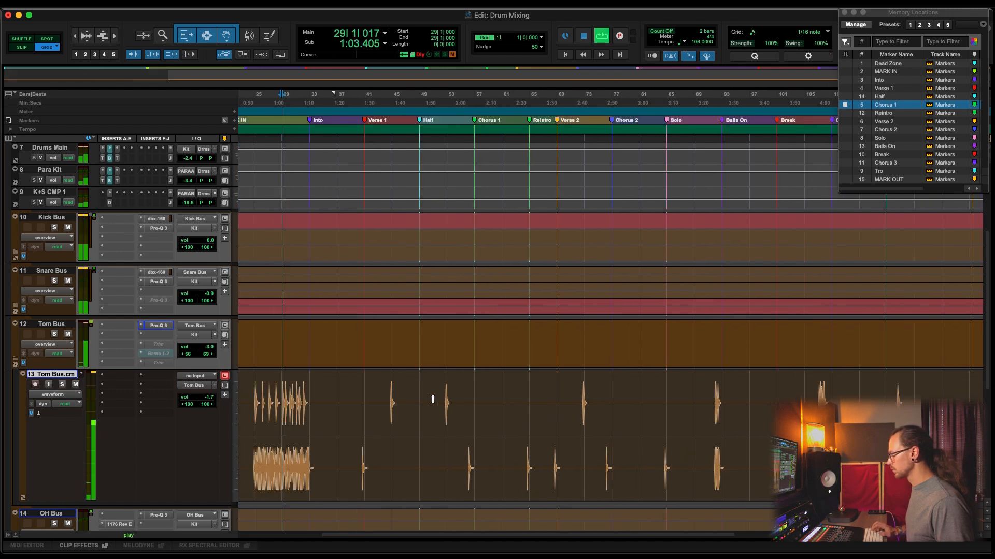
Reopen the Tom Bus's Pro-Q 3, readjust the high-shelf gain against the tom pattern, and close the plug-in
click(154, 327)
drag(511, 173, 511, 193)
key(space)
click(278, 61)
Play the tom fill from bar 91 before Balls On and lower the Tom Bus fader to -3.3 dB
scroll(571, 393, right, 5)
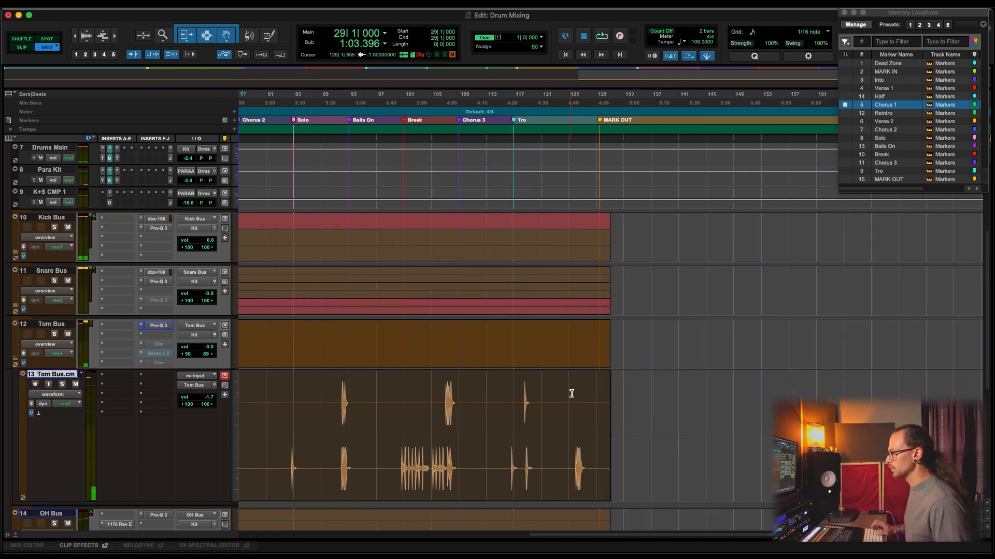
scroll(571, 393, left, 1)
double_click(413, 385)
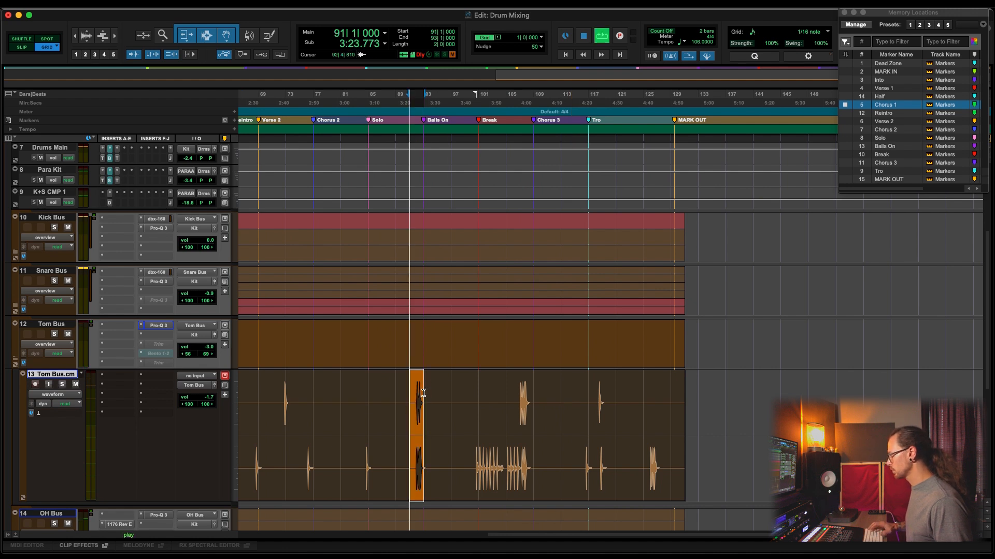
key(super+equal)
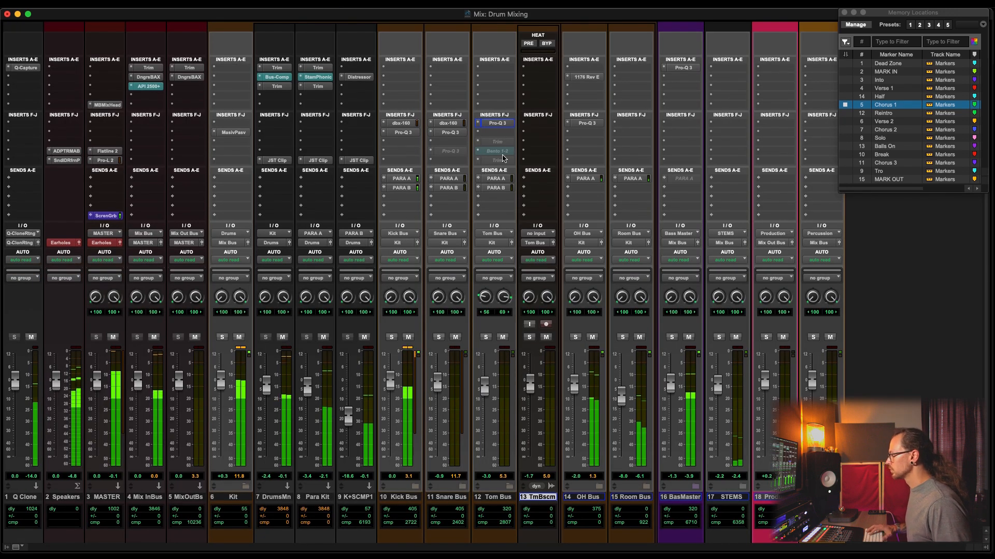
click(483, 389)
drag(484, 389, 483, 390)
key(super+equal)
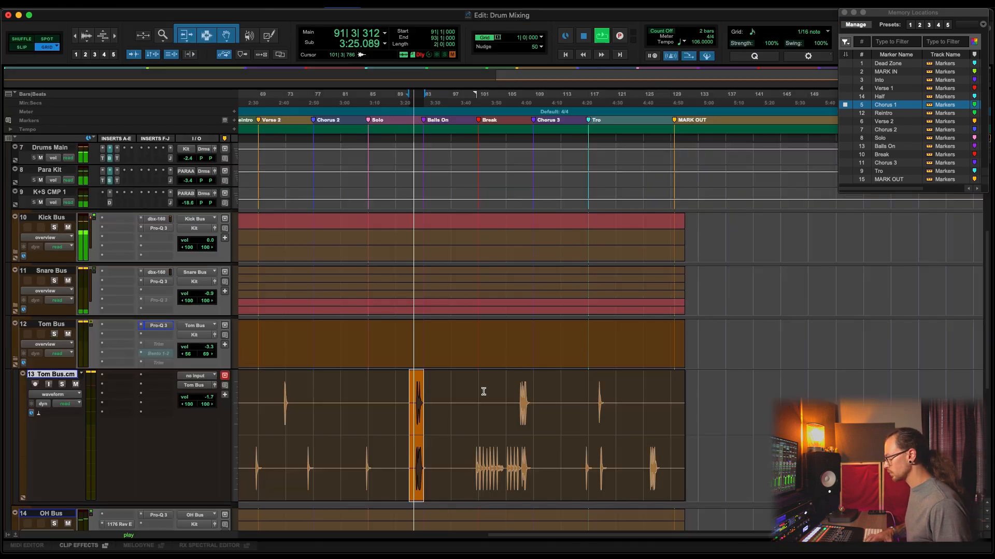
Audition the tom hit leading into Verse 1, playing from bar 40
scroll(365, 386, left, 3)
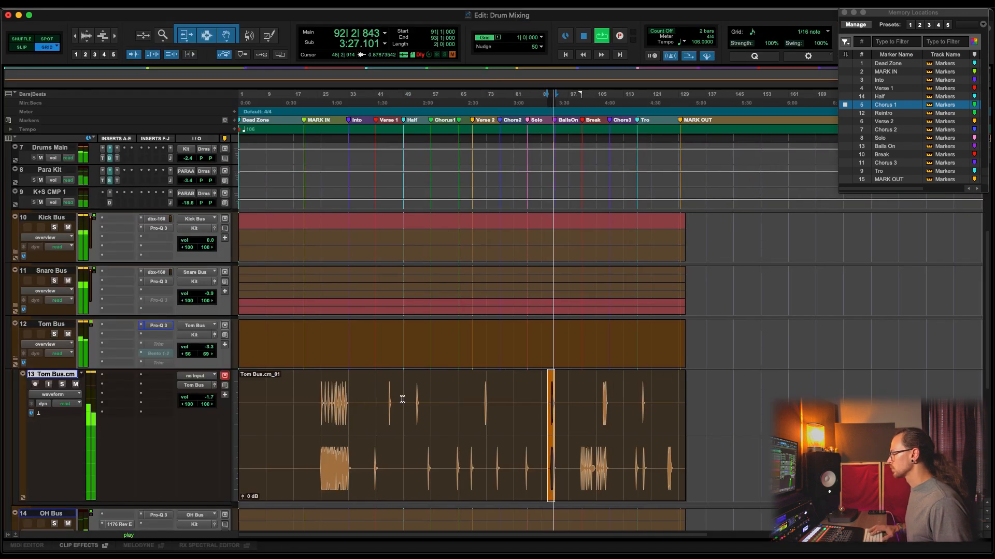
click(374, 393)
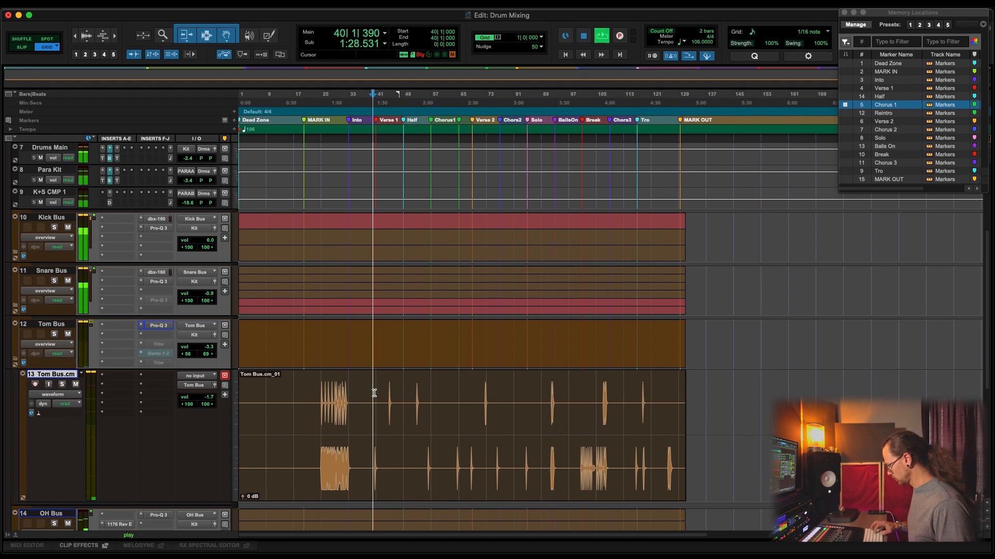
key(super+bracketright)
key(super+bracketright)
scroll(546, 406, right, 2)
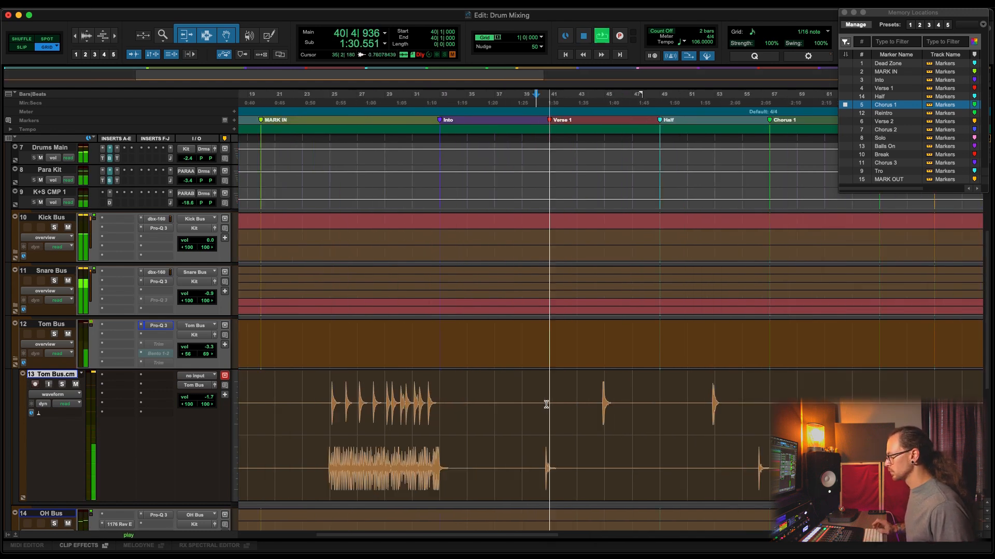
Return to the Mix window, collapse the Tom Bus folder, check the Kick Bus tracks, and collapse the whole Kit folder
key(super+equal)
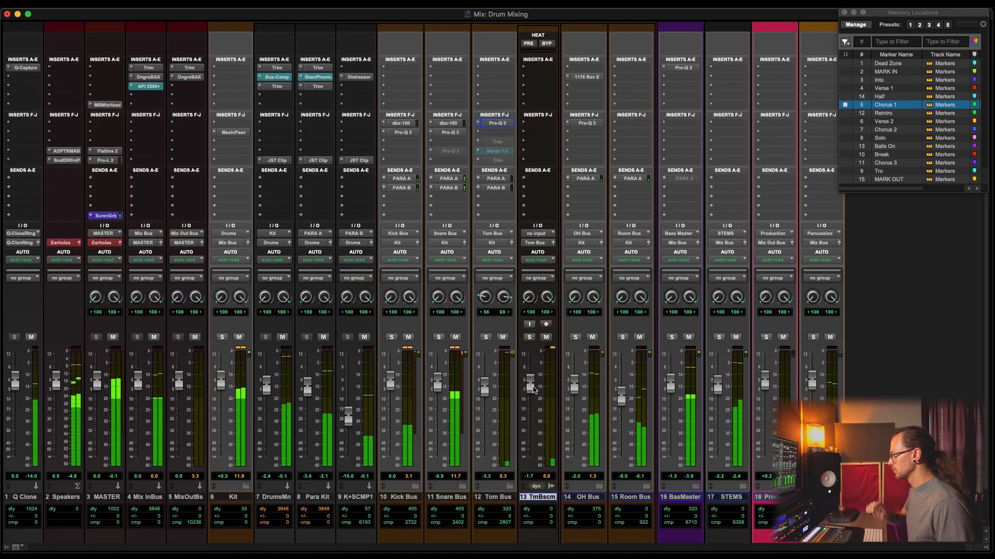
click(509, 487)
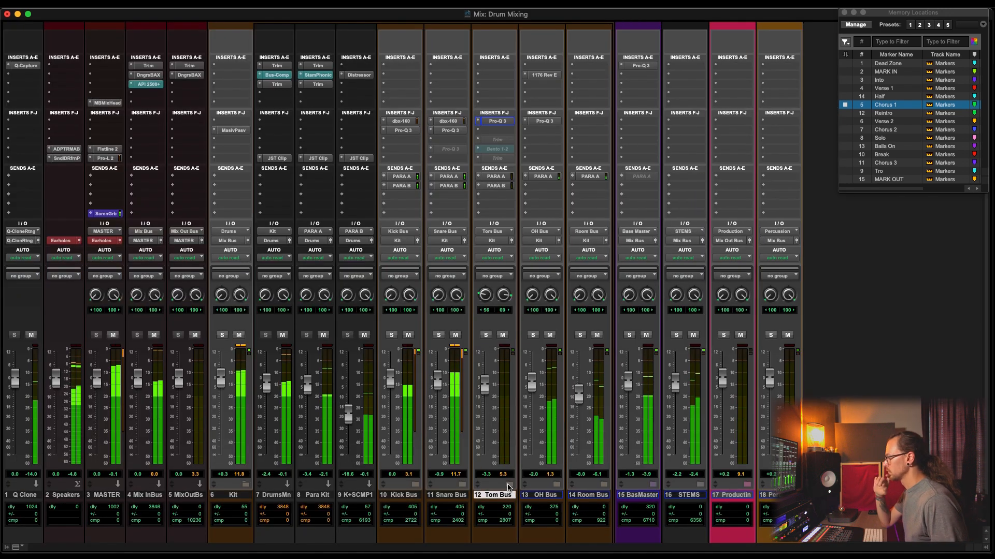
click(415, 485)
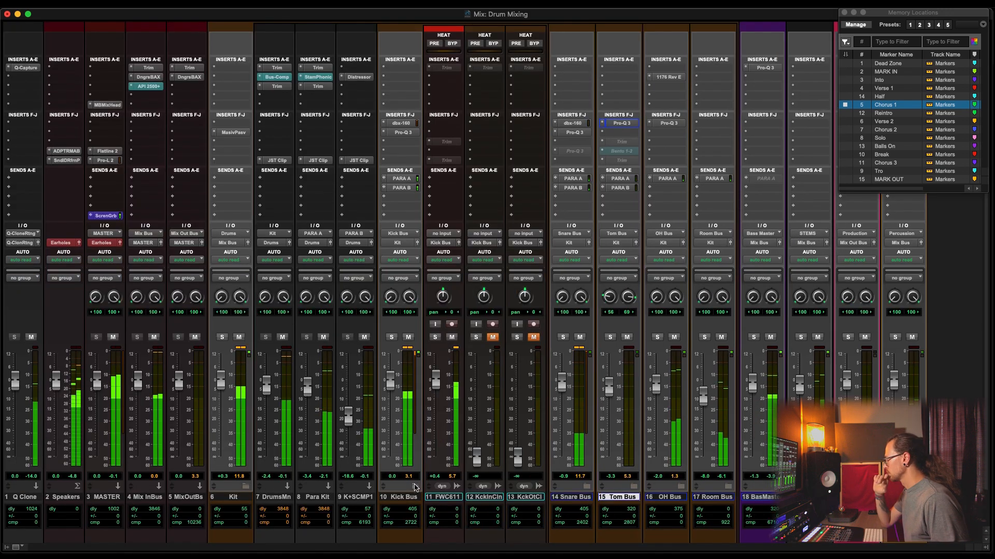
click(415, 486)
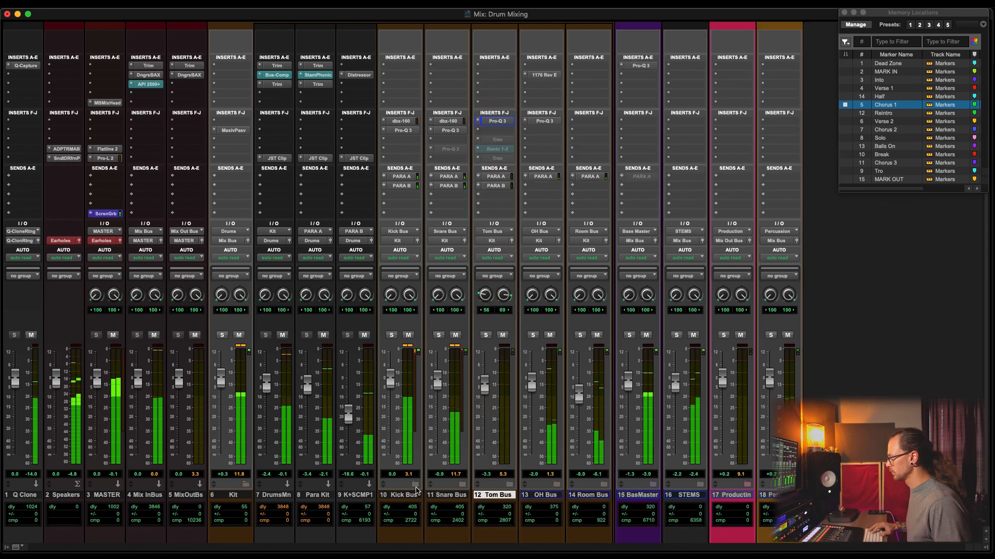
click(246, 485)
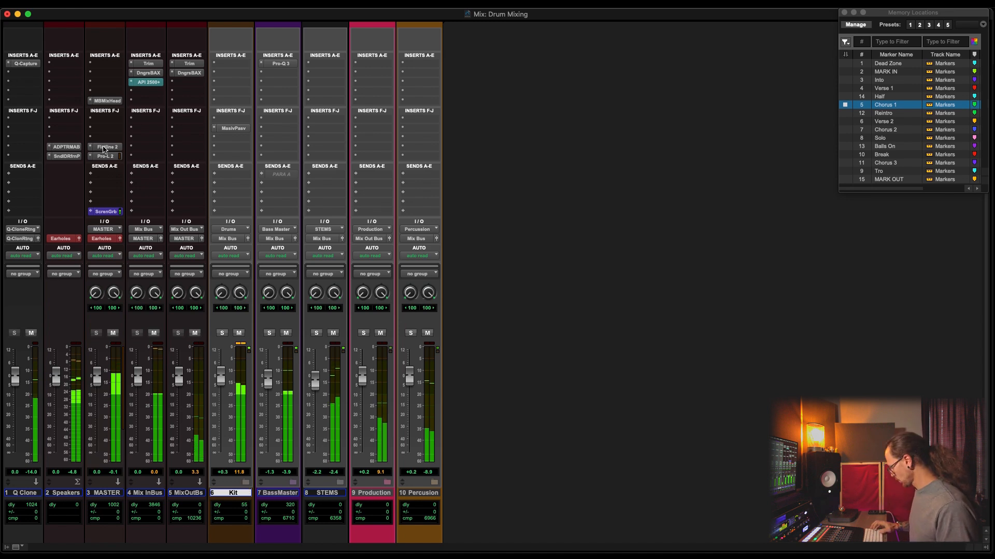
Open Flatline 2 on the MASTER track and compare playback with MixHead bypassed and active, leaving MixHead on
click(104, 147)
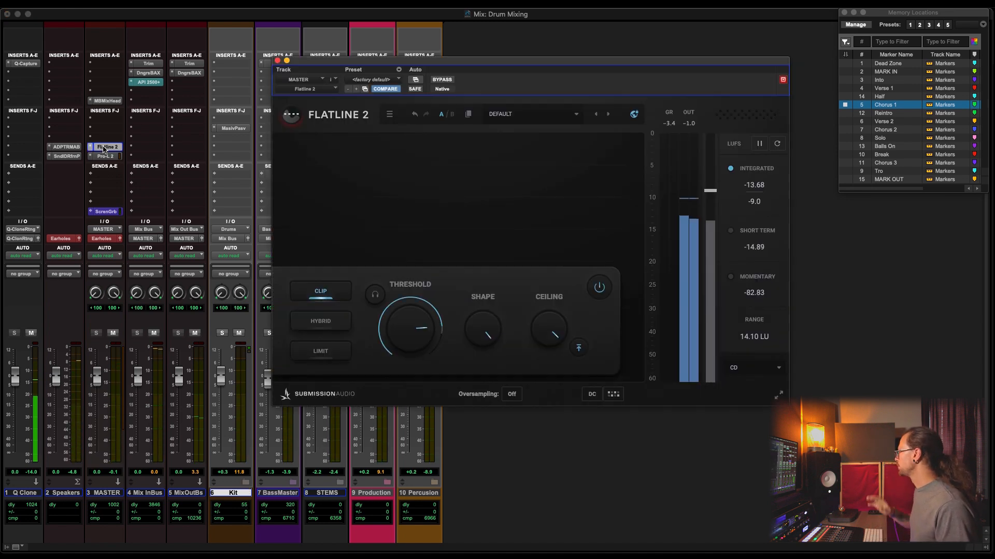
key(space)
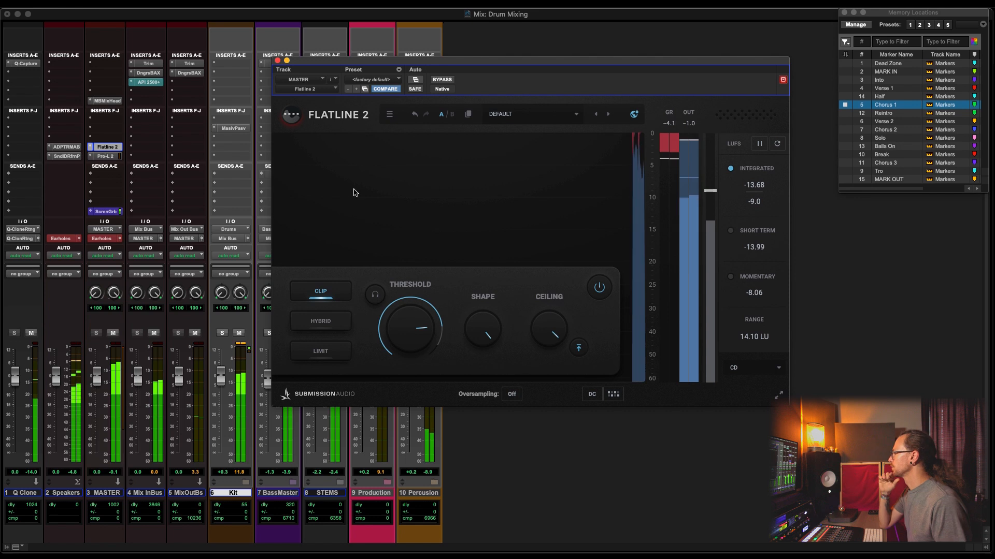
click(97, 101)
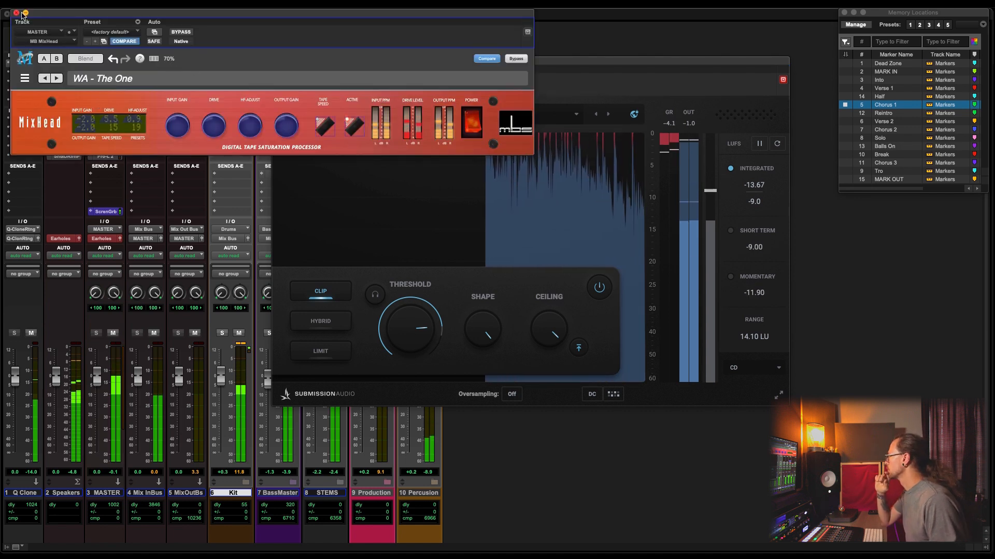
click(181, 32)
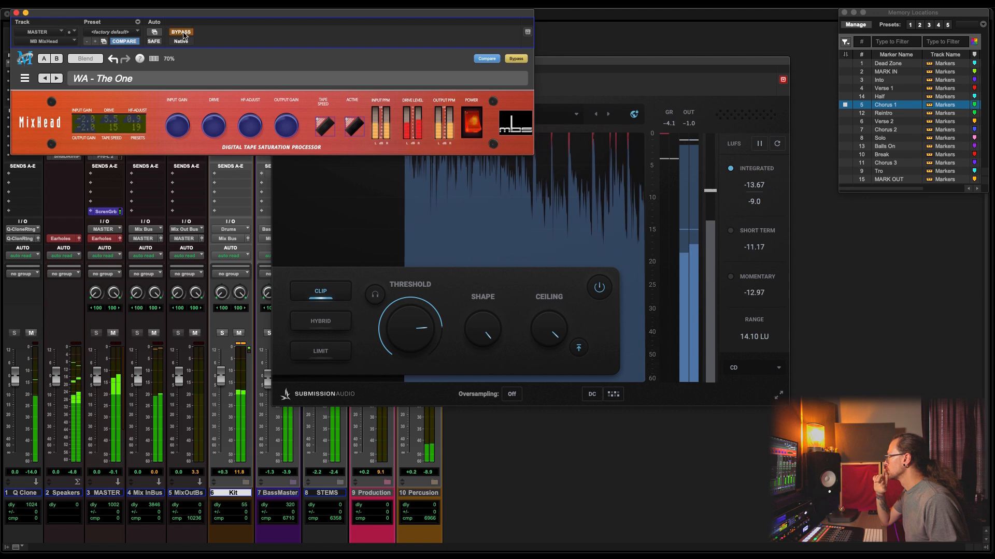
click(181, 32)
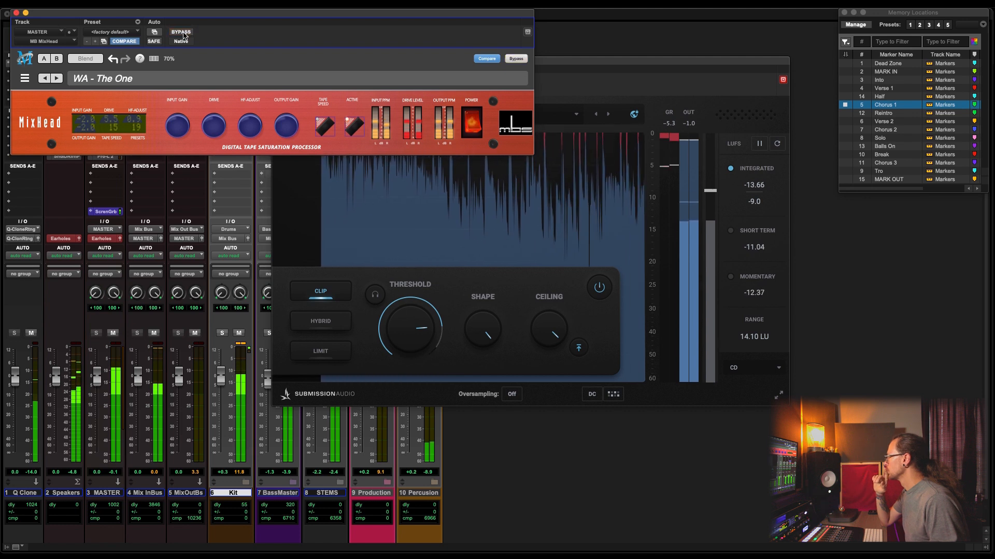
click(16, 13)
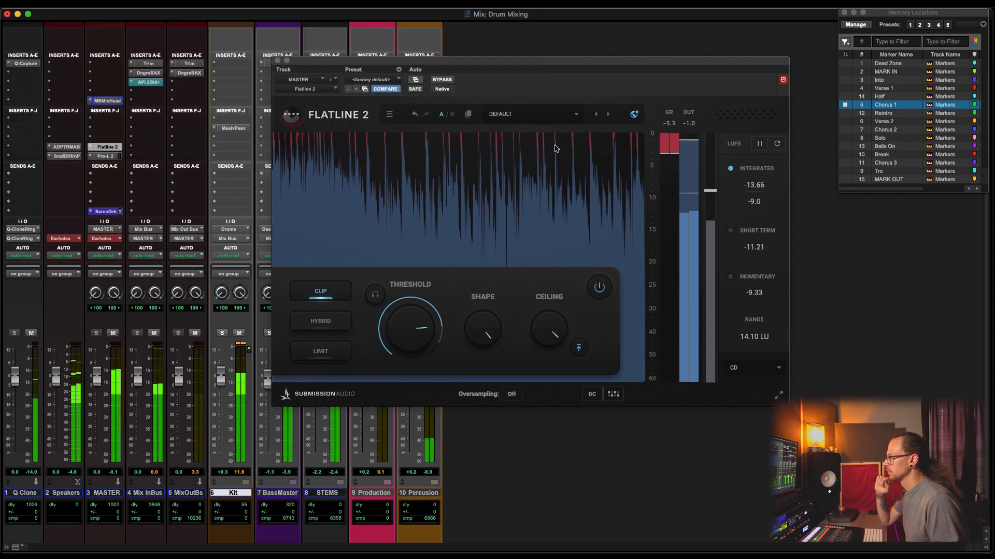
Check Pro-L 2 on the MASTER track while playing from Balls On, fine-tune its gain, and close the plug-in
click(412, 326)
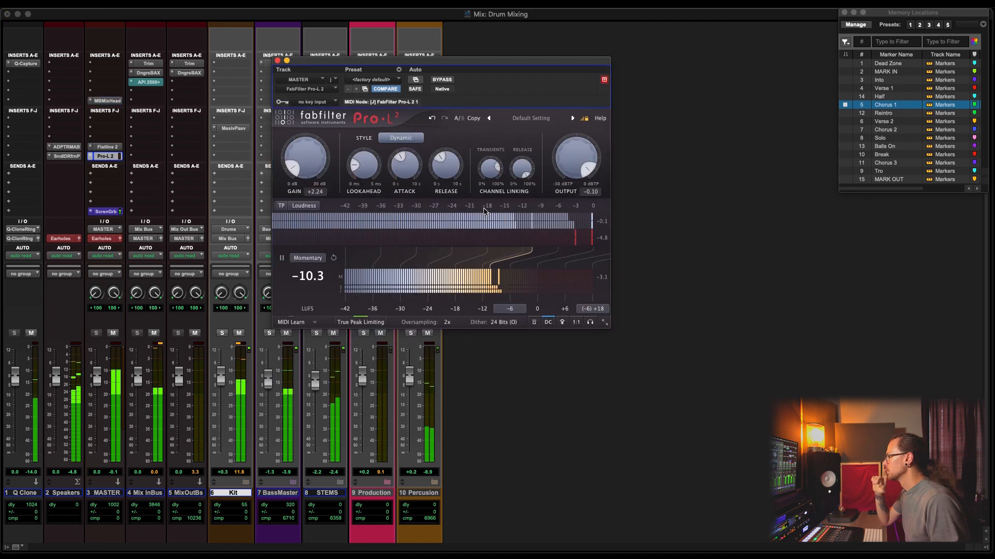
click(884, 146)
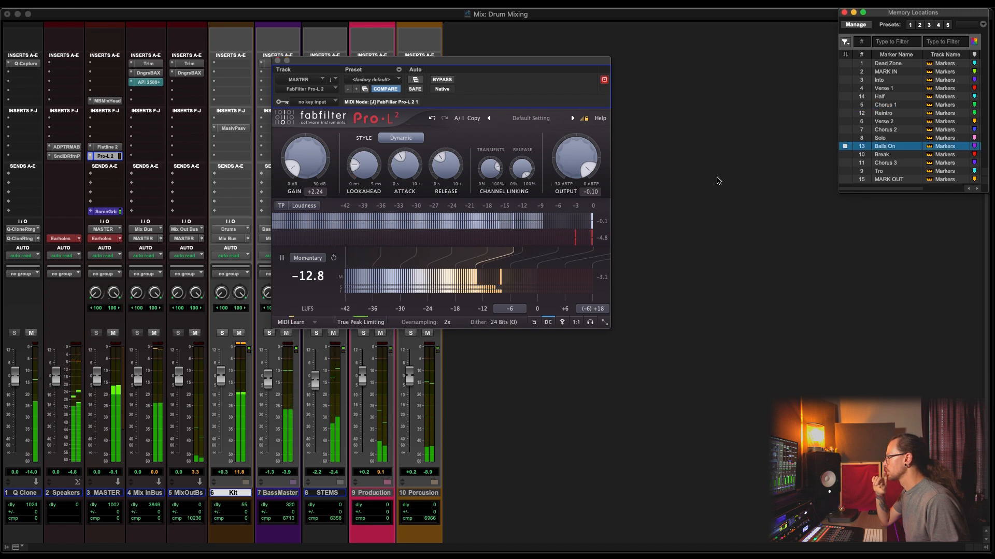
drag(299, 164, 299, 159)
click(277, 61)
Audition the mix from Chorus 2 and from Verse 1
scroll(458, 222, down, 2)
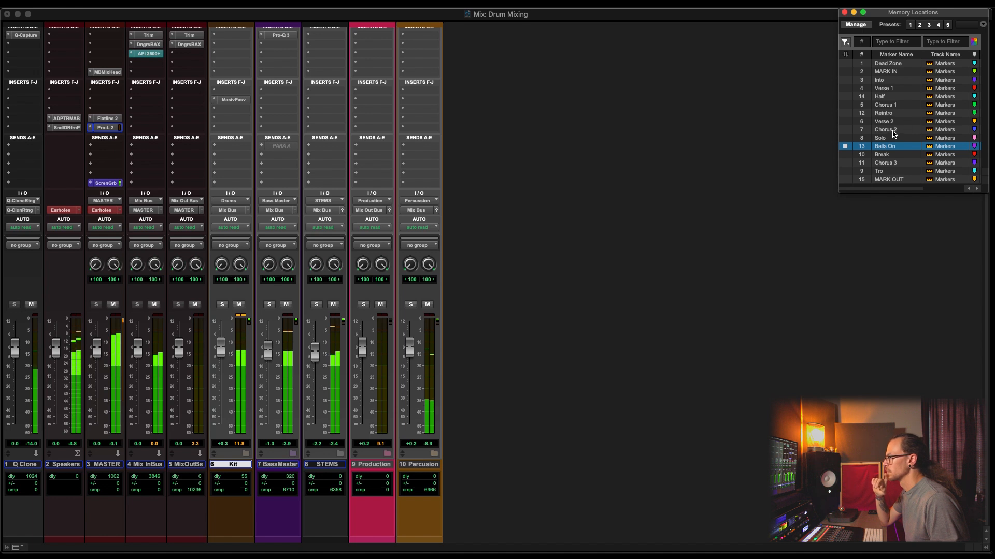
click(890, 131)
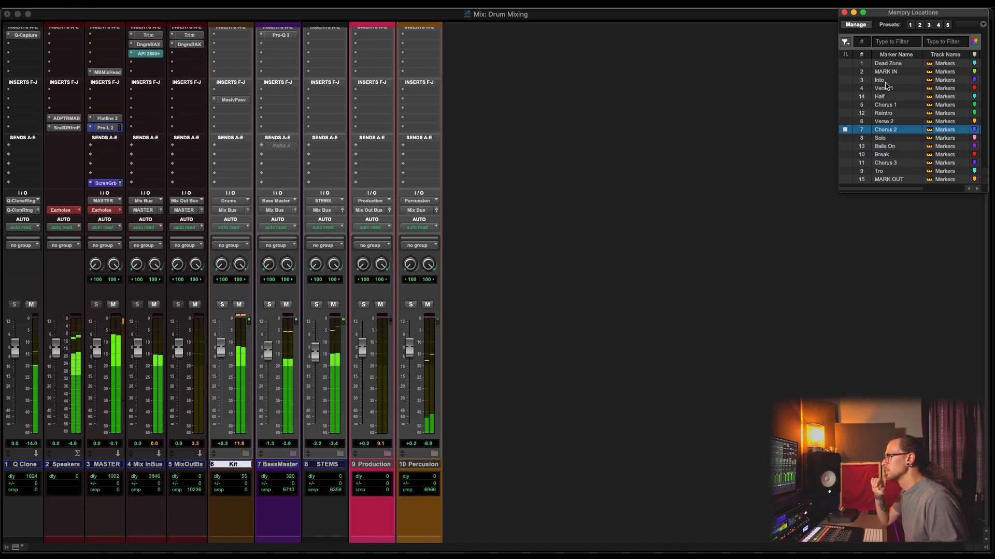
click(884, 87)
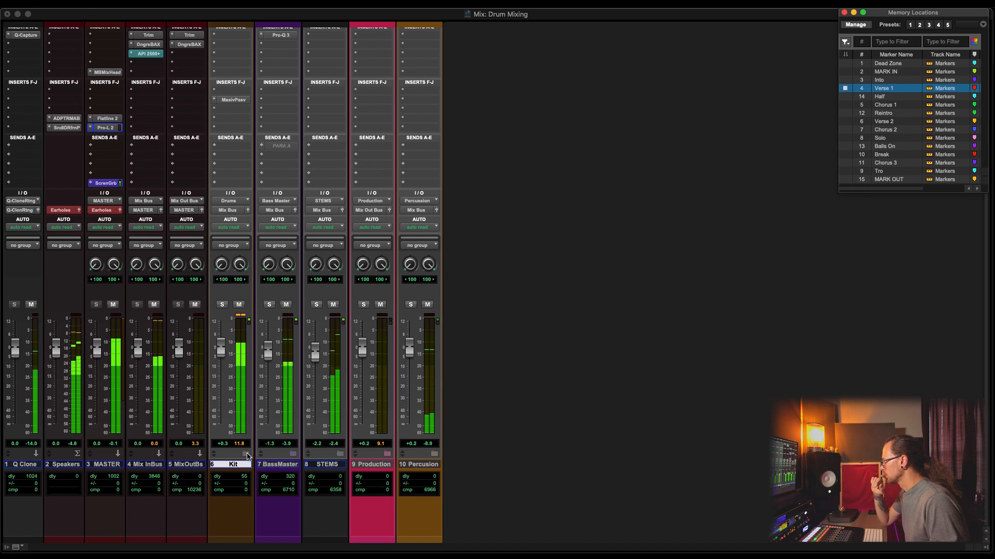
Expand the Kit folder and insert SPL Transient Designer Plus (stereo) on the Snare Bus
click(246, 454)
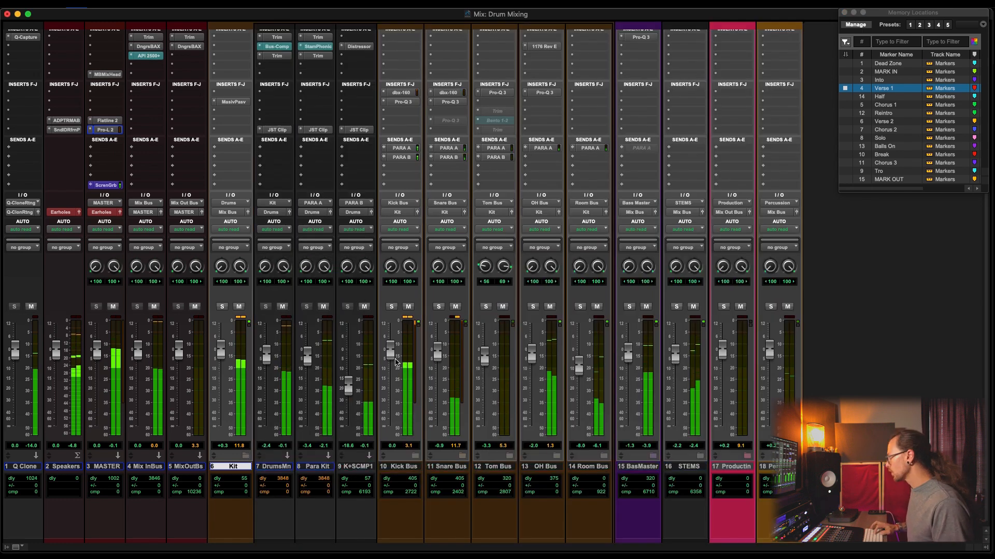
click(446, 74)
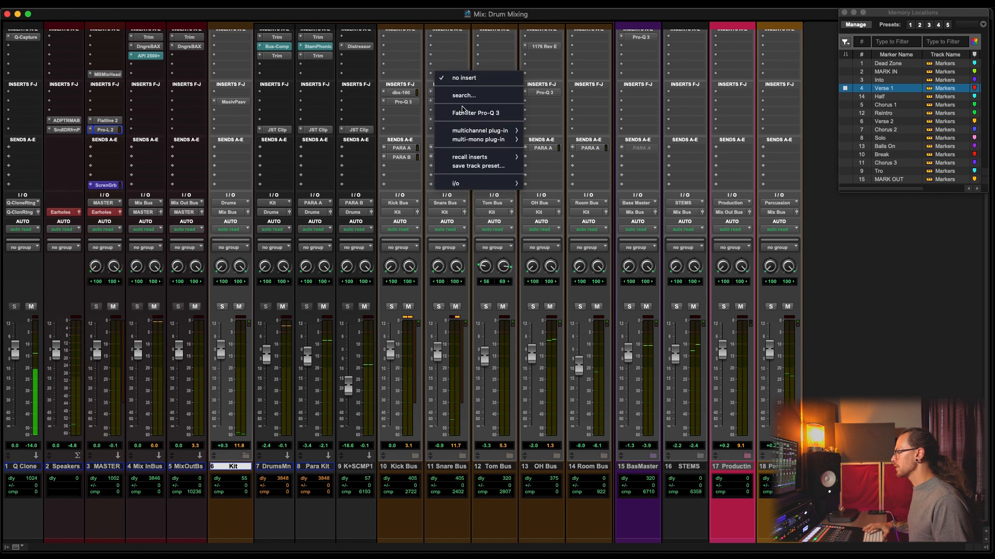
click(463, 95)
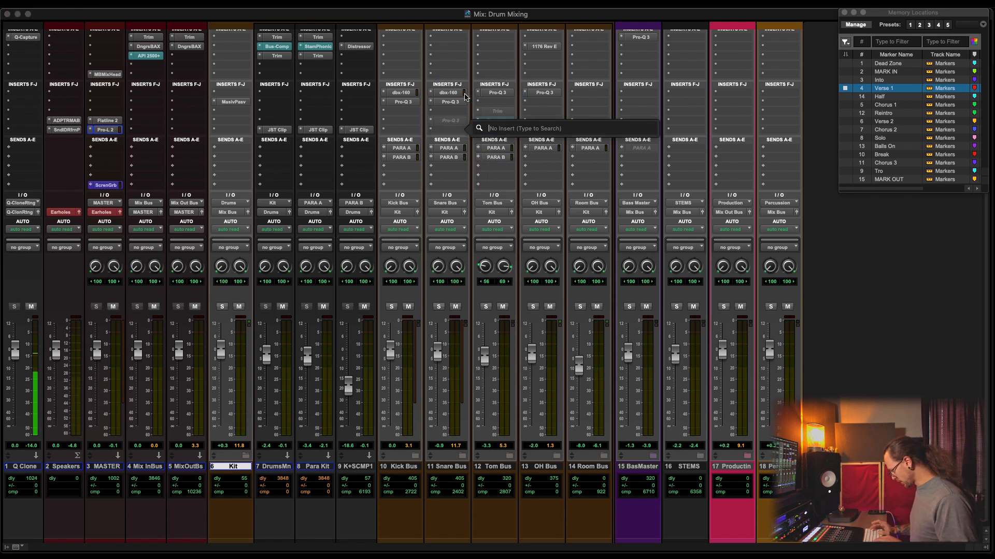
text(spl)
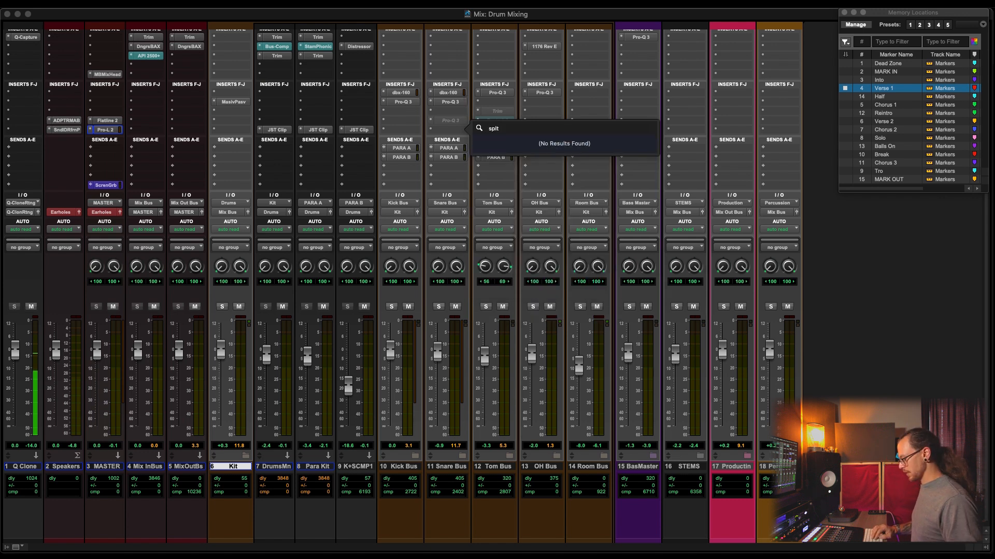
text( t)
key(Down)
key(Up)
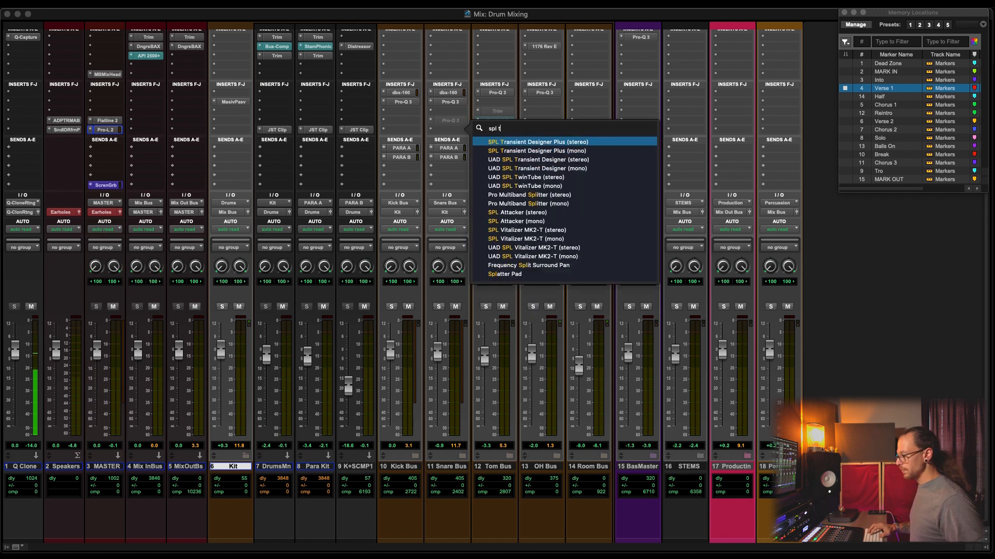
key(Return)
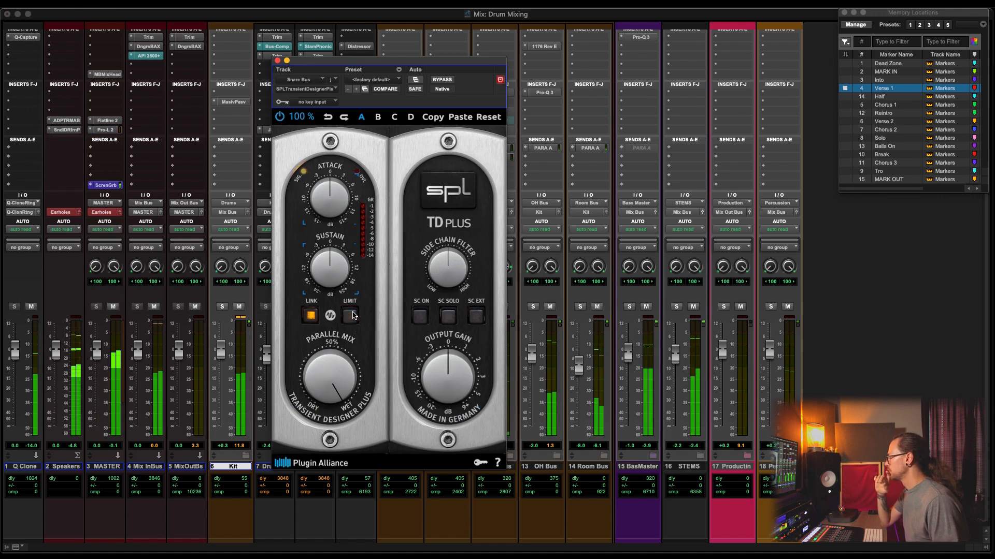
Raise the Snare Bus Transient Designer's attack slightly, leave sustain at 0 dB after trying it, and close the plug-in
drag(332, 208, 335, 197)
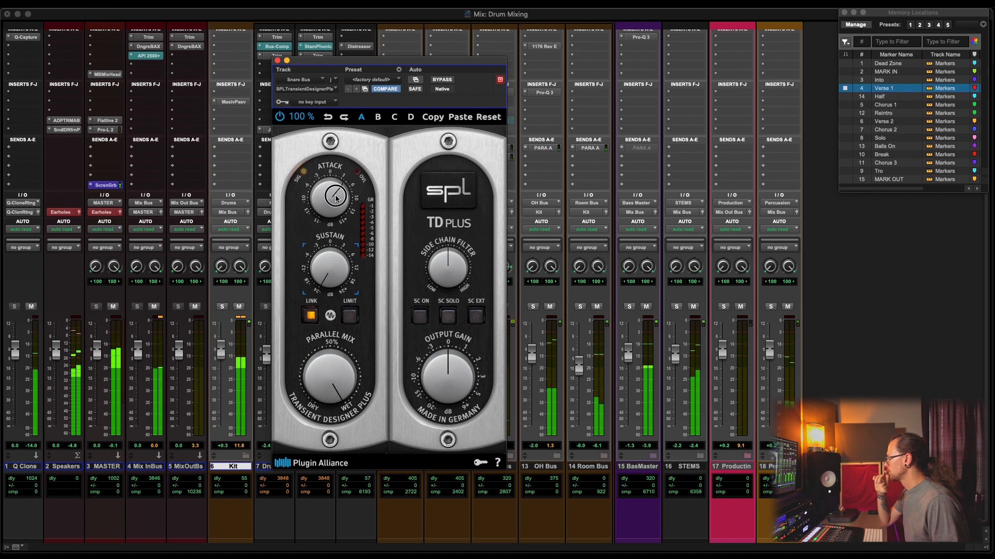
drag(333, 275, 335, 228)
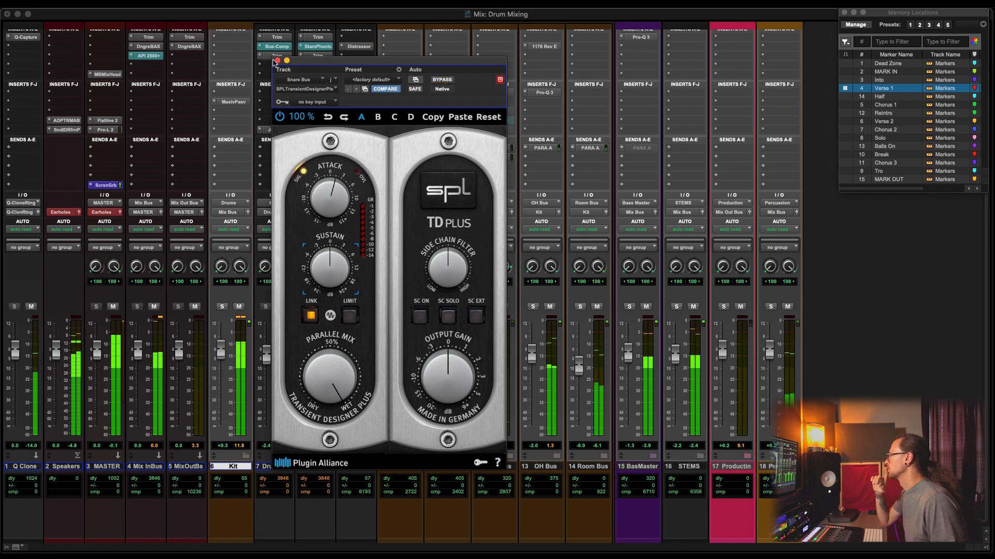
click(277, 61)
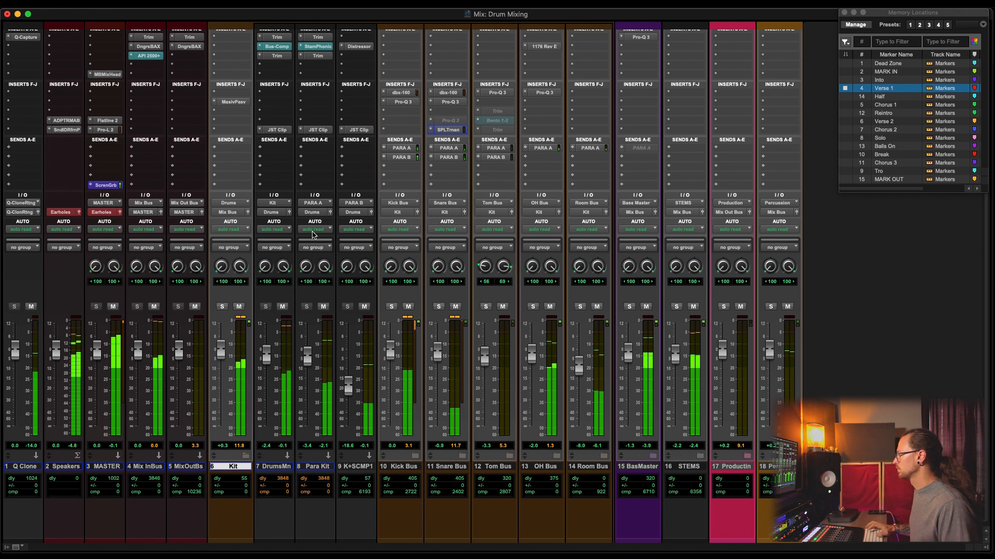
Lower the Snare Bus fader to -1.1 dB and the Tom Bus fader to -3.8 dB, replaying from Verse 1
drag(437, 352, 437, 362)
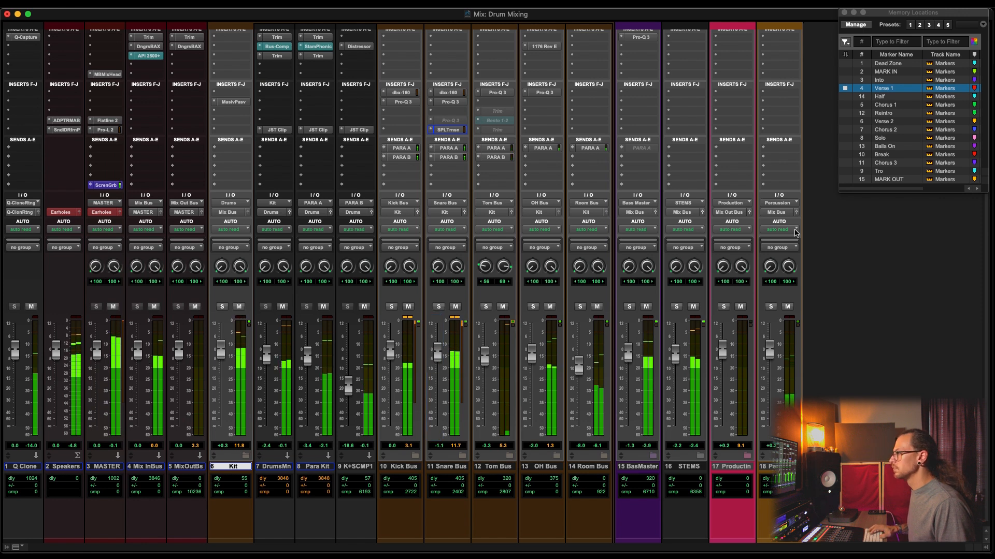
key(space)
click(890, 91)
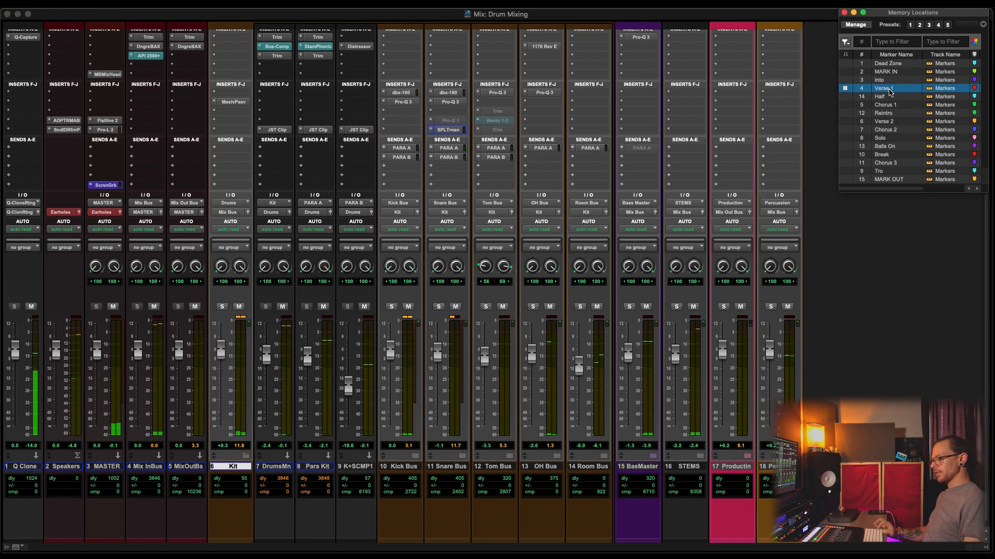
key(space)
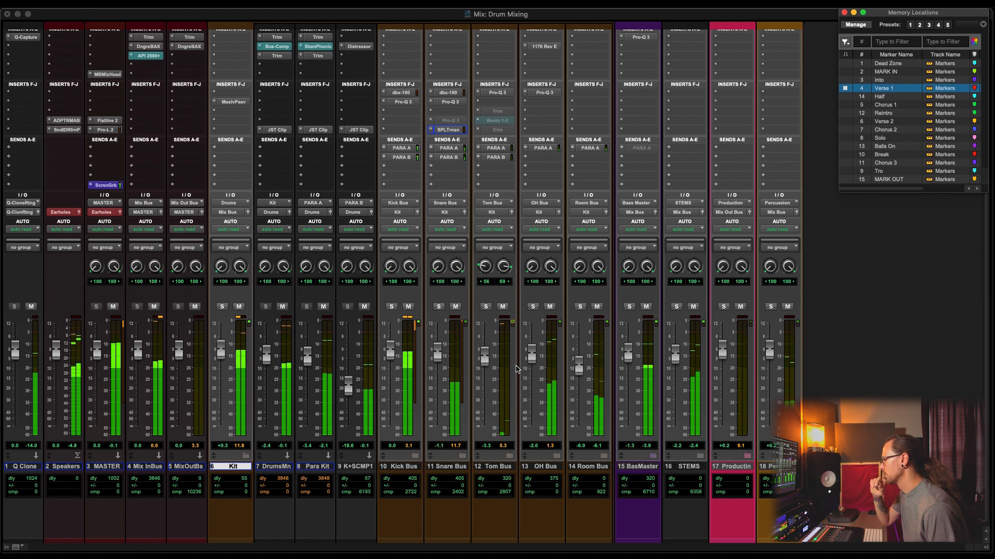
click(483, 366)
drag(482, 366, 483, 368)
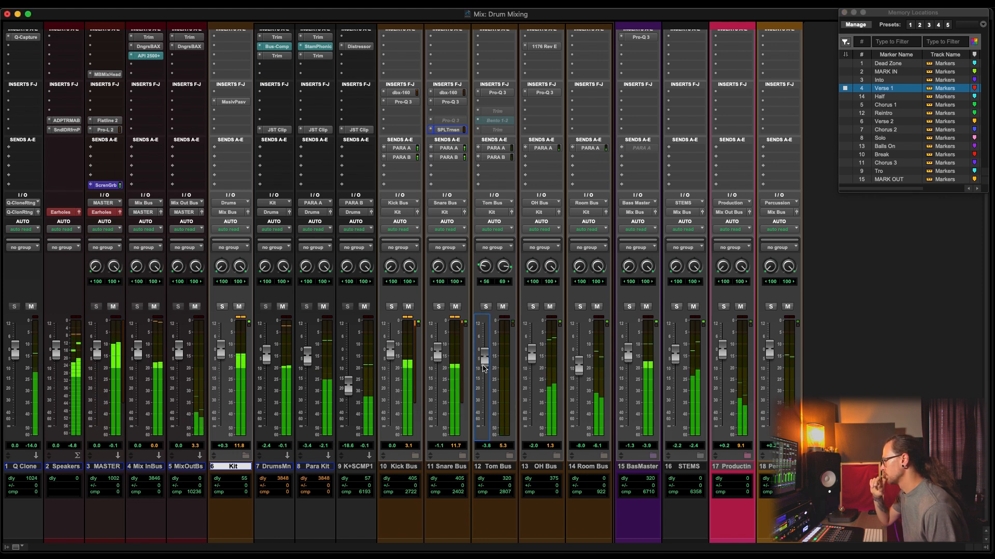
Expand the OH Bus folder and raise the Mr Hat fader to -3.1 dB, along with the Ride and Splash faders
click(558, 457)
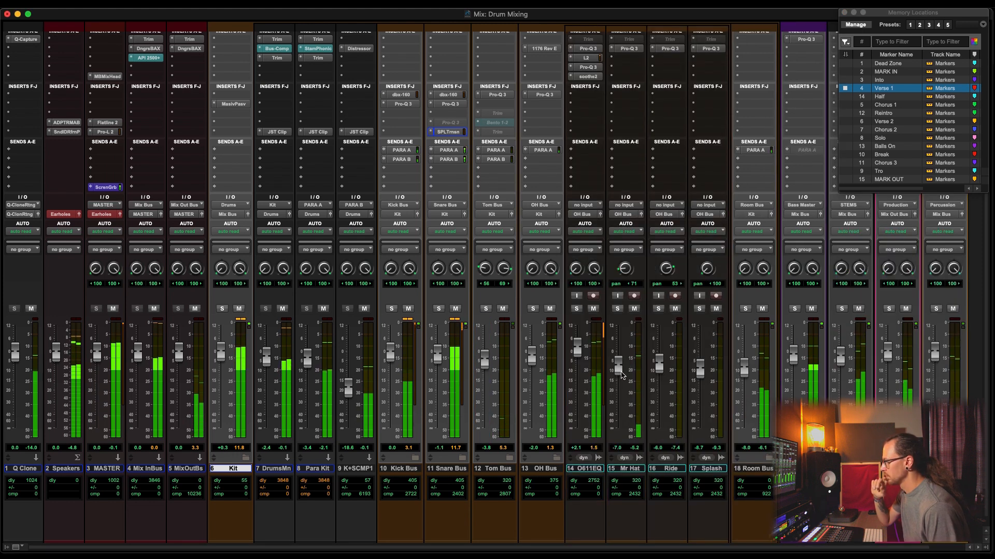
click(618, 365)
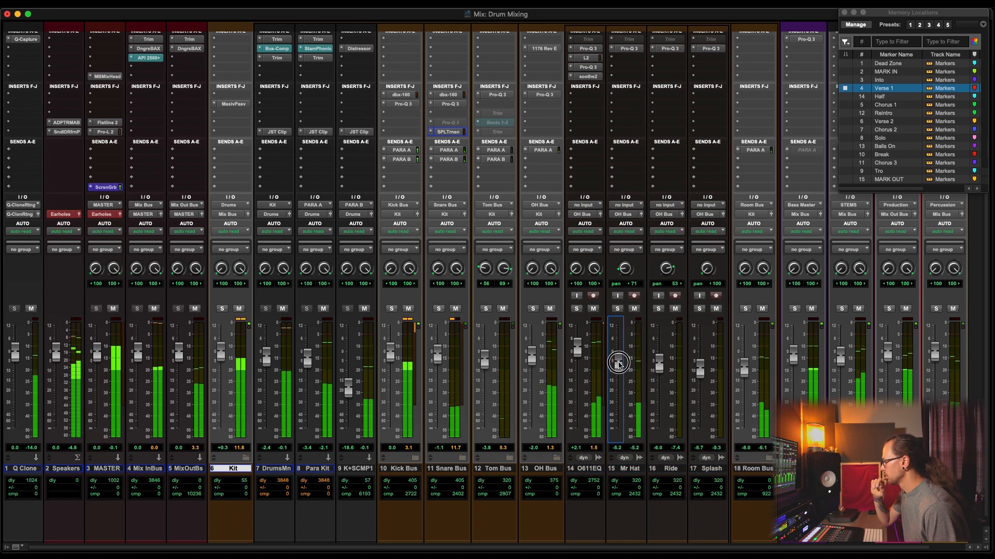
drag(618, 364, 617, 362)
scroll(617, 362, right, 1)
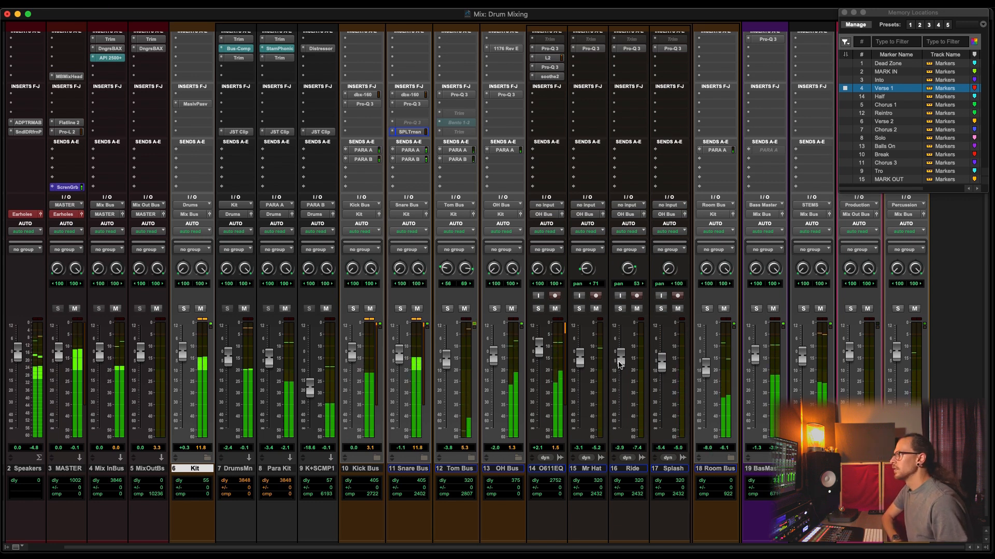
Audition the mix from the Half marker, hide the Memory Locations window, and collapse the OH Bus folder
click(880, 97)
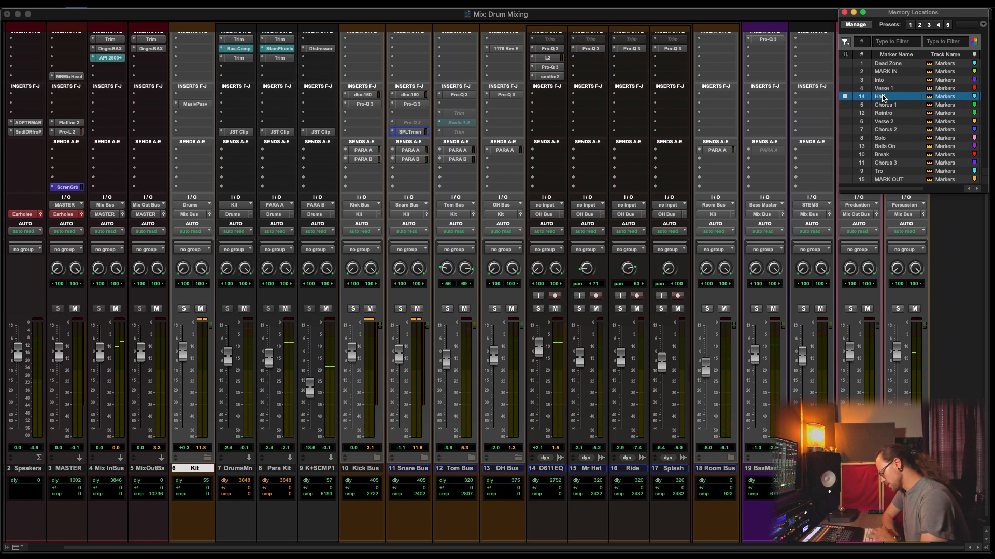
key(space)
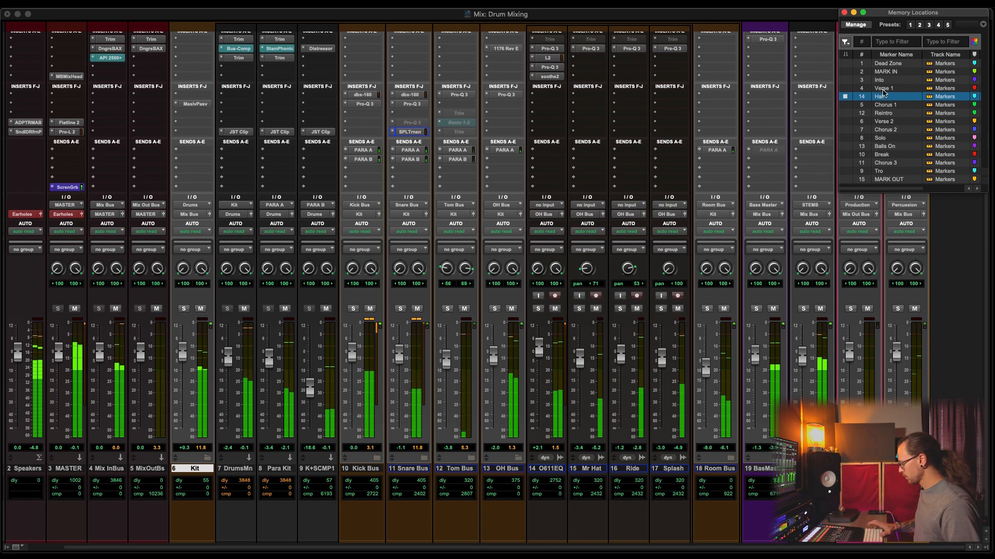
click(930, 24)
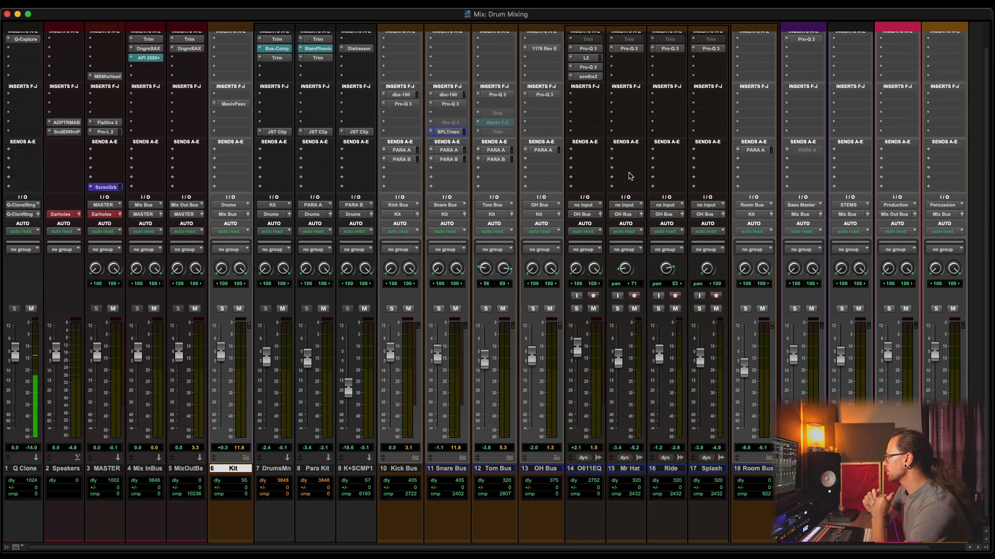
click(558, 458)
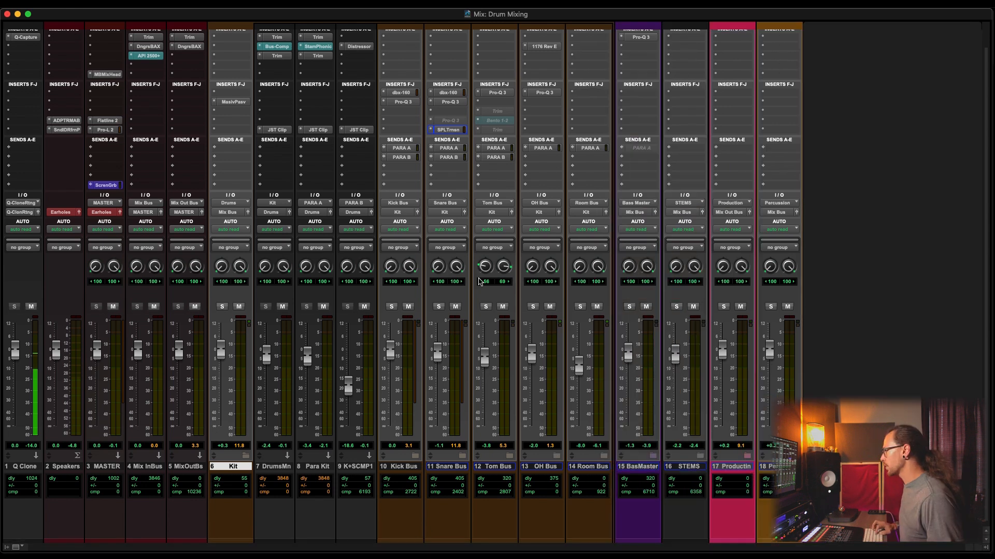
Resume playback and solo the Bass Master to hear the bass with the drum kit
scroll(475, 213, down, 1)
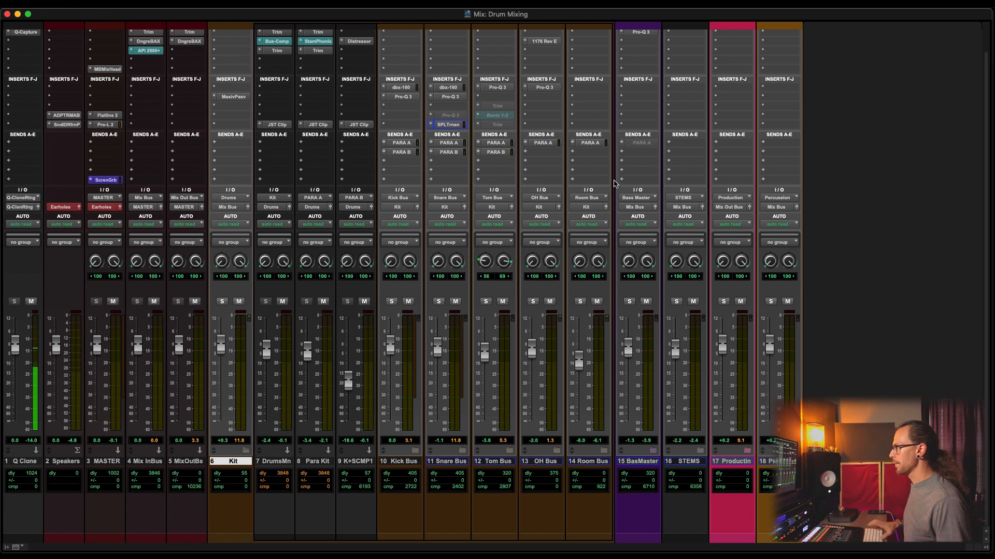
key(space)
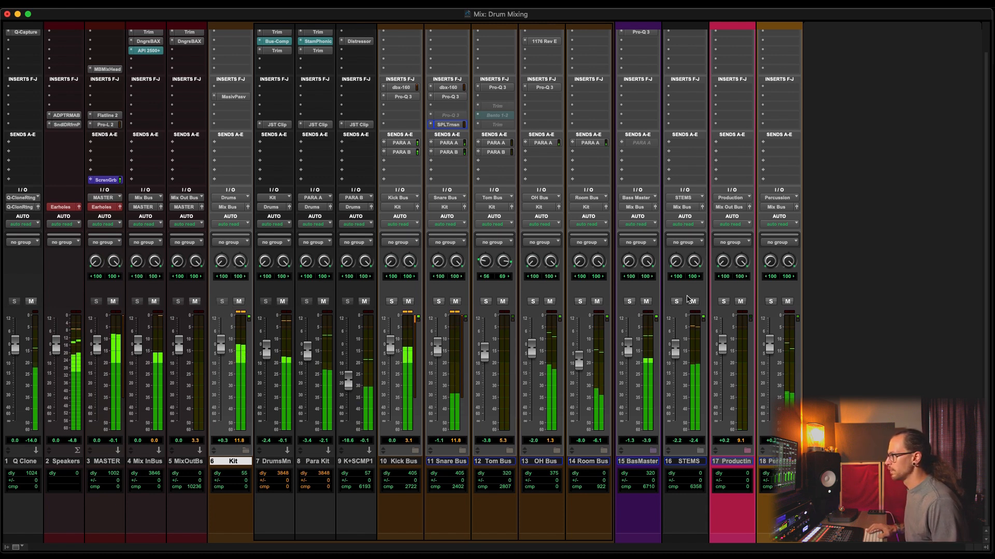
click(629, 302)
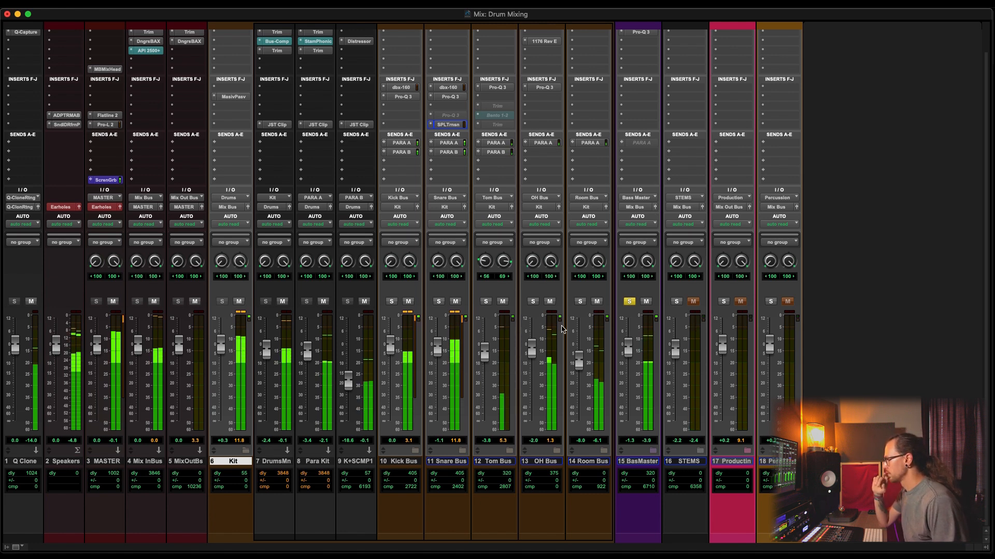
Play the soloed bass and kit from a later point in the Edit window's timeline, returning to the Mix window before stopping
key(super+equal)
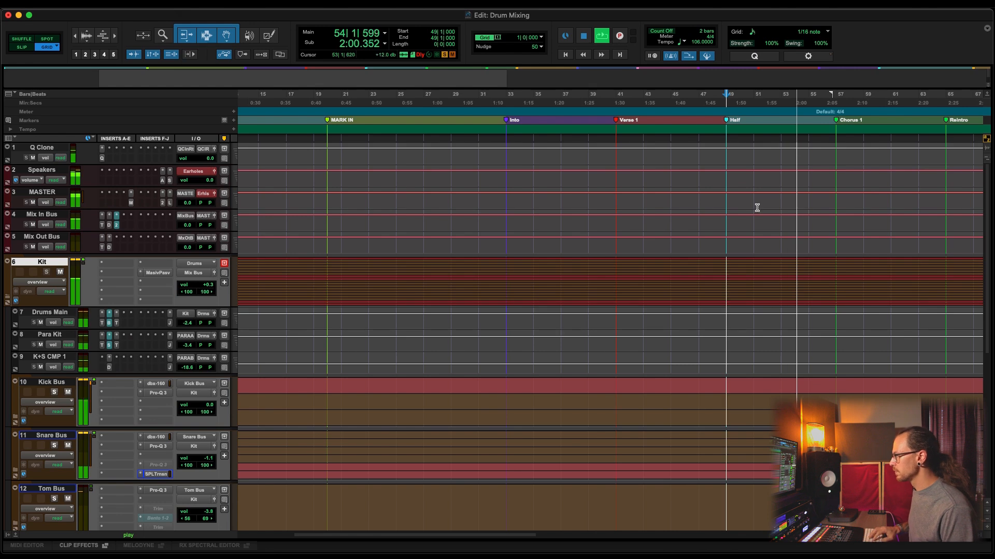
scroll(790, 251, right, 10)
key(space)
click(650, 270)
key(space)
key(super+equal)
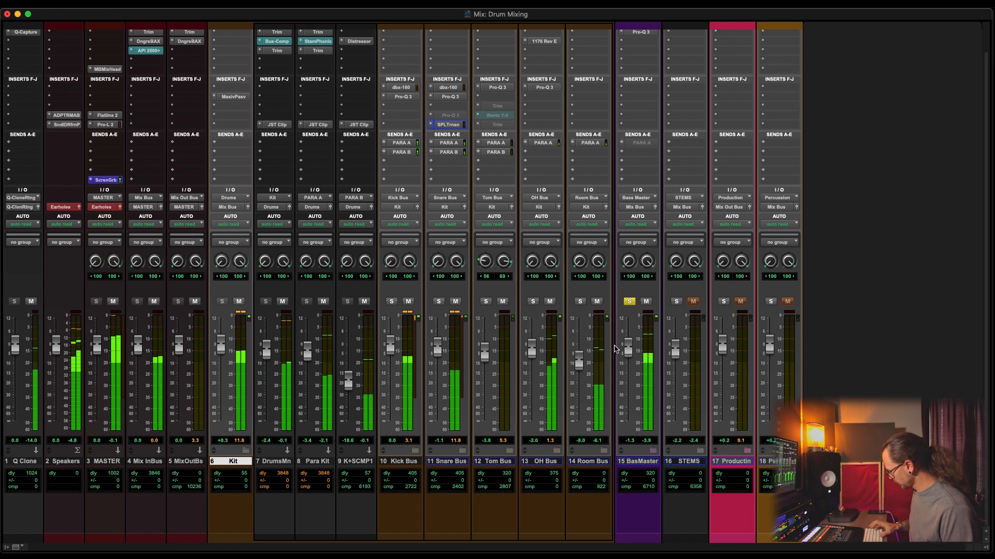
key(space)
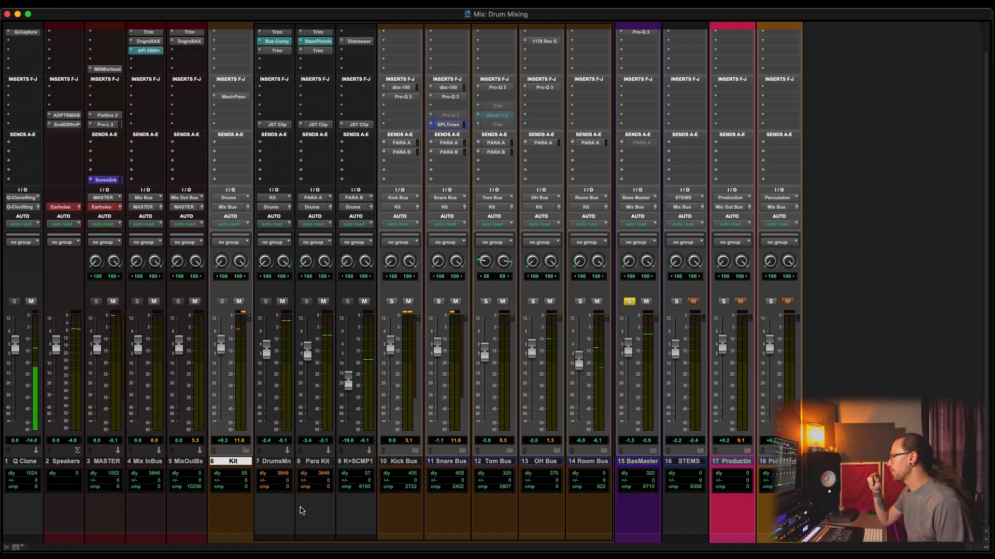
Select the Para Kit track, activate the Bass Master's PARA A send, and open it with its send level at -∞
click(318, 462)
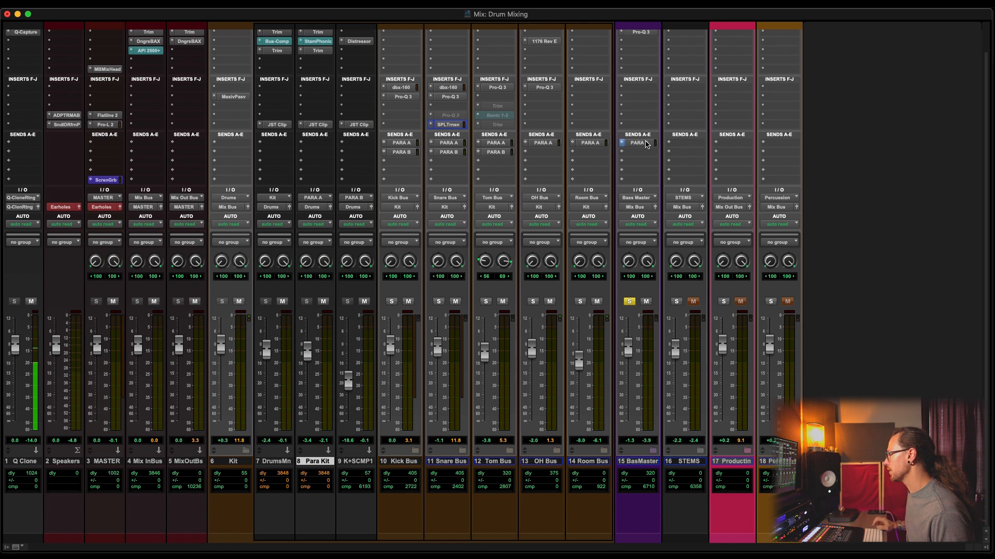
click(638, 143)
drag(570, 221, 564, 358)
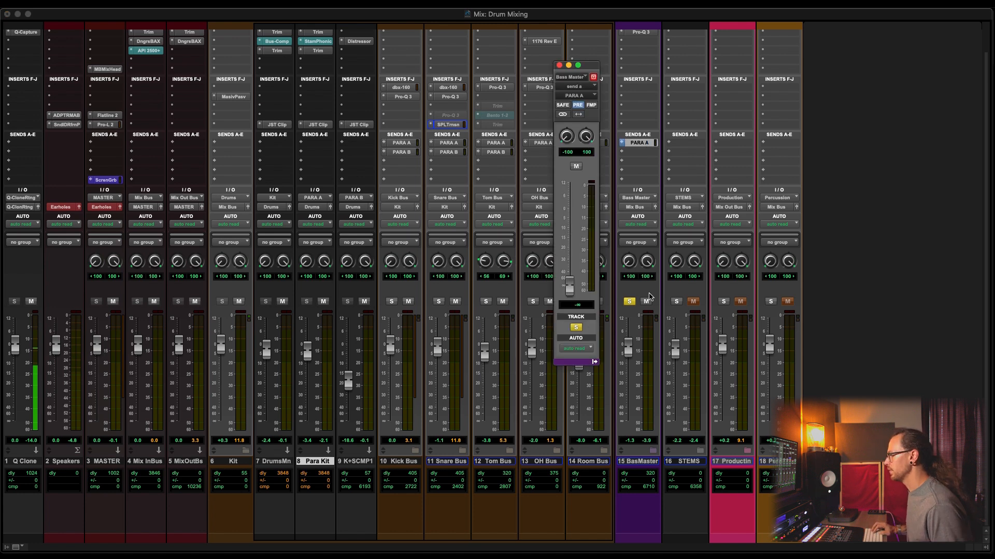
Mute the Bass Master, Drums Main and K+SCMP1 tracks and play to hear the Para Kit channel alone
click(645, 302)
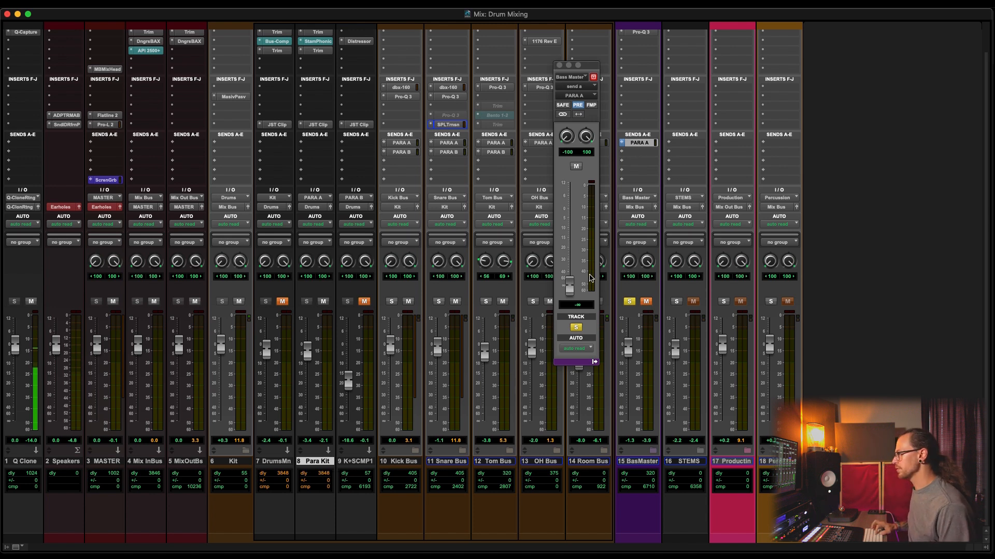
key(space)
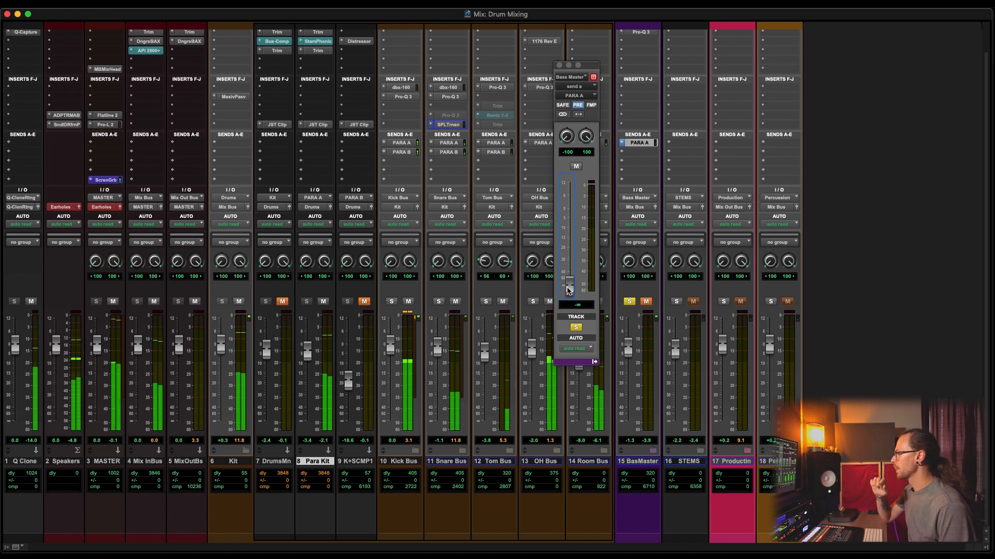
Raise the Bass Master's PARA A send level to -5.2 dB while listening, and stop playback
drag(568, 290, 565, 222)
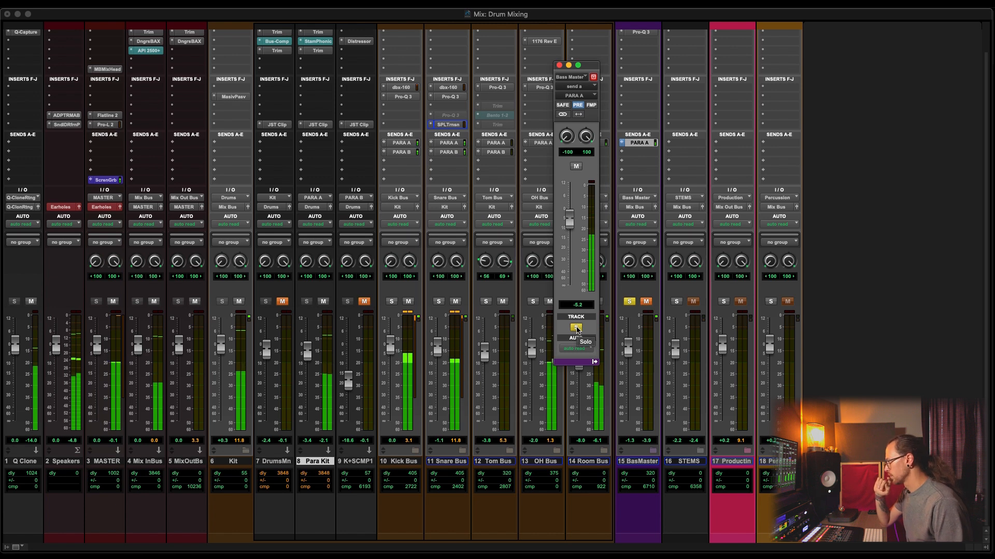
key(space)
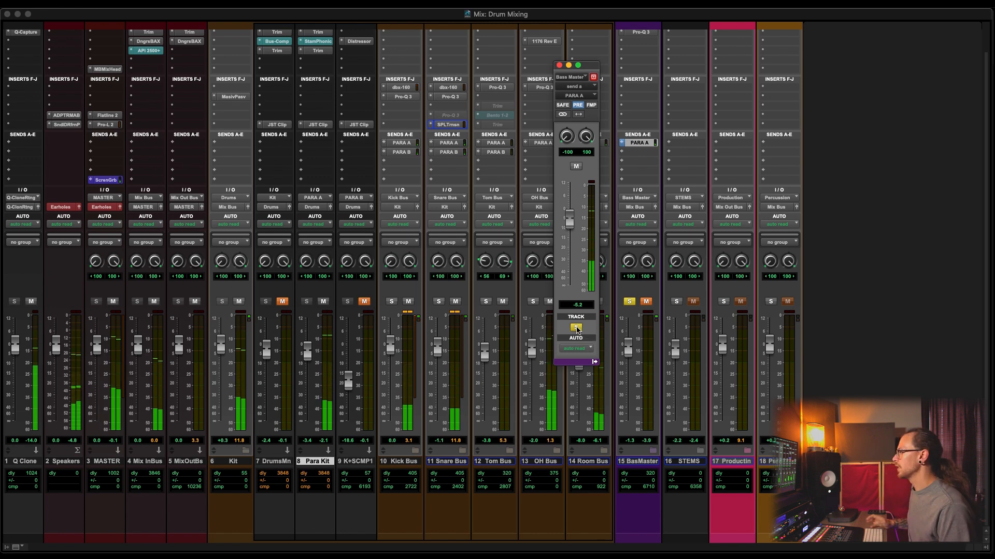
Unsolo the Bass Master, unmute it along with Drums Main and K+SCMP1, mute STEMS, and play the mix
click(576, 328)
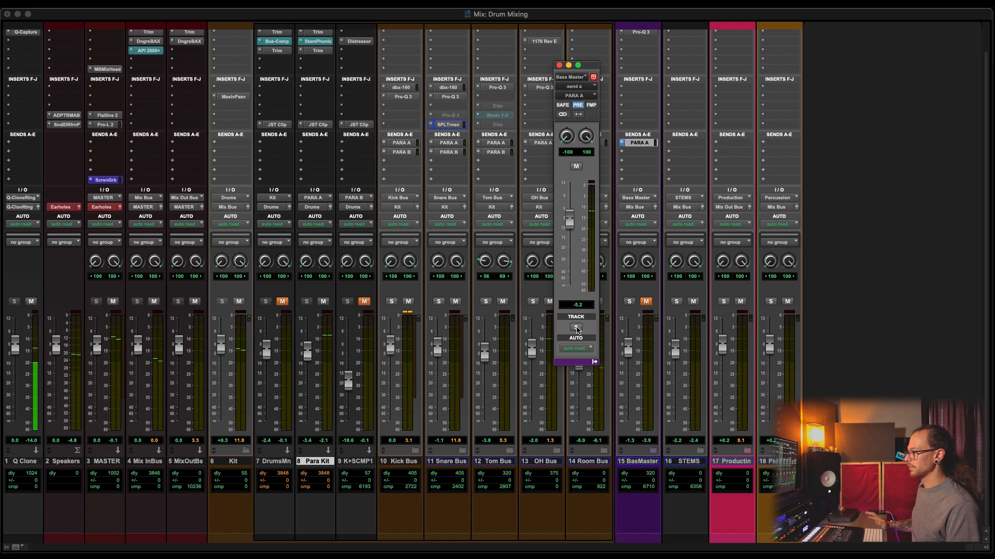
click(283, 302)
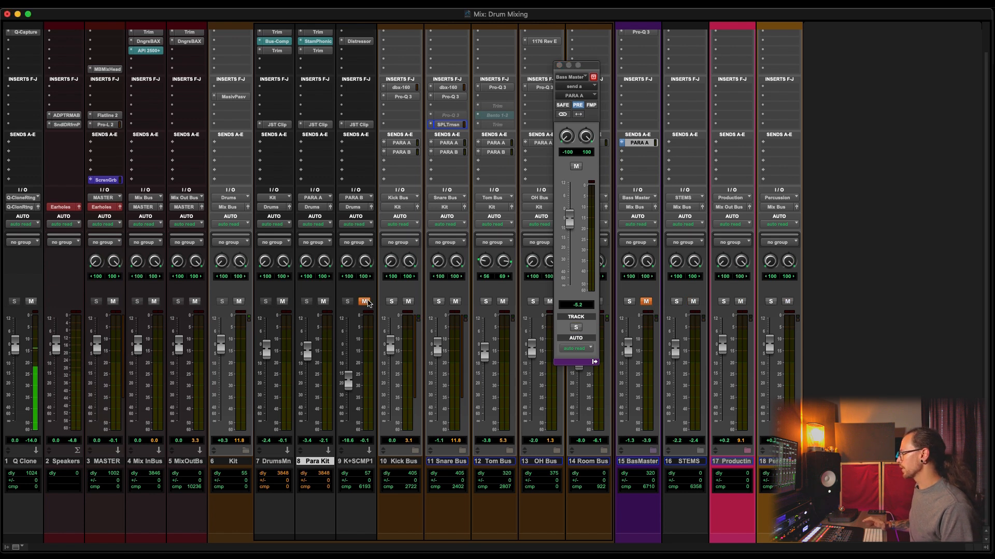
key(space)
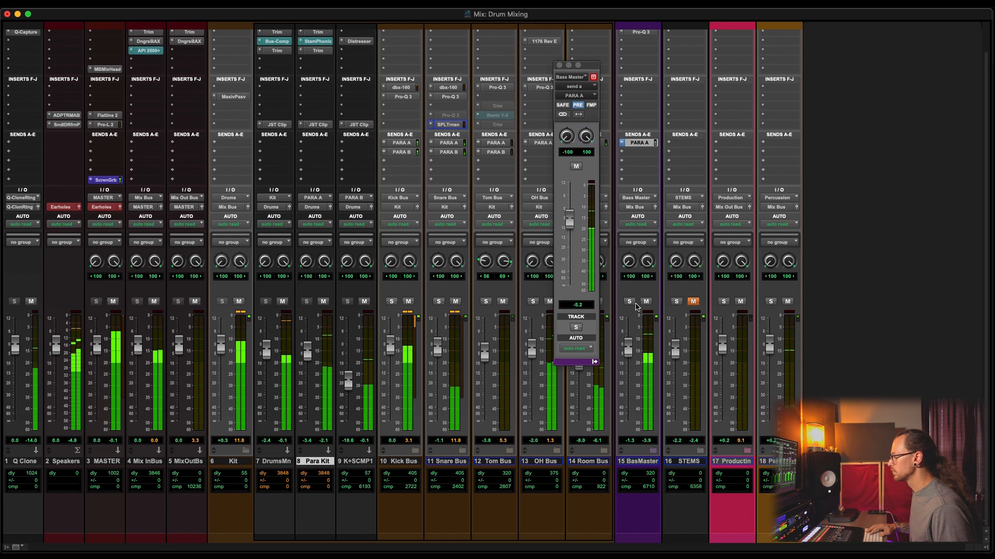
click(628, 351)
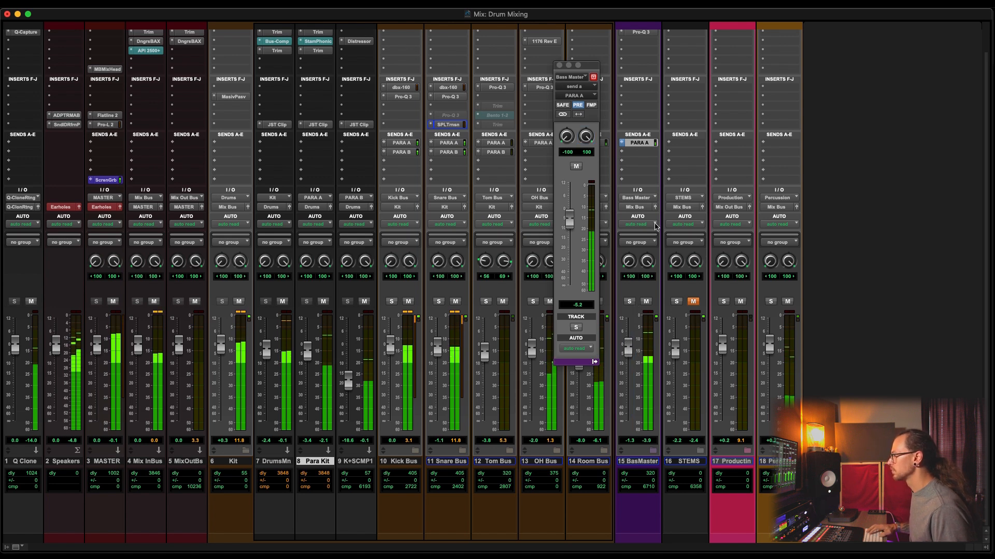
Compare the mix with the Bass Master's PARA A send muted and unmuted, and lower the send level to -7.2 dB
ctrl+super+click(639, 143)
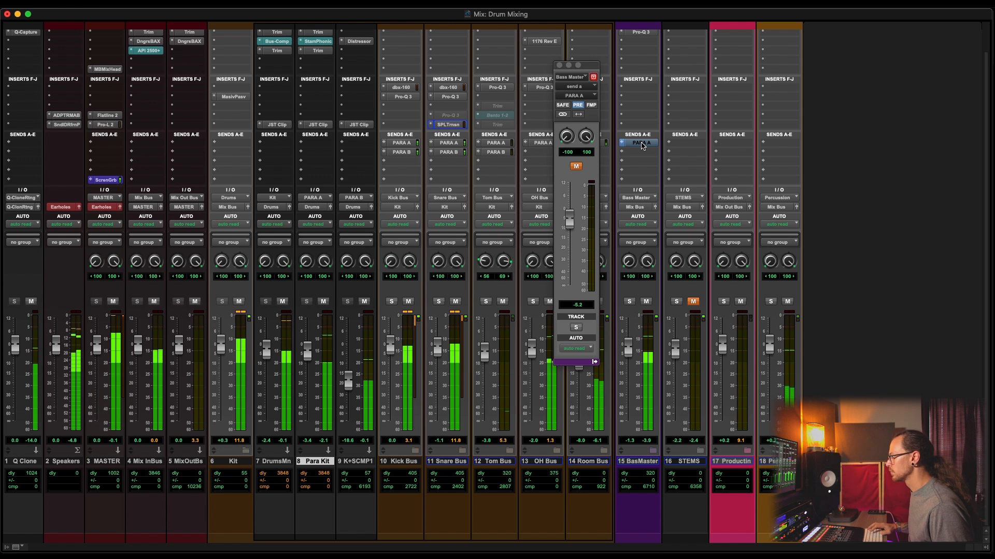
ctrl+super+click(641, 143)
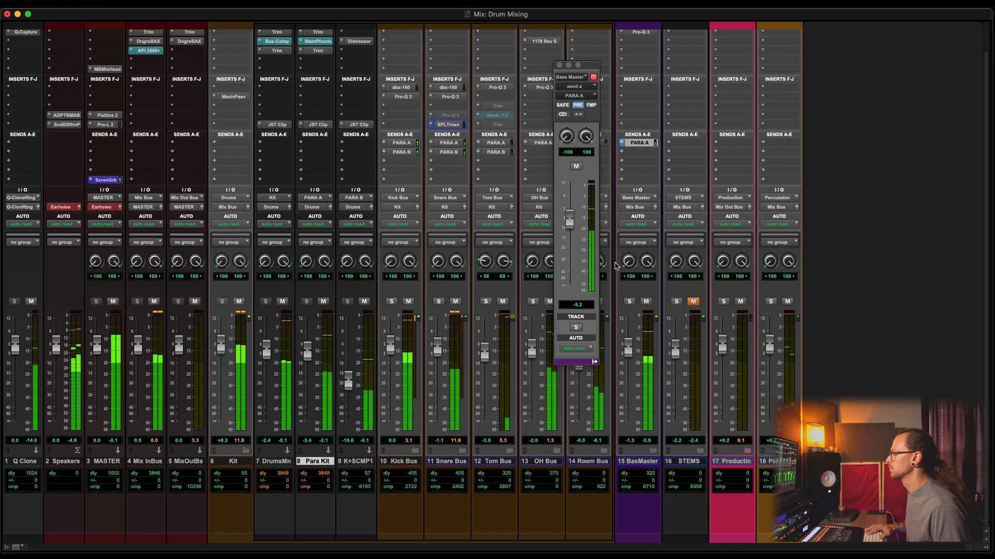
drag(570, 220, 569, 252)
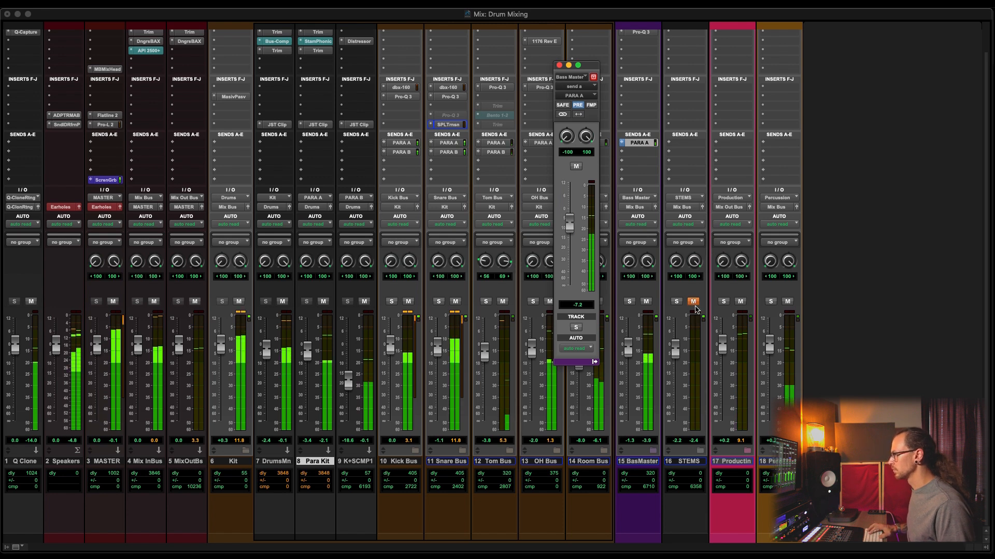
Mute and unmute the Bass Master's PARA A send twice for comparison, and fine-tune its level to -7.7 dB
click(576, 166)
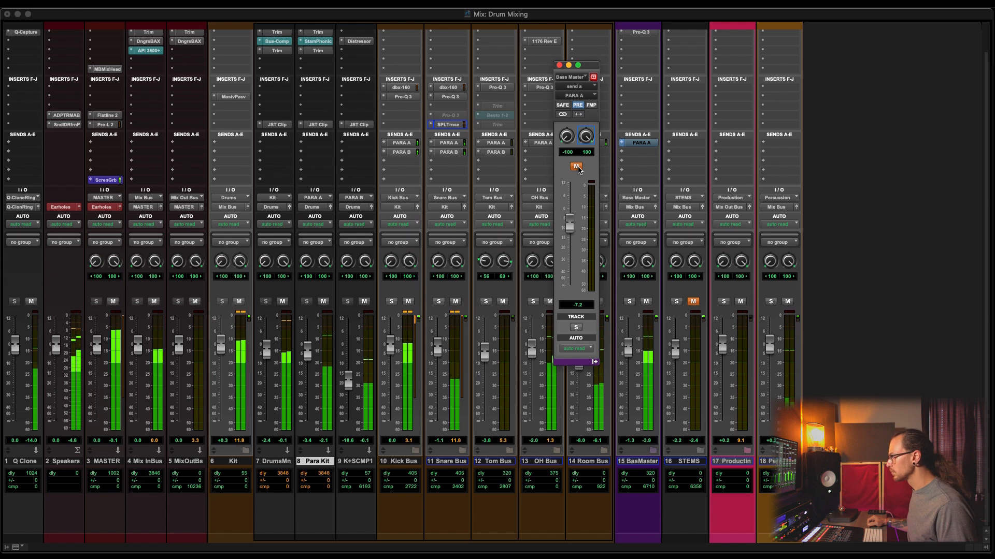
click(576, 166)
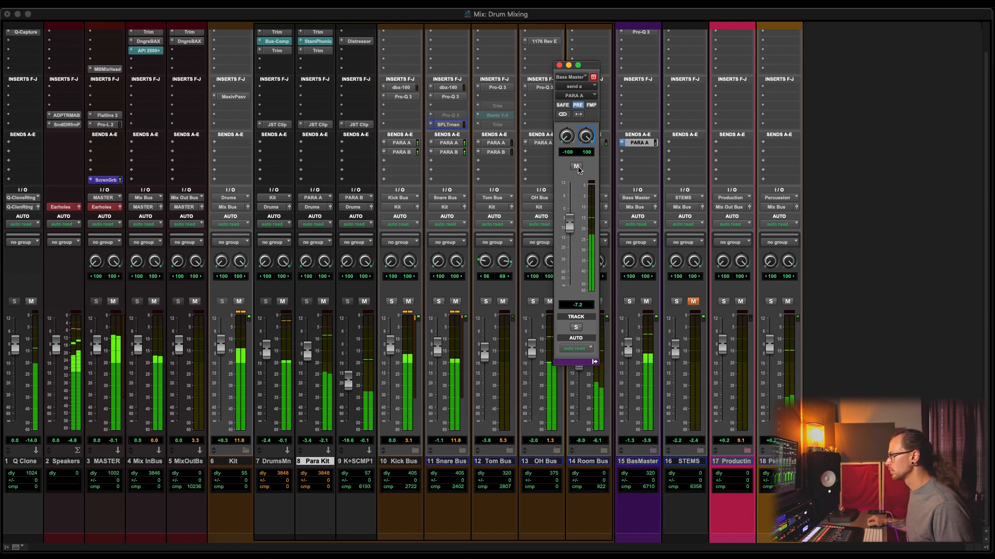
click(576, 167)
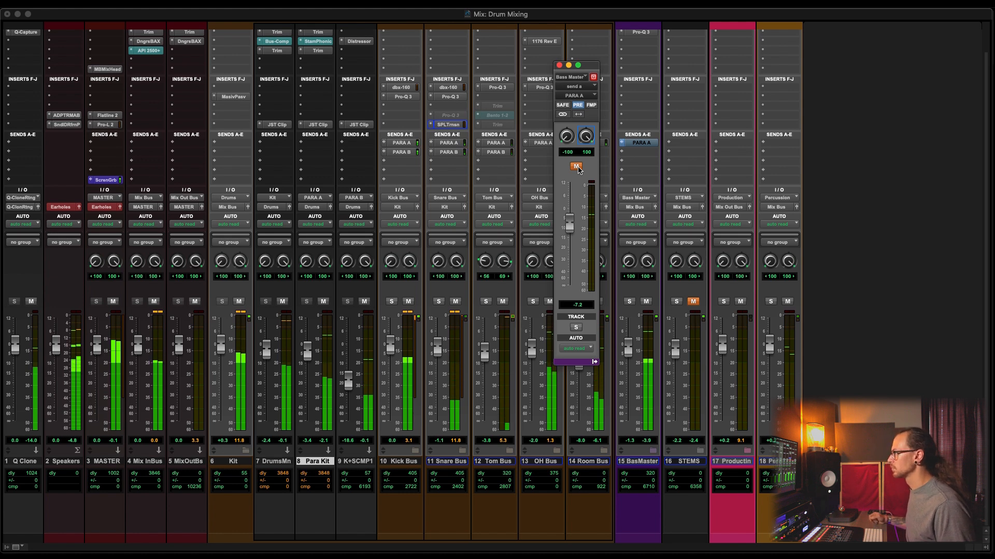
click(576, 167)
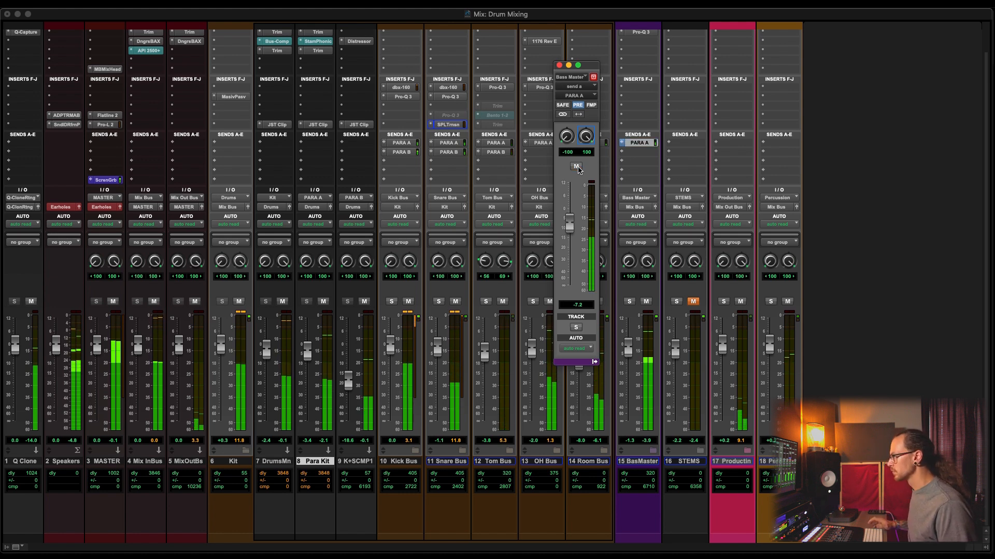
click(571, 226)
drag(570, 226, 570, 229)
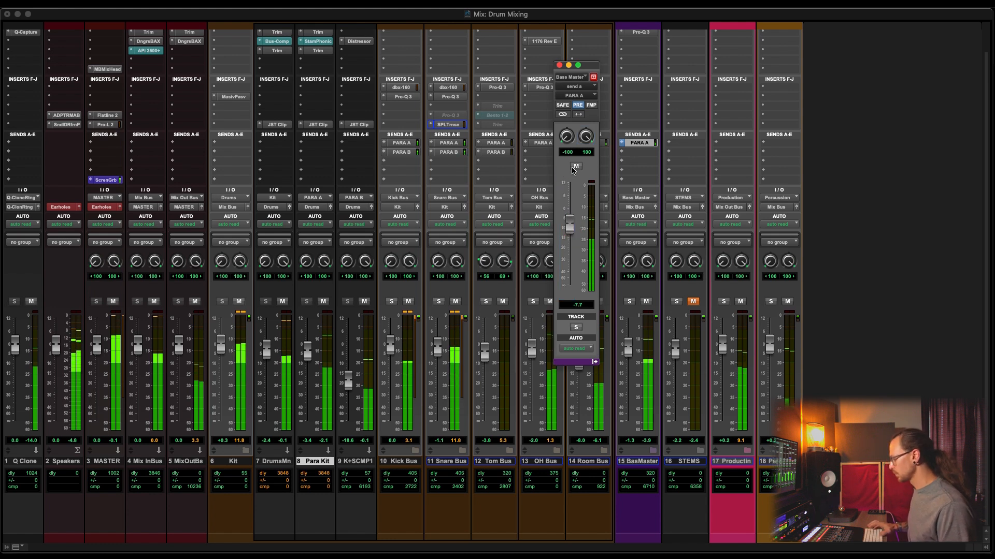
Stop to unmute the STEMS track, resume playback and lower the Bass Master fader to -2.2 dB
key(space)
click(692, 305)
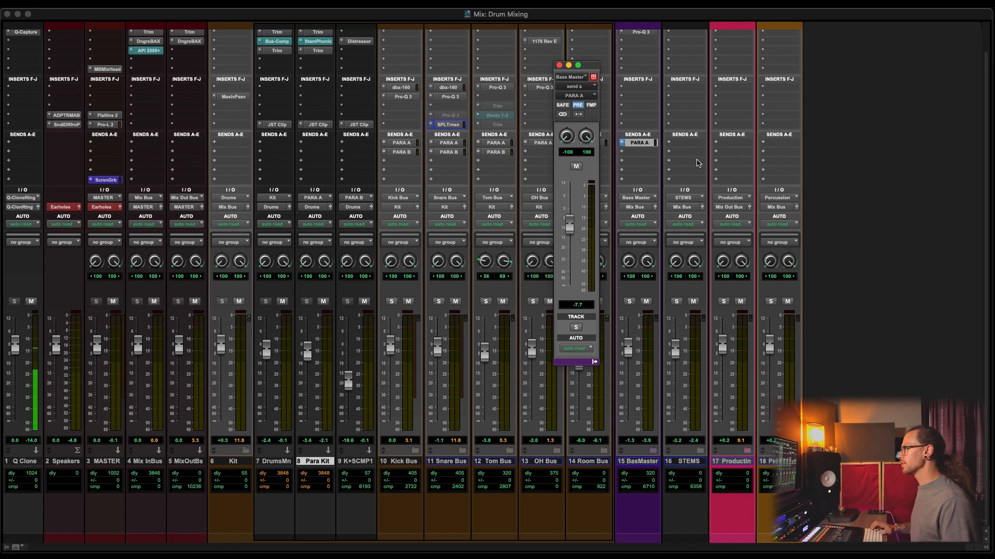
key(space)
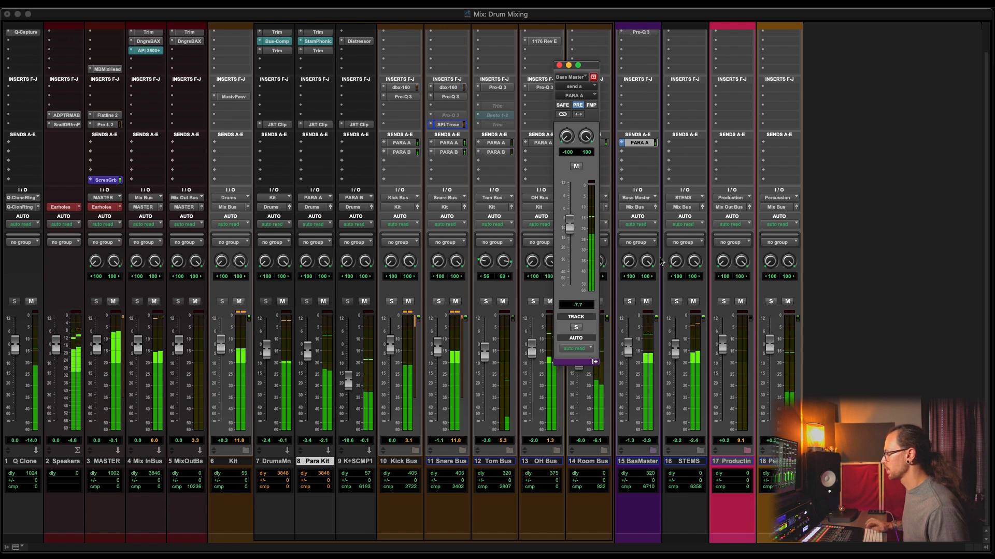
drag(628, 350, 627, 352)
Compare the full mix with the Bass Master's PARA A send muted and unmuted, and close the send window
ctrl+super+click(639, 144)
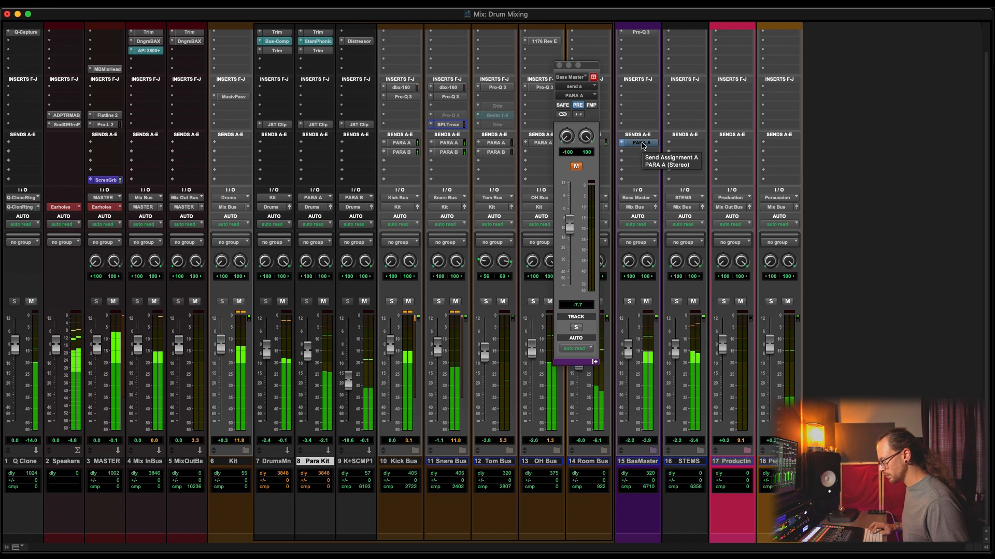
ctrl+super+click(641, 143)
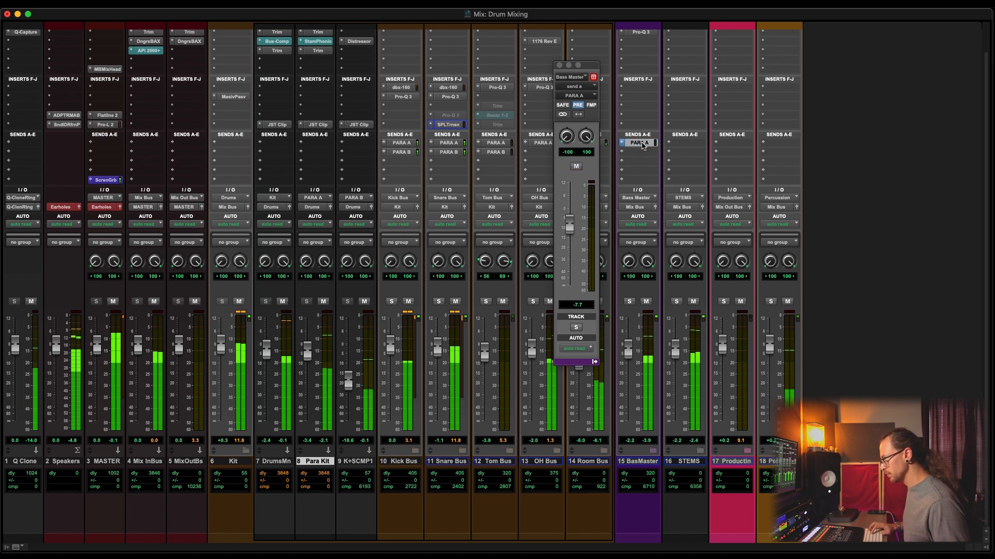
click(559, 66)
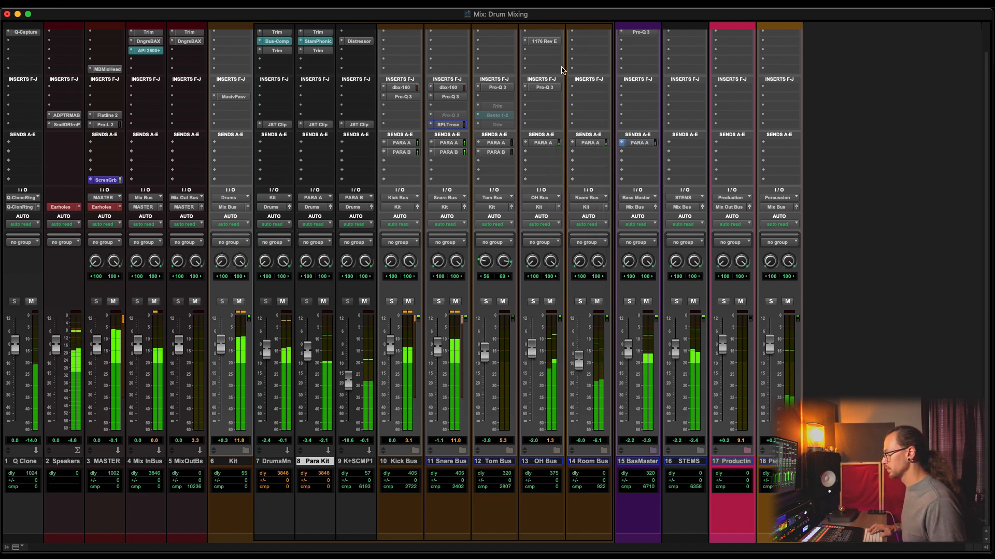
Set the STEMS fader to -1.8 dB and the Bass Master fader to -2.4 dB
drag(674, 351, 675, 343)
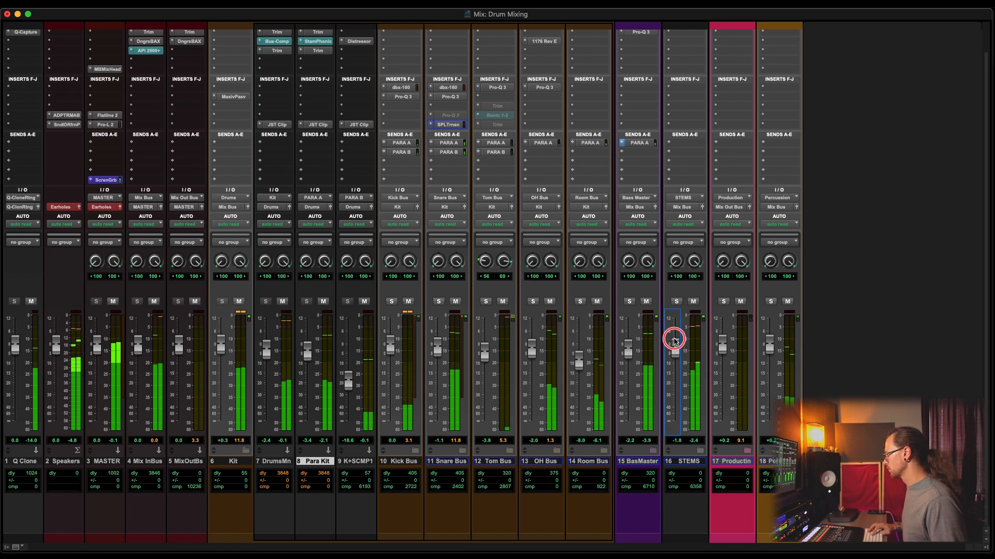
drag(626, 350, 626, 357)
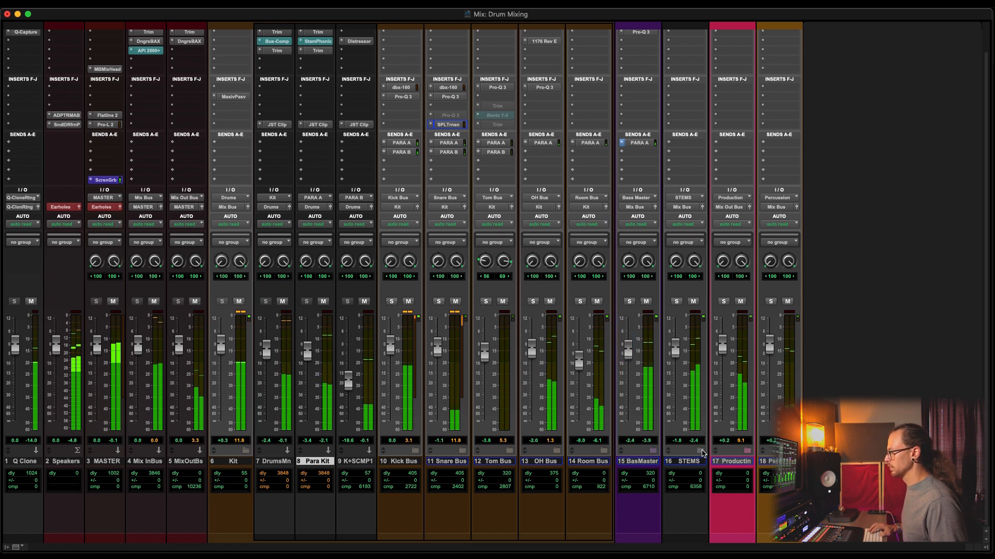
Expand the STEMS and Production folder tracks and adjust the fader of the second stem, 04_PSC
click(699, 452)
click(830, 452)
scroll(831, 445, right, 3)
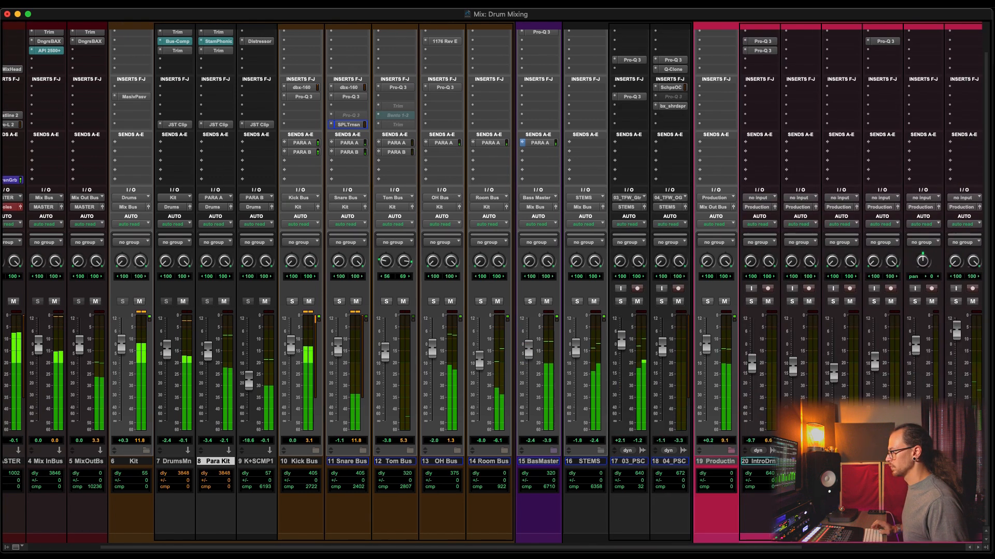
scroll(835, 339, right, 3)
click(815, 333)
click(436, 344)
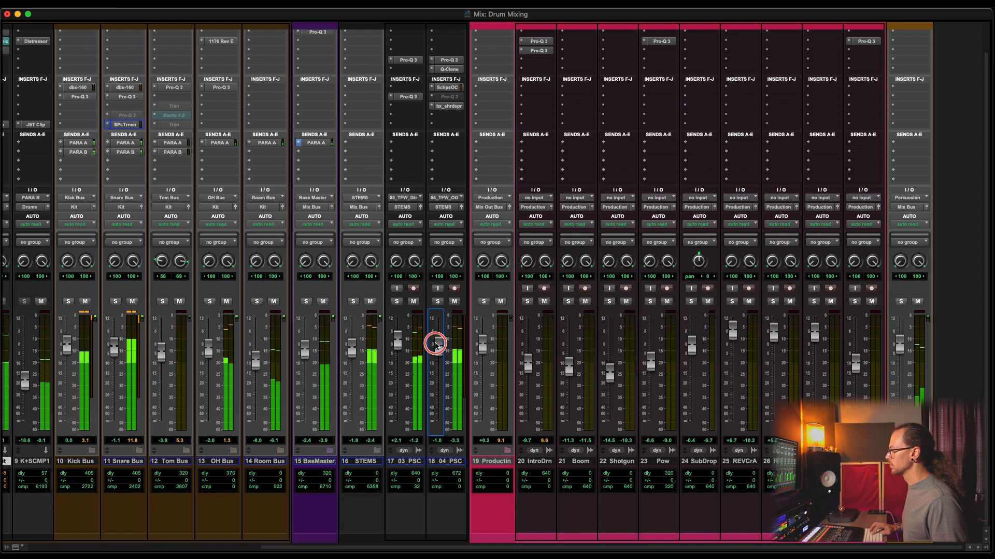
Collapse the STEMS and Kit folder tracks
scroll(420, 419, left, 4)
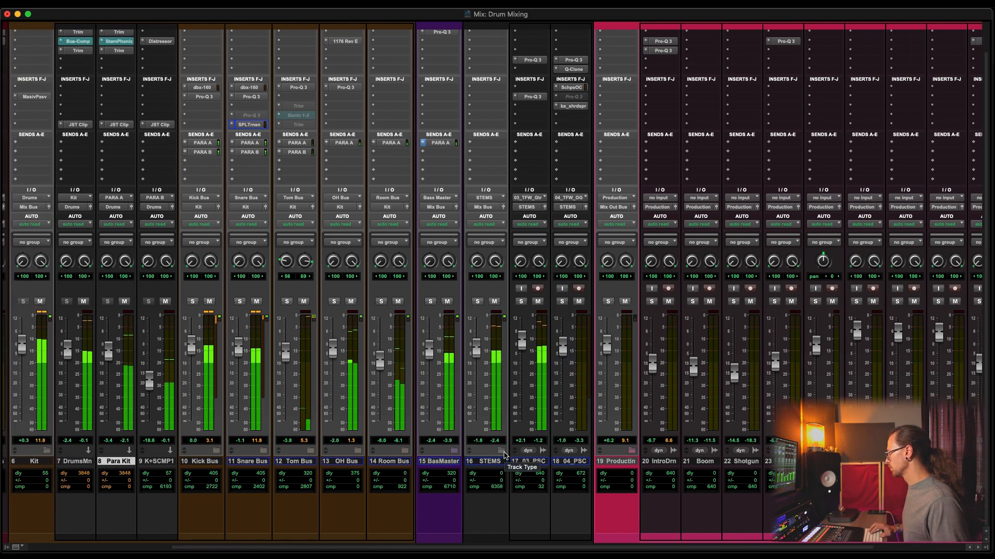
scroll(505, 455, left, 6)
click(246, 451)
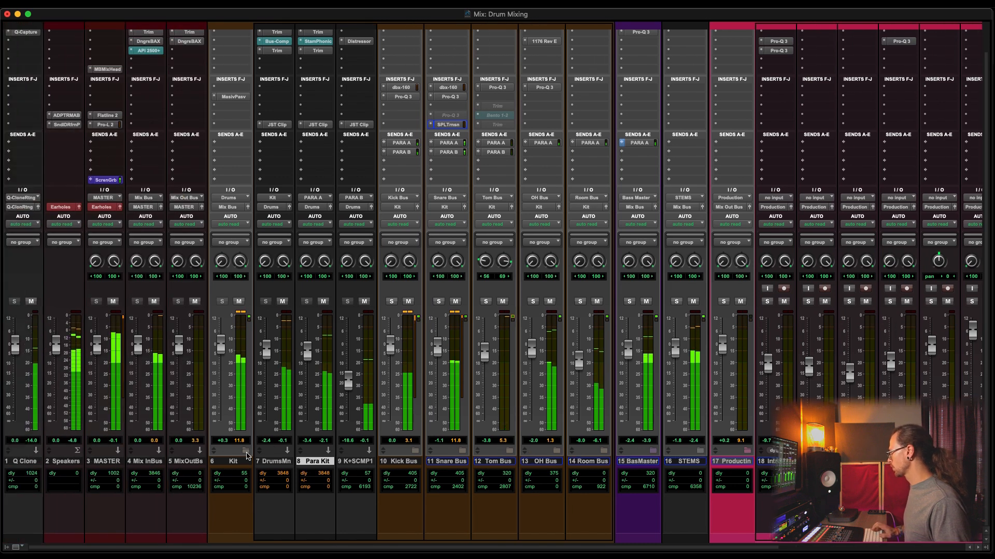
Open ADPTR MetricAB on the Speakers track and play the mix through its Bass filter, ending with the high limit at 188 Hz
click(66, 115)
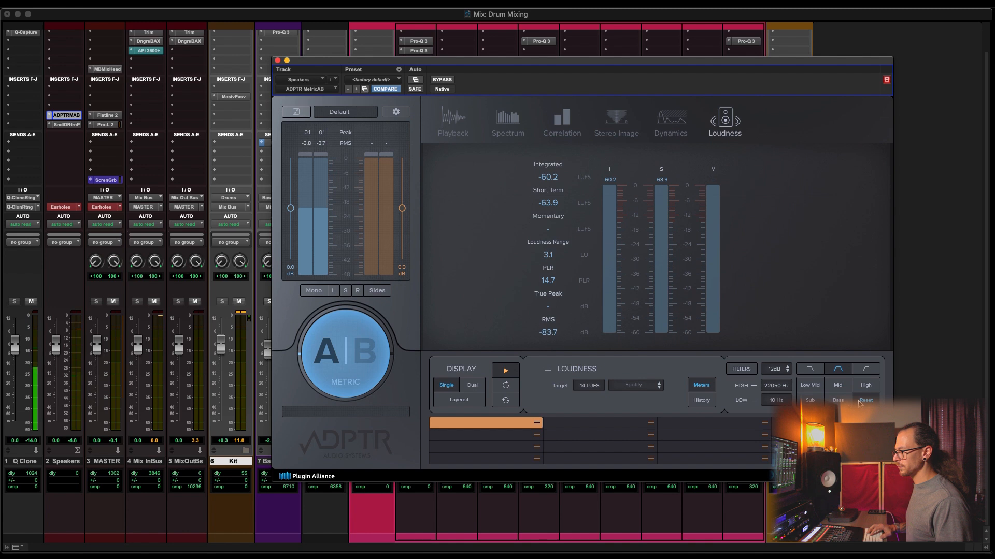
click(834, 401)
key(space)
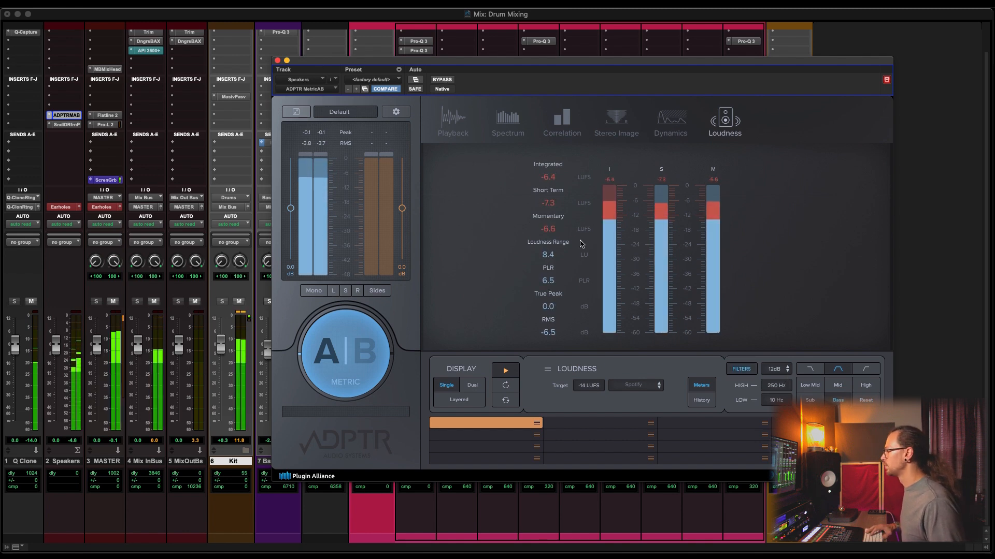
drag(776, 390, 769, 395)
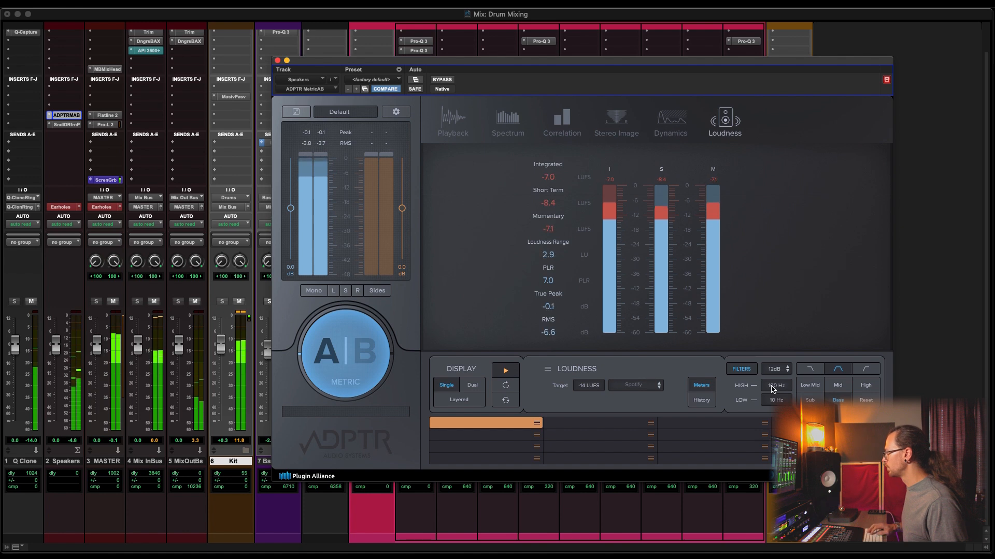
drag(773, 389, 774, 384)
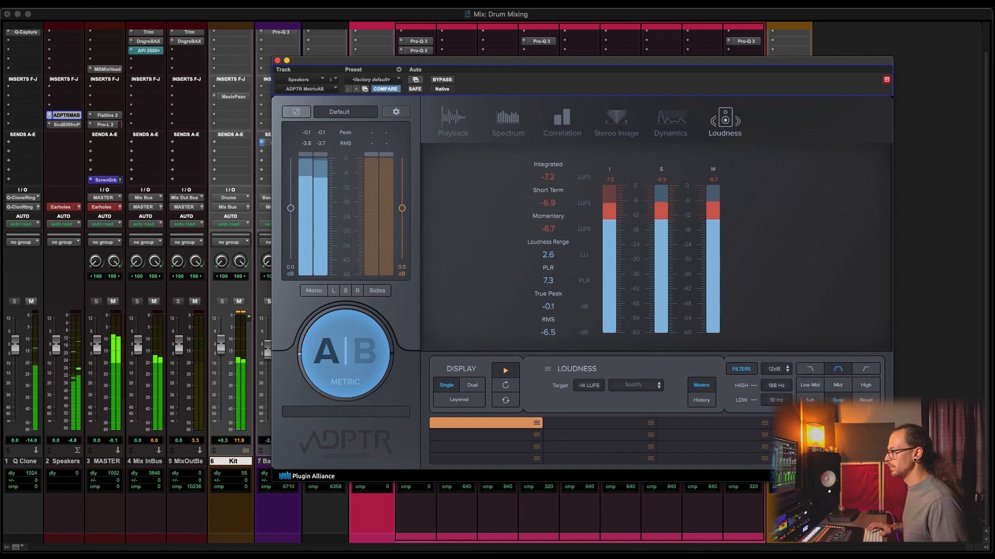
Stop playback, reset MetricAB's filters, close the plug-in window and resume playback in the mixer
key(space)
click(866, 400)
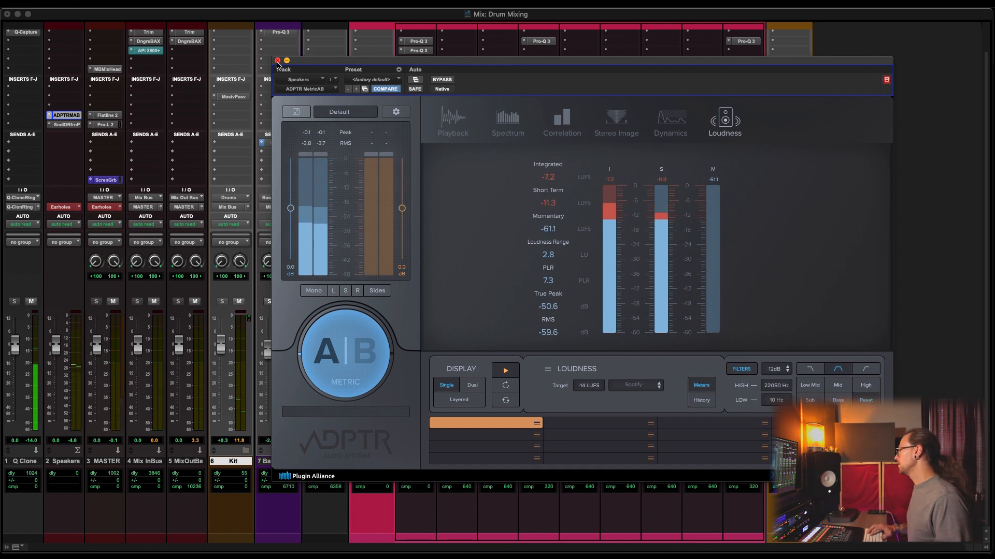
click(278, 61)
scroll(508, 177, up, 3)
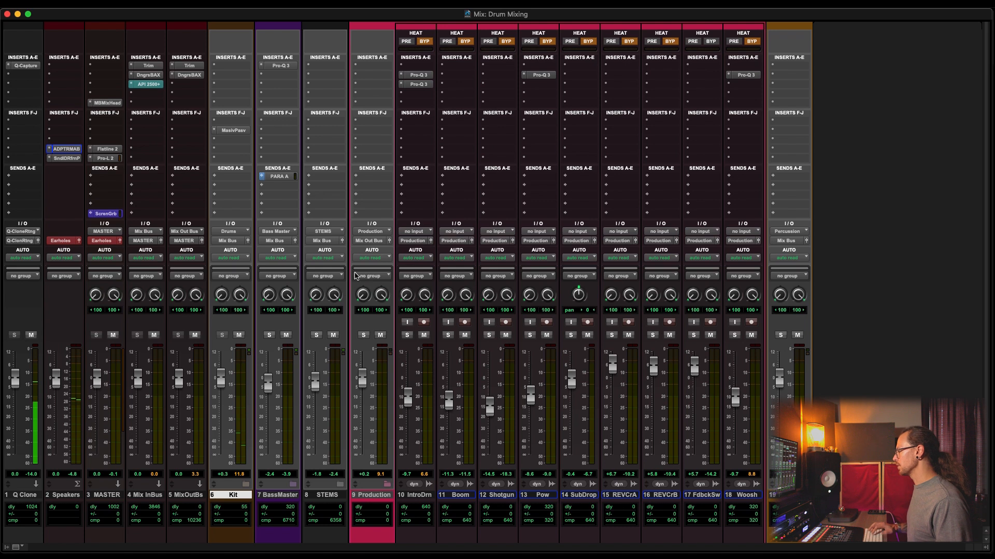
key(space)
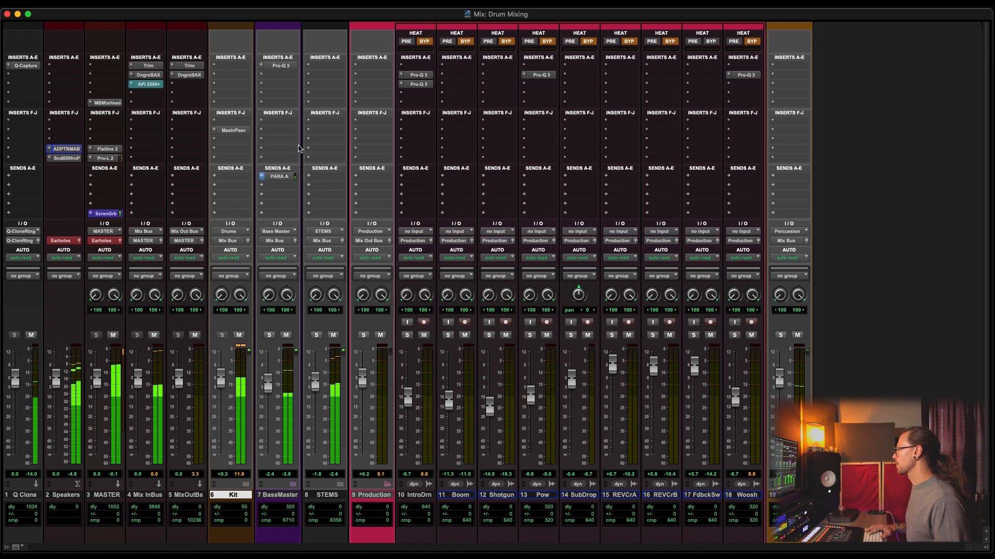
click(277, 77)
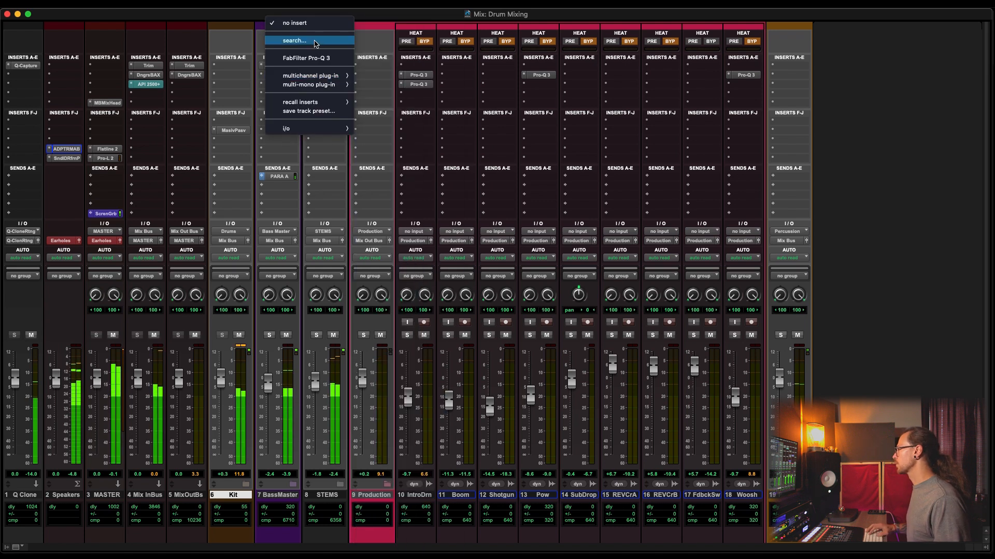
click(314, 41)
text(pro)
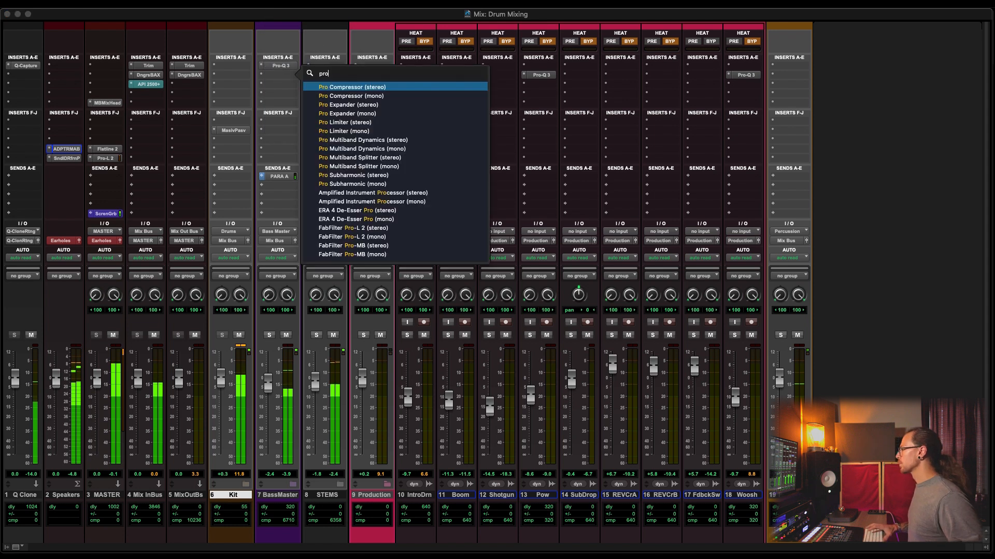
key(Up)
key(Up)
key(Escape)
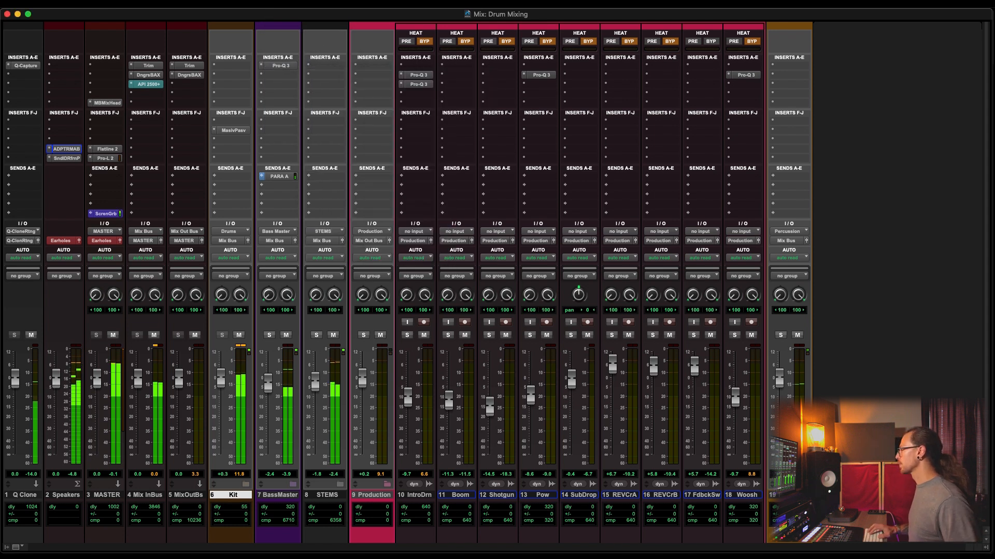
Insert FabFilter Pro-MB after Pro-Q 3 on the BassMaster track, create a low compression band and solo the track
drag(333, 245, 346, 246)
drag(400, 69, 573, 49)
click(269, 335)
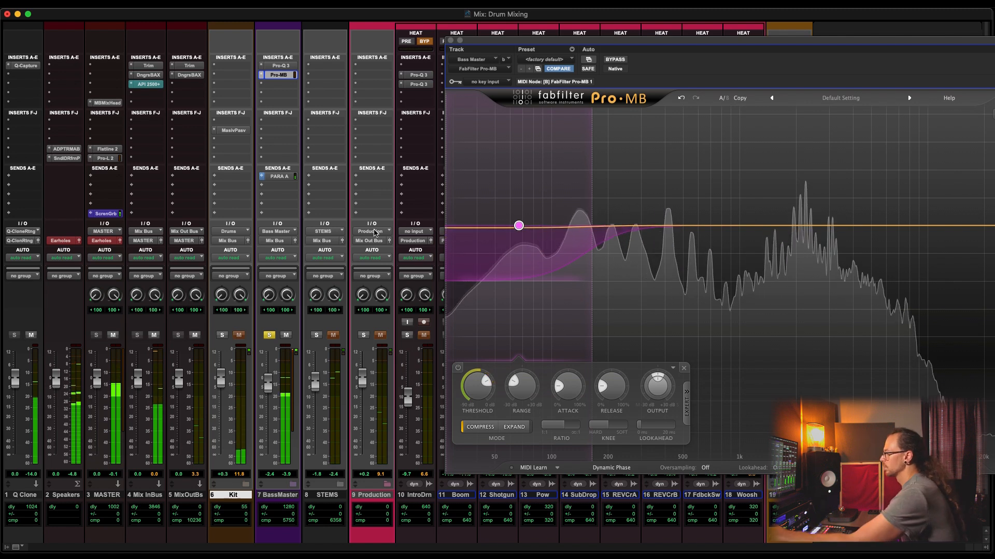
Audition Pro-MB's low band on its own and lower its high crossover to about 85 Hz
click(454, 115)
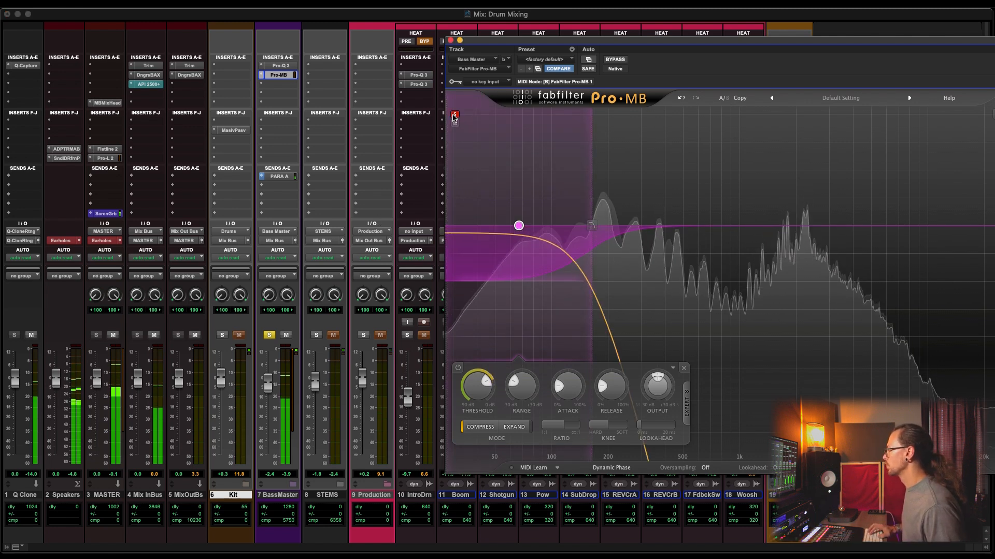
drag(592, 190, 552, 189)
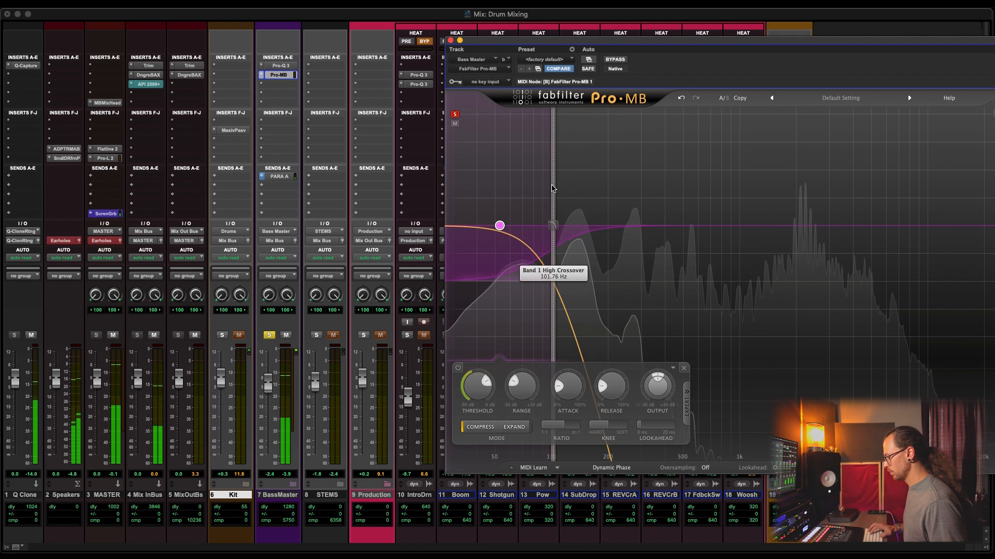
drag(549, 202, 538, 205)
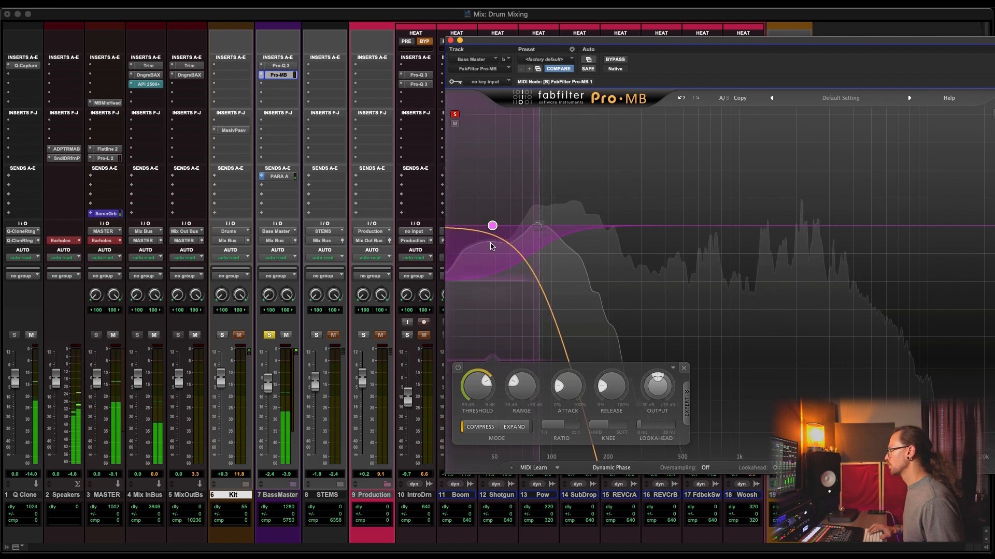
key(space)
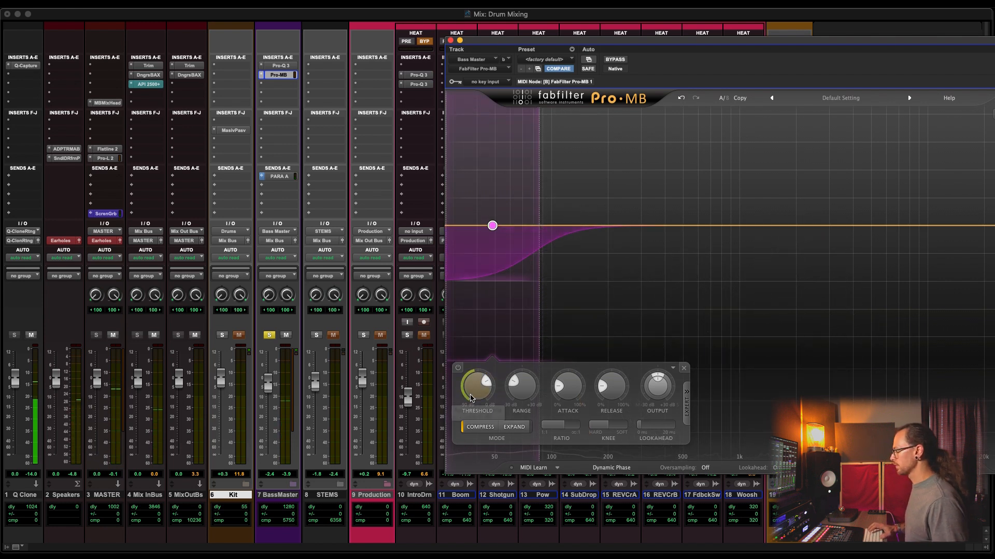
Shorten the low band's attack and release, raise its output, set the threshold around -22 dB and close Pro-MB
key(space)
drag(565, 398, 567, 410)
drag(612, 386, 610, 418)
drag(566, 388, 565, 372)
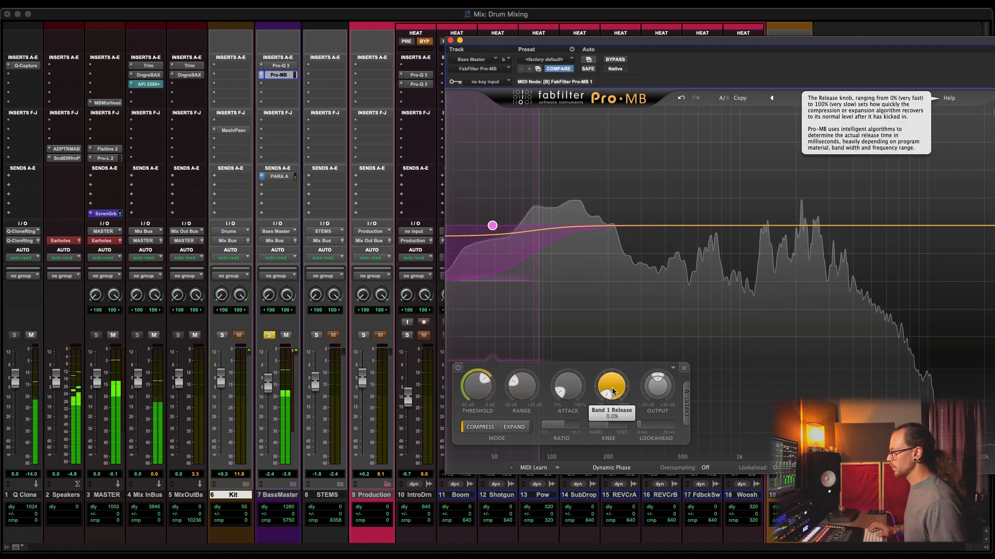
drag(657, 386, 657, 368)
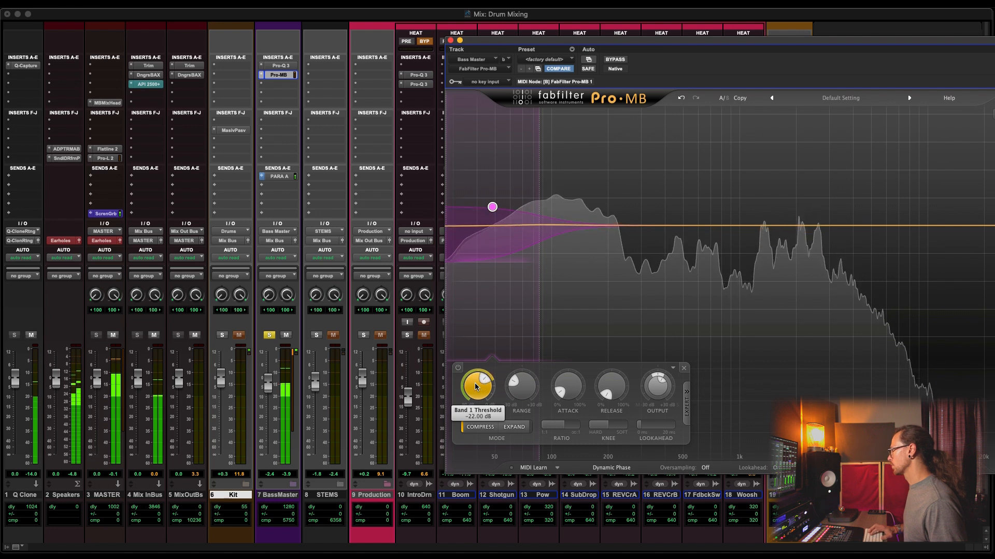
click(450, 40)
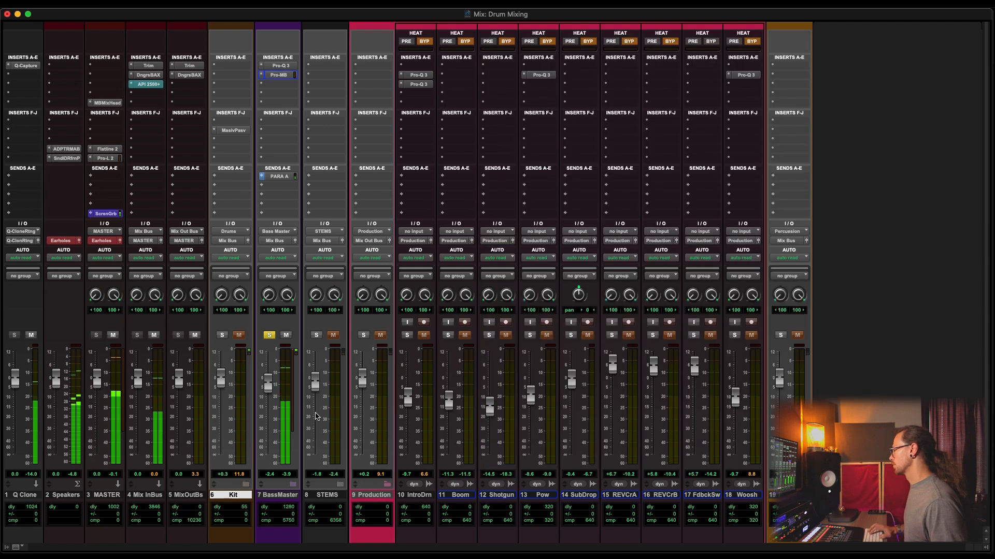
Unsolo the BassMaster track and check Pro-MB's low-band compression against the full mix
click(269, 335)
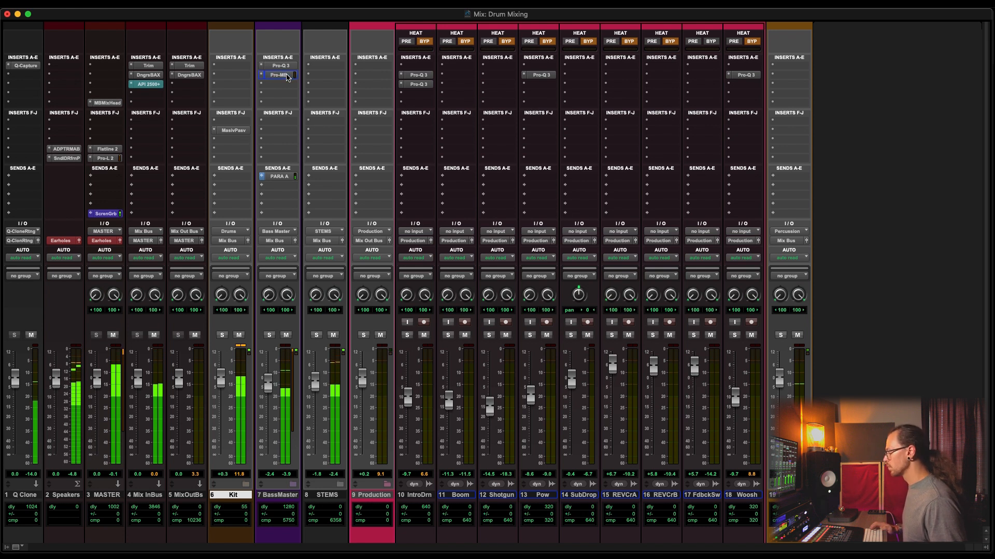
click(280, 75)
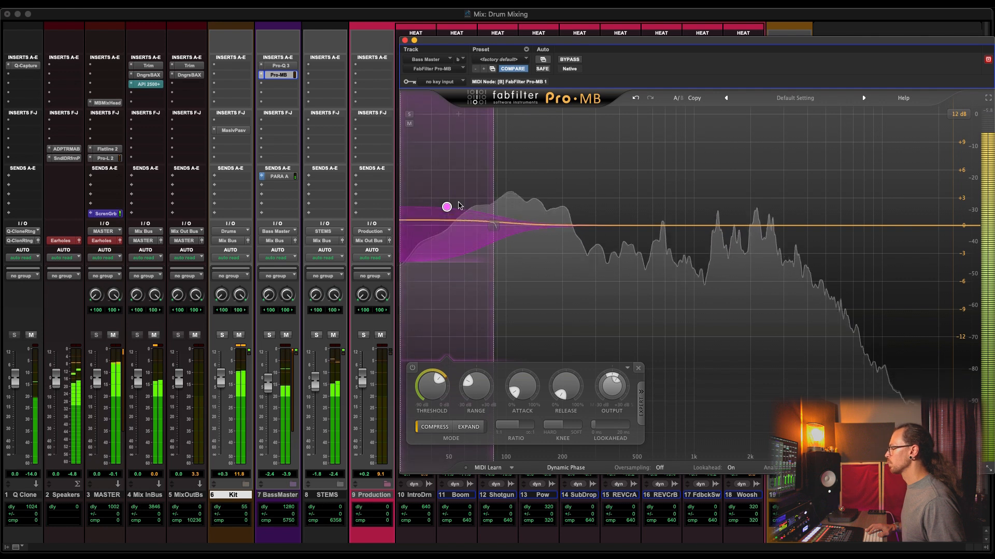
click(405, 40)
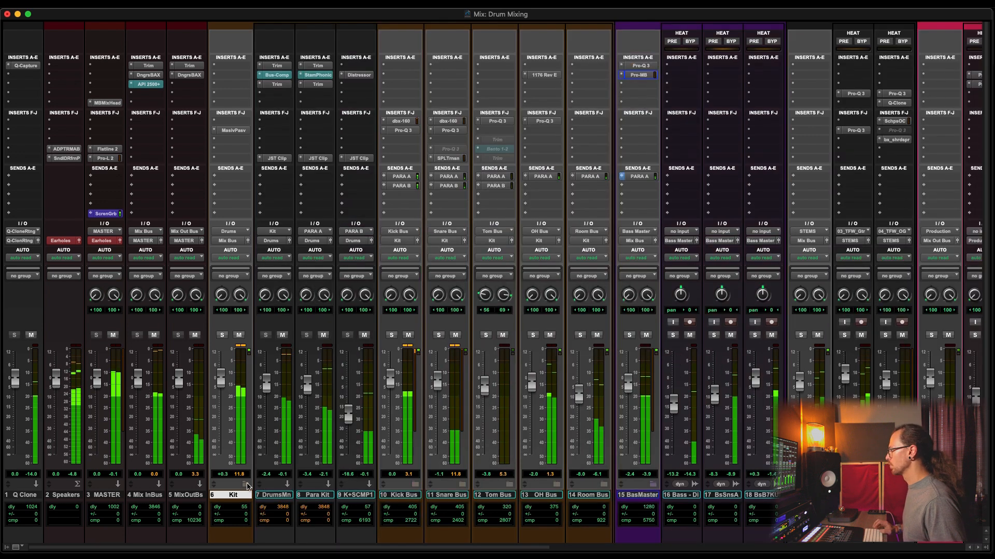
Stop playback and insert the stereo UADx Manley Vari-Mu Compressor in insert slot F of the MASTER track
scroll(685, 358, right, 10)
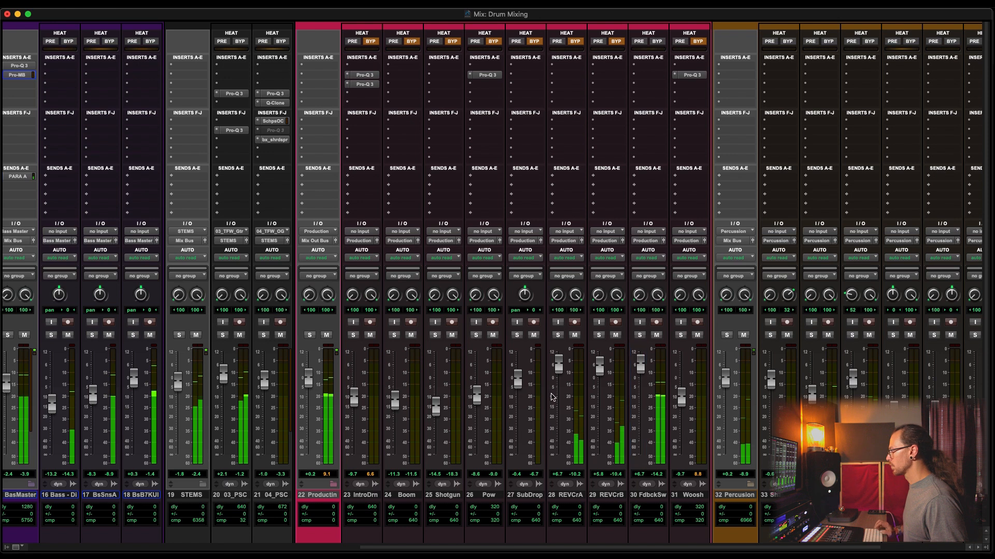
scroll(491, 461, left, 6)
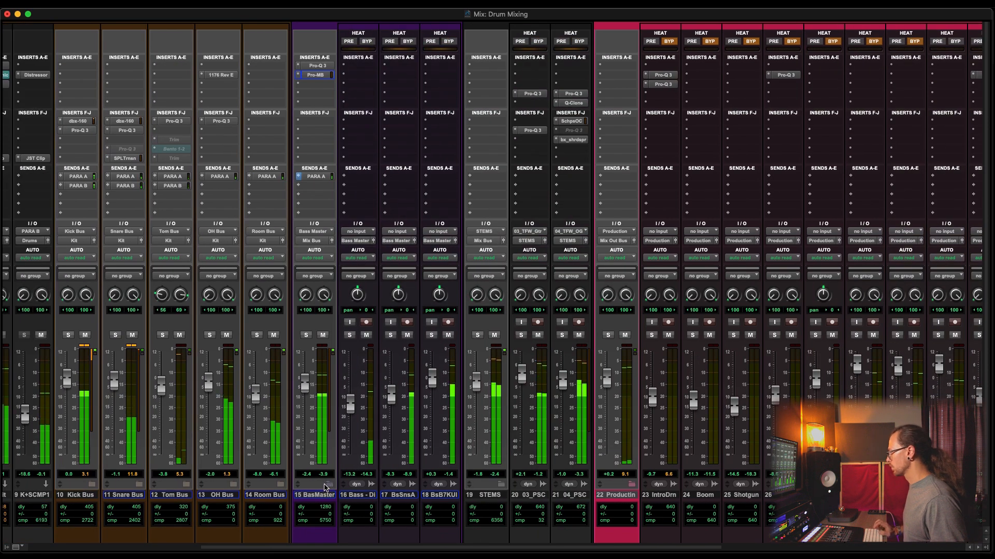
scroll(430, 484, left, 3)
scroll(429, 484, left, 5)
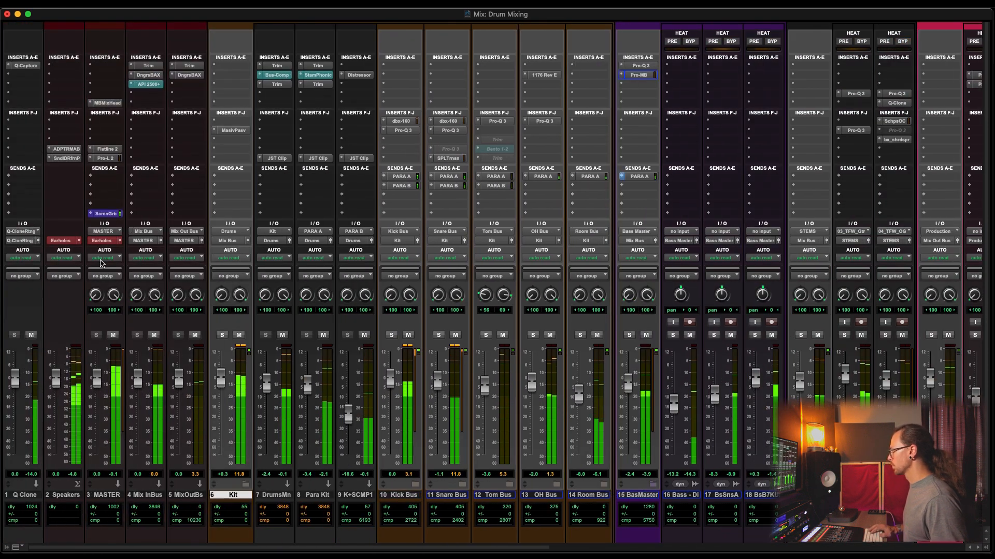
key(space)
click(110, 122)
click(126, 87)
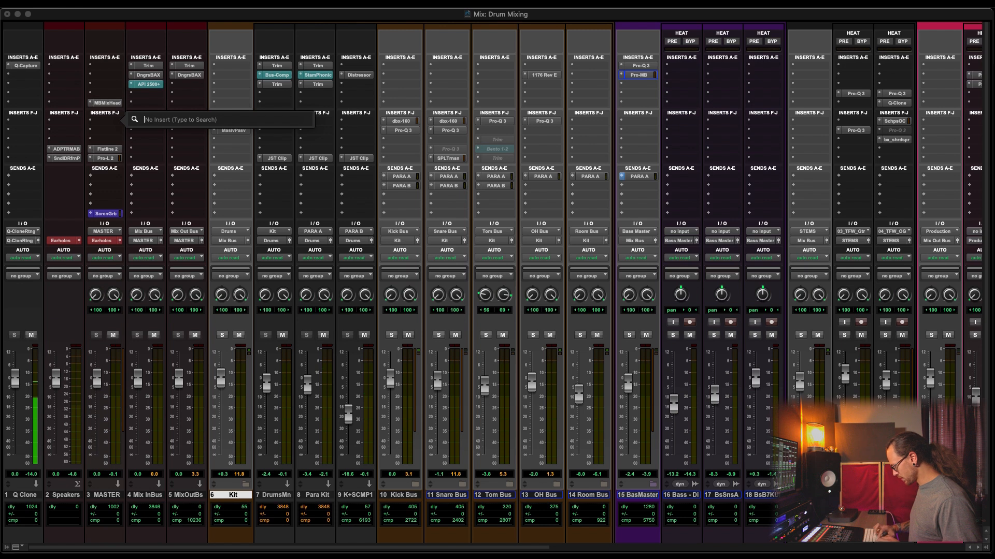
text(vari)
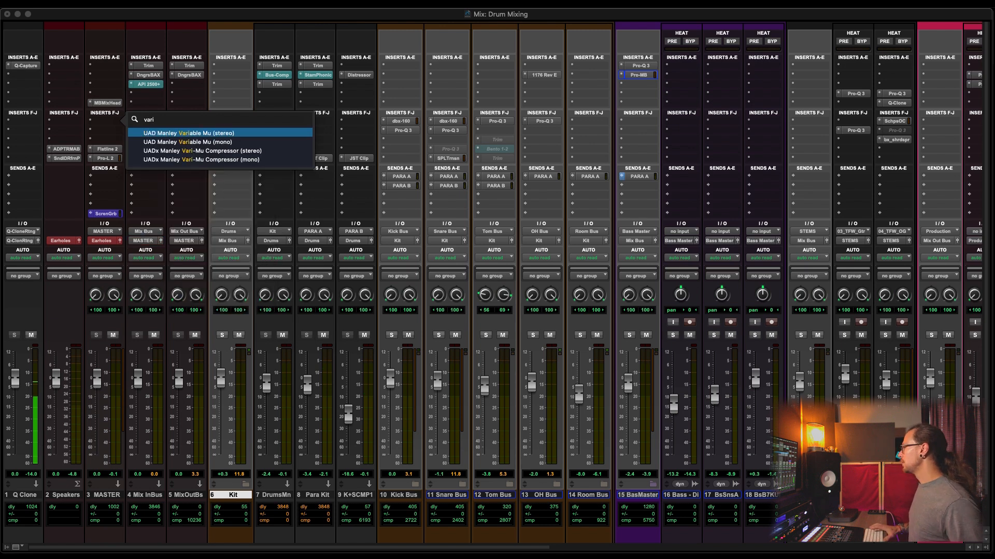
key(Down)
key(Down)
key(Return)
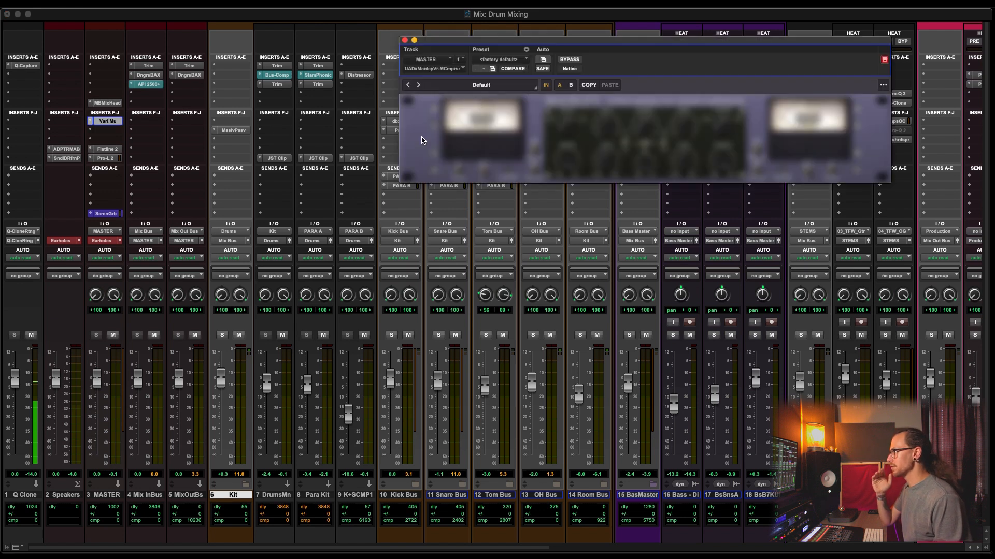
Adjust the Vari-Mu's threshold, attack and recovery on the MASTER track while auditioning the mix
drag(570, 157, 565, 354)
alt+click(571, 165)
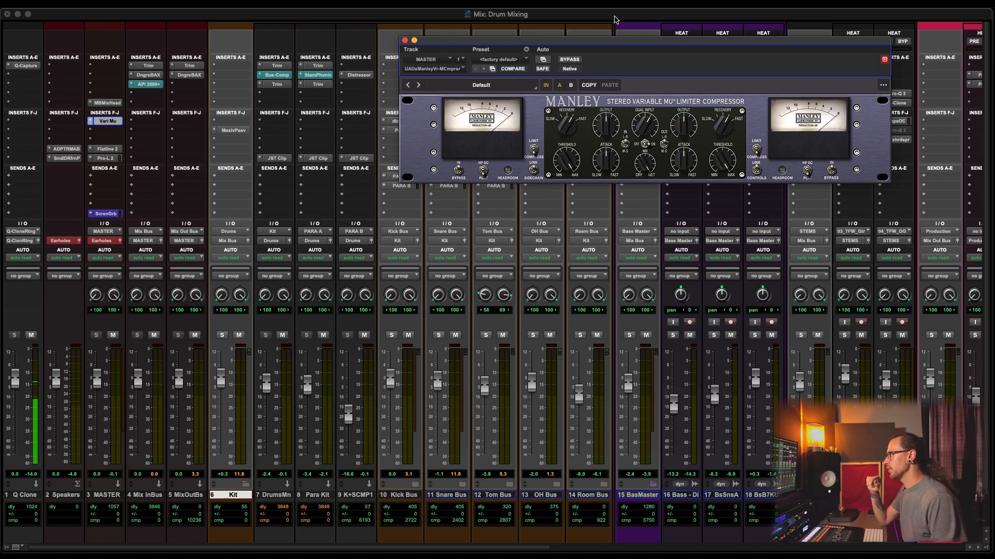
drag(611, 162, 607, 249)
drag(578, 128, 583, 98)
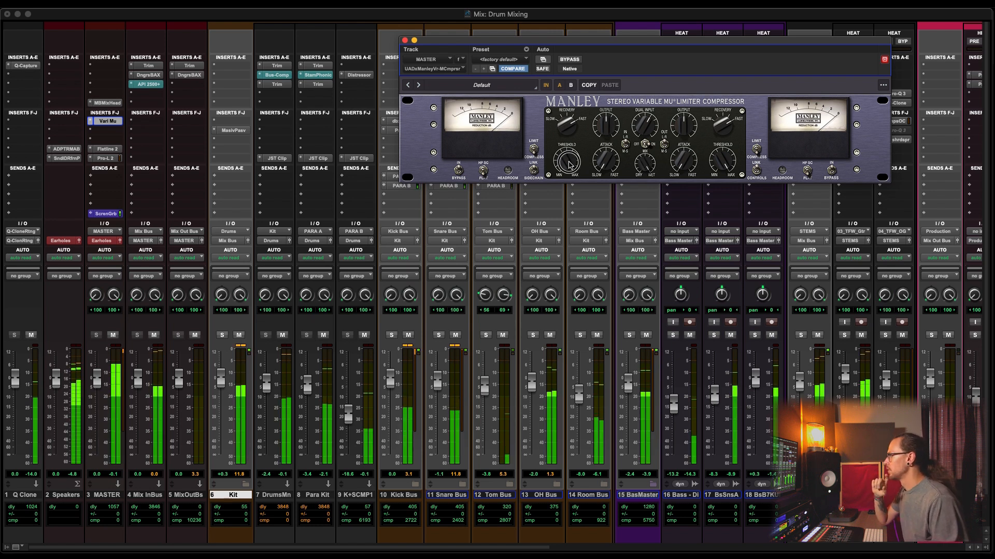
mouse_move(569, 165)
mouse_down()
mouse_move(566, 184)
mouse_move(566, 164)
mouse_up()
click(589, 85)
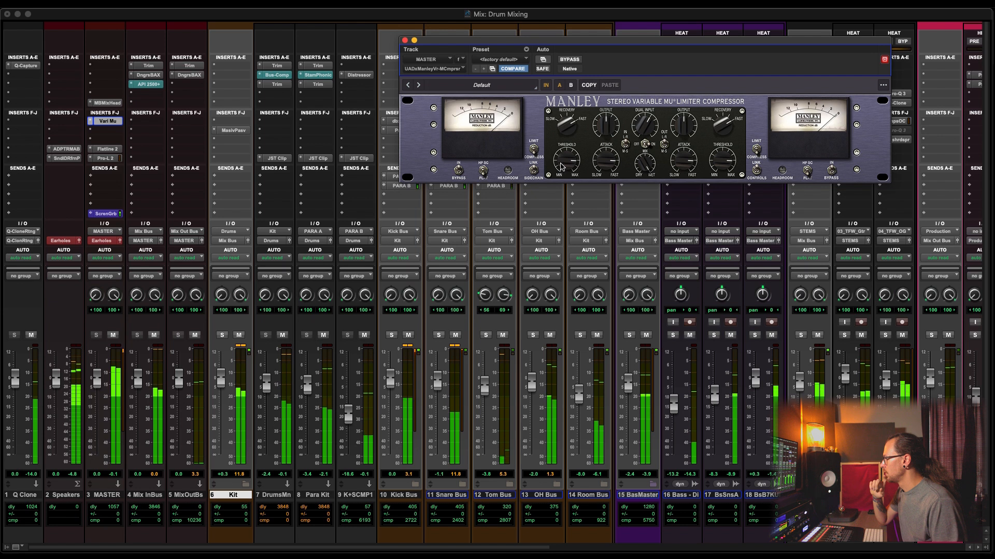
key(space)
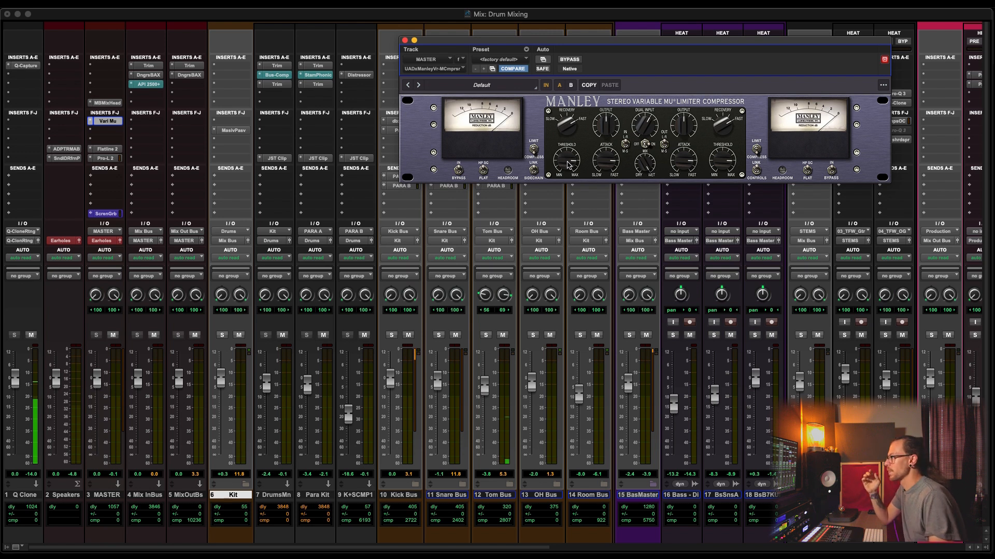
key(space)
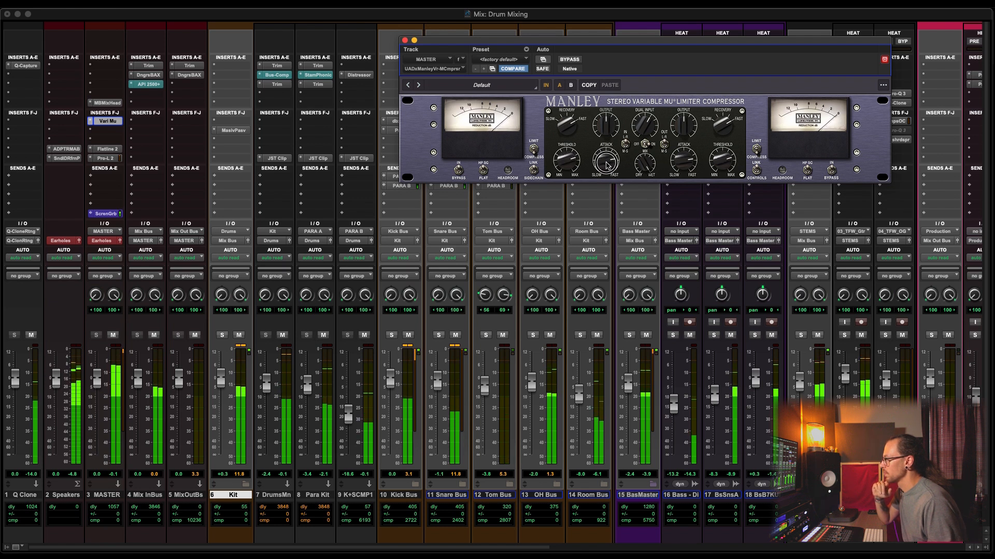
Bypass the Vari-Mu and play the mix from the Chorus 1 memory location
click(574, 61)
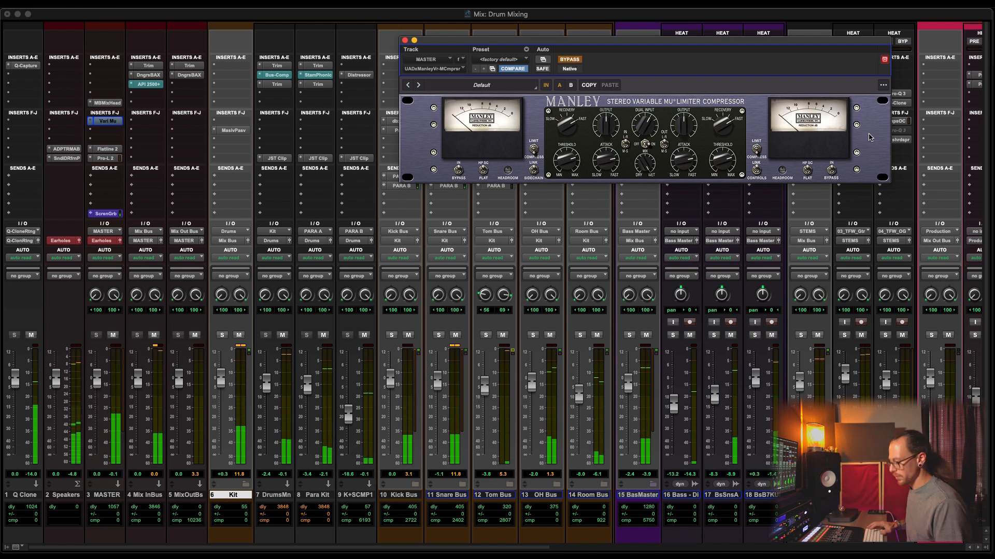
key(super+KP_5)
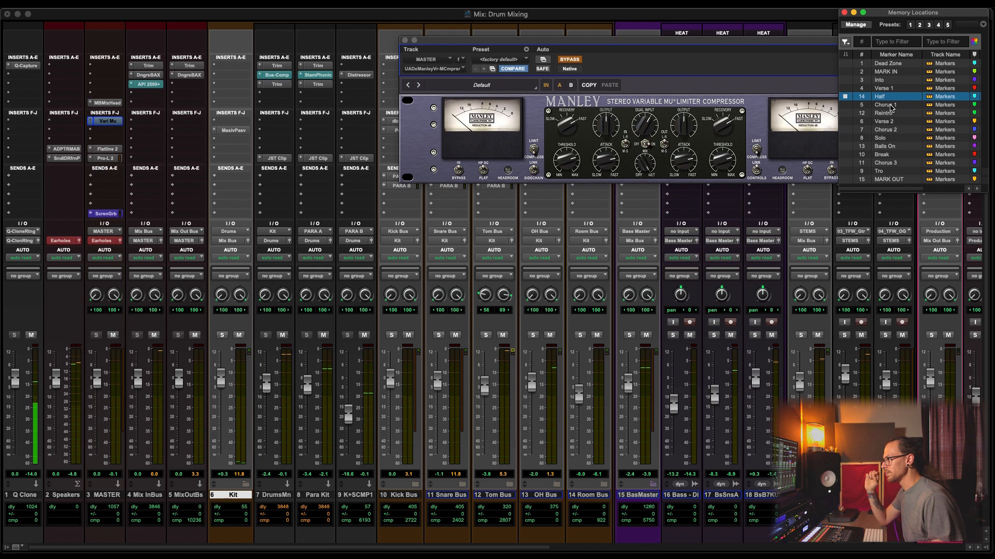
click(885, 88)
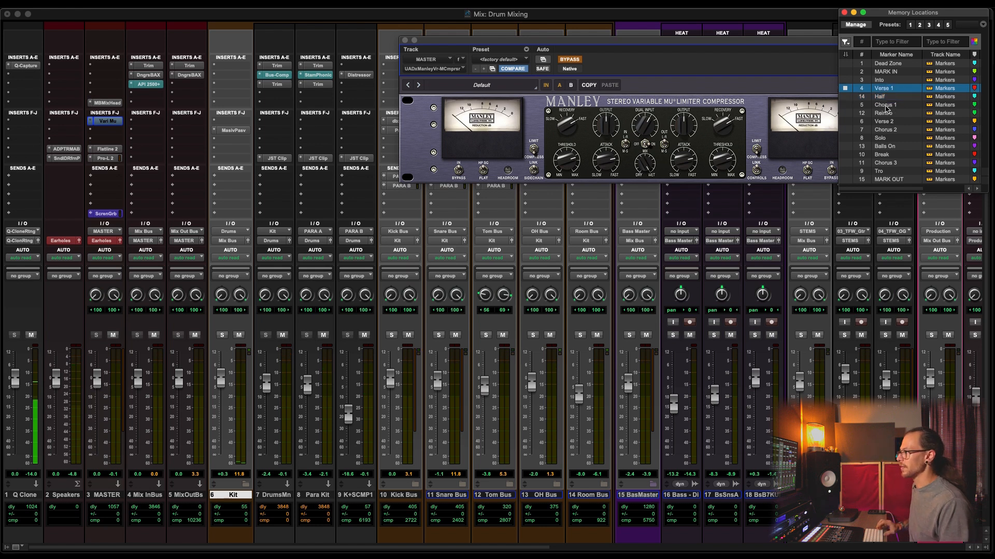
click(886, 106)
key(space)
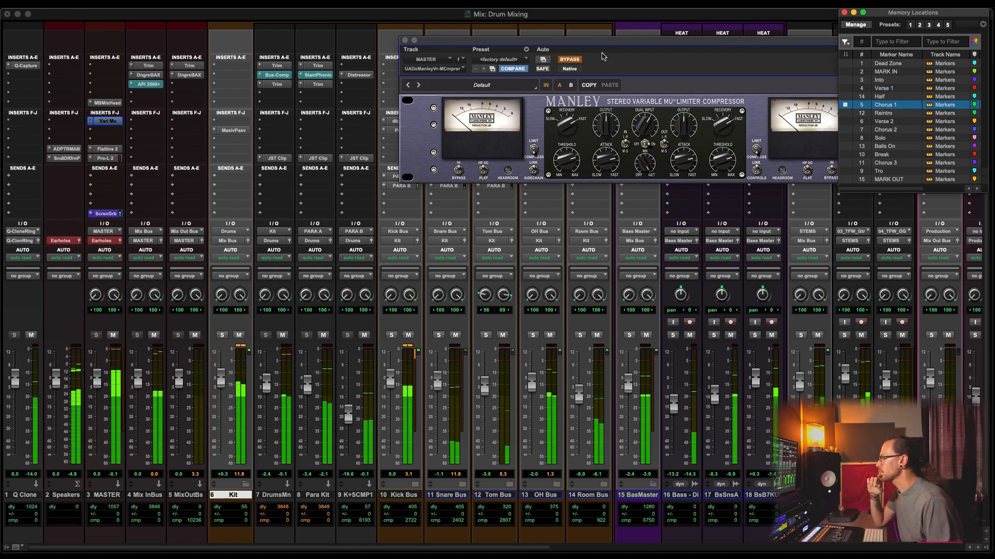
Compare the chorus with the Vari-Mu bypassed and active, leaving the compressor active
click(577, 60)
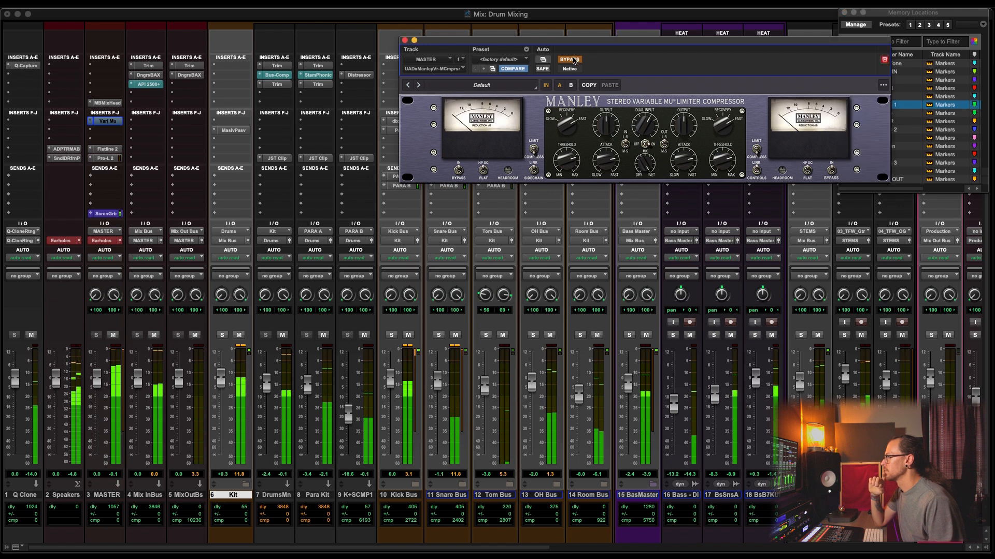
click(569, 59)
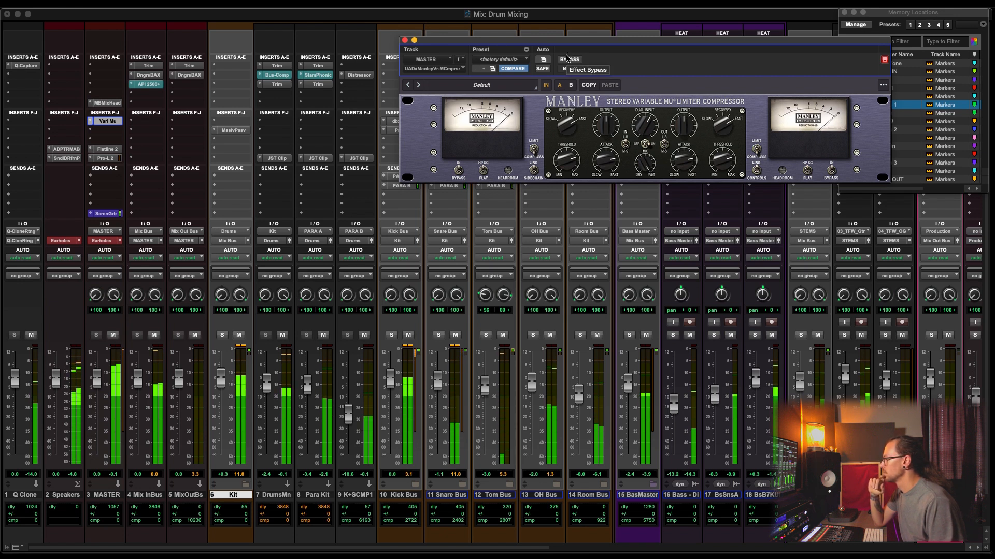
click(567, 59)
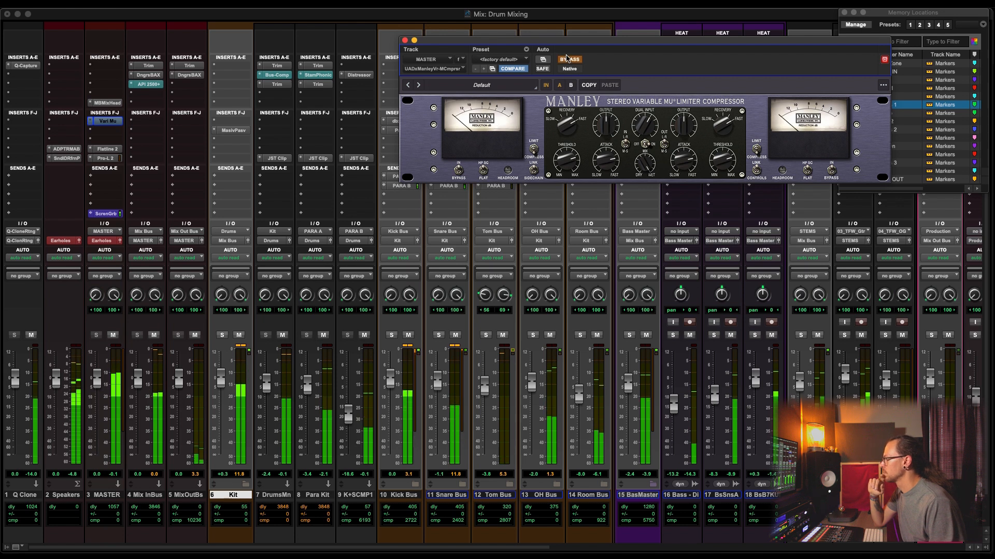
click(568, 60)
Fine-tune the Vari-Mu's threshold and attack, restarting playback to hear the changes
drag(564, 166, 565, 160)
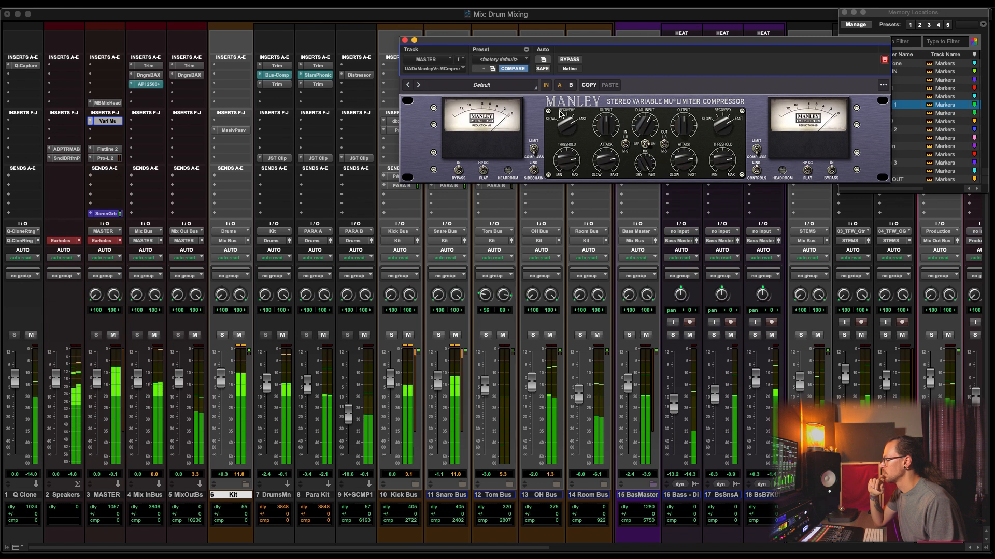
key(space)
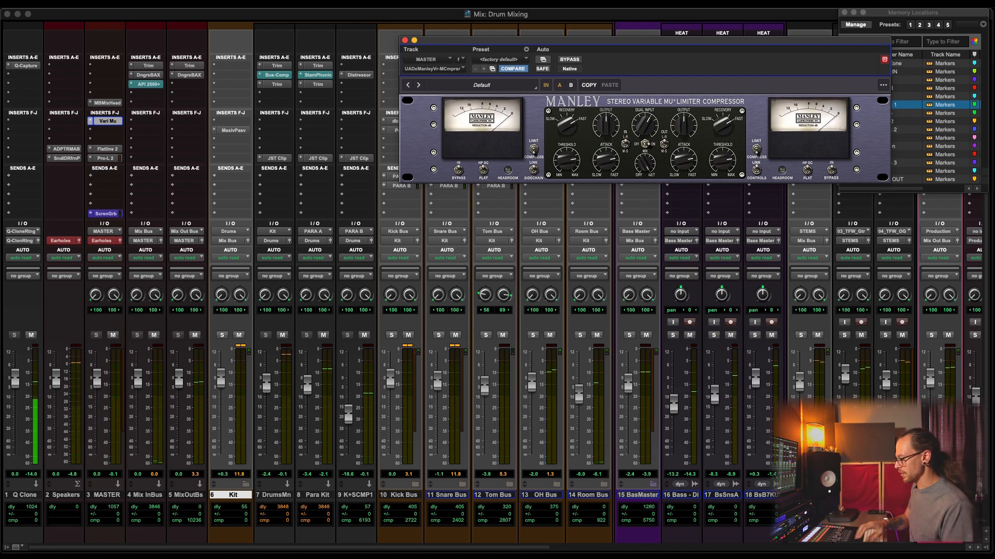
key(space)
drag(604, 165, 604, 162)
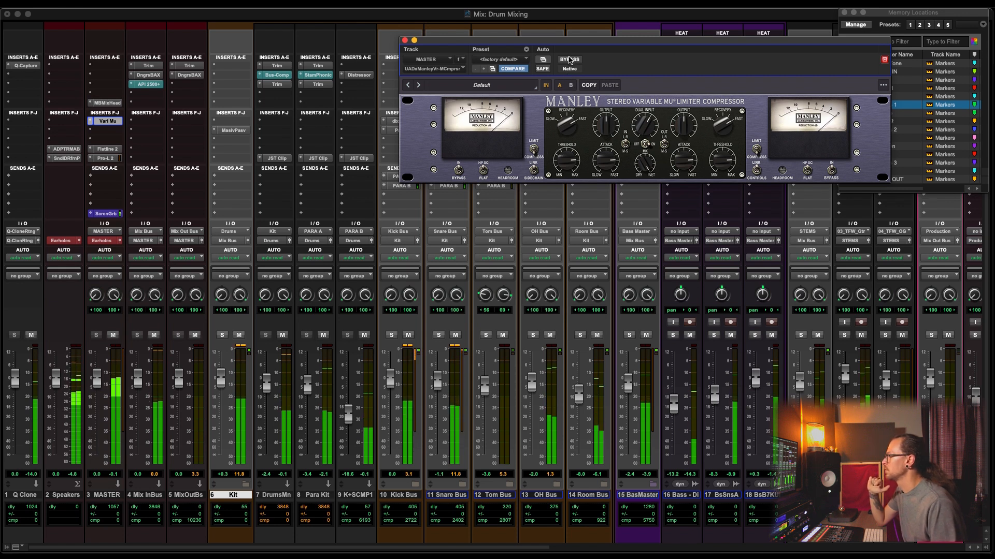
Compare Chorus 1 with the Vari-Mu on the MASTER track bypassed and active, leaving the compressor active
click(570, 60)
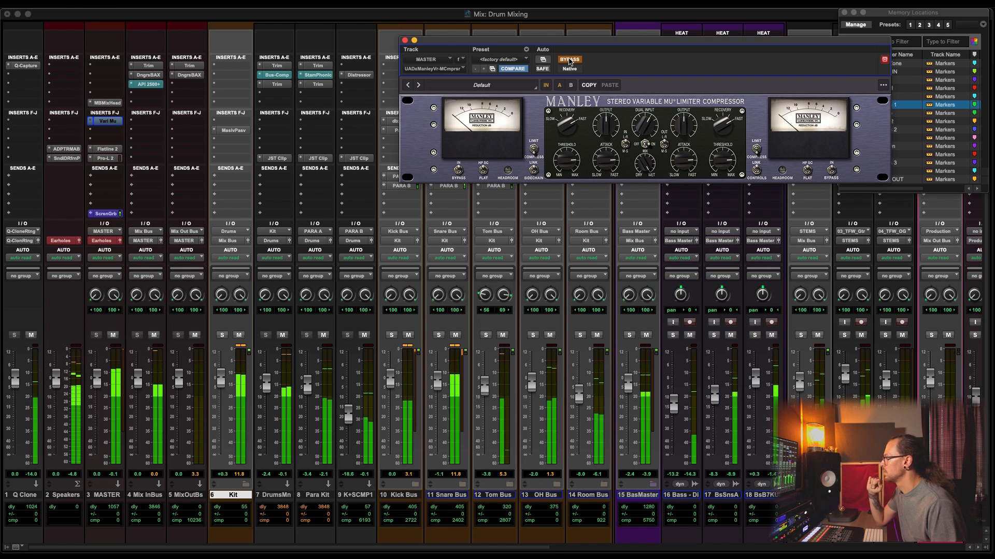
click(570, 60)
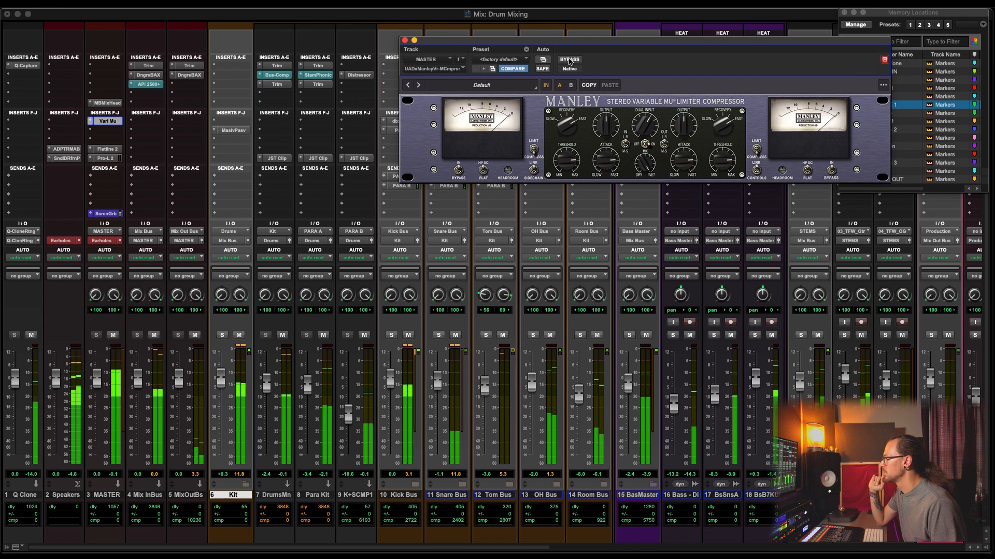
click(570, 60)
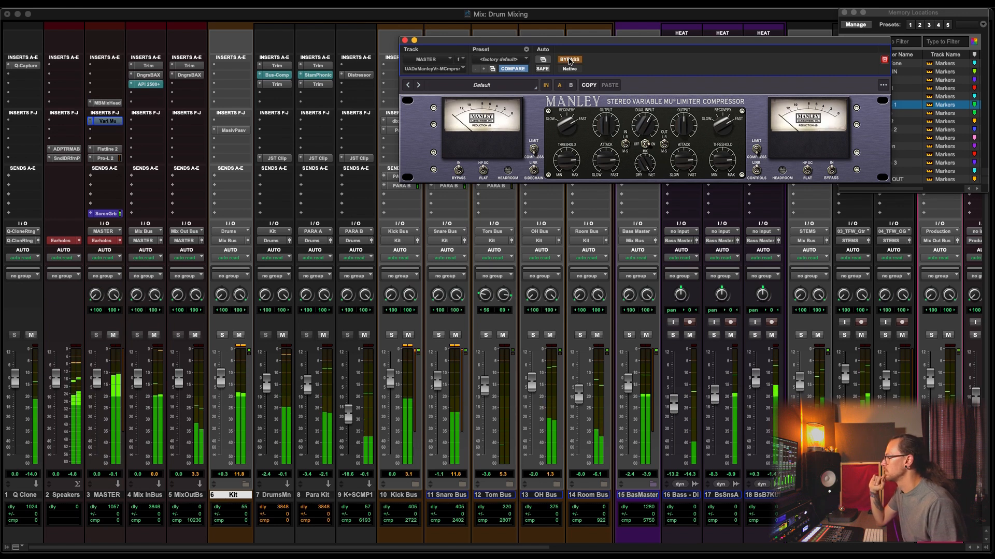
click(570, 60)
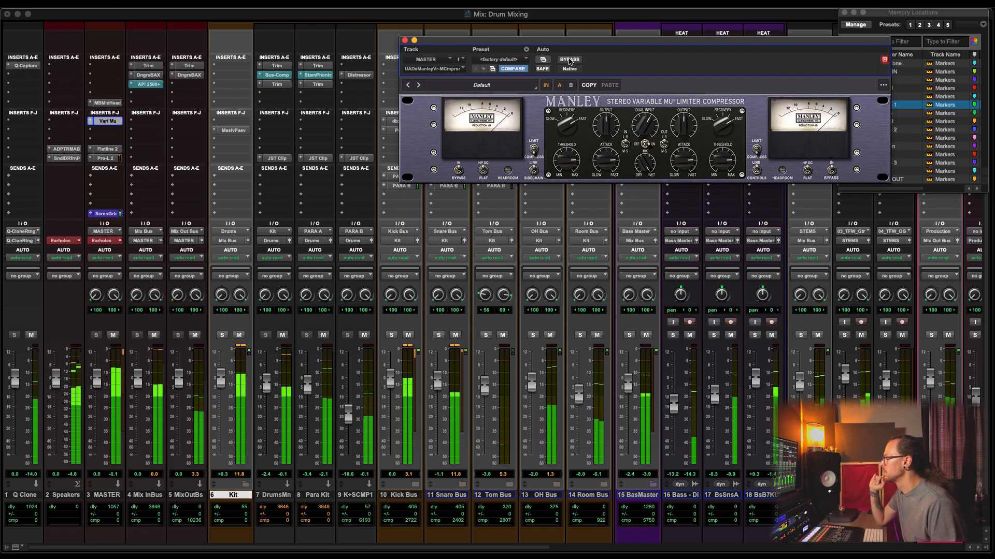
click(570, 60)
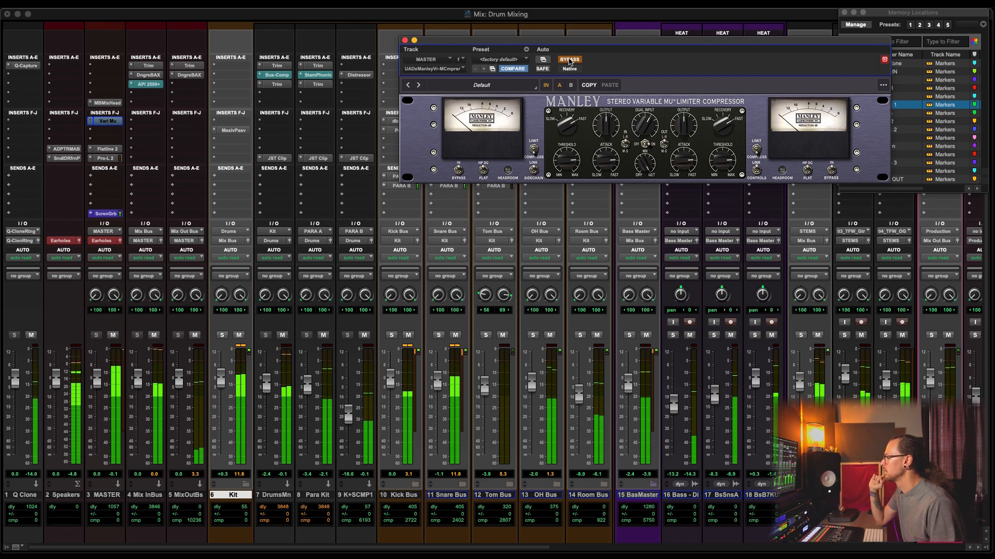
click(570, 60)
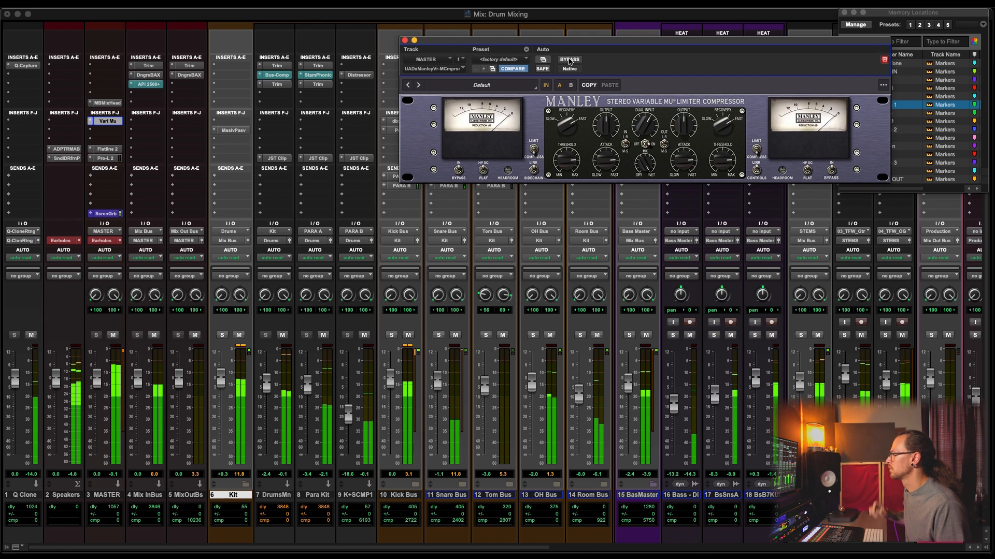
click(570, 60)
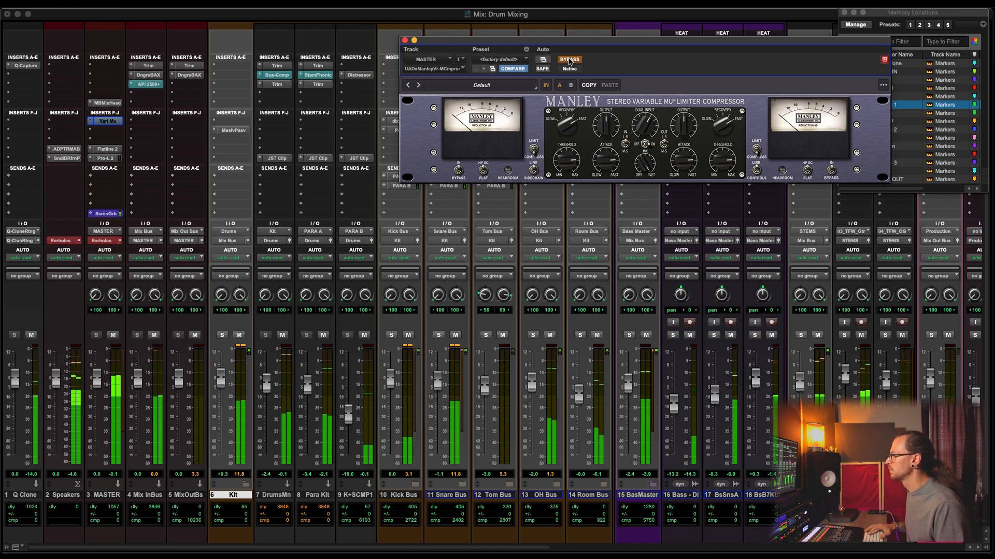
click(570, 60)
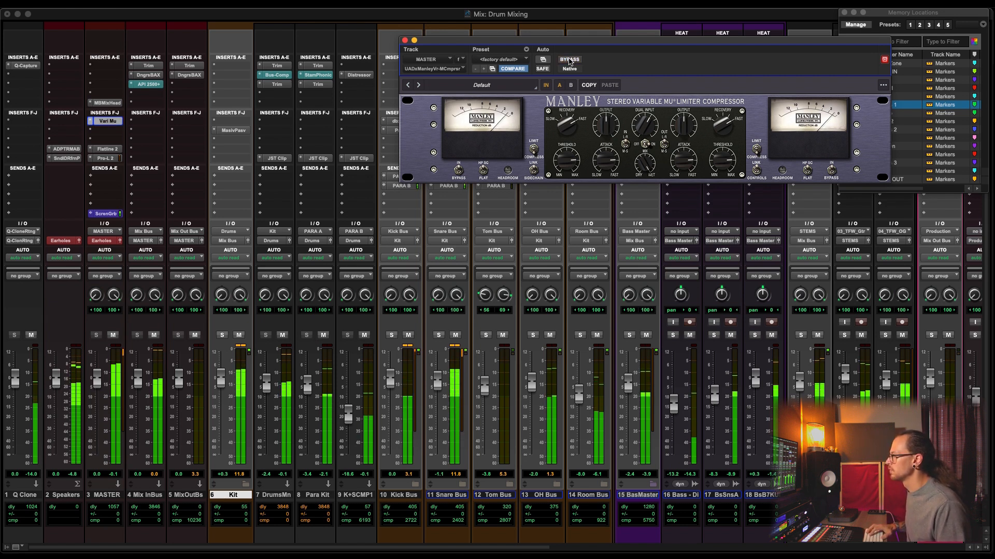
Play from the Chorus 2 memory location and compare the Vari-Mu bypassed and active, leaving it active and closing its window
drag(699, 39, 541, 24)
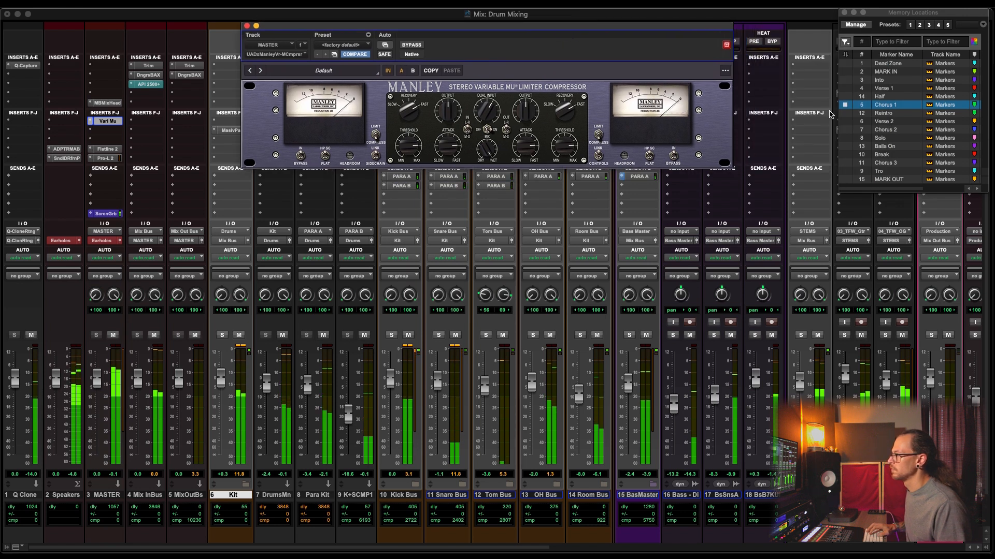
click(889, 130)
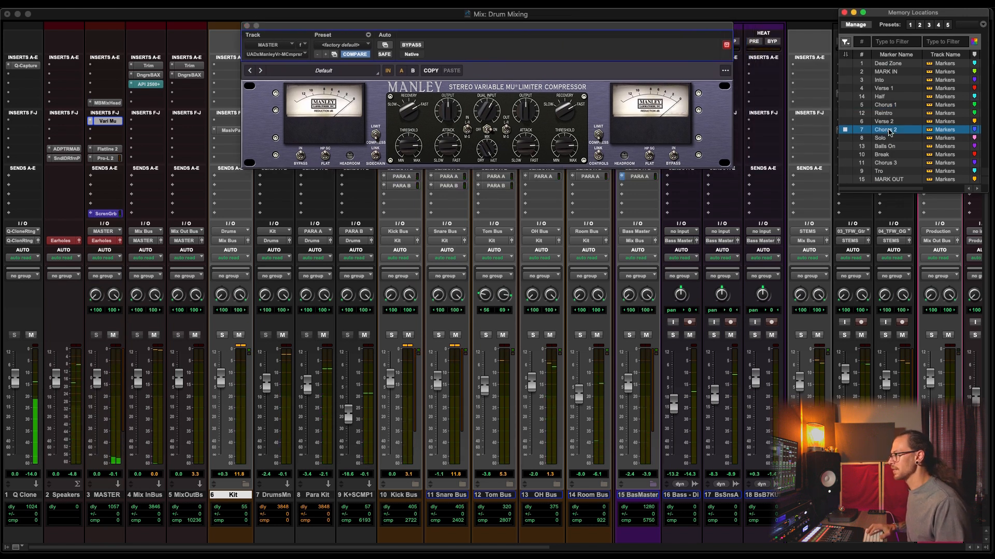
click(409, 45)
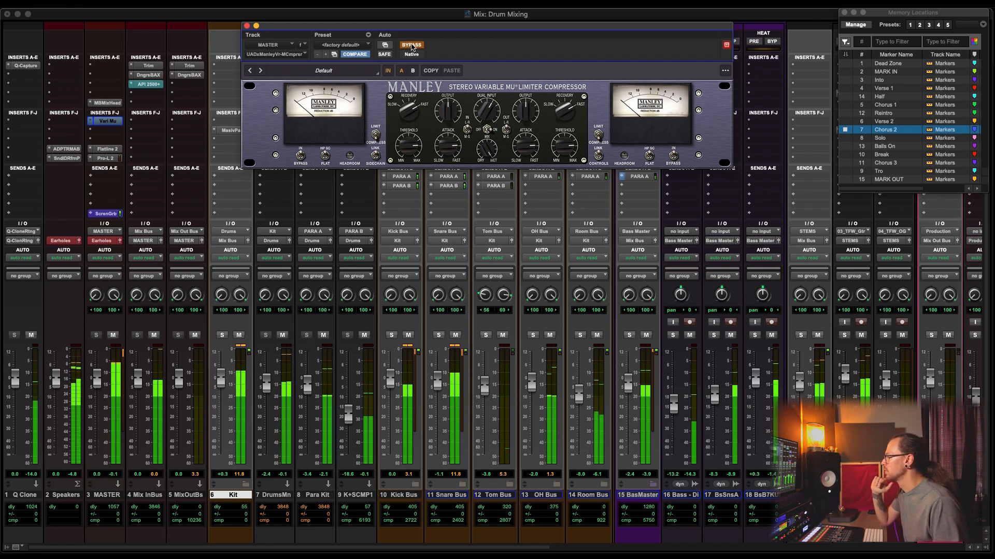
click(412, 45)
click(406, 146)
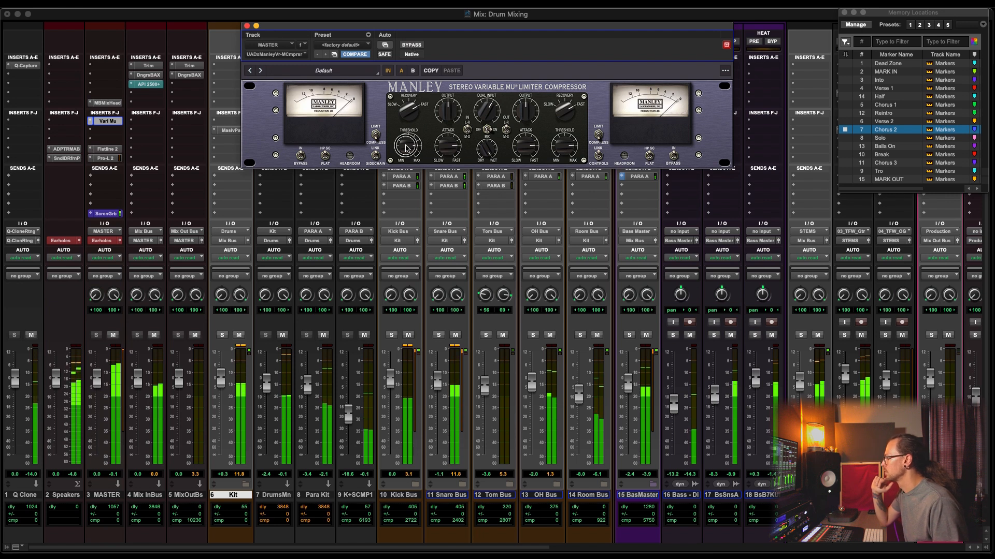
click(412, 45)
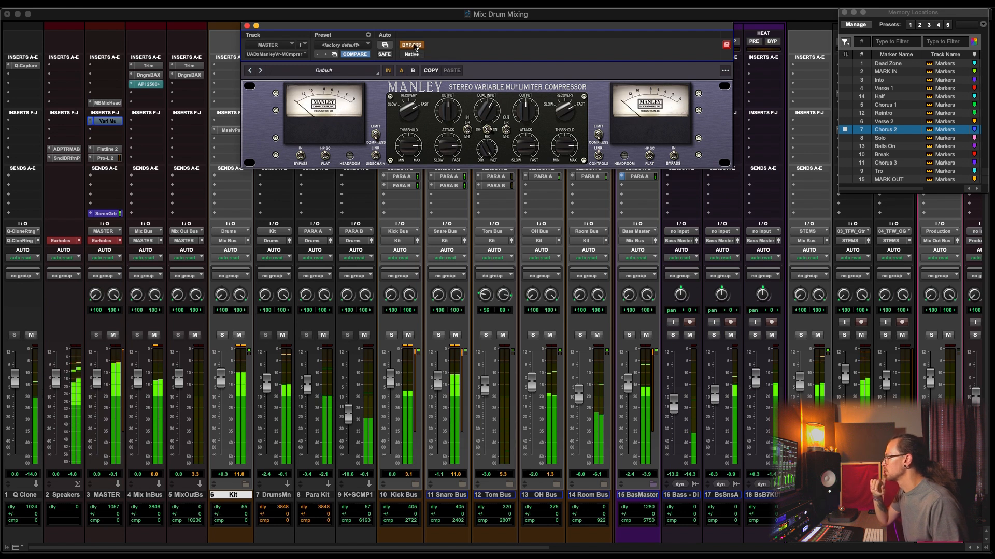
click(413, 45)
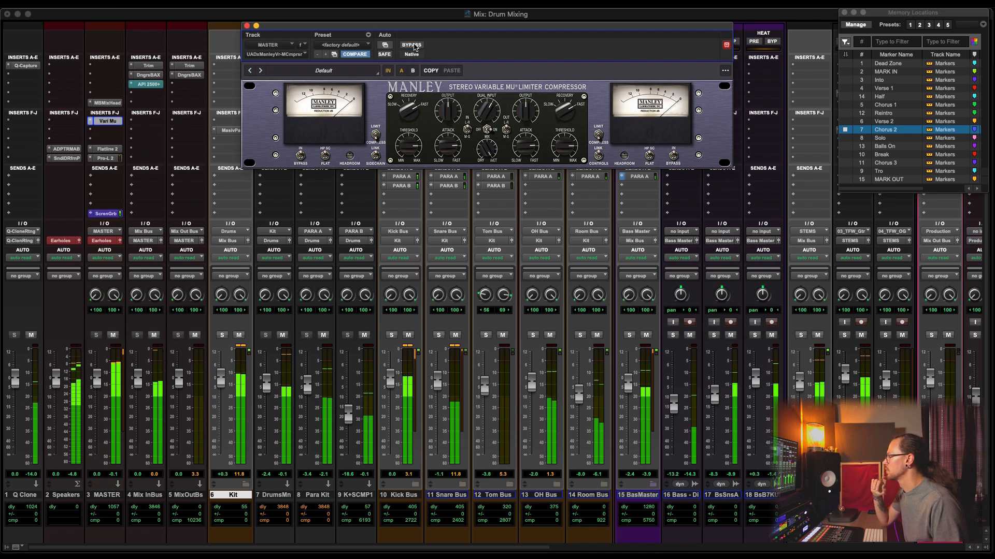
click(247, 26)
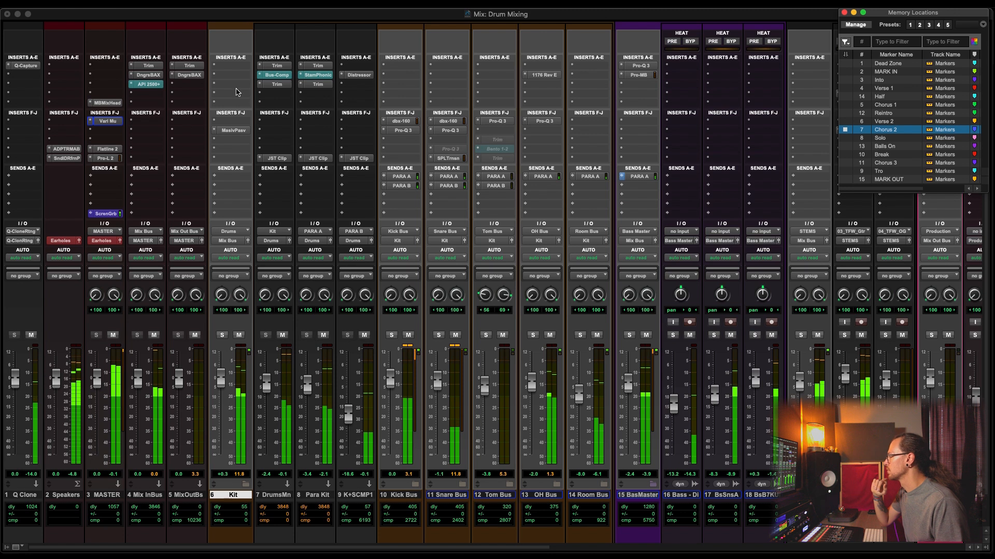
Check the Flatline 2 clipper and Pro-L 2 limiter on the MASTER track during playback, and look over the mixer channels
click(113, 150)
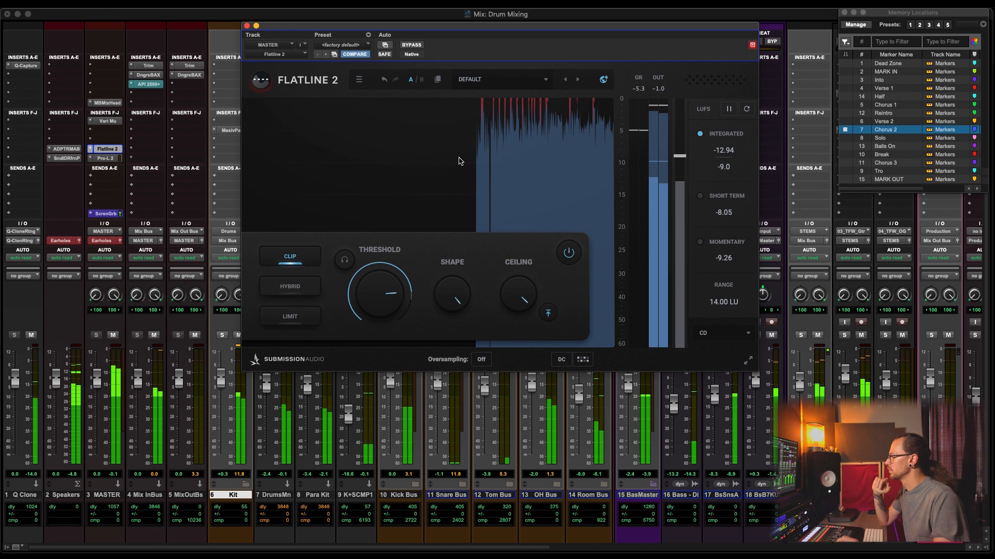
click(248, 25)
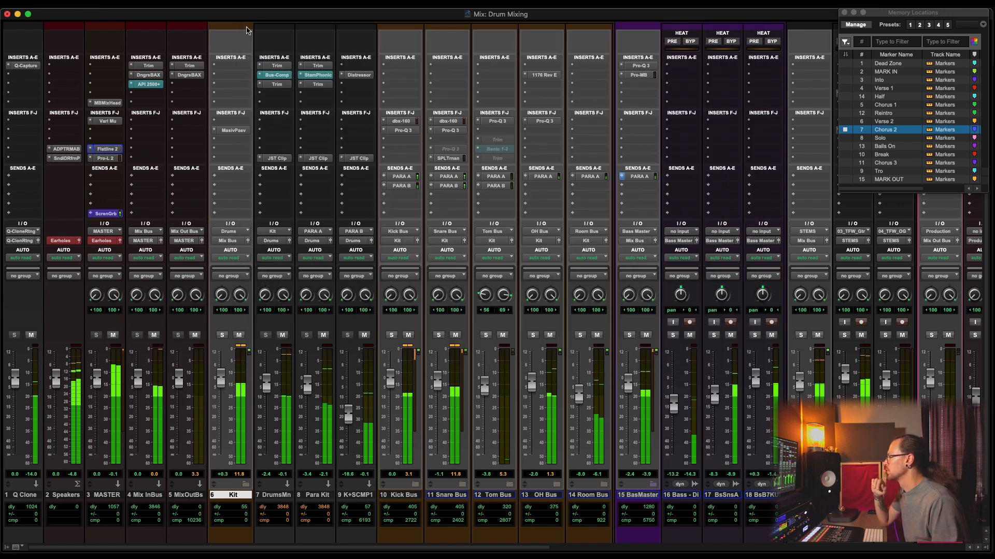
click(113, 159)
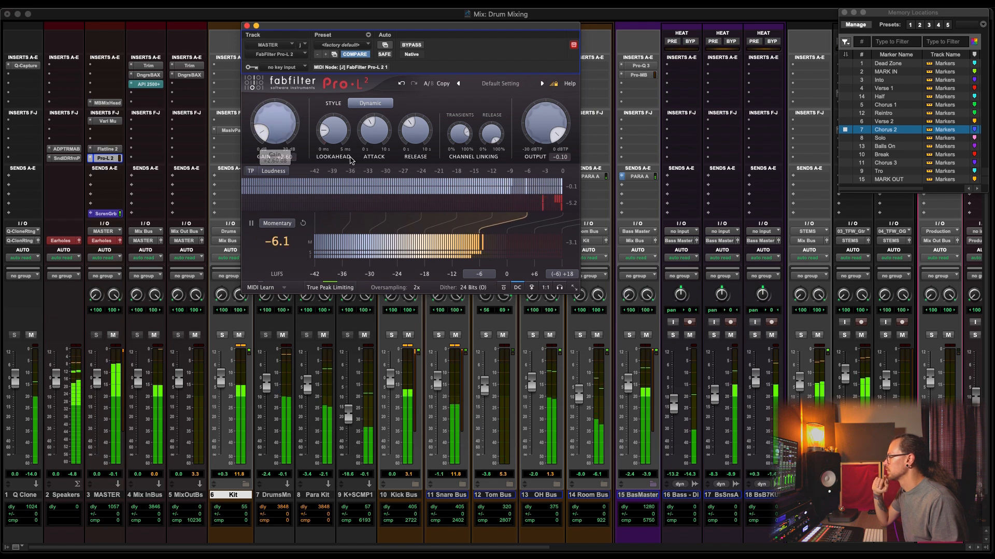
click(247, 25)
scroll(476, 200, down, 2)
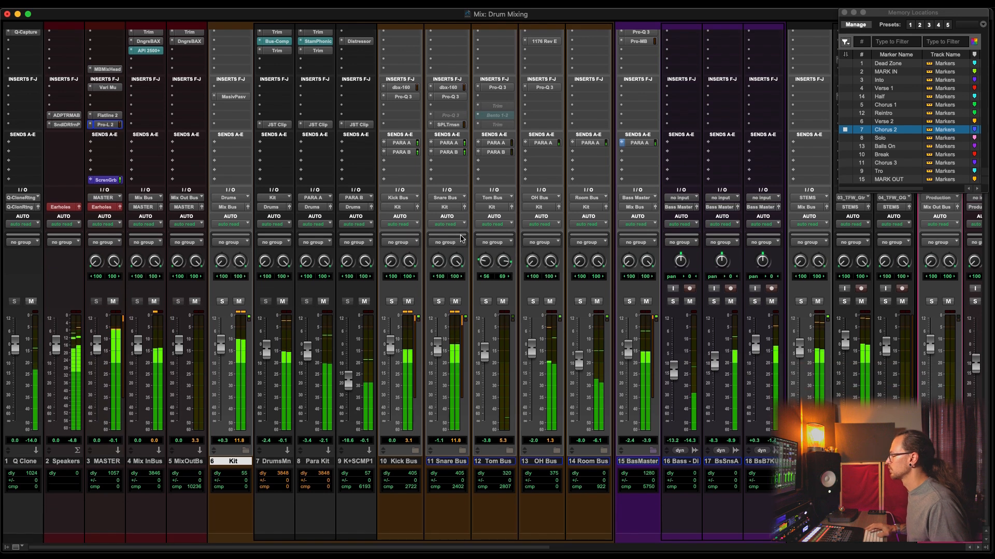
scroll(709, 162, right, 4)
scroll(709, 162, left, 4)
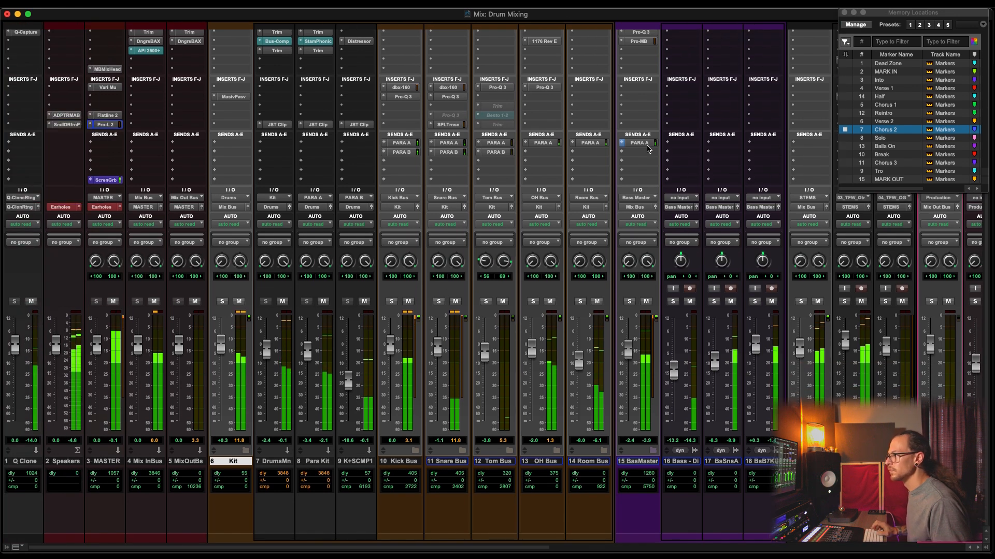
scroll(81, 127, up, 2)
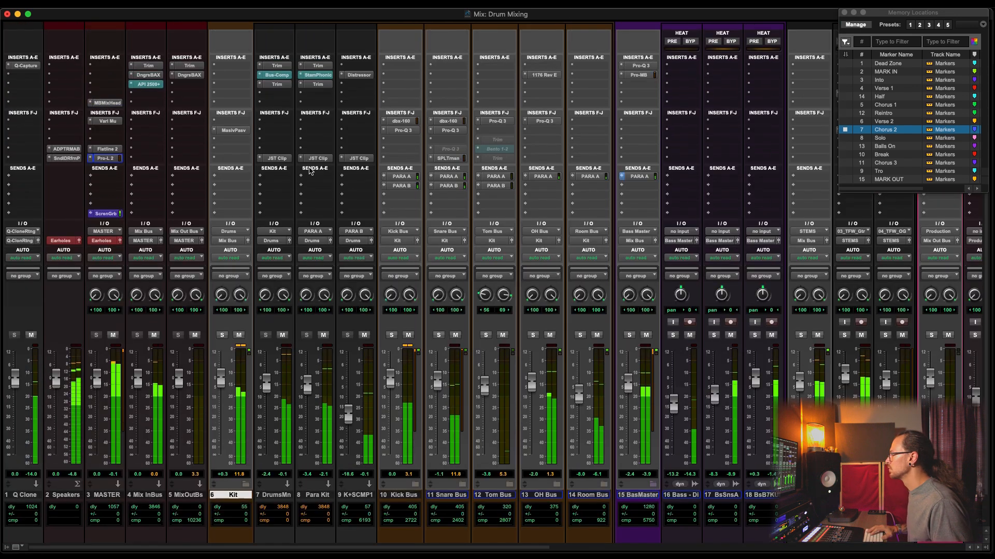
Stop playback and insert the stereo Shadow Hills Class A Mastering compressor directly after the Vari-Mu on the MASTER track
key(space)
click(118, 129)
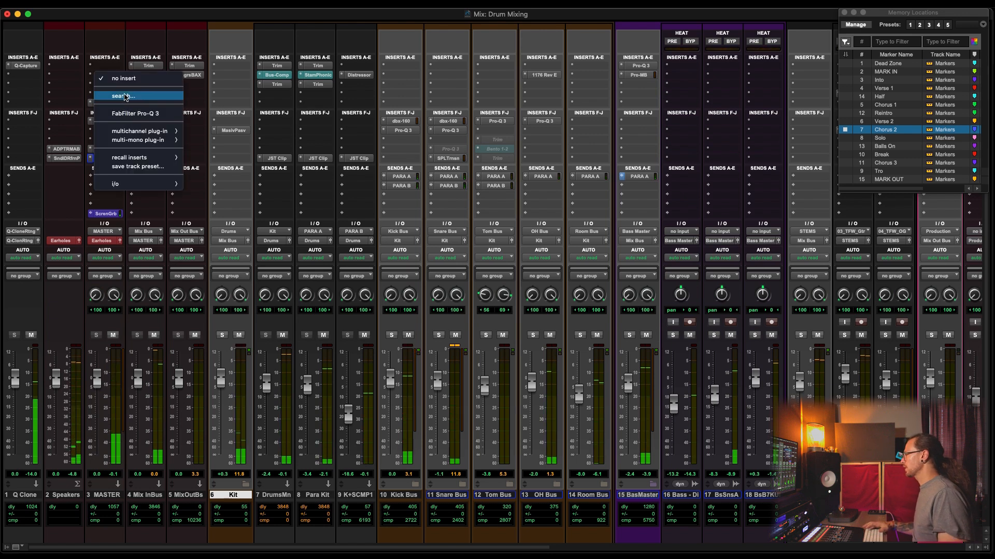
click(125, 97)
text(sha)
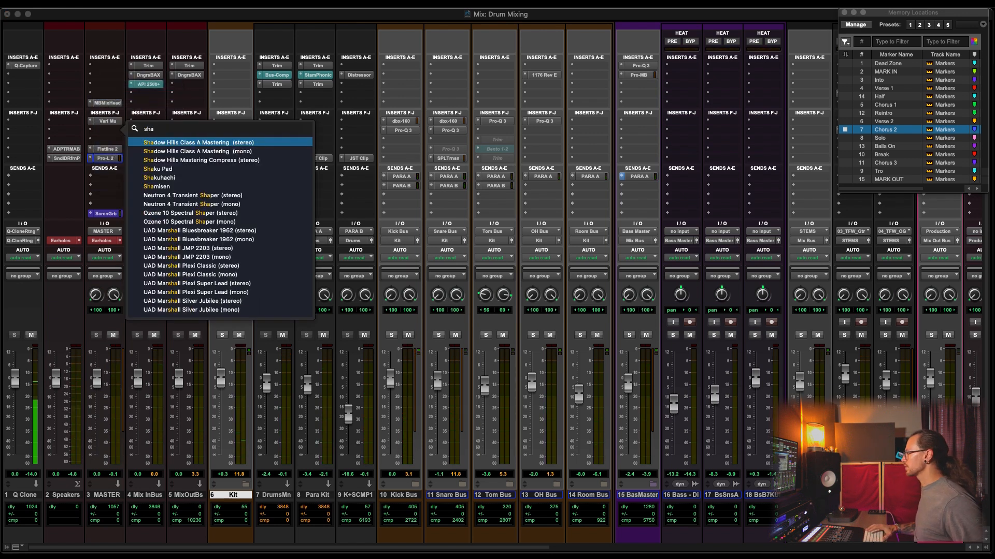
key(Escape)
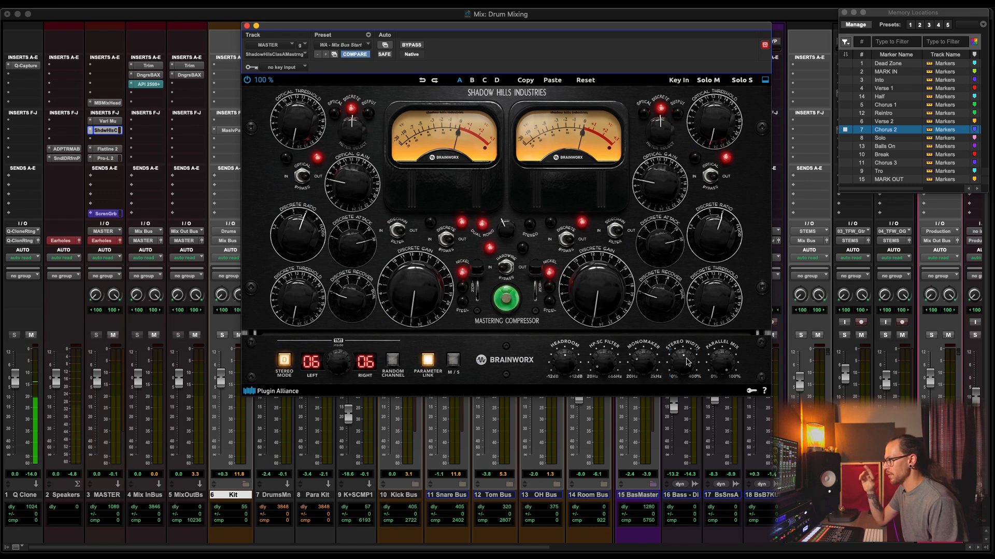
Play the mix and adjust the Shadow Hills compressor's Mono Maker, bringing its frequency down to about 51 Hz
mouse_move(642, 367)
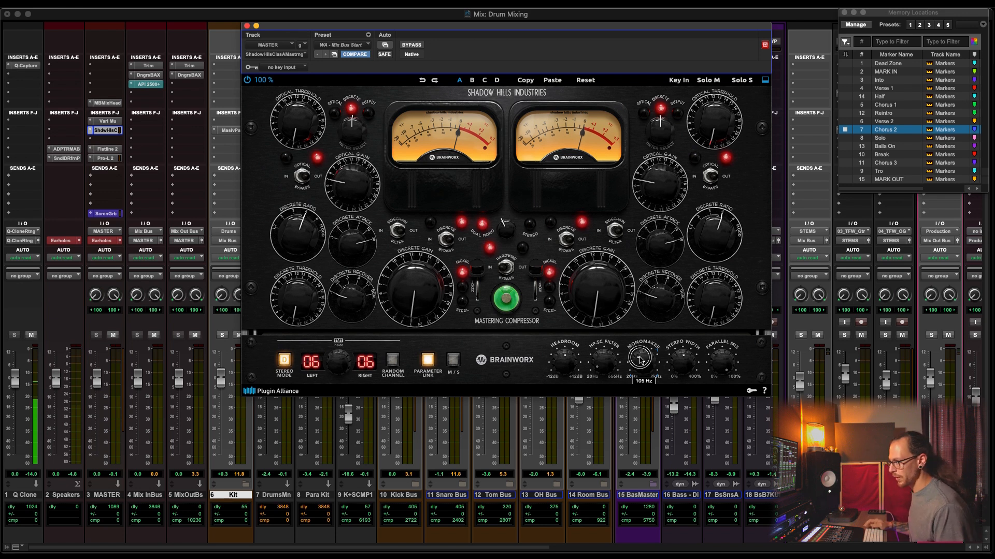
mouse_move(677, 371)
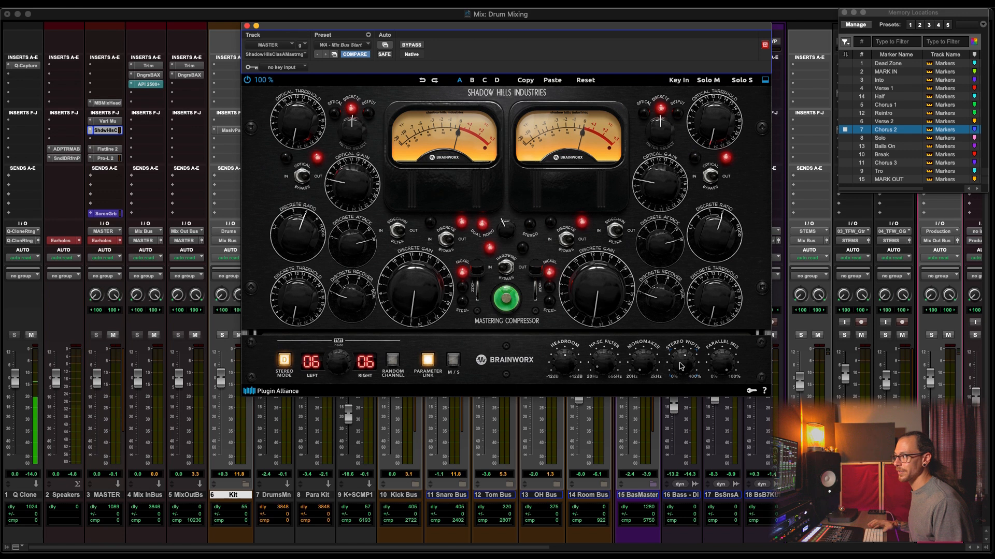
key(space)
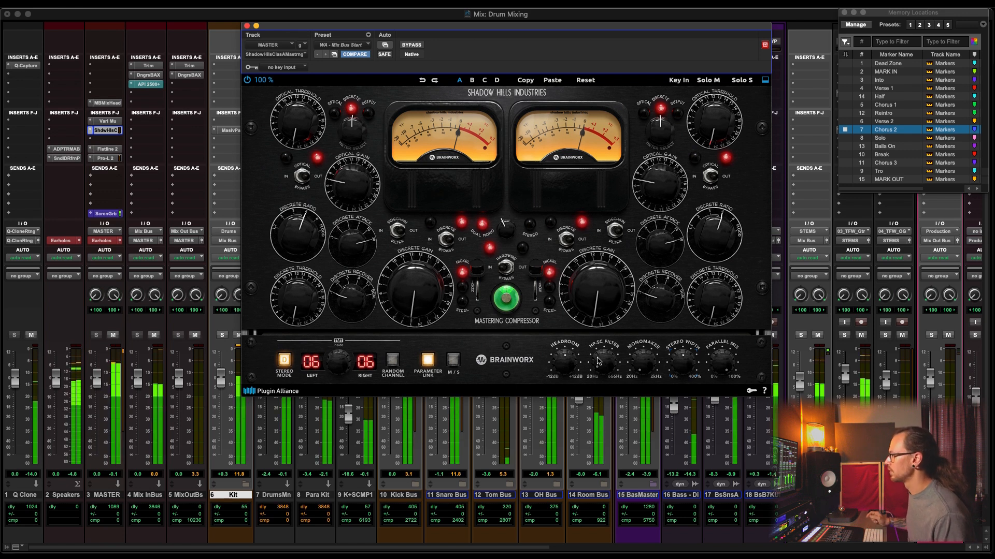
drag(643, 366, 641, 345)
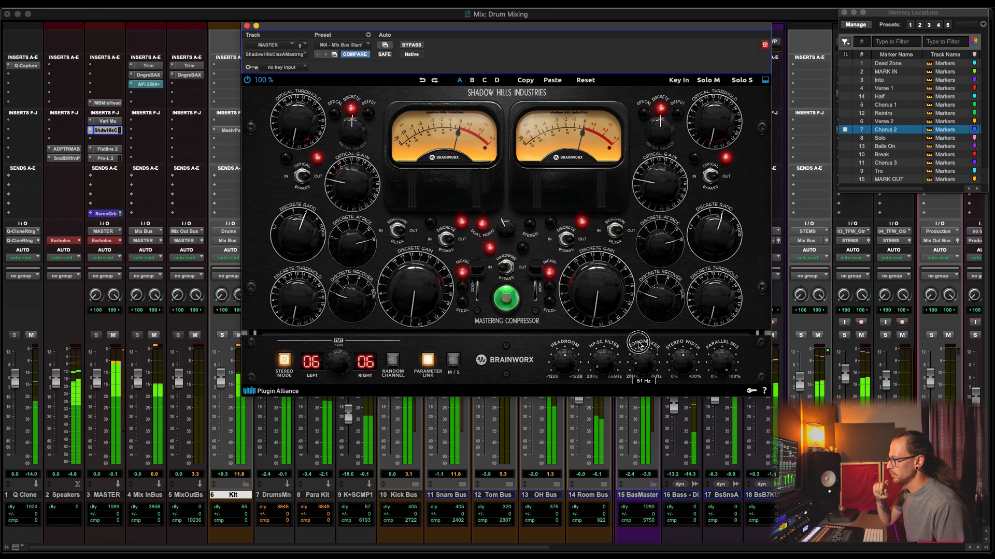
drag(639, 344, 678, 352)
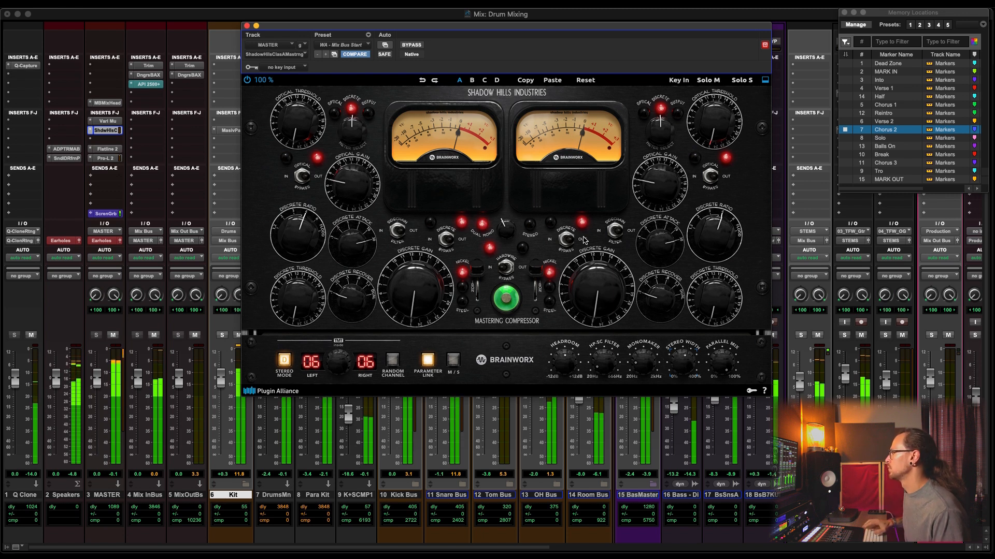
Compare the mix with the Shadow Hills compressor bypassed and active, leaving it active and closing its window
click(412, 45)
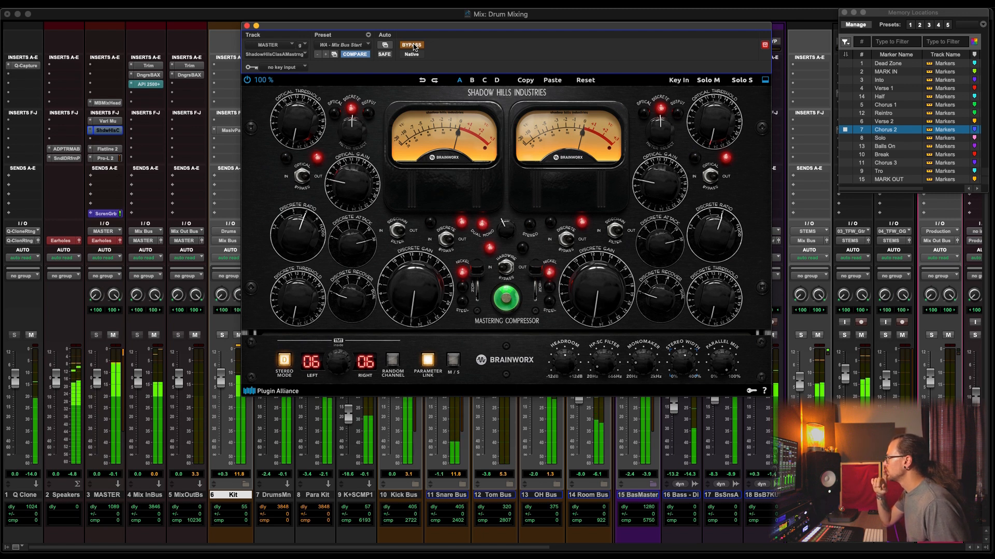
click(411, 45)
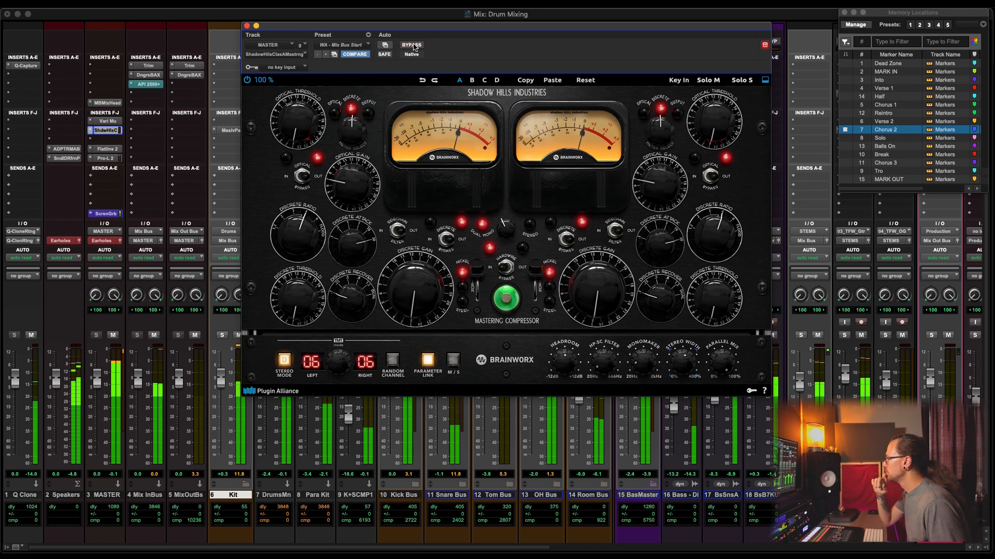
click(247, 25)
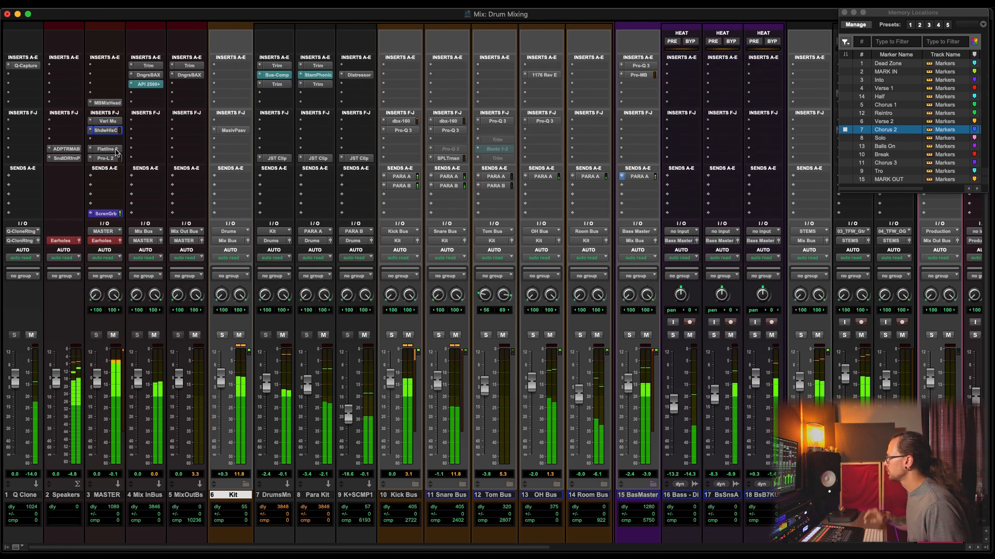
Open Flatline 2 on the MASTER track and turn its clipping threshold knob up slightly
click(115, 151)
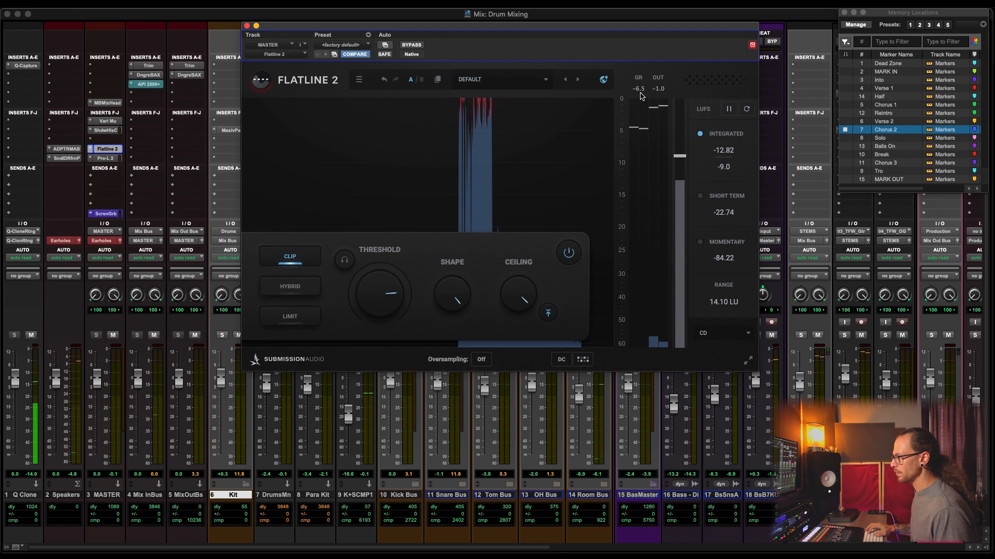
mouse_move(380, 293)
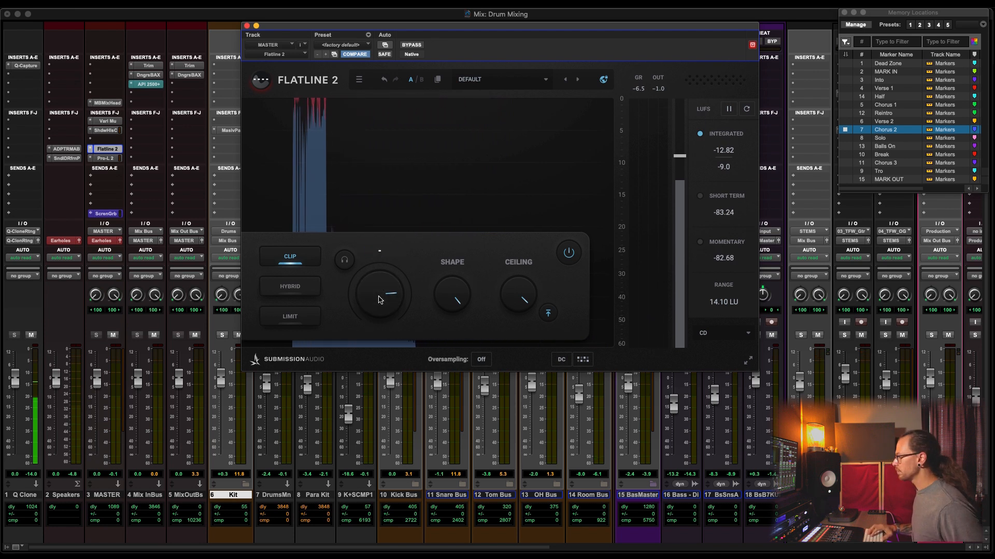
scroll(379, 299, up, 1)
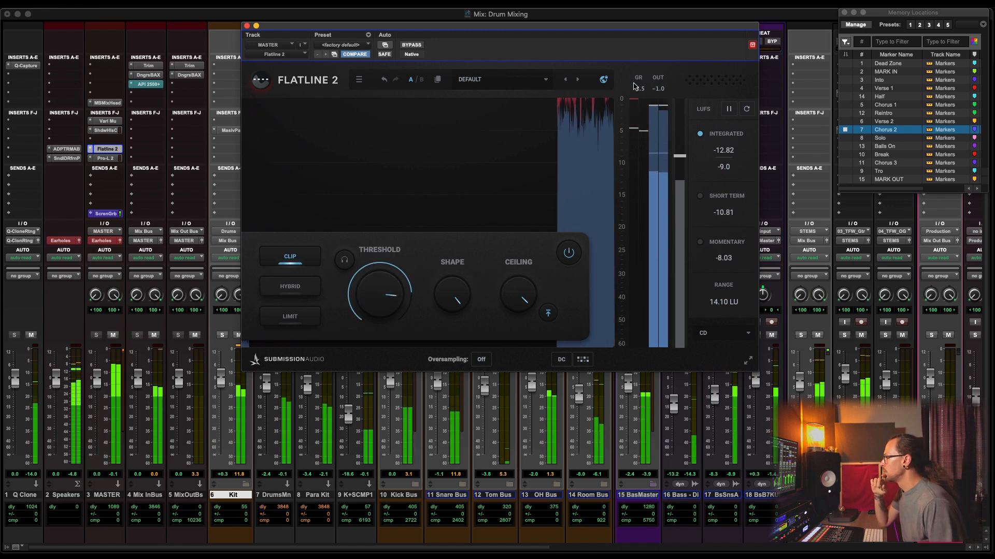
Set Flatline 2's threshold to -5.40 dB, close it, and compare the MASTER track with the Shadow Hills compressor bypassed and active
drag(374, 292, 374, 294)
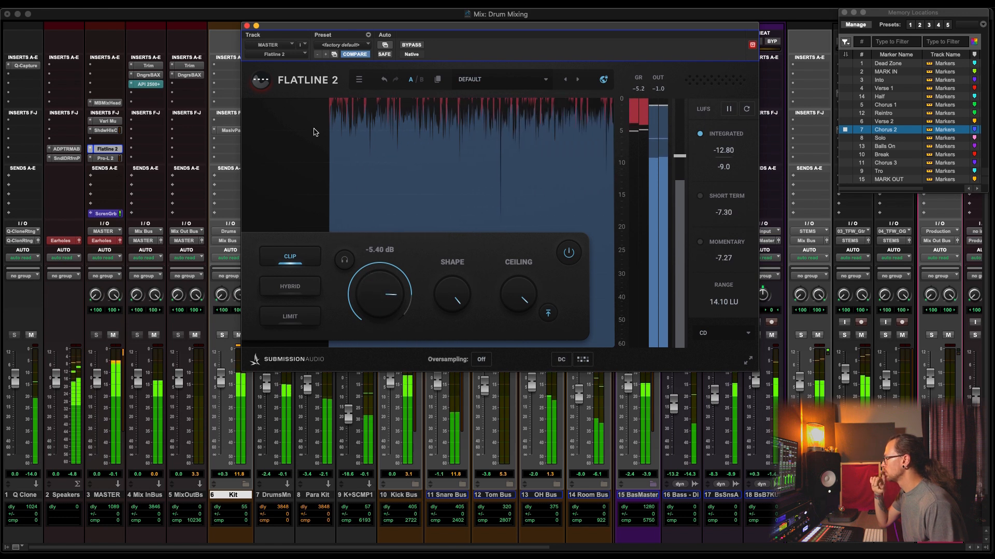
click(247, 25)
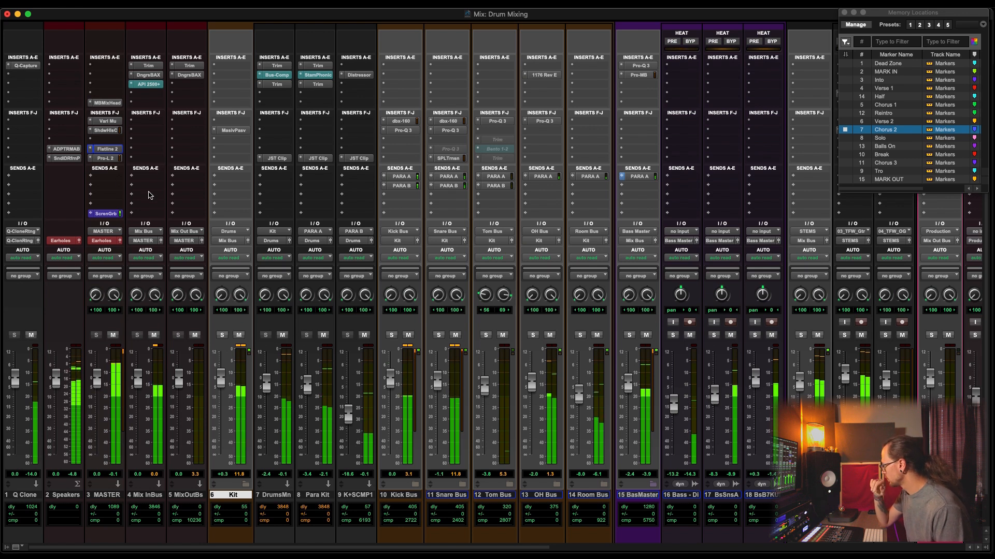
super+click(110, 133)
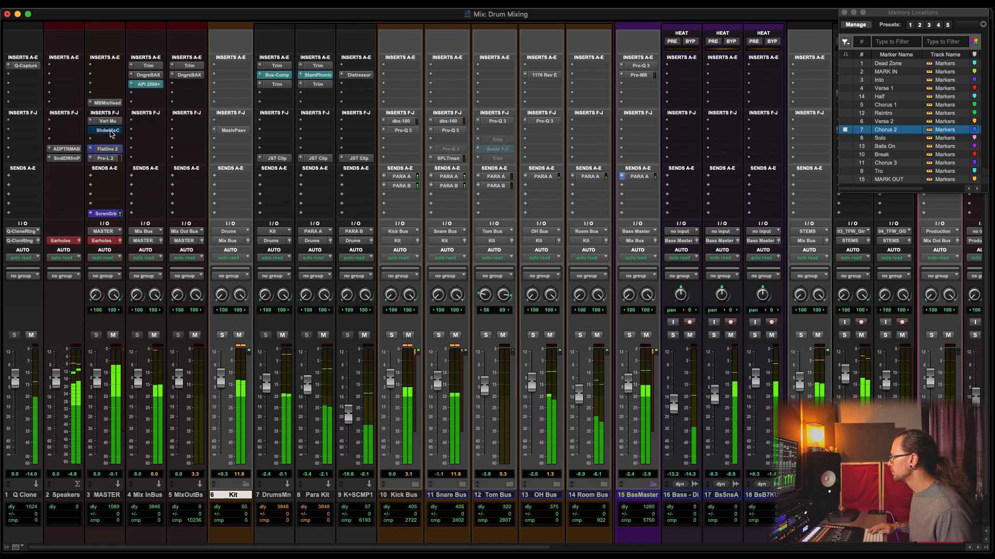
super+click(110, 133)
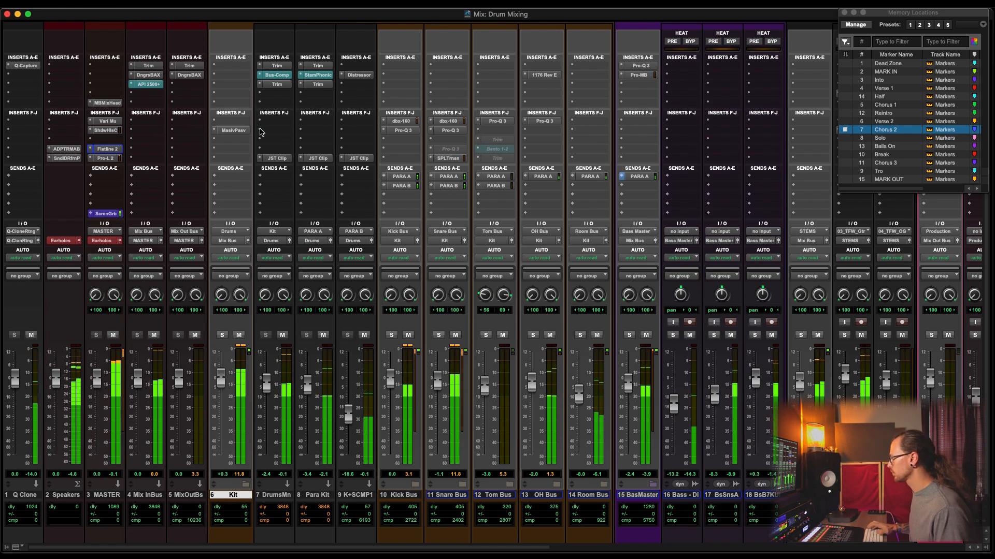
Switch to the Edit window, stop playback and place the playback start at Verse 1, bar 41, on the Kick Bus
scroll(280, 316, down, 2)
key(super+equal)
scroll(291, 306, down, 3)
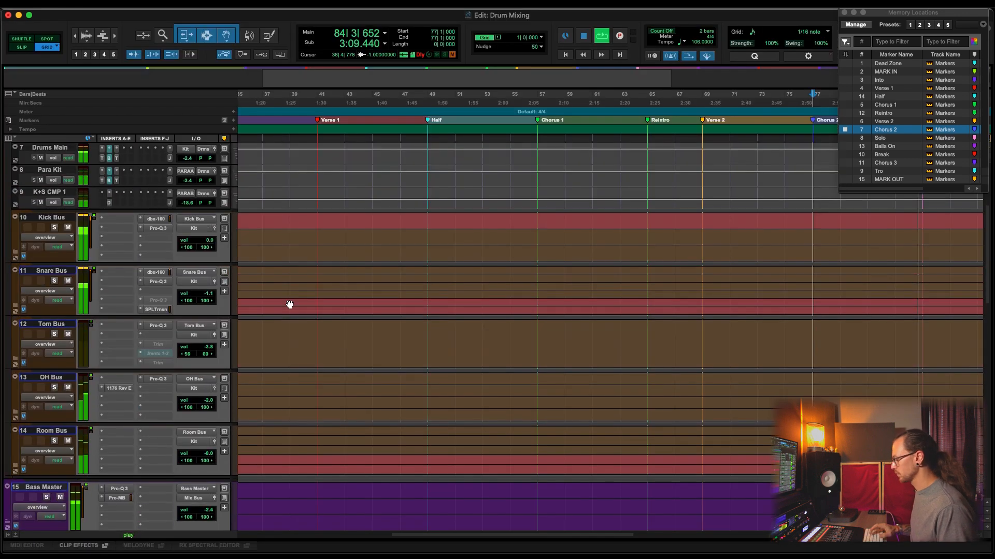
key(r)
key(r)
scroll(289, 302, up, 1)
key(space)
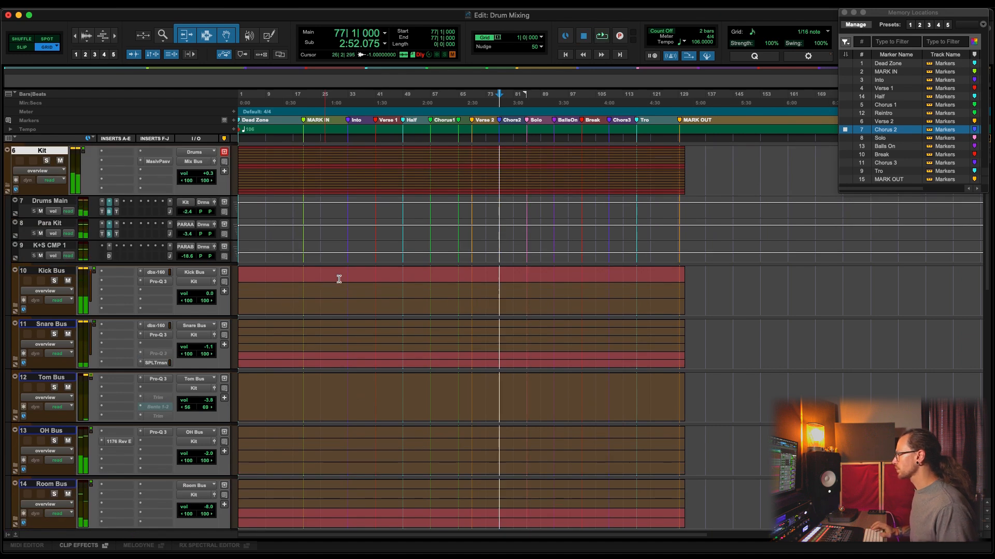
click(375, 283)
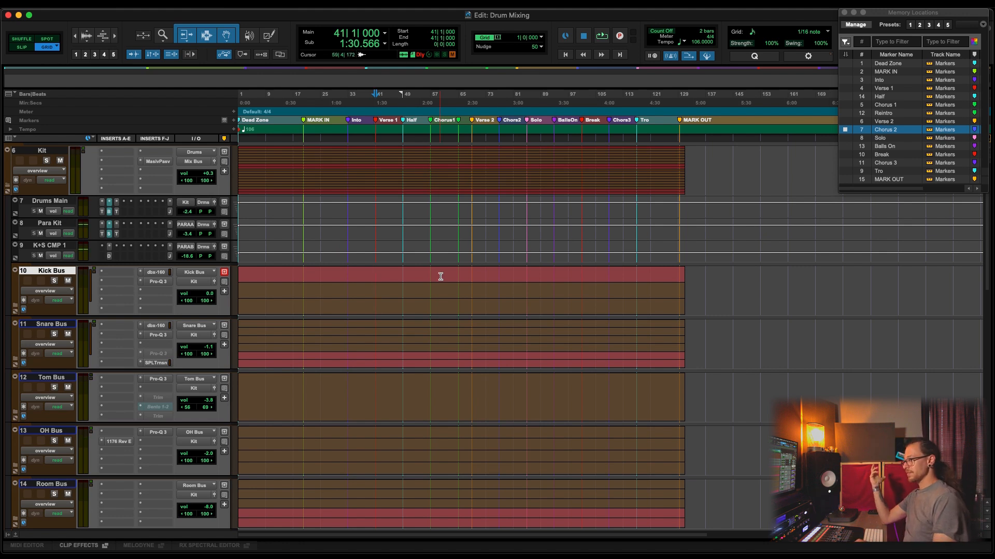
Play the unprocessed drum session from Verse 1 and look over its tracks in the Mix and Edit windows
key(super+equal)
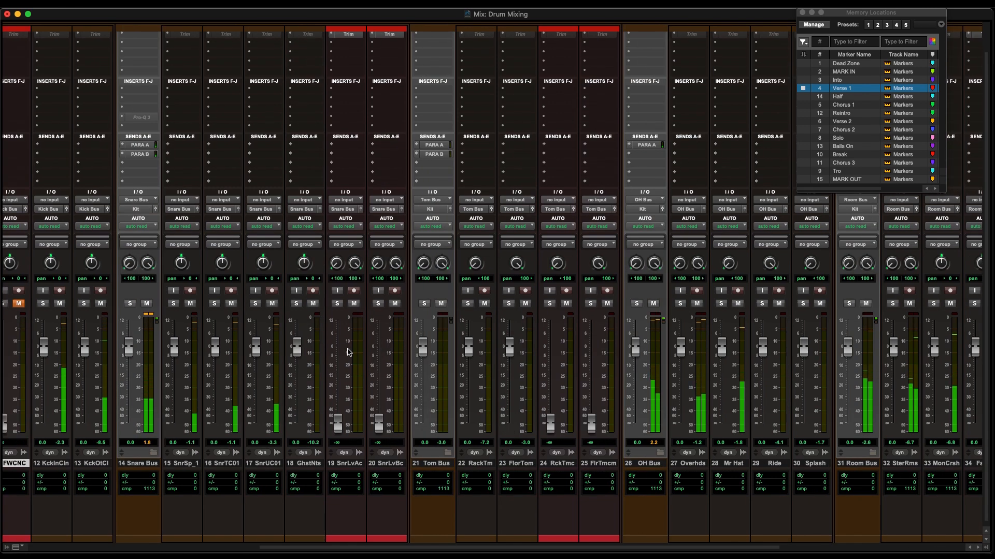
scroll(347, 352, left, 10)
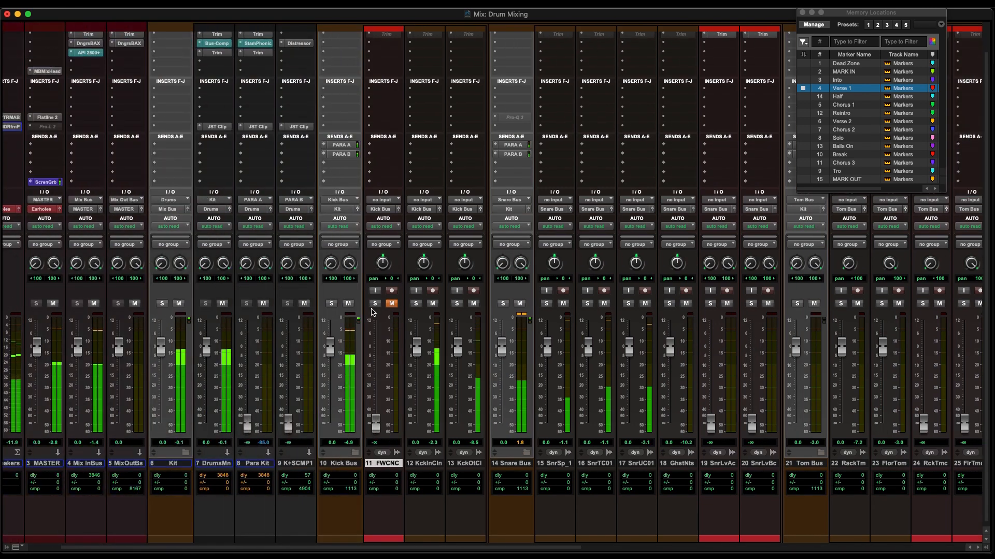
scroll(445, 328, left, 2)
key(super+equal)
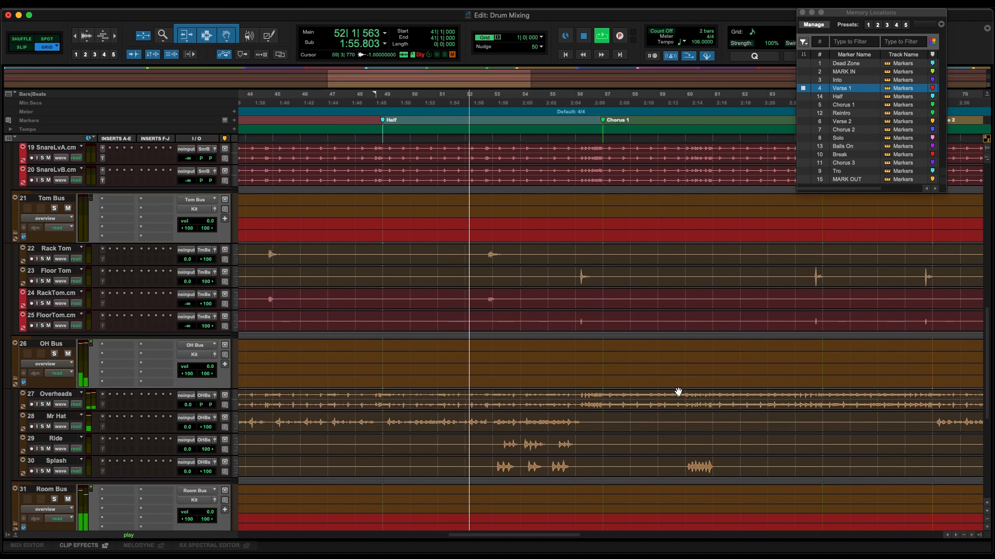
scroll(518, 403, left, 5)
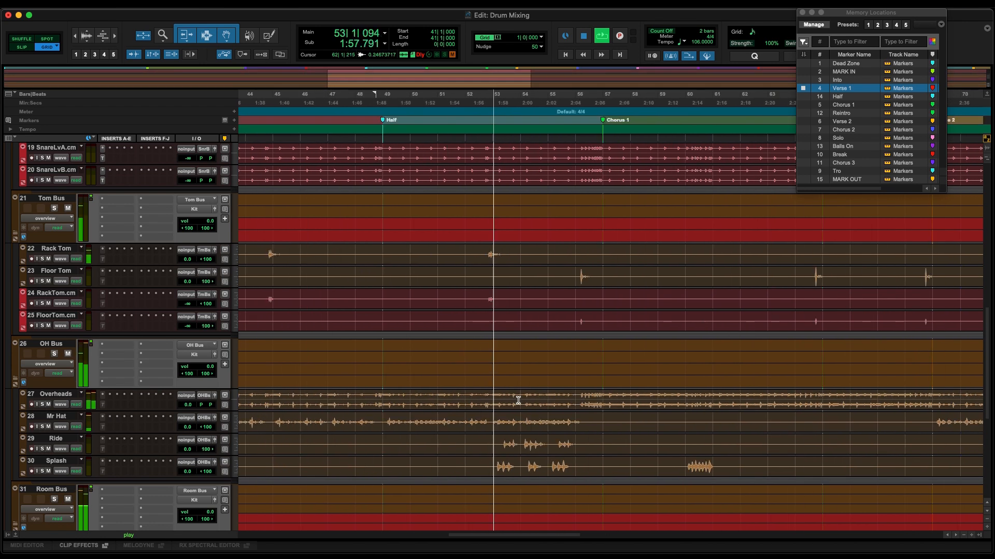
scroll(673, 409, left, 3)
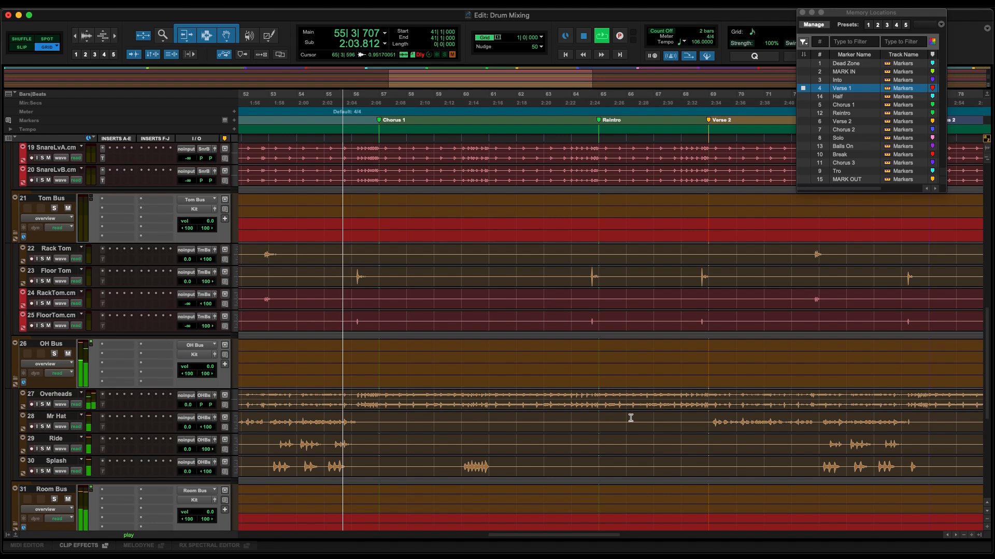
scroll(637, 431, right, 3)
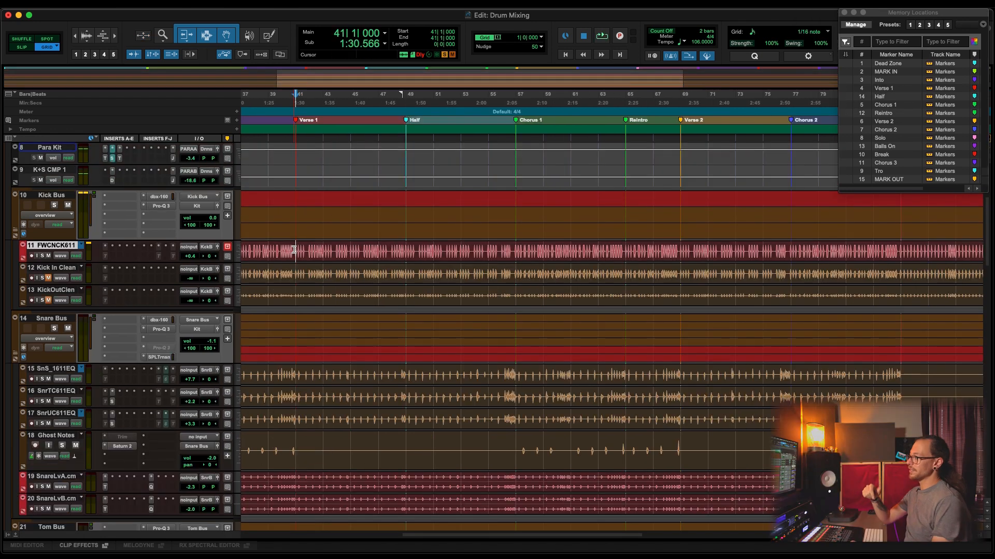
Play the processed mix from Verse 1 and look over the kick, snare and tom tracks in the Edit window
key(space)
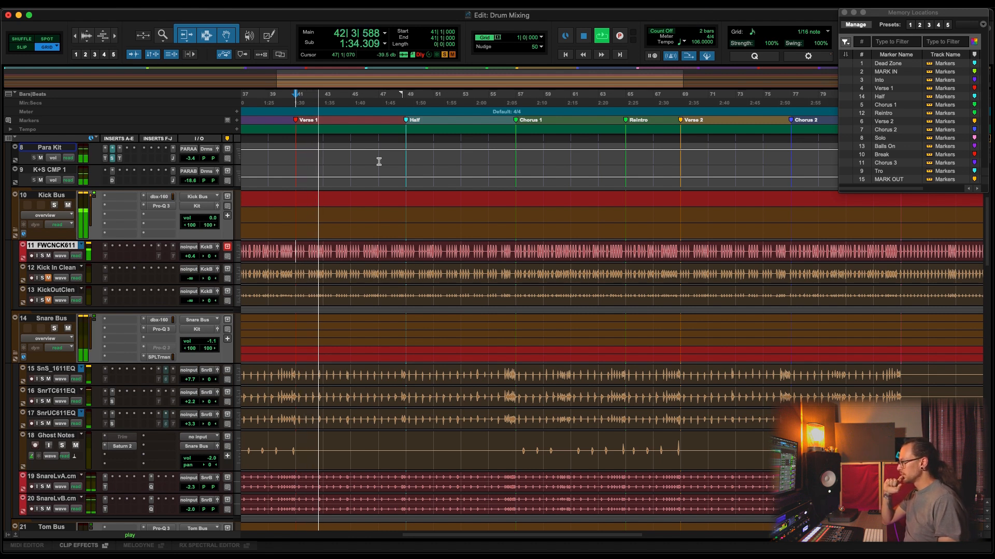
scroll(433, 228, down, 5)
scroll(433, 229, down, 5)
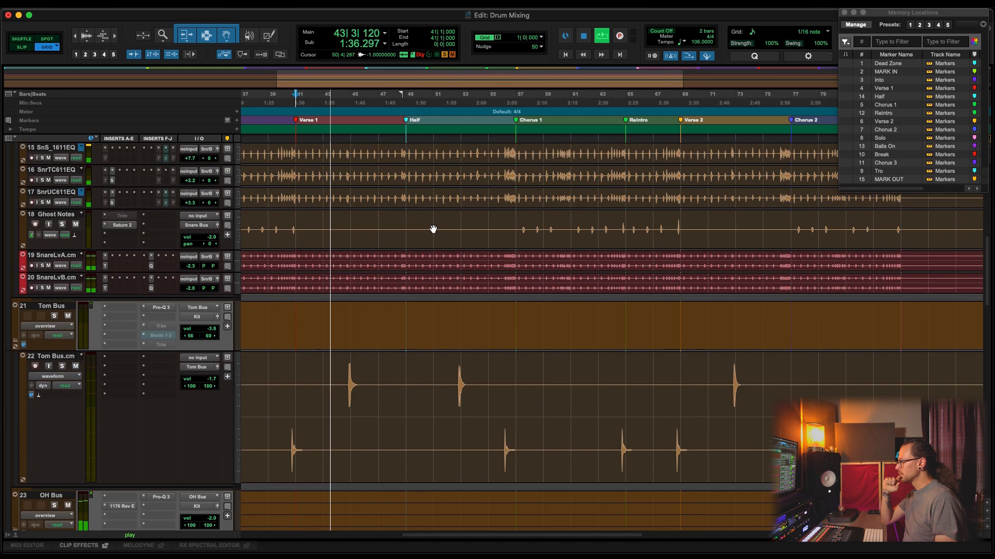
scroll(433, 229, up, 4)
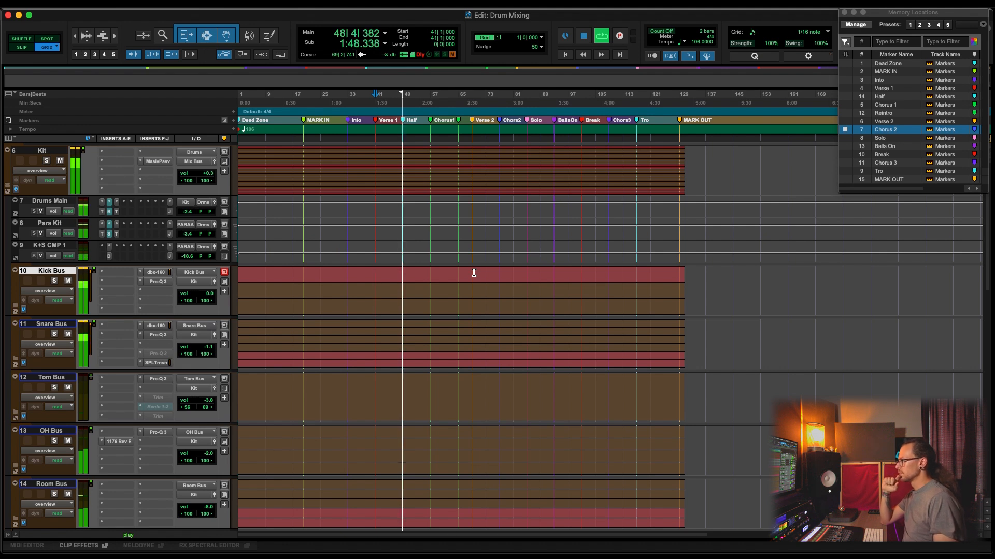
Collapse all the folder tracks from the Mix window and return to the Edit window
key(super+equal)
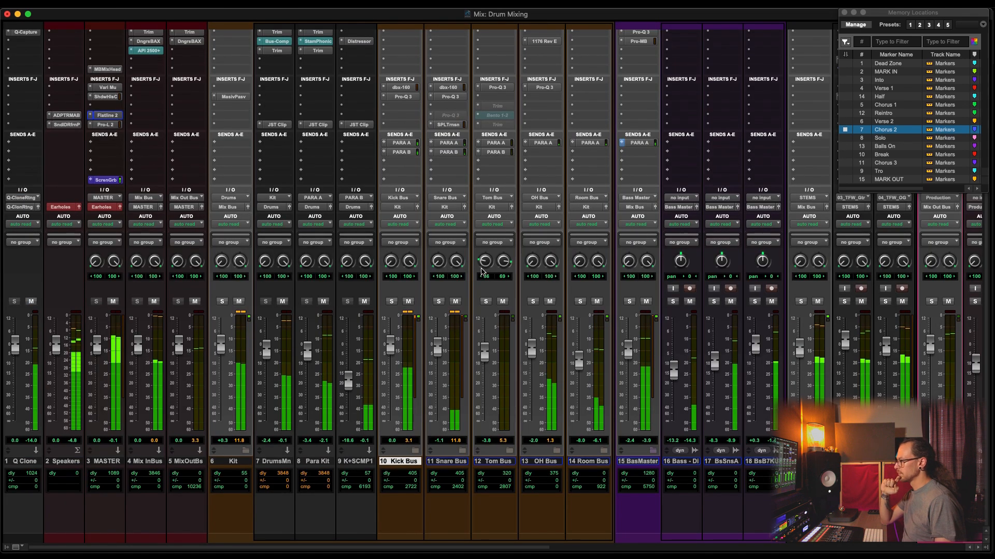
alt+click(654, 451)
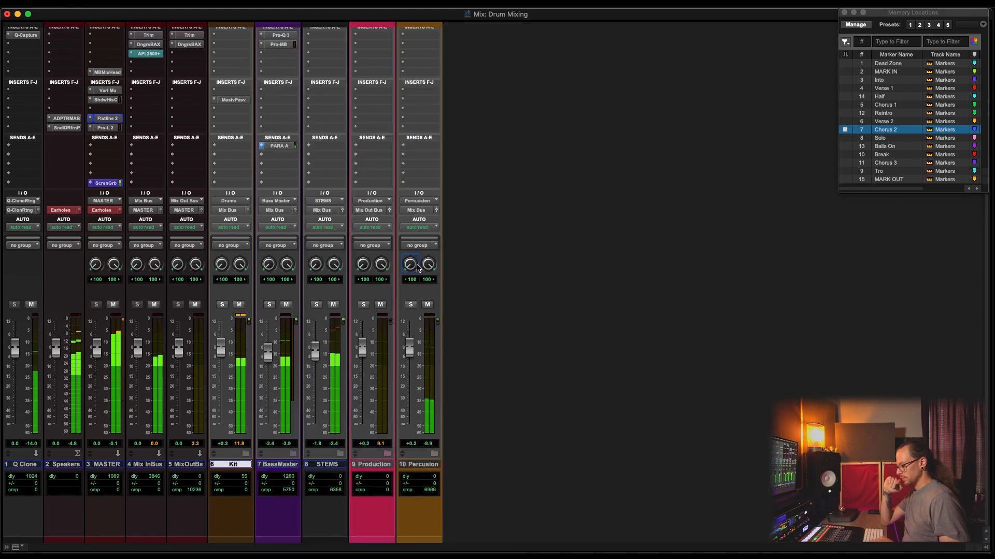
key(super+equal)
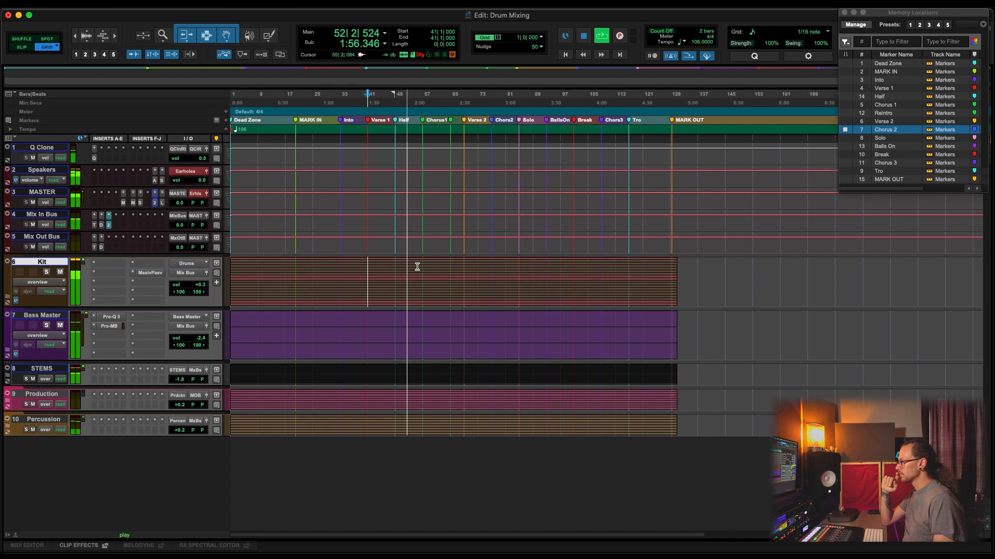